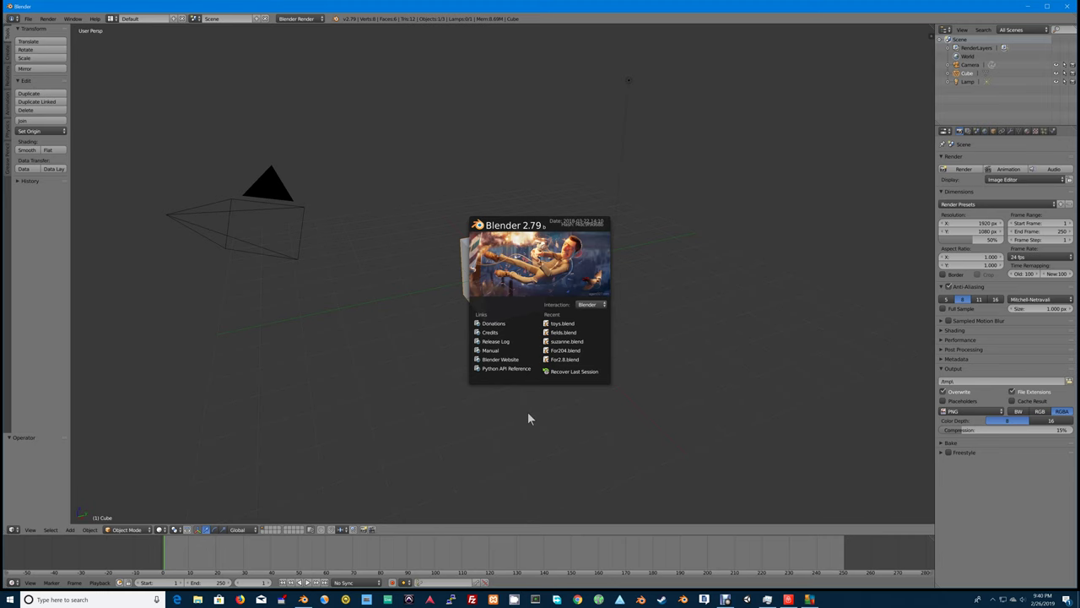
# Close the splash screen, toggle the view projection, and lift the default cube along Z.
pyautogui.click(528, 417)
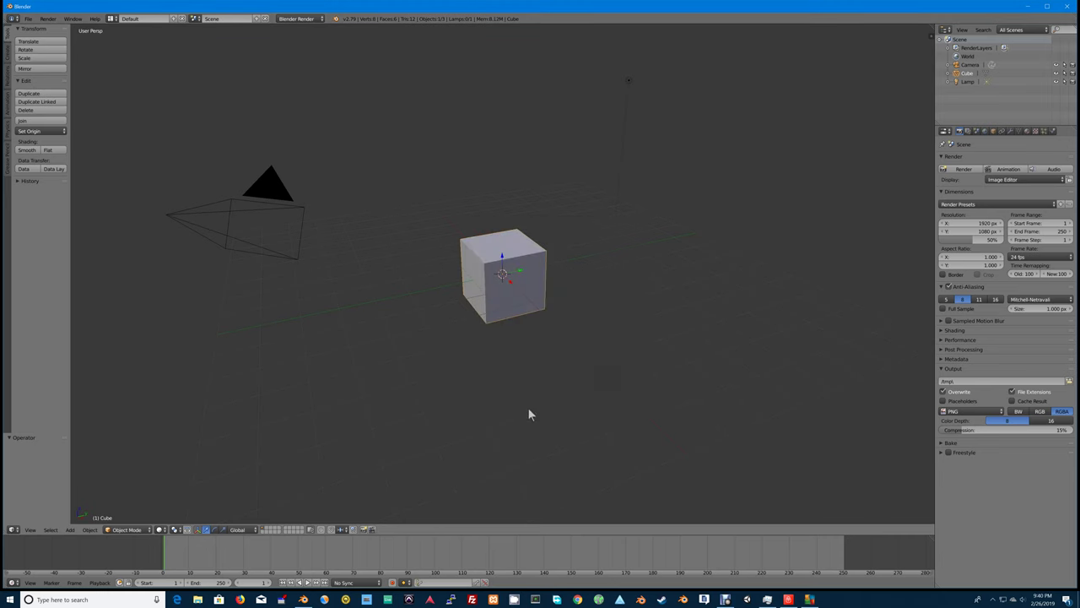
pyautogui.press('KP_5')
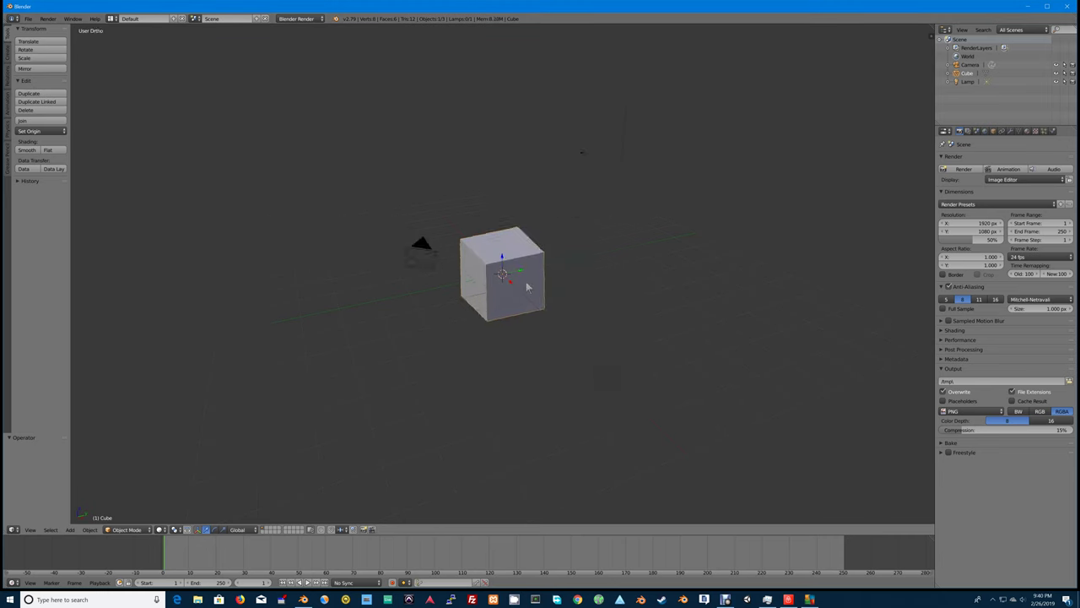
pyautogui.press('KP_5')
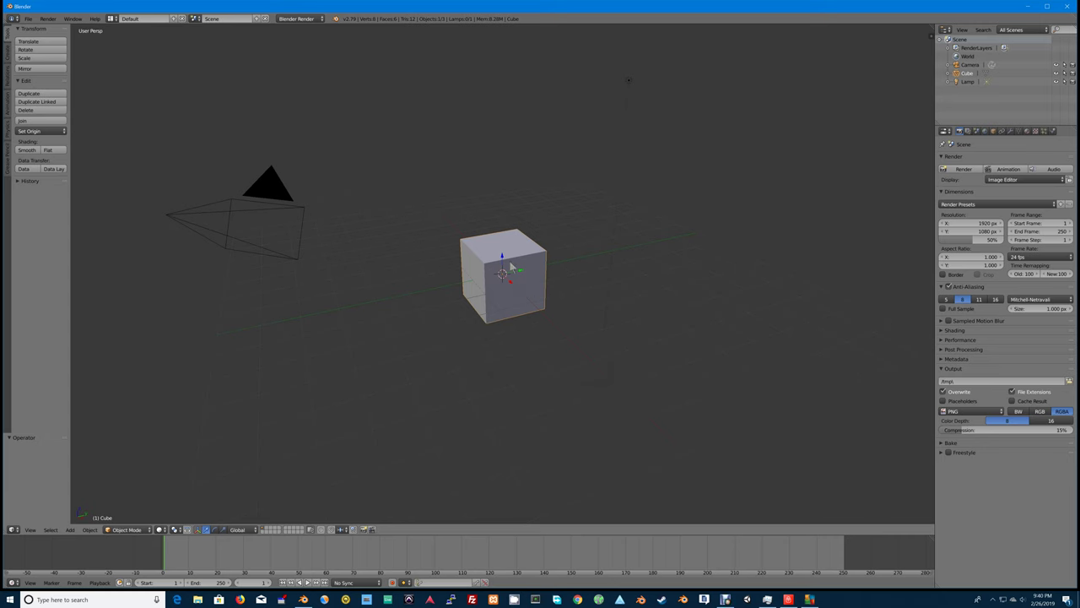
pyautogui.moveTo(501, 258); pyautogui.dragTo(506, 228)
pyautogui.moveTo(526, 295); pyautogui.dragTo(507, 308, button='middle')
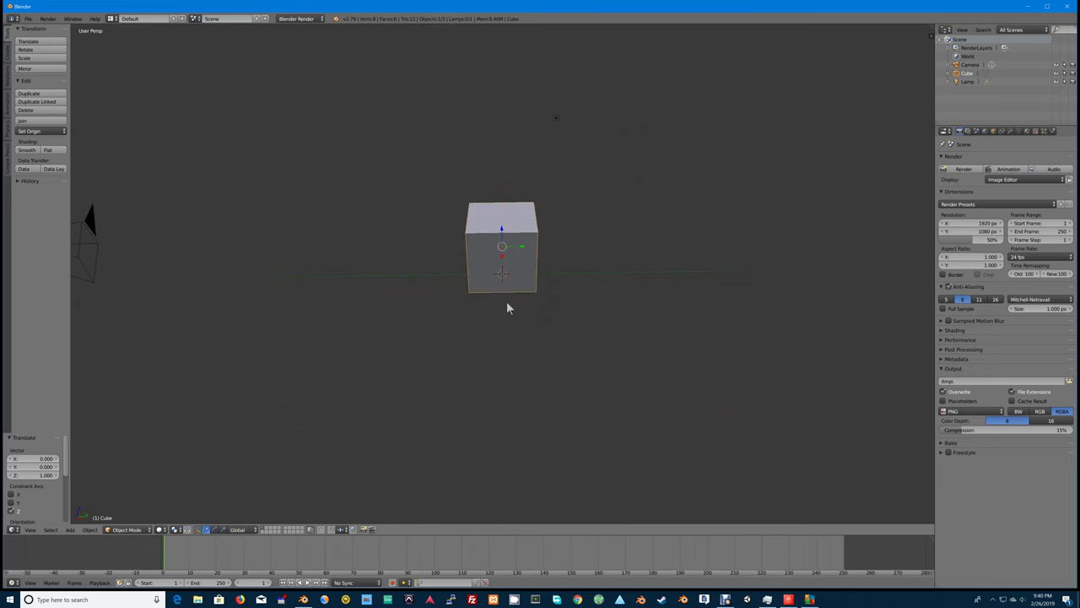
# Delete the default cube and add a Suzanne monkey mesh.
pyautogui.press('x')
pyautogui.click(515, 279)
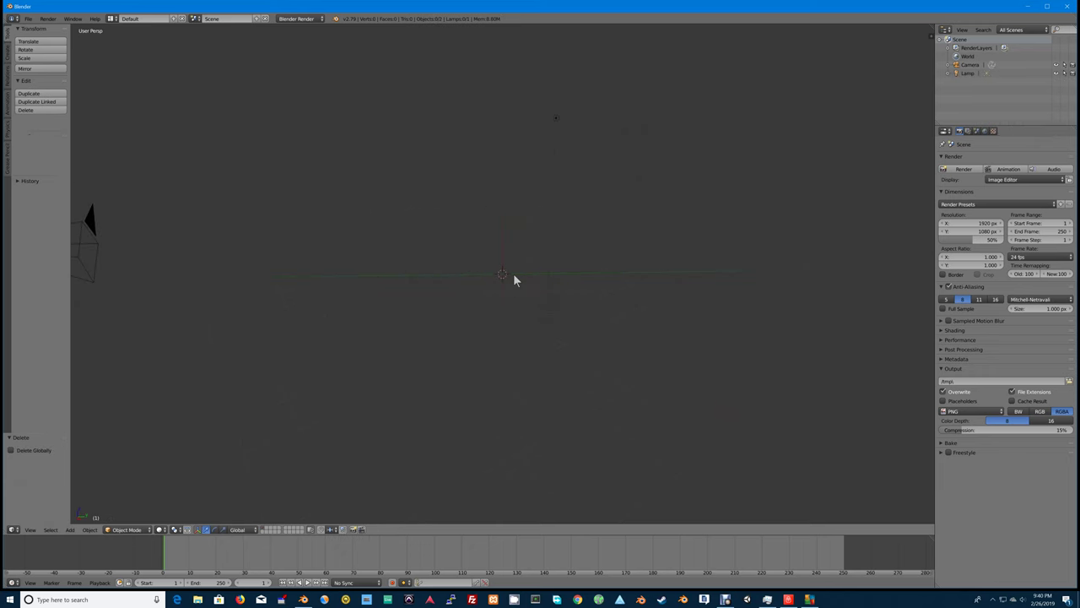
pyautogui.hotkey('shift', 'a')
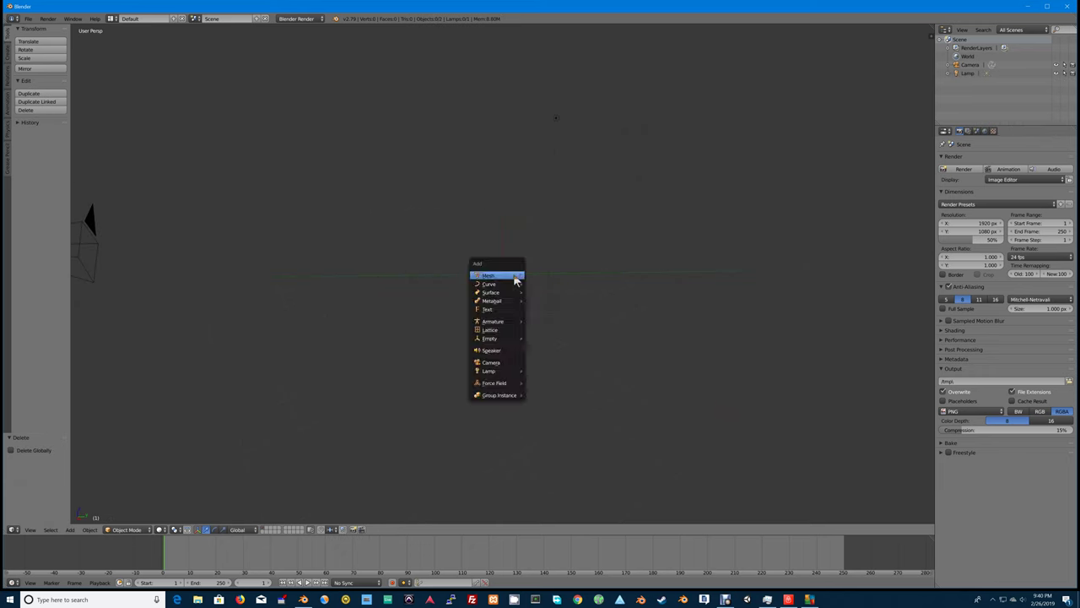
pyautogui.moveTo(514, 279)
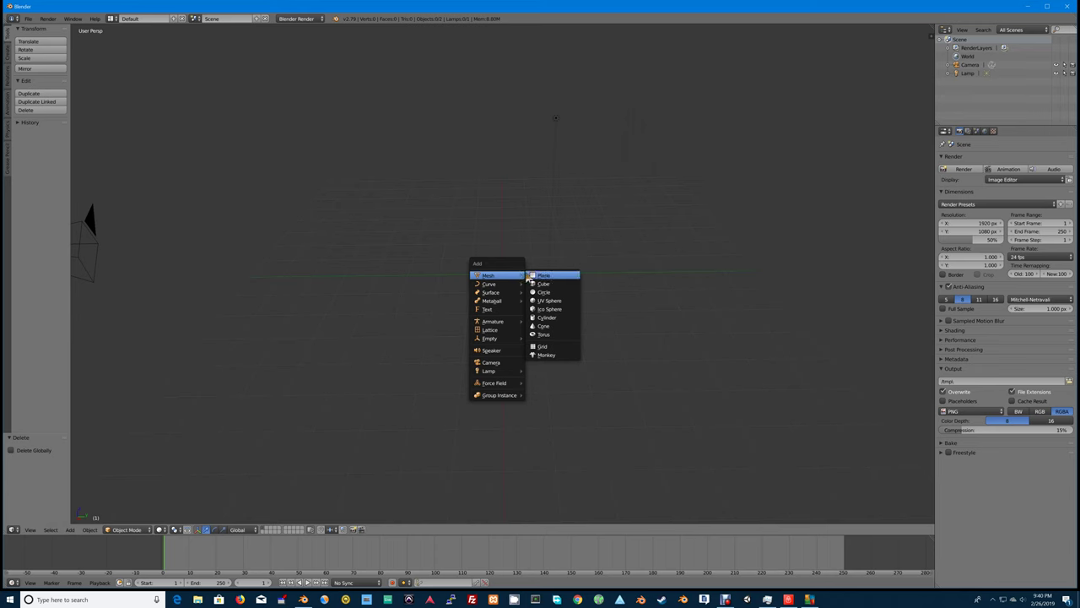
pyautogui.click(545, 356)
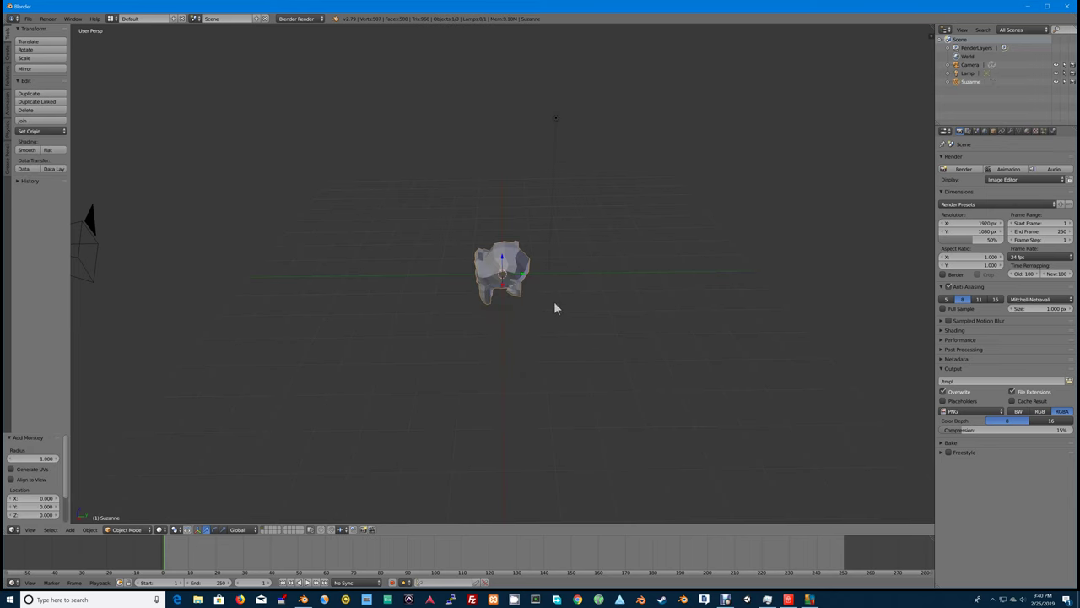
# Raise the monkey one unit above the origin.
pyautogui.press('Tab')
pyautogui.press('Tab')
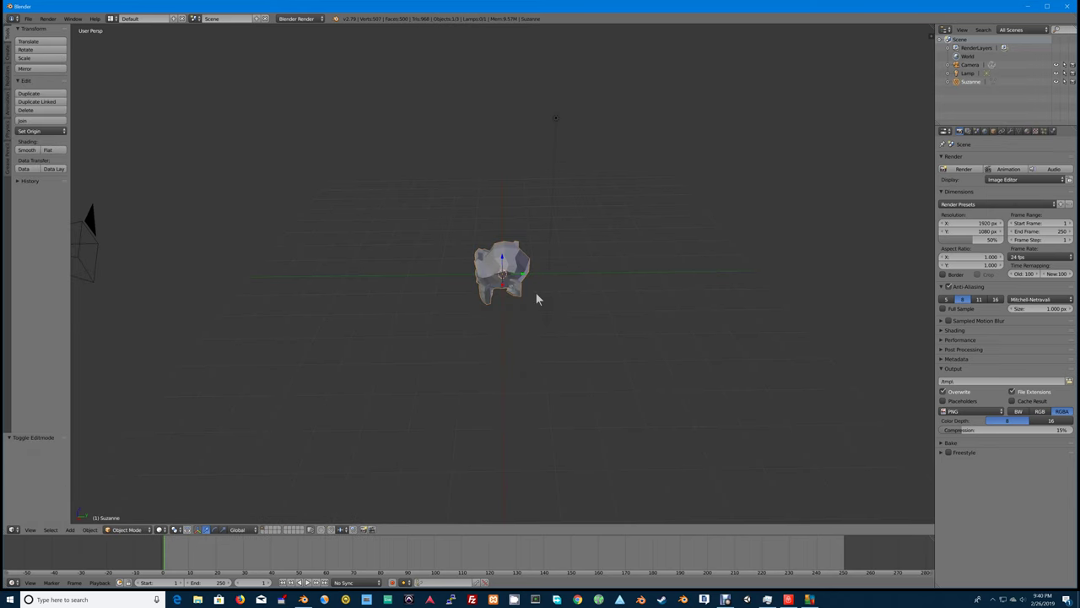
pyautogui.press('g')
pyautogui.press('x')
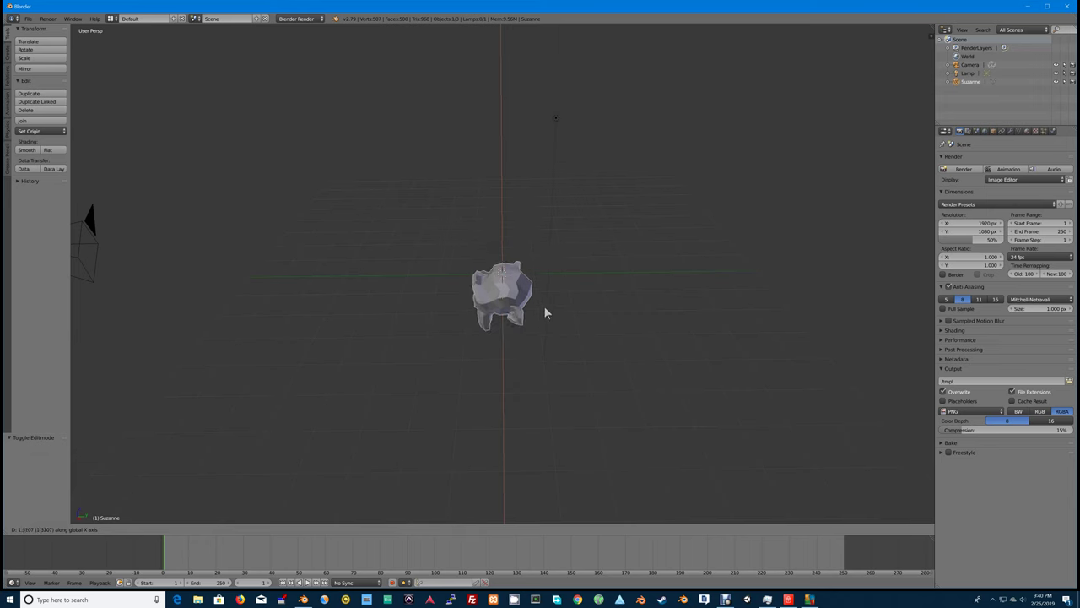
pyautogui.rightClick(556, 275)
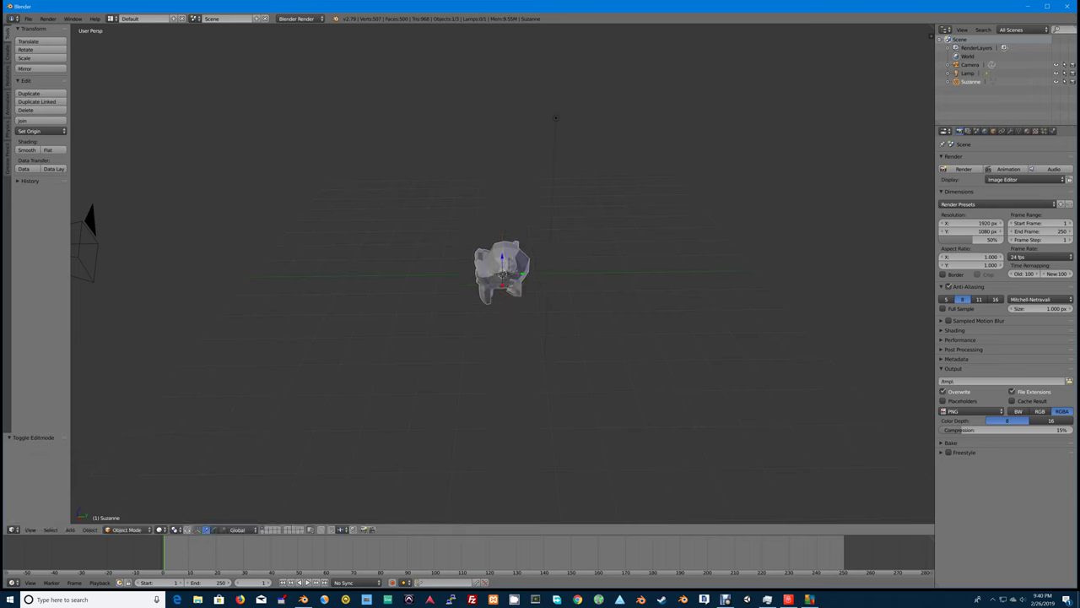
pyautogui.press('g')
pyautogui.press('x')
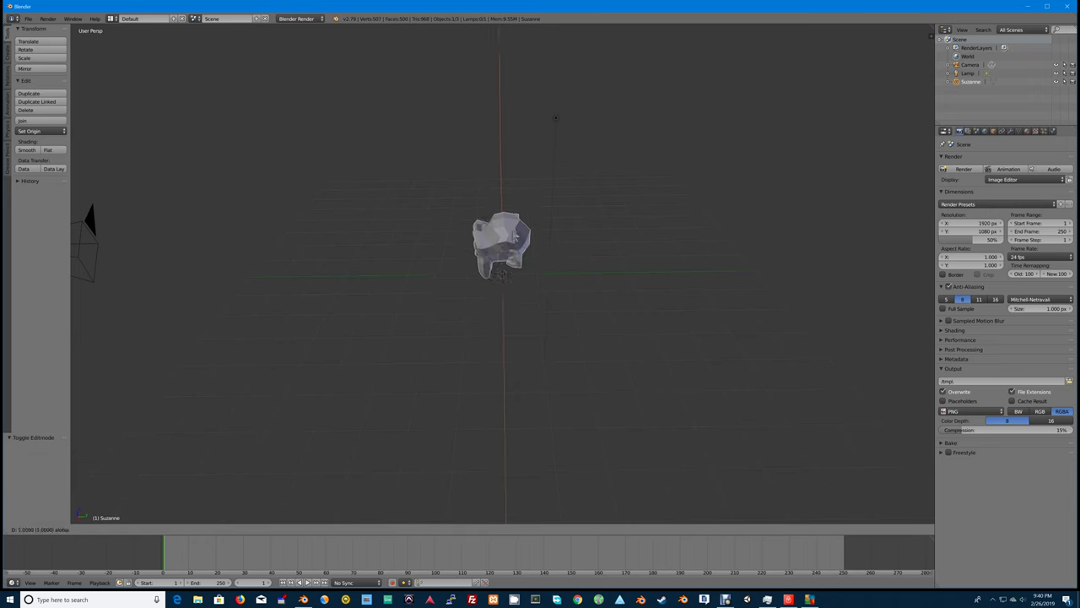
pyautogui.press('Return')
pyautogui.moveTo(495, 270); pyautogui.dragTo(548, 256, button='middle')
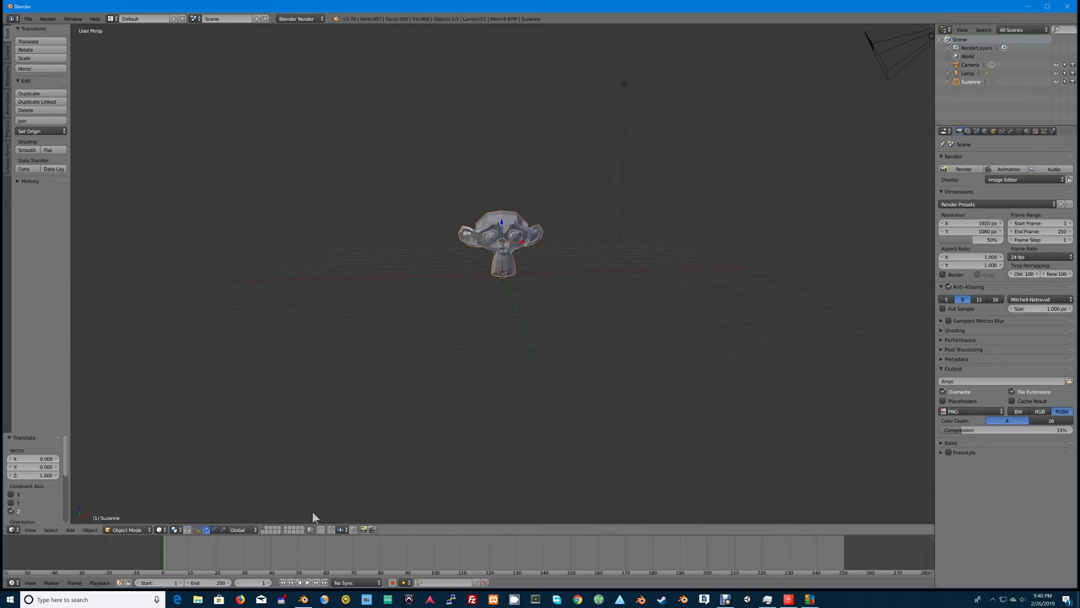
# Give the monkey smooth shading.
pyautogui.click(28, 150)
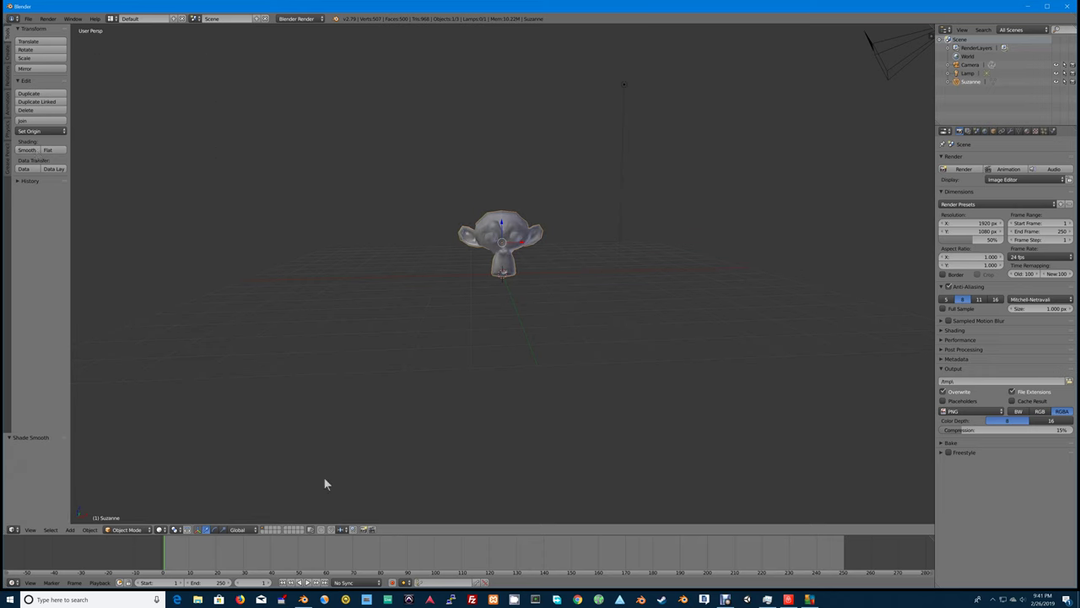
pyautogui.click(12, 529)
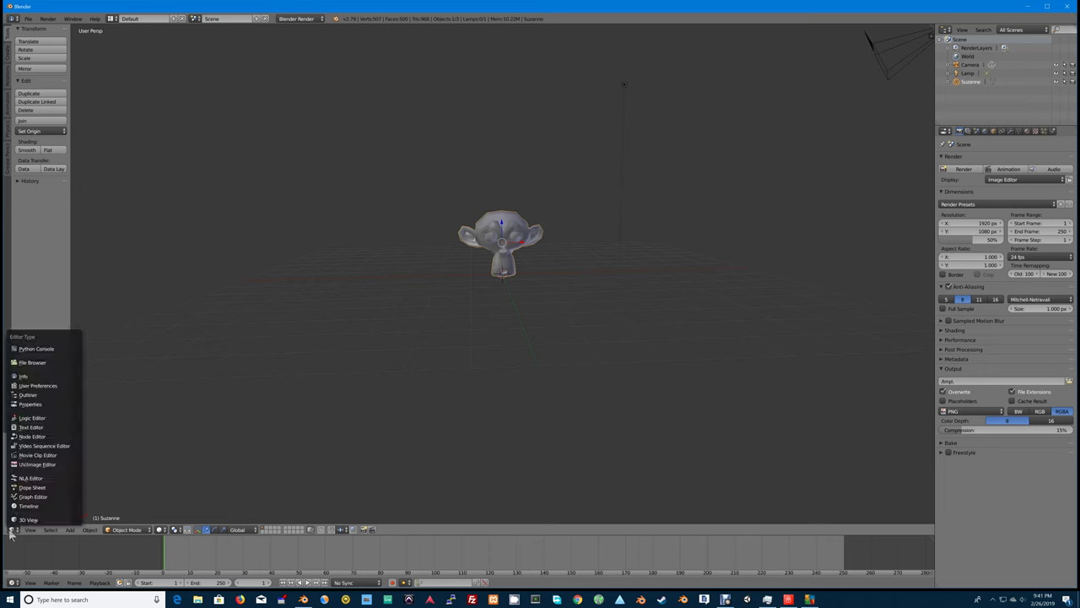
pyautogui.click(13, 583)
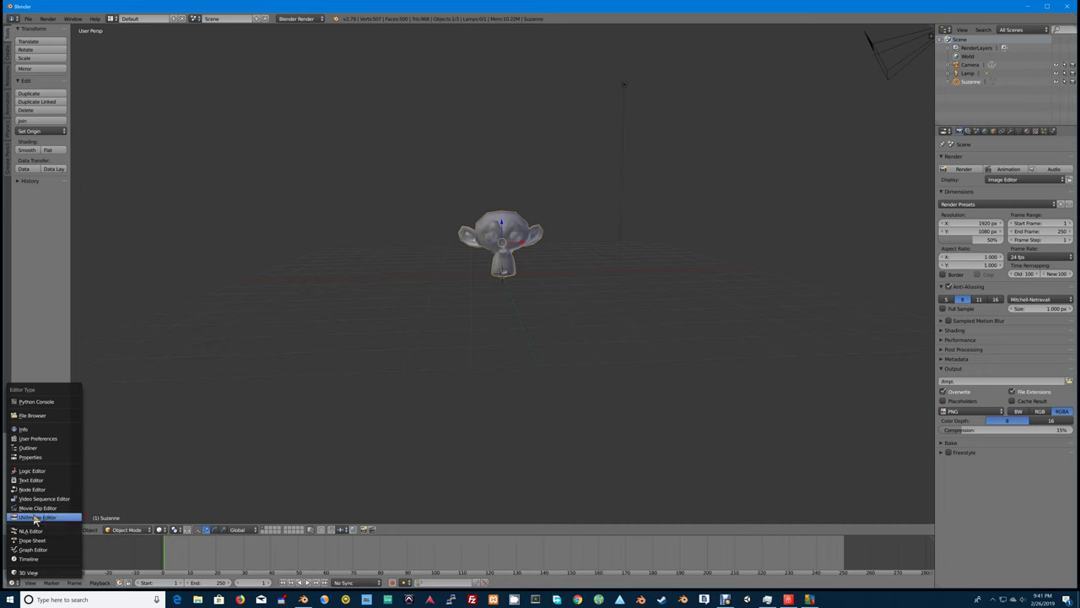
# Turn the bottom timeline into a Properties editor and drag its border up to enlarge it.
pyautogui.click(37, 457)
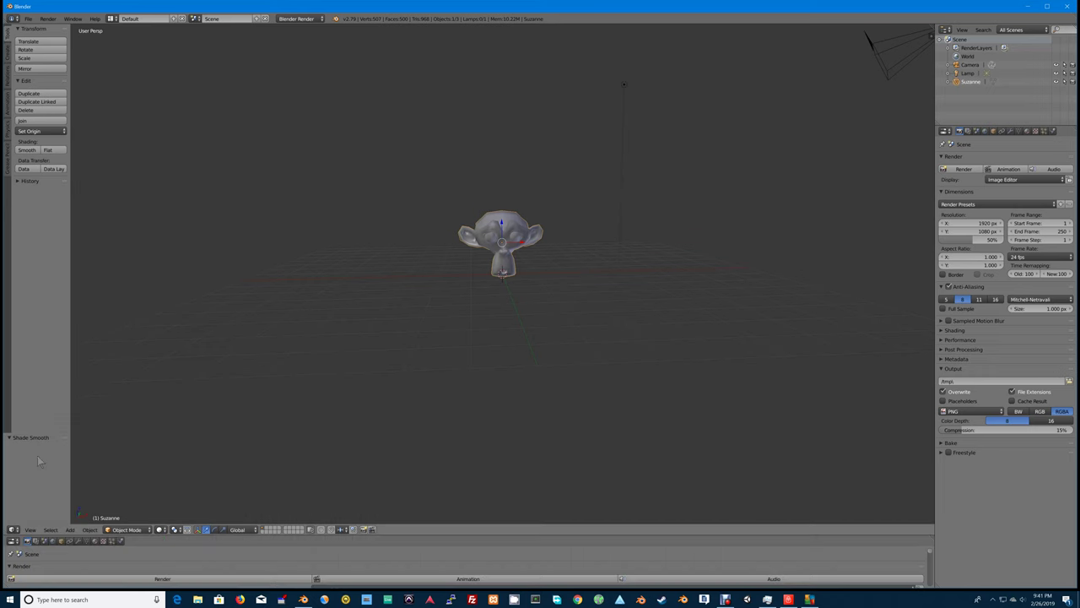
pyautogui.rightClick(145, 541)
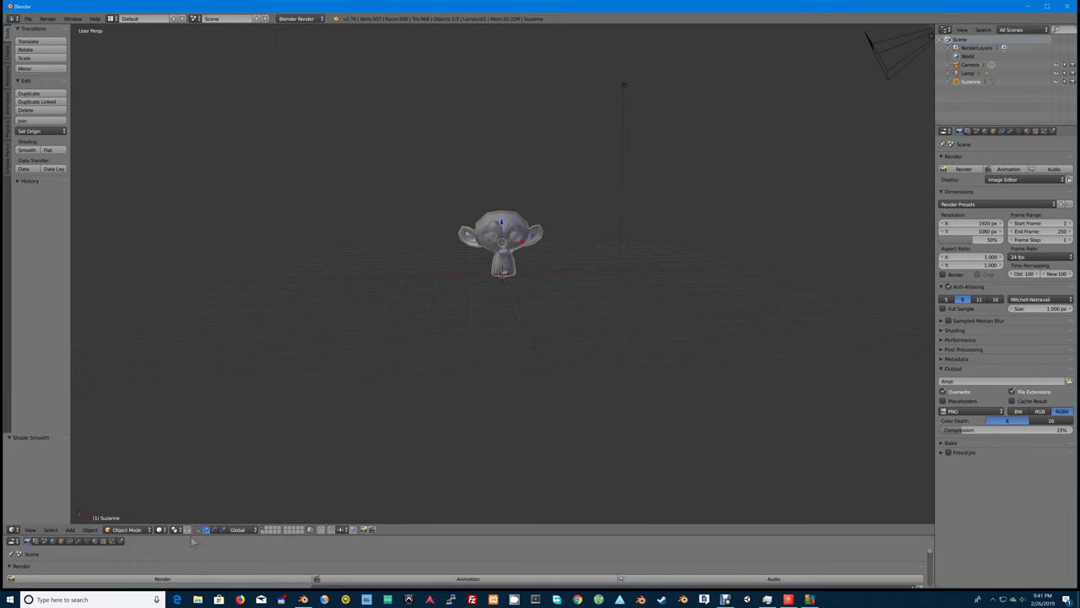
pyautogui.moveTo(191, 536); pyautogui.dragTo(202, 453)
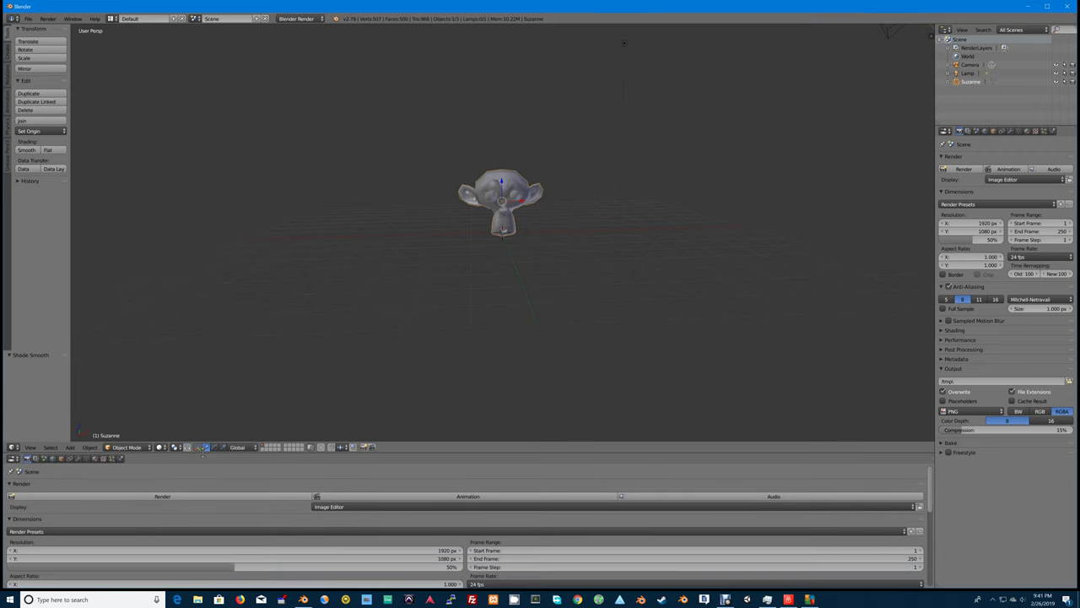
pyautogui.rightClick(169, 456)
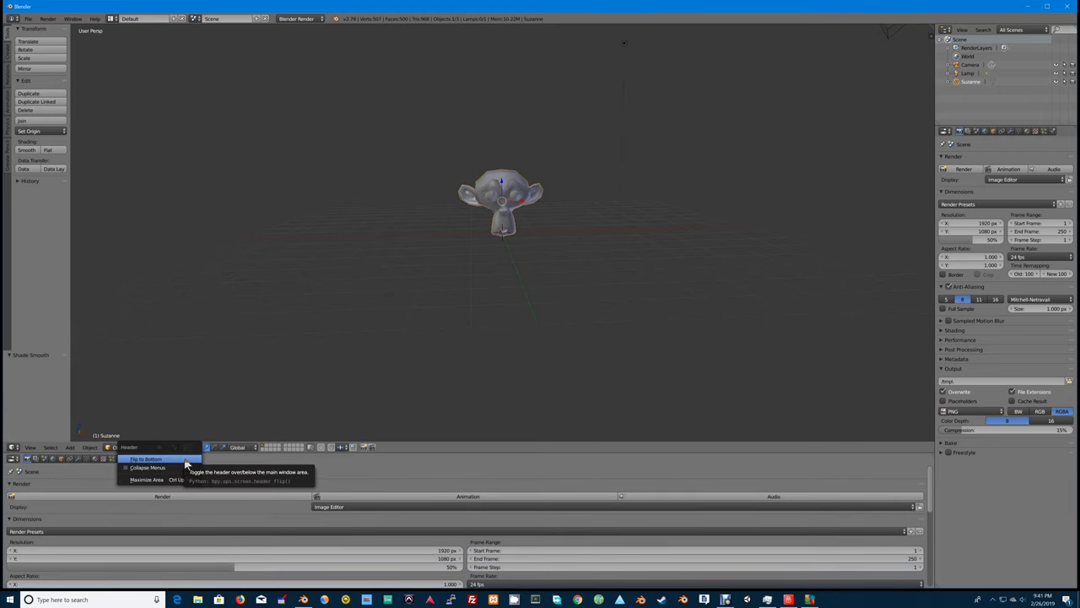
# Set the Properties editor to Horizontal layout and show the Modifiers tab.
pyautogui.rightClick(91, 510)
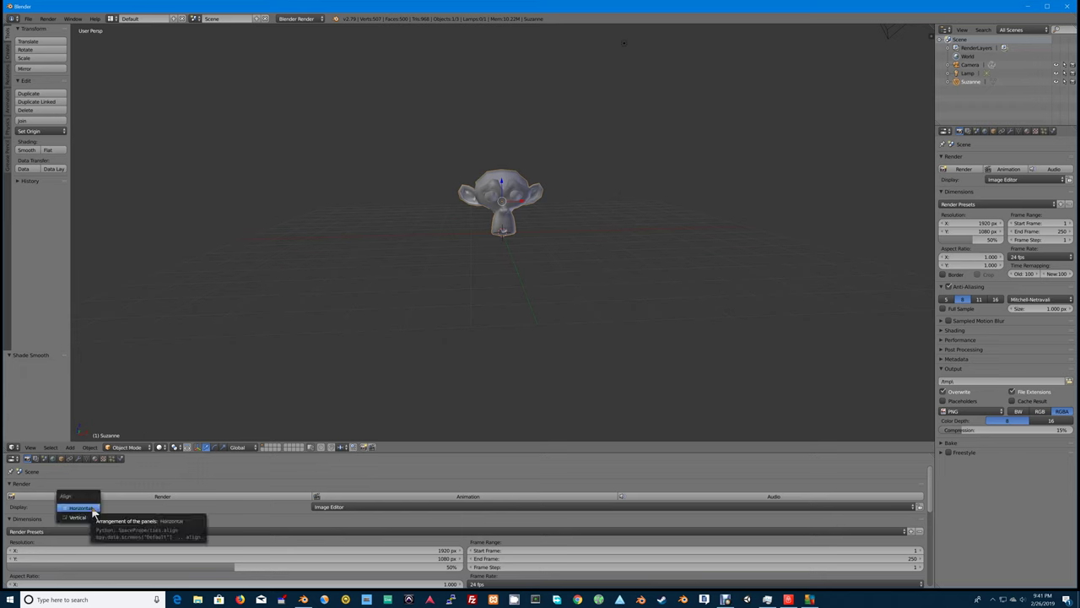
pyautogui.click(95, 507)
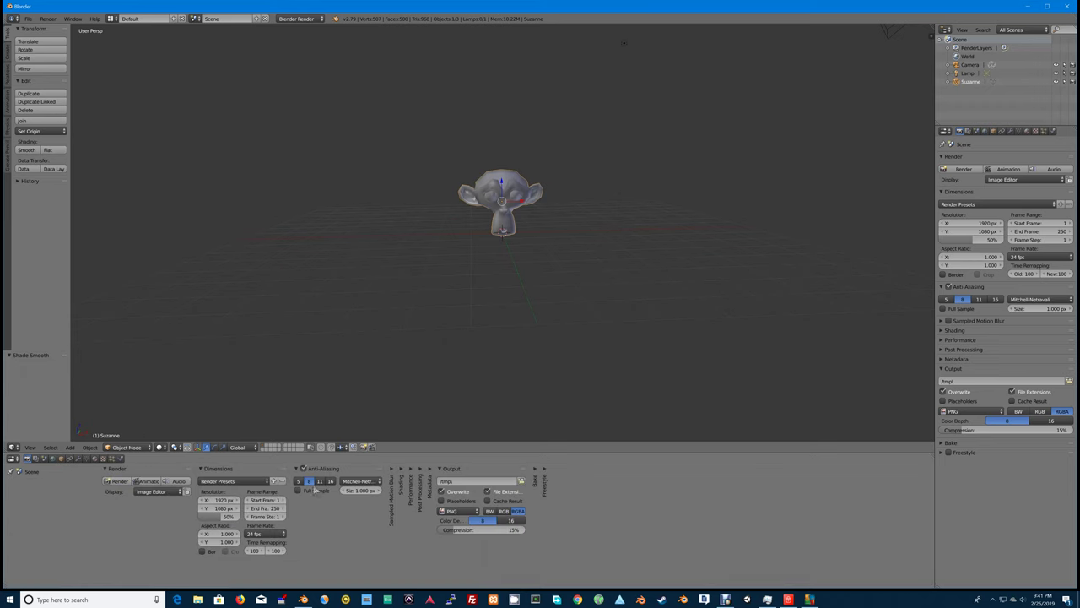
pyautogui.click(87, 458)
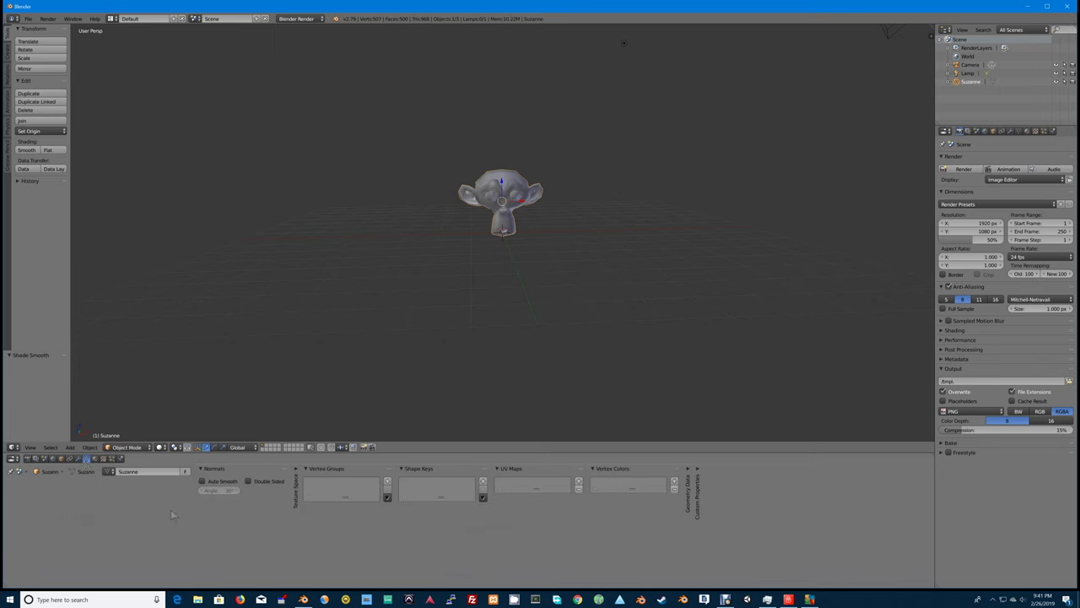
pyautogui.click(78, 458)
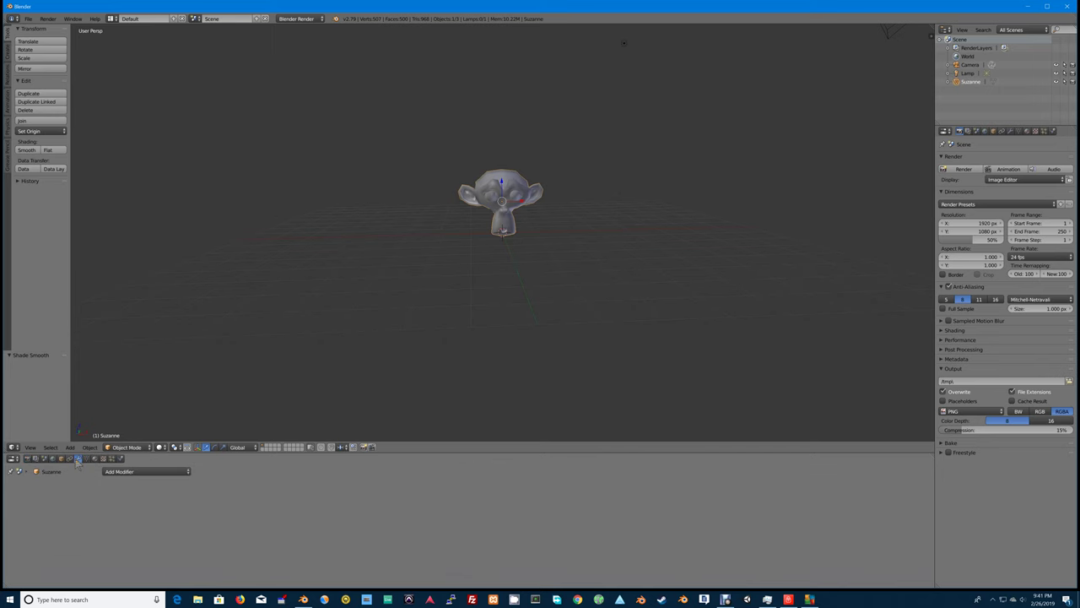
# Add a Catmull-Clark Subdivision Surface modifier (View 1, Render 2) to Suzanne.
pyautogui.click(122, 471)
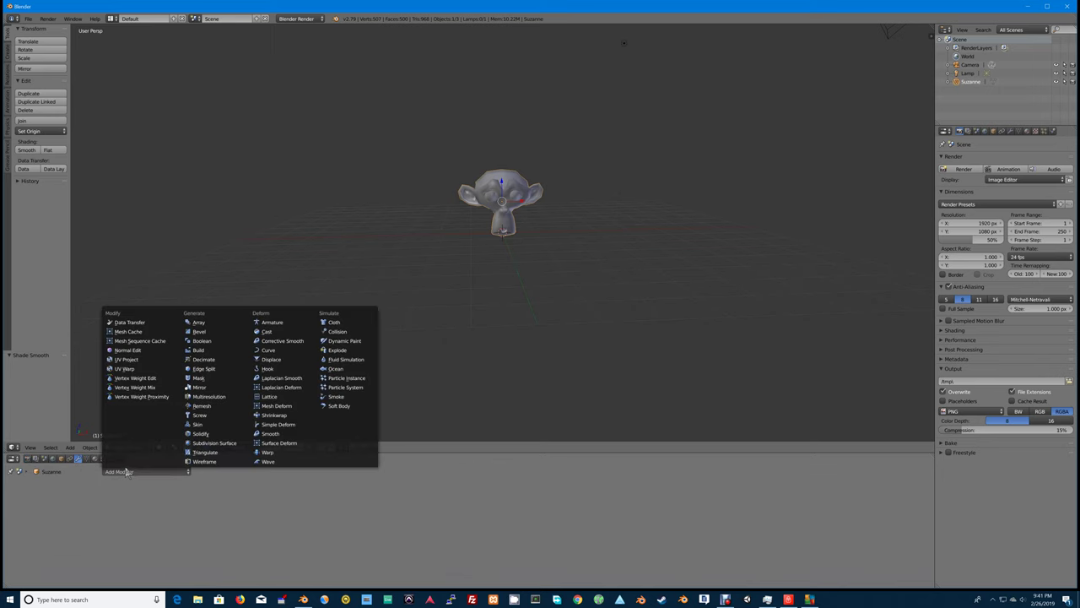
pyautogui.click(207, 444)
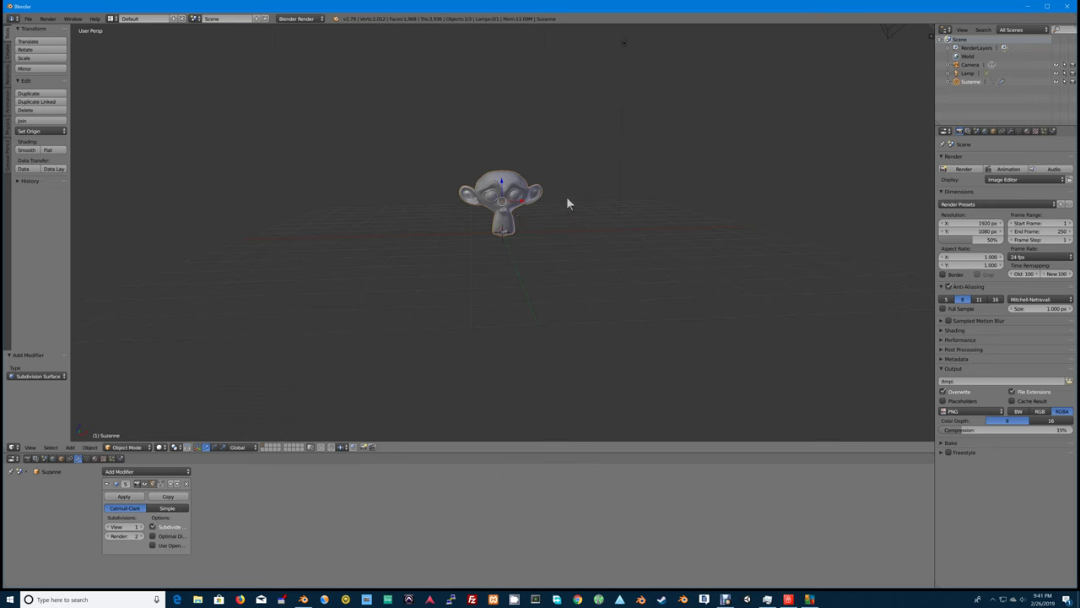
pyautogui.scroll(3, 566, 193)
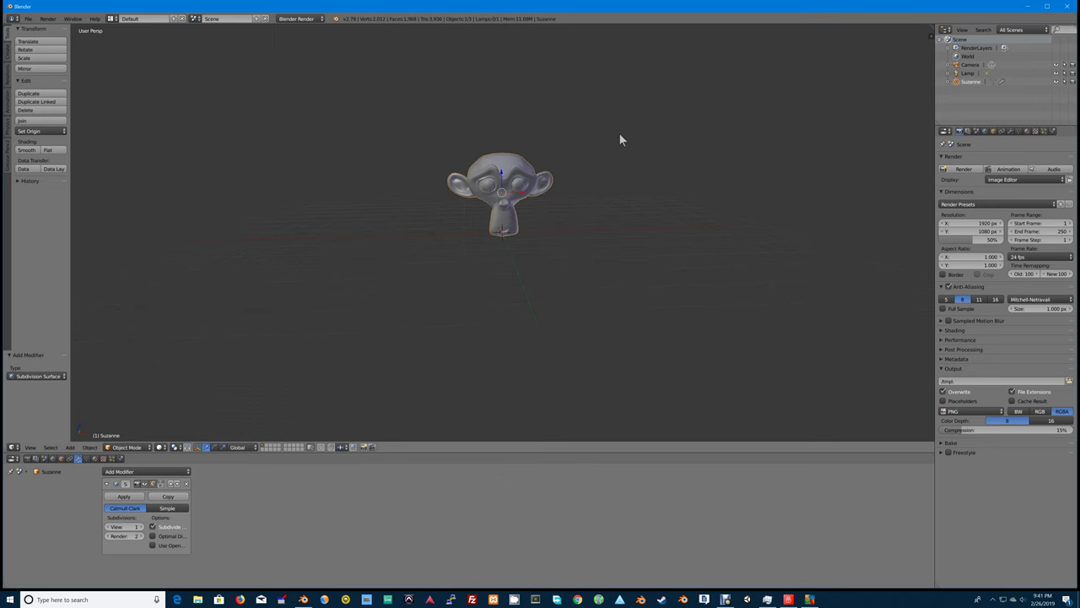
pyautogui.scroll(4, 595, 179)
pyautogui.scroll(-3, 607, 124)
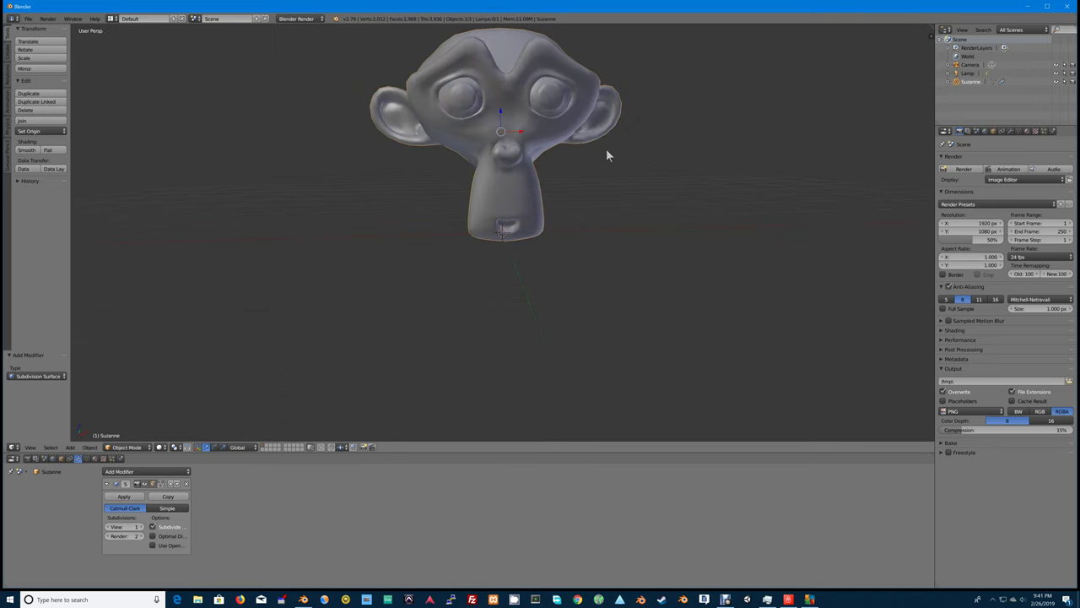
pyautogui.moveTo(605, 147); pyautogui.dragTo(582, 232, button='middle')
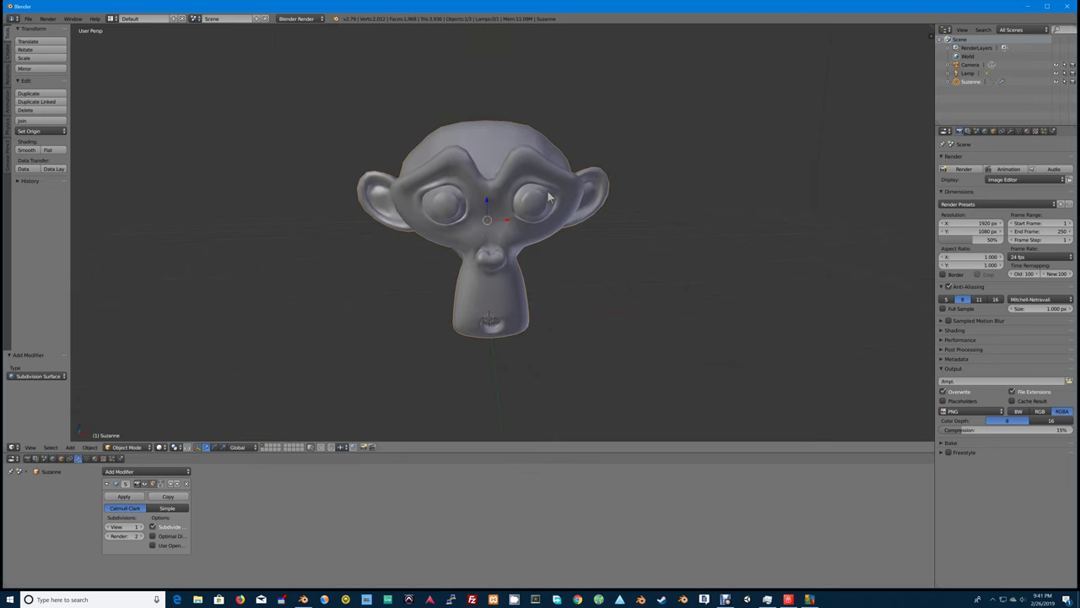
# Enter Edit Mode on Suzanne and switch the viewport to wireframe display.
pyautogui.press('Tab')
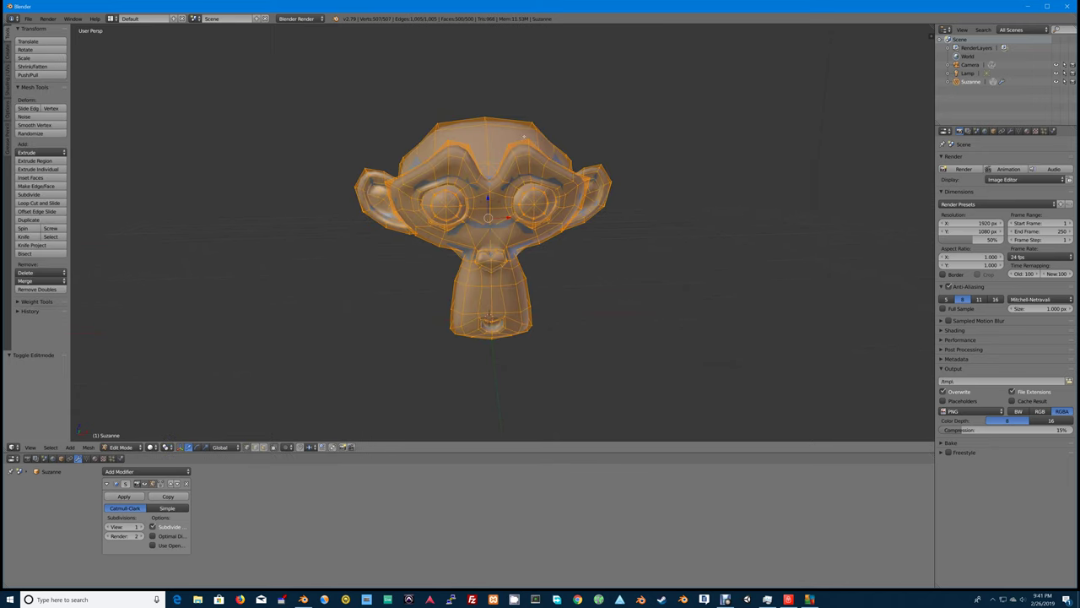
pyautogui.rightClick(526, 137)
pyautogui.keyDown('shift'); pyautogui.rightClick(510, 142); pyautogui.keyUp('shift')
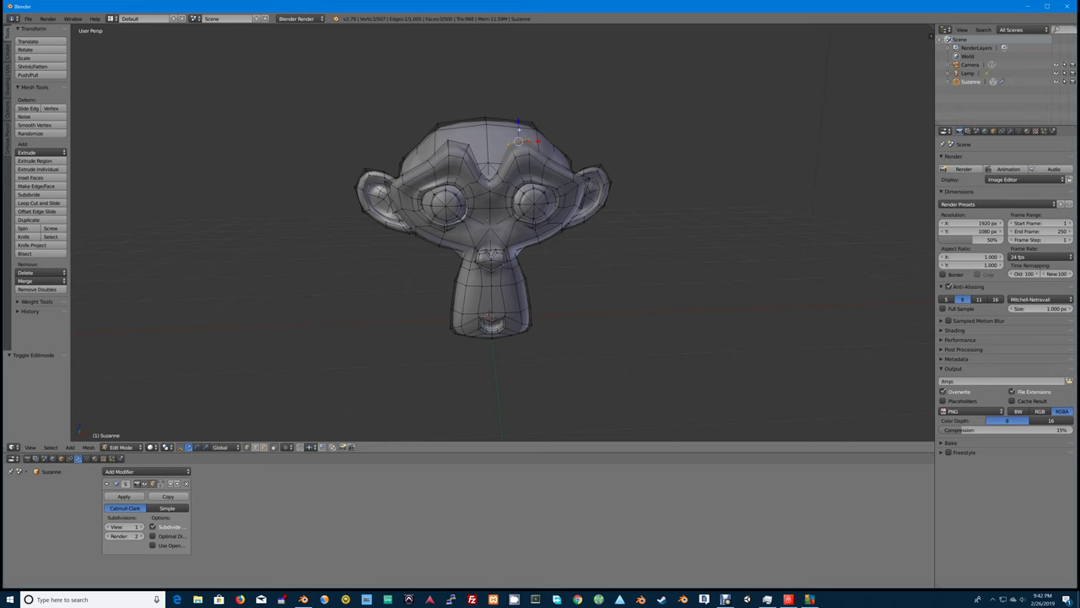
pyautogui.press('g')
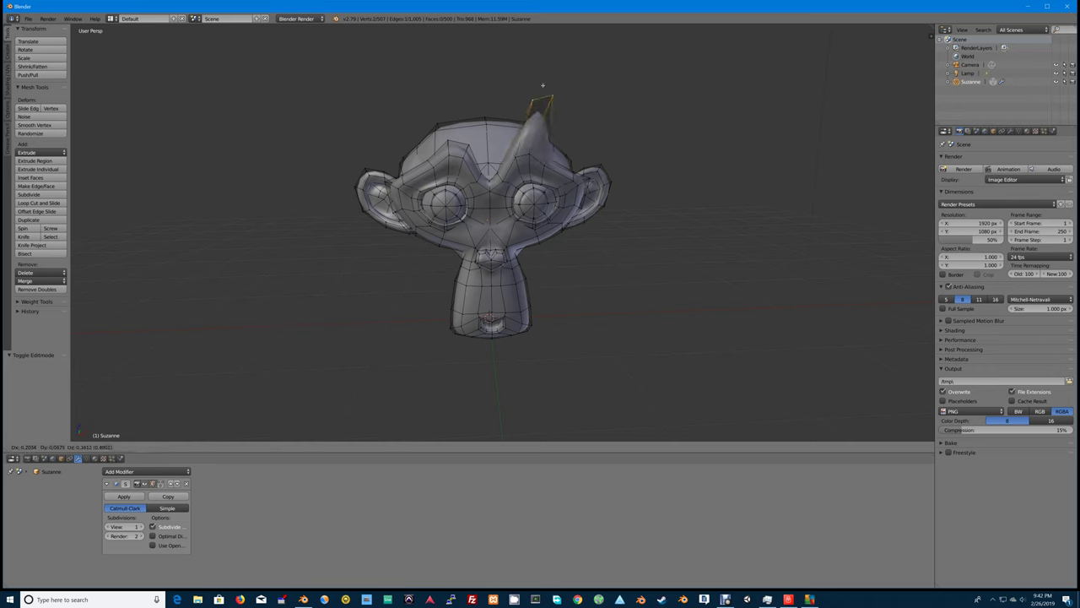
pyautogui.press('Escape')
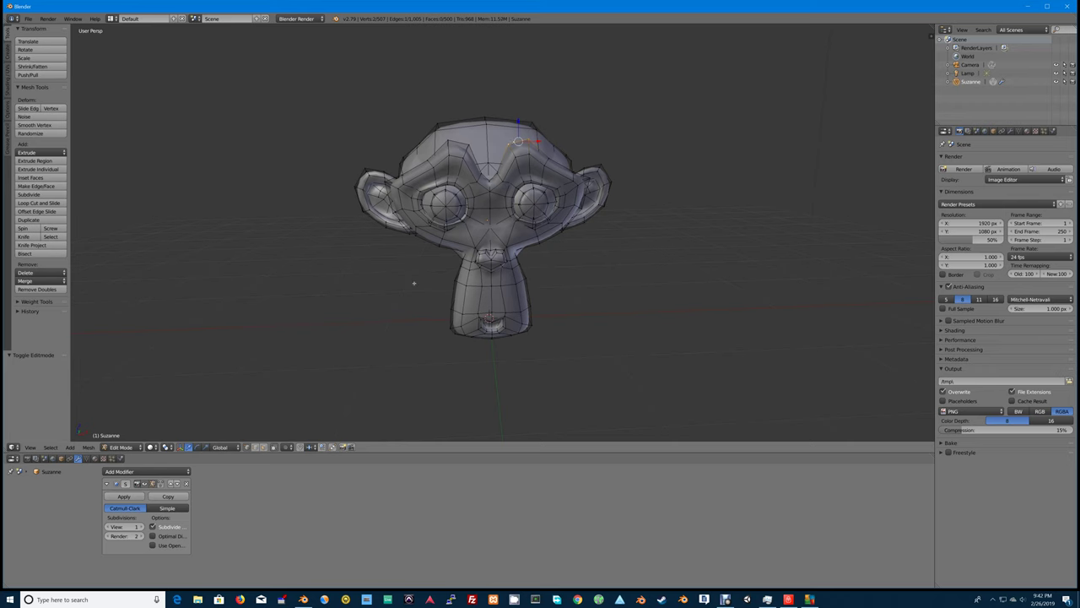
pyautogui.press('z')
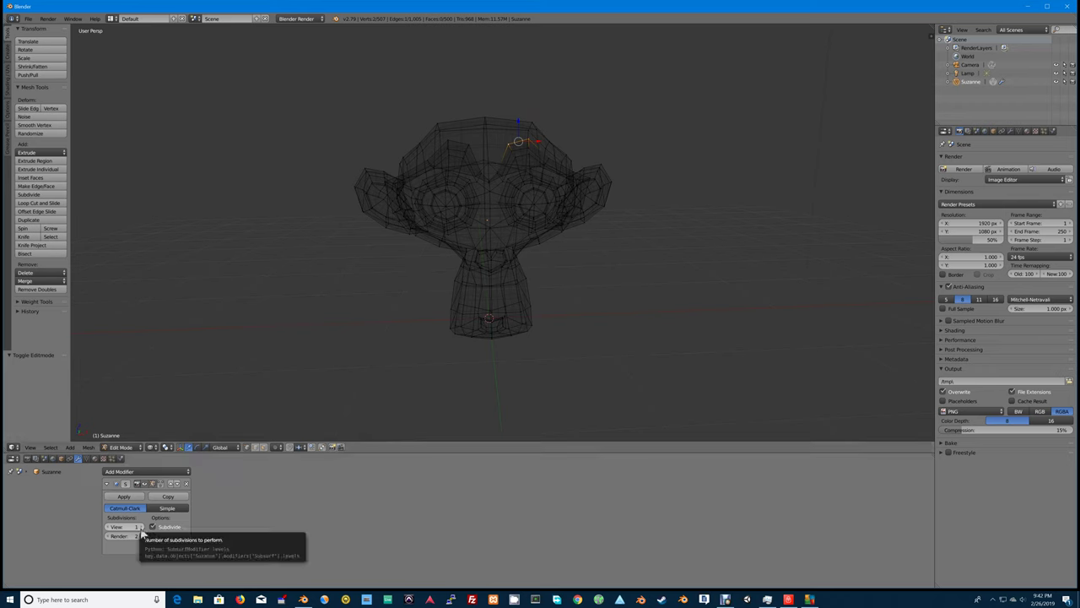
# Set the Subdivision modifier's View and Render levels to 3, then leave Edit Mode.
pyautogui.click(140, 527)
pyautogui.click(141, 527)
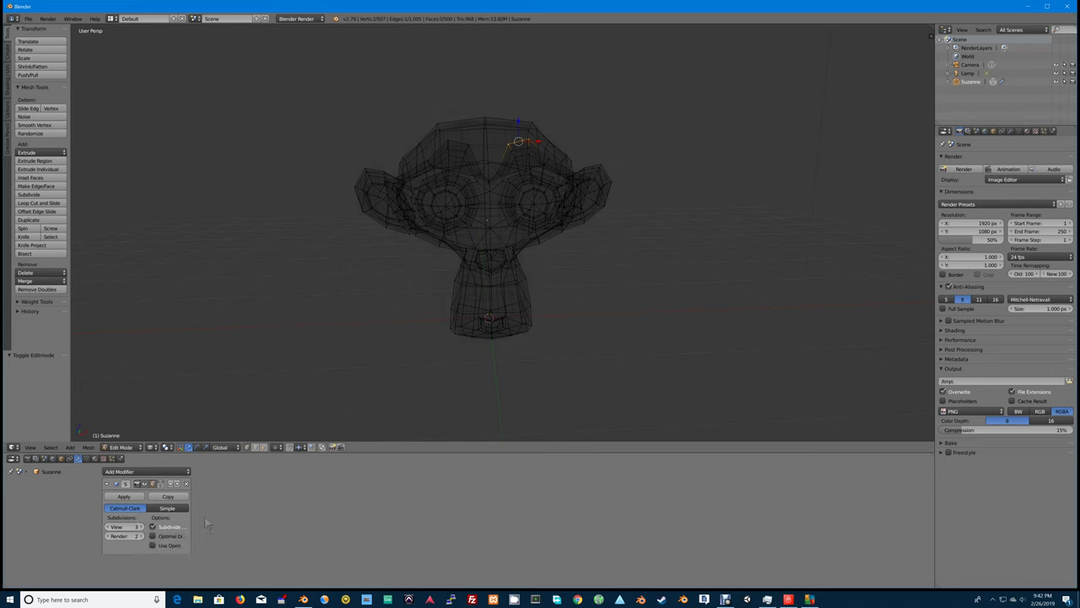
pyautogui.click(140, 536)
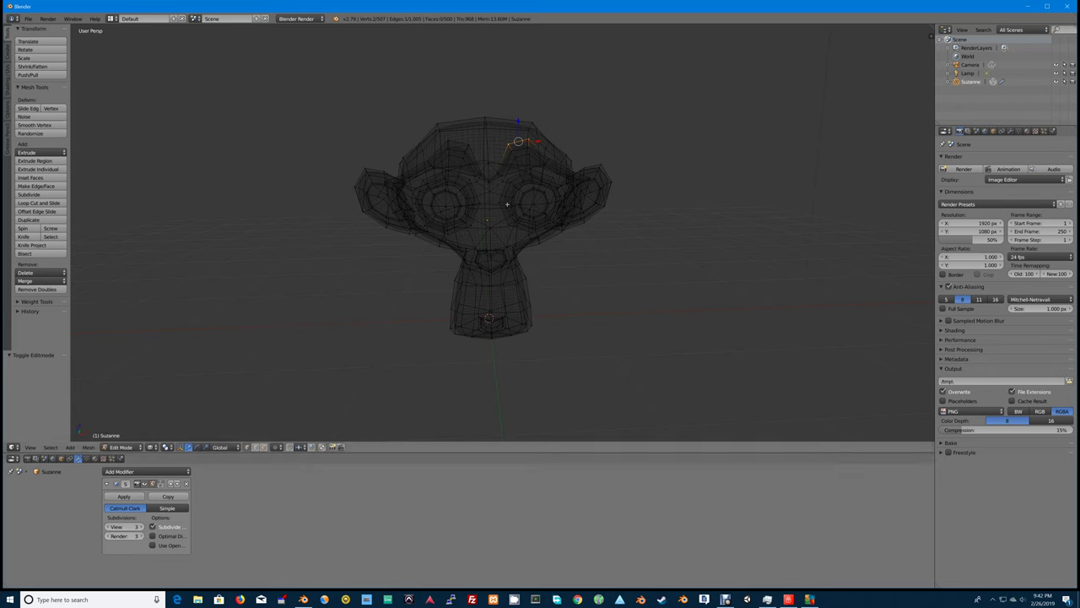
pyautogui.press('Tab')
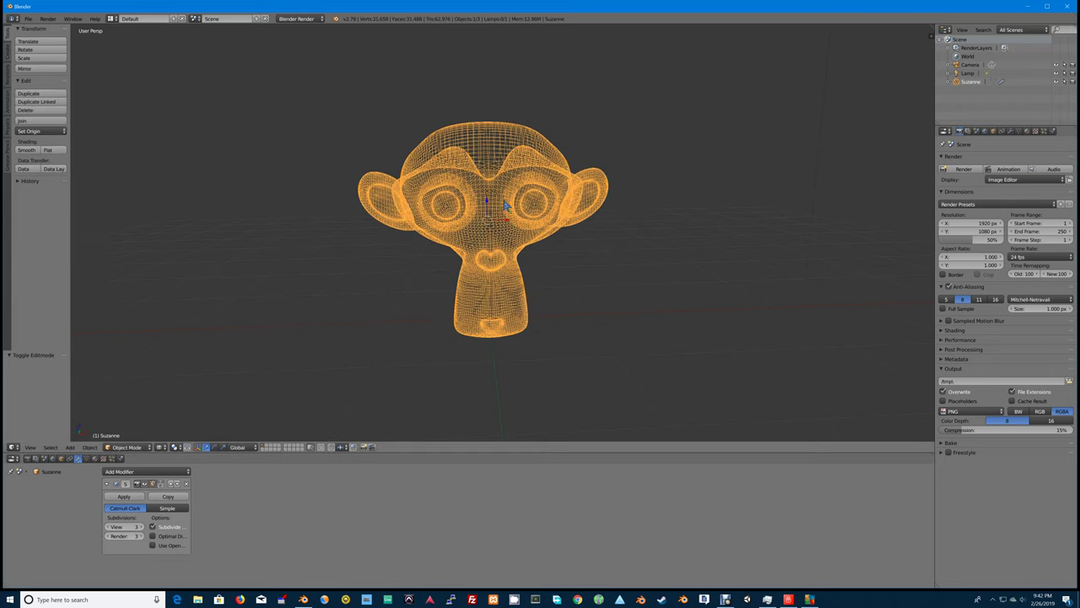
# Back in solid Edit Mode, scale two brow vertices together to 0.412.
pyautogui.press('z')
pyautogui.press('Tab')
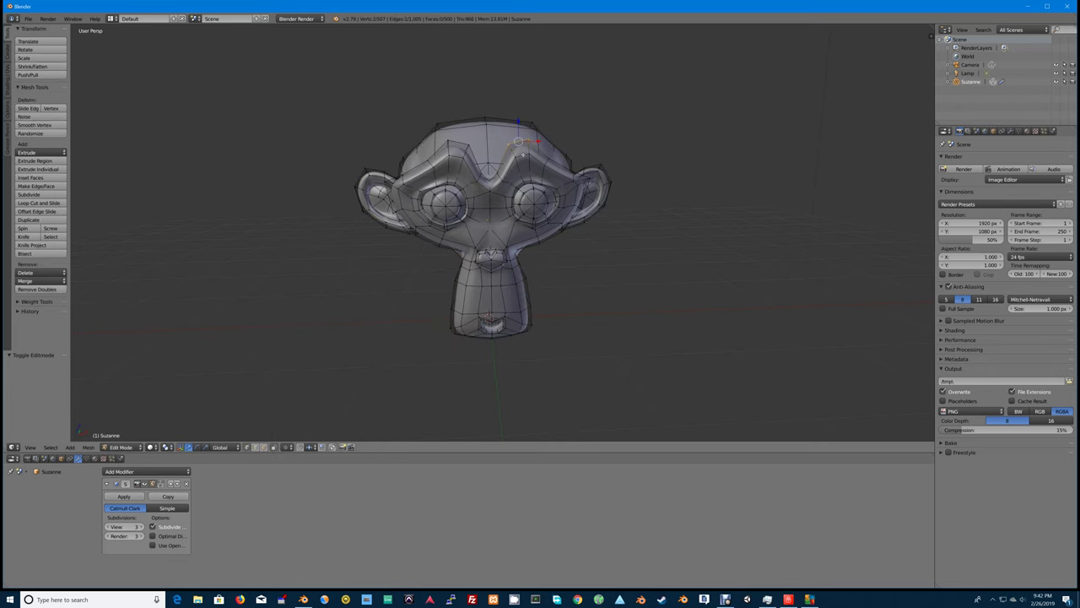
pyautogui.rightClick(508, 144)
pyautogui.keyDown('shift'); pyautogui.rightClick(474, 134); pyautogui.keyUp('shift')
pyautogui.press('s')
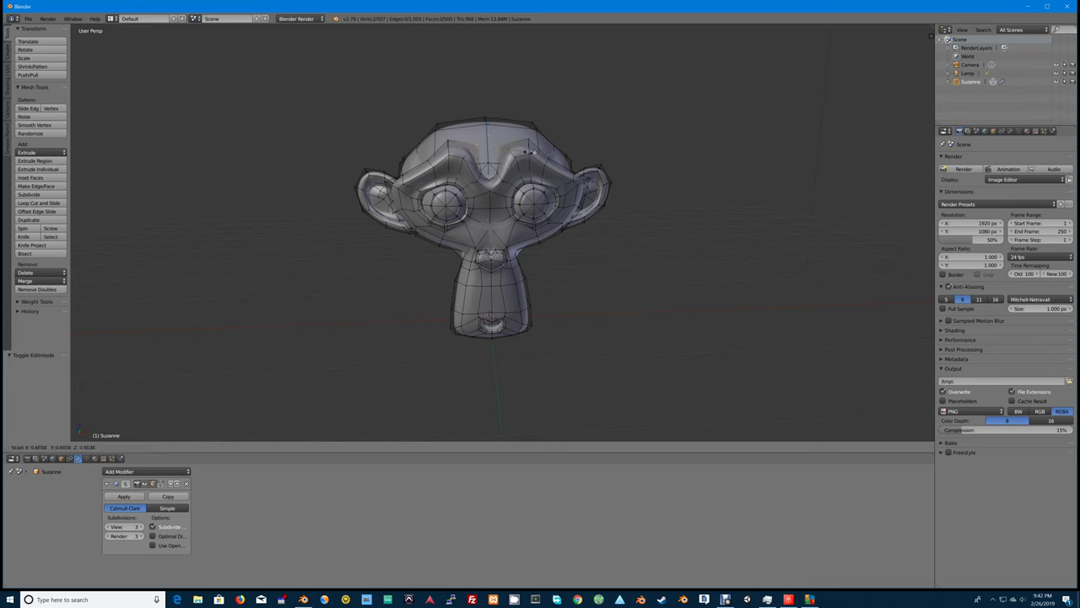
pyautogui.click(512, 151)
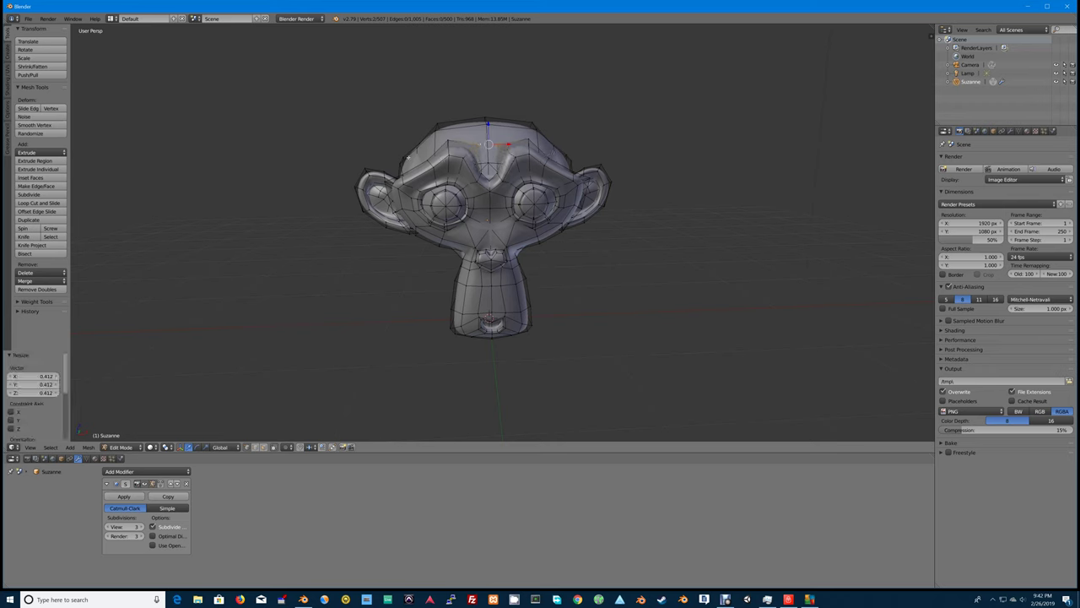
# Scale two top-of-head vertices to 1.174 and raise them 0.166 along Z.
pyautogui.rightClick(420, 157)
pyautogui.keyDown('shift'); pyautogui.rightClick(545, 155); pyautogui.keyUp('shift')
pyautogui.press('s')
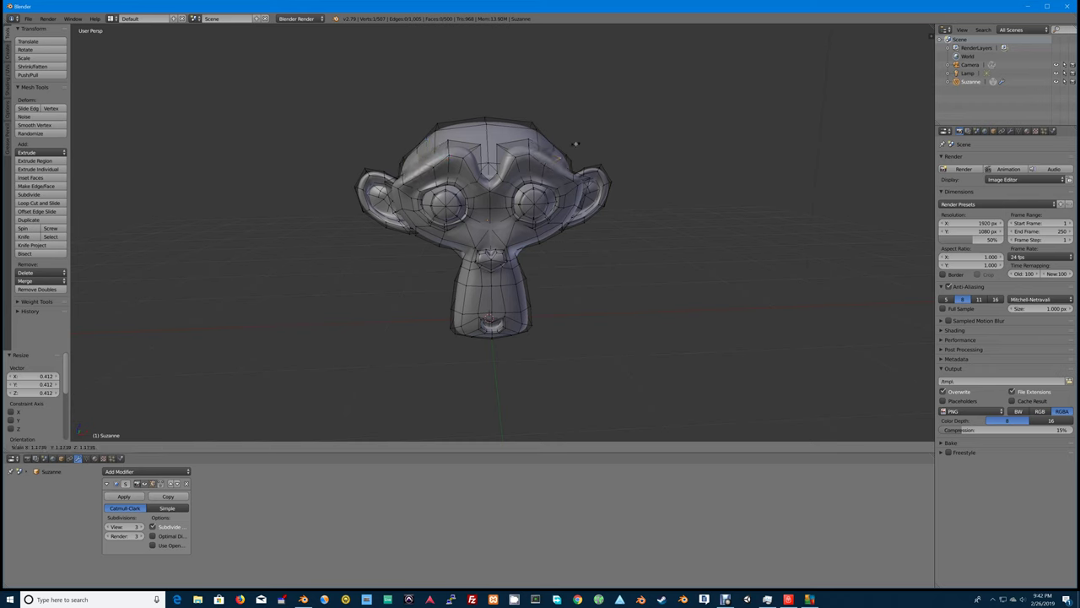
pyautogui.click(576, 143)
pyautogui.press('g')
pyautogui.press('z')
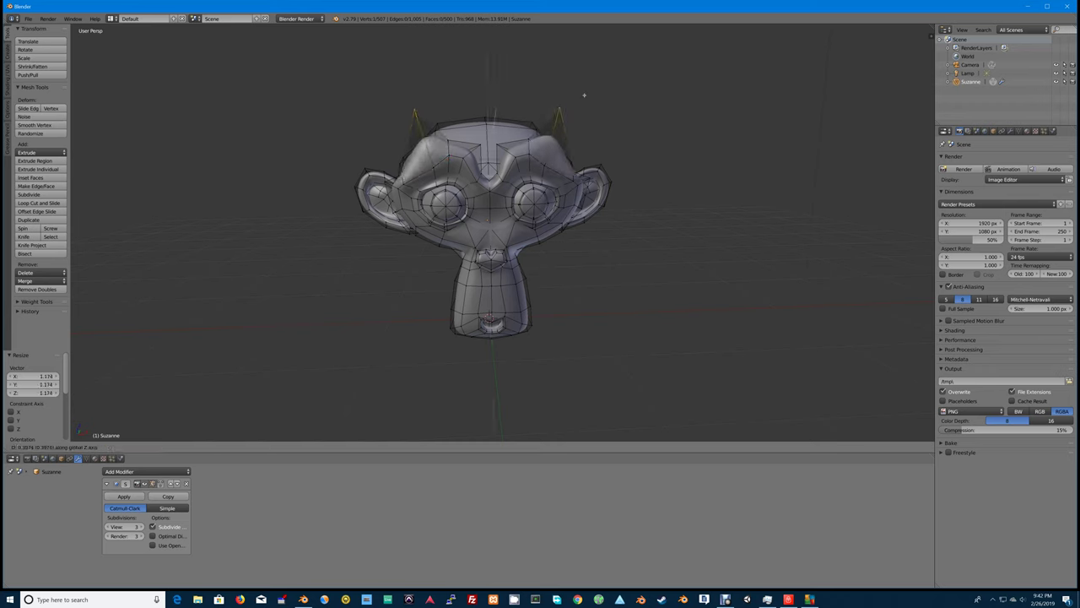
pyautogui.click(586, 124)
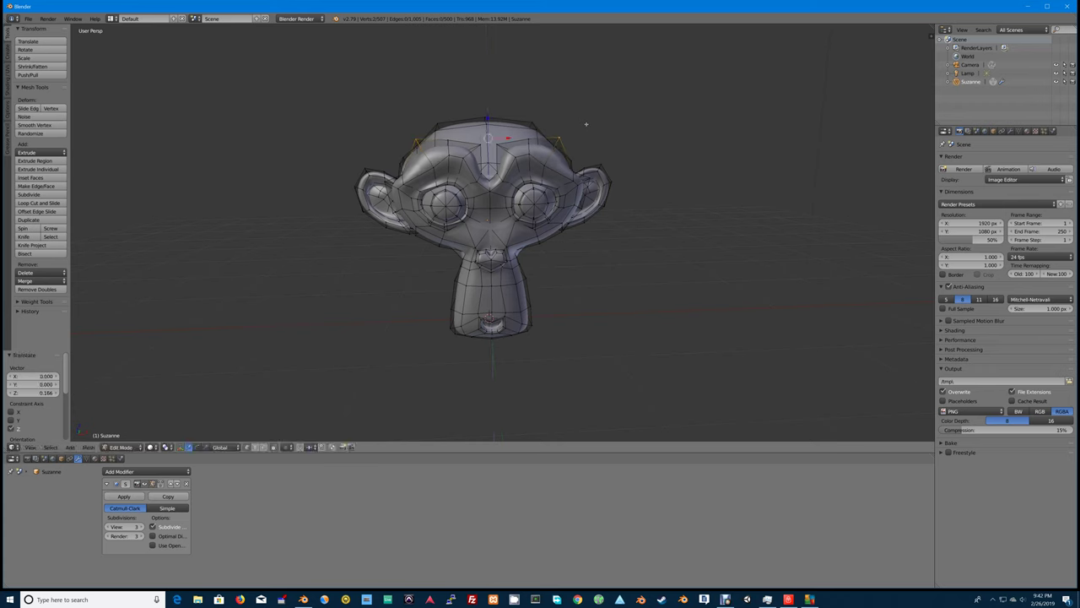
# Select a nose vertex, cancelling trial box selections and a bevel without changing the mesh.
pyautogui.rightClick(491, 251)
pyautogui.press('b')
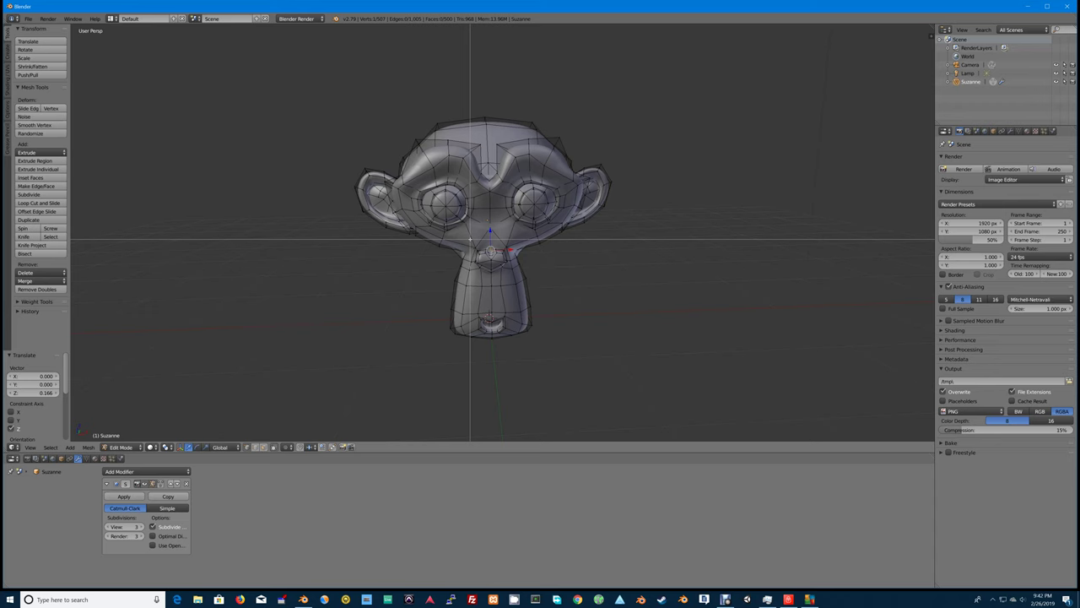
pyautogui.press('Escape')
pyautogui.press('b')
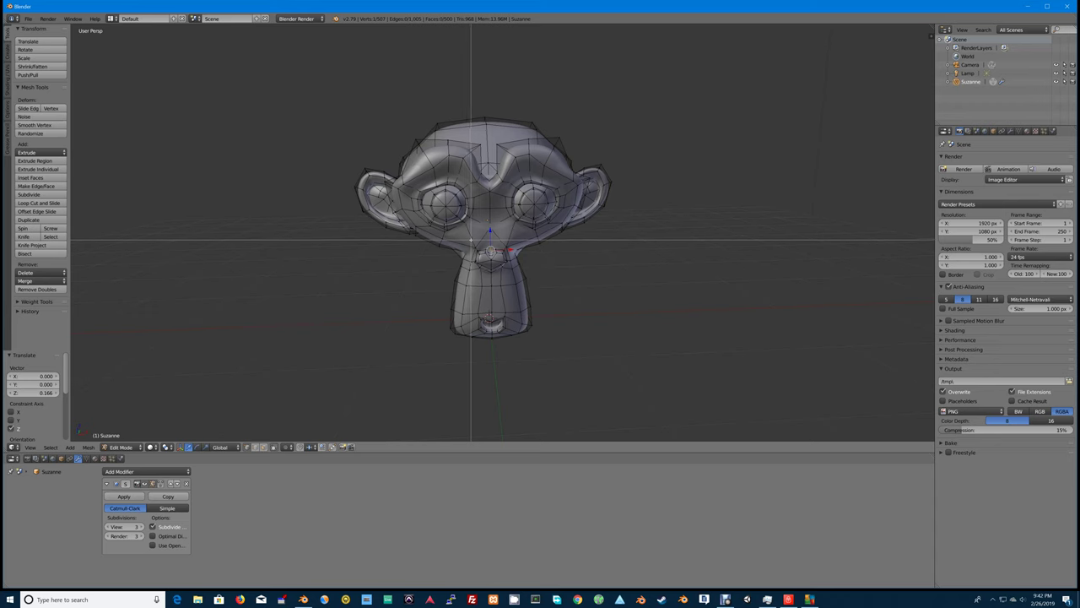
pyautogui.press('Escape')
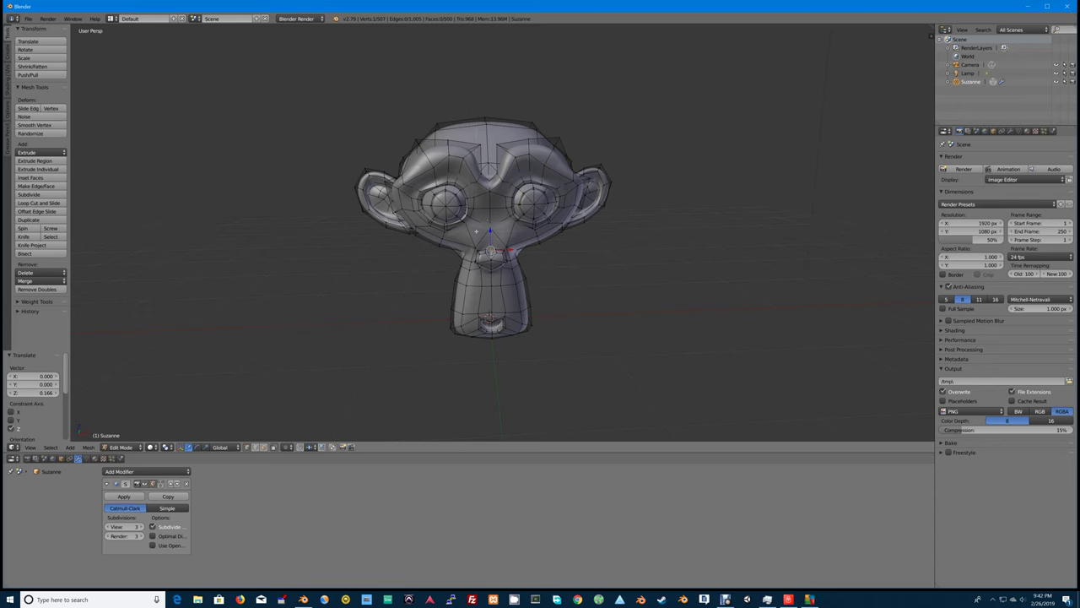
pyautogui.press('b')
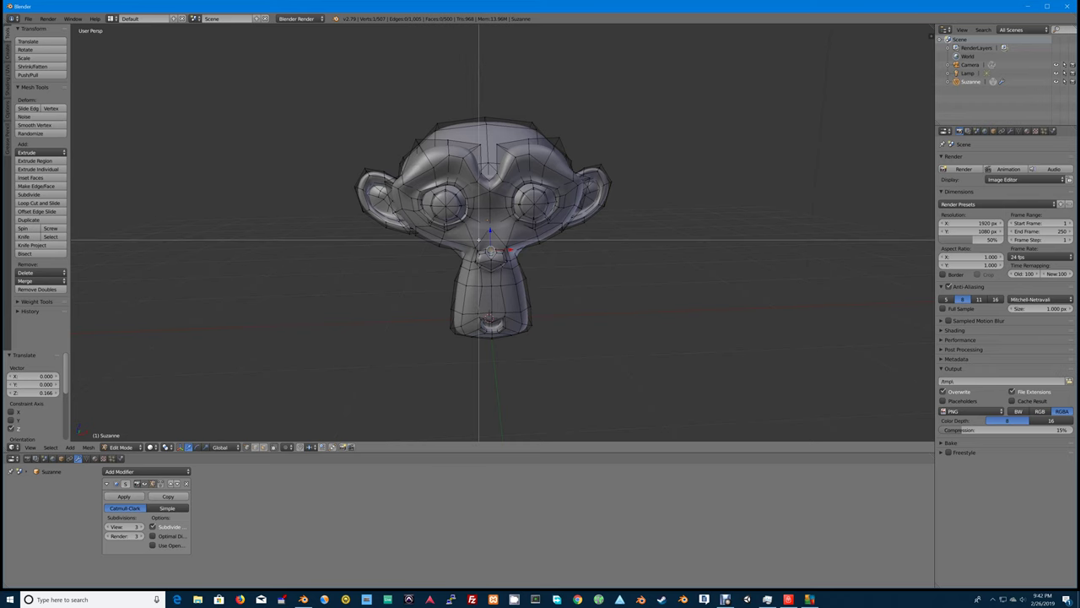
pyautogui.press('Escape')
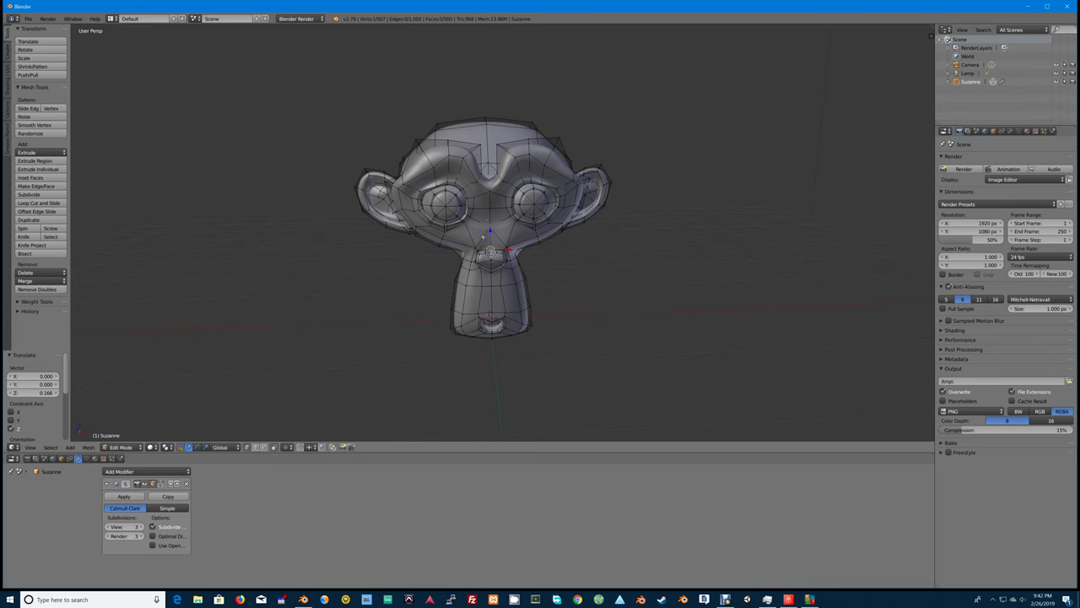
pyautogui.hotkey('ctrl', 'b')
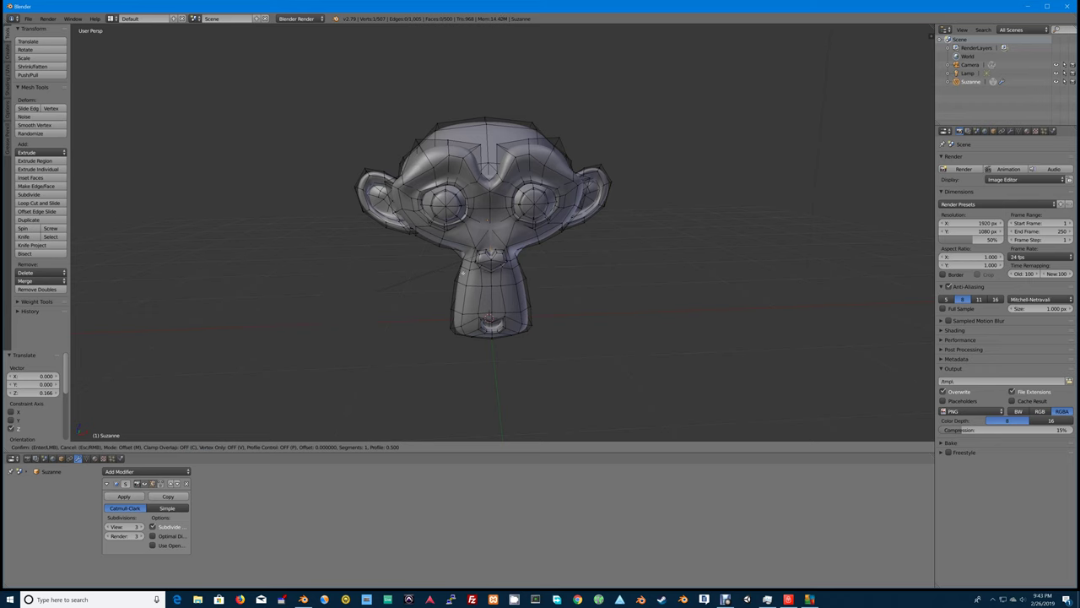
pyautogui.press('Escape')
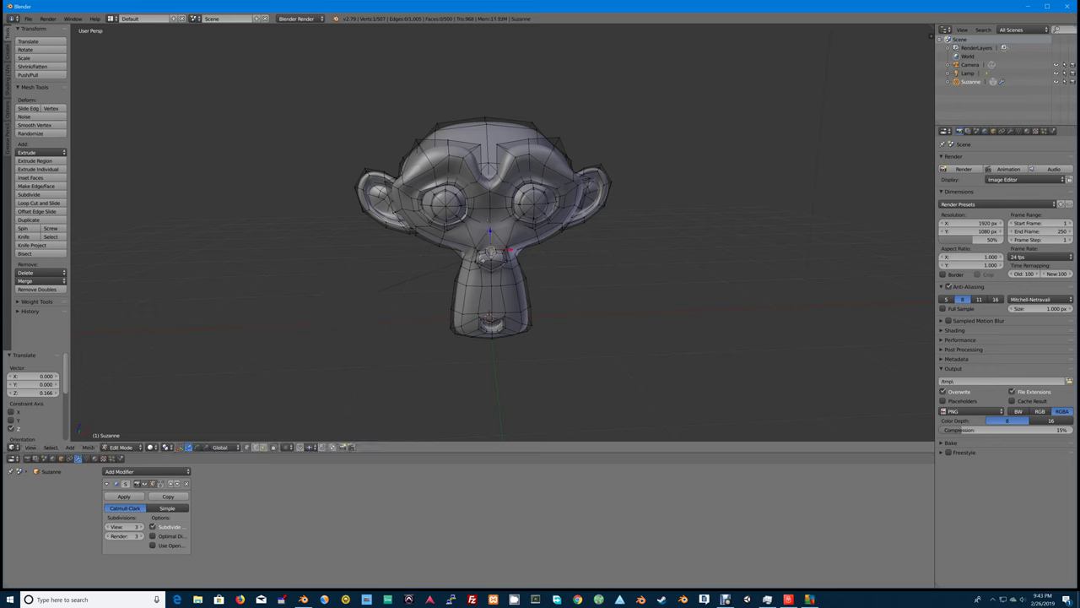
# Move the vertex between the eyes slightly down, about -0.158 along Z.
pyautogui.rightClick(487, 253)
pyautogui.rightClick(485, 233)
pyautogui.press('g')
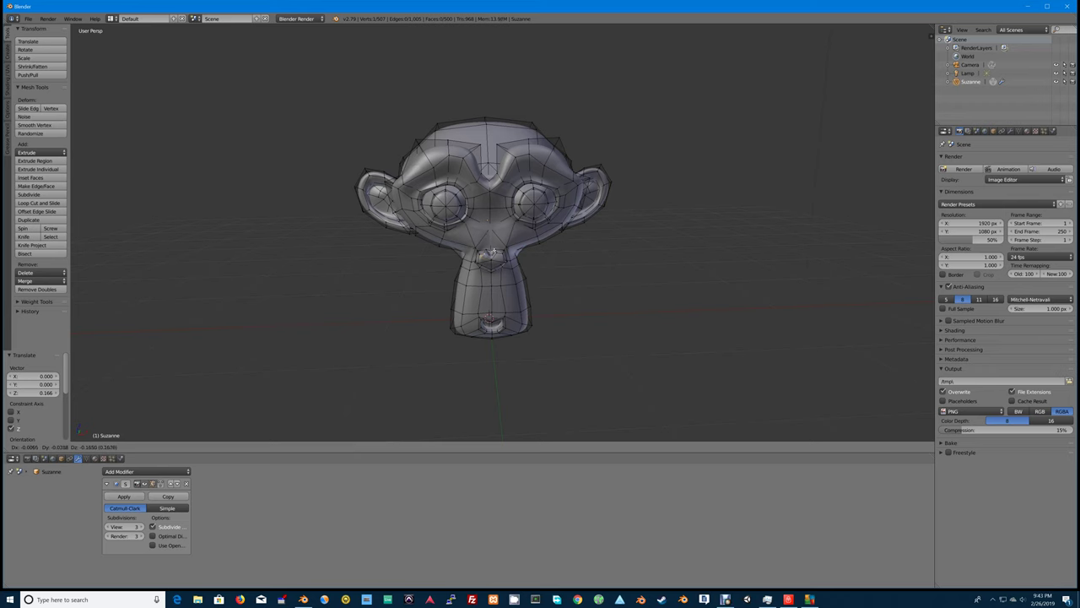
pyautogui.press('Return')
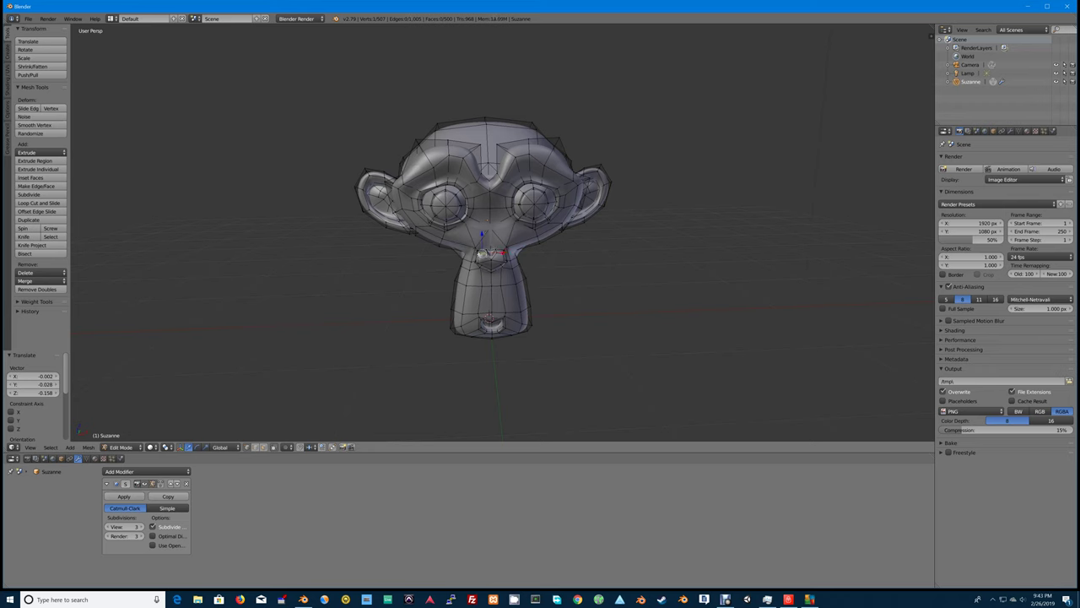
pyautogui.press('space')
pyautogui.write('LOOP')
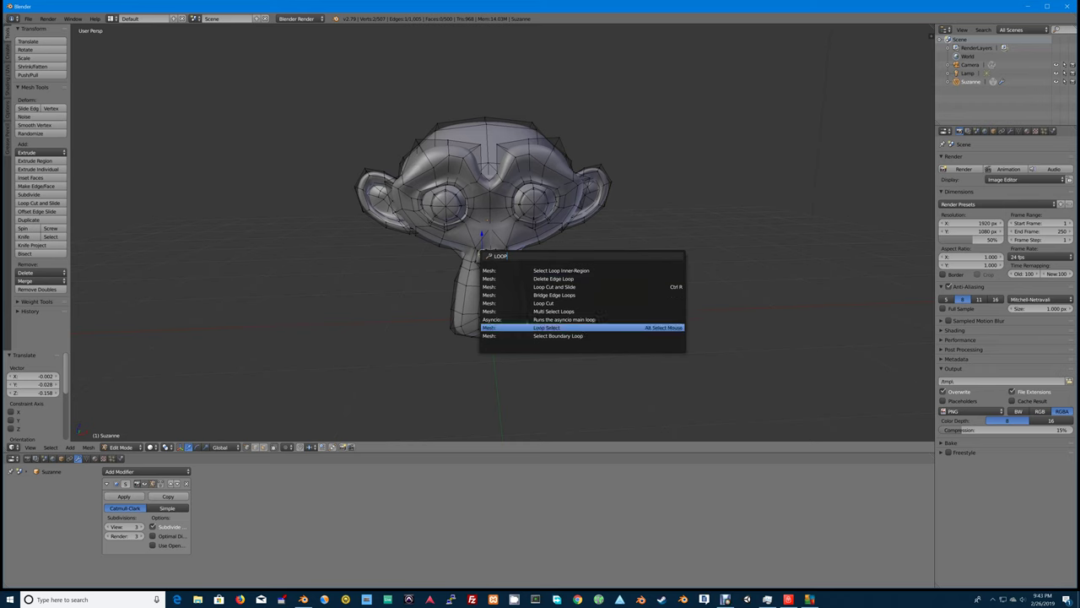
# Select a vertex near the nose and Loop Select an edge loop, stepping it up toward the mouth.
pyautogui.click(529, 327)
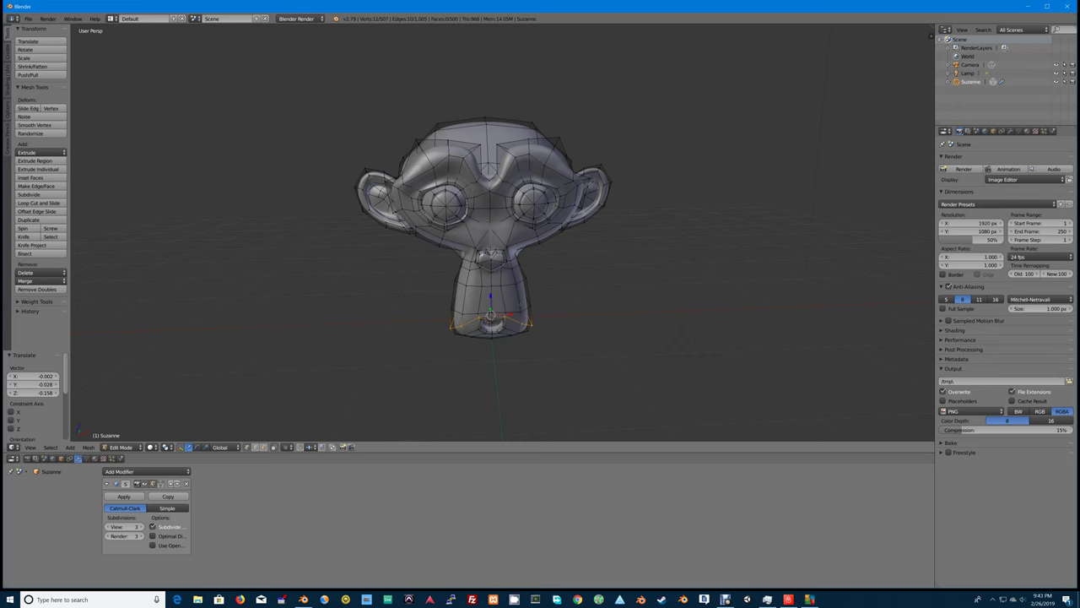
pyautogui.rightClick(488, 253)
pyautogui.press('space')
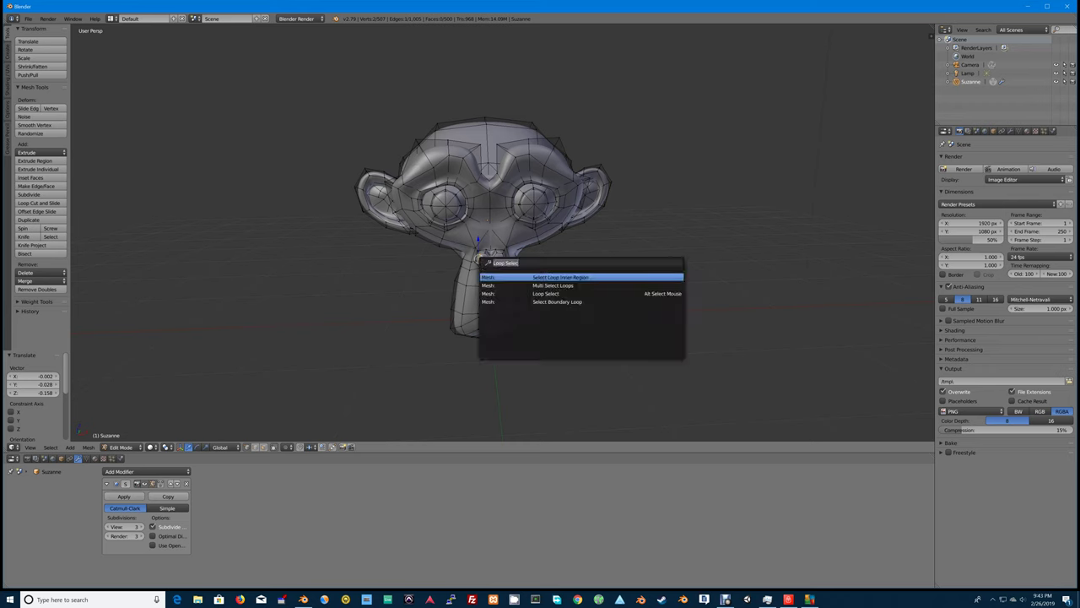
pyautogui.press('Down')
pyautogui.press('Down')
pyautogui.press('Return')
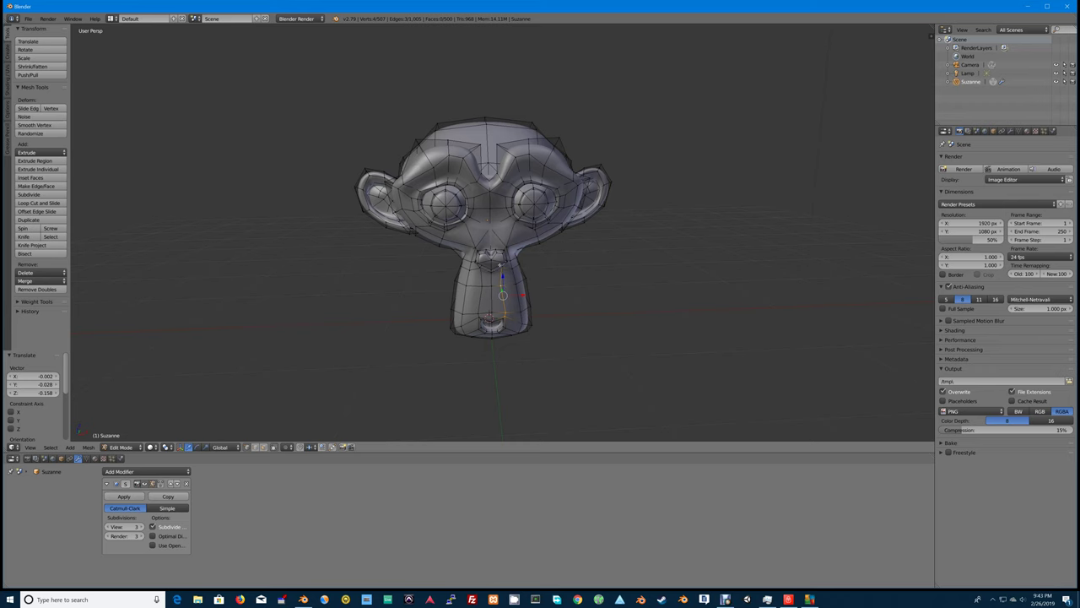
pyautogui.press('space')
pyautogui.press('Down')
pyautogui.press('Down')
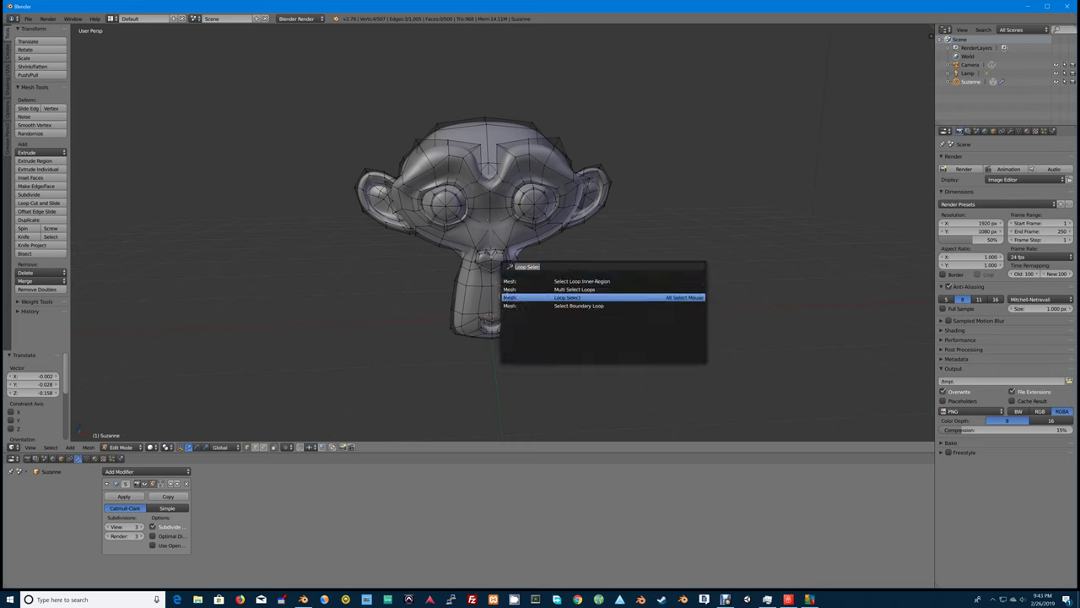
pyautogui.press('Return')
pyautogui.hotkey('ctrl', 'z')
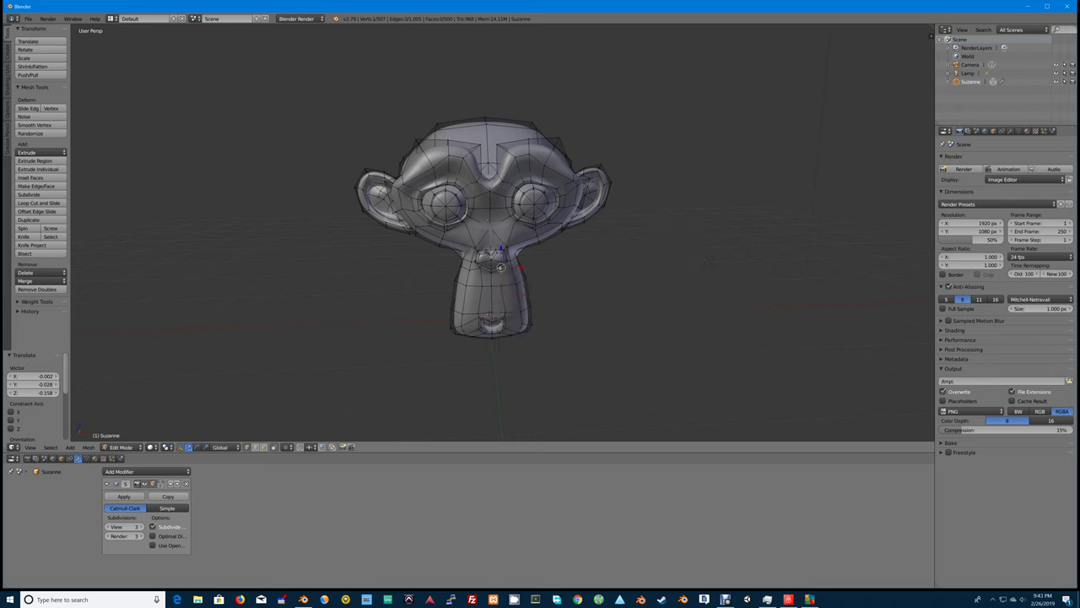
pyautogui.hotkey('ctrl', 'z')
pyautogui.hotkey('ctrl', 'z')
pyautogui.hotkey('ctrl', 'z')
pyautogui.hotkey('ctrl', 'z')
# In wireframe, select the chin vertices and box-select the surrounding jaw faces.
pyautogui.press('z')
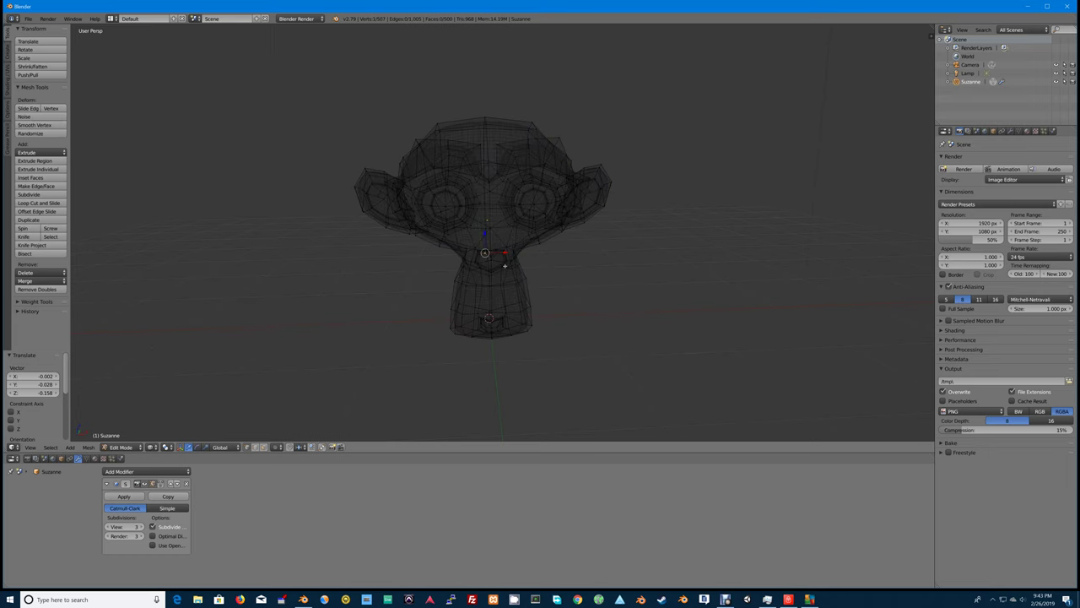
pyautogui.scroll(6, 505, 266)
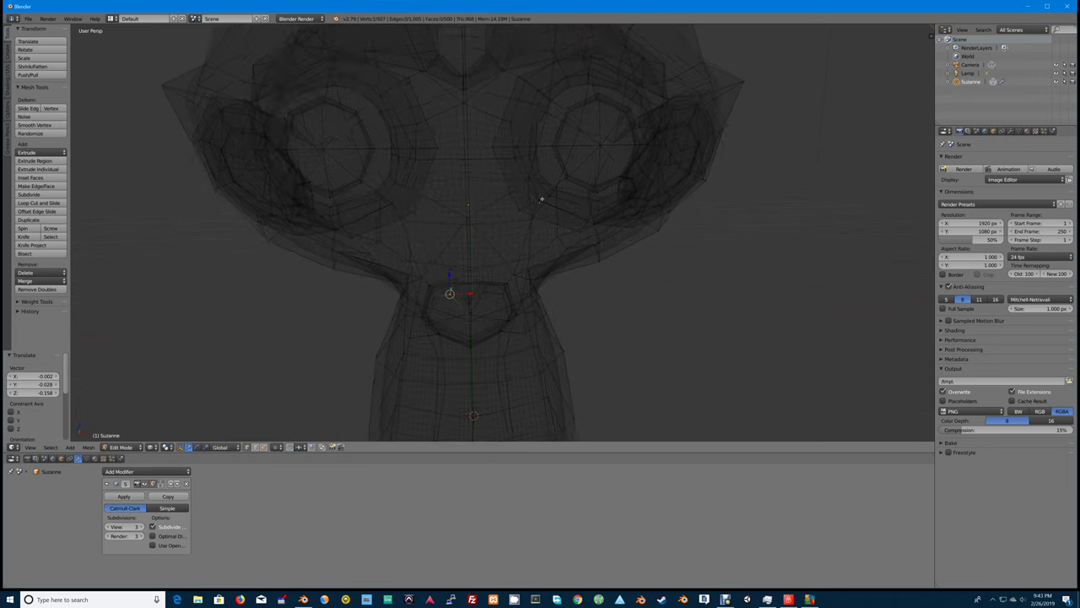
pyautogui.rightClick(476, 305)
pyautogui.press('s')
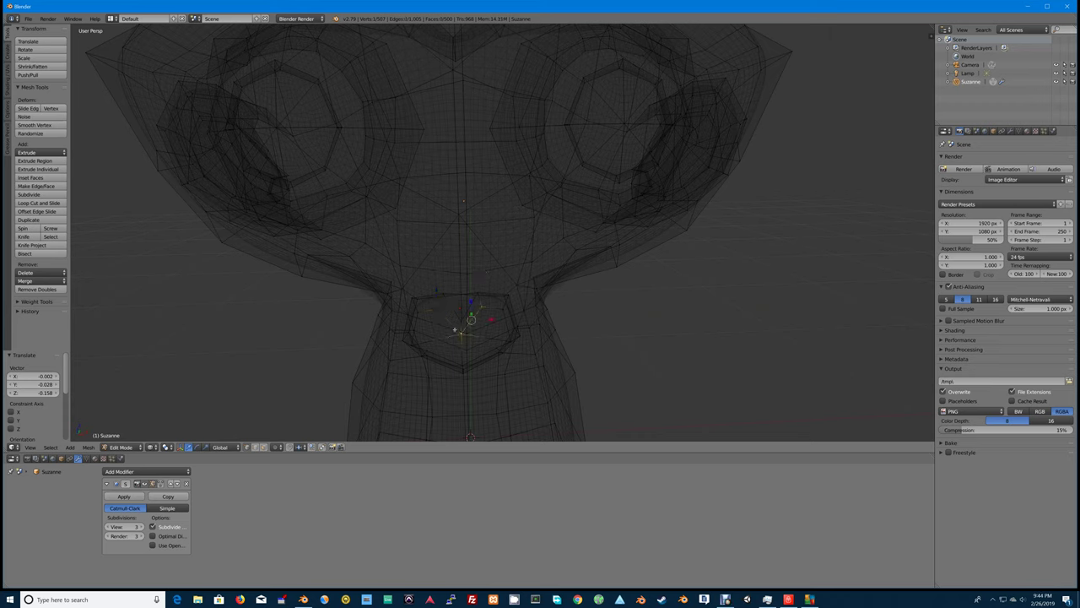
pyautogui.keyDown('shift'); pyautogui.rightClick(412, 344); pyautogui.keyUp('shift')
pyautogui.keyDown('shift'); pyautogui.rightClick(426, 350); pyautogui.keyUp('shift')
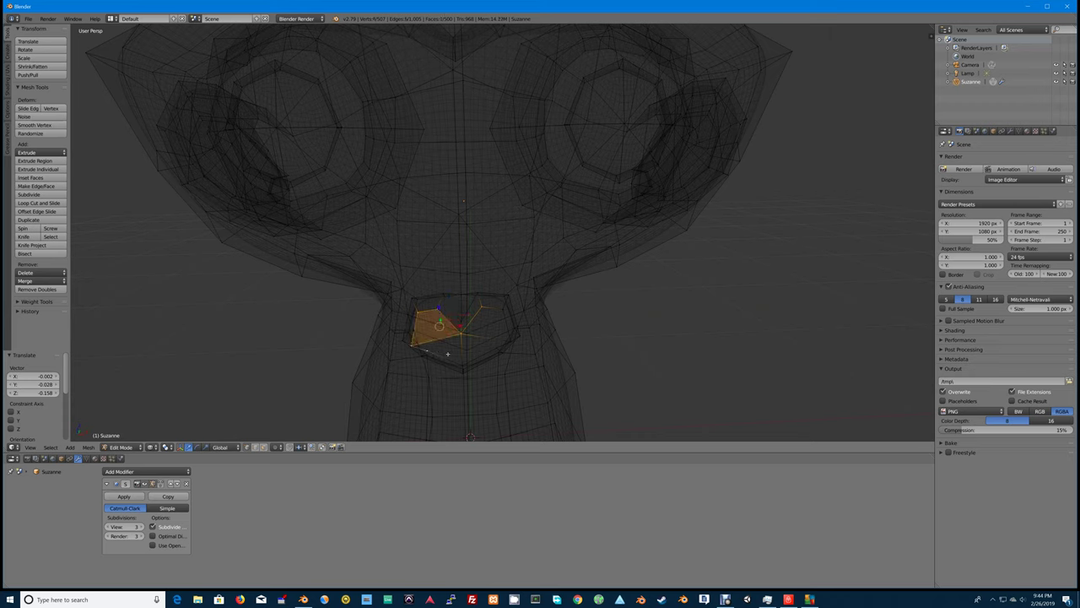
pyautogui.keyDown('shift'); pyautogui.rightClick(461, 364); pyautogui.keyUp('shift')
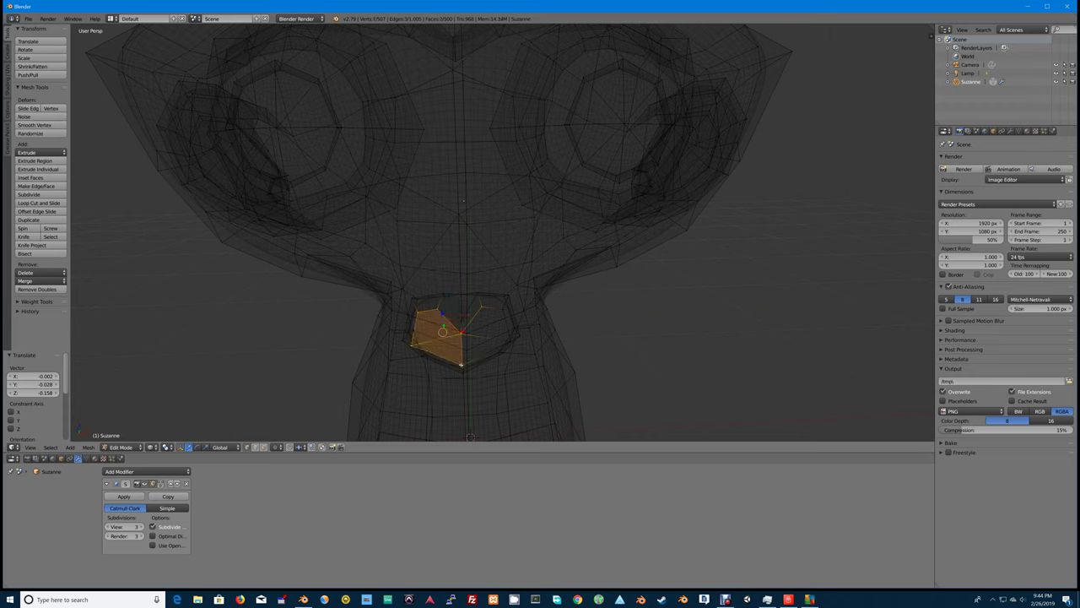
pyautogui.keyDown('shift'); pyautogui.rightClick(507, 333); pyautogui.keyUp('shift')
pyautogui.keyDown('shift'); pyautogui.rightClick(502, 307); pyautogui.keyUp('shift')
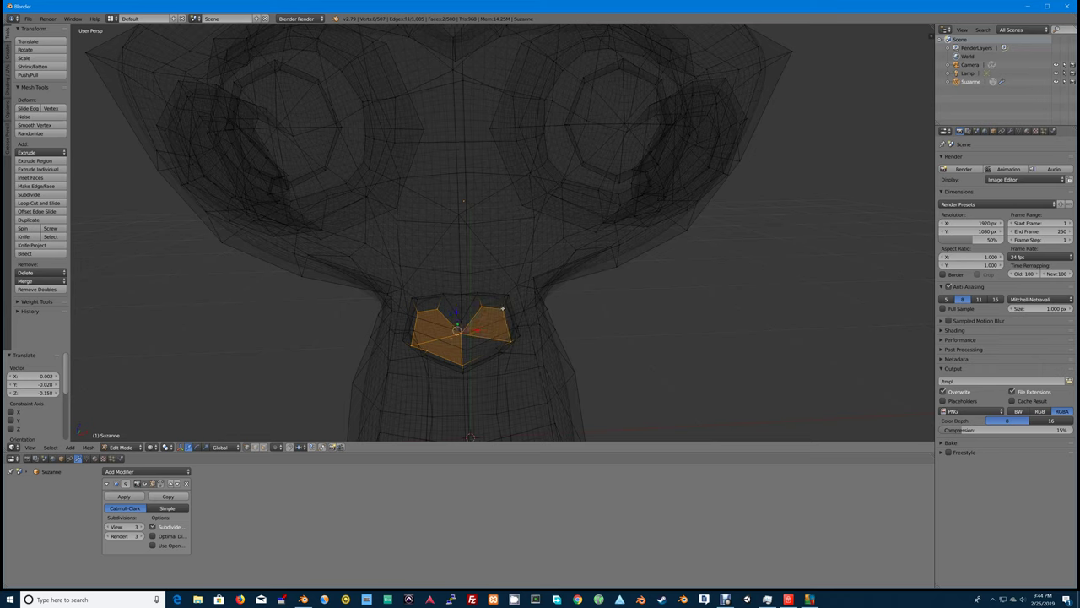
pyautogui.keyDown('shift'); pyautogui.rightClick(496, 347); pyautogui.keyUp('shift')
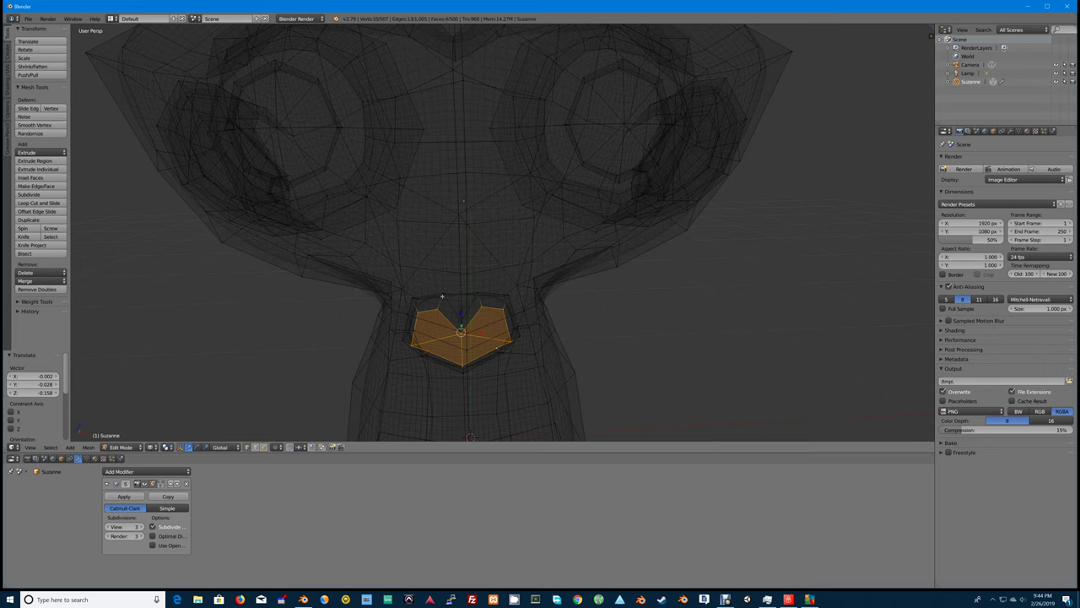
pyautogui.press('b')
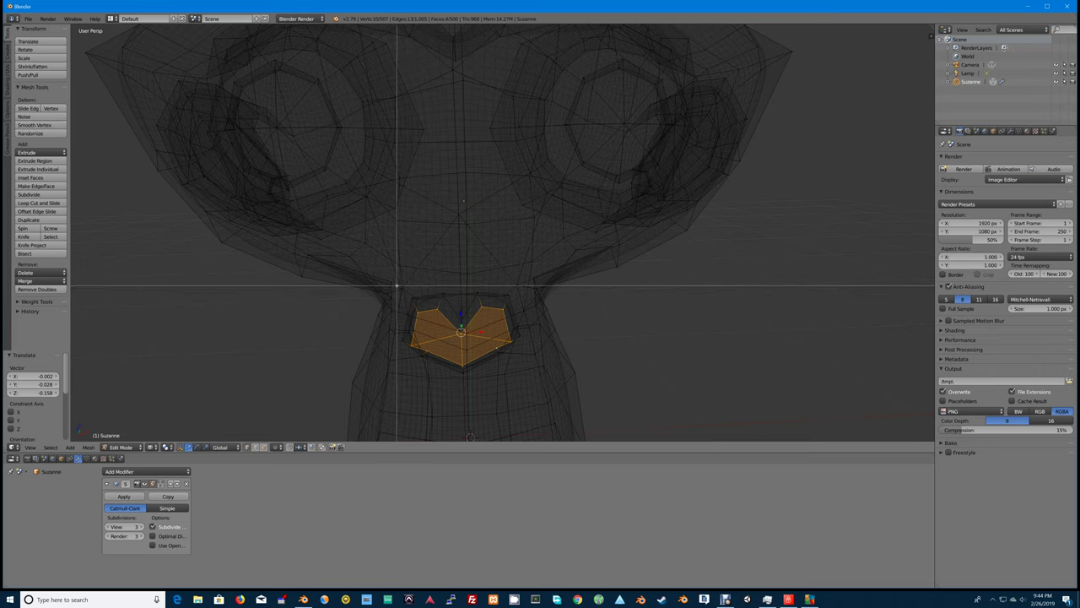
pyautogui.moveTo(397, 286); pyautogui.dragTo(521, 378)
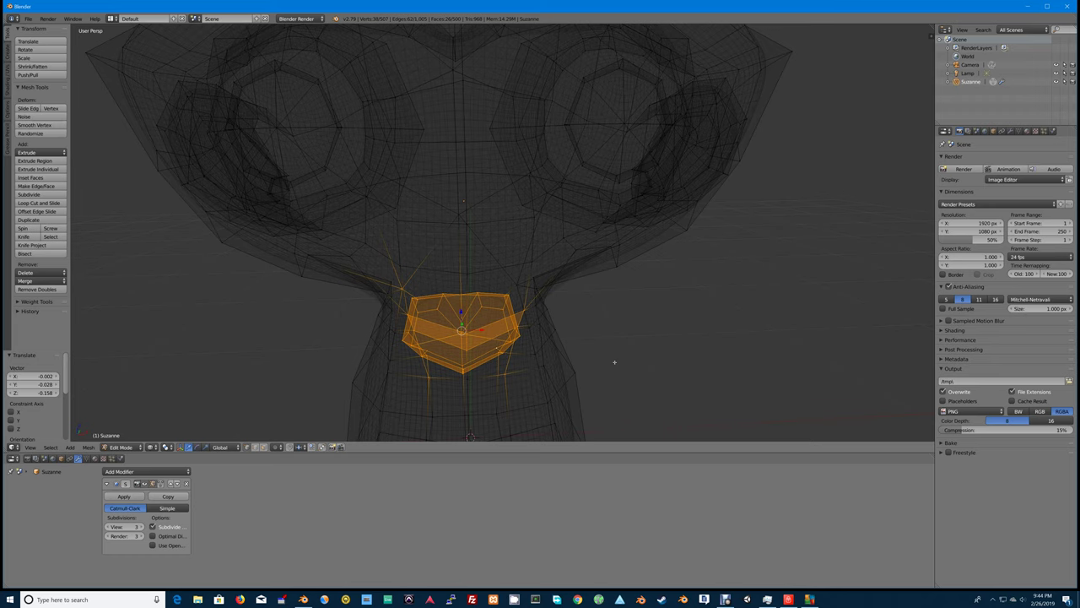
# From a side view, box-deselect the stray faces below the chin.
pyautogui.moveTo(614, 362); pyautogui.dragTo(582, 361, button='middle')
pyautogui.scroll(3, 569, 361)
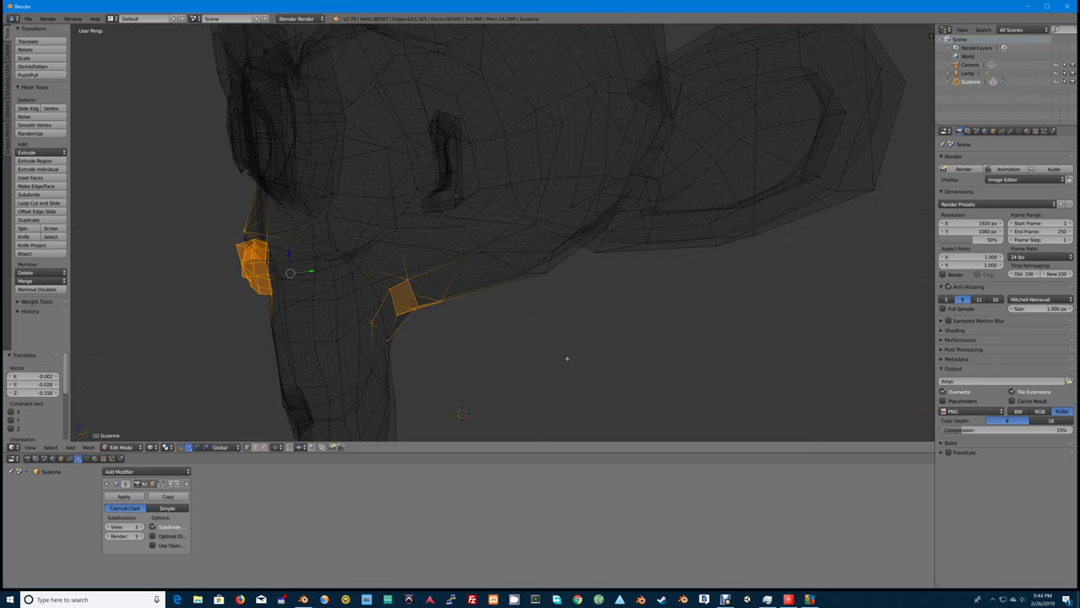
pyautogui.press('b')
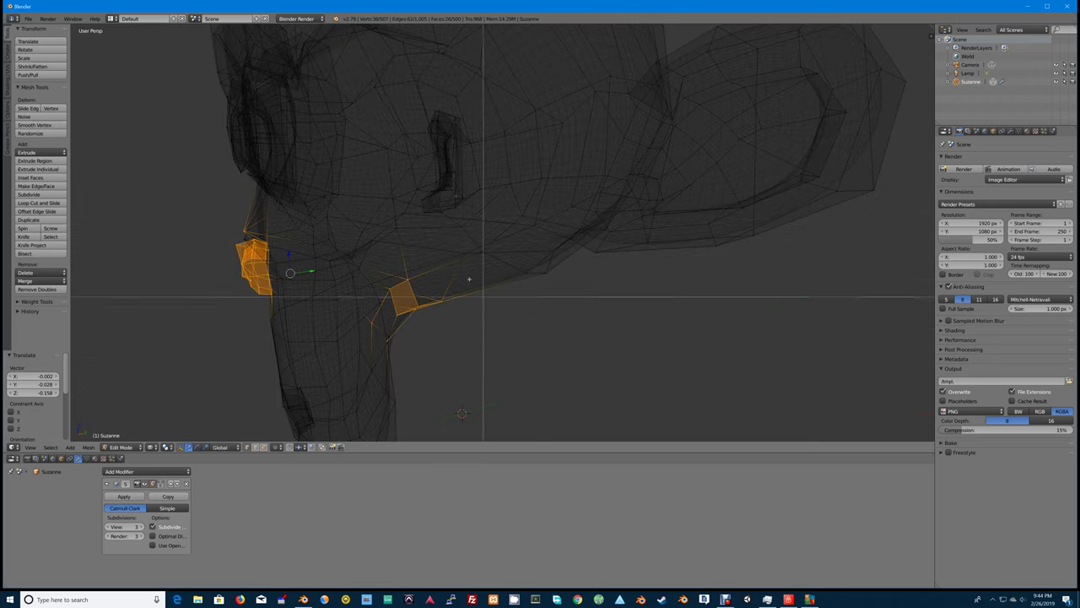
pyautogui.rightClick(353, 223)
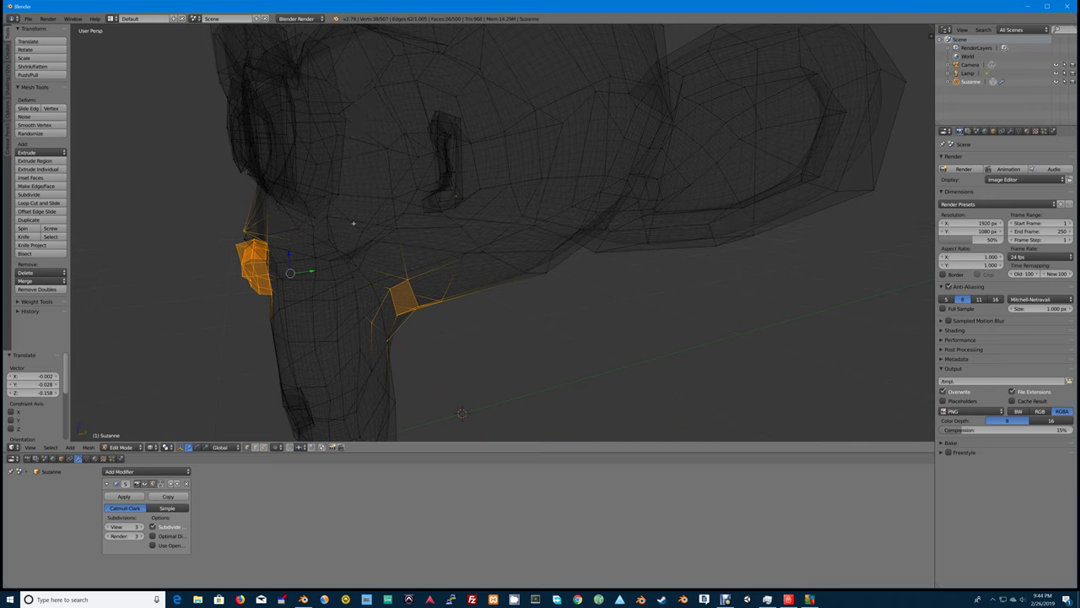
pyautogui.press('b')
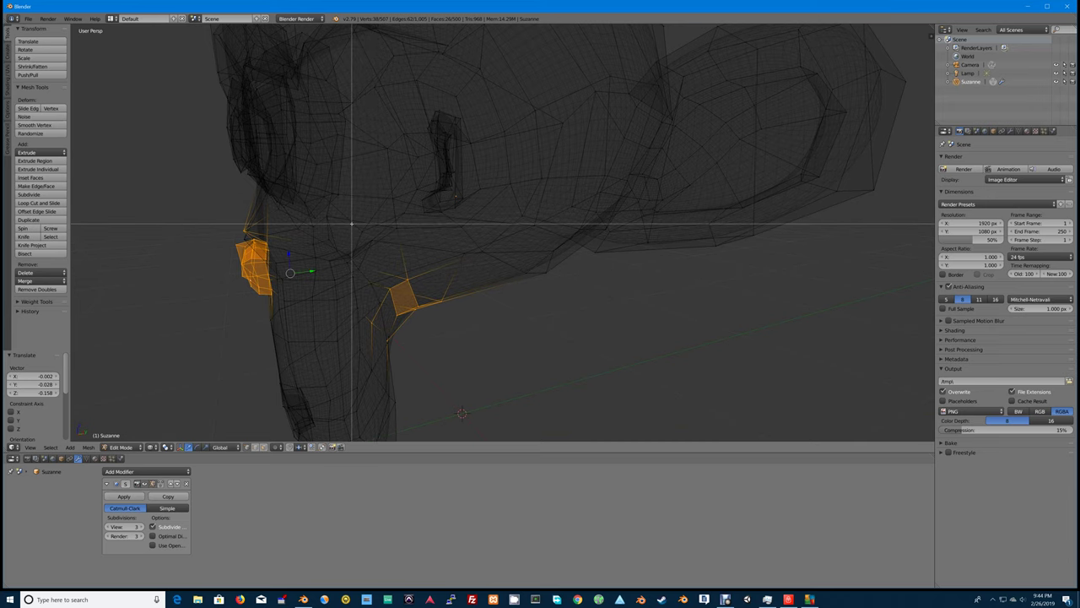
pyautogui.rightClick(448, 347)
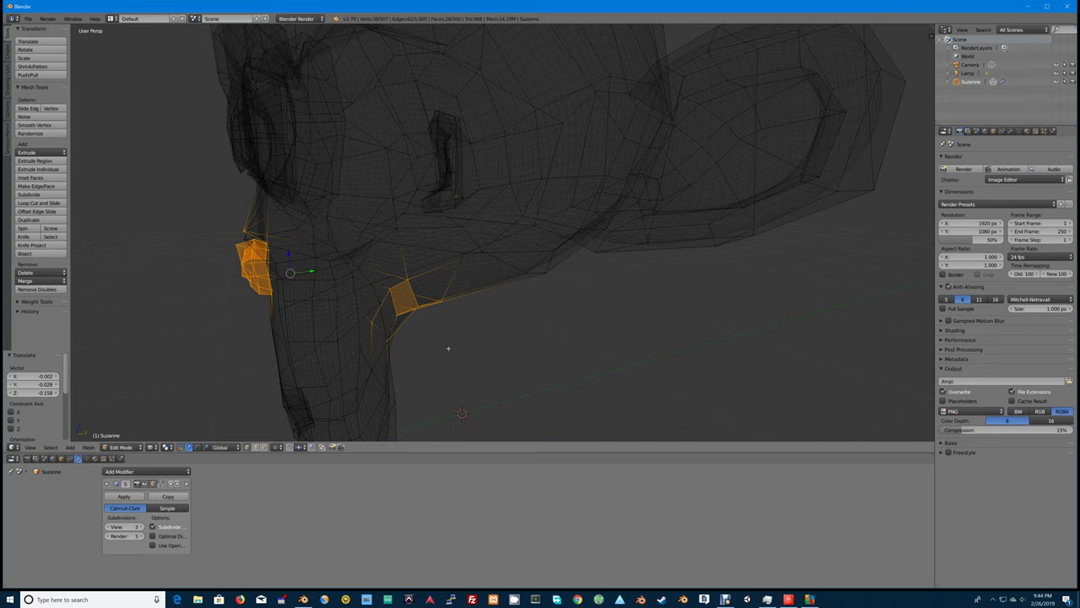
pyautogui.press('b')
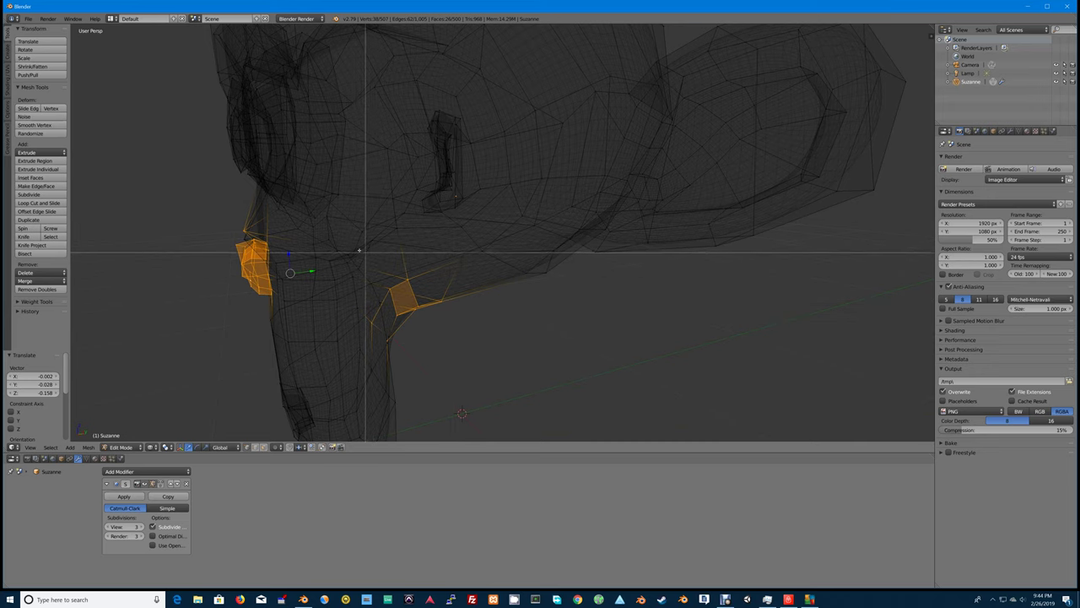
pyautogui.moveTo(353, 249); pyautogui.dragTo(474, 358)
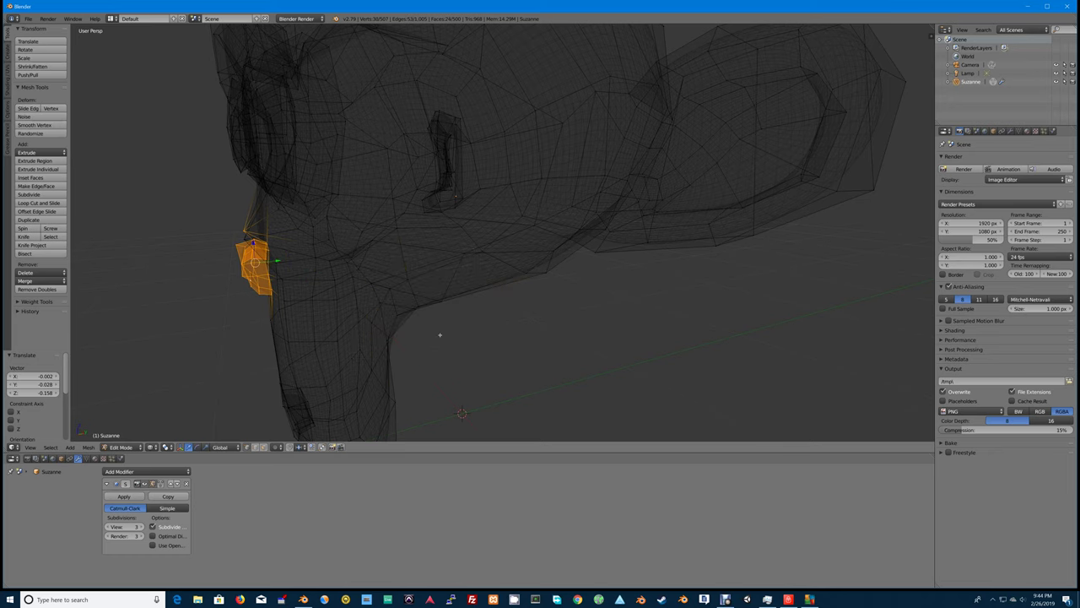
# From the front, deselect one stray vertex beside the chin.
pyautogui.moveTo(278, 246); pyautogui.dragTo(319, 250, button='middle')
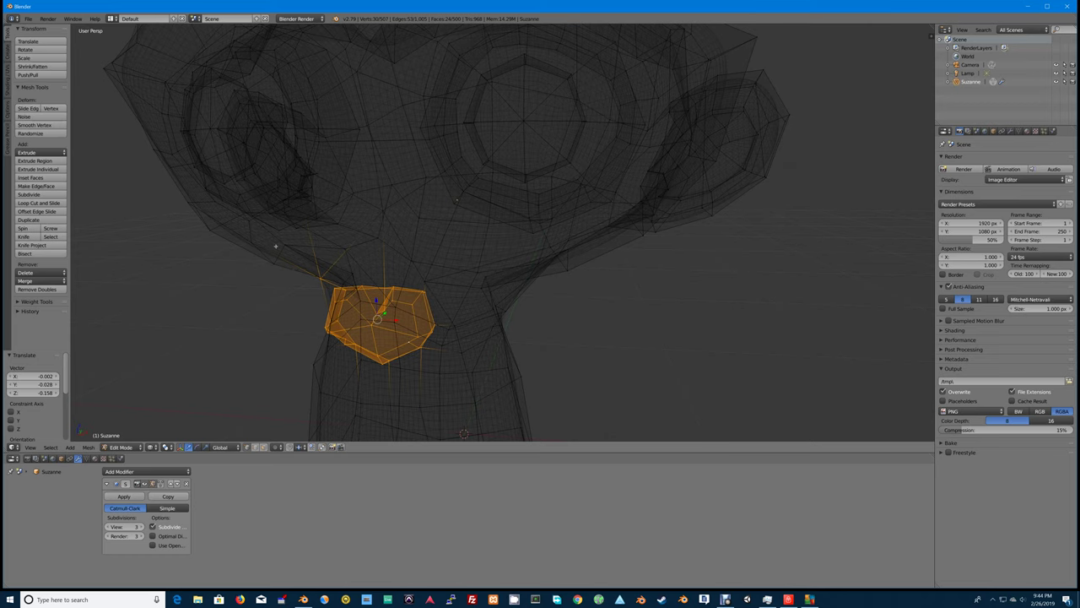
pyautogui.press('b')
pyautogui.moveTo(276, 246); pyautogui.dragTo(362, 269, button='middle')
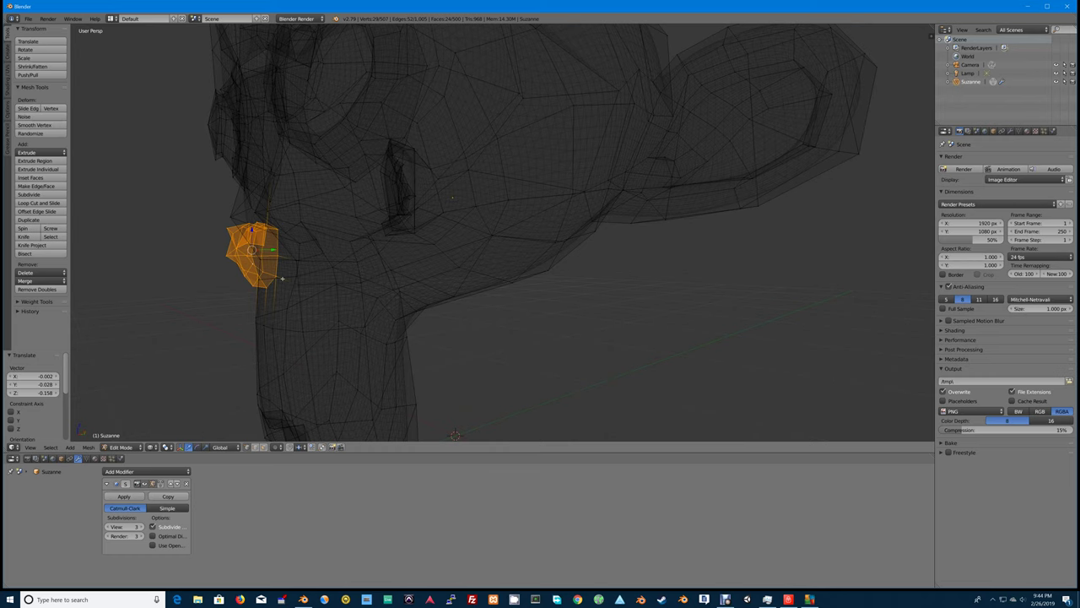
pyautogui.moveTo(283, 278); pyautogui.dragTo(324, 269, button='middle')
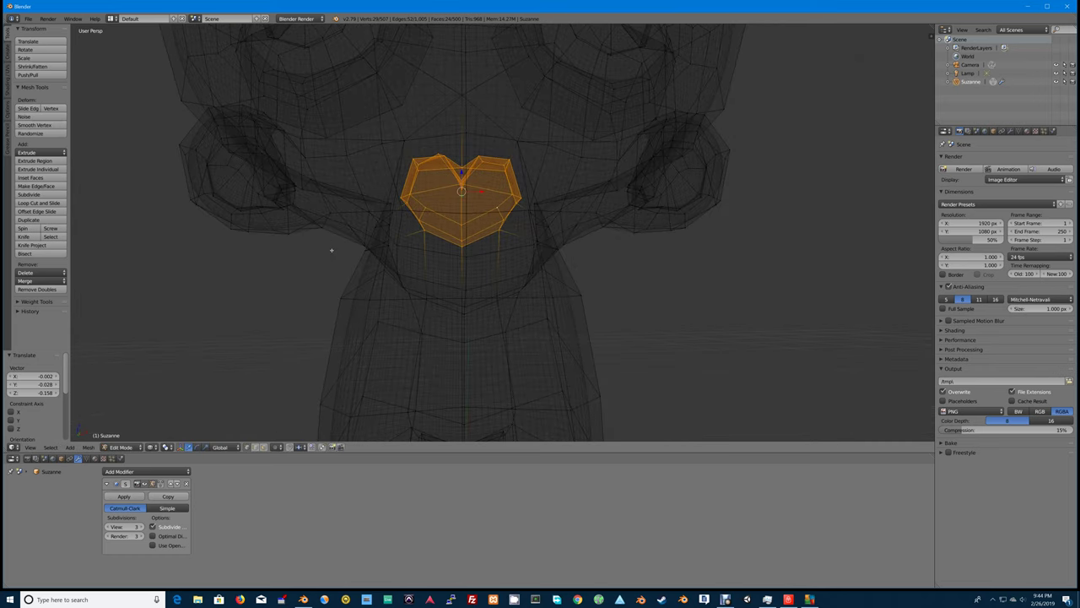
# Return to solid shading and lower the chin faces slightly along Z.
pyautogui.press('z')
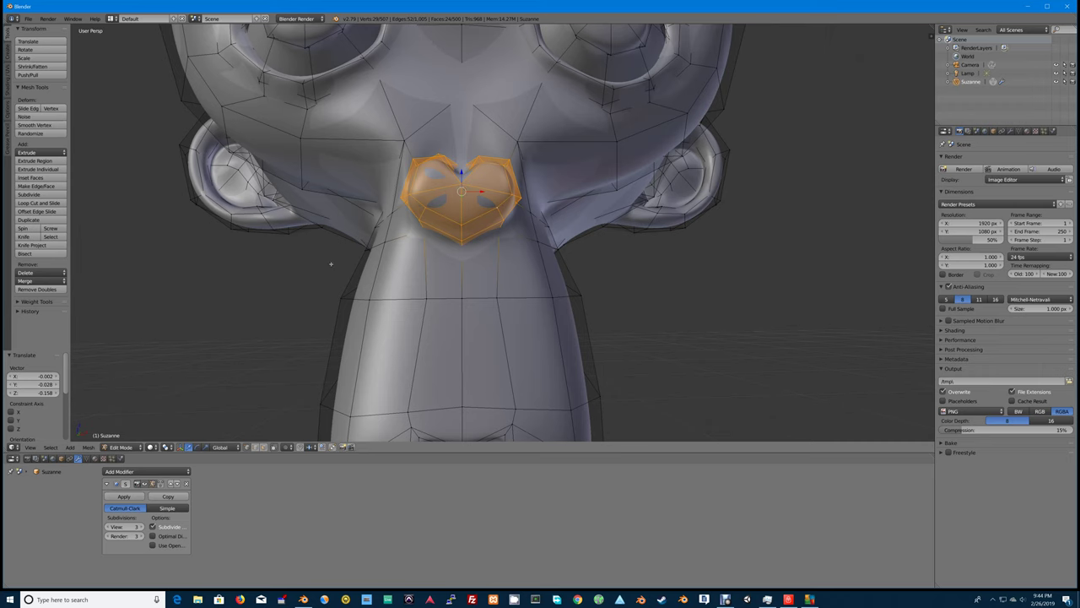
pyautogui.press('g')
pyautogui.press('z')
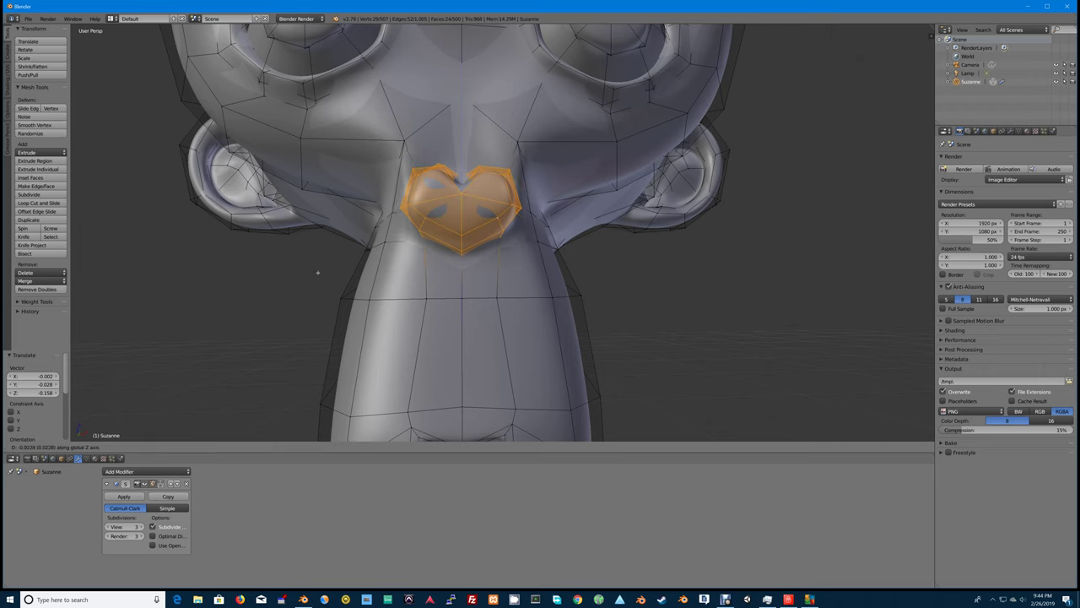
pyautogui.click(317, 276)
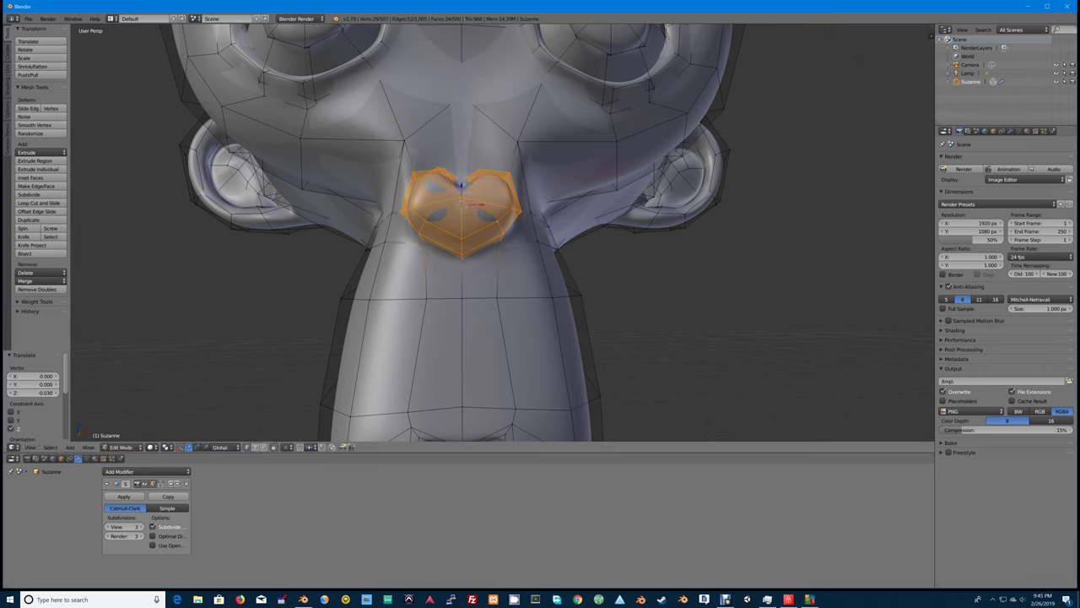
# Scale the chin faces by 2.093 and raise them 0.168 along Z.
pyautogui.press('s')
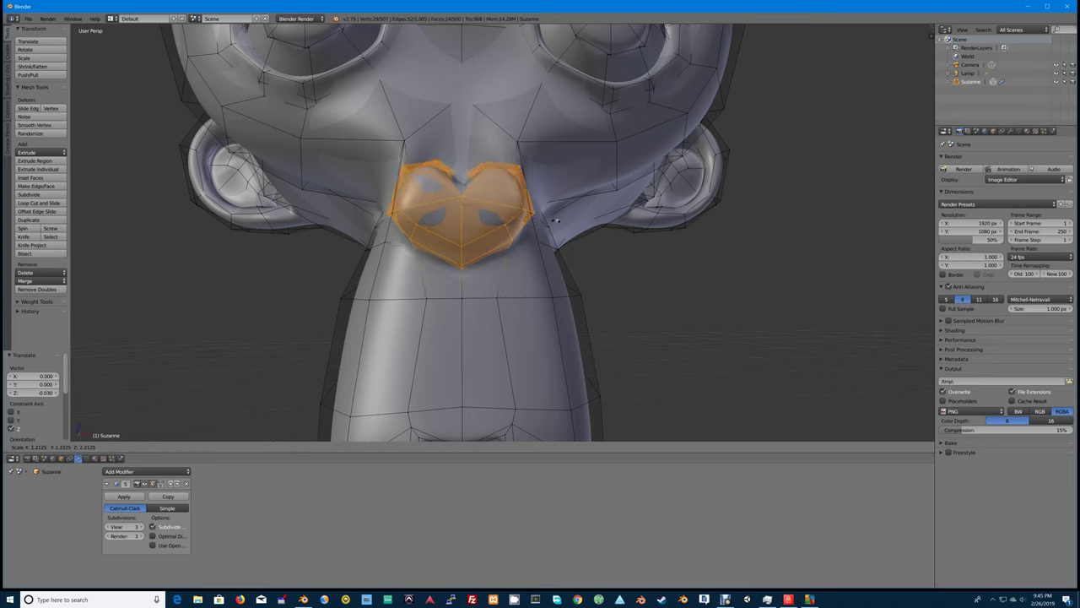
pyautogui.click(622, 214)
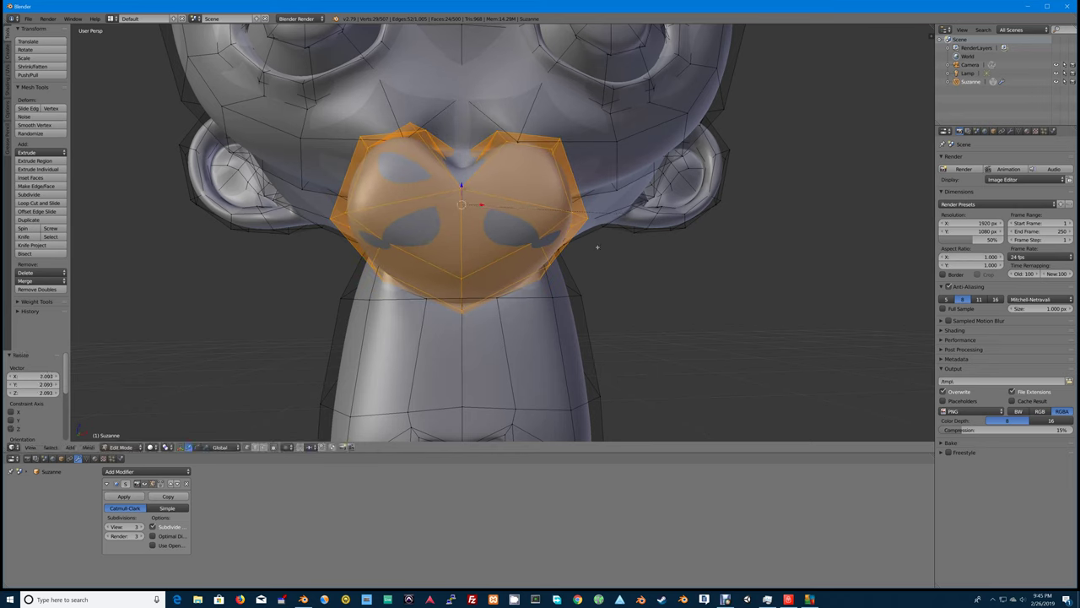
pyautogui.press('g')
pyautogui.press('z')
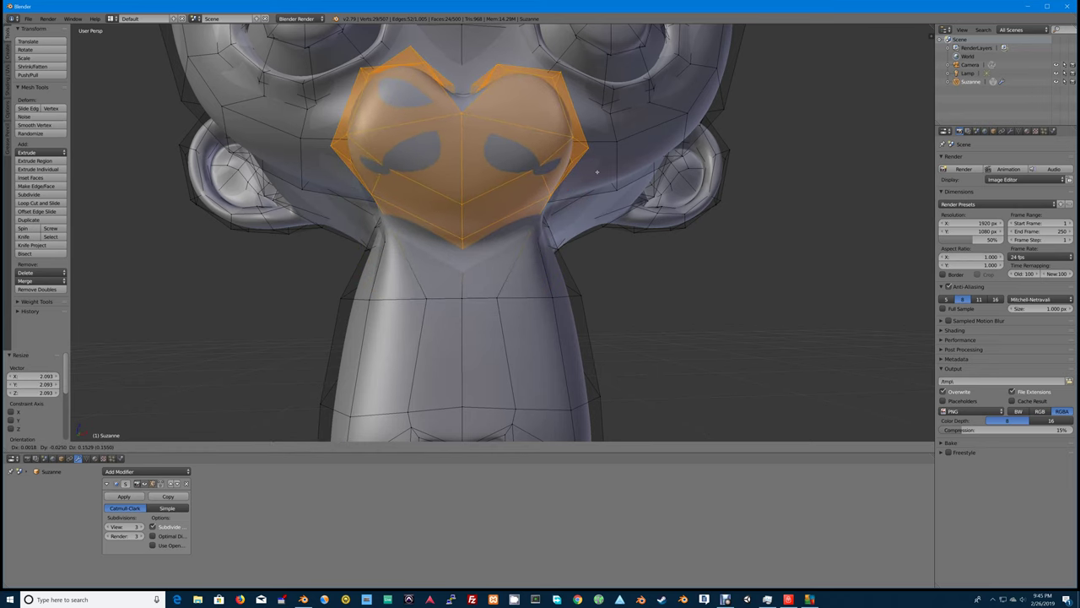
pyautogui.click(597, 170)
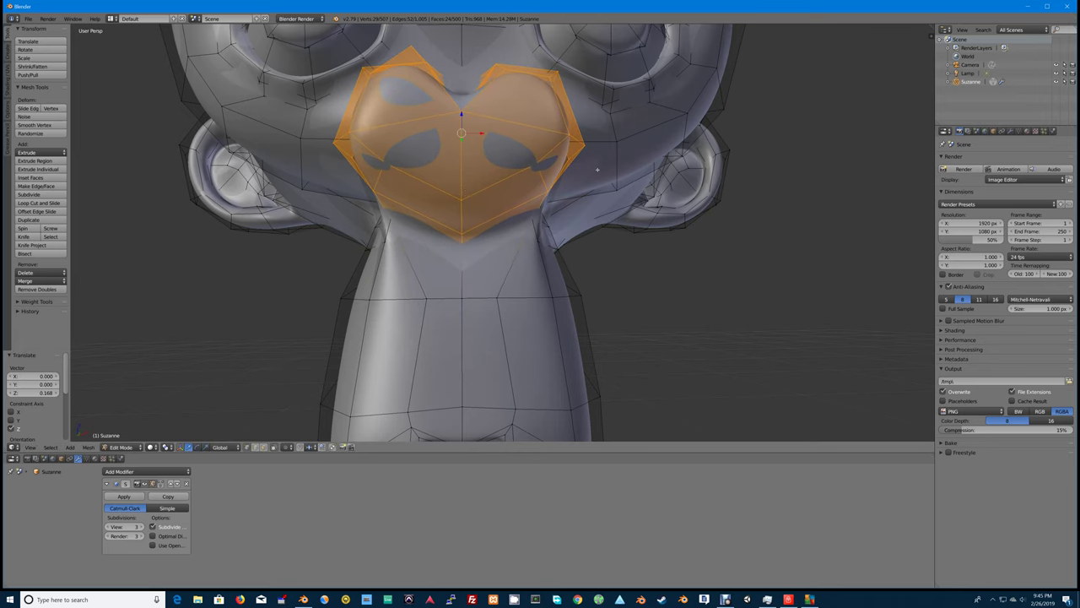
pyautogui.moveTo(599, 158); pyautogui.dragTo(541, 271, button='middle')
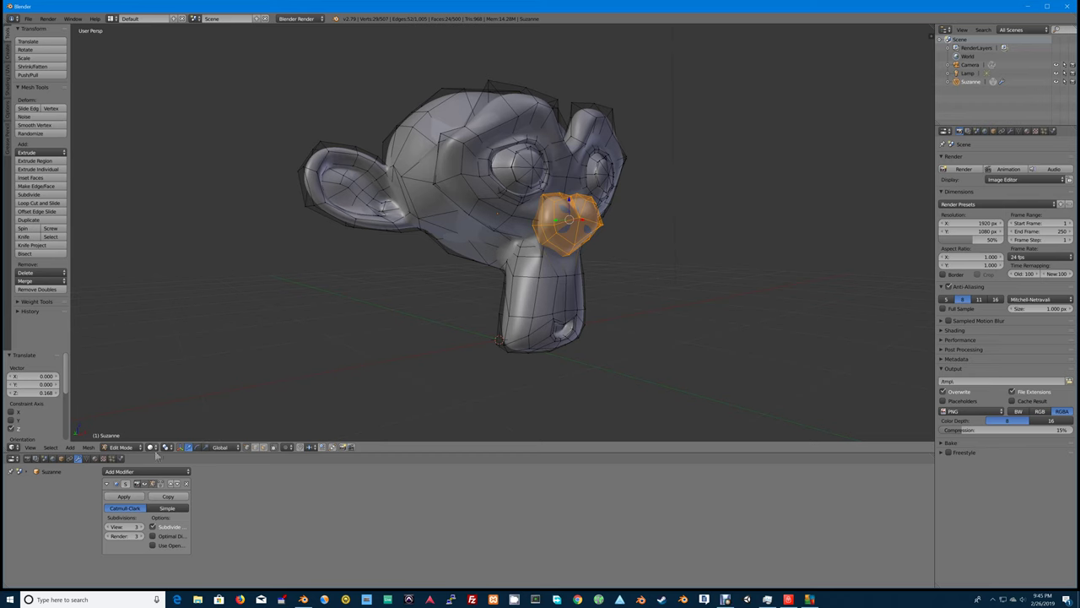
# Select faces on the nose and extrude one outward, then cancel a second extrusion.
pyautogui.click(272, 447)
pyautogui.rightClick(566, 225)
pyautogui.rightClick(562, 242)
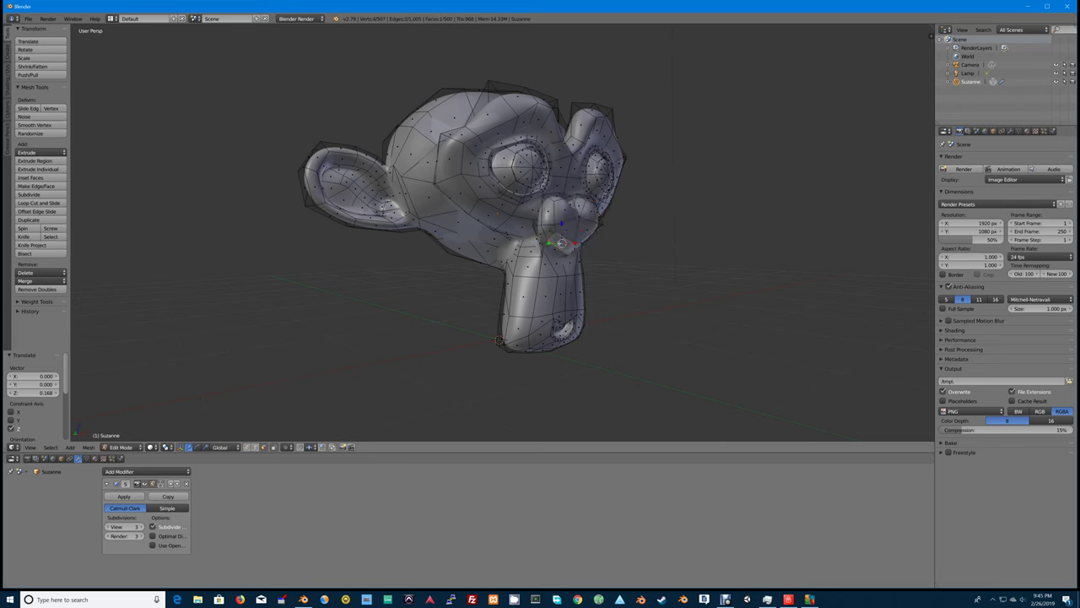
pyautogui.press('e')
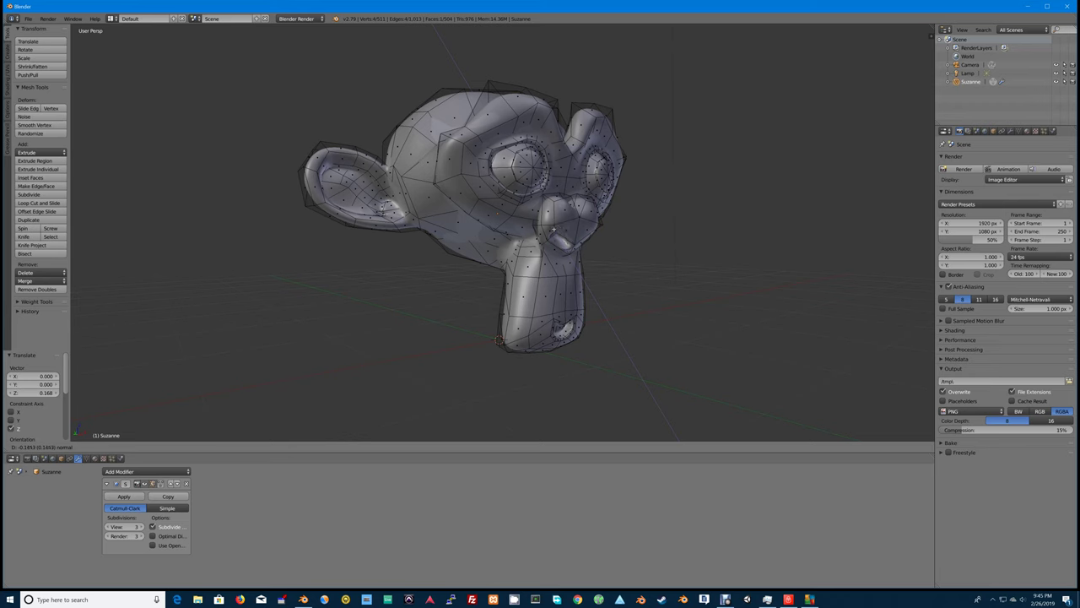
pyautogui.click(555, 234)
pyautogui.moveTo(589, 238); pyautogui.dragTo(553, 239, button='middle')
pyautogui.rightClick(474, 254)
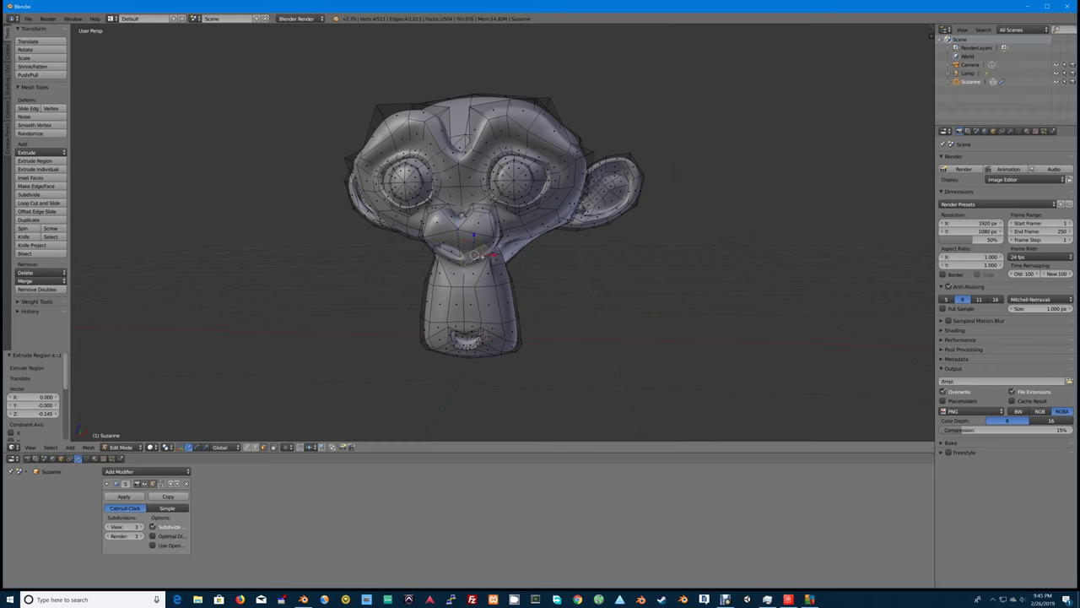
pyautogui.press('e')
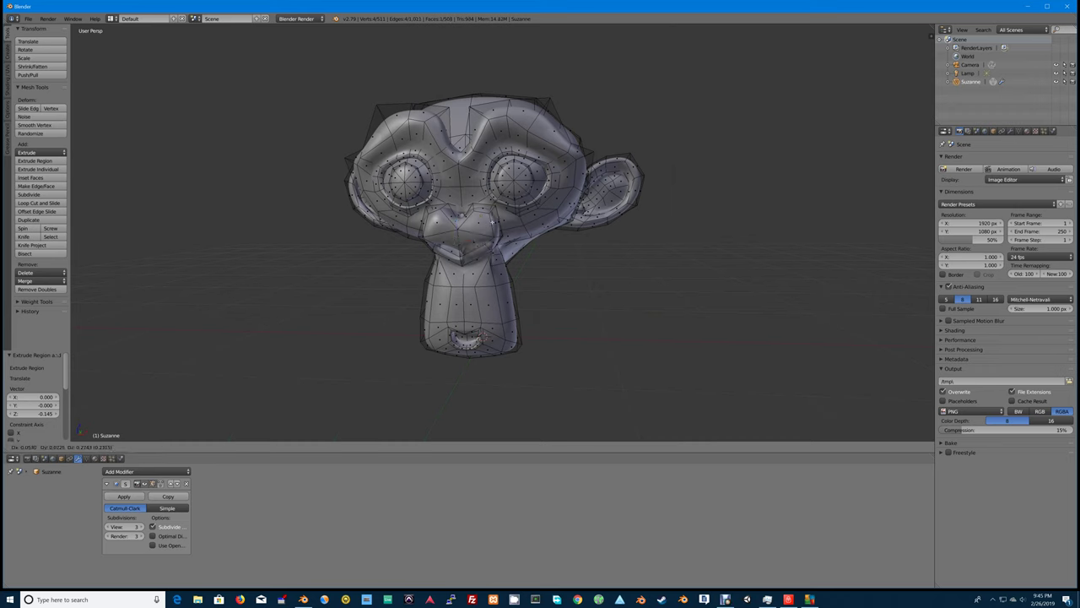
pyautogui.press('Escape')
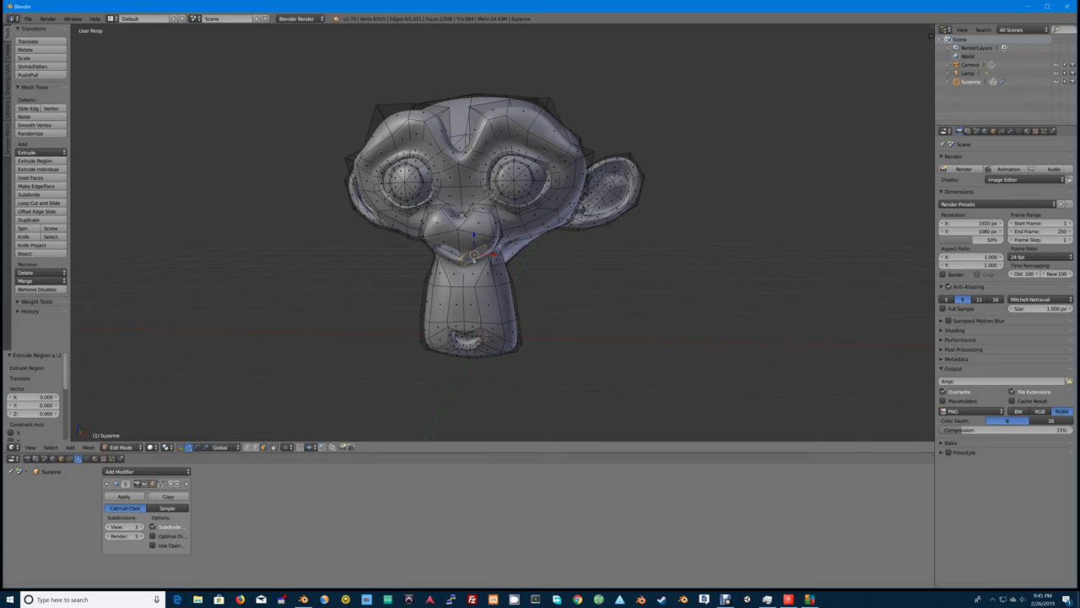
# Extrude the mouth face inward (Z -0.167), scale it to 0.367, and leave Edit Mode.
pyautogui.hotkey('ctrl', 'z')
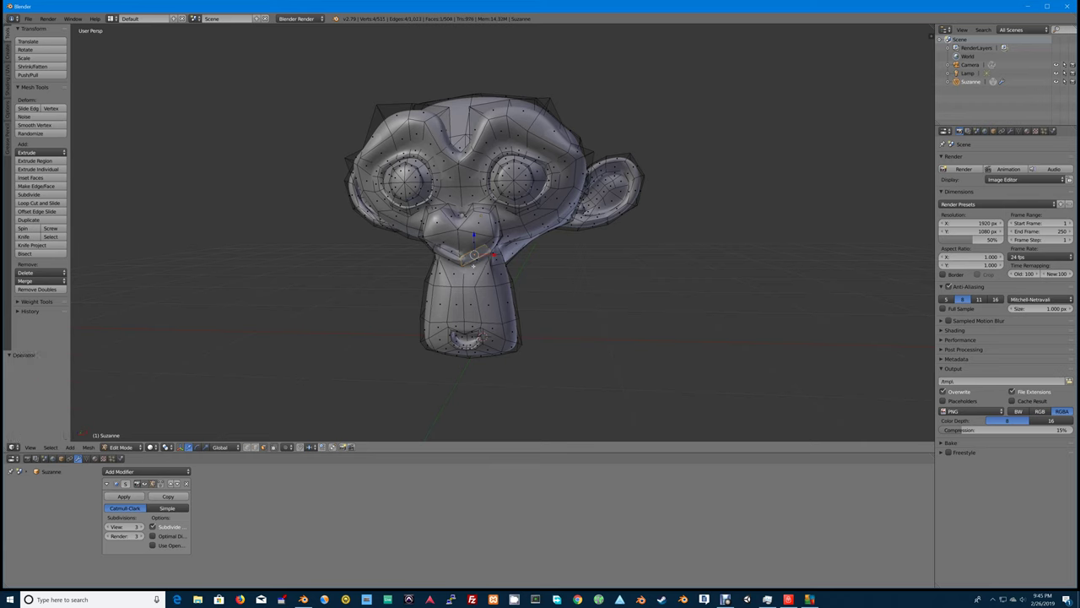
pyautogui.press('e')
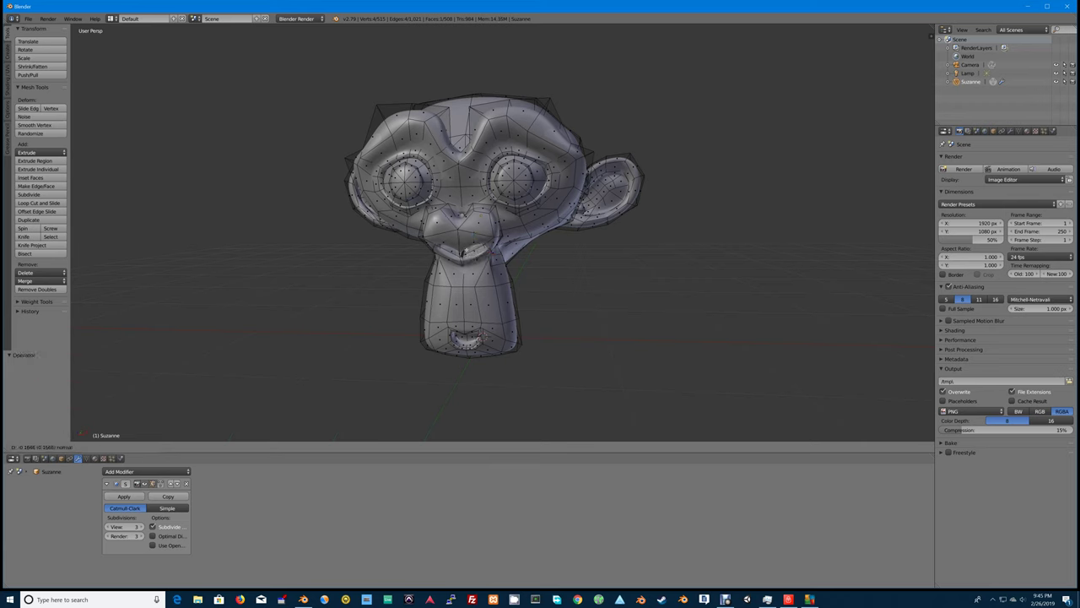
pyautogui.click(463, 252)
pyautogui.press('s')
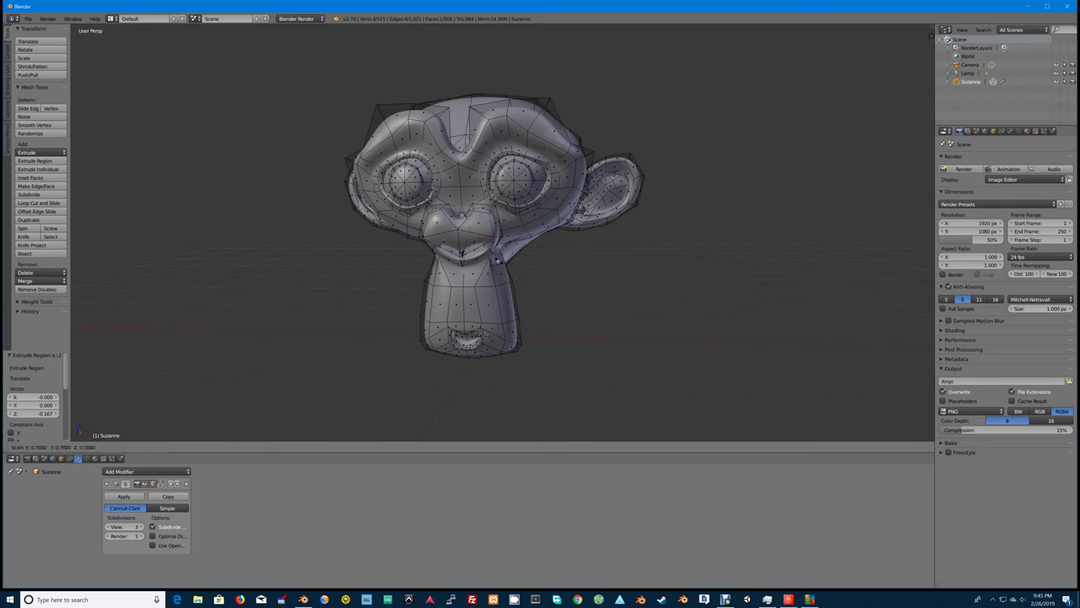
pyautogui.click(469, 253)
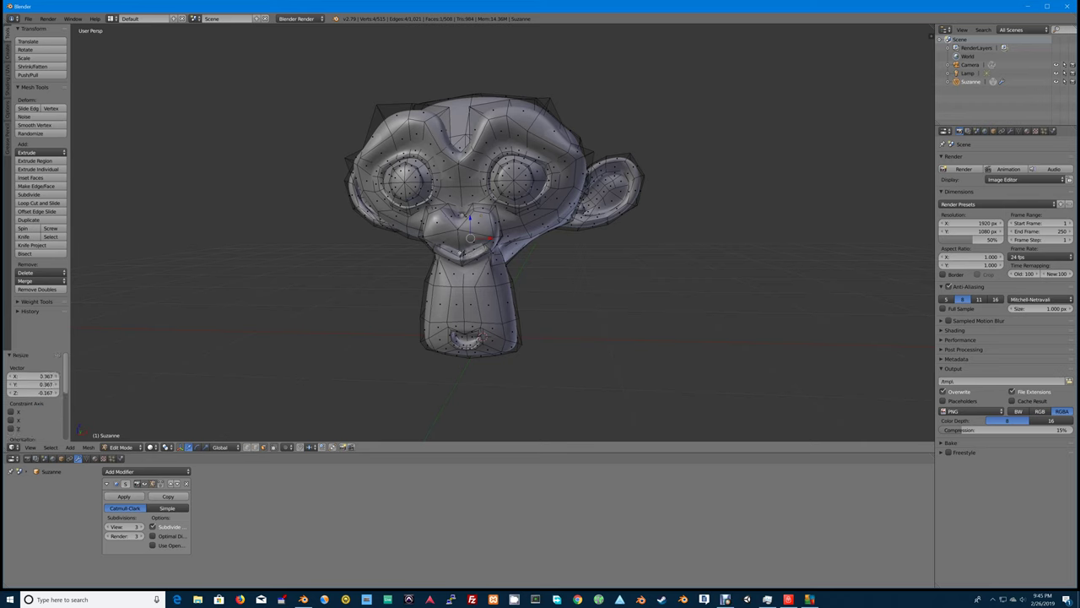
pyautogui.moveTo(468, 253); pyautogui.dragTo(482, 239, button='middle')
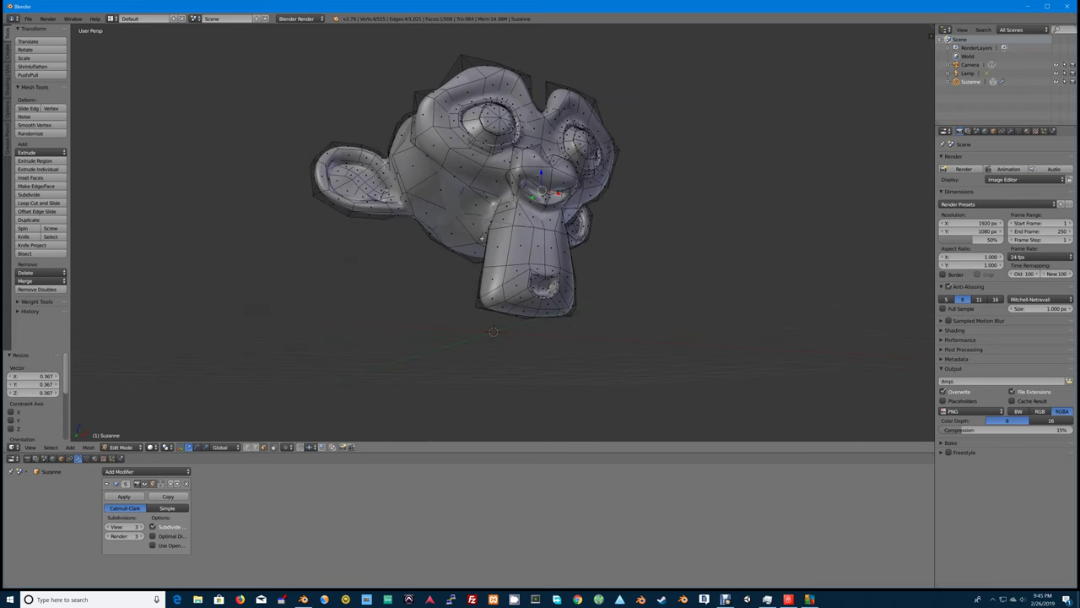
pyautogui.press('z')
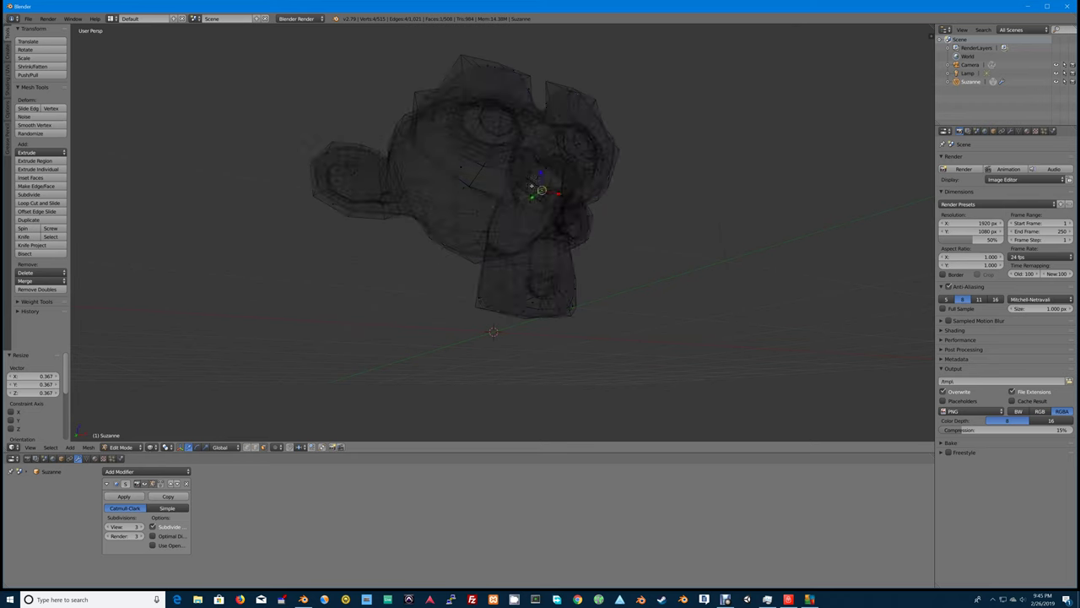
pyautogui.moveTo(532, 189); pyautogui.dragTo(530, 222, button='middle')
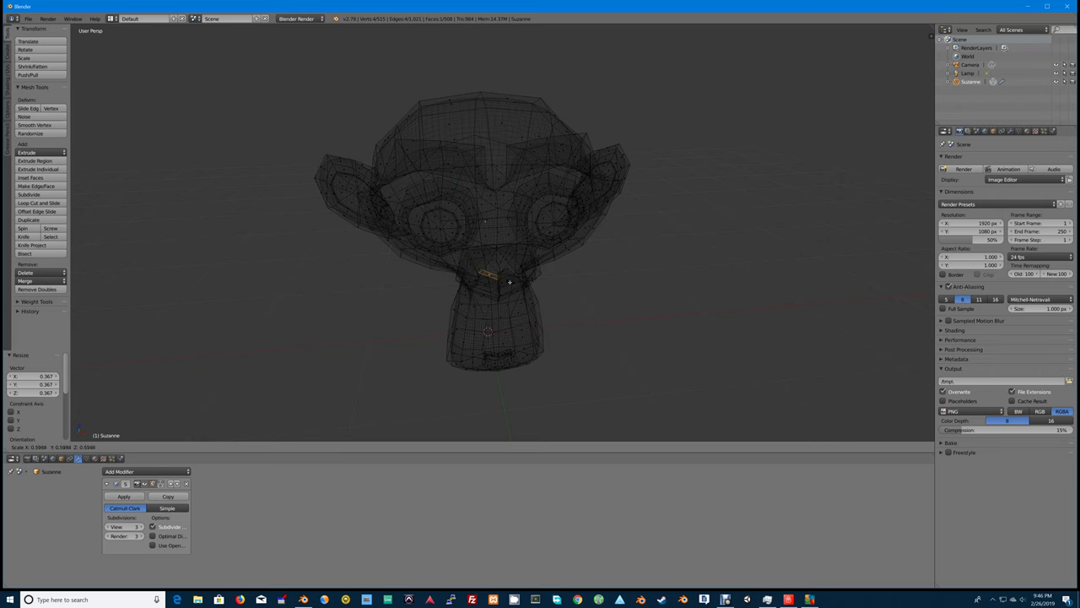
pyautogui.click(506, 282)
pyautogui.press('Tab')
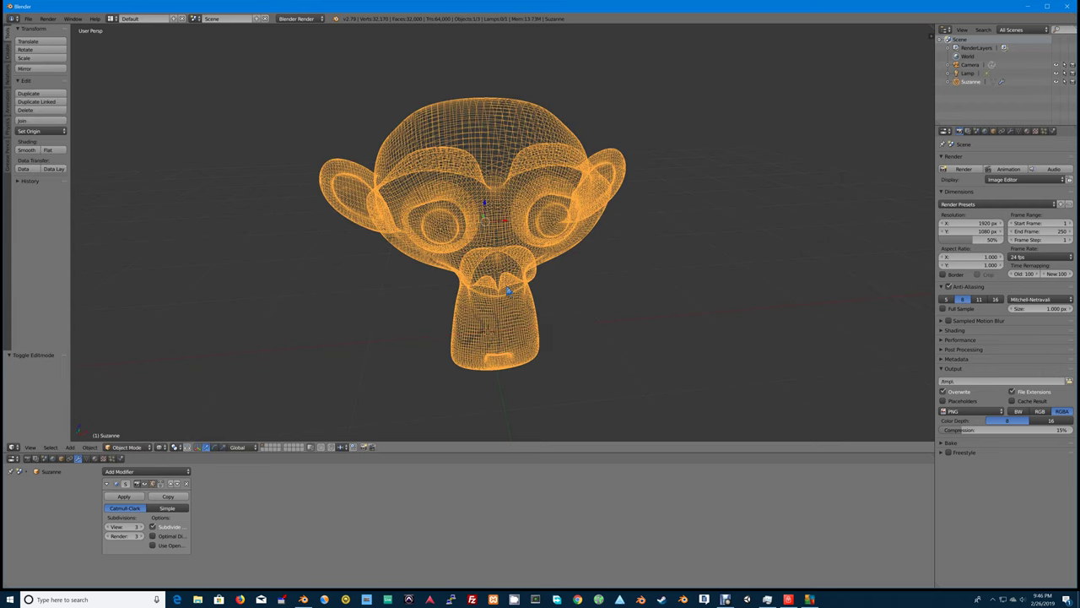
# Return to solid shading, re-enter Edit Mode on Suzanne, and switch to edge select mode.
pyautogui.press('z')
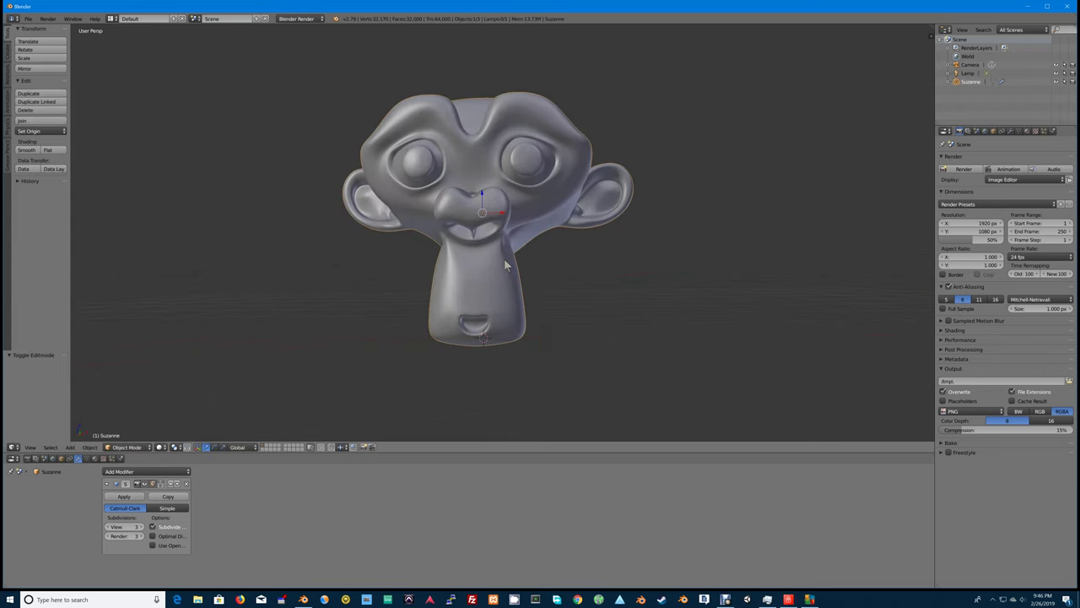
pyautogui.press('Tab')
pyautogui.press('Tab')
pyautogui.press('Tab')
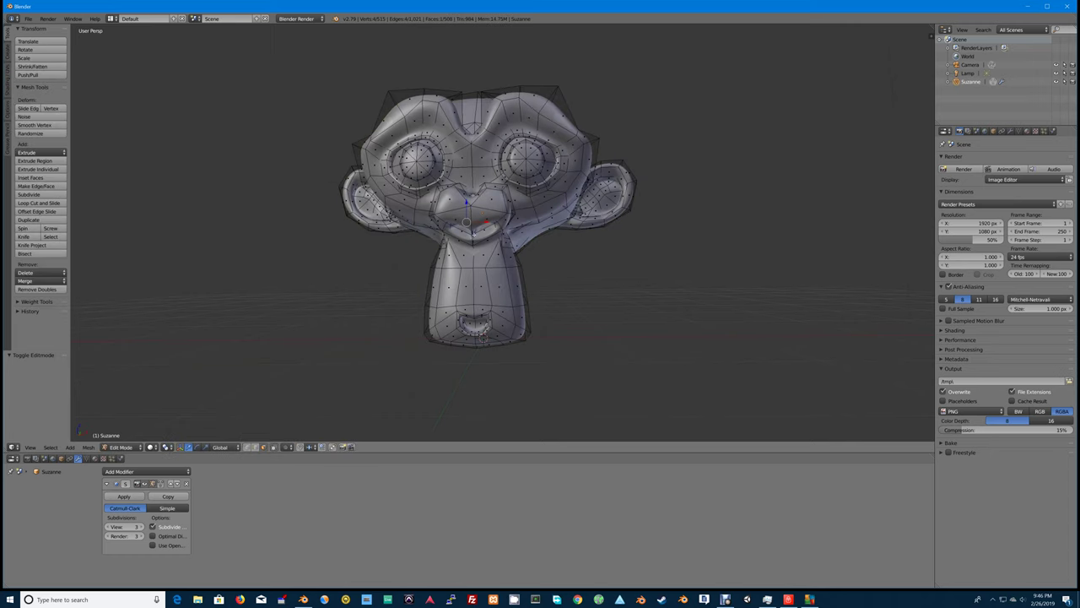
pyautogui.moveTo(481, 235); pyautogui.dragTo(486, 223, button='middle')
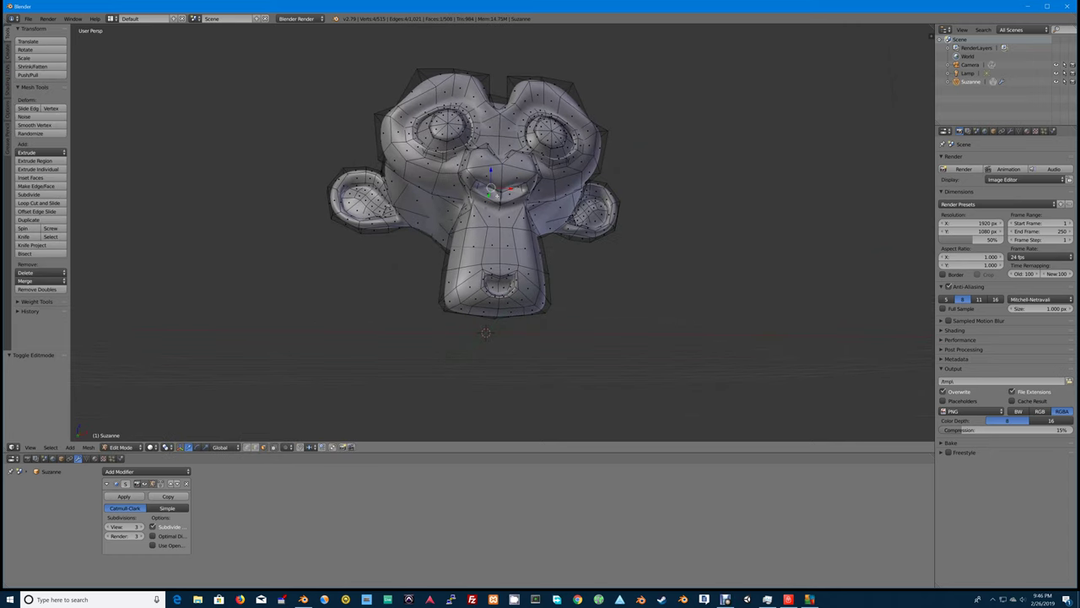
pyautogui.moveTo(486, 223); pyautogui.dragTo(506, 227, button='middle')
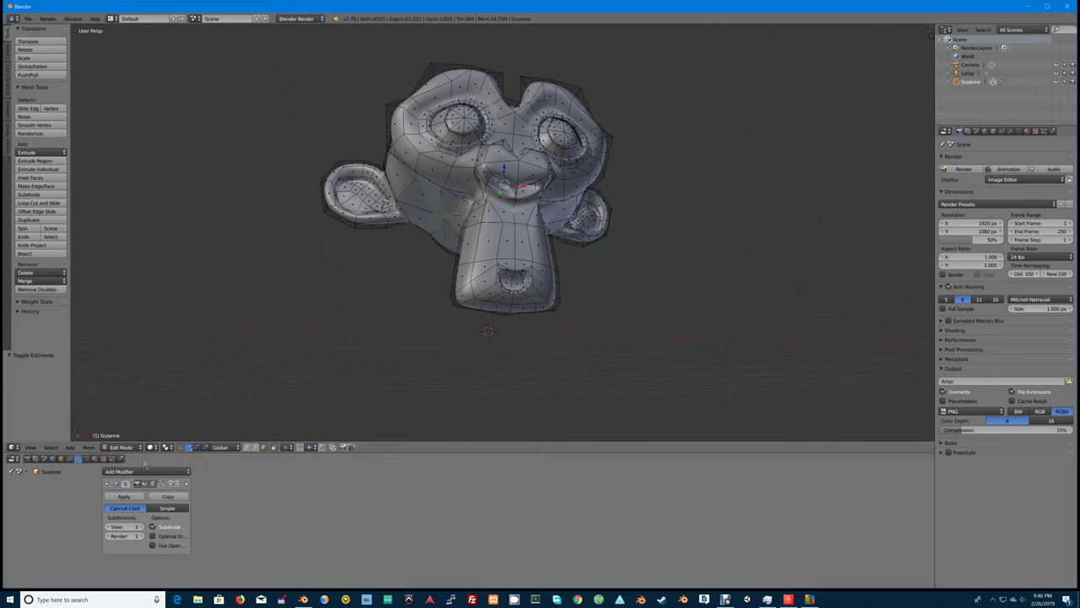
pyautogui.click(255, 451)
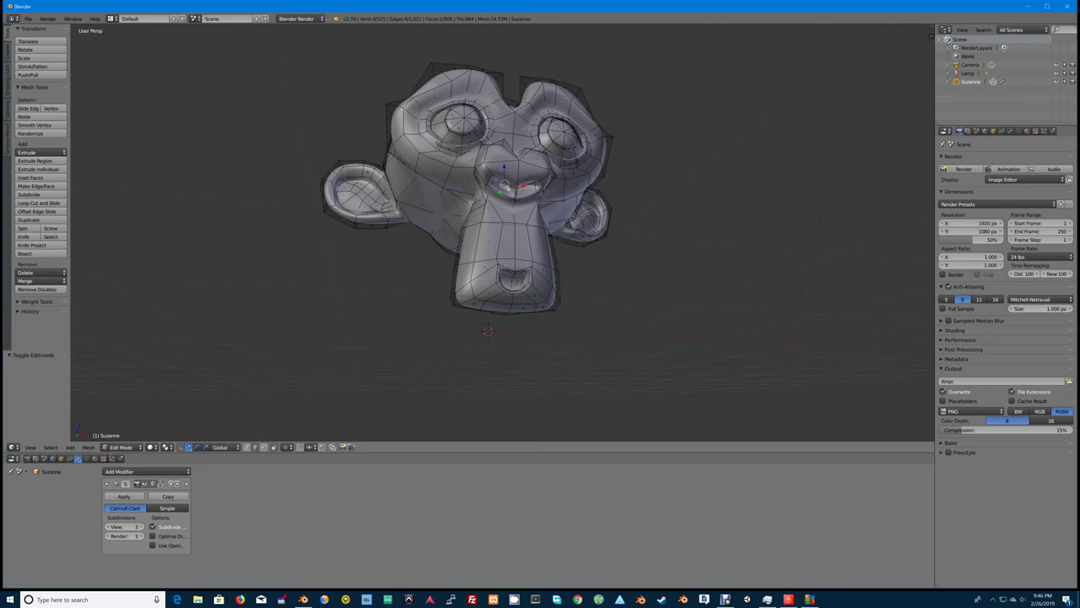
# In wireframe view, select two mouth edges and try a Subdivide, then undo it.
pyautogui.press('z')
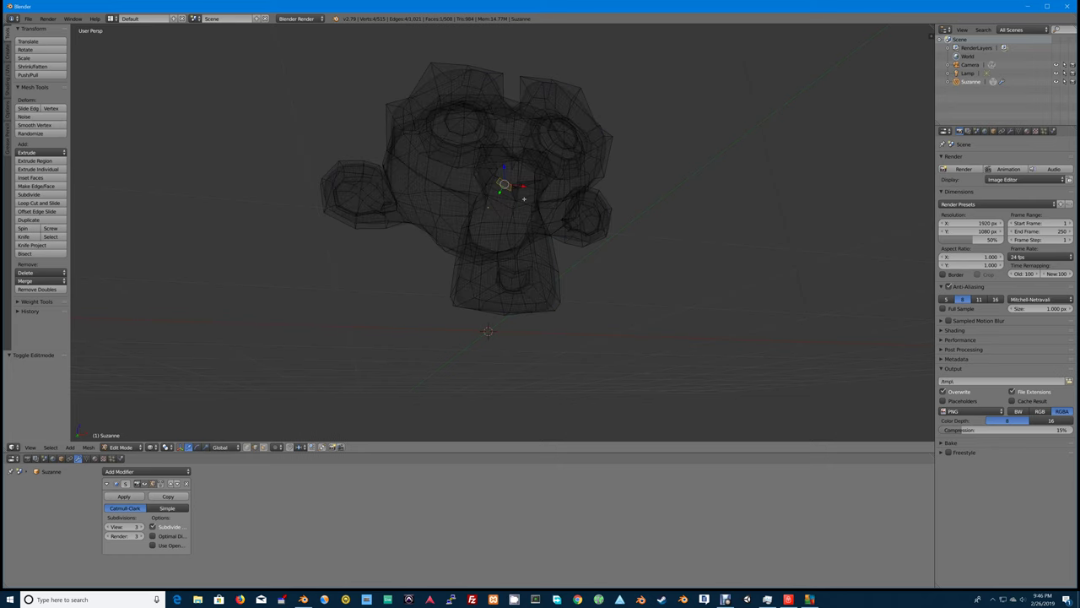
pyautogui.scroll(10, 524, 199)
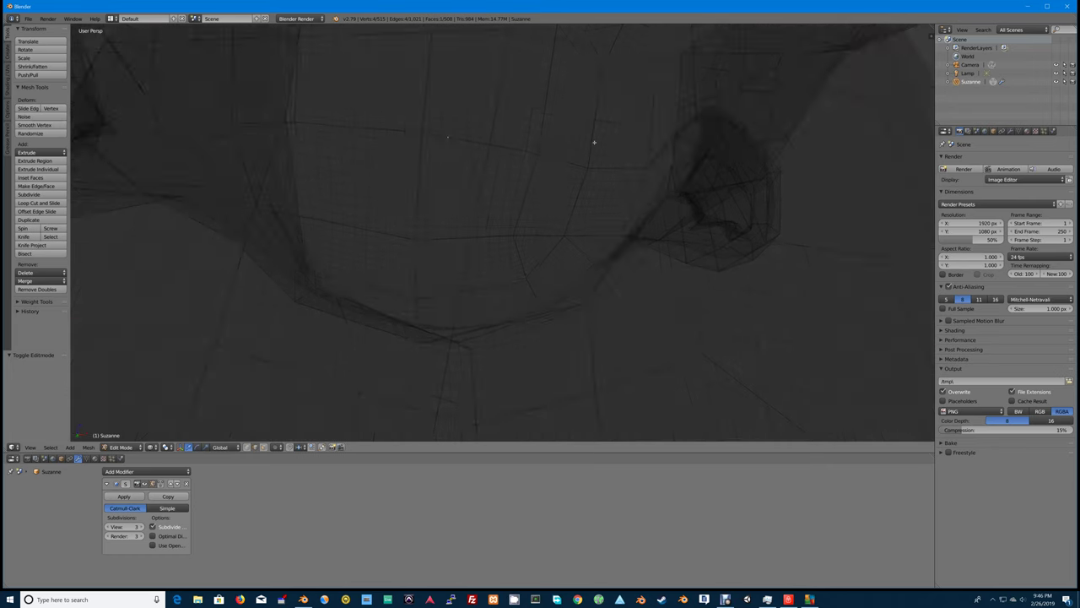
pyautogui.scroll(-3, 564, 163)
pyautogui.moveTo(563, 126); pyautogui.dragTo(552, 243, button='middle')
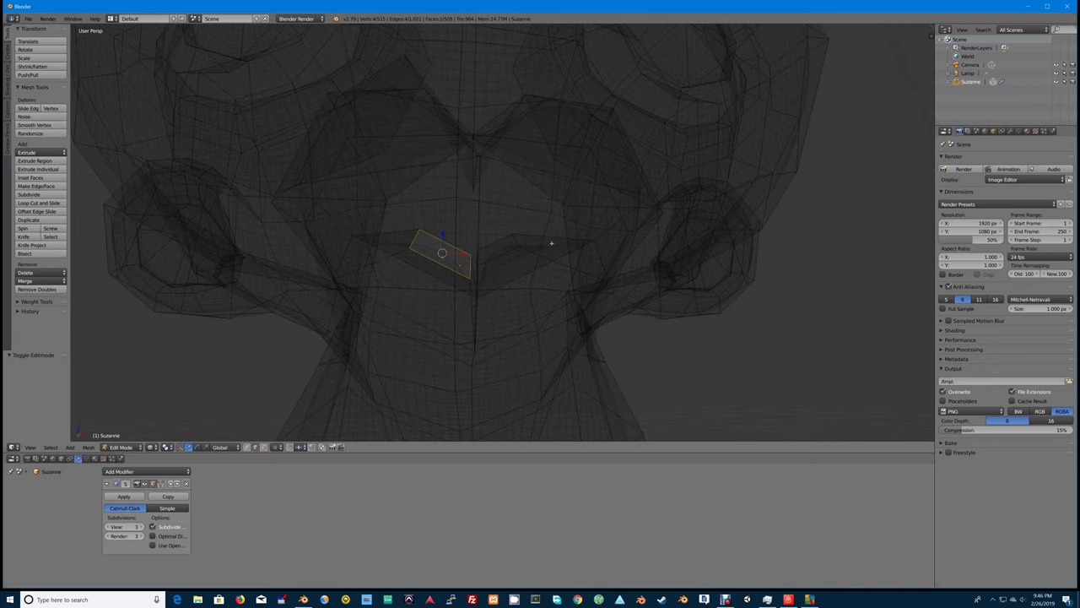
pyautogui.rightClick(468, 271)
pyautogui.rightClick(476, 316)
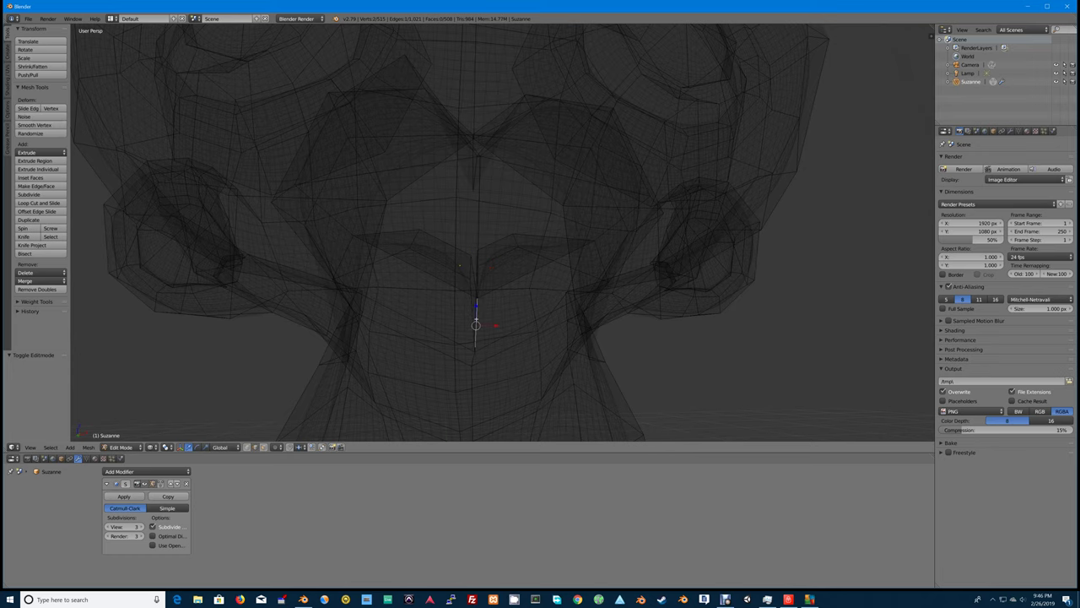
pyautogui.moveTo(476, 276); pyautogui.dragTo(487, 270, button='middle')
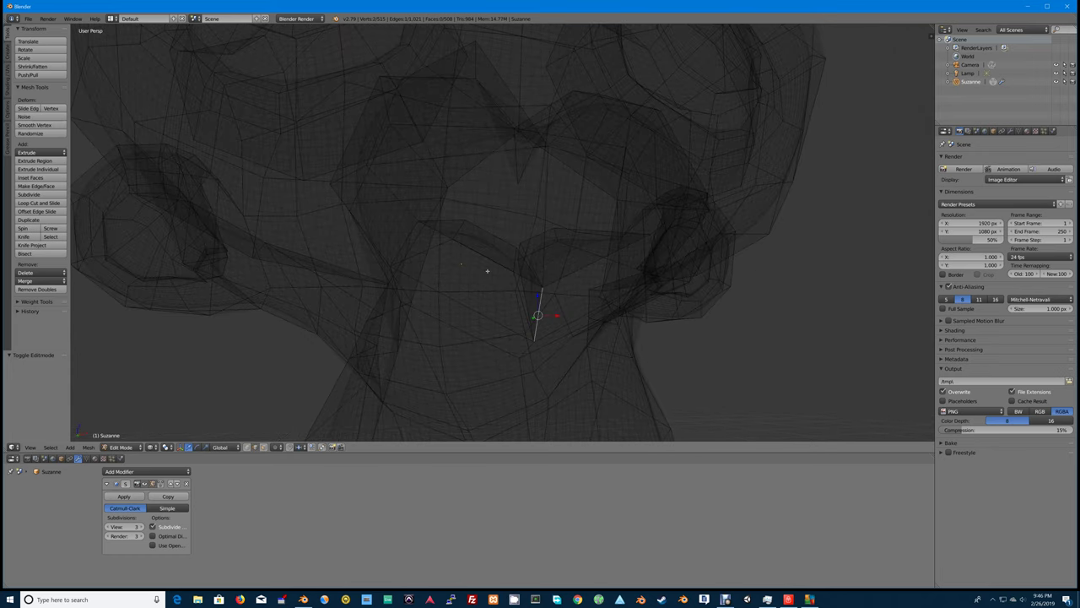
pyautogui.keyDown('shift'); pyautogui.rightClick(512, 253); pyautogui.keyUp('shift')
pyautogui.press('w')
pyautogui.click(517, 276)
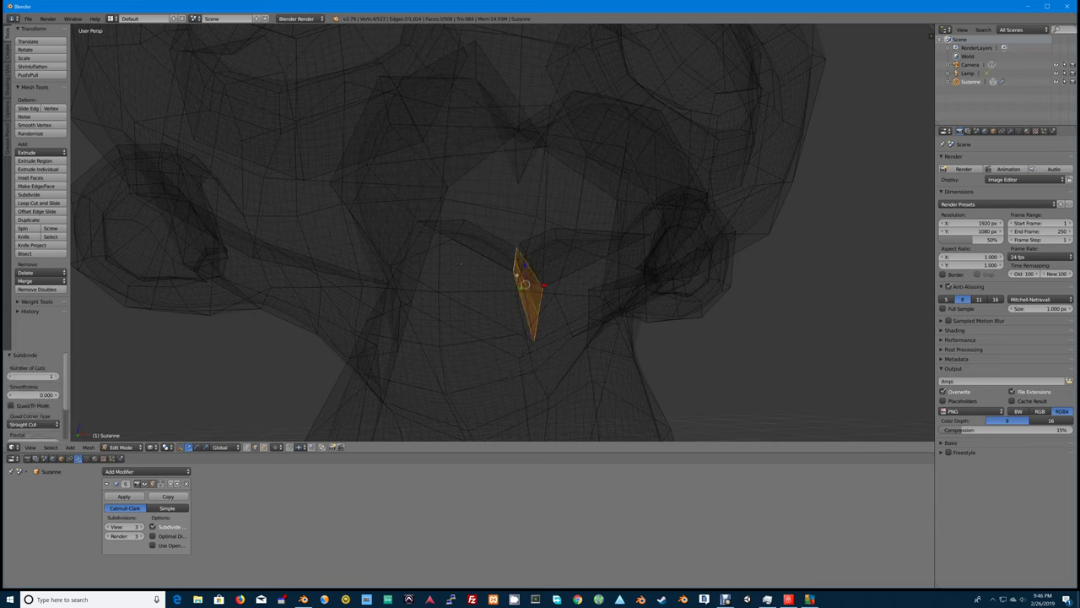
pyautogui.hotkey('ctrl', 'z')
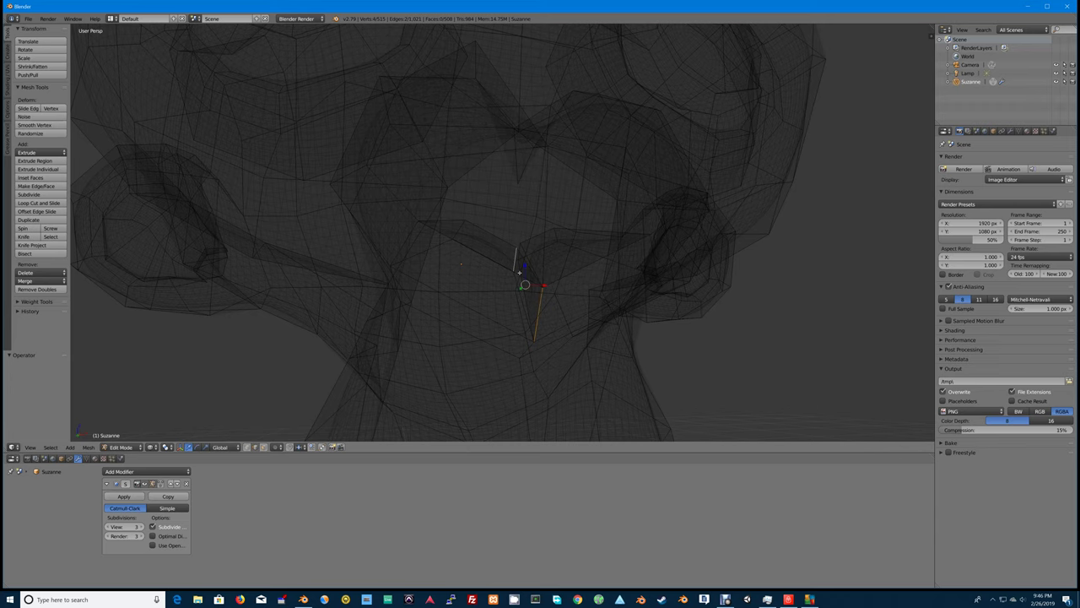
# Subdivide a new pair of mouth edges, then a single edge by the mouth.
pyautogui.rightClick(516, 276)
pyautogui.keyDown('shift'); pyautogui.rightClick(530, 266); pyautogui.keyUp('shift')
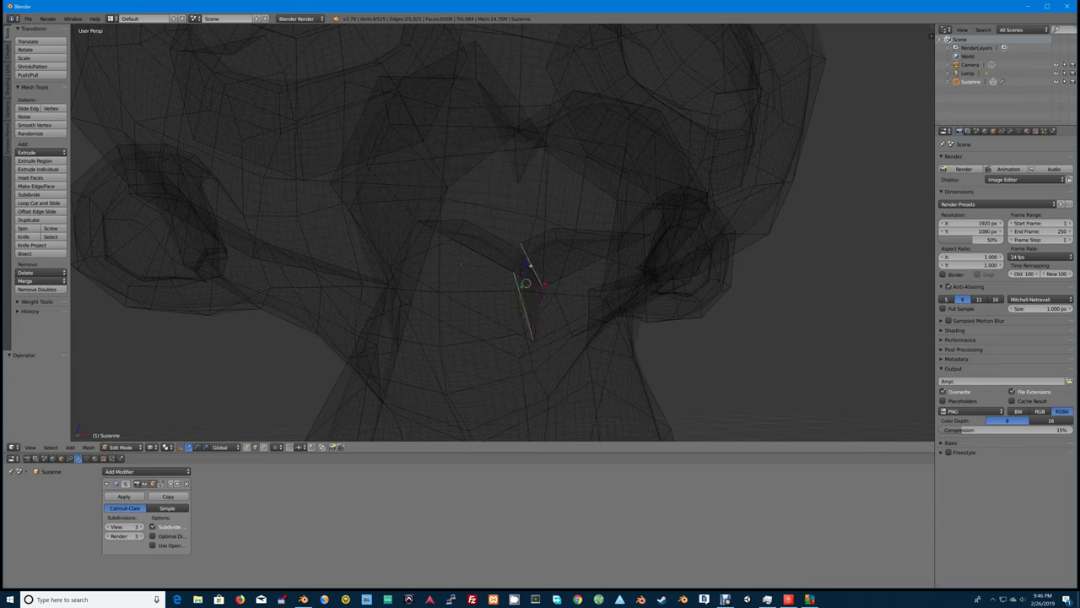
pyautogui.rightClick(528, 266)
pyautogui.keyDown('shift'); pyautogui.rightClick(519, 287); pyautogui.keyUp('shift')
pyautogui.press('w')
pyautogui.click(519, 286)
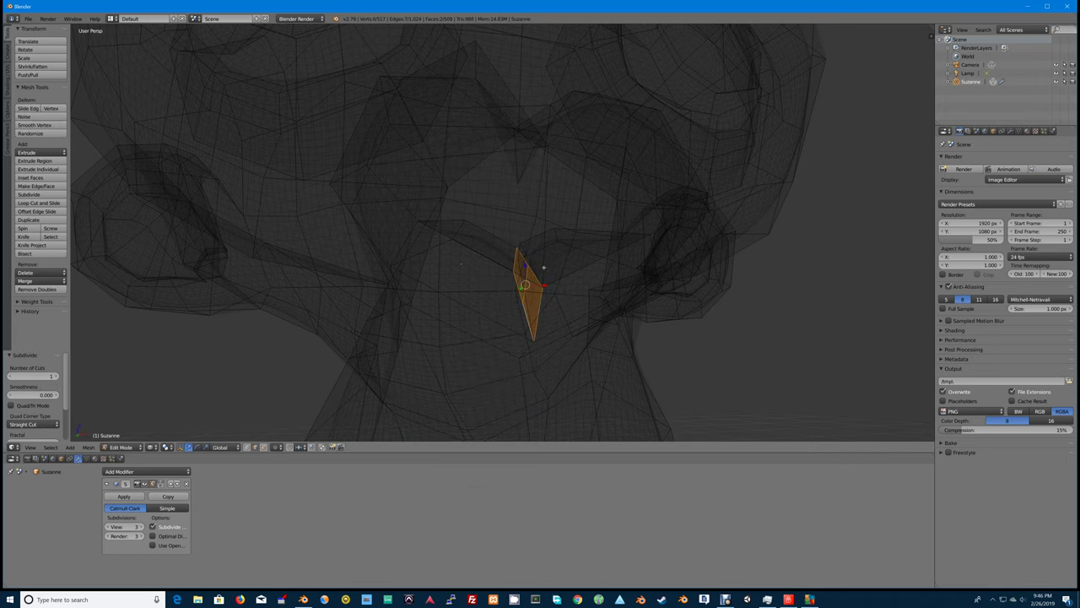
pyautogui.moveTo(544, 268); pyautogui.dragTo(535, 270, button='middle')
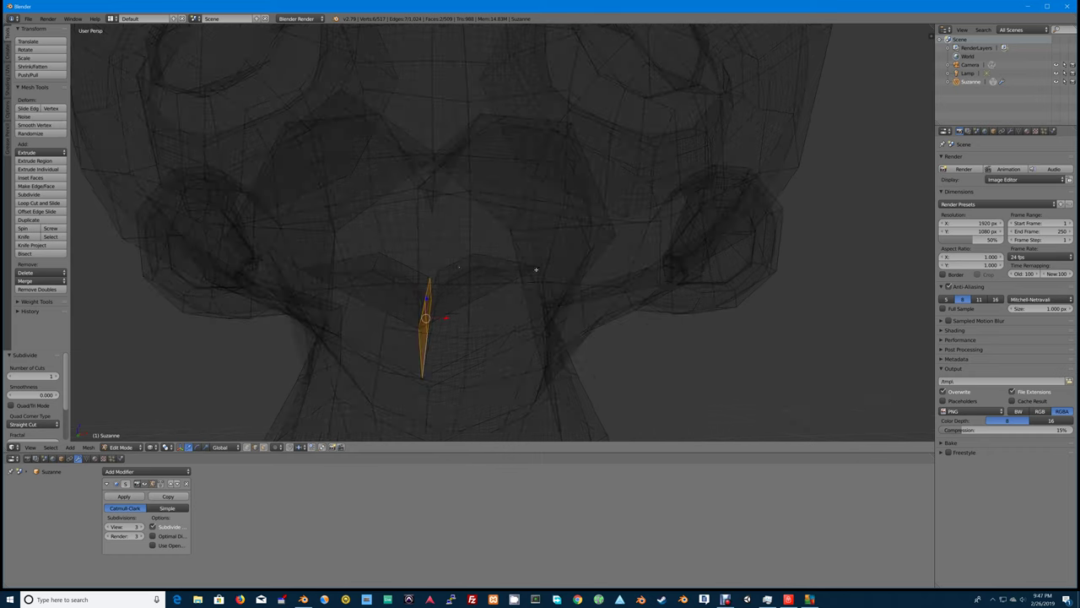
pyautogui.rightClick(431, 288)
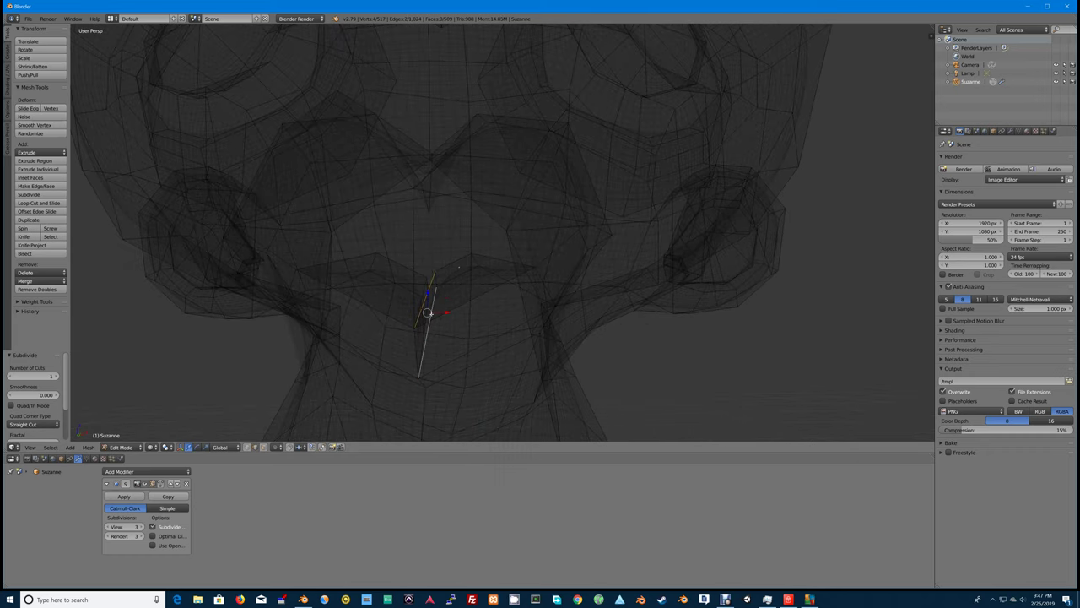
pyautogui.press('w')
pyautogui.click(428, 313)
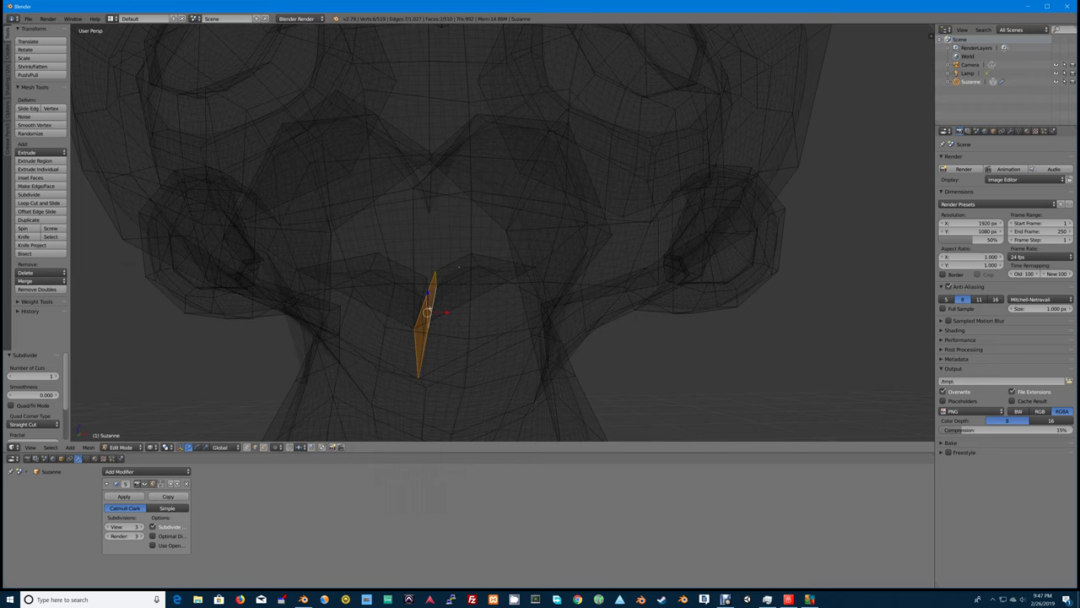
# Select the mouth-corner vertices, scale them to 12.066 along X, and nudge them into place.
pyautogui.press('a')
pyautogui.rightClick(427, 312)
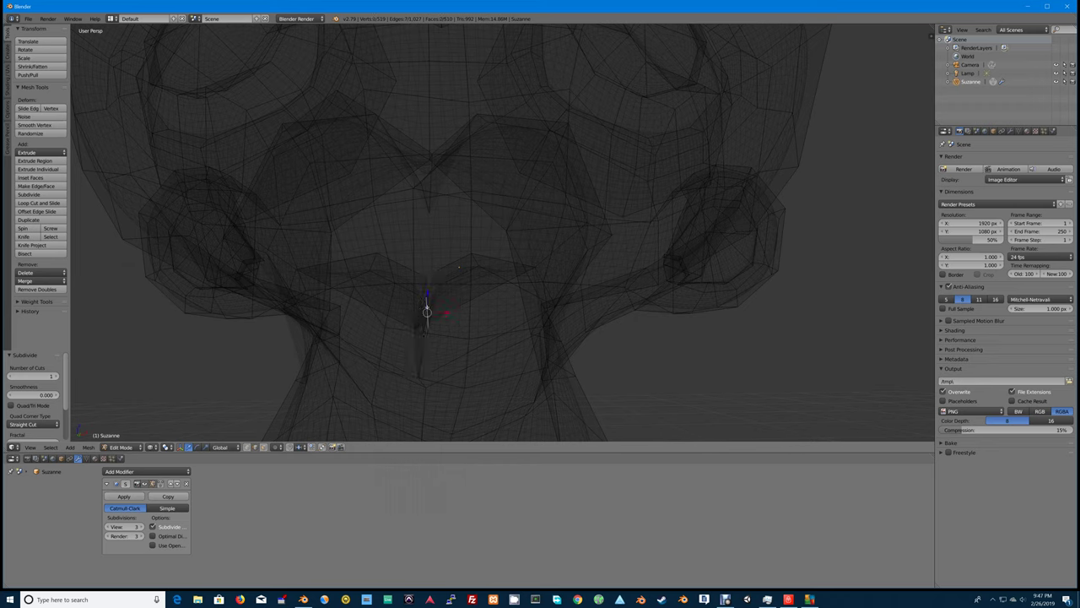
pyautogui.rightClick(418, 305)
pyautogui.rightClick(426, 306)
pyautogui.rightClick(426, 304)
pyautogui.rightClick(421, 304)
pyautogui.press('s')
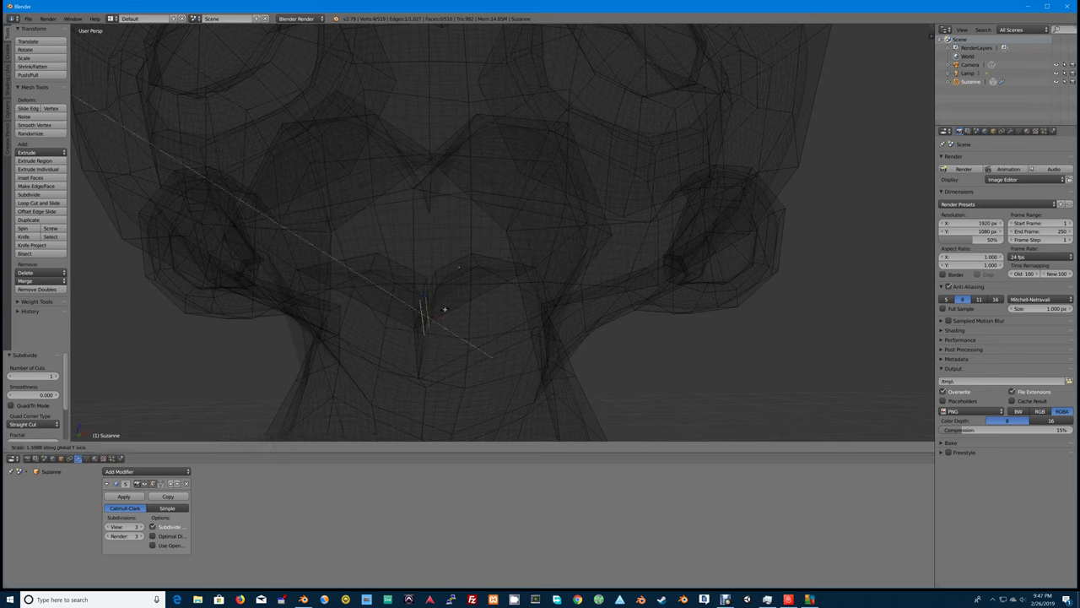
pyautogui.press('x')
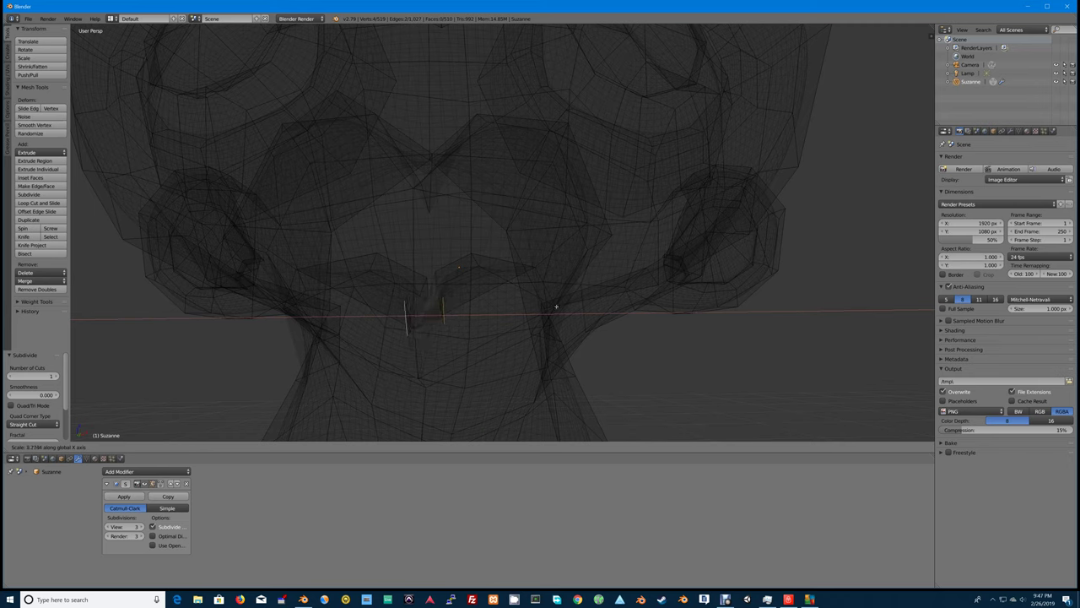
pyautogui.click(582, 298)
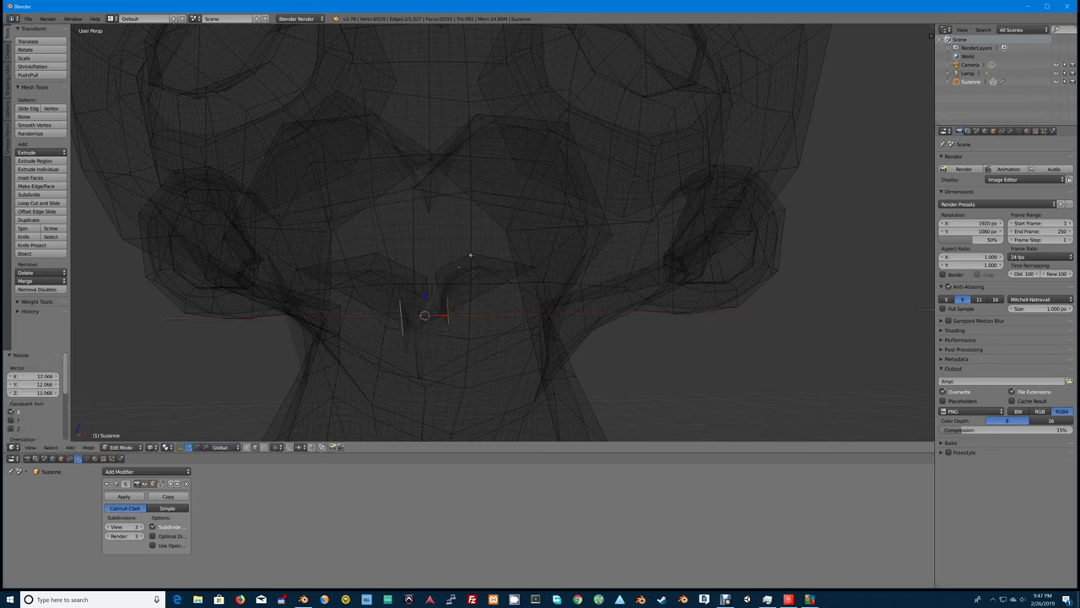
pyautogui.press('g')
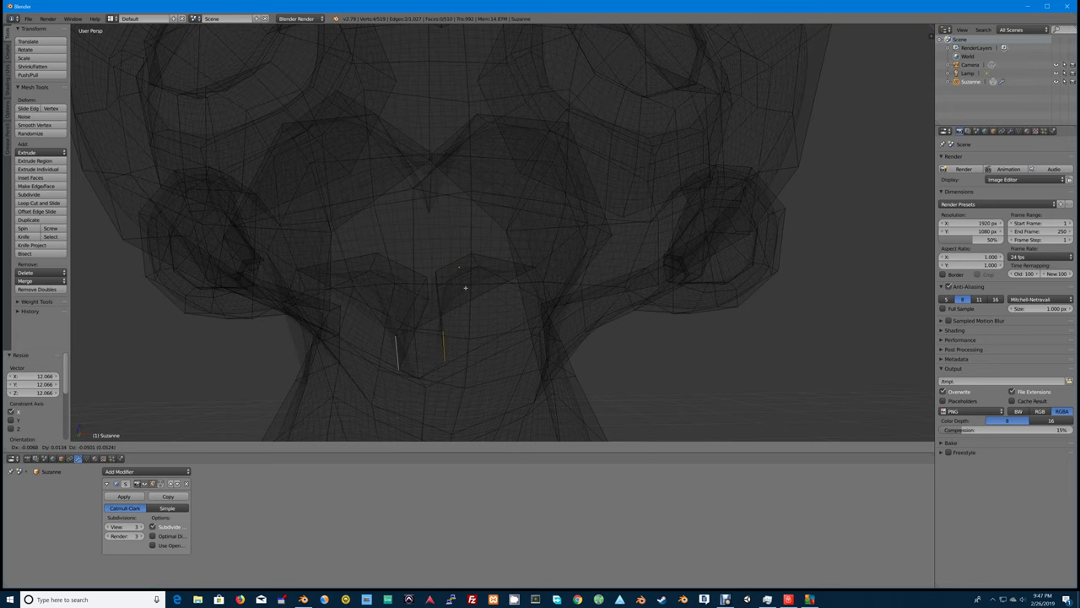
pyautogui.click(465, 284)
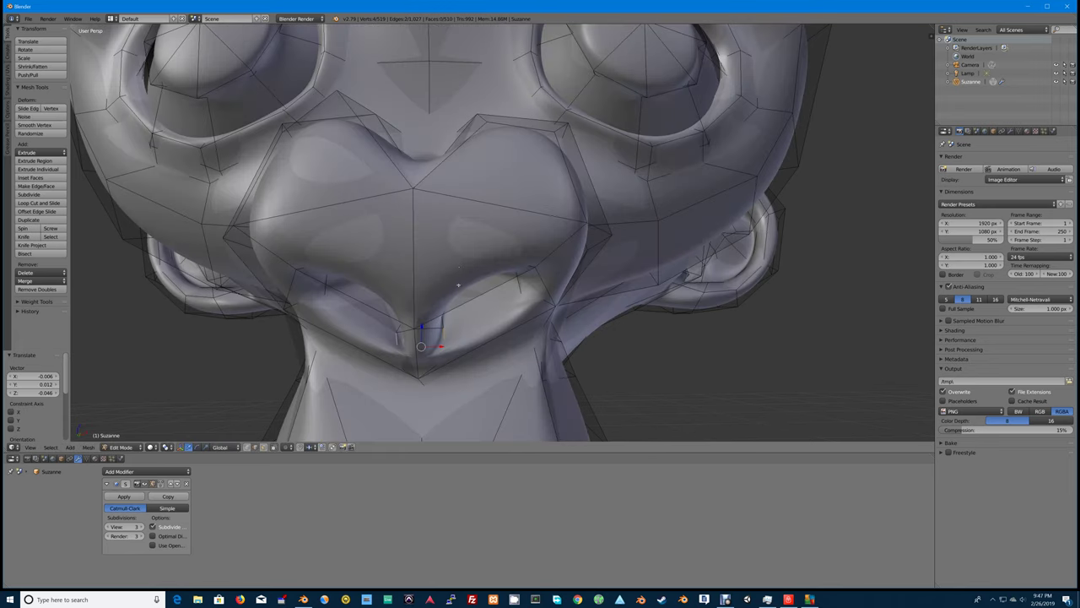
# Move the vertices beside the eye and enlarge them by 1.384.
pyautogui.moveTo(459, 285); pyautogui.dragTo(457, 273, button='middle')
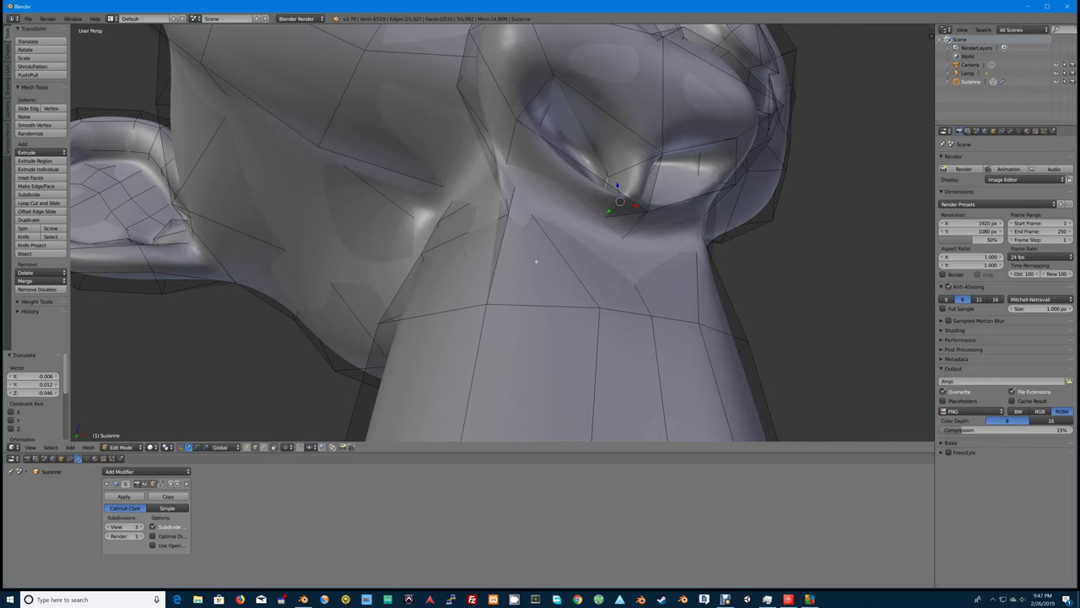
pyautogui.press('g')
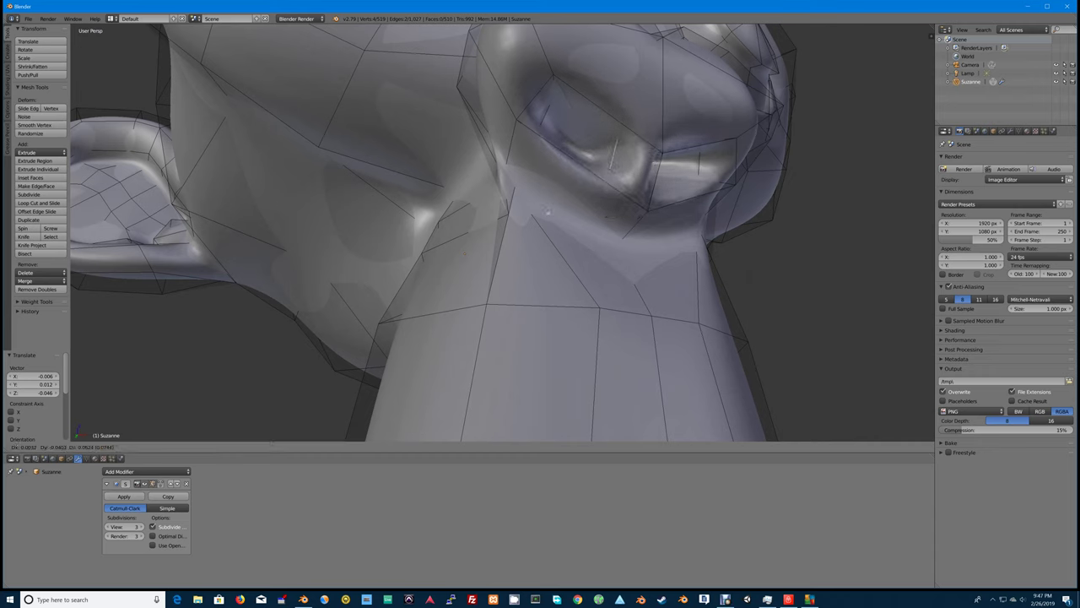
pyautogui.click(547, 212)
pyautogui.press('s')
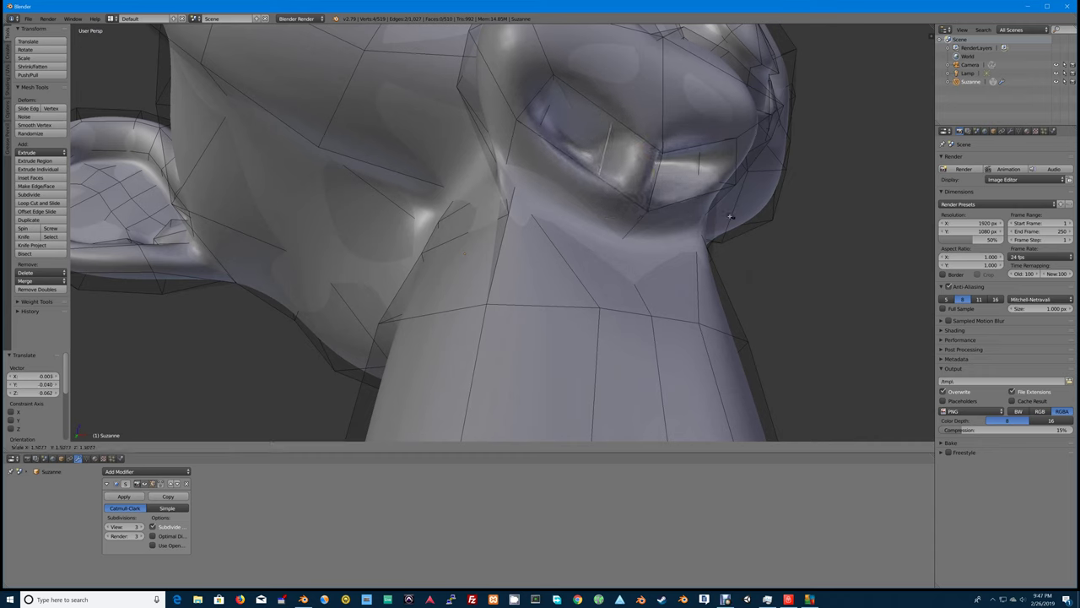
pyautogui.click(719, 214)
# Shift the nose vertices into place and return to Object Mode.
pyautogui.moveTo(709, 192); pyautogui.dragTo(698, 201, button='middle')
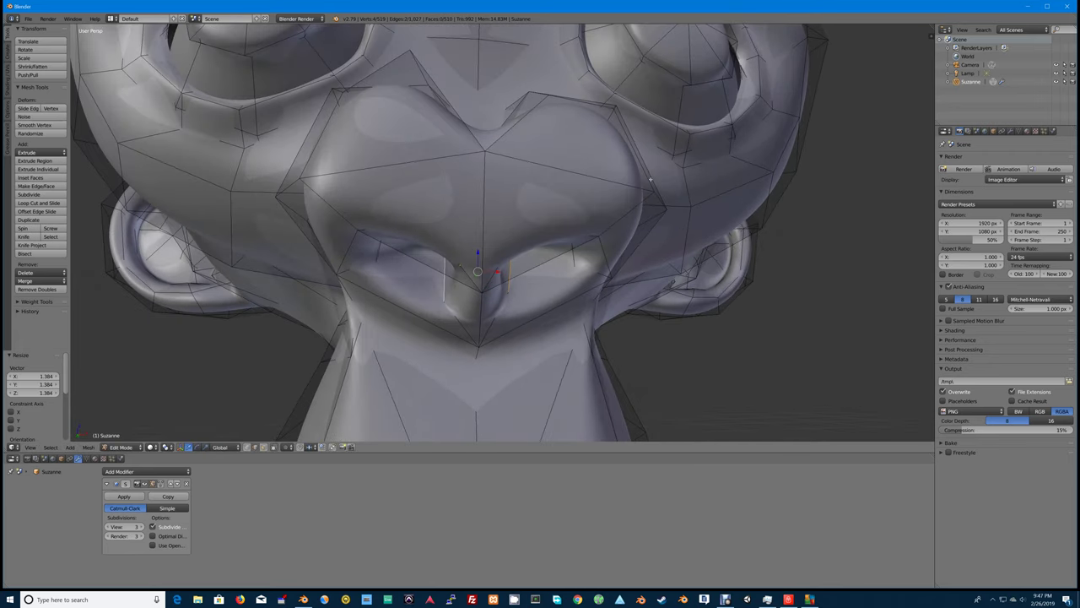
pyautogui.press('g')
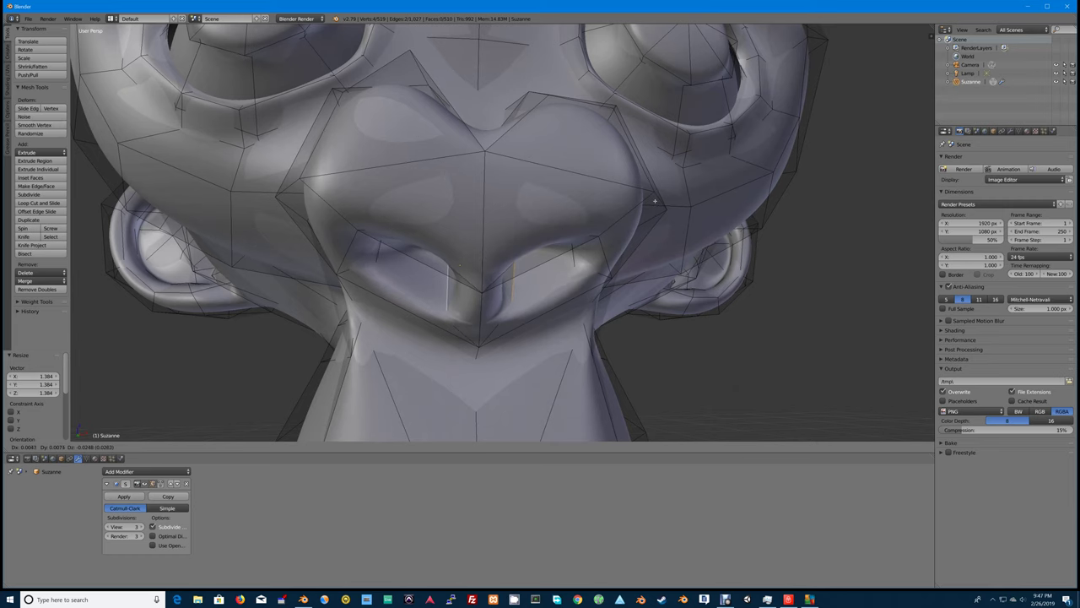
pyautogui.click(654, 200)
pyautogui.press('Tab')
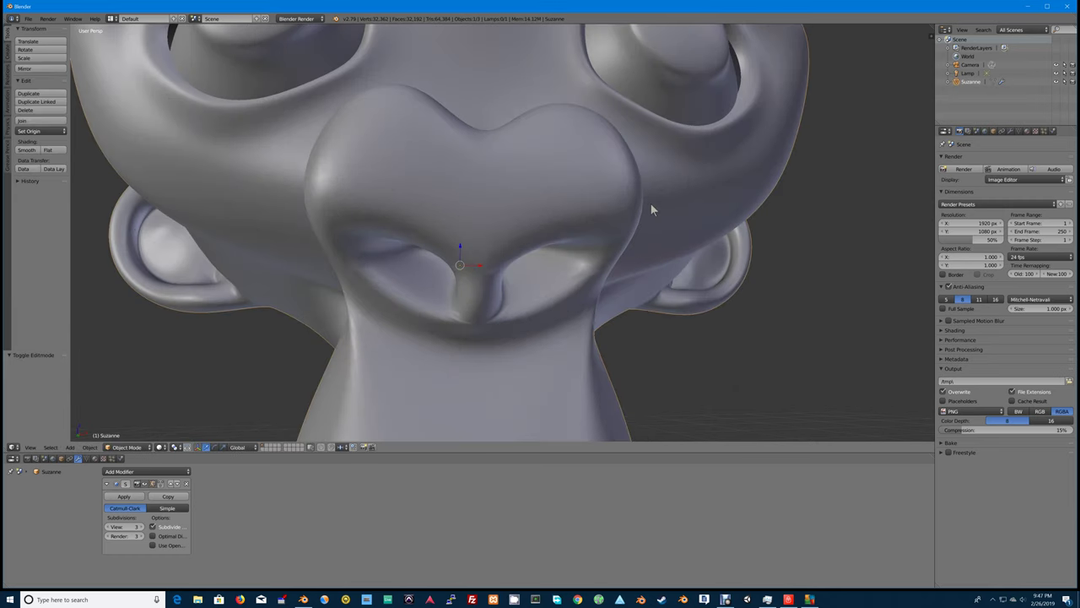
pyautogui.press('z')
pyautogui.press('z')
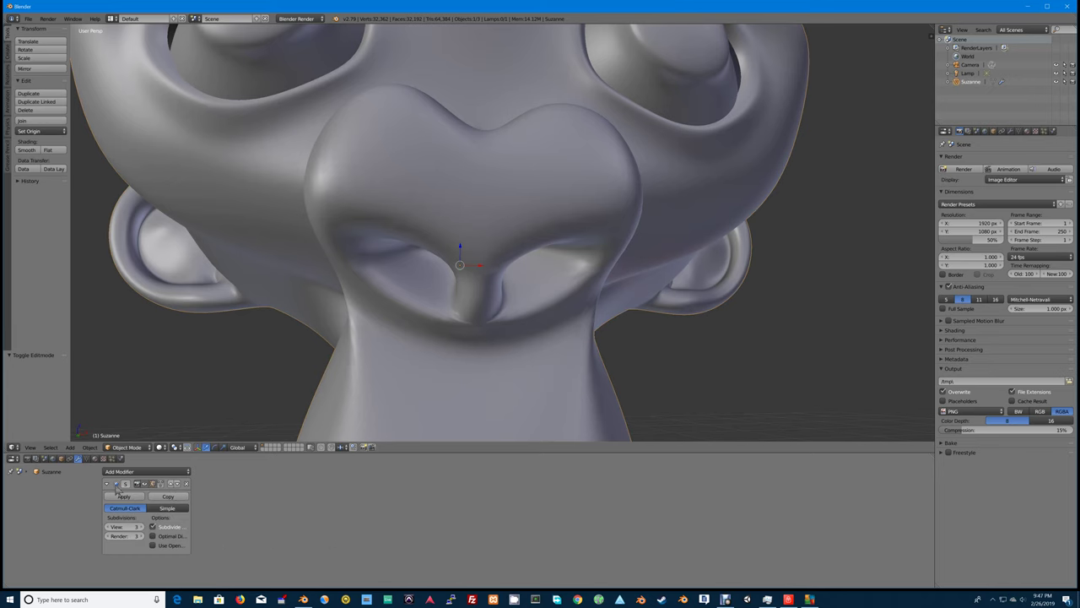
pyautogui.click(150, 484)
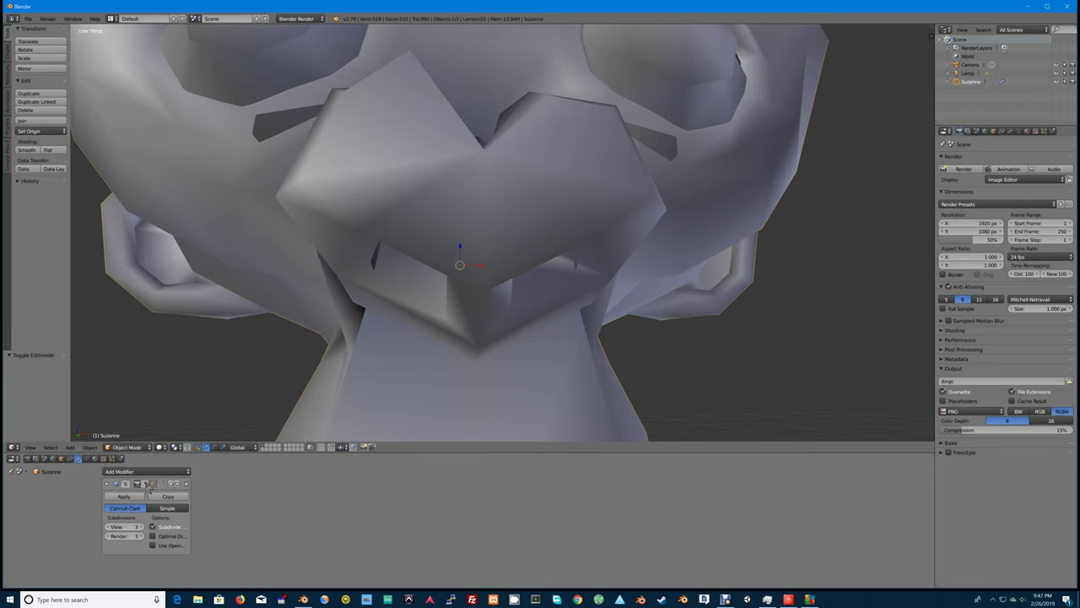
pyautogui.click(150, 484)
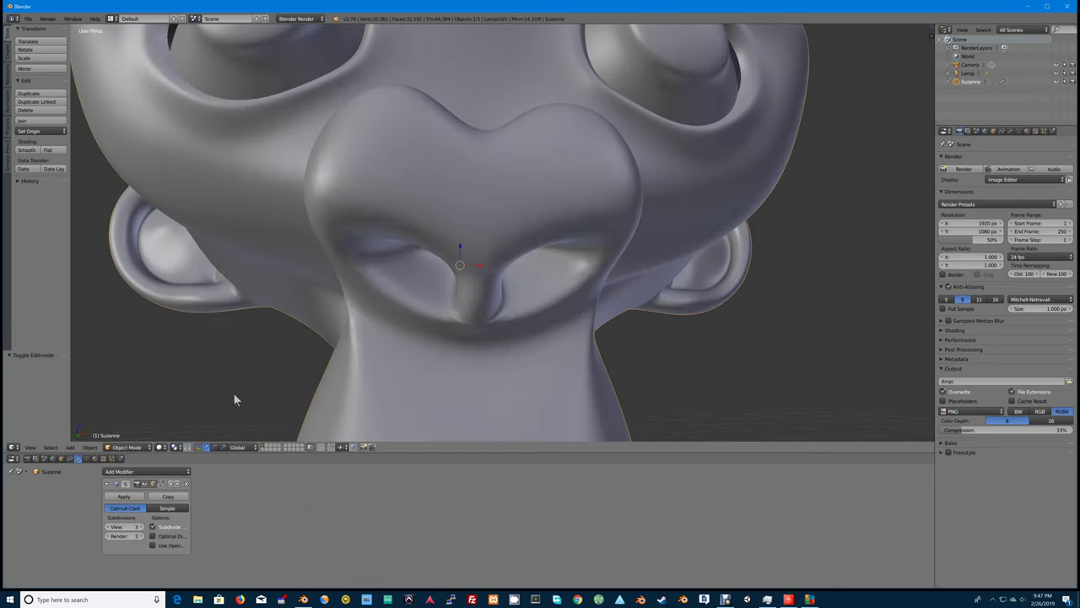
pyautogui.scroll(-6, 411, 305)
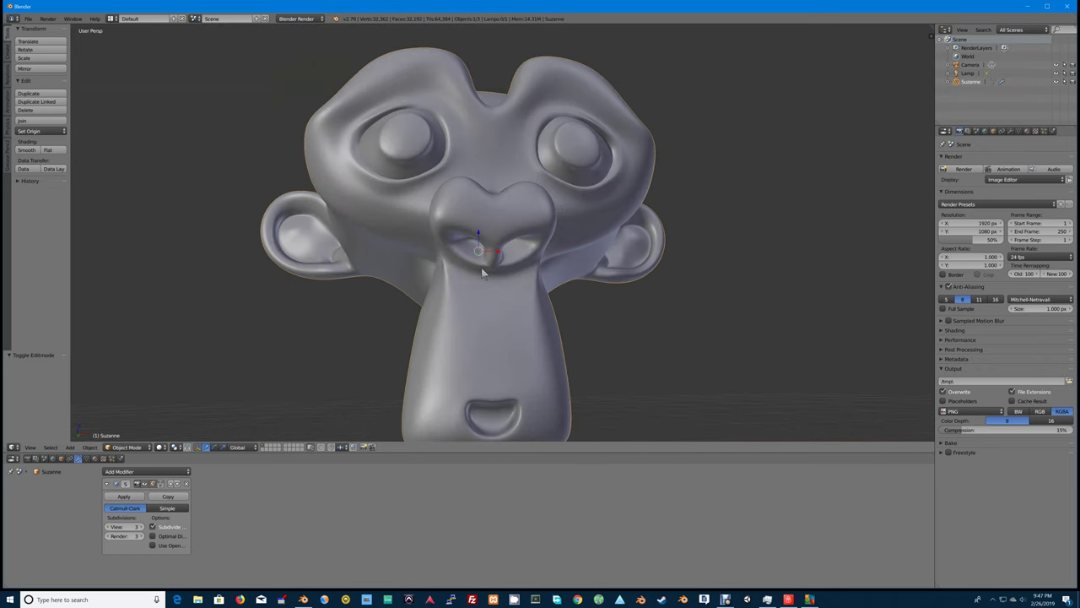
# In Edit Mode, shrink the nose vertices to 0.832 and move them into place.
pyautogui.press('Tab')
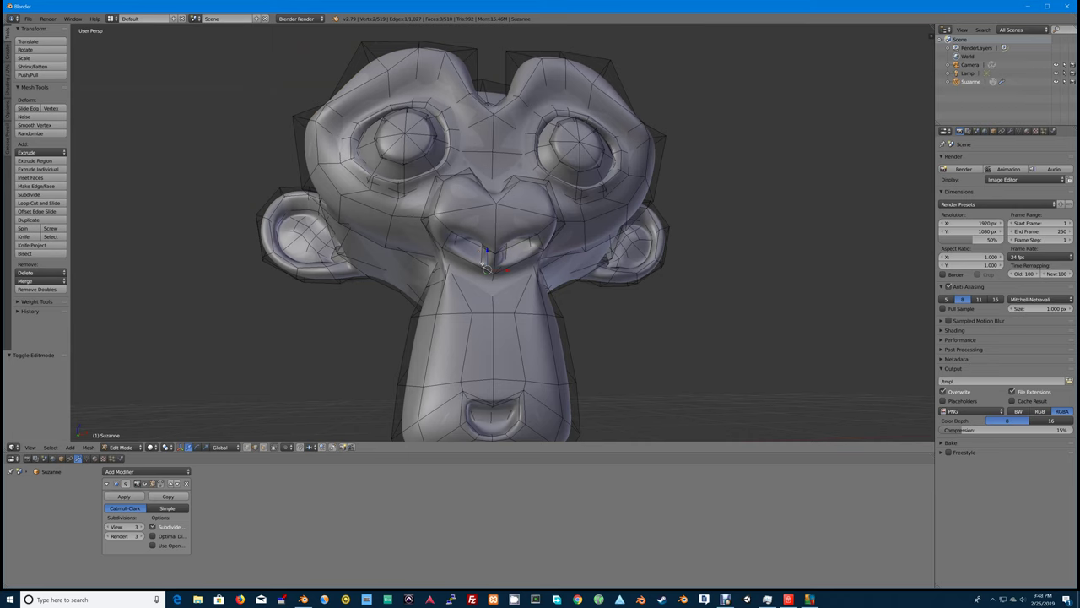
pyautogui.click(493, 267)
pyautogui.press('s')
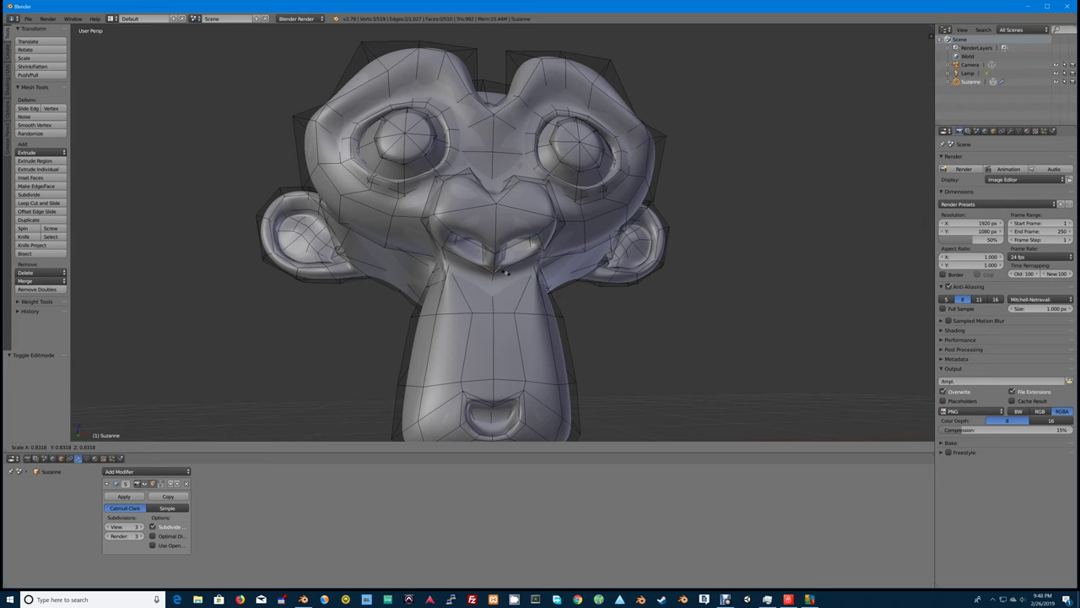
pyautogui.click(506, 272)
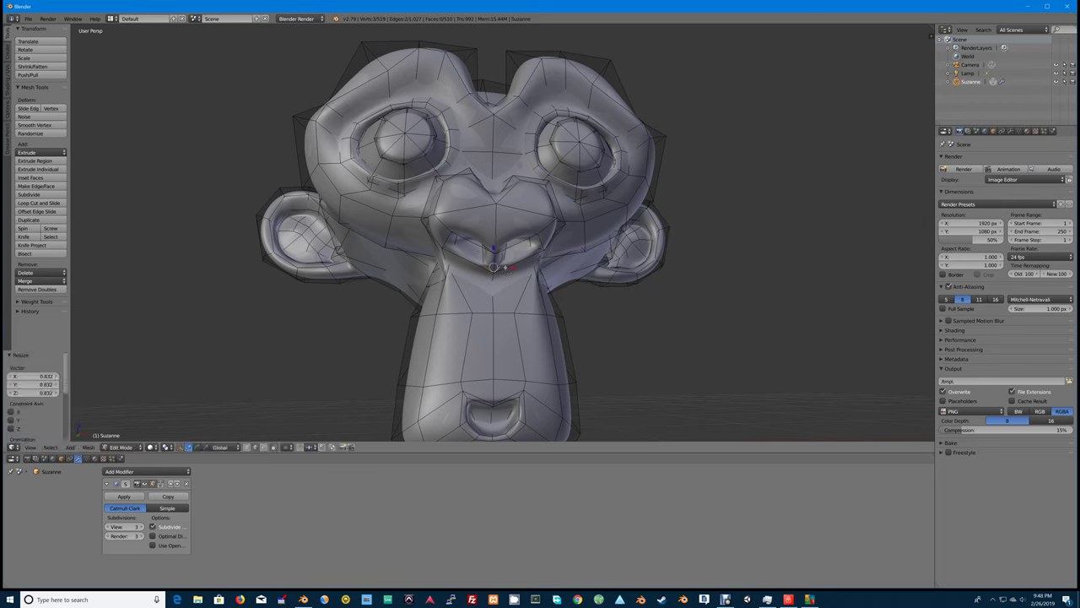
pyautogui.press('g')
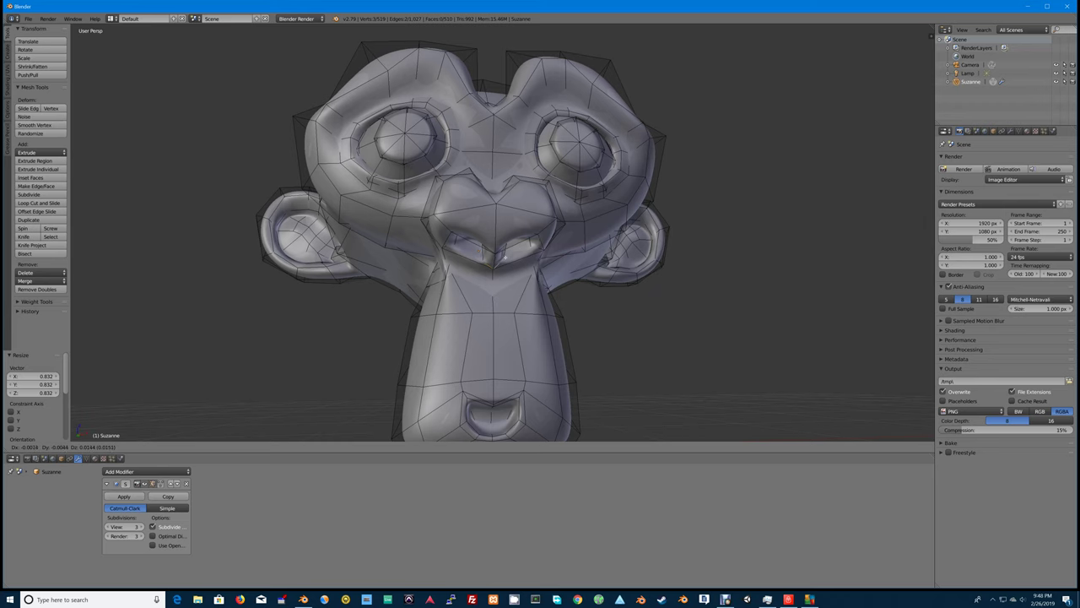
pyautogui.click(500, 282)
# Select two other nose vertices and shrink them to 0.265.
pyautogui.rightClick(484, 269)
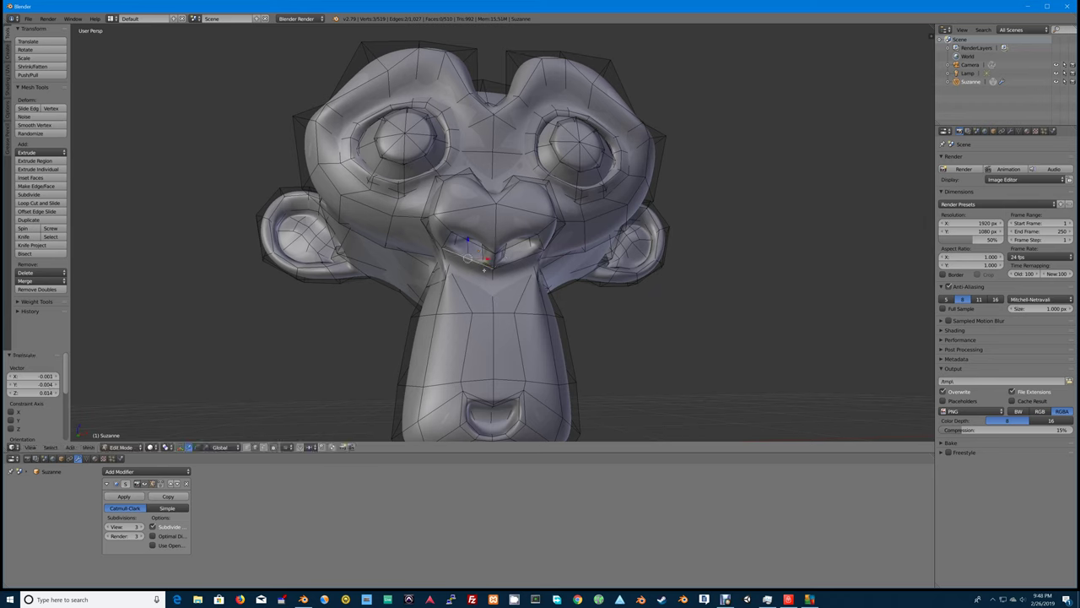
pyautogui.rightClick(494, 274)
pyautogui.press('s')
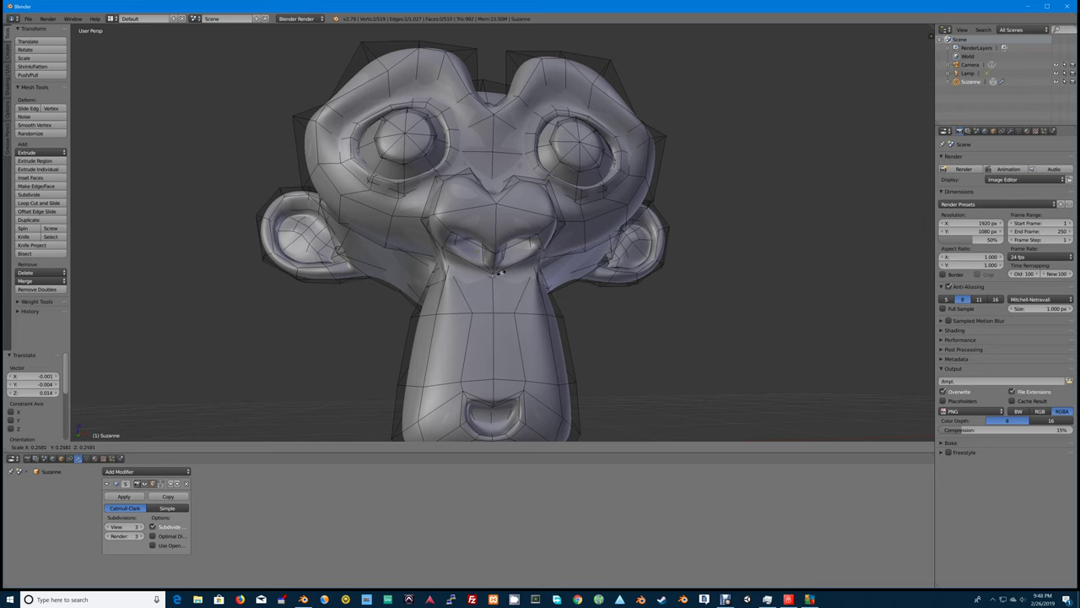
pyautogui.click(501, 273)
# Flatten another pair of nose vertices to 0.919 on Z, then shrink them to 0.782.
pyautogui.rightClick(519, 265)
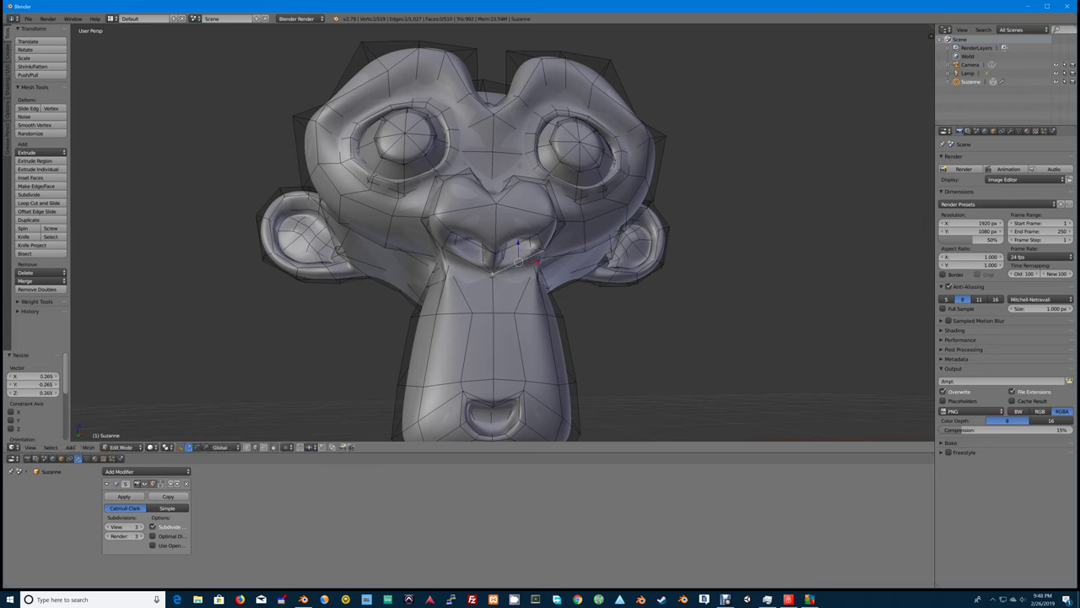
pyautogui.rightClick(506, 275)
pyautogui.press('g')
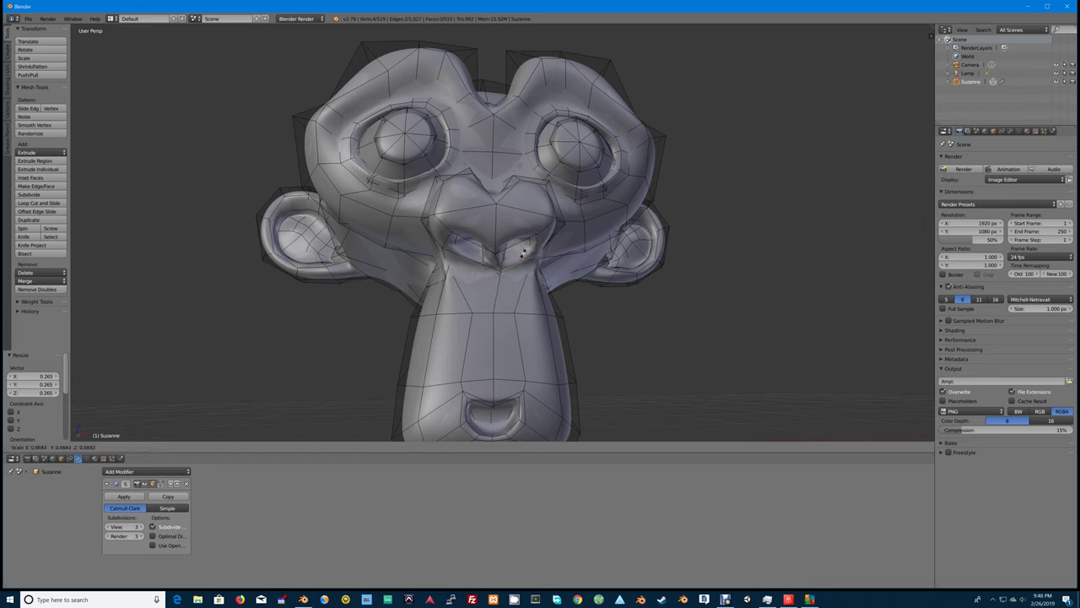
pyautogui.rightClick(522, 233)
pyautogui.press('s')
pyautogui.press('z')
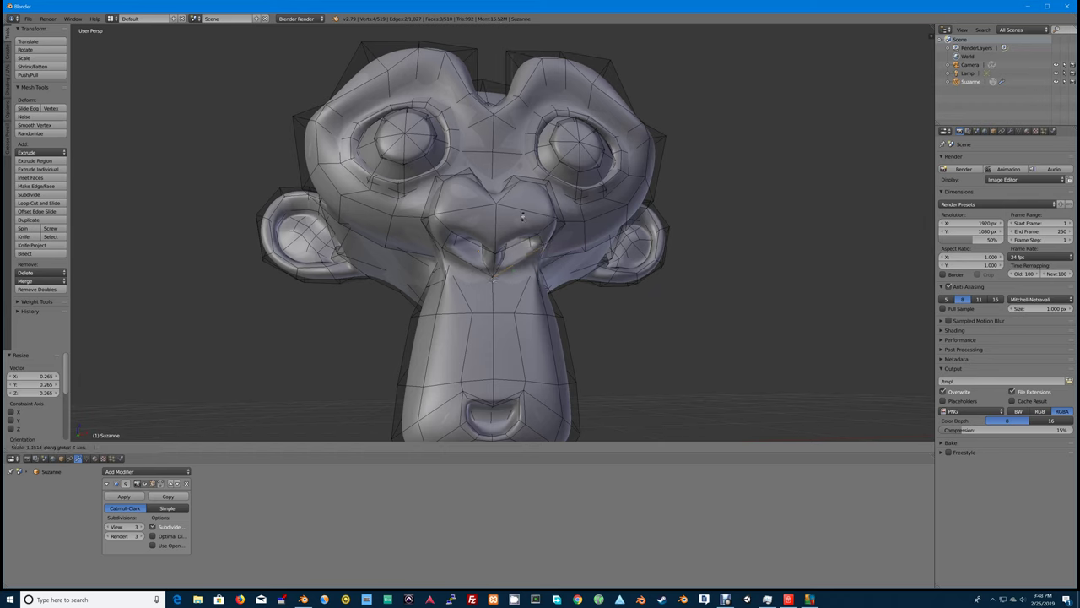
pyautogui.click(521, 233)
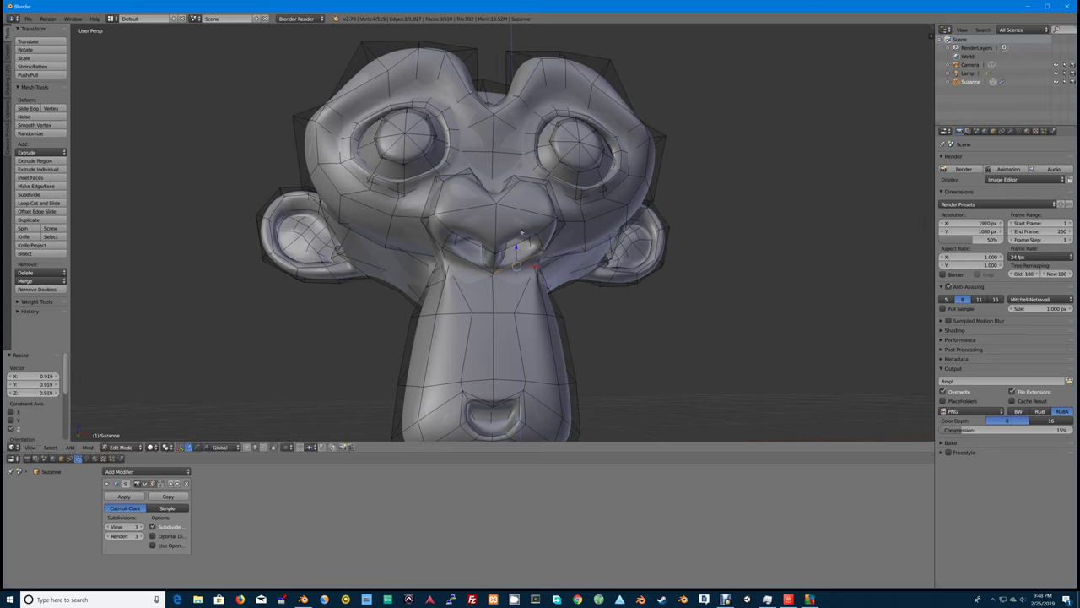
pyautogui.press('s')
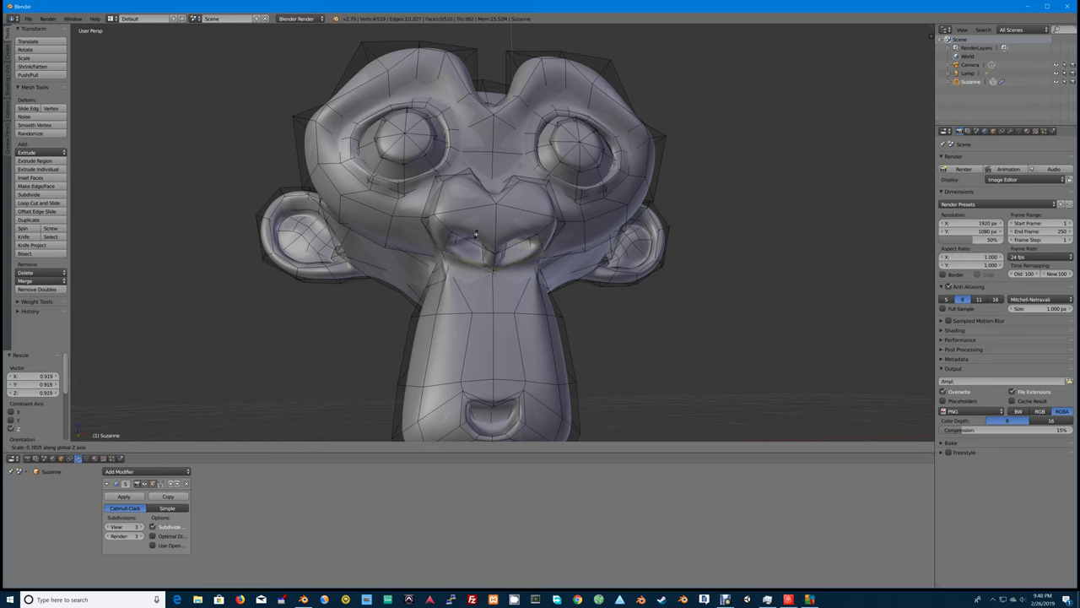
pyautogui.click(475, 234)
# Return to Object Mode and view Suzanne from a three-quarter side angle.
pyautogui.press('Tab')
pyautogui.moveTo(475, 234); pyautogui.dragTo(496, 277, button='middle')
pyautogui.scroll(-4, 511, 264)
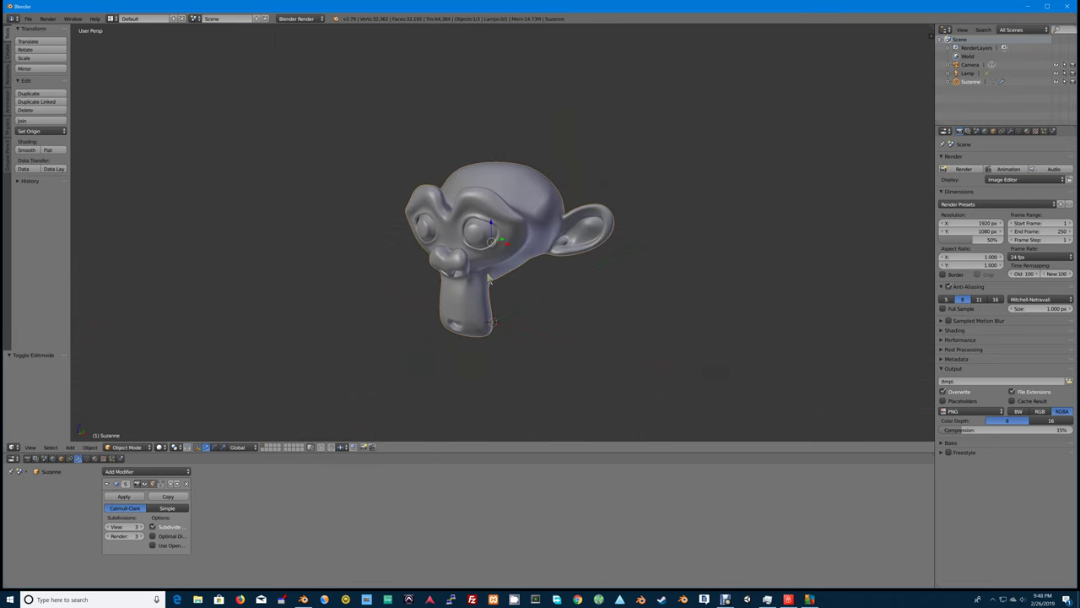
pyautogui.press('Tab')
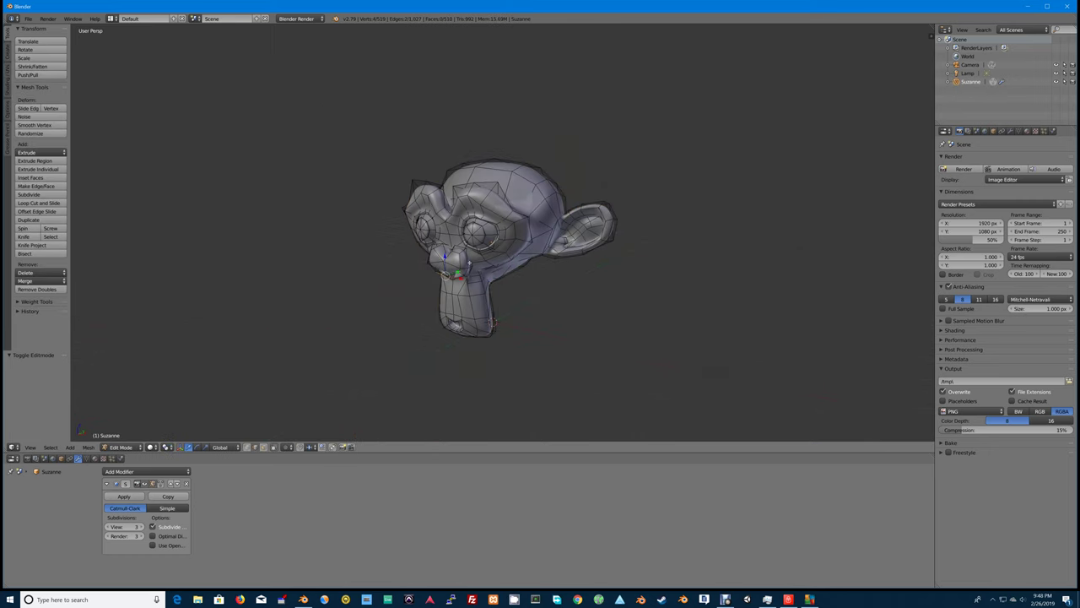
pyautogui.press('Tab')
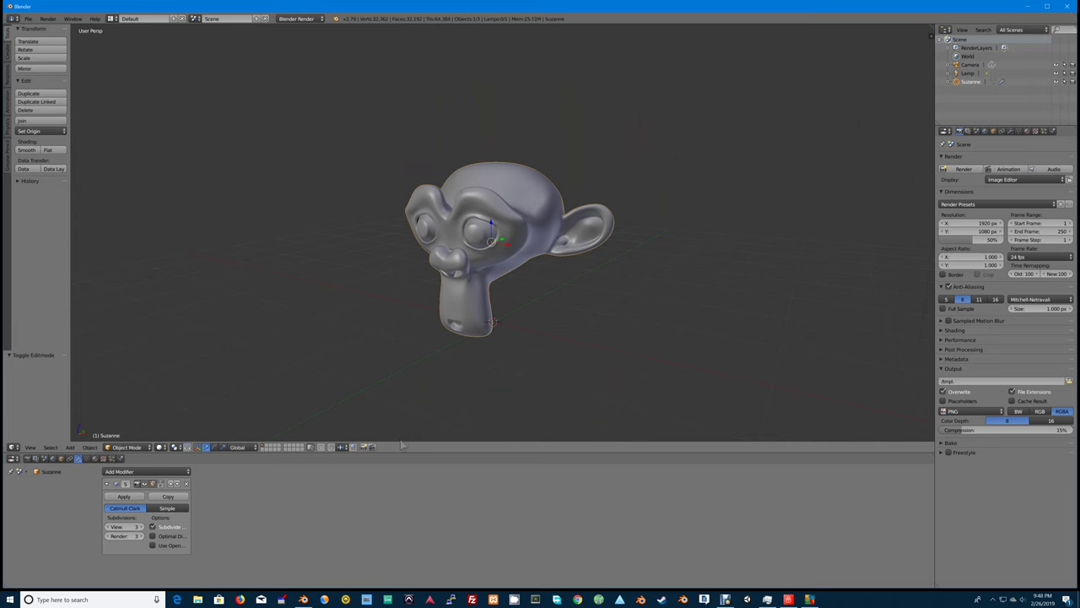
# Set the Subdivision Surface Render and View levels to 1, then view the solid head from the front.
pyautogui.click(109, 537)
pyautogui.click(109, 536)
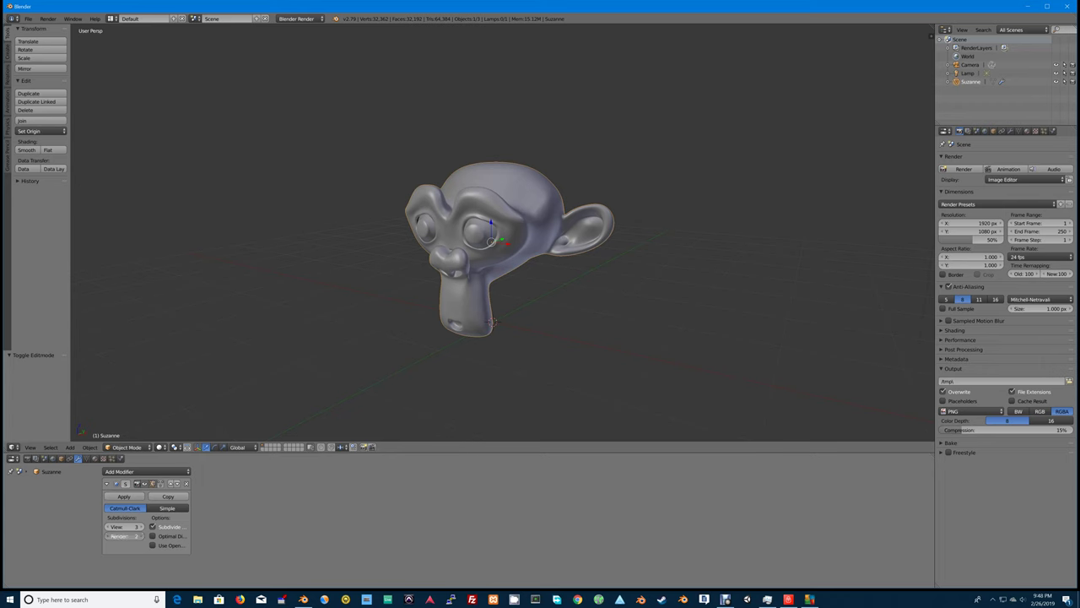
pyautogui.click(109, 527)
pyautogui.click(109, 527)
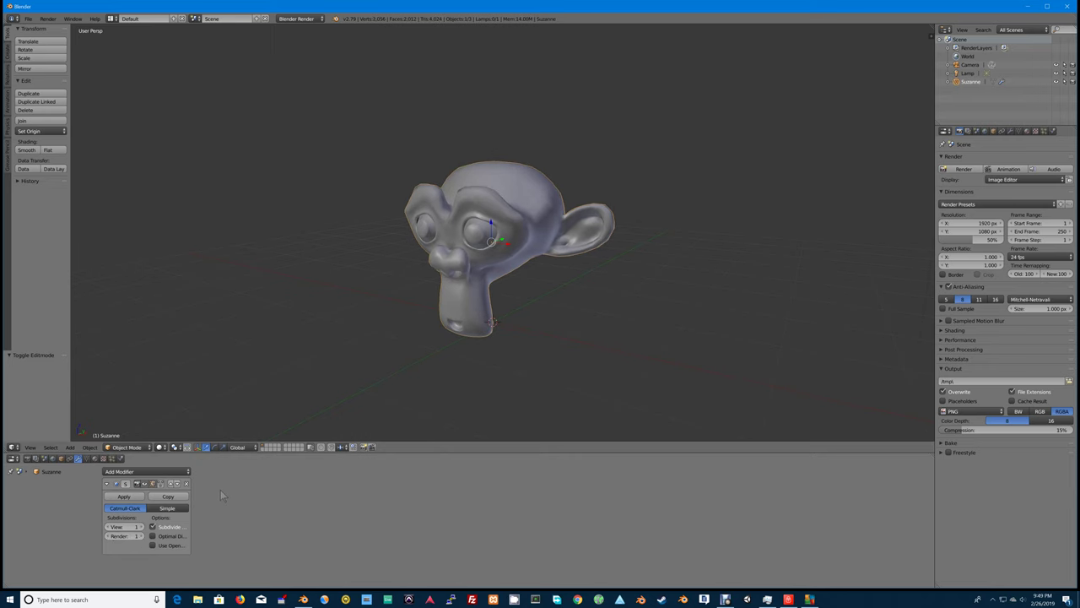
pyautogui.click(138, 527)
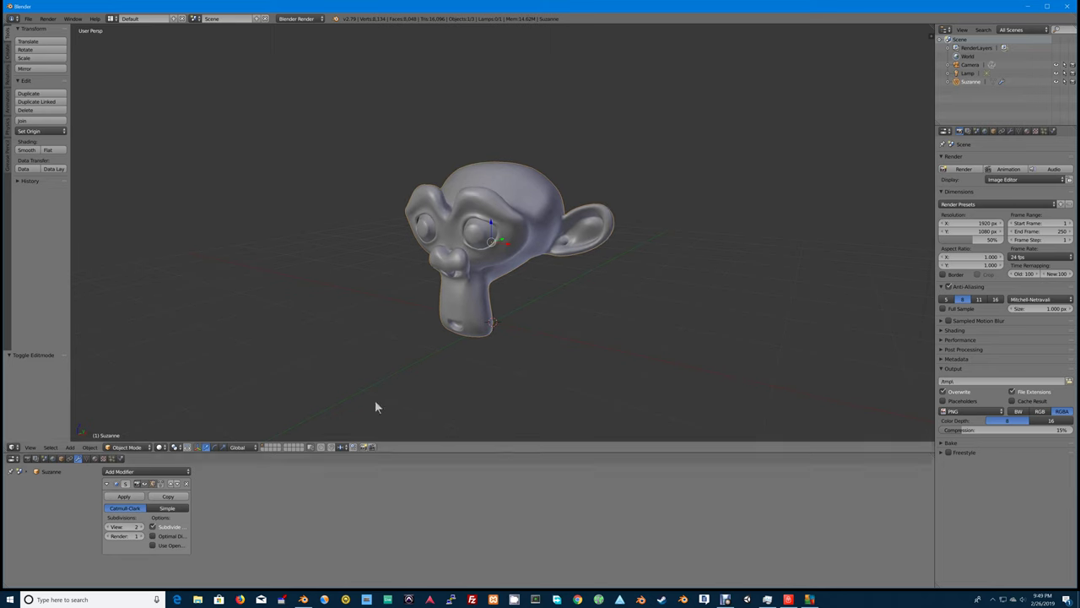
pyautogui.press('z')
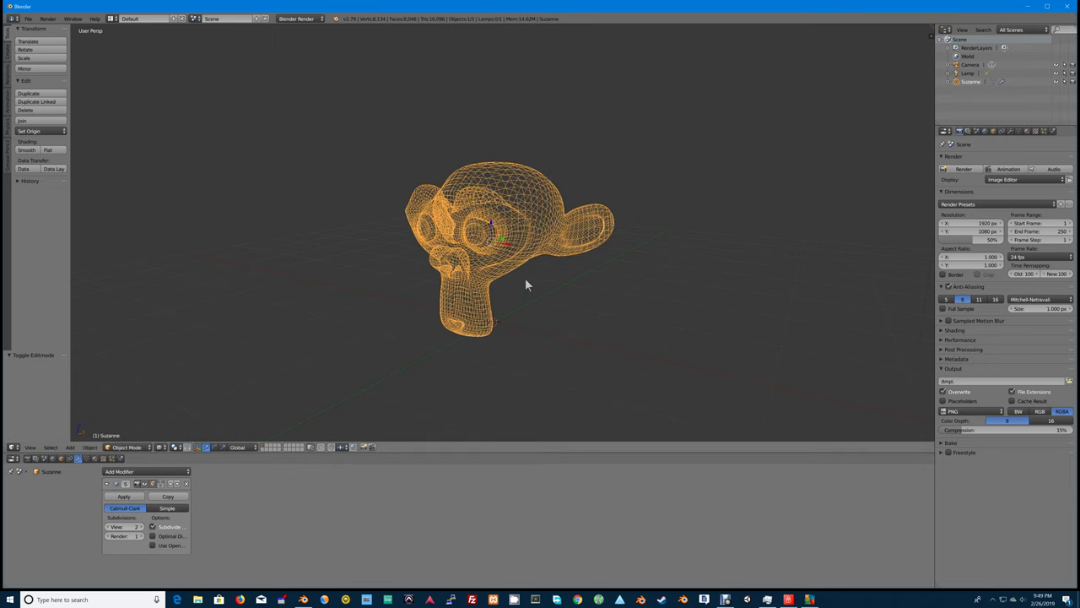
pyautogui.click(110, 527)
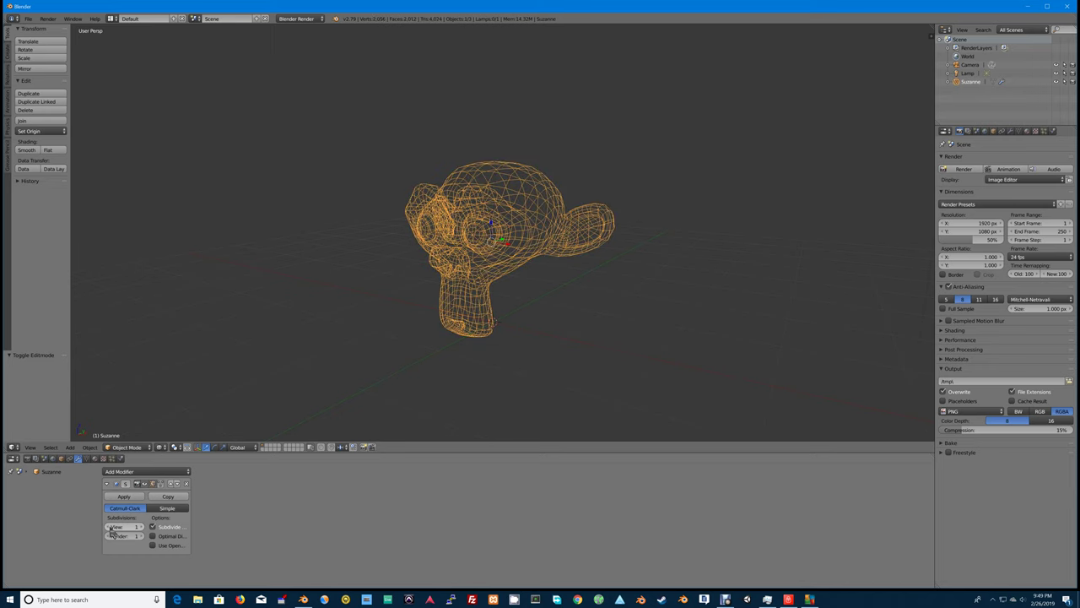
pyautogui.press('z')
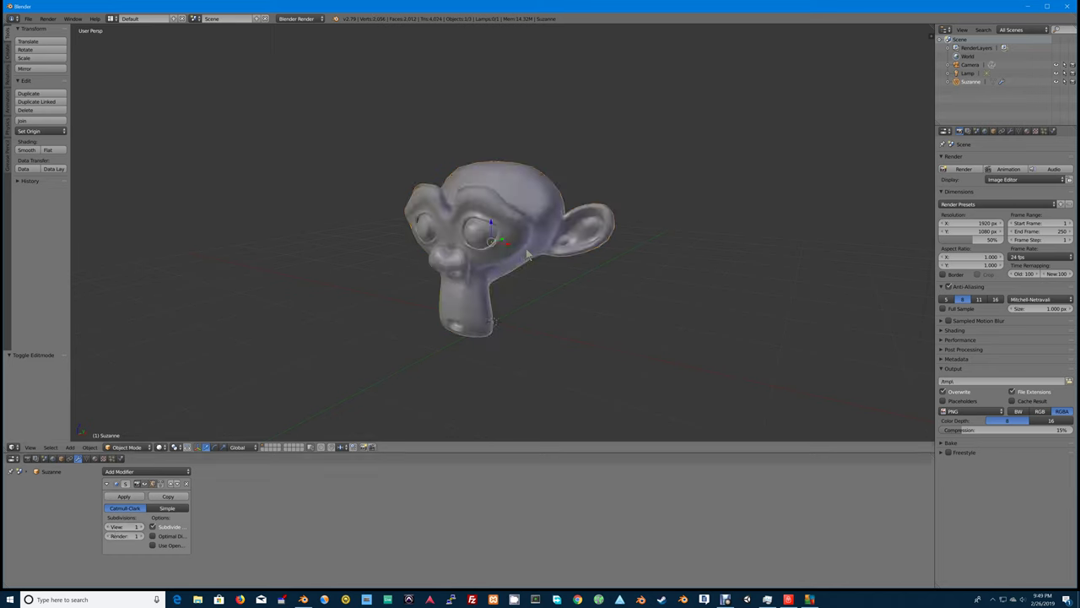
pyautogui.moveTo(540, 257); pyautogui.dragTo(564, 245, button='middle')
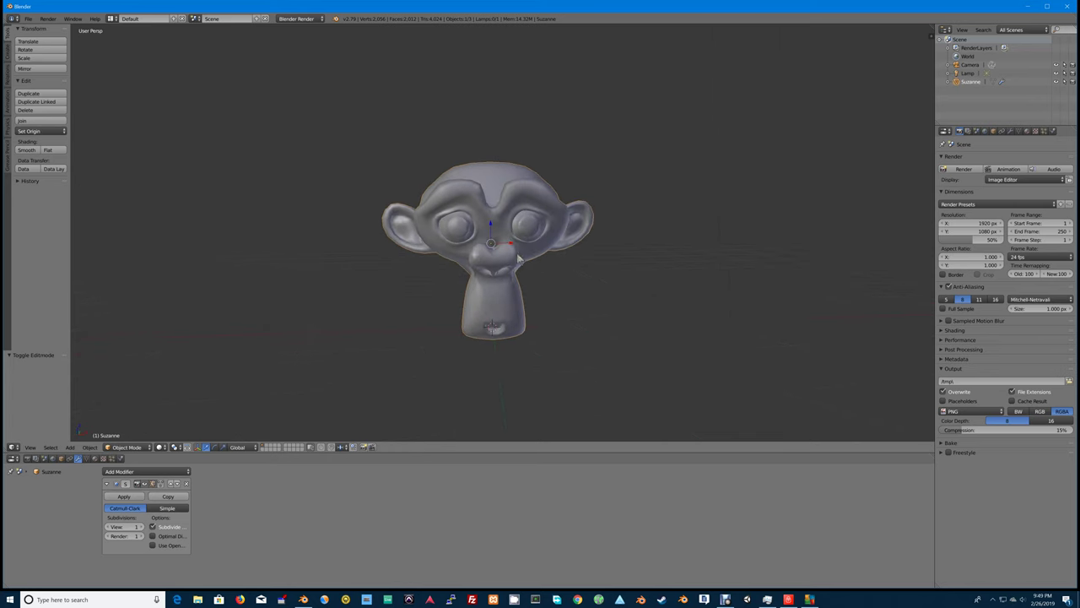
# Convert Suzanne to a mesh with Alt+C, baking in the level-1 subdivision.
pyautogui.hotkey('alt', 'c')
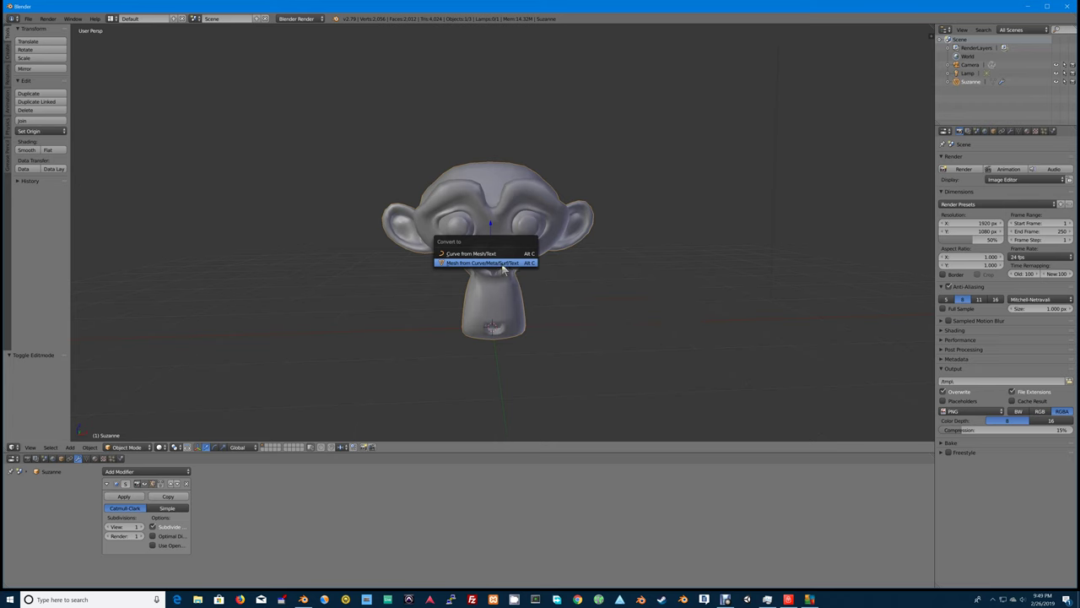
pyautogui.click(504, 264)
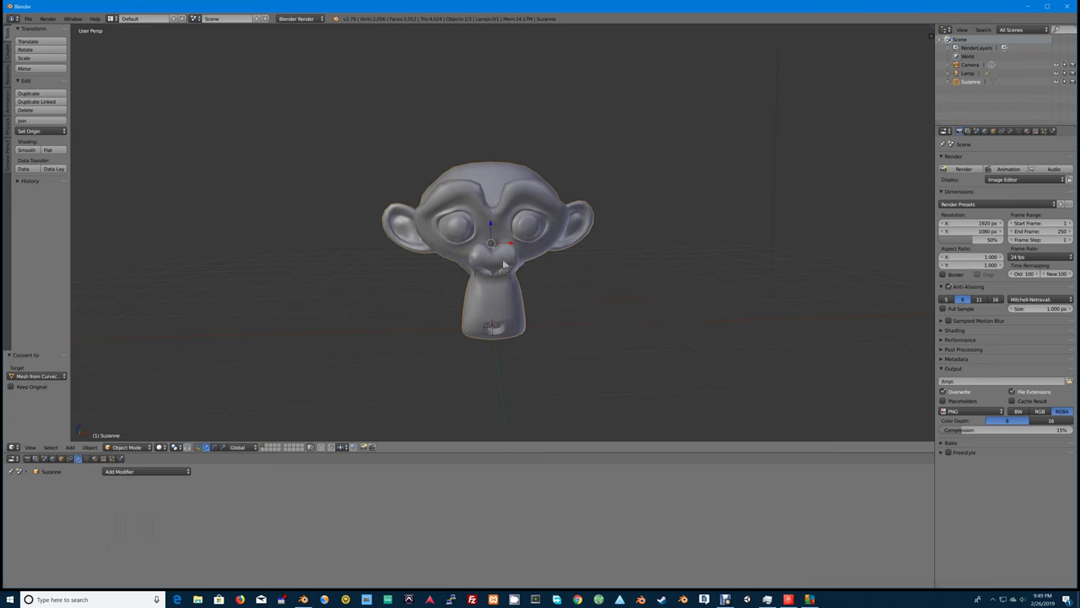
pyautogui.hotkey('alt', 'c')
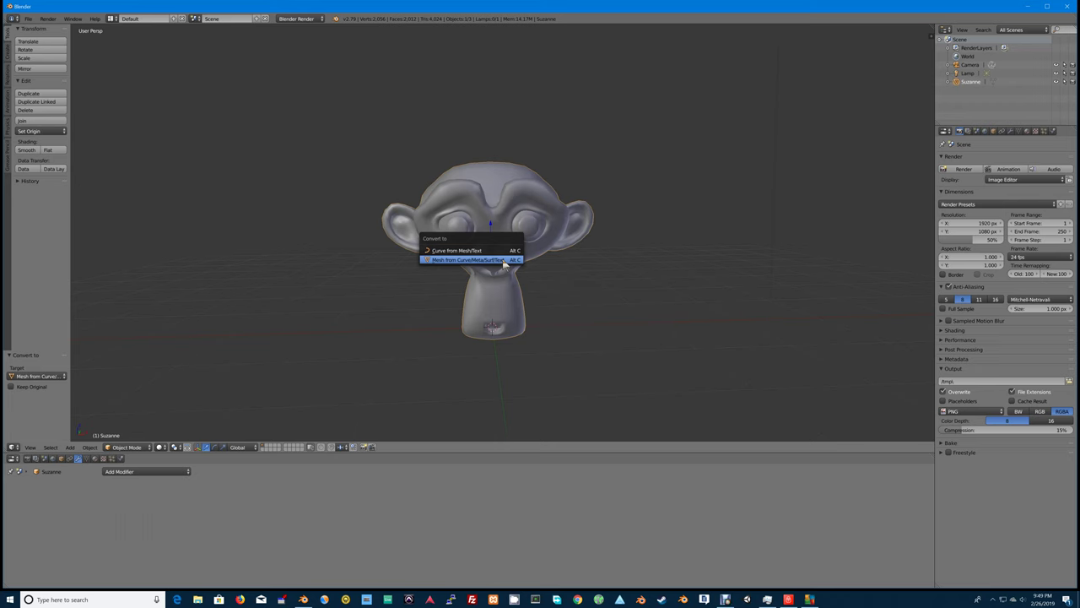
pyautogui.click(503, 264)
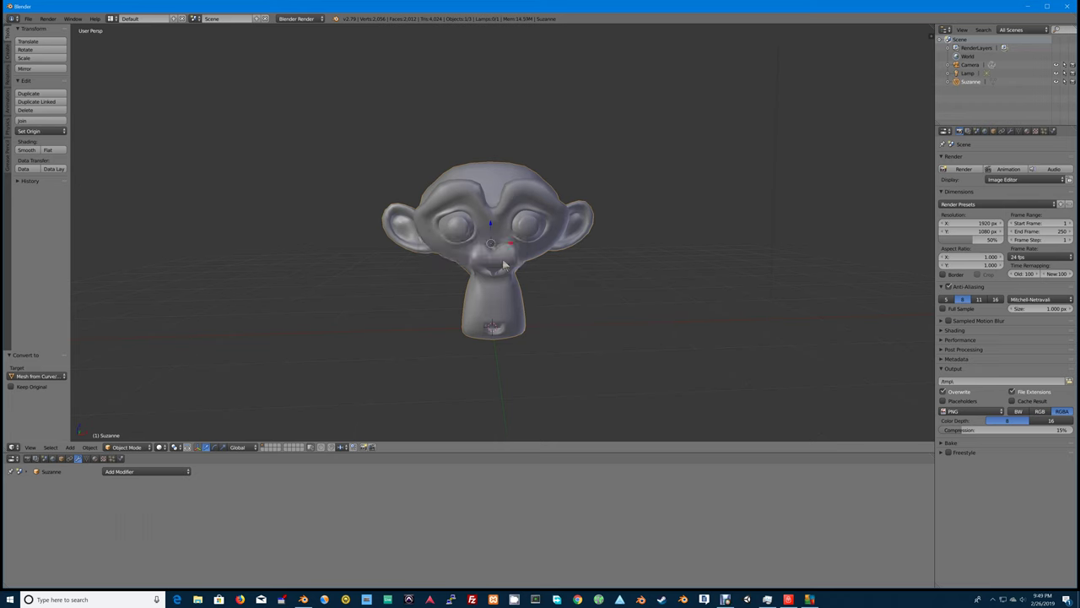
pyautogui.press('z')
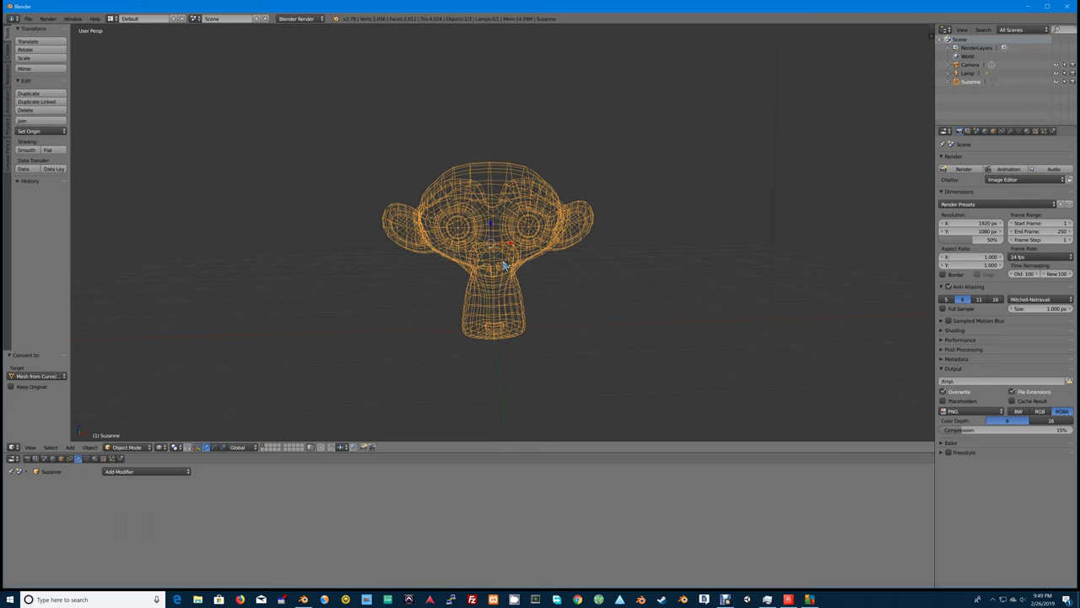
pyautogui.press('z')
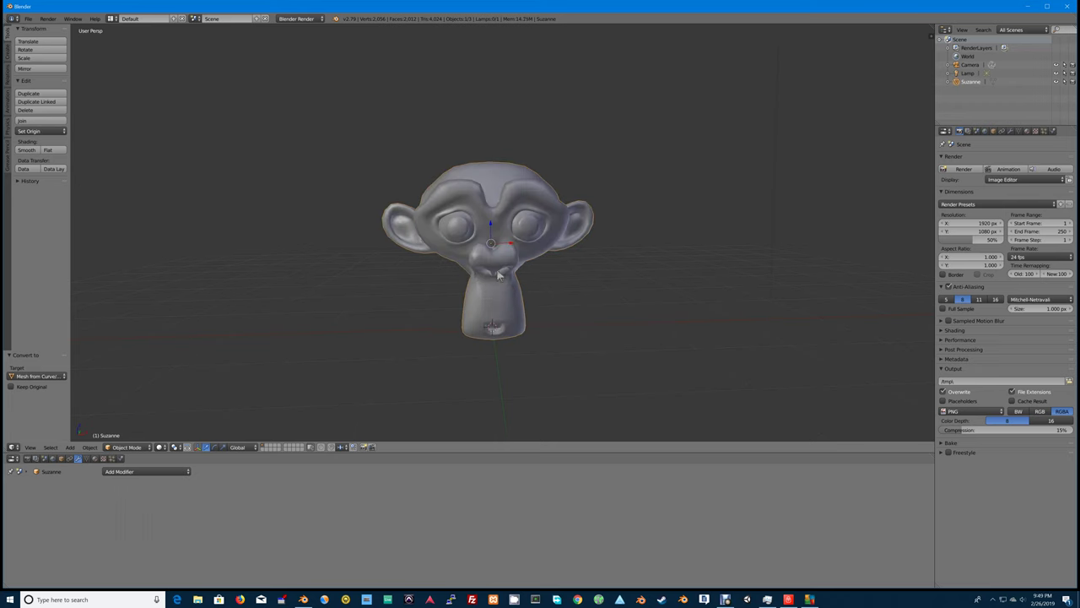
pyautogui.moveTo(500, 270); pyautogui.dragTo(488, 276, button='middle')
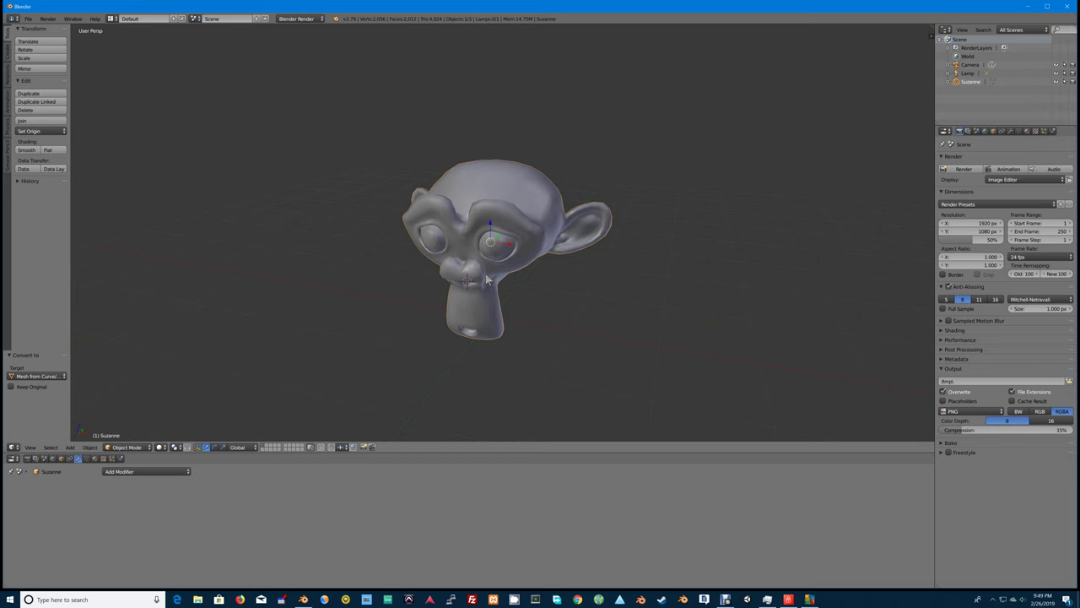
# In Edit Mode, select a nose vertex, enable Proportional Editing, and start a grab.
pyautogui.press('Tab')
pyautogui.rightClick(482, 273)
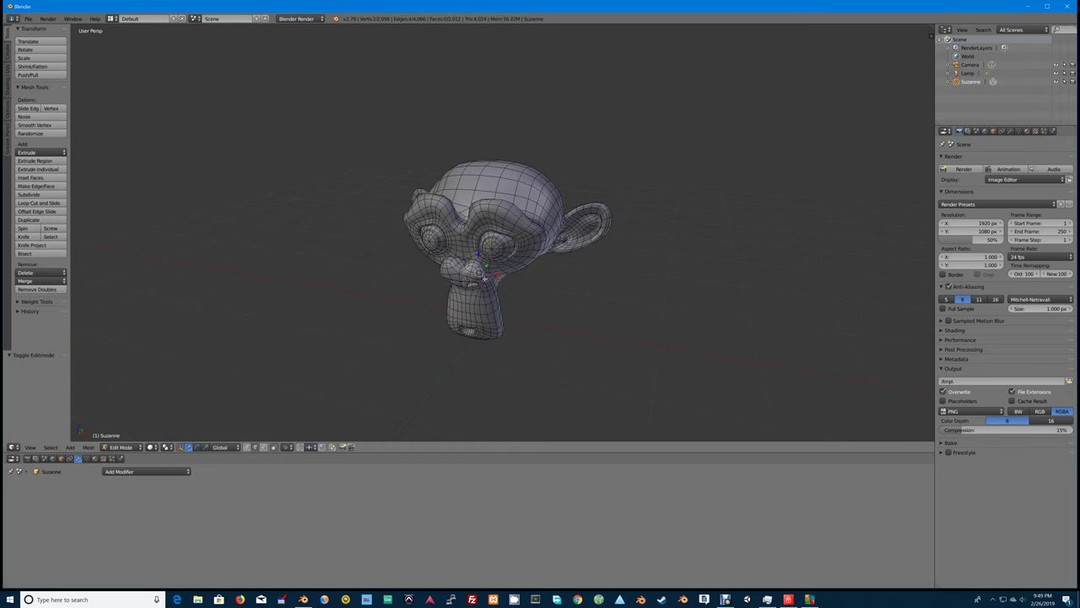
pyautogui.rightClick(453, 273)
pyautogui.rightClick(459, 272)
pyautogui.click(287, 447)
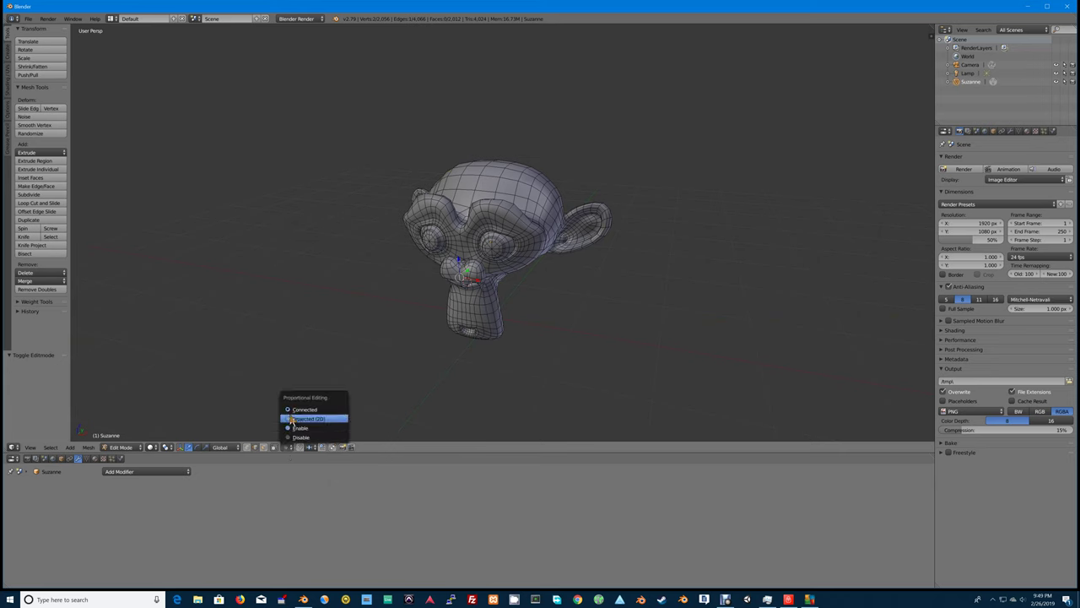
pyautogui.click(288, 428)
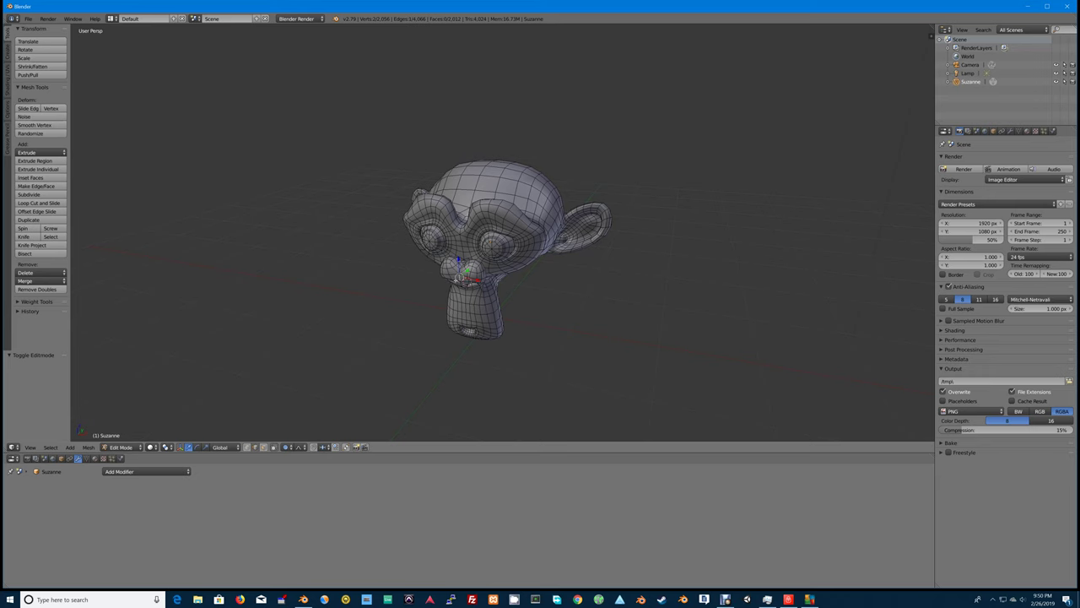
pyautogui.press('g')
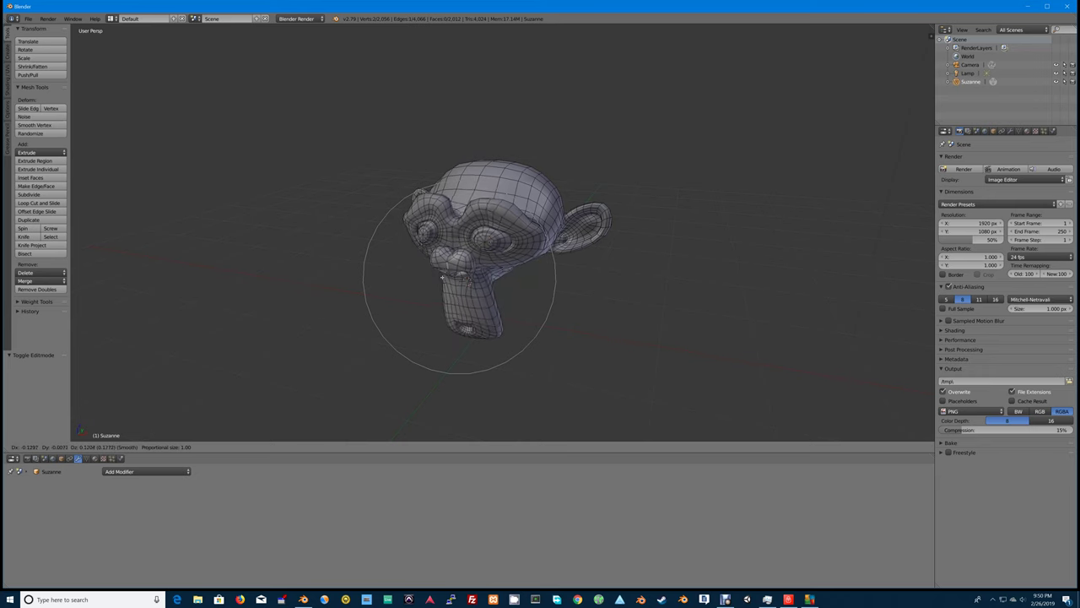
# With smooth falloff, raise the mouth area along Z and scale it to 0.534 on X.
pyautogui.press('Escape')
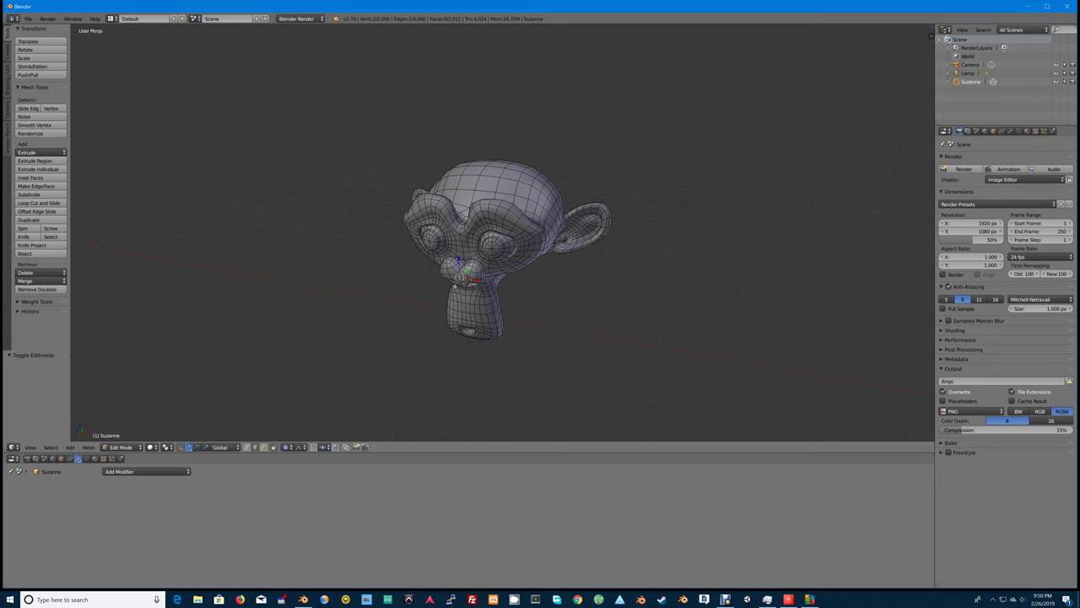
pyautogui.moveTo(490, 304); pyautogui.dragTo(514, 290, button='middle')
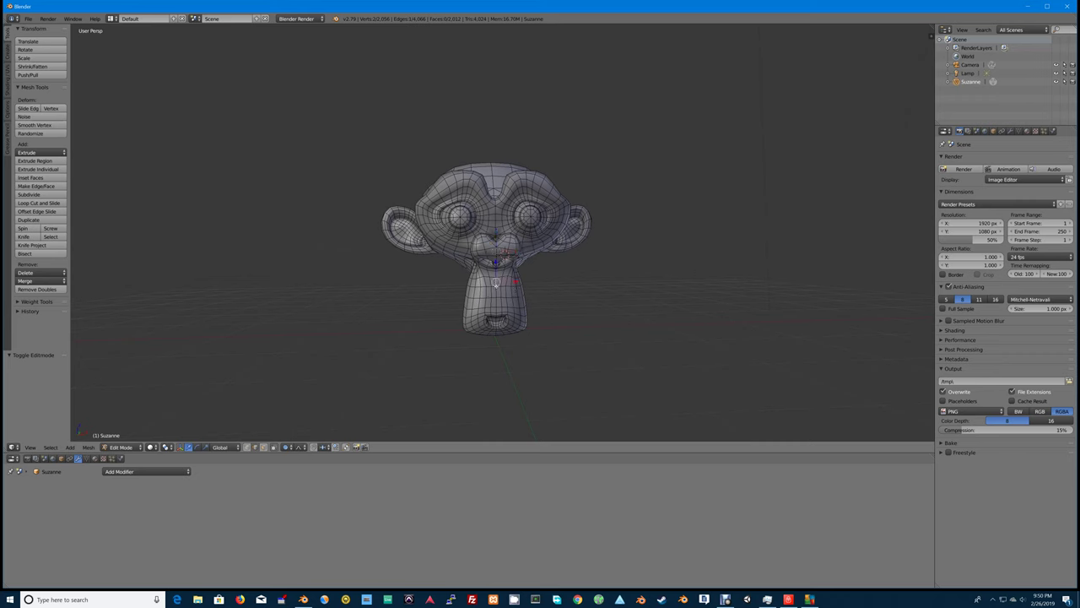
pyautogui.press('g')
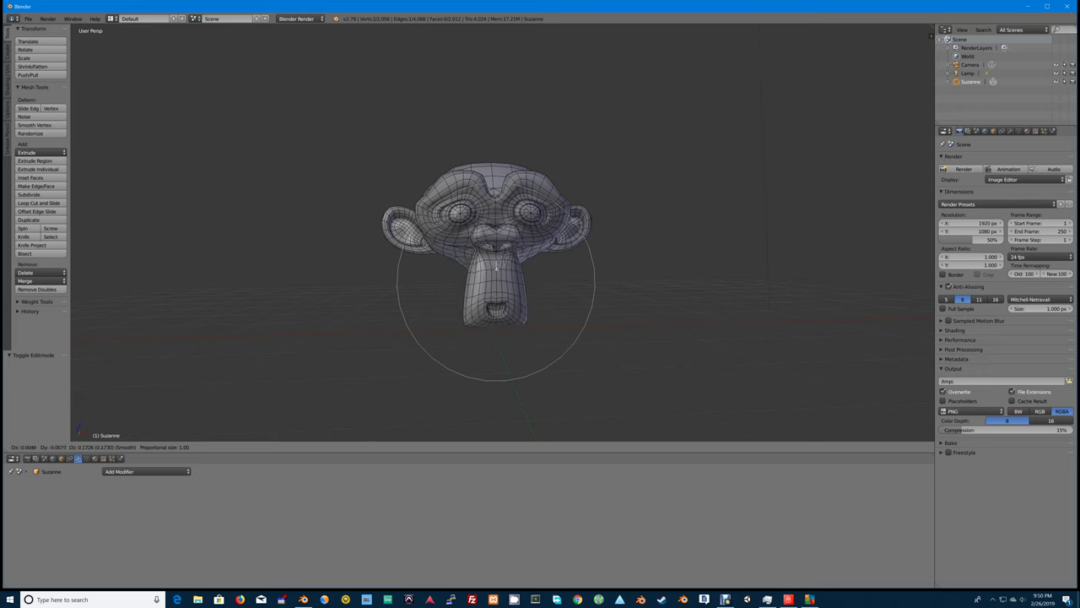
pyautogui.press('z')
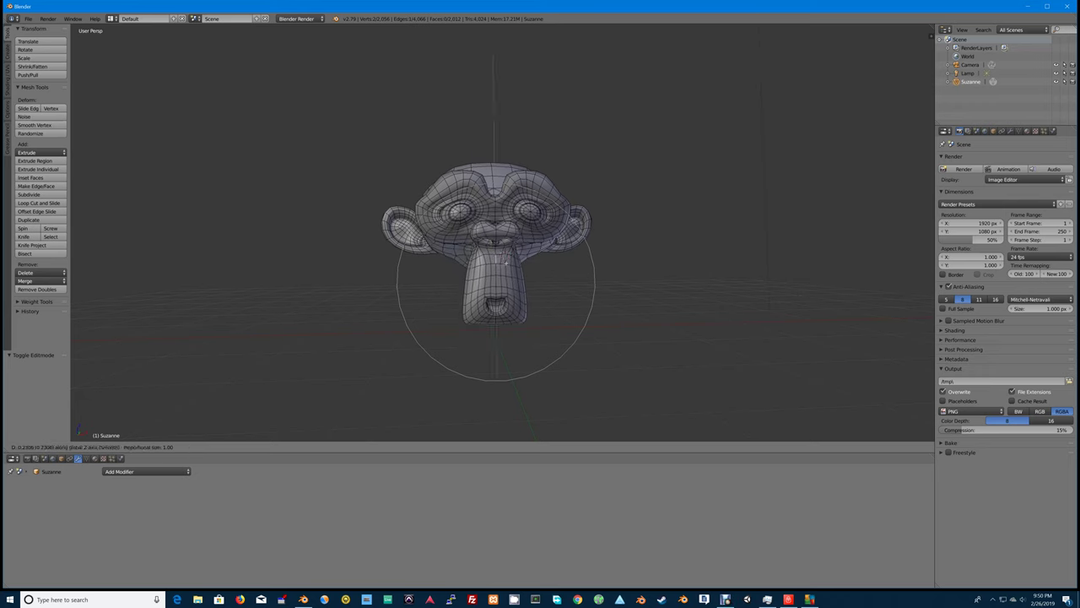
pyautogui.click(503, 269)
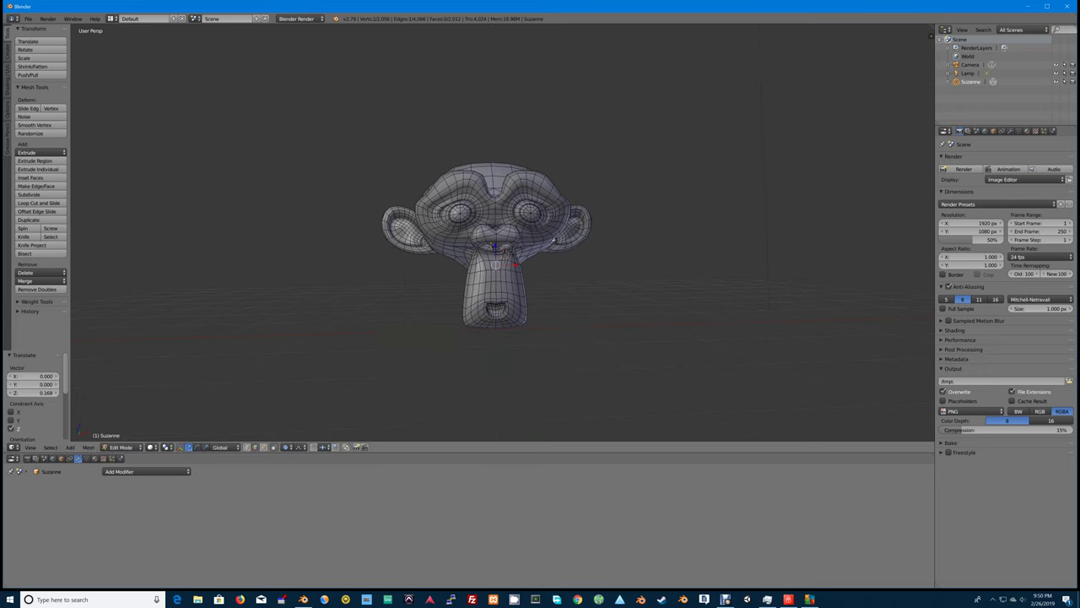
pyautogui.press('s')
pyautogui.press('y')
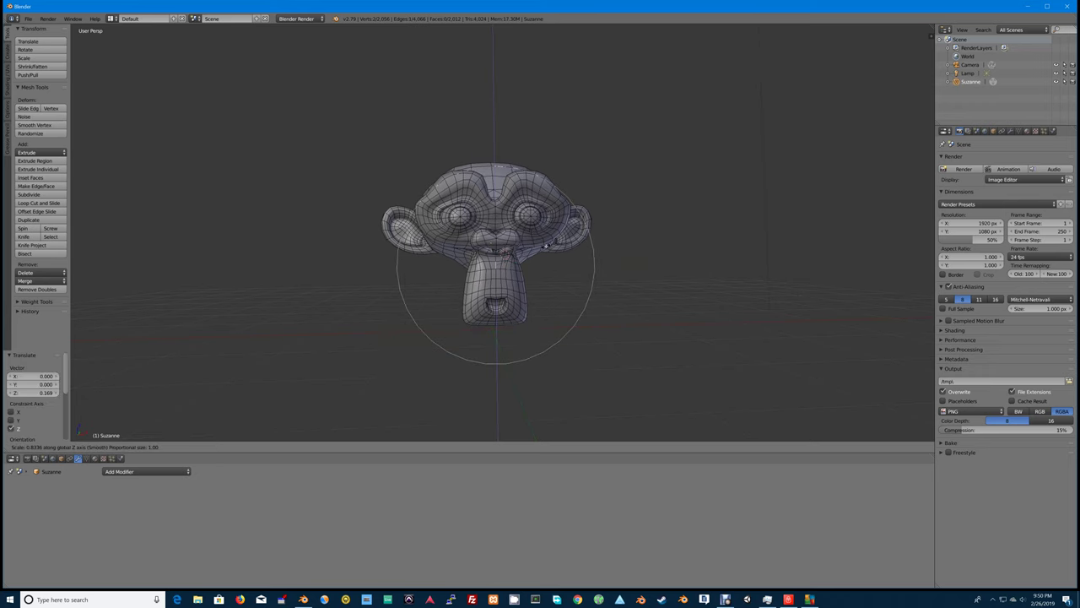
pyautogui.rightClick(589, 242)
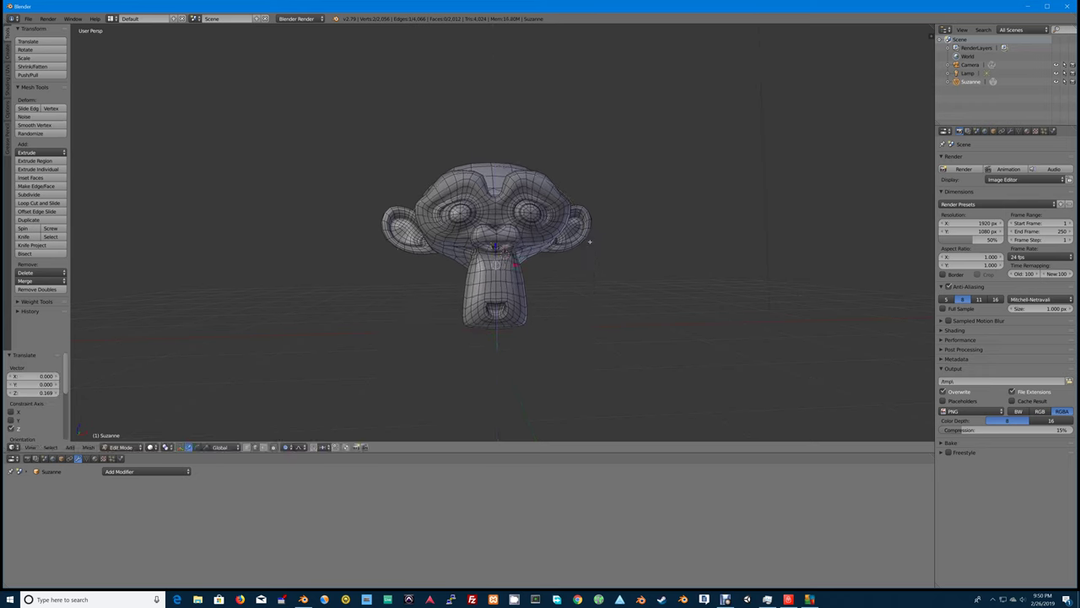
pyautogui.press('s')
pyautogui.press('x')
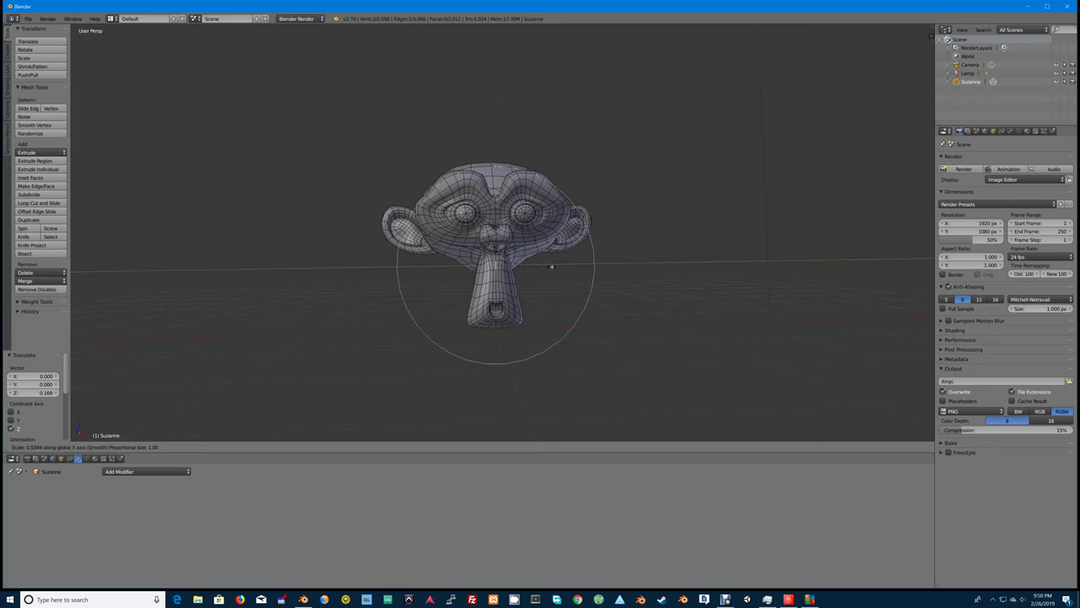
pyautogui.click(552, 267)
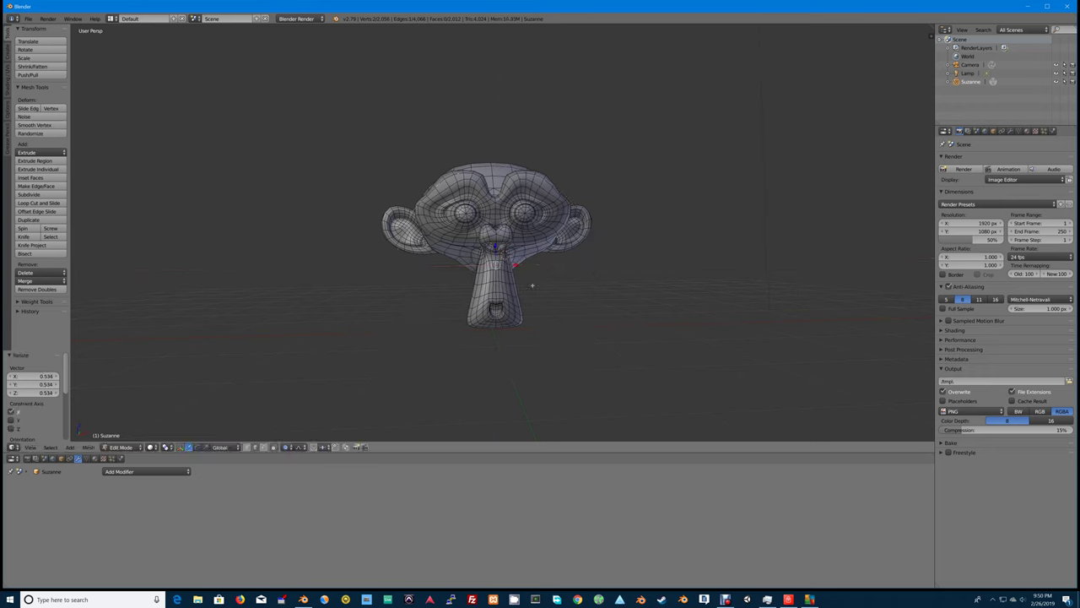
# Widen the chin to 1.828 along X, then widen the lower face along X.
pyautogui.click(497, 323)
pyautogui.press('s')
pyautogui.press('x')
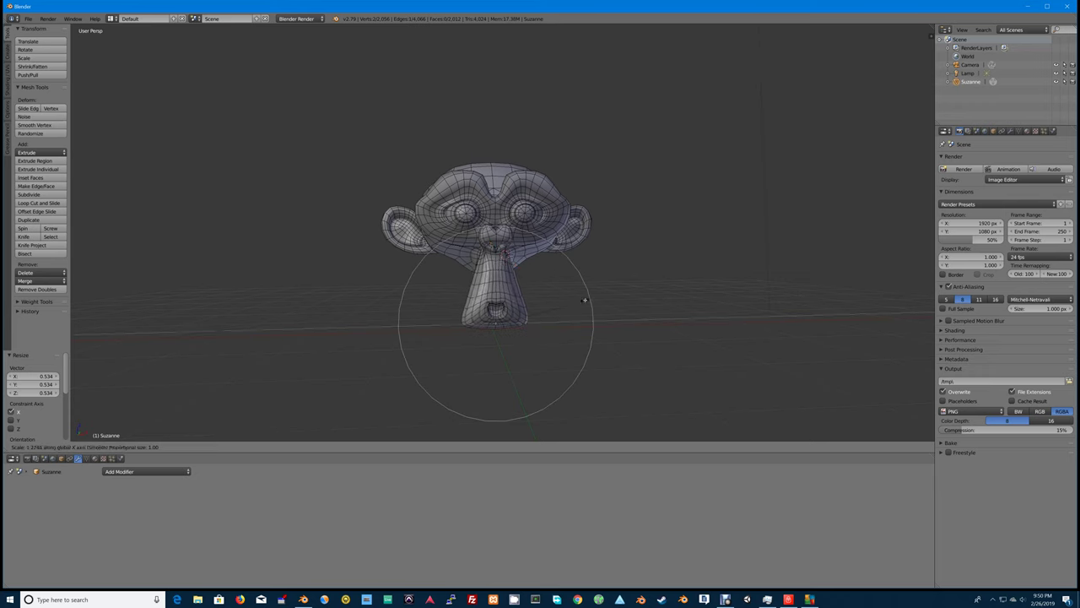
pyautogui.click(625, 294)
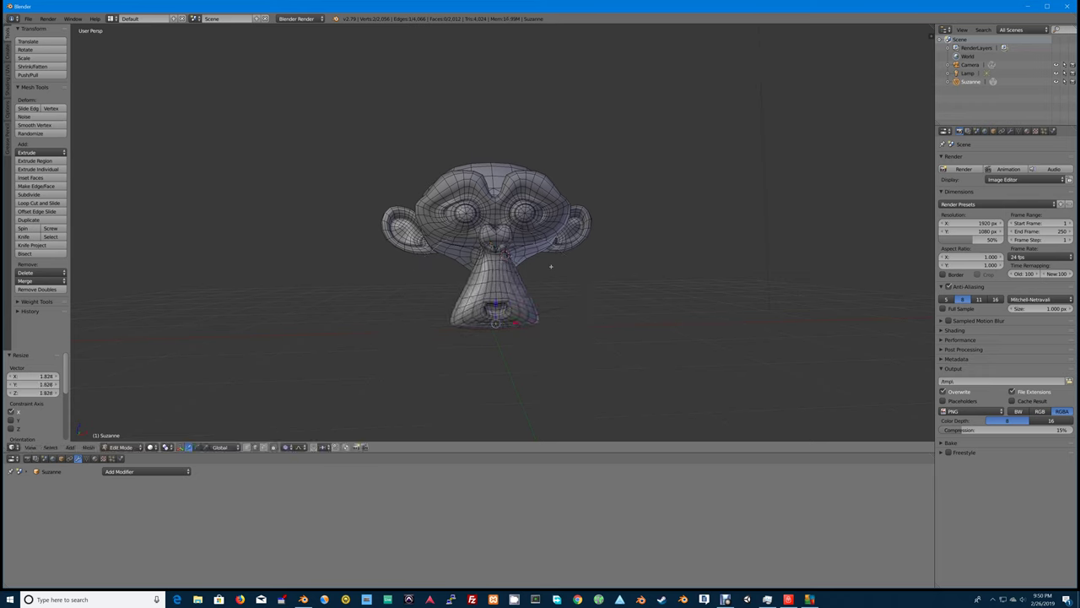
pyautogui.rightClick(526, 288)
pyautogui.press('s')
pyautogui.press('x')
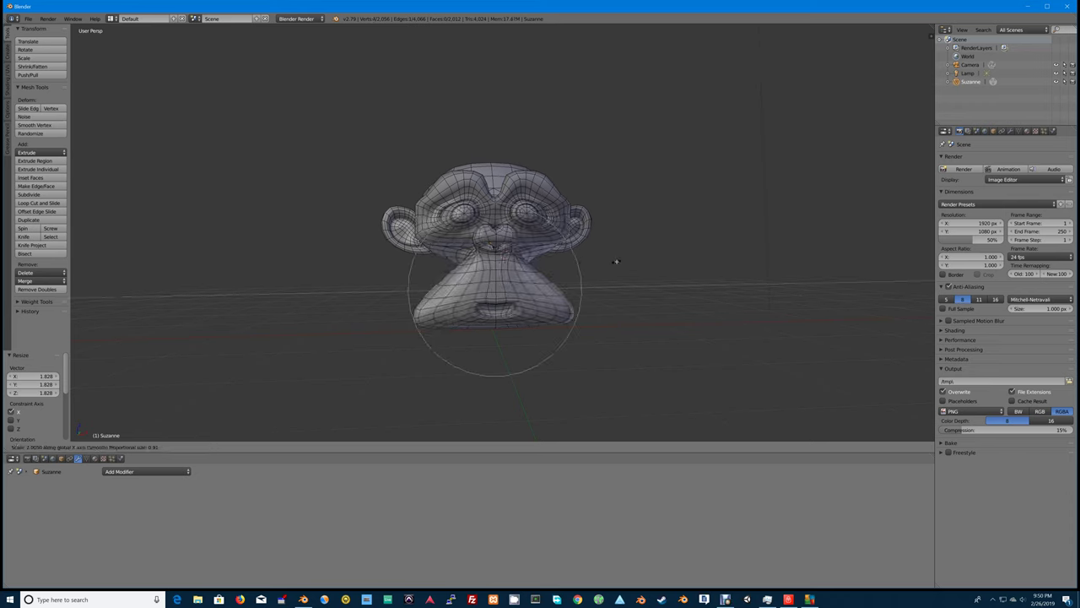
pyautogui.click(600, 261)
# Back in Edit Mode, select the ear vertices, excluding the chin region.
pyautogui.press('Tab')
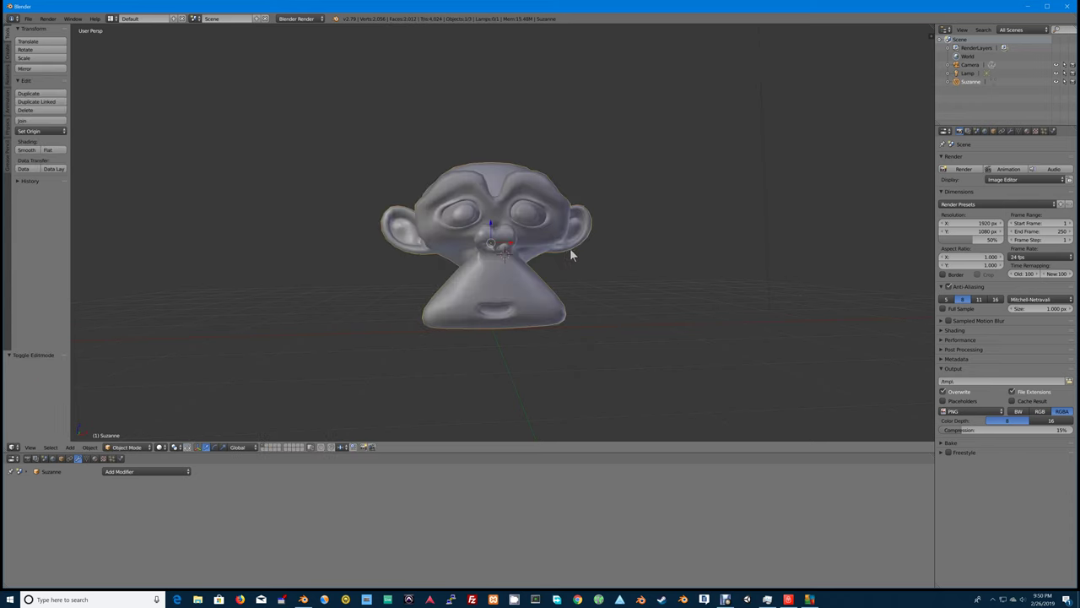
pyautogui.moveTo(570, 248)
pyautogui.mouseDown(button='middle')
pyautogui.moveTo(602, 261)
pyautogui.moveTo(558, 264)
pyautogui.mouseUp(button='middle')
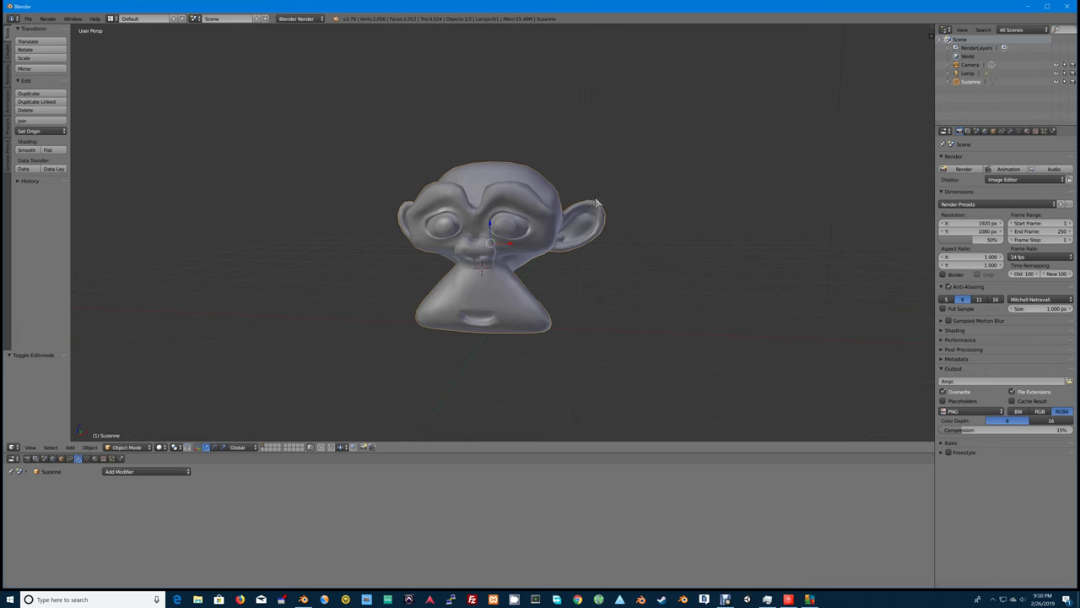
pyautogui.press('Tab')
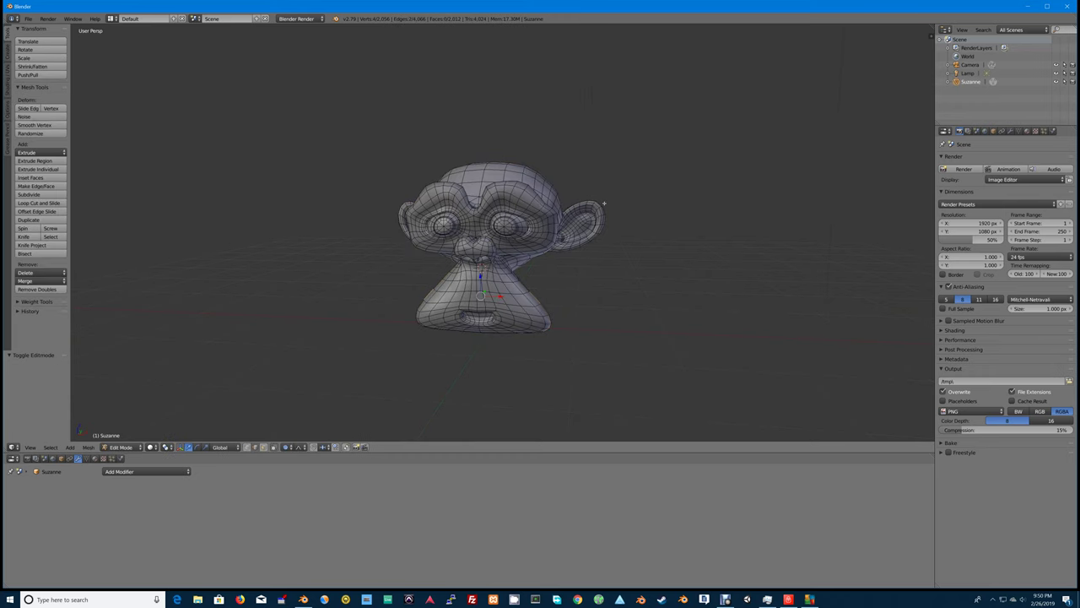
pyautogui.rightClick(596, 203)
pyautogui.keyDown('shift'); pyautogui.rightClick(394, 203); pyautogui.keyUp('shift')
pyautogui.press('g')
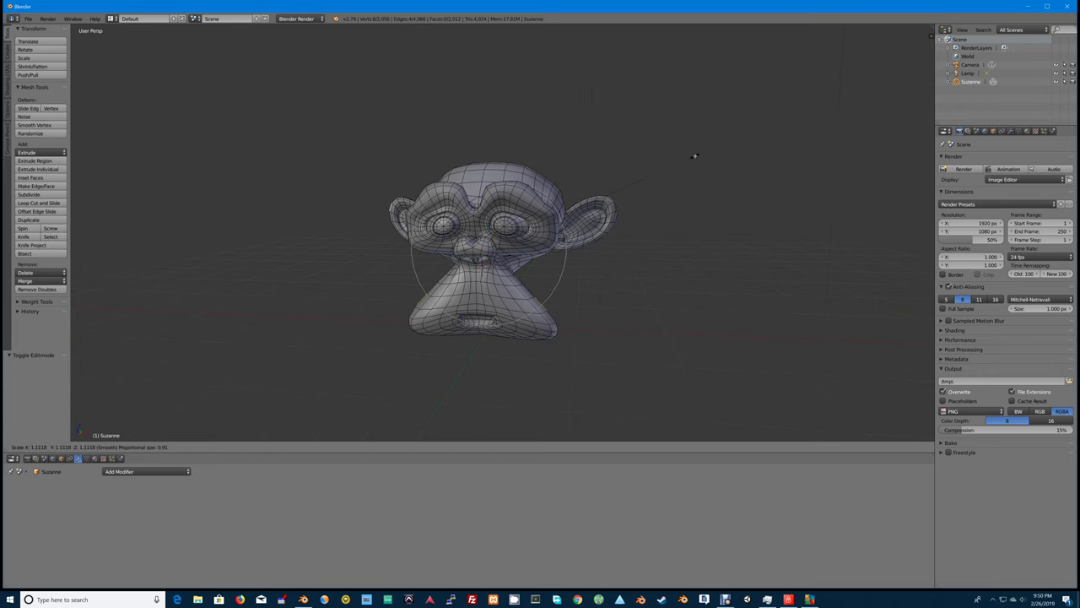
pyautogui.press('Escape')
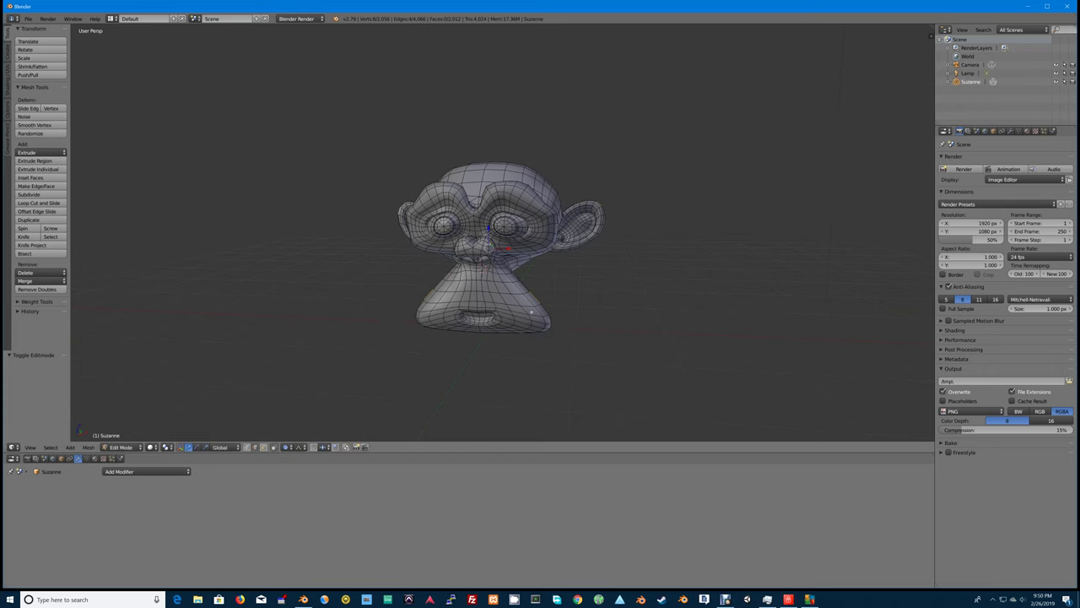
pyautogui.press('b')
pyautogui.moveTo(369, 281); pyautogui.dragTo(629, 331)
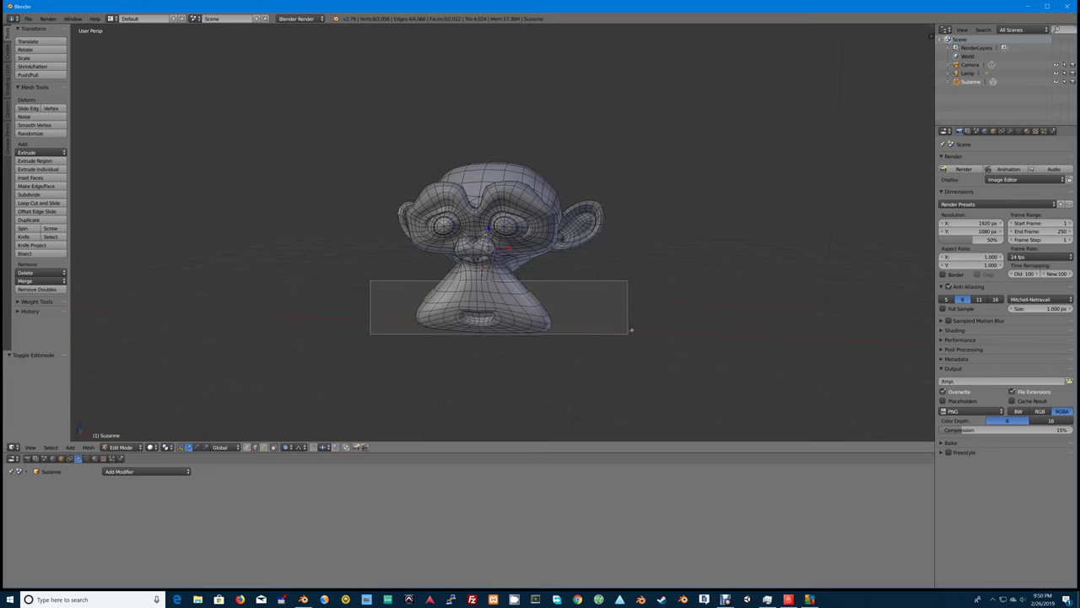
pyautogui.moveTo(632, 330); pyautogui.dragTo(631, 331, button='middle')
pyautogui.press('g')
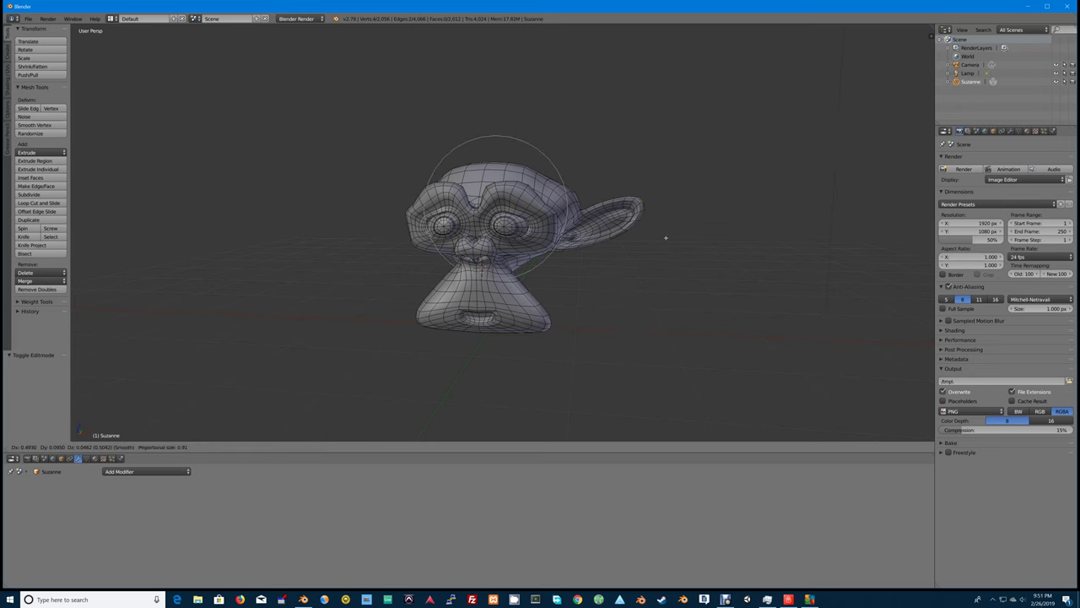
pyautogui.press('Escape')
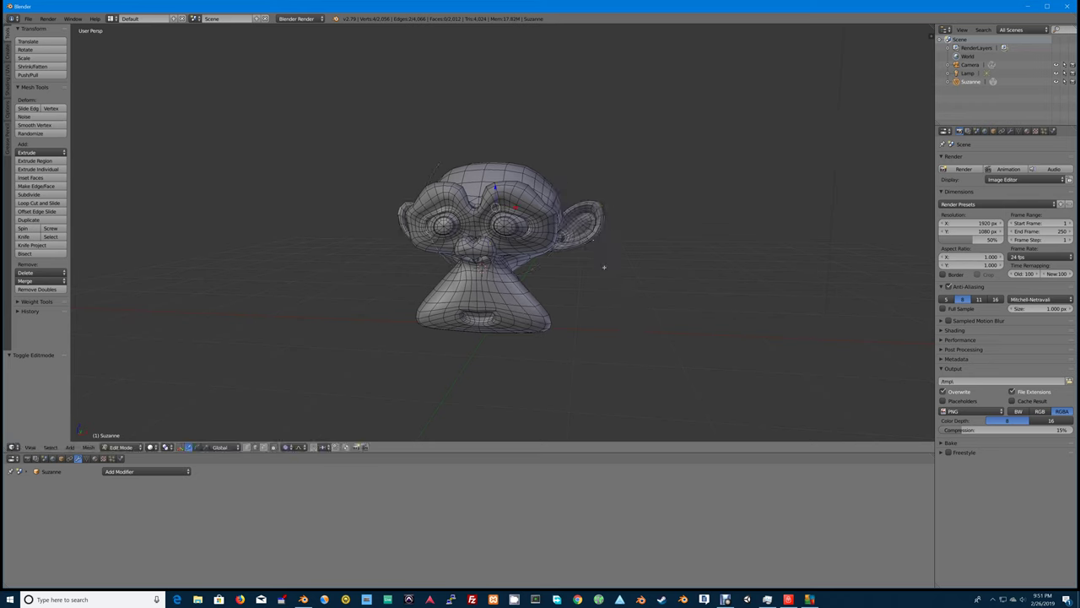
# Raise the ears 0.391 along Z, scale them about 1.134 wider, and view from the front.
pyautogui.press('g')
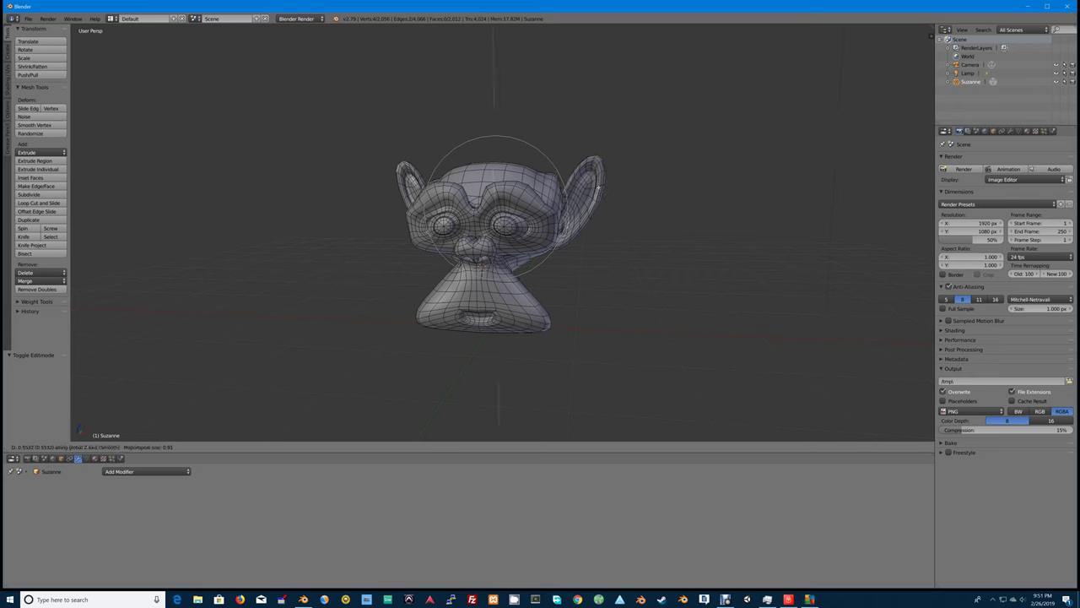
pyautogui.press('z')
pyautogui.click(607, 199)
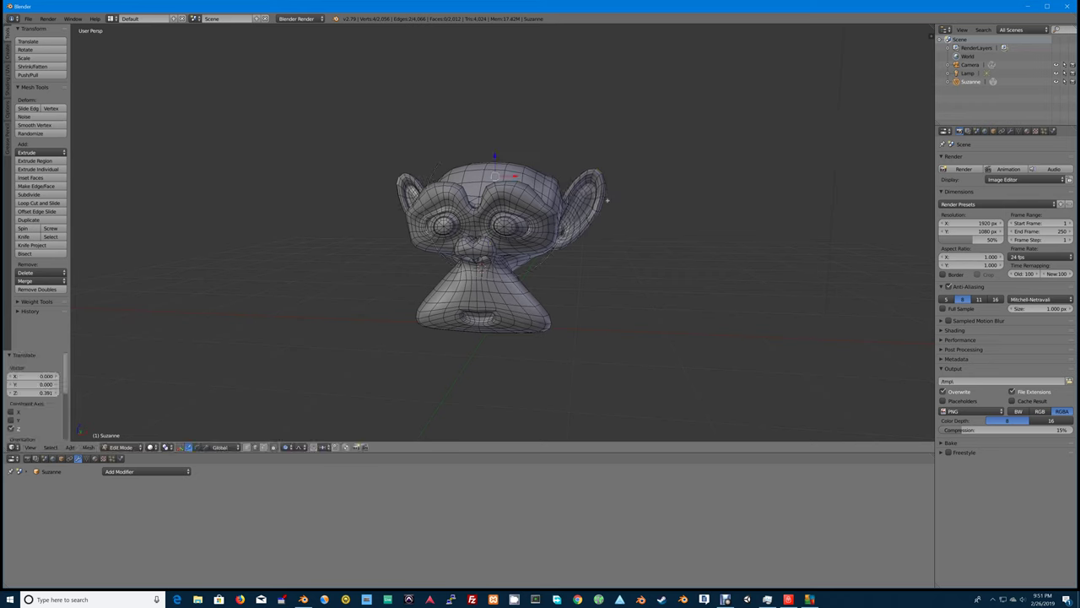
pyautogui.press('s')
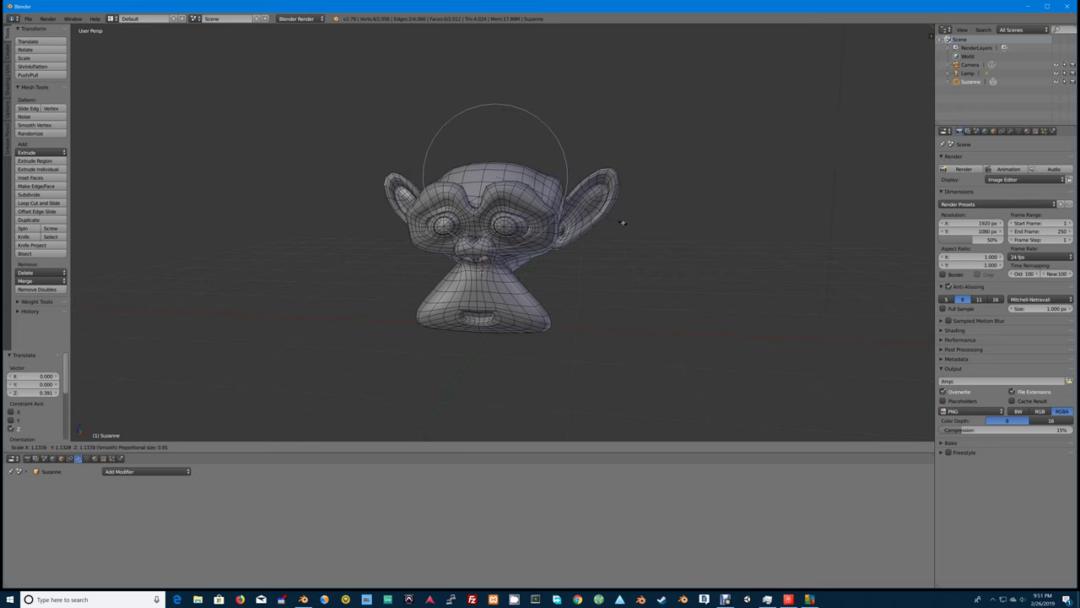
pyautogui.click(622, 223)
pyautogui.press('Tab')
pyautogui.moveTo(600, 234)
pyautogui.mouseDown(button='middle')
pyautogui.moveTo(633, 256)
pyautogui.moveTo(639, 244)
pyautogui.moveTo(619, 240)
pyautogui.mouseUp(button='middle')
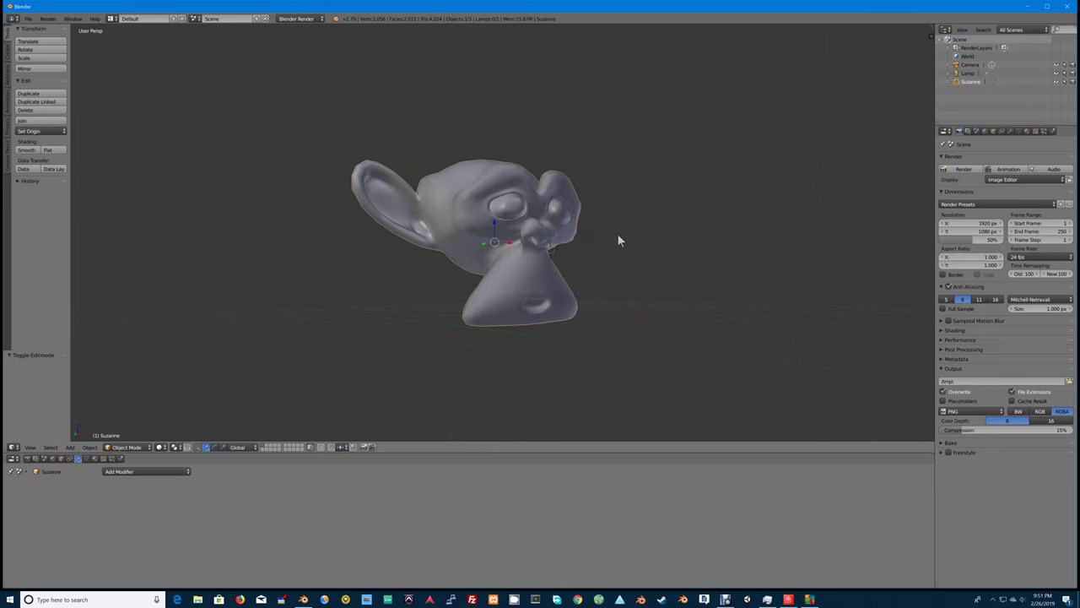
pyautogui.moveTo(651, 276); pyautogui.dragTo(621, 286, button='middle')
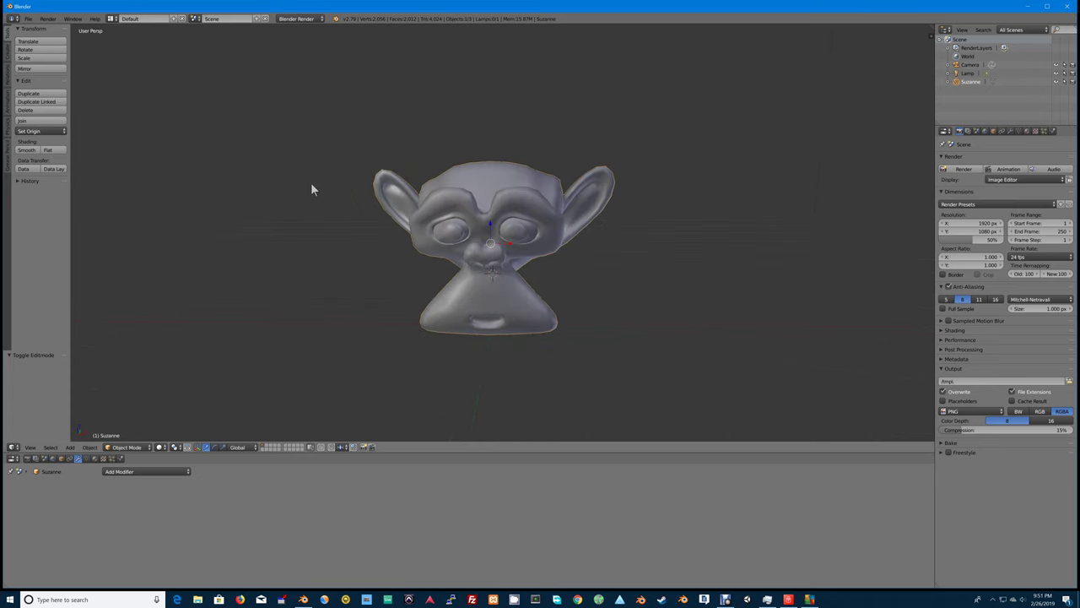
# Choose User Preferences from the File menu, opening the System settings.
pyautogui.click(28, 18)
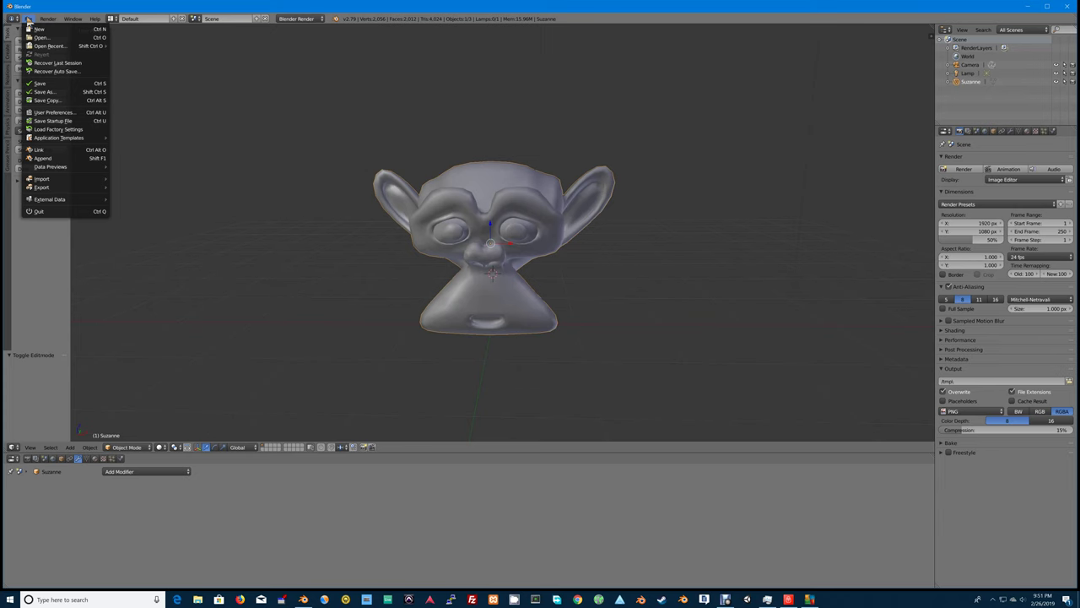
pyautogui.moveTo(64, 189)
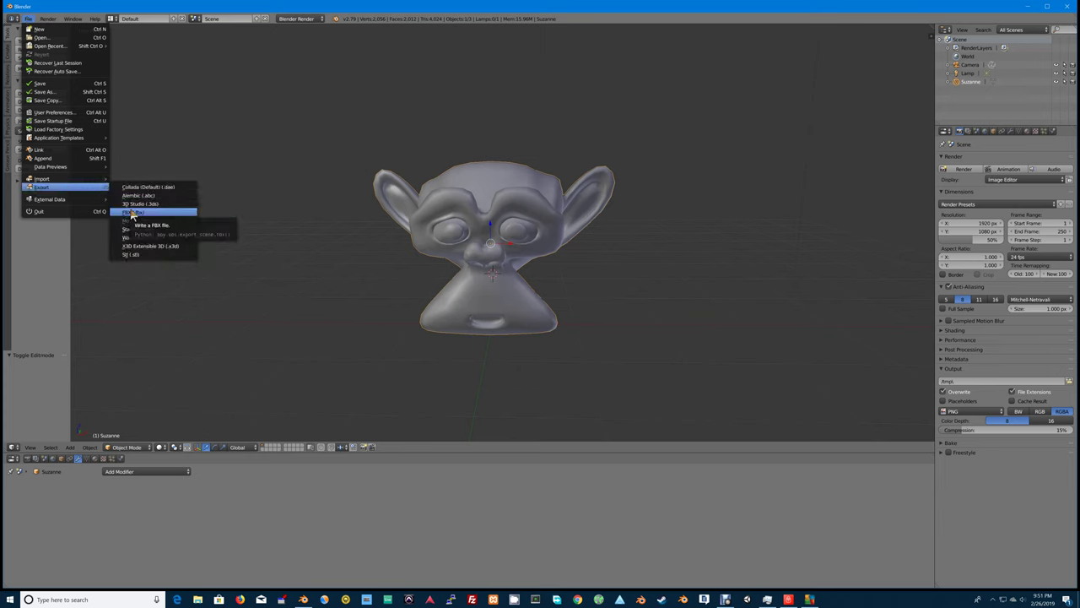
pyautogui.click(28, 19)
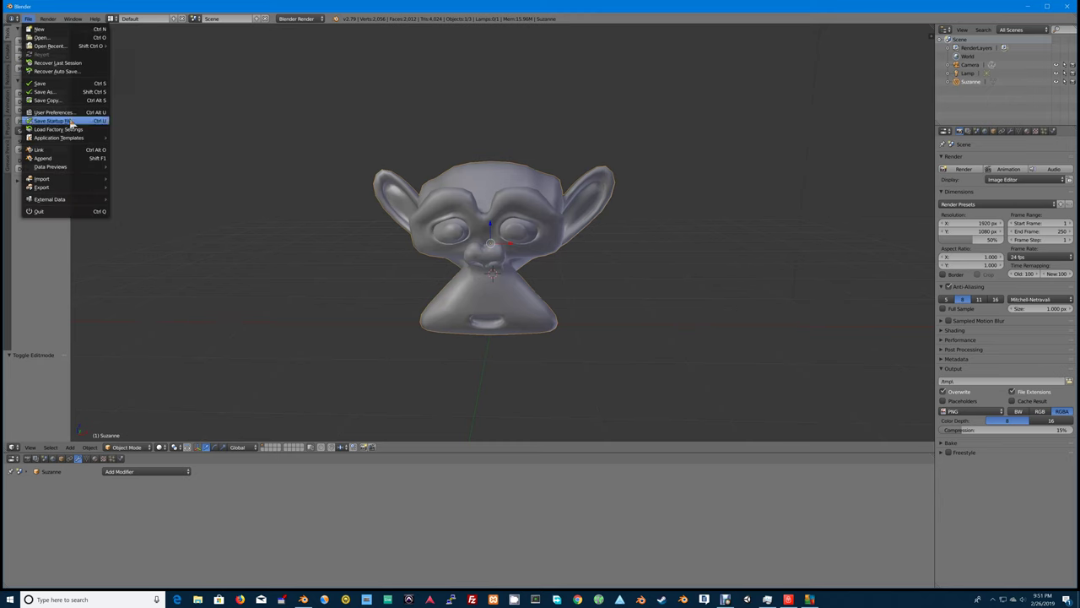
pyautogui.click(70, 112)
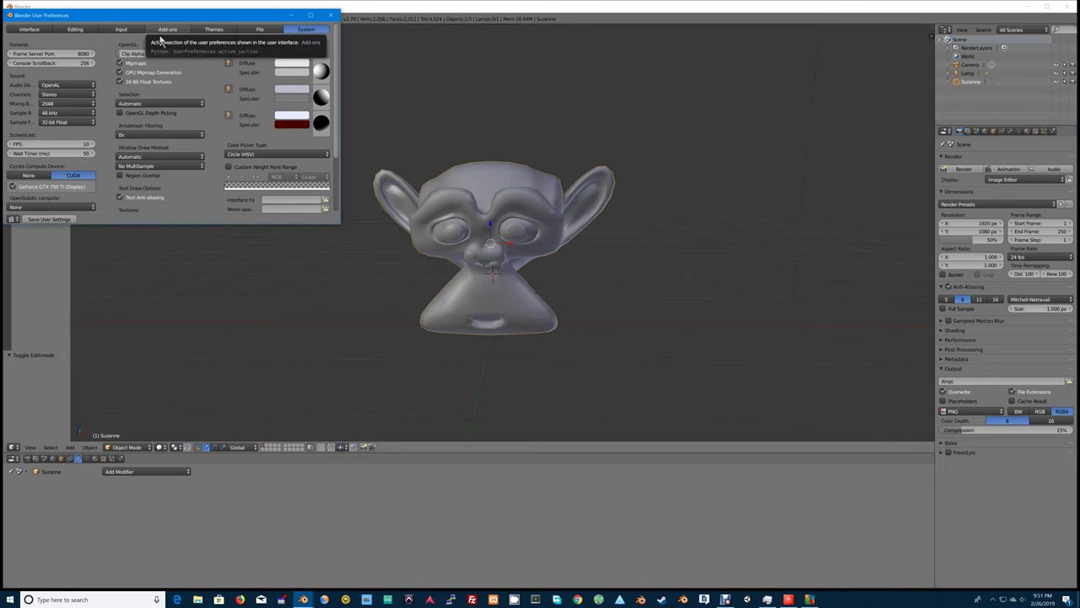
# Search the Add-ons list for 'fb', confirm Import-Export: FBX format is enabled, and close preferences.
pyautogui.click(165, 30)
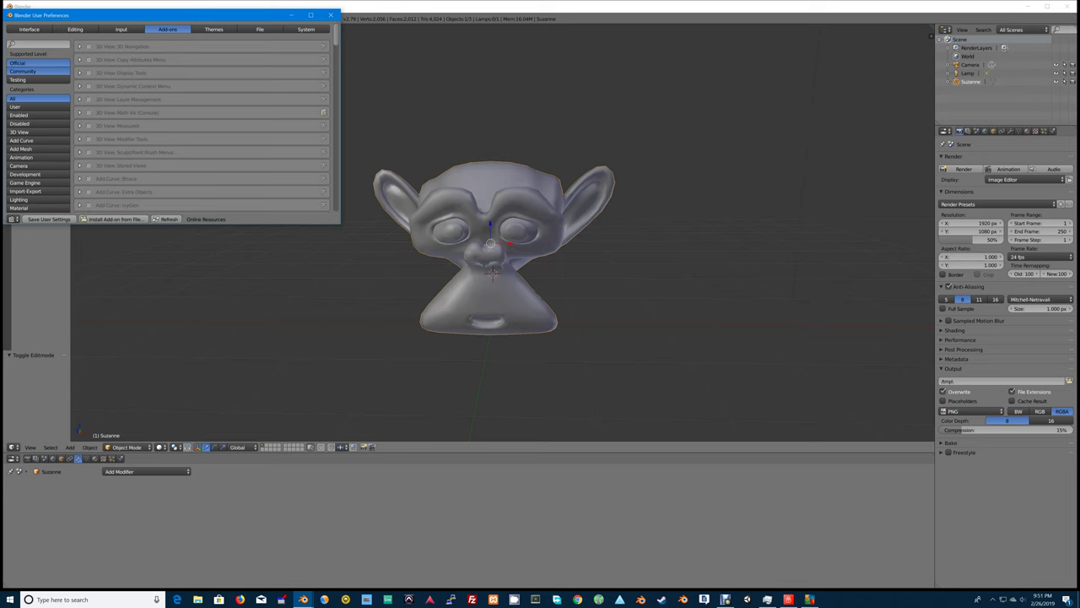
pyautogui.write('fbx')
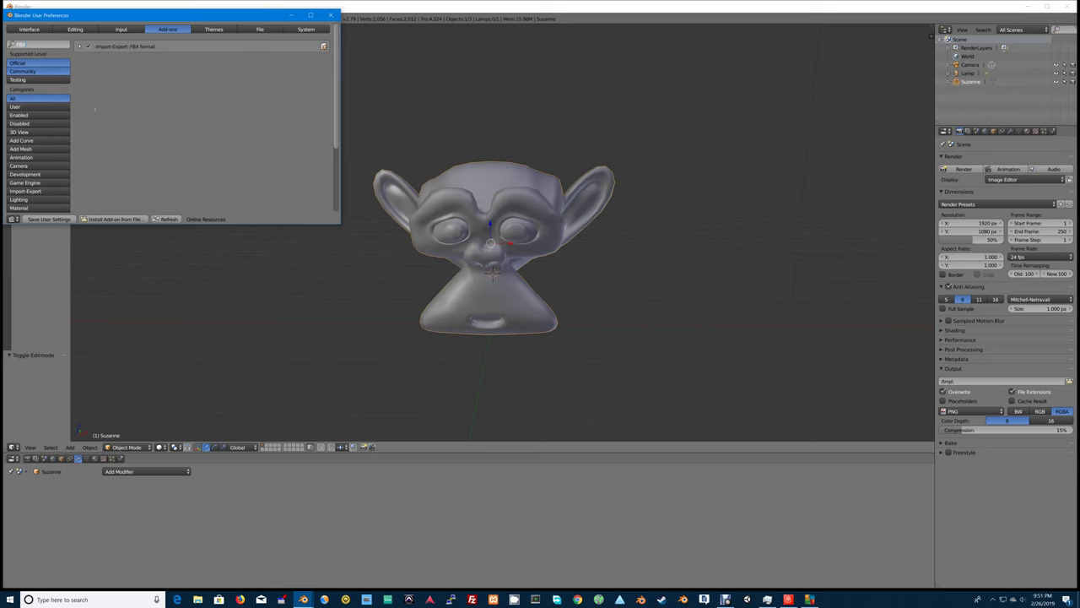
pyautogui.click(330, 15)
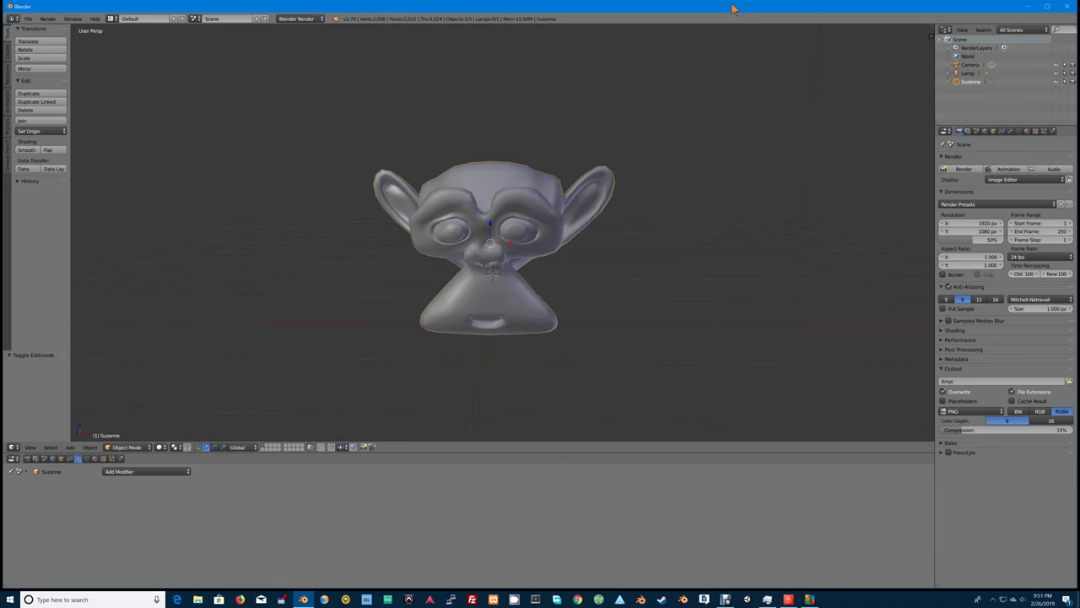
# Move the Blender window aside and dismiss Chrome's Restore pages prompt.
pyautogui.moveTo(732, 9); pyautogui.dragTo(756, 395)
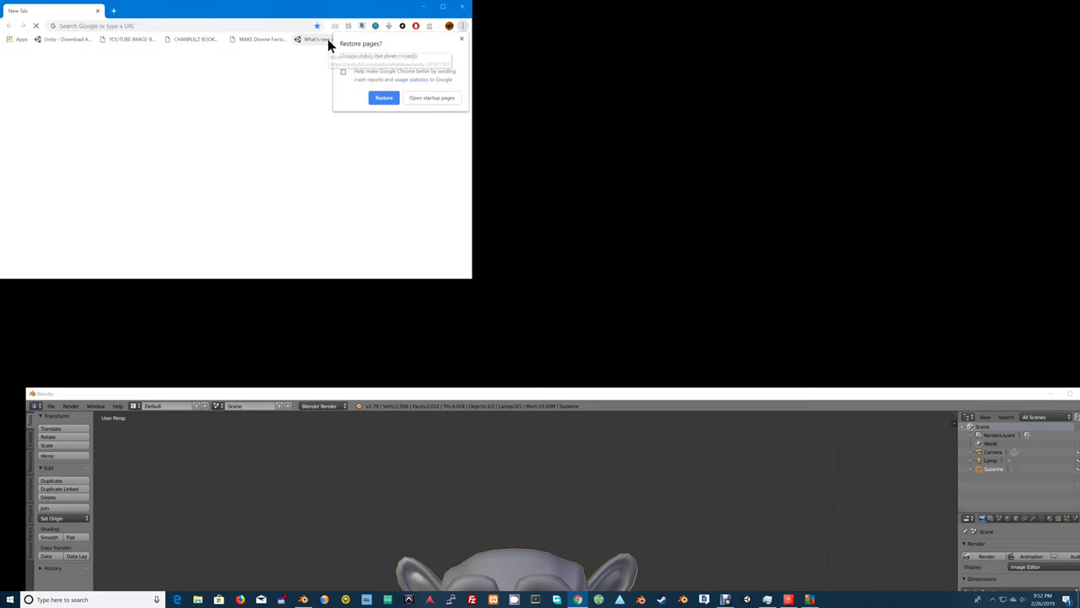
pyautogui.click(229, 27)
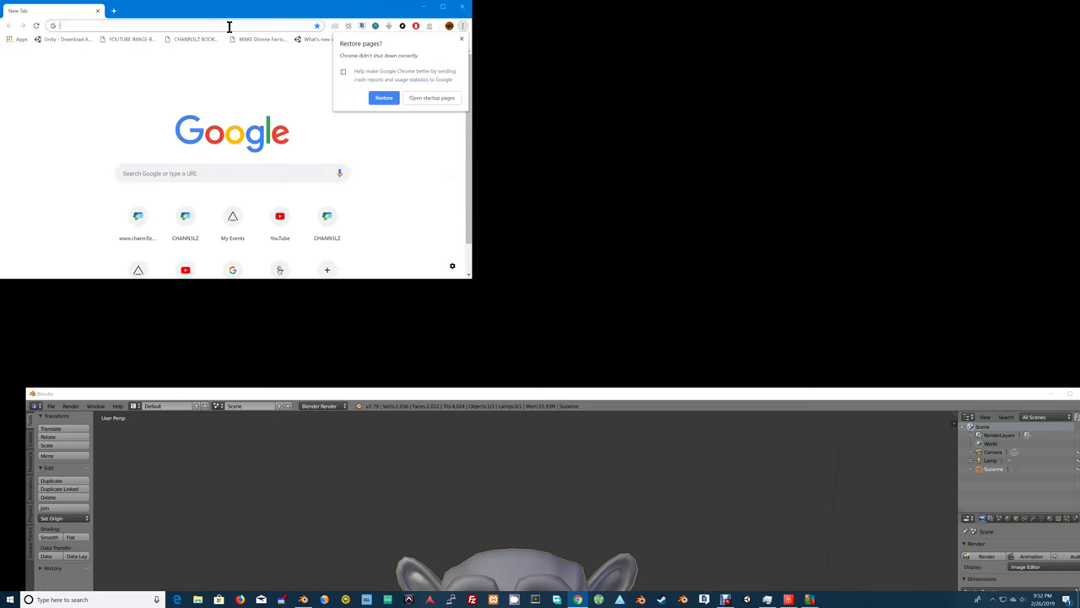
pyautogui.click(460, 38)
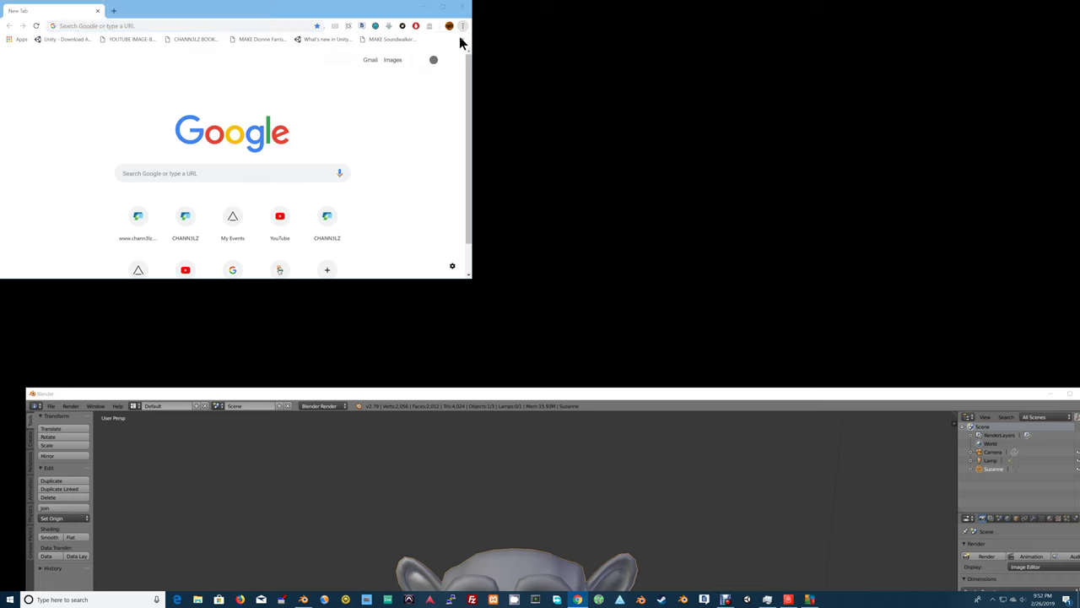
# Search Google for 'fbx blender export' and open the FBX Export from Blender result.
pyautogui.click(242, 25)
pyautogui.write('fbx')
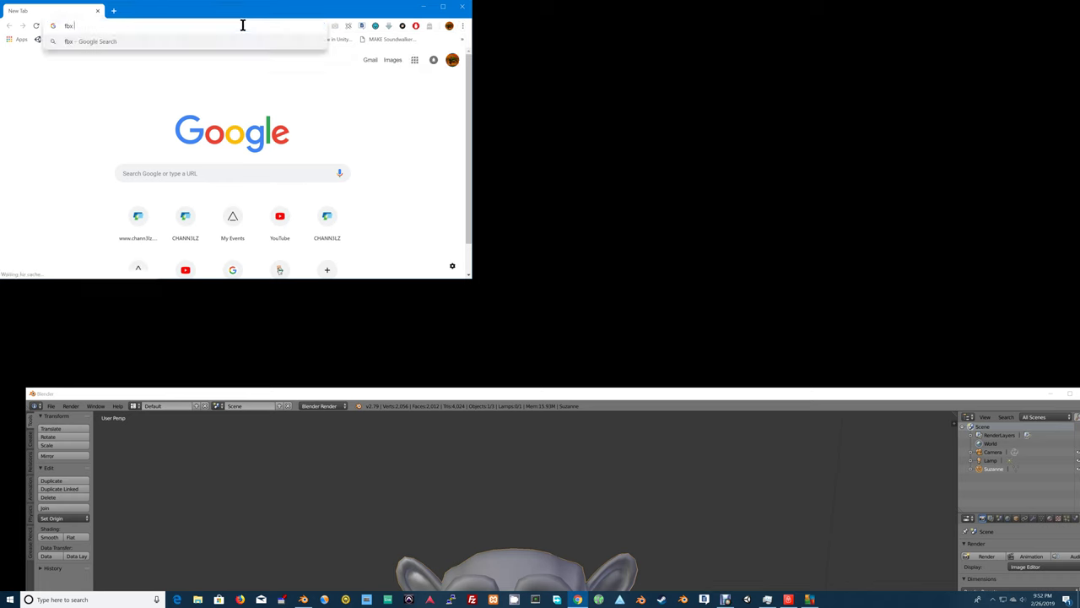
pyautogui.write(' blender export')
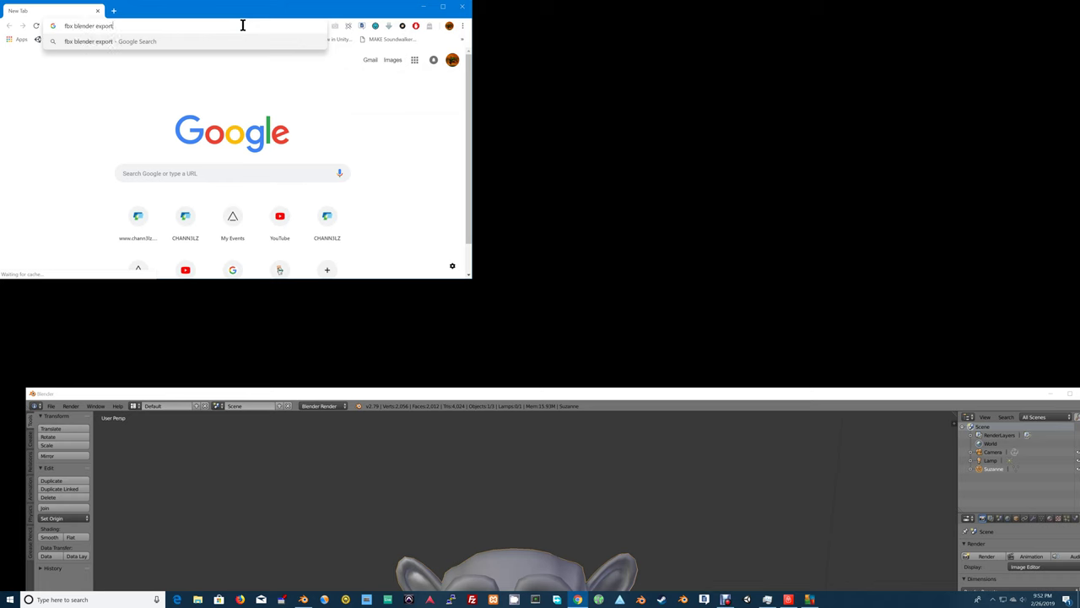
pyautogui.press('Return')
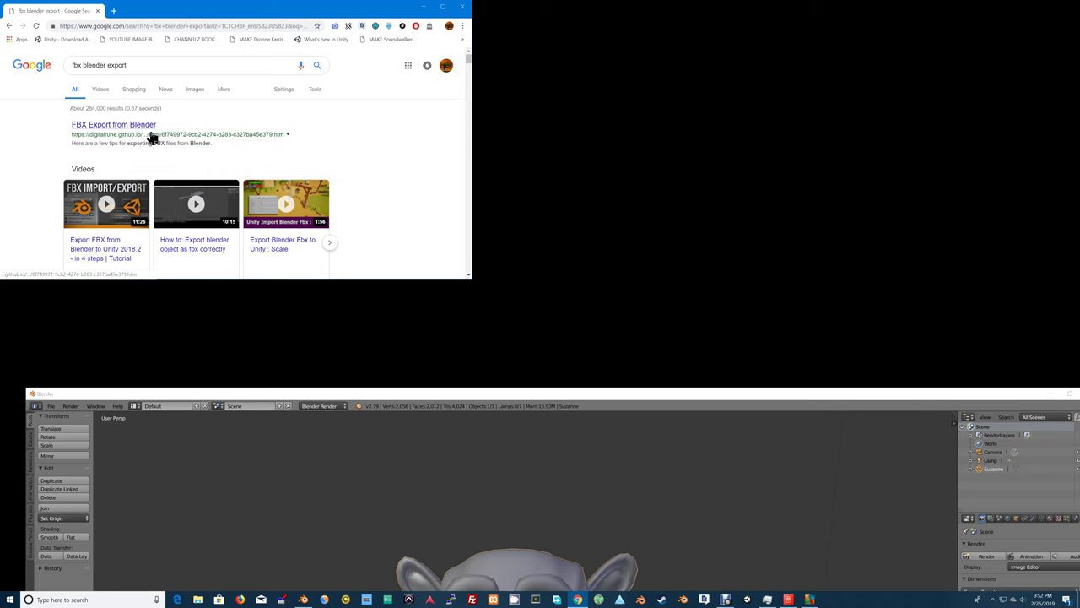
pyautogui.click(143, 126)
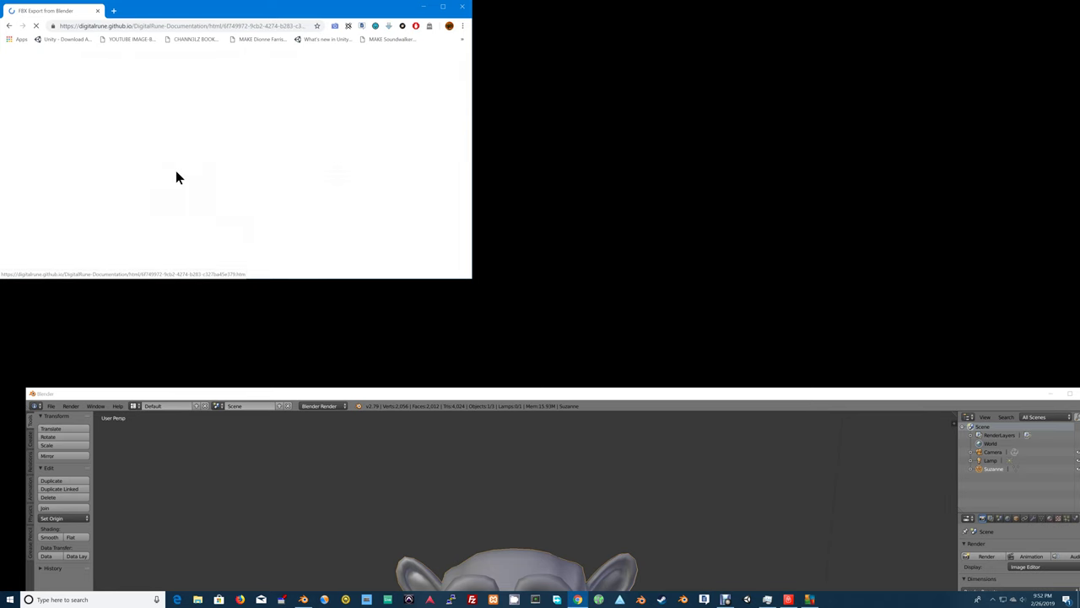
# Jump to the article's FBX export section and open the Blender FBX Add-on manual link.
pyautogui.scroll(-5, 218, 188)
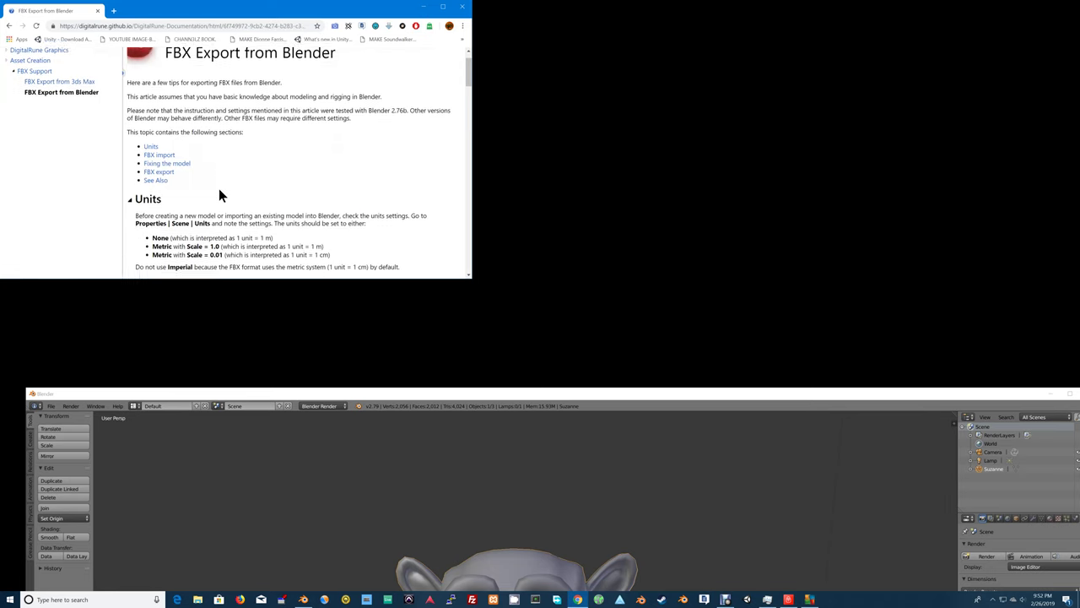
pyautogui.scroll(6, 218, 183)
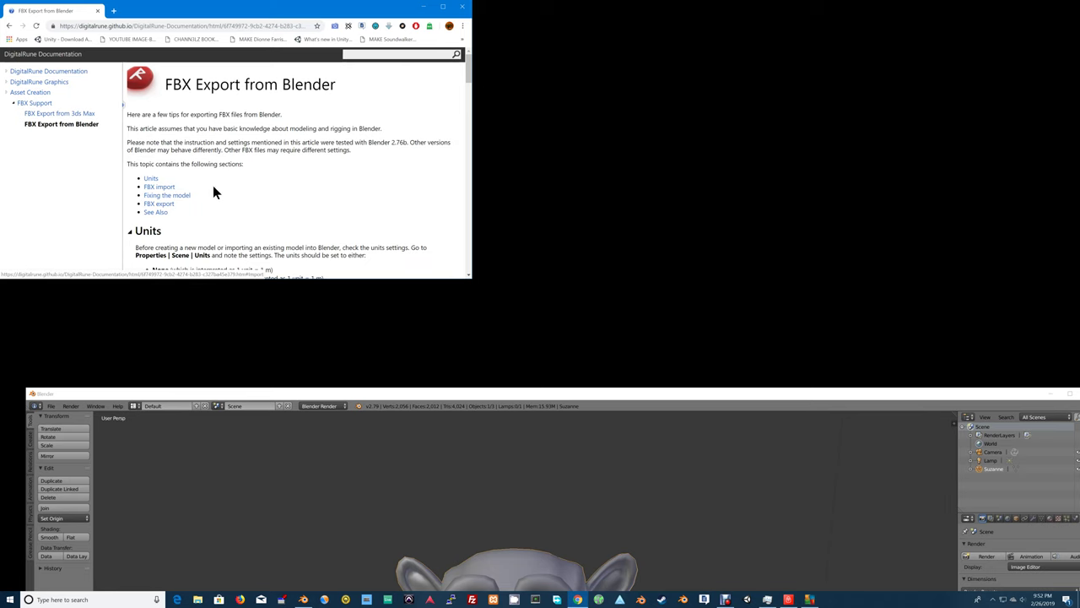
pyautogui.scroll(-1, 245, 186)
pyautogui.scroll(-10, 245, 192)
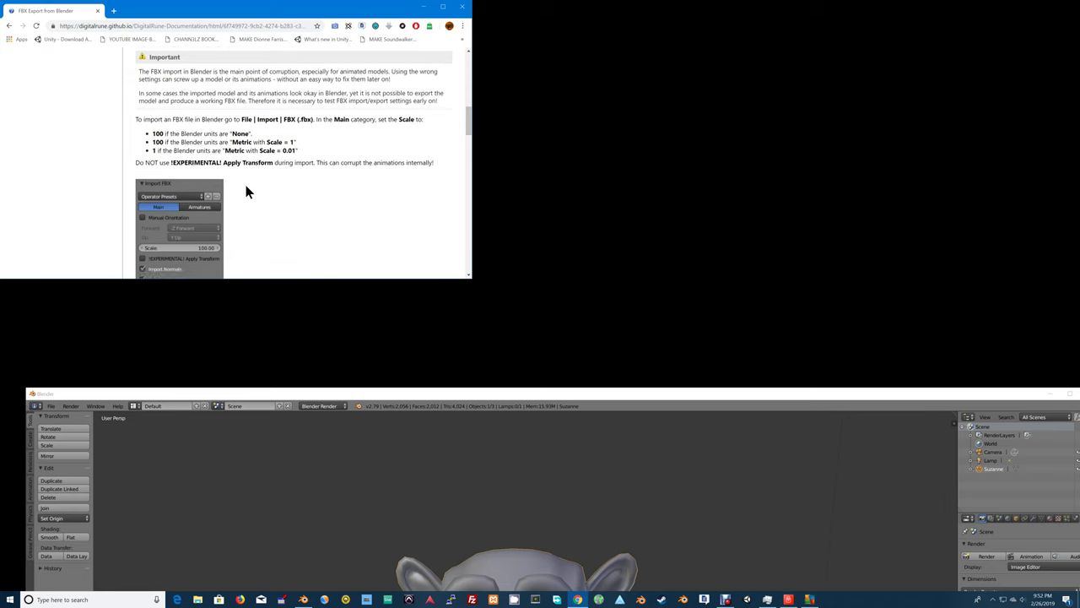
pyautogui.scroll(-3, 246, 186)
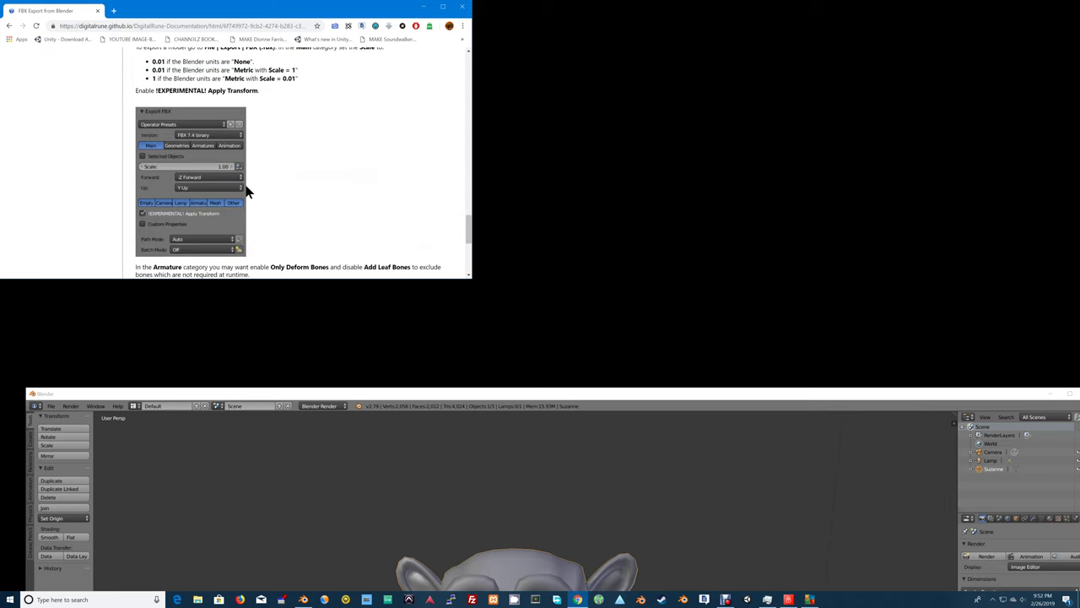
pyautogui.scroll(3, 246, 185)
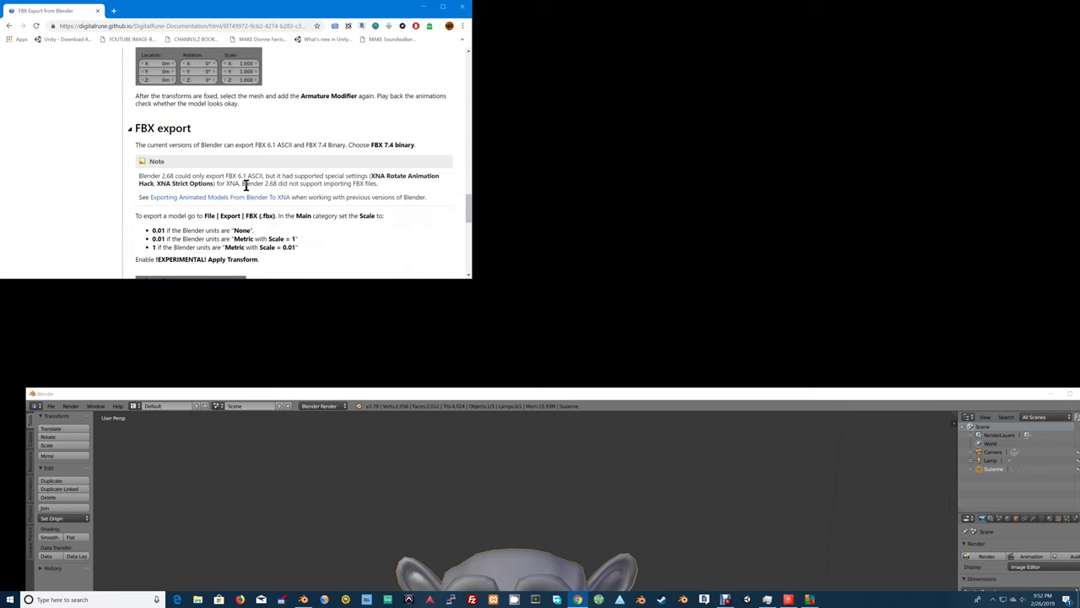
pyautogui.scroll(10, 245, 187)
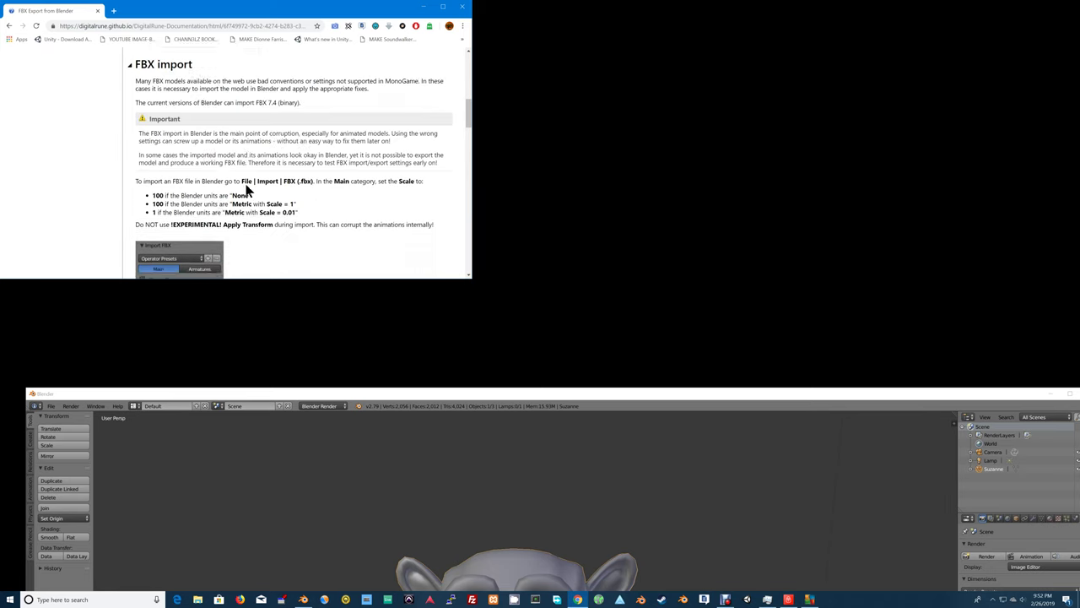
pyautogui.scroll(5, 245, 189)
pyautogui.scroll(3, 246, 189)
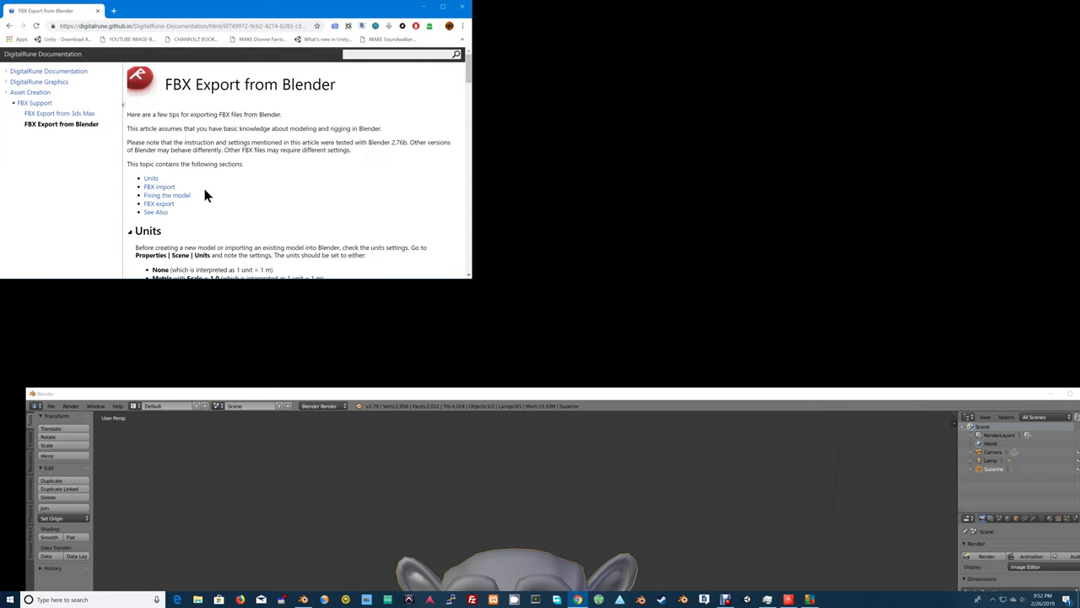
pyautogui.click(162, 204)
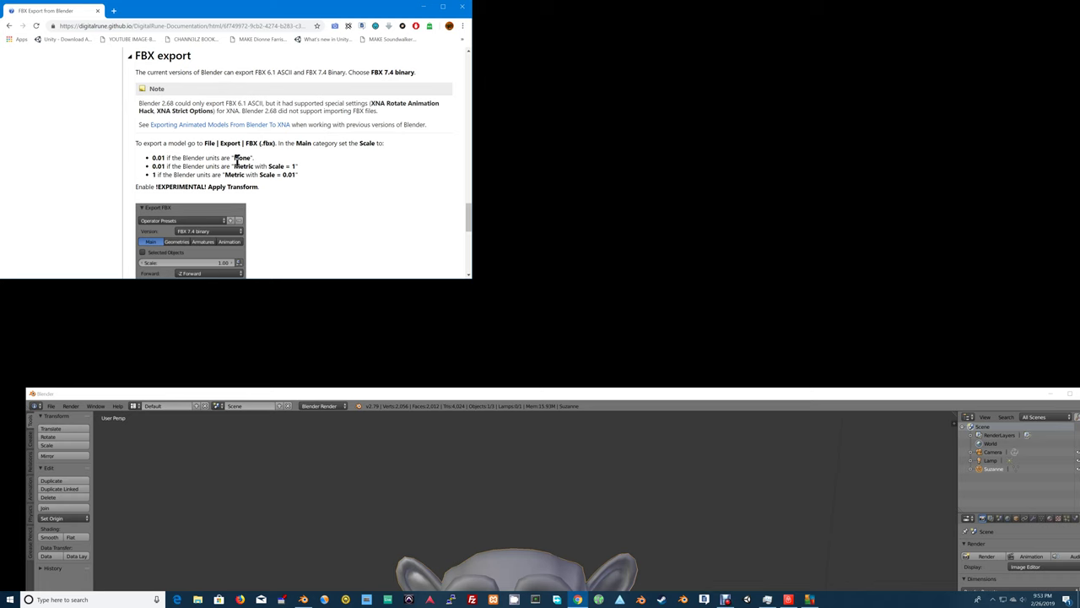
pyautogui.scroll(-10, 237, 159)
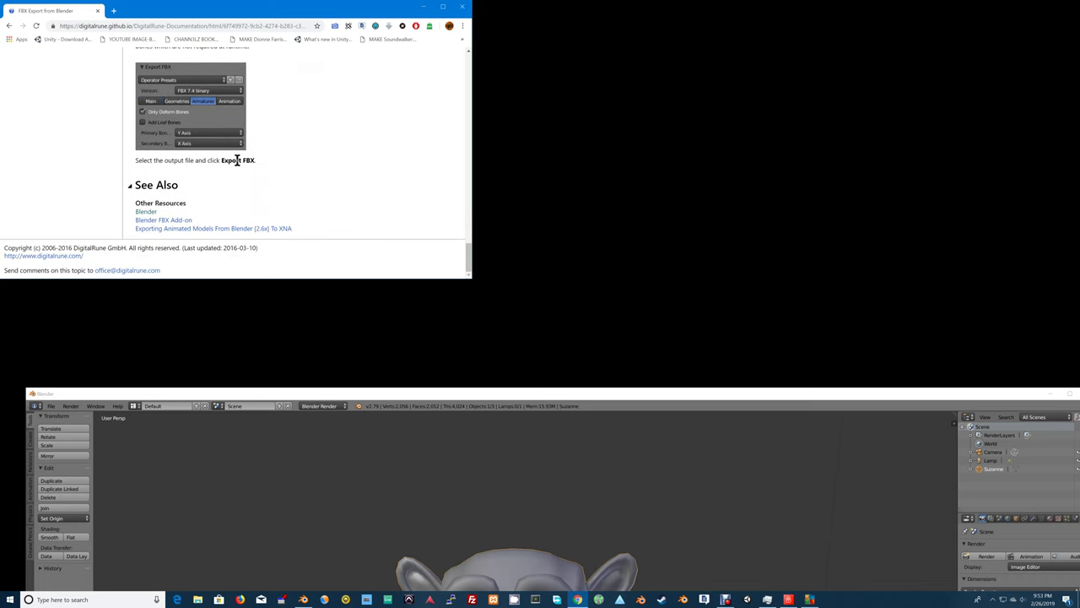
pyautogui.click(179, 221)
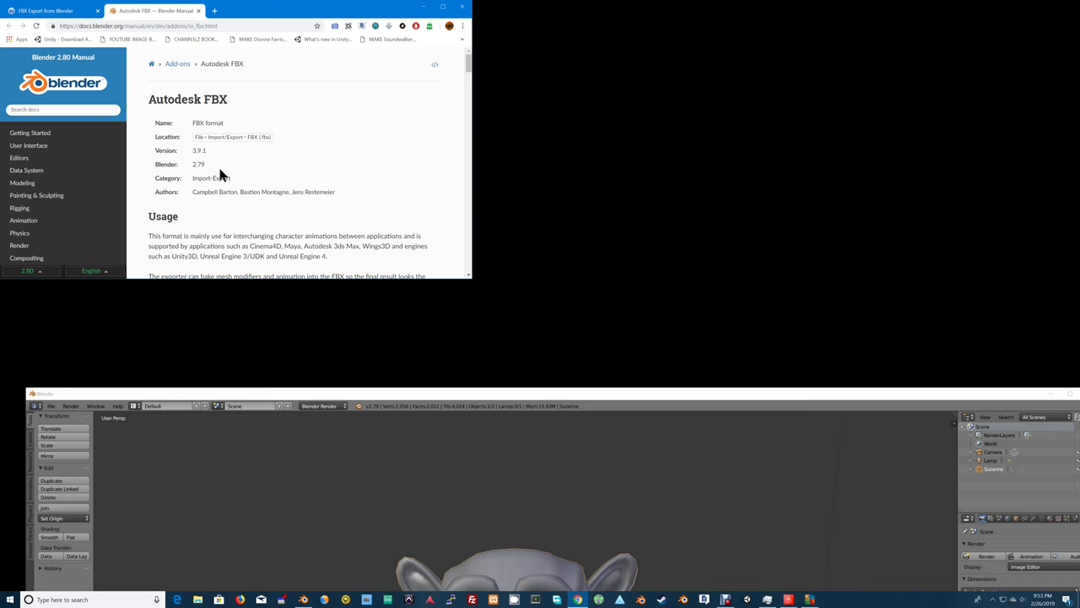
# Skim the Blender manual's Autodesk FBX page, then close that tab.
pyautogui.scroll(-3, 220, 172)
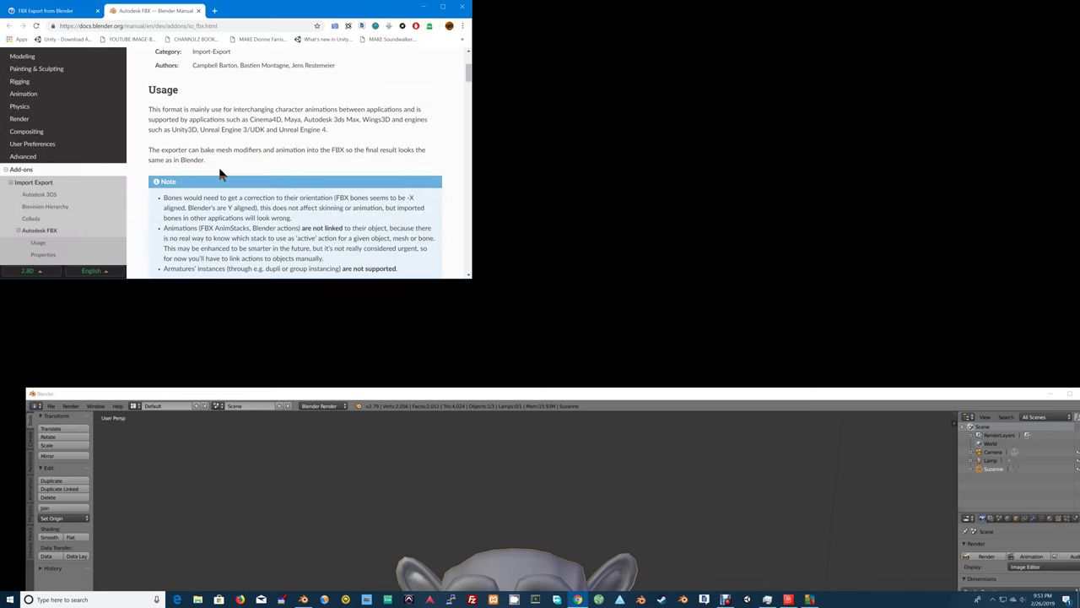
pyautogui.scroll(3, 221, 174)
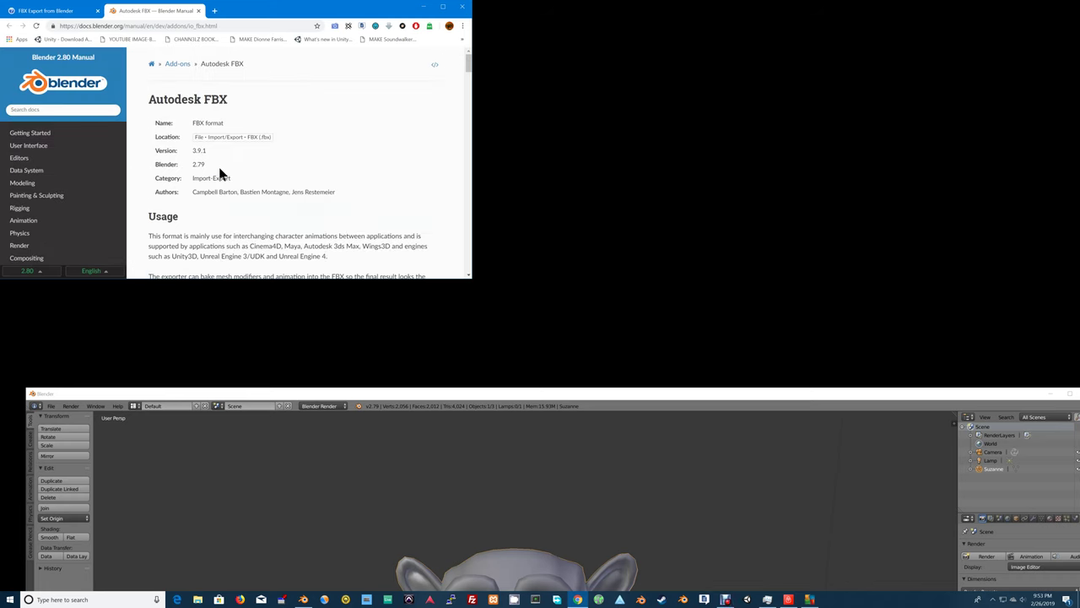
pyautogui.scroll(-10, 218, 171)
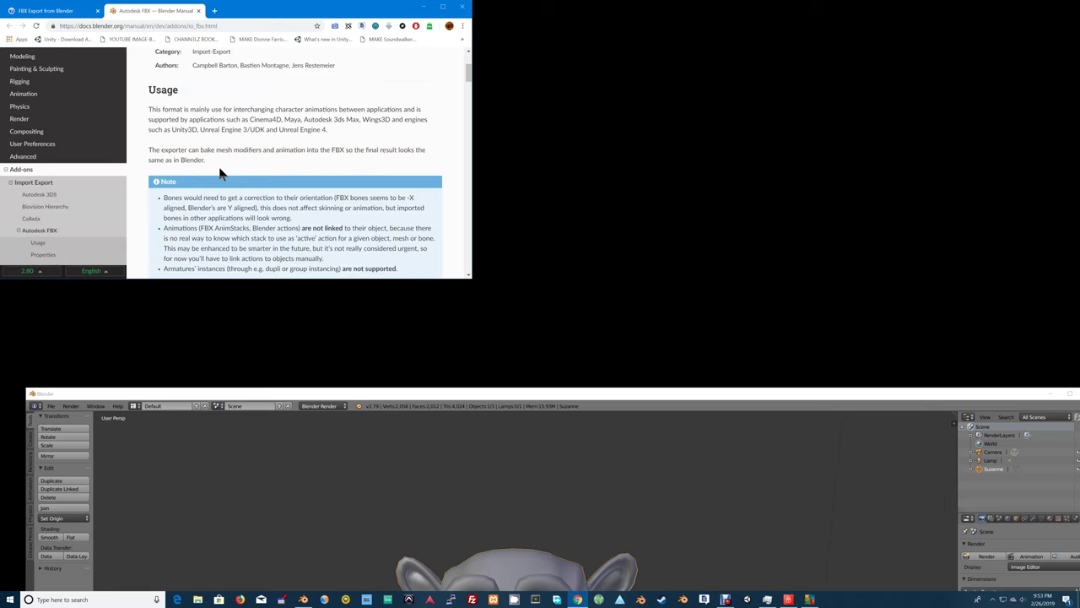
pyautogui.scroll(-15, 219, 169)
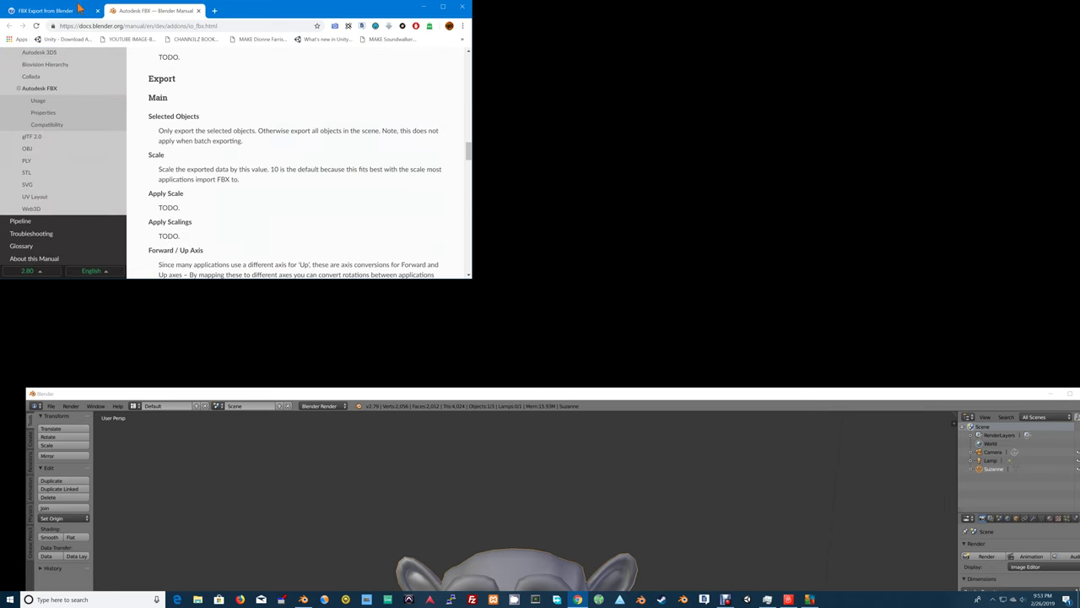
pyautogui.middleClick(170, 12)
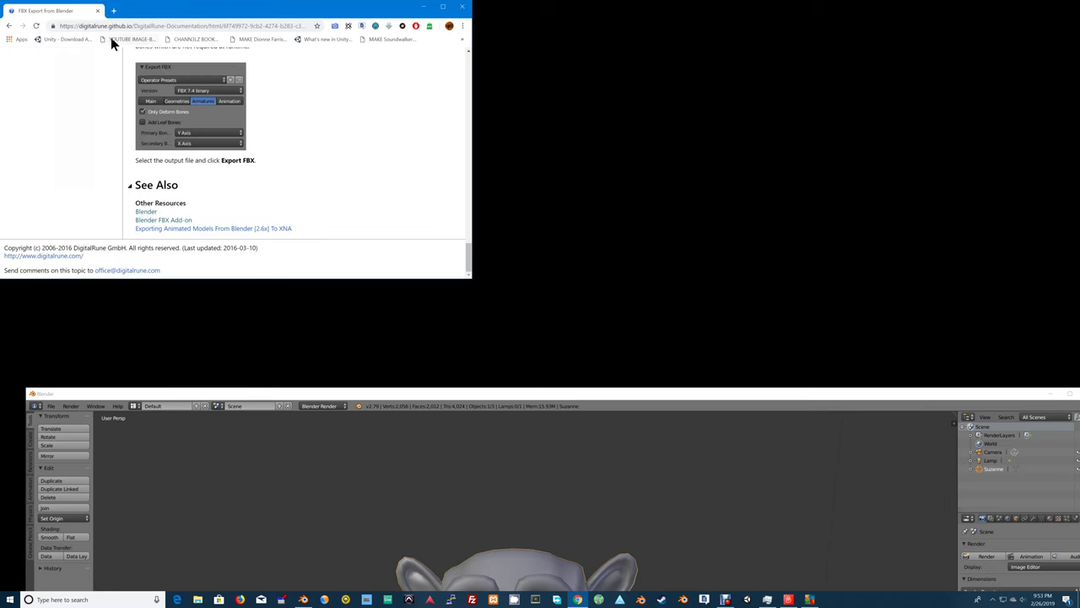
# Go back to the 'fbx blender export' search results and minimise Chrome.
pyautogui.click(10, 26)
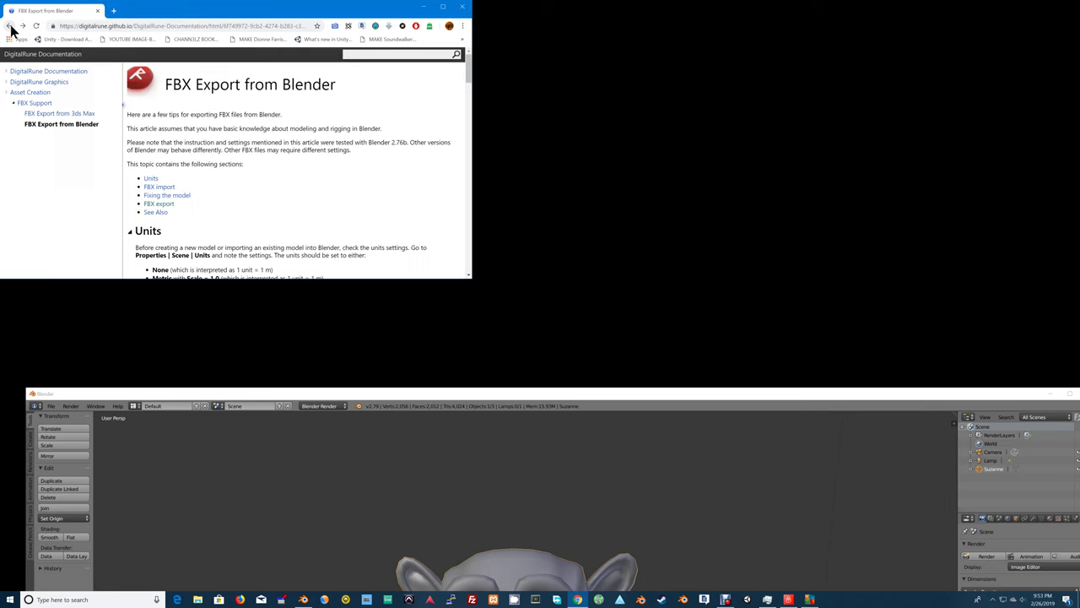
pyautogui.click(10, 26)
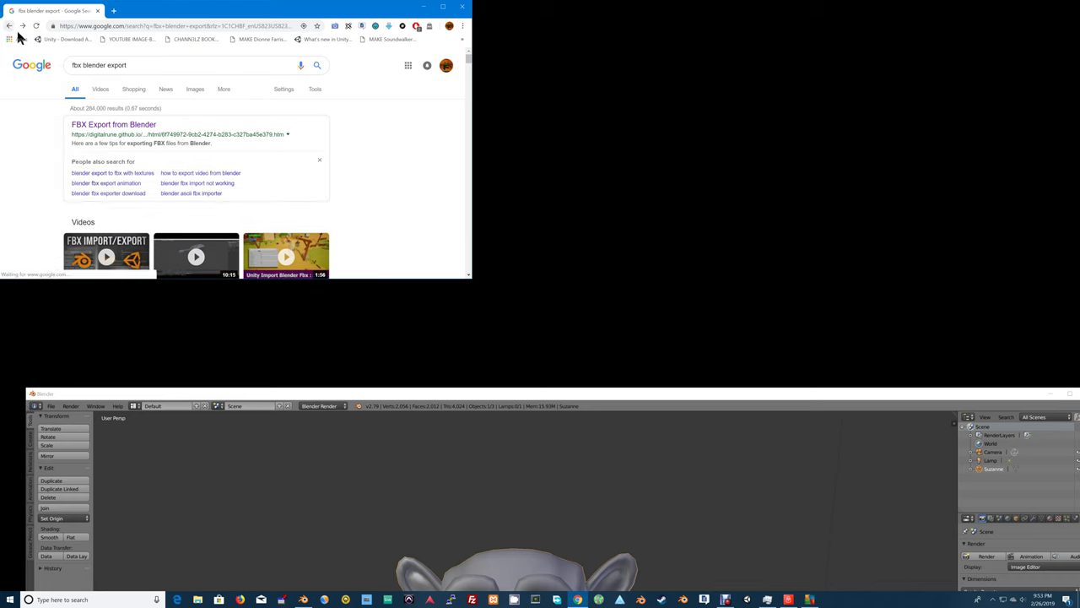
pyautogui.scroll(-3, 195, 169)
pyautogui.scroll(-4, 82, 160)
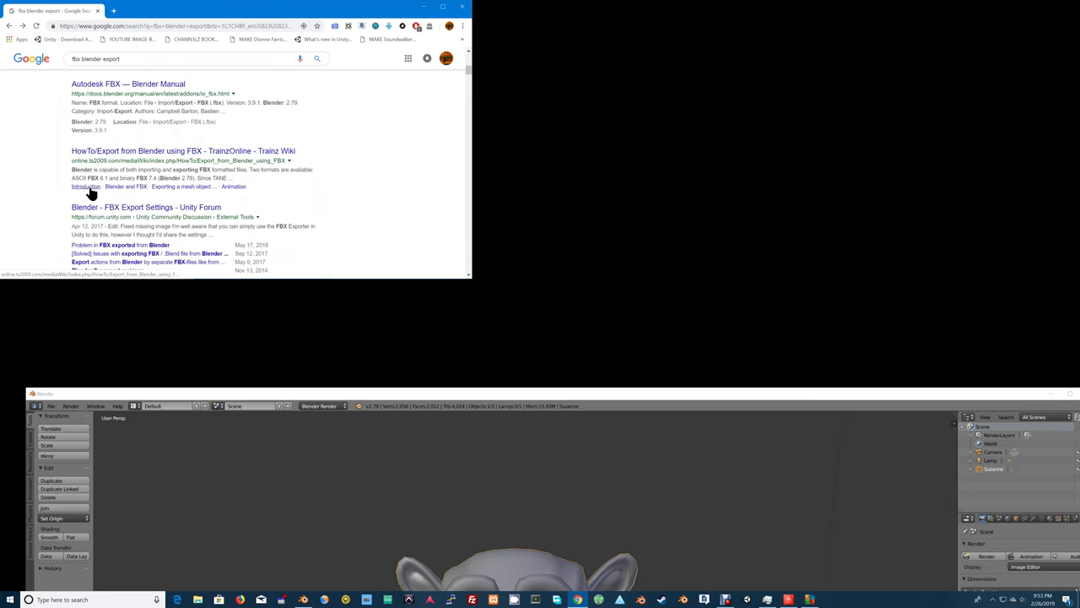
pyautogui.click(461, 7)
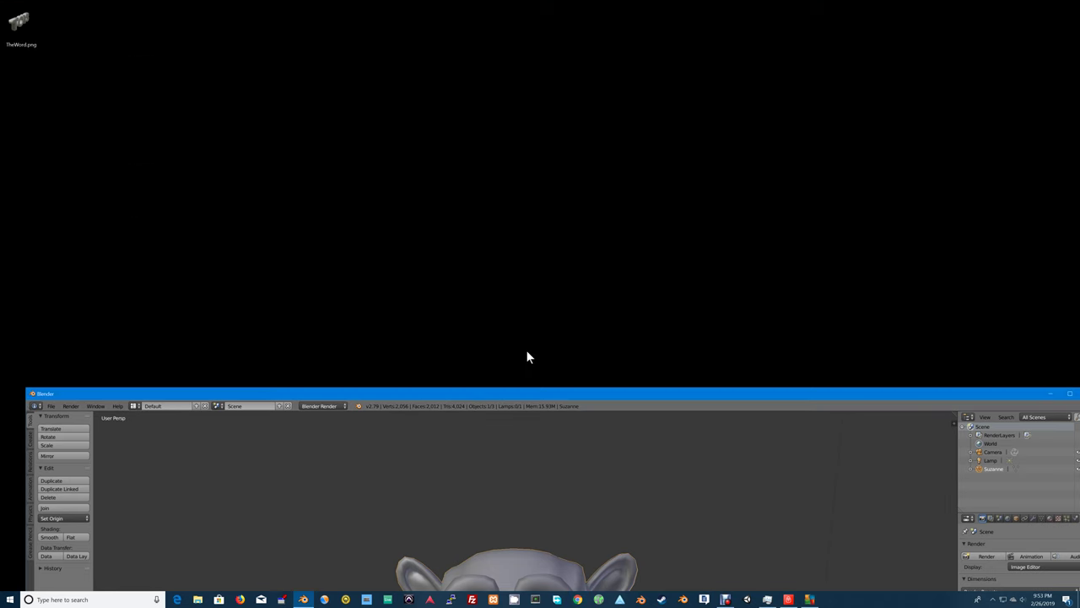
# Maximise Blender and start an FBX (.fbx) export from the File > Export menu.
pyautogui.moveTo(517, 396); pyautogui.dragTo(492, 4)
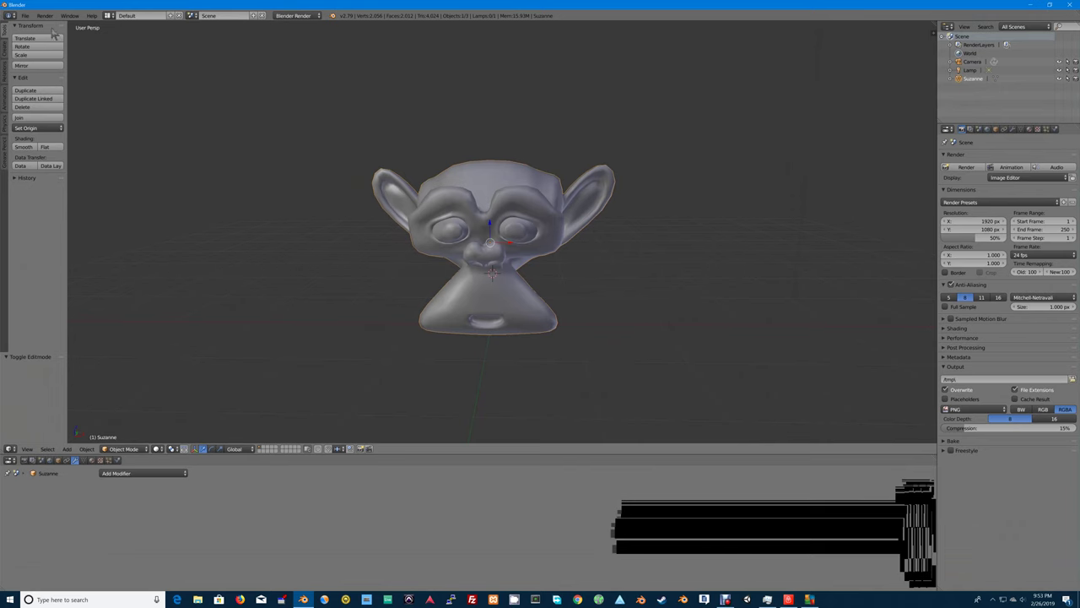
pyautogui.click(26, 16)
pyautogui.moveTo(46, 188)
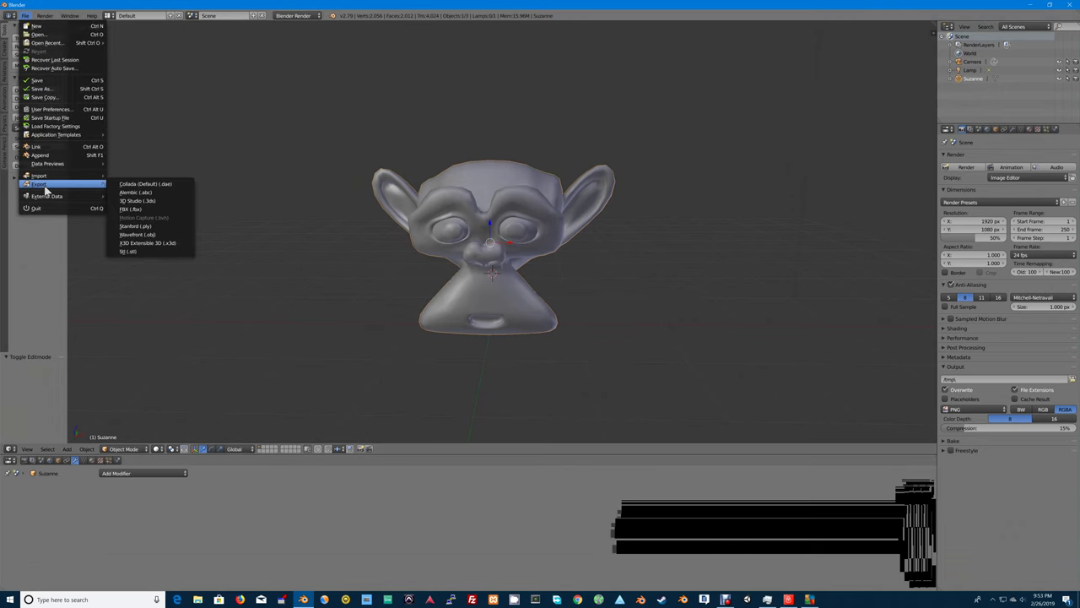
pyautogui.click(150, 211)
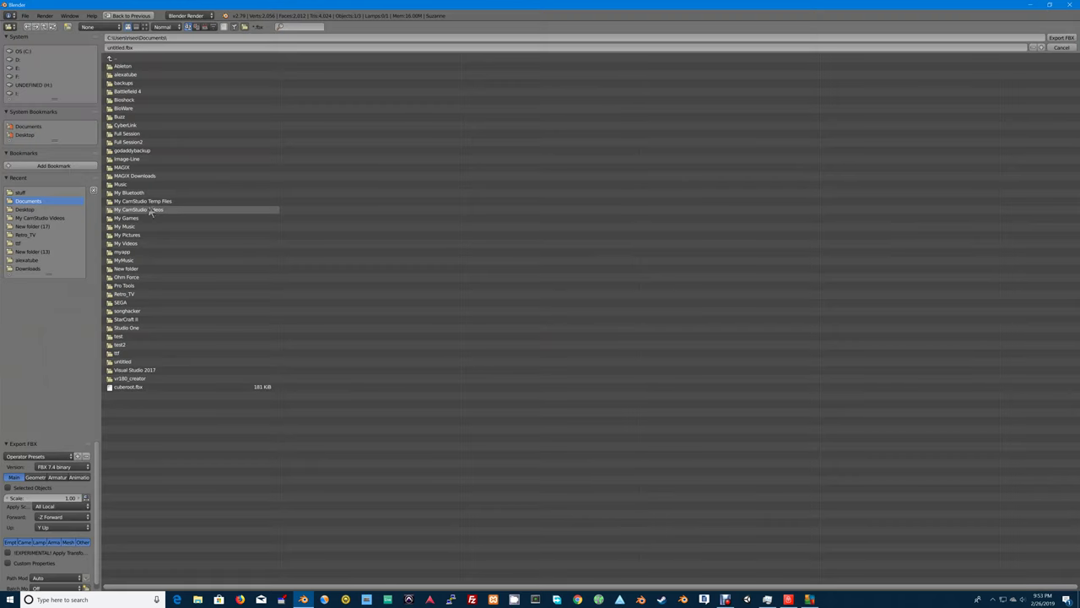
# Export the model to the Desktop as suzanne3.fbx.
pyautogui.click(45, 136)
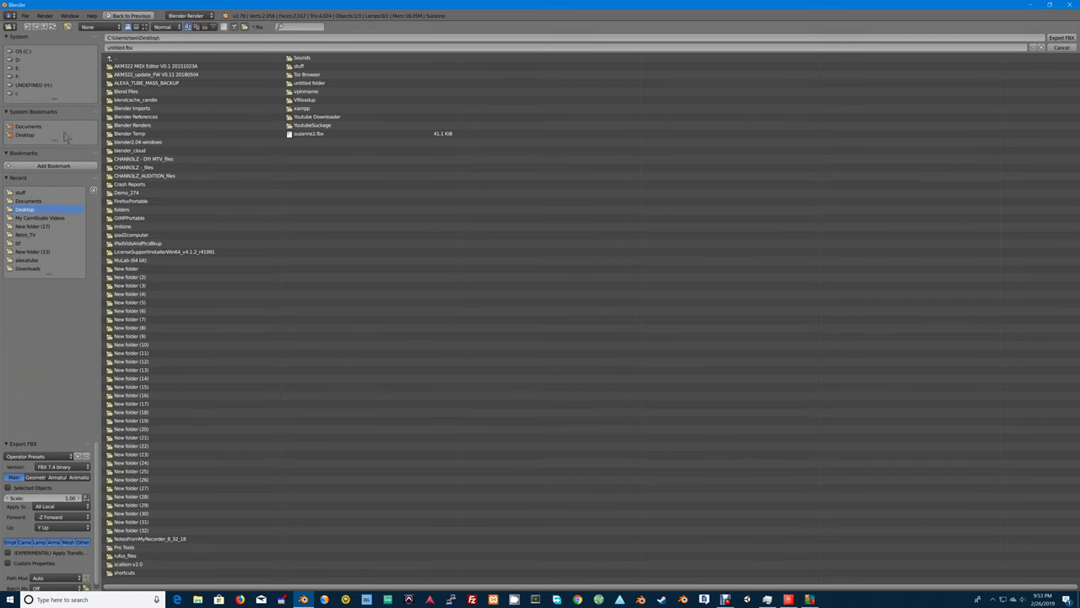
pyautogui.click(258, 48)
pyautogui.press('Escape')
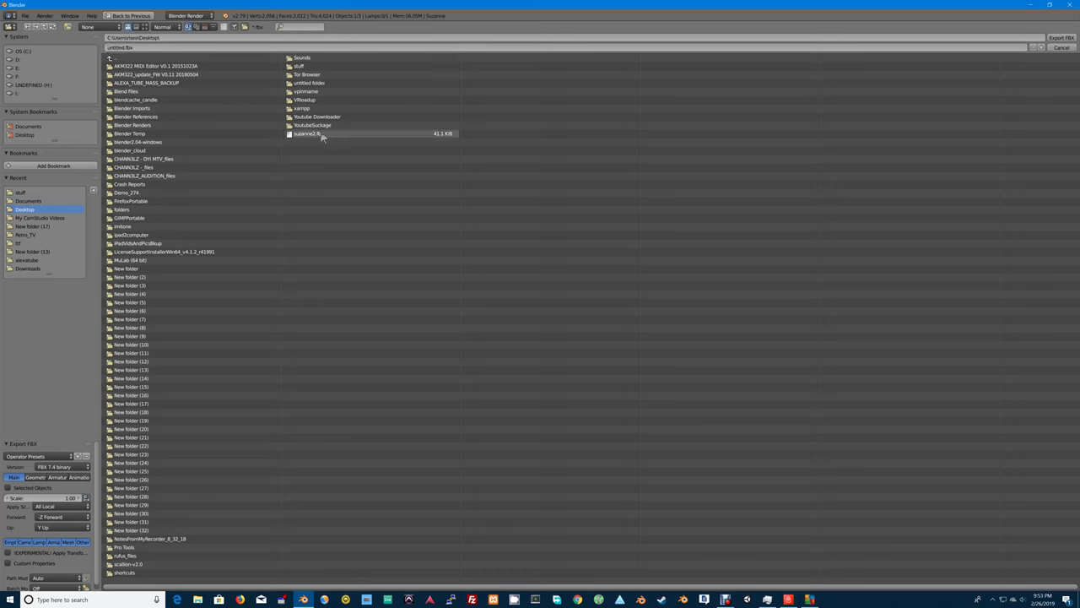
pyautogui.click(302, 136)
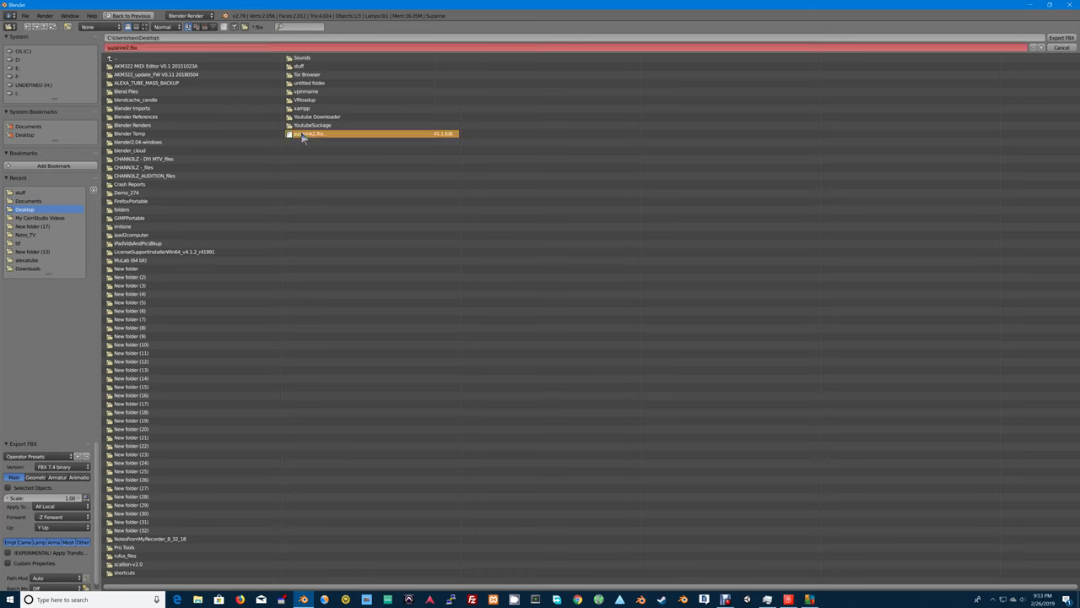
pyautogui.click(133, 48)
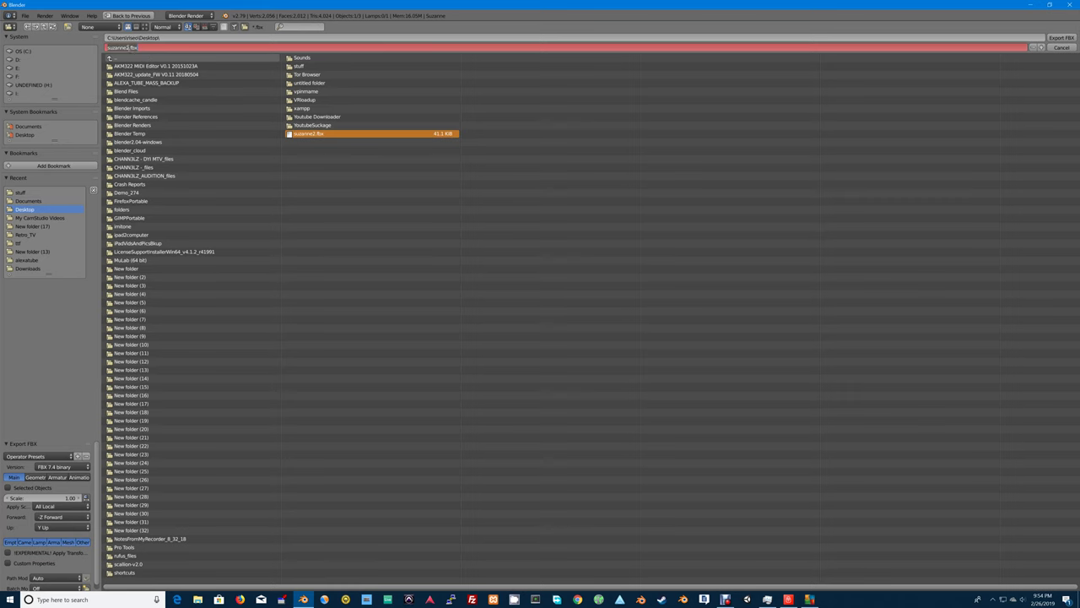
pyautogui.click(118, 48)
pyautogui.press('Return')
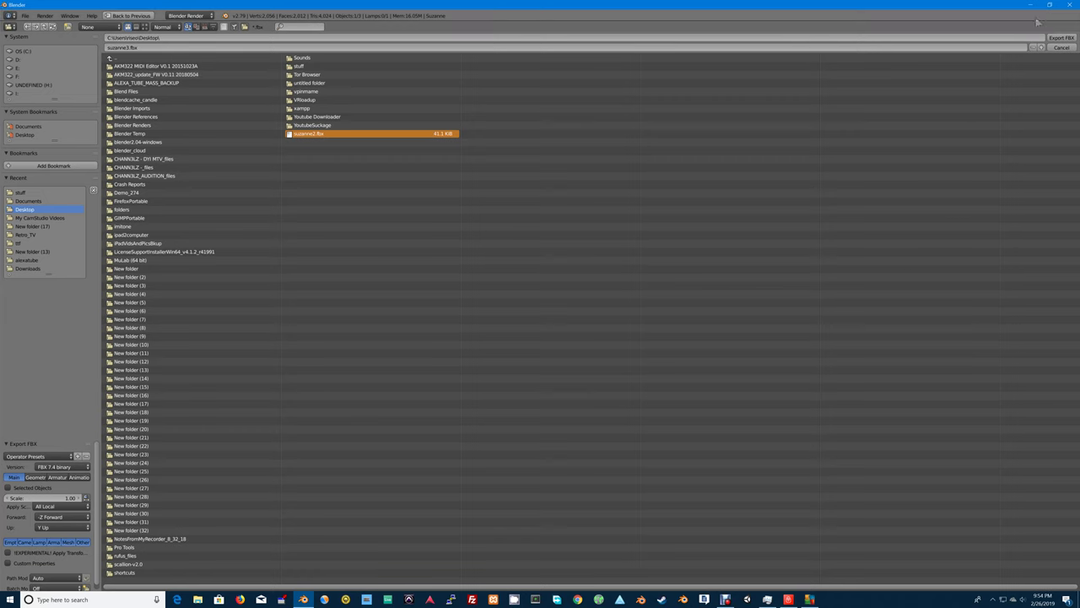
pyautogui.click(1060, 37)
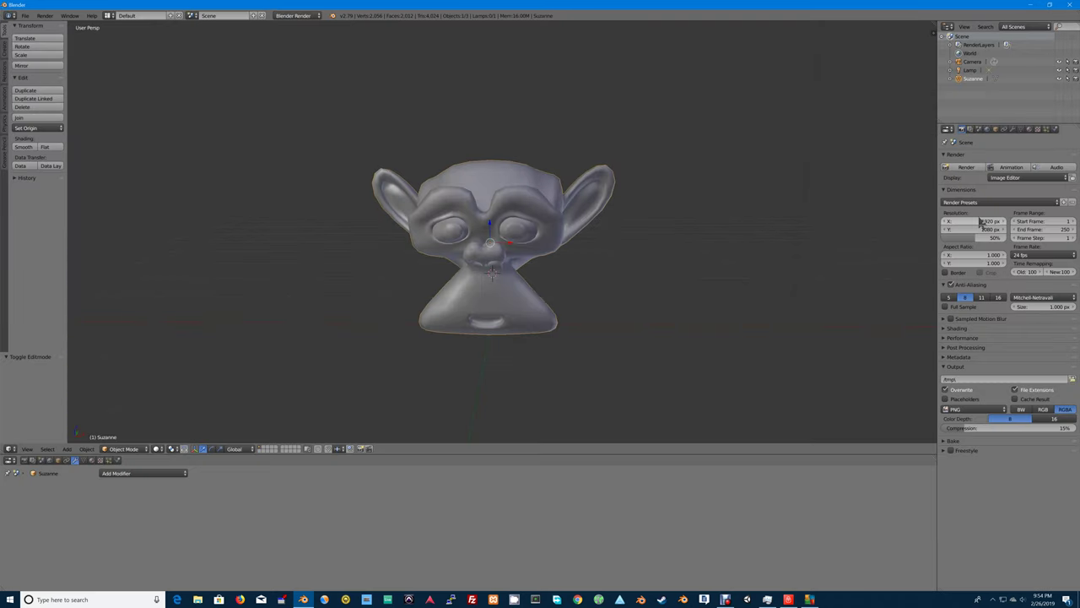
# Quit Blender, discarding unsaved changes.
pyautogui.click(1073, 5)
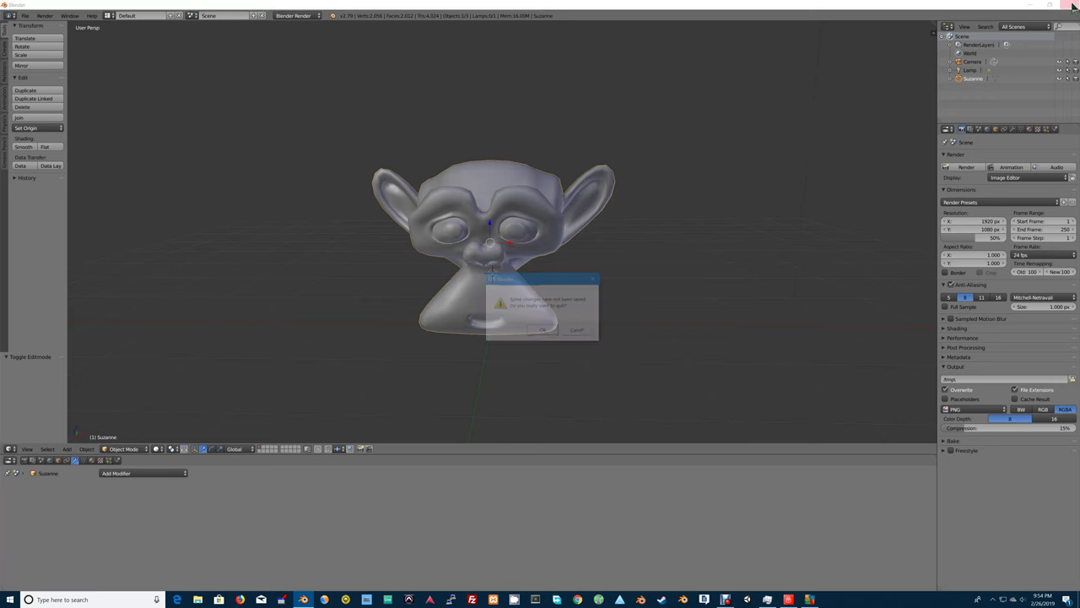
pyautogui.click(549, 333)
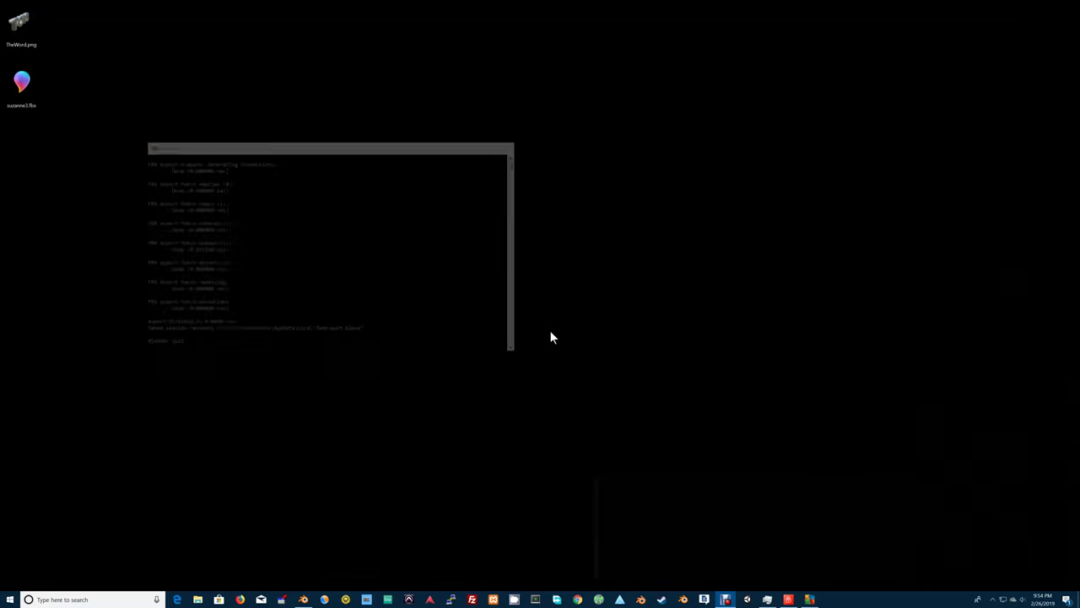
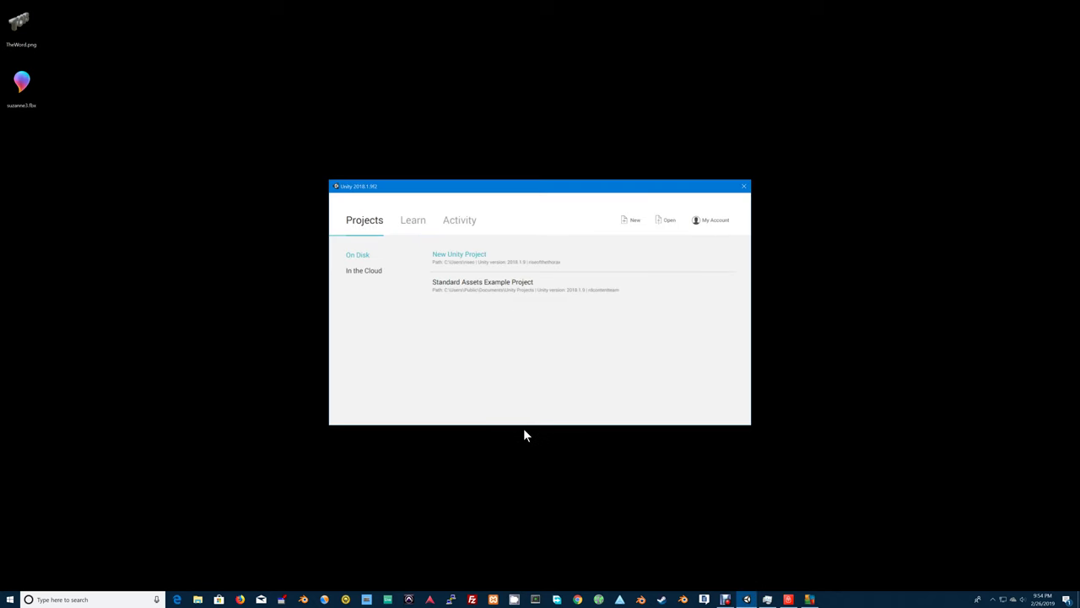
# Open the New Unity Project from Unity Hub and briefly check the AltspaceVR menu.
pyautogui.click(483, 257)
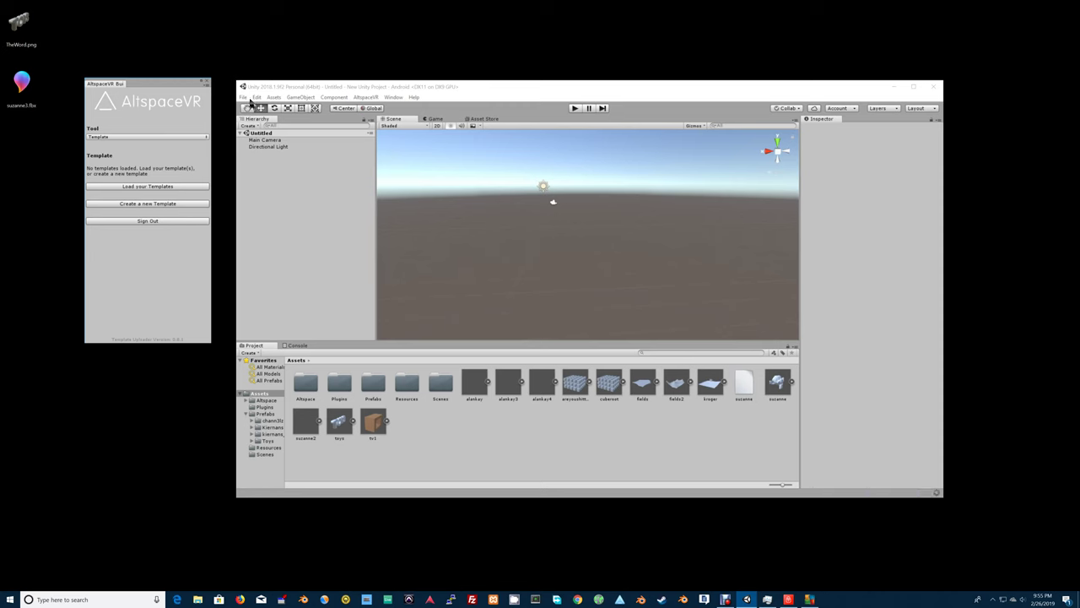
pyautogui.click(361, 98)
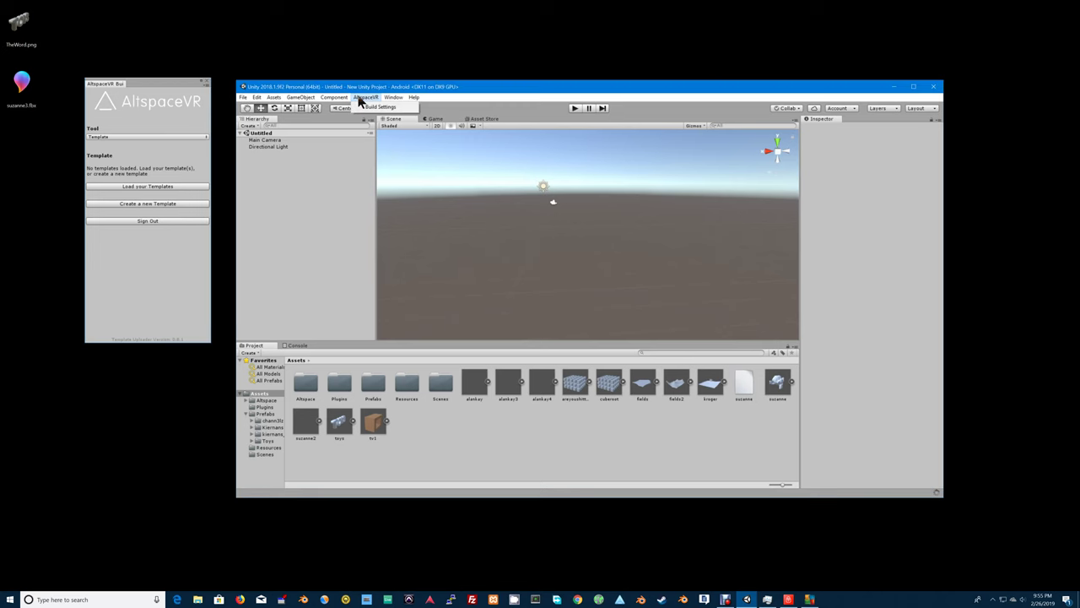
pyautogui.click(304, 175)
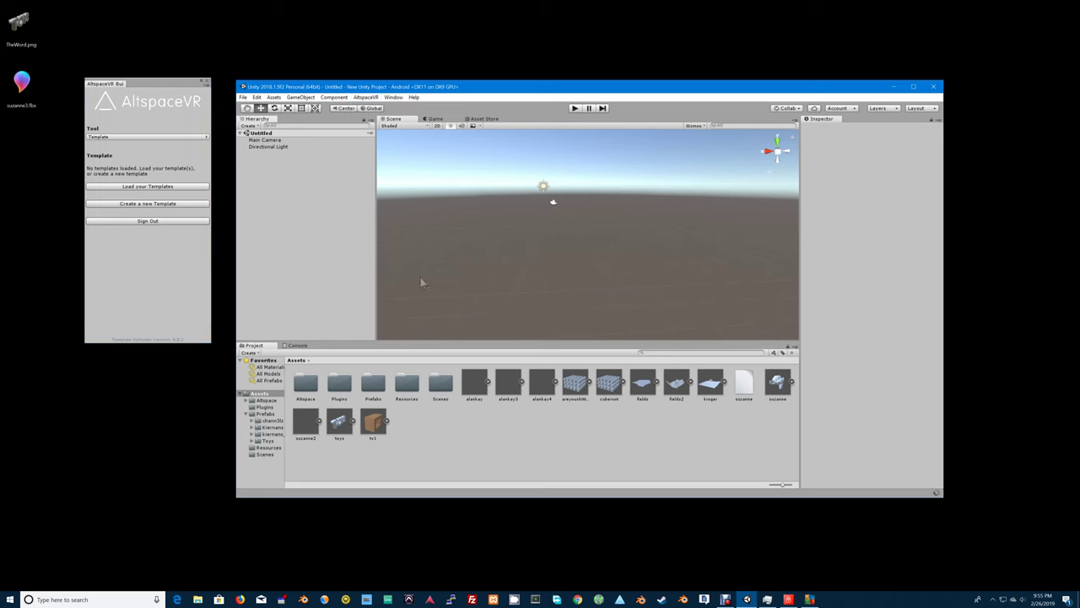
# Open a Chrome window beside the editor and Google 'site:altvr.com unity'.
pyautogui.click(580, 602)
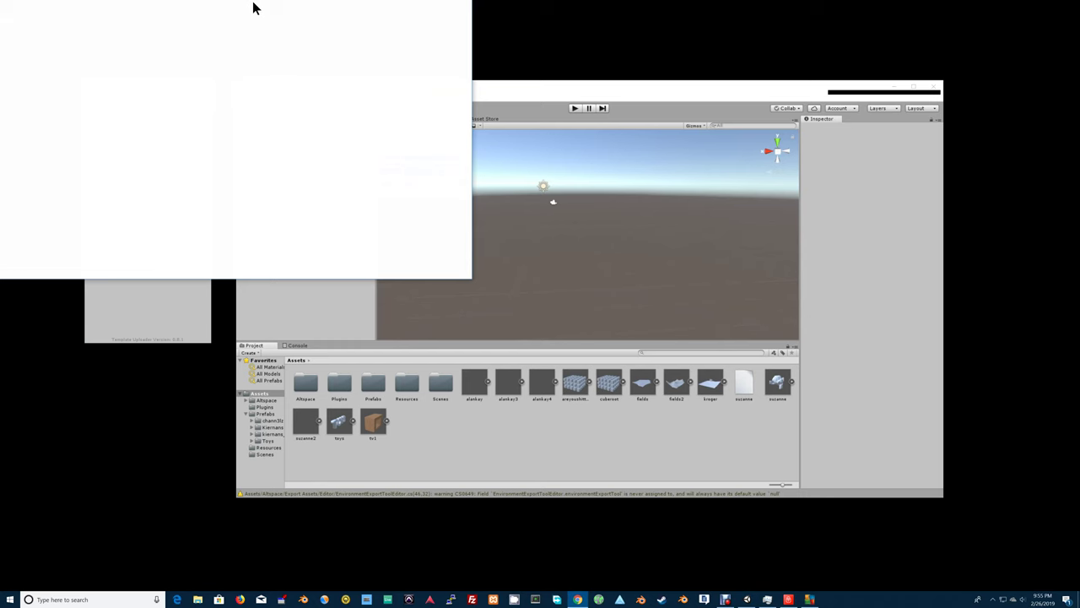
pyautogui.moveTo(252, 4); pyautogui.dragTo(366, 74)
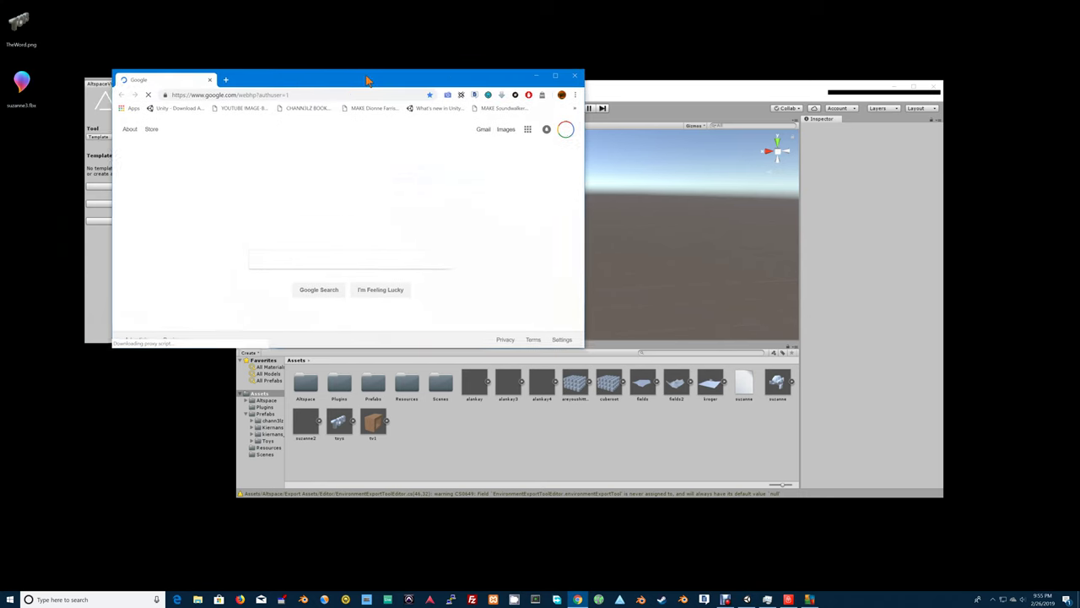
pyautogui.click(319, 255)
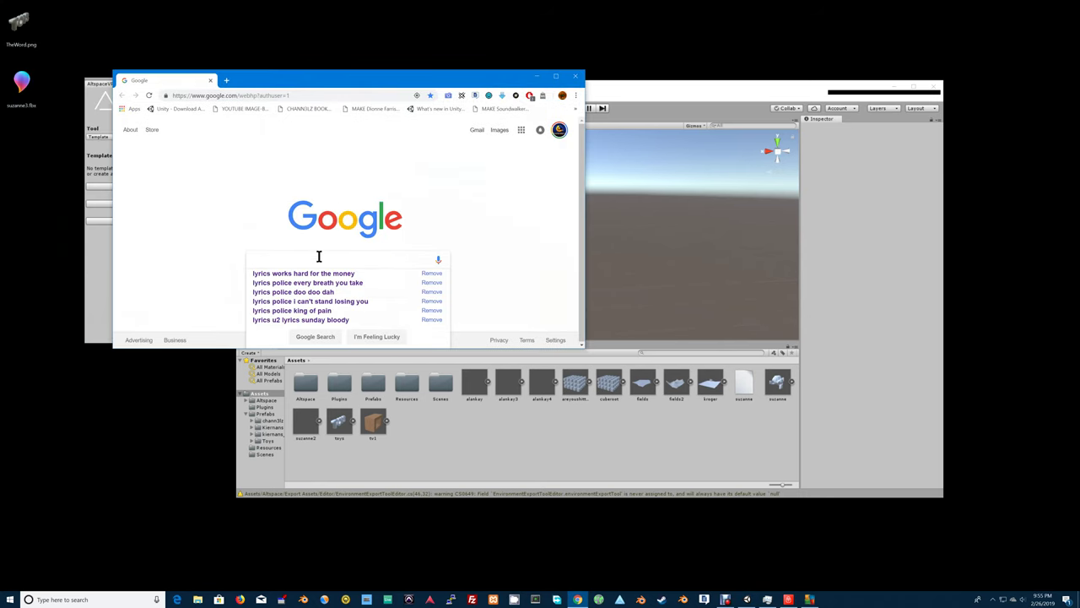
pyautogui.write('site:')
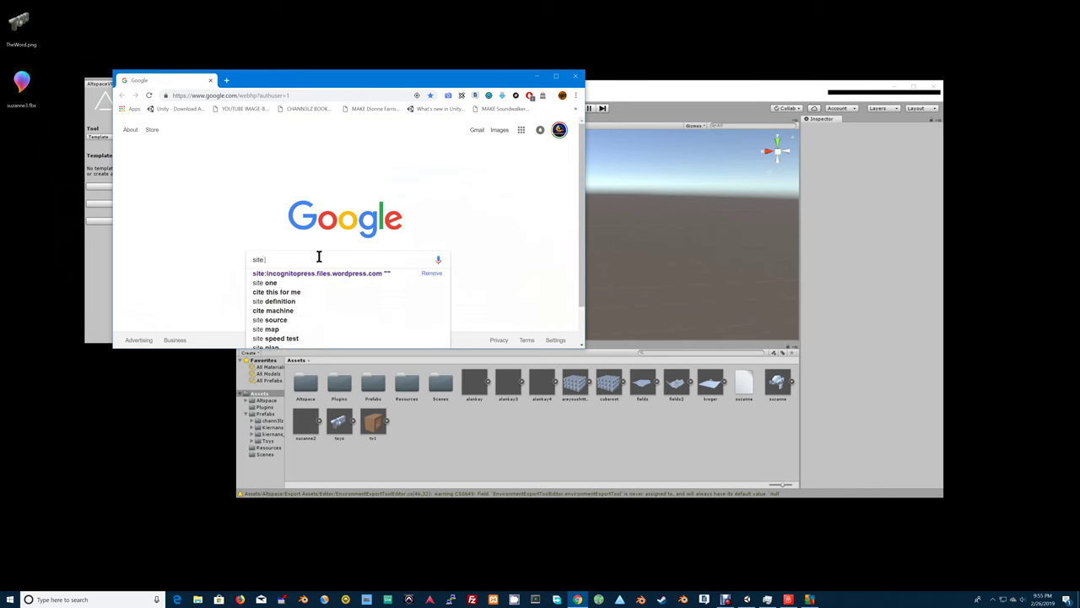
pyautogui.write('alt')
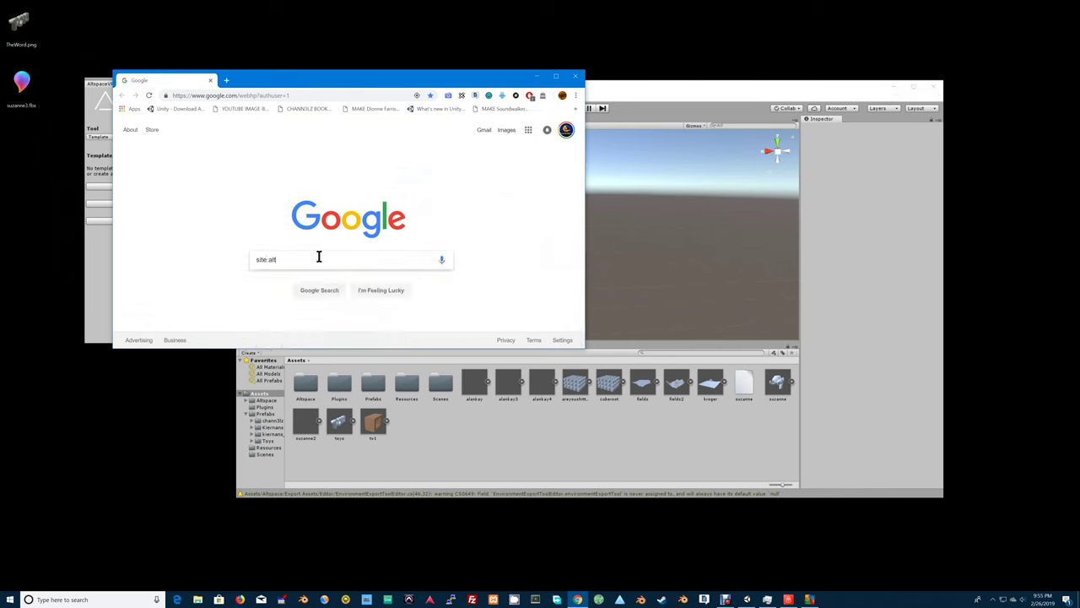
pyautogui.write('vr.com unity')
pyautogui.press('Return')
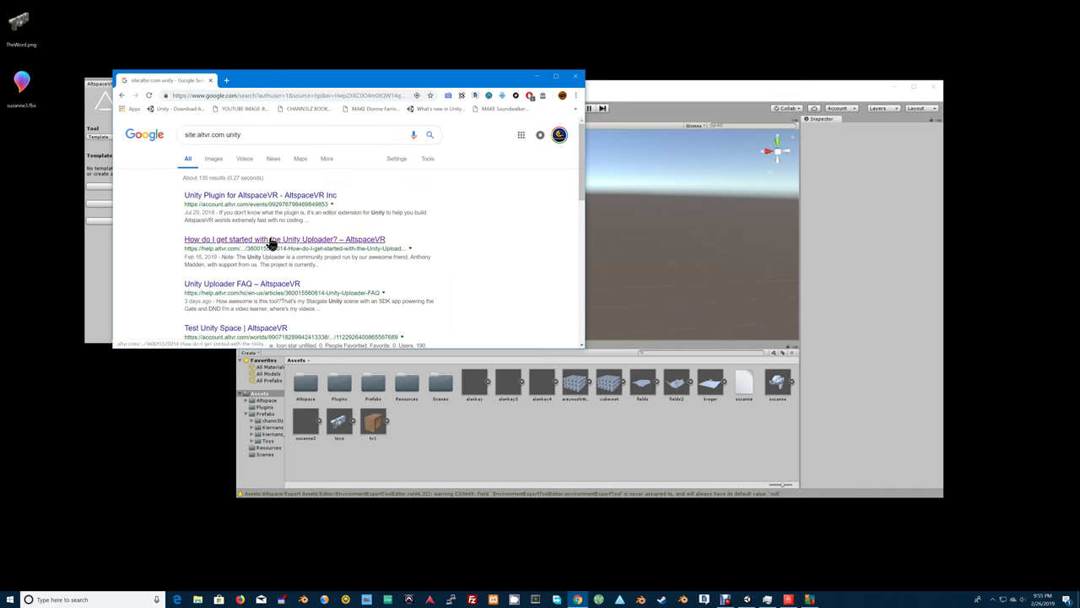
# Download the latest Unity Uploader from the getting-started article's Part 1: Setup, then close Chrome.
pyautogui.click(278, 242)
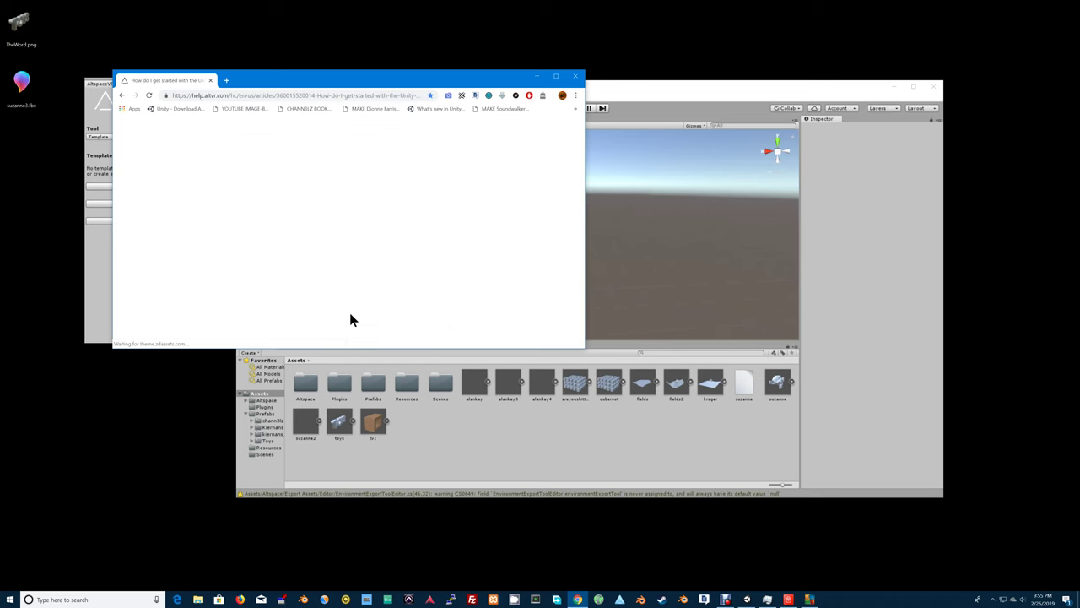
pyautogui.scroll(-3, 346, 295)
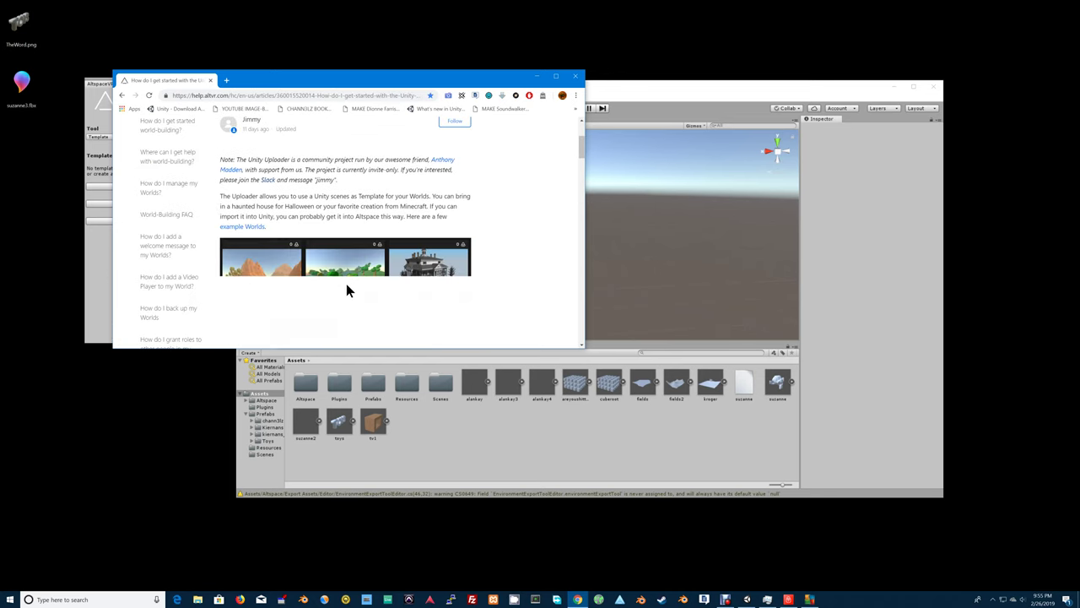
pyautogui.scroll(-3, 348, 290)
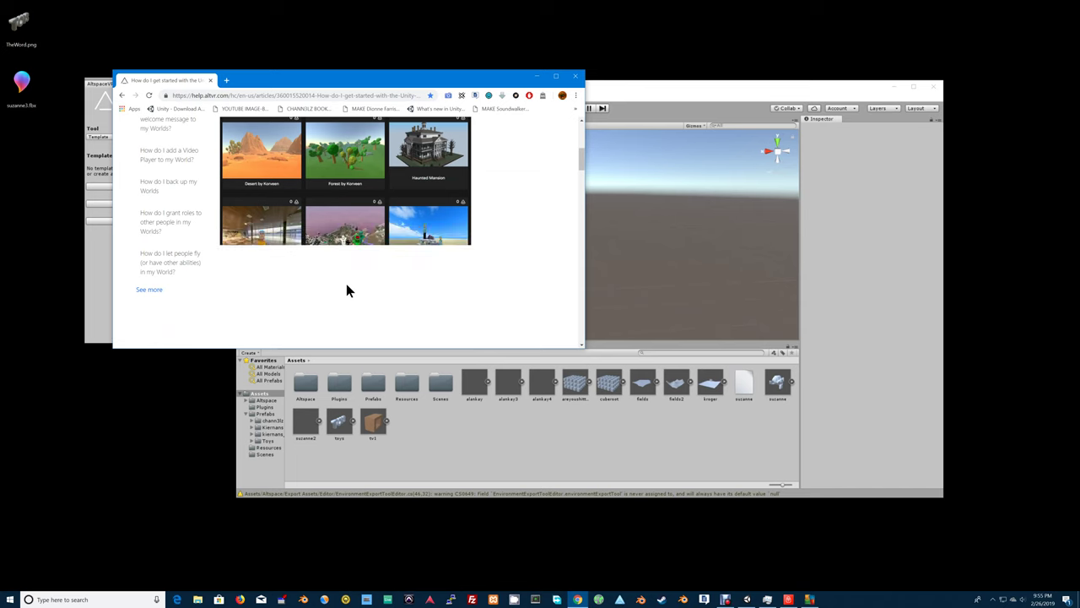
pyautogui.scroll(-2, 346, 291)
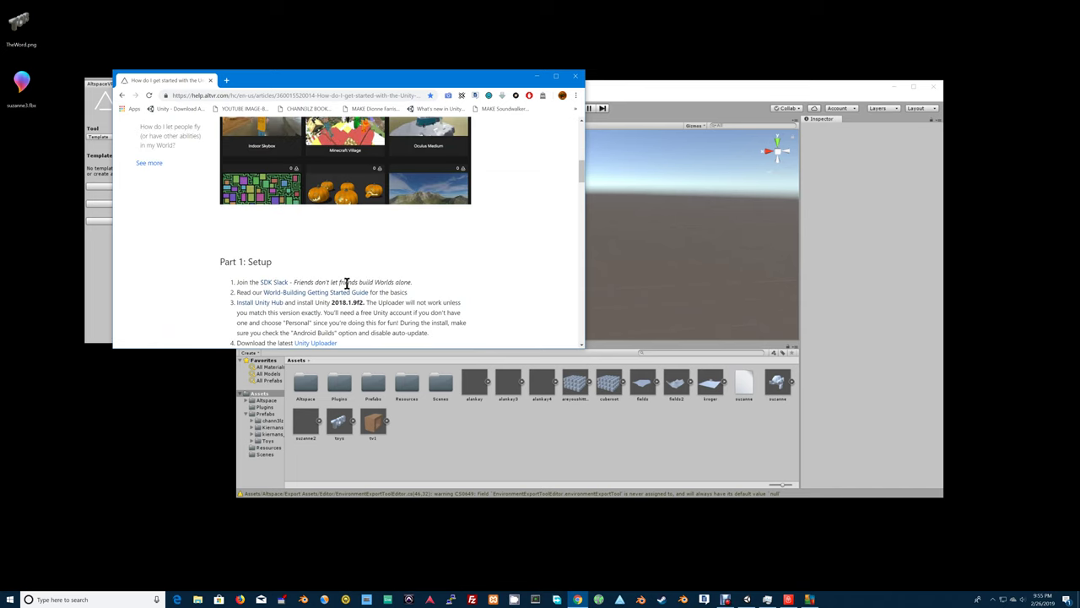
pyautogui.scroll(-1, 335, 281)
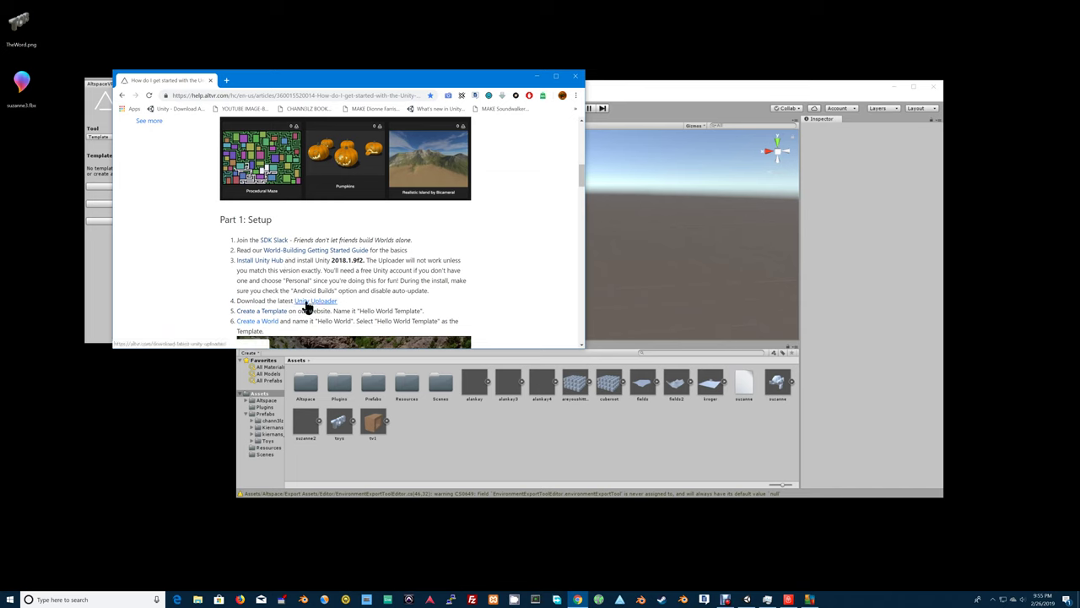
pyautogui.click(306, 304)
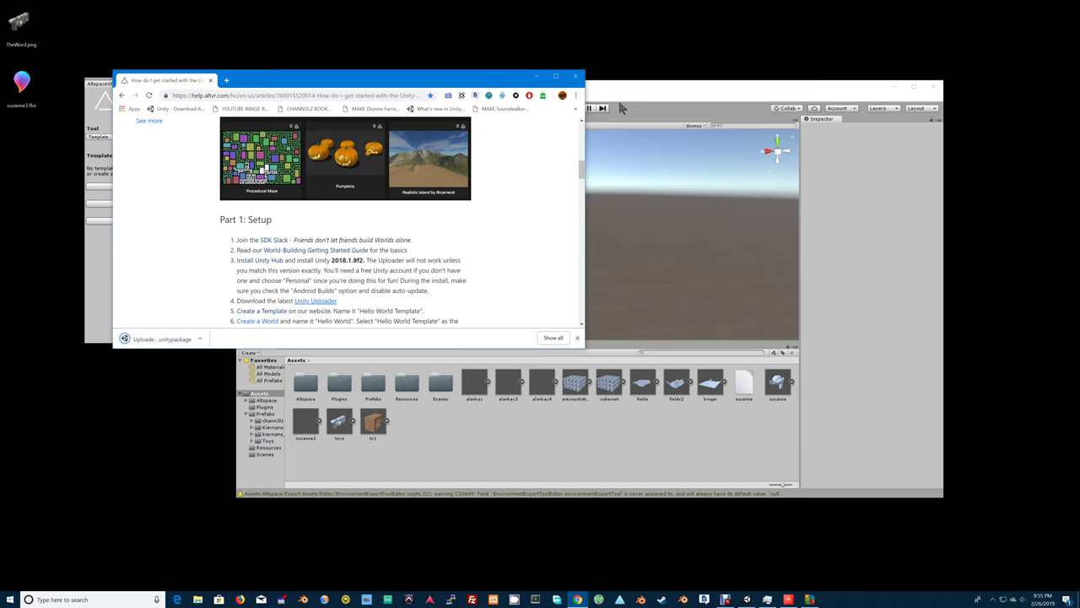
pyautogui.click(577, 77)
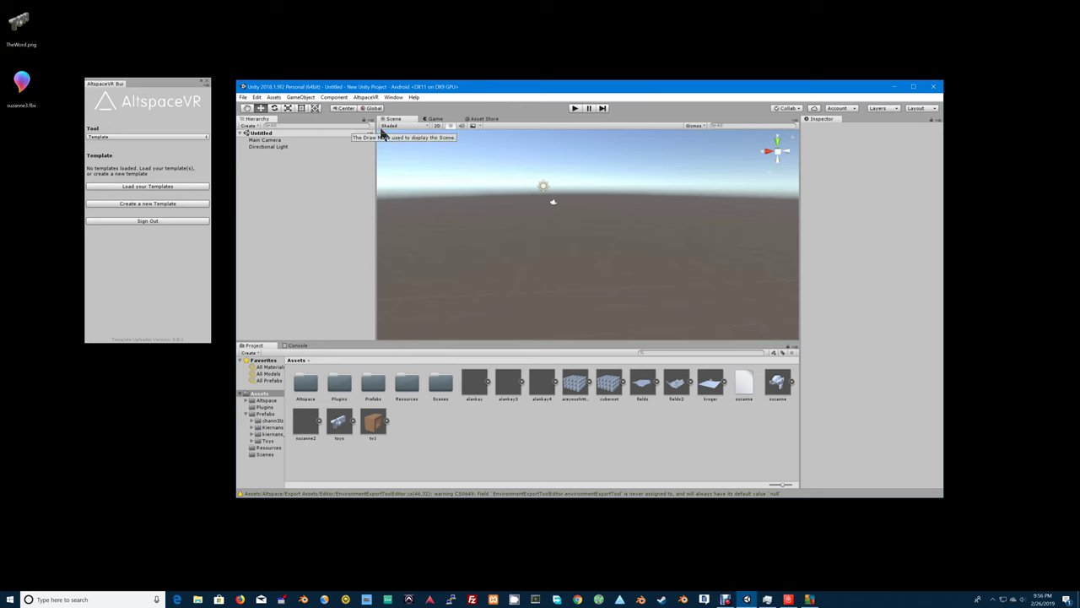
# Set the AltspaceVR uploader Tool to Kit and enter monkey as the kit folder name.
pyautogui.click(174, 135)
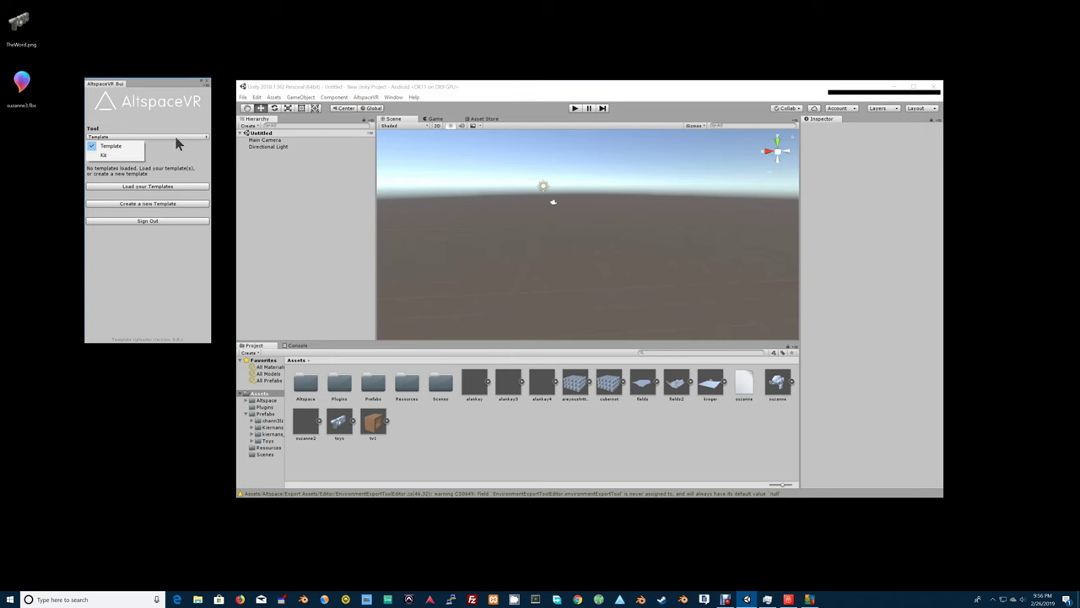
pyautogui.click(125, 155)
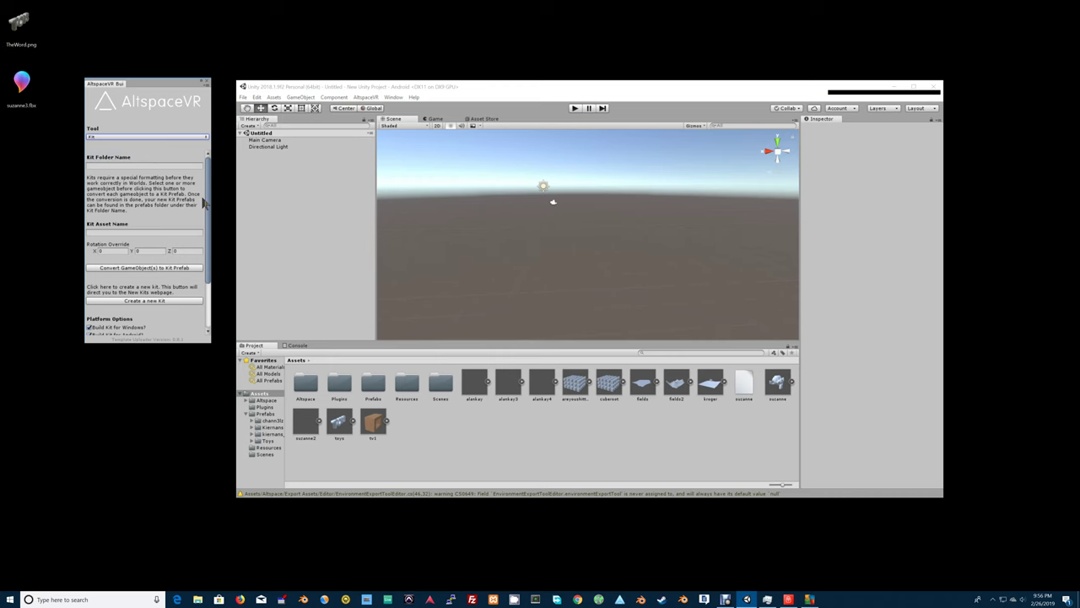
pyautogui.click(159, 166)
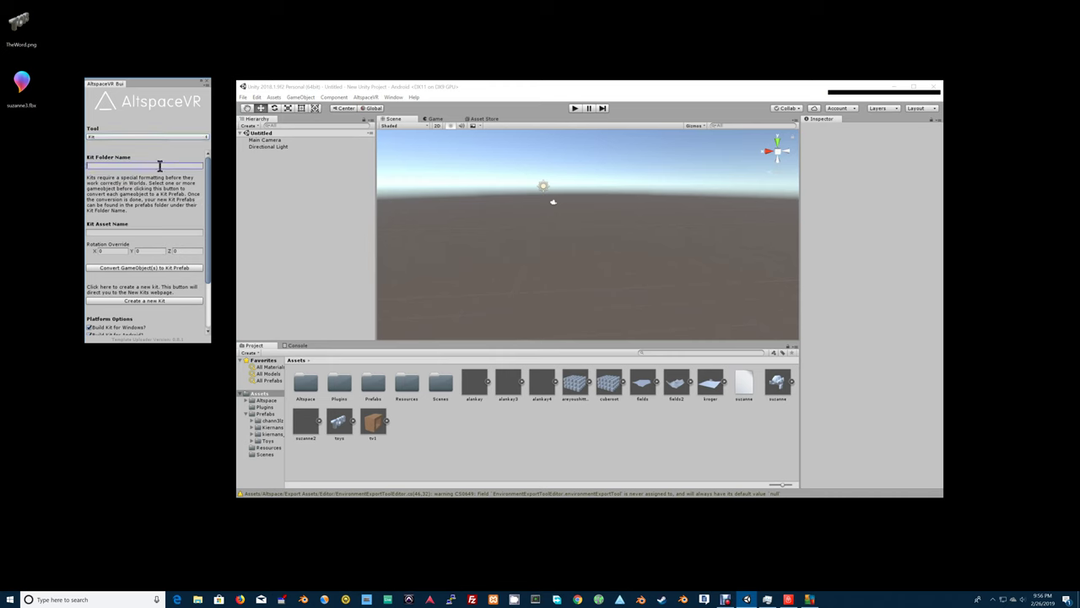
pyautogui.write('myn')
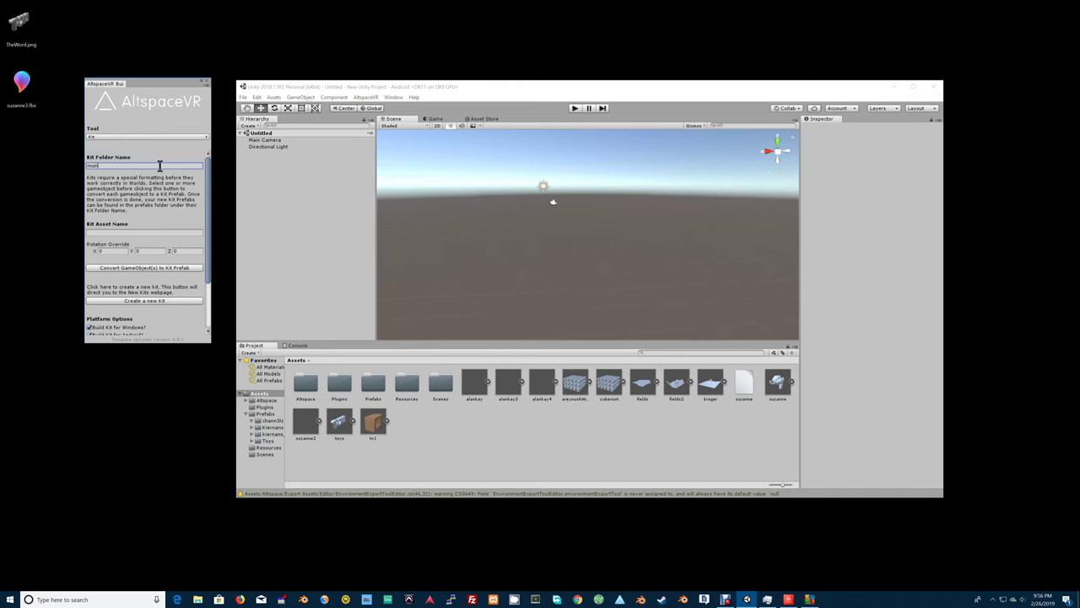
pyautogui.write('key')
# Import suzanne2.fbx from the Desktop into the project assets.
pyautogui.click(274, 98)
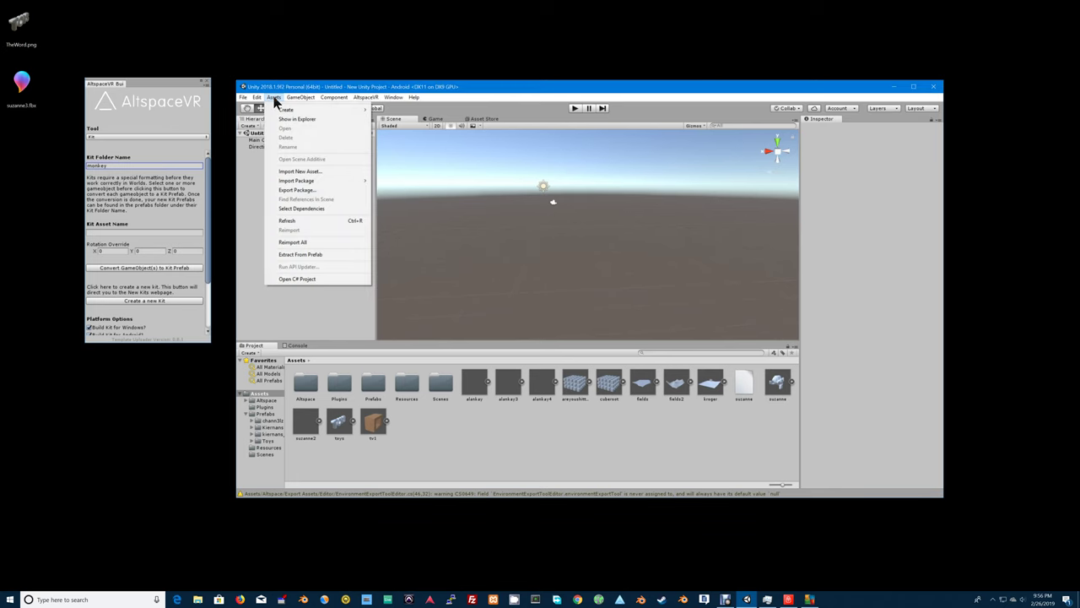
pyautogui.click(299, 173)
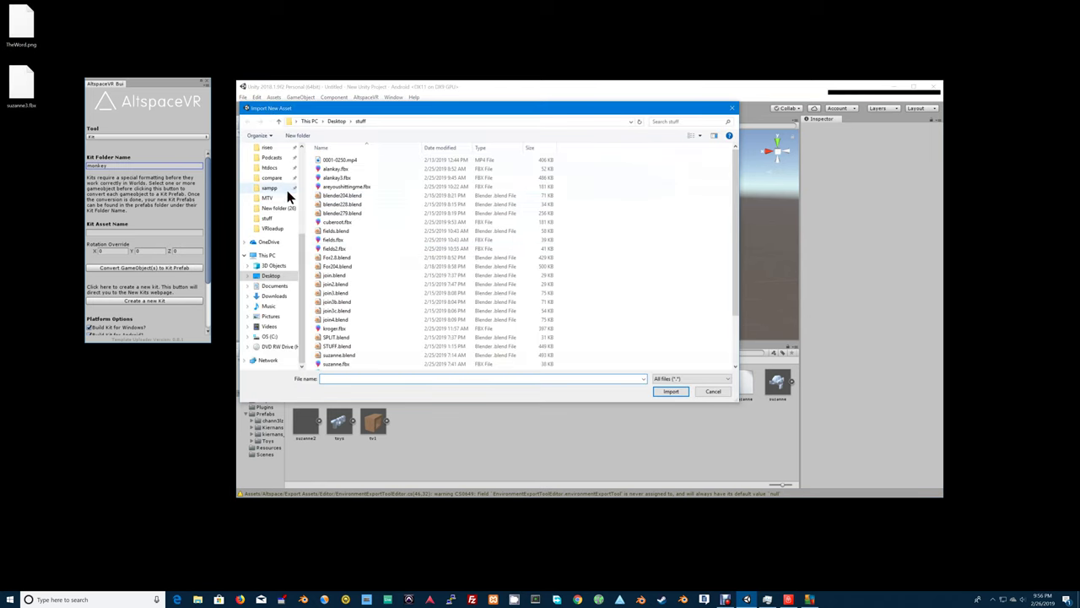
pyautogui.scroll(3, 281, 195)
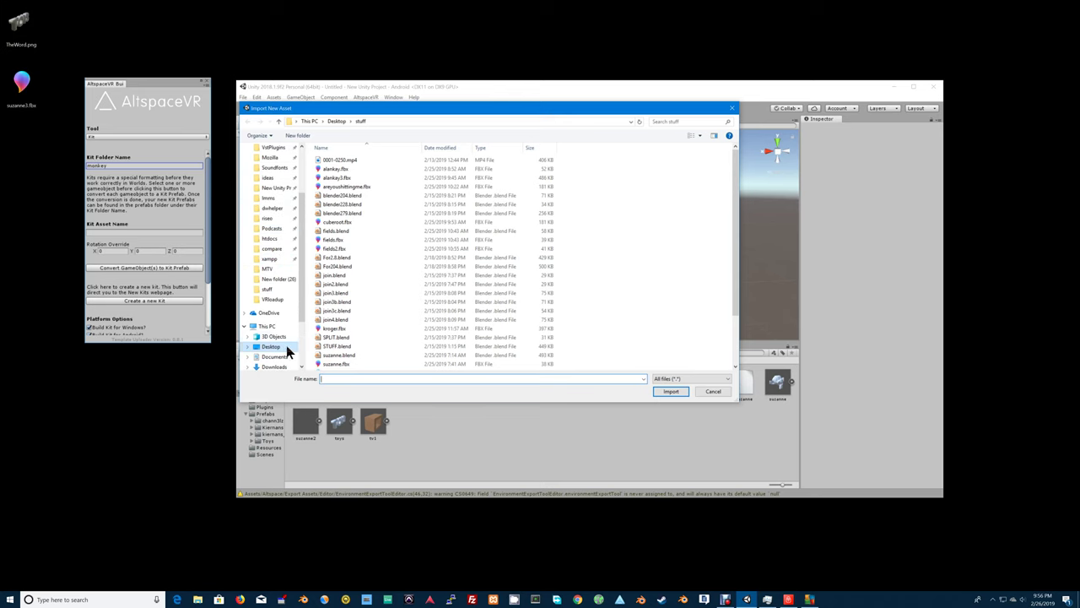
pyautogui.click(286, 347)
pyautogui.scroll(-10, 425, 300)
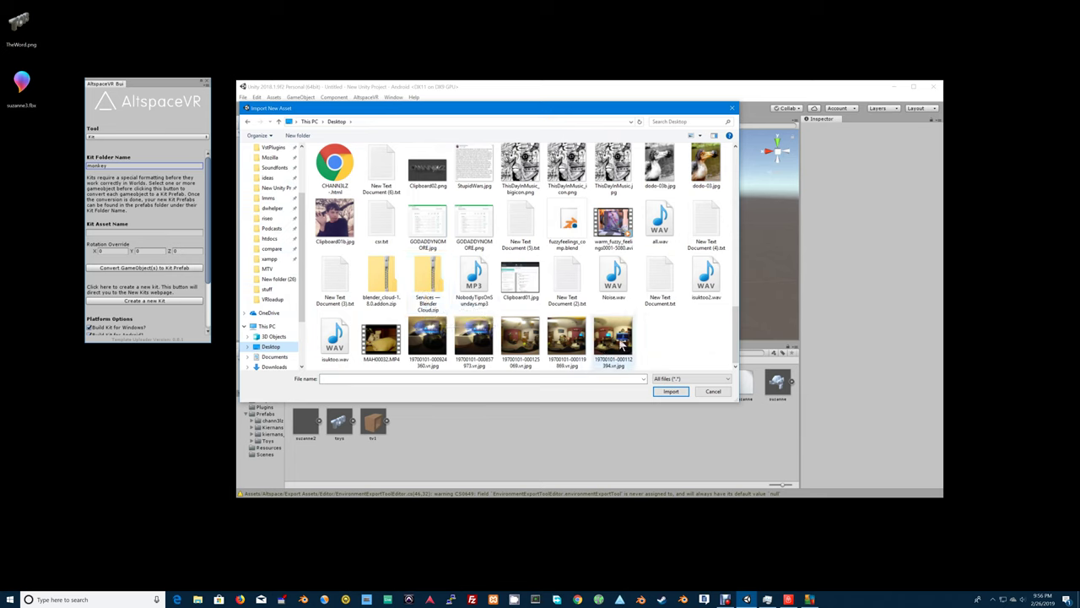
pyautogui.scroll(5, 660, 336)
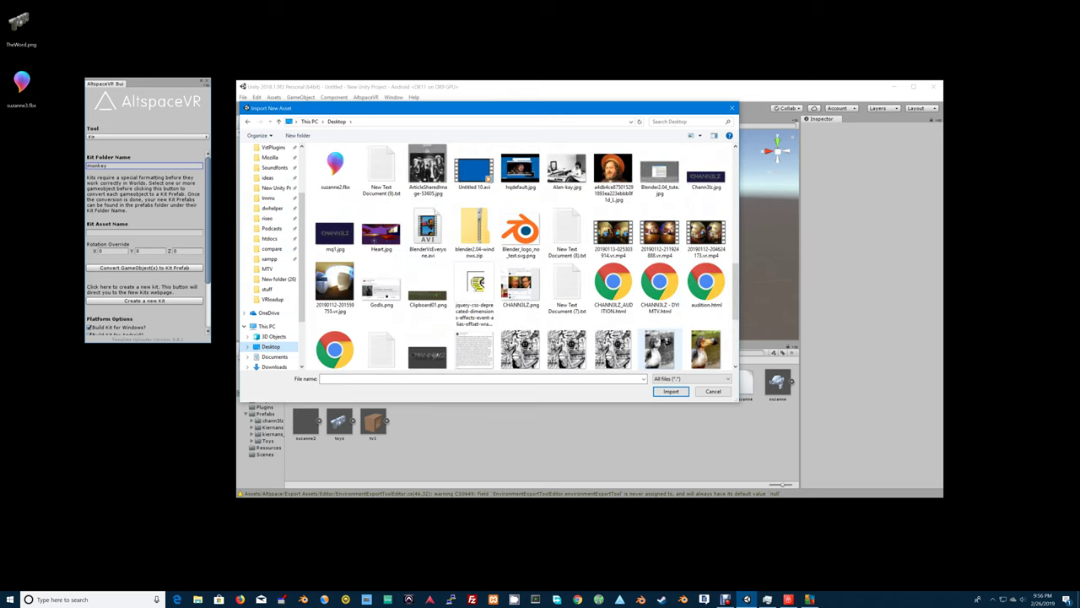
pyautogui.click(342, 181)
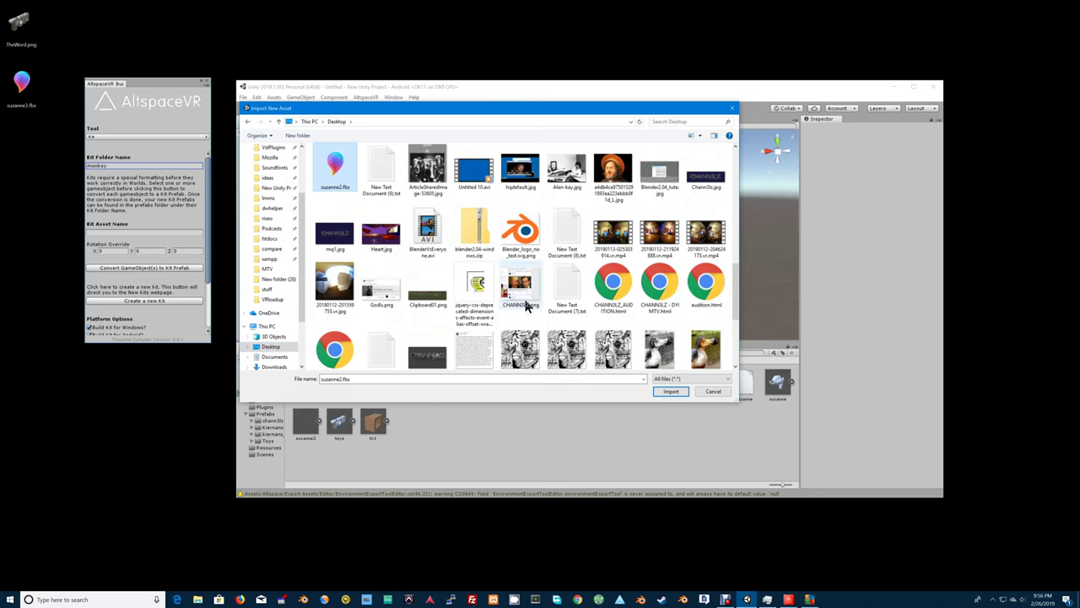
pyautogui.click(671, 392)
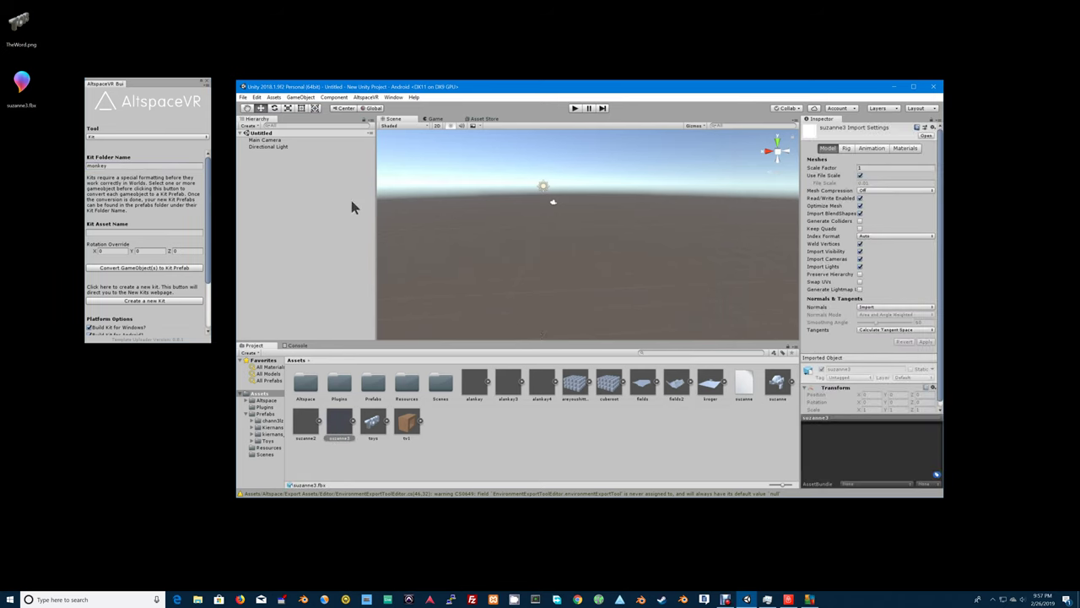
# Import suzanne3.fbx into the project assets as well.
pyautogui.click(274, 97)
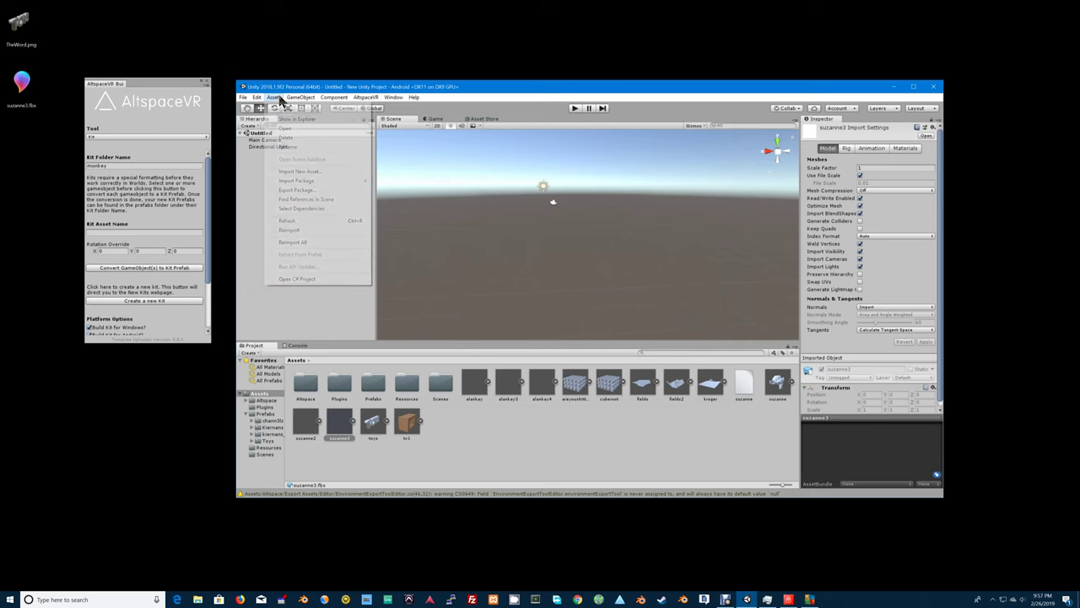
pyautogui.click(301, 172)
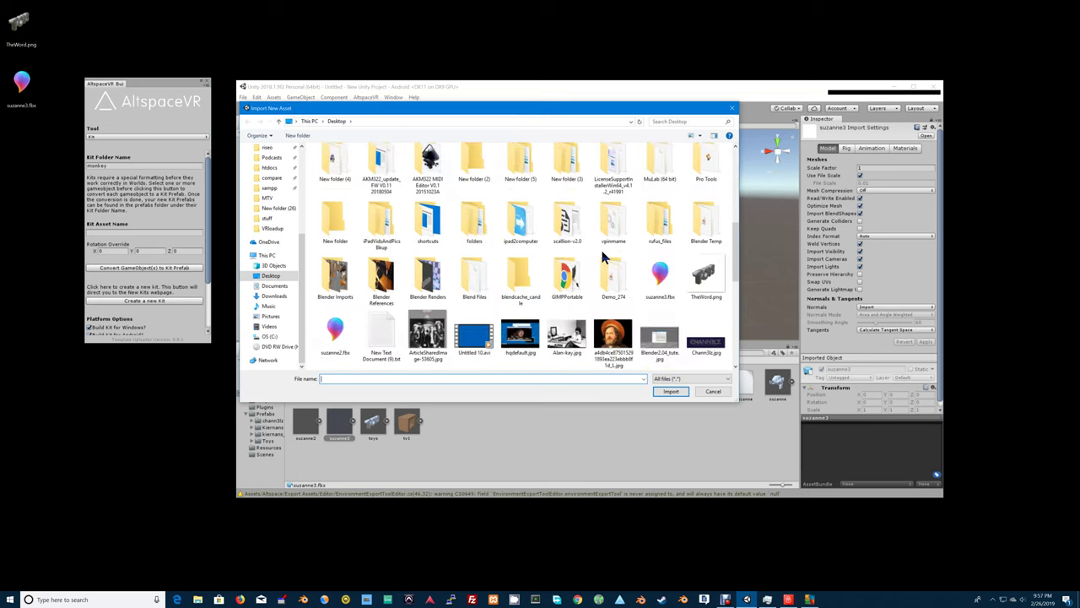
pyautogui.click(660, 274)
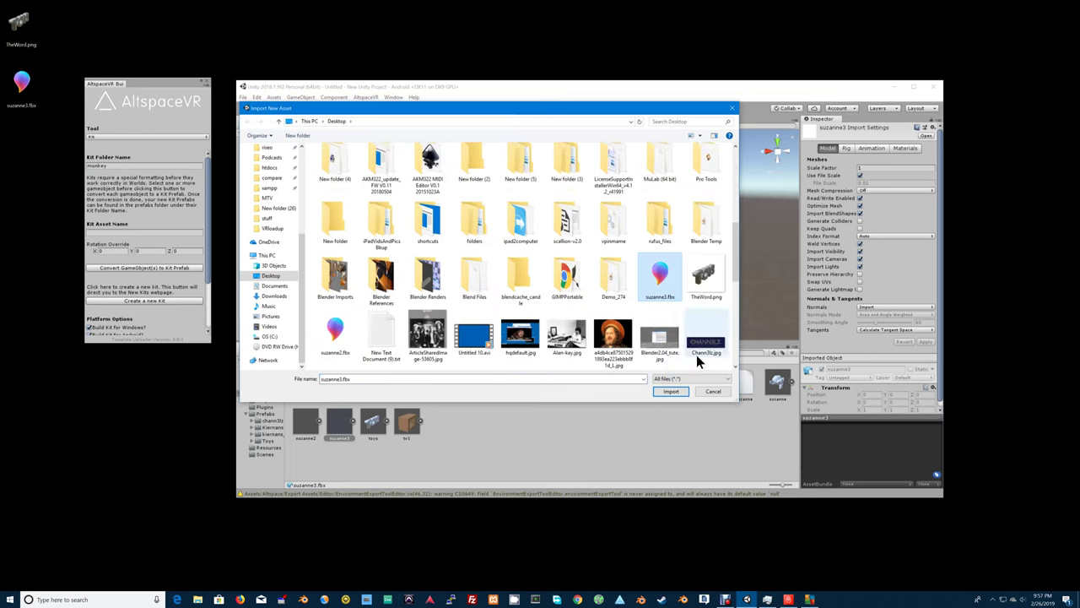
pyautogui.click(678, 394)
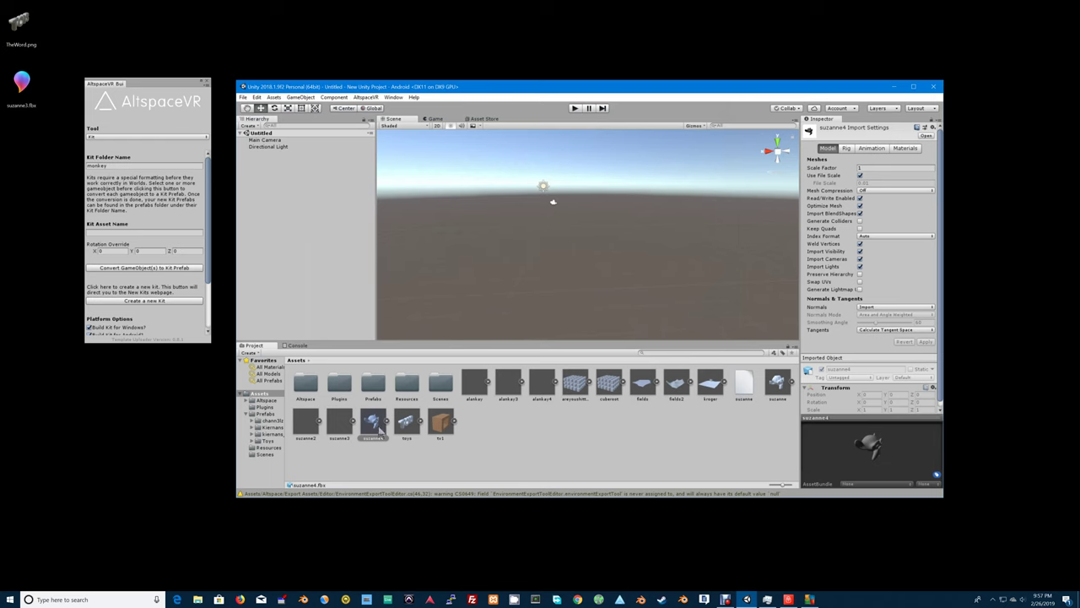
# Drop suzanne4 into the scene and move its Suzanne mesh to the root, breaking the prefab.
pyautogui.moveTo(376, 433); pyautogui.dragTo(577, 270)
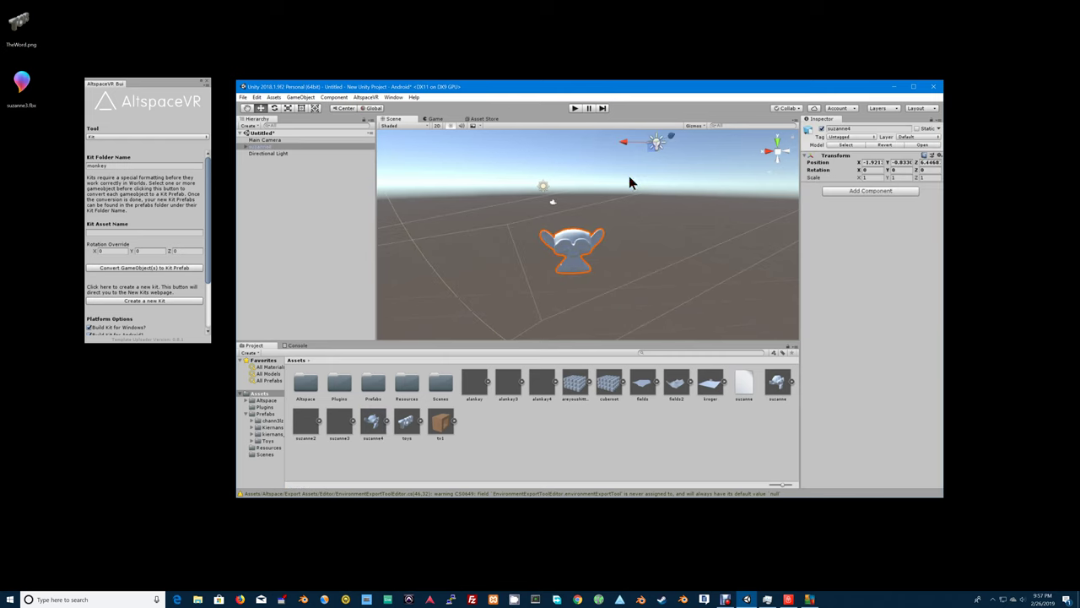
pyautogui.click(245, 147)
pyautogui.click(246, 148)
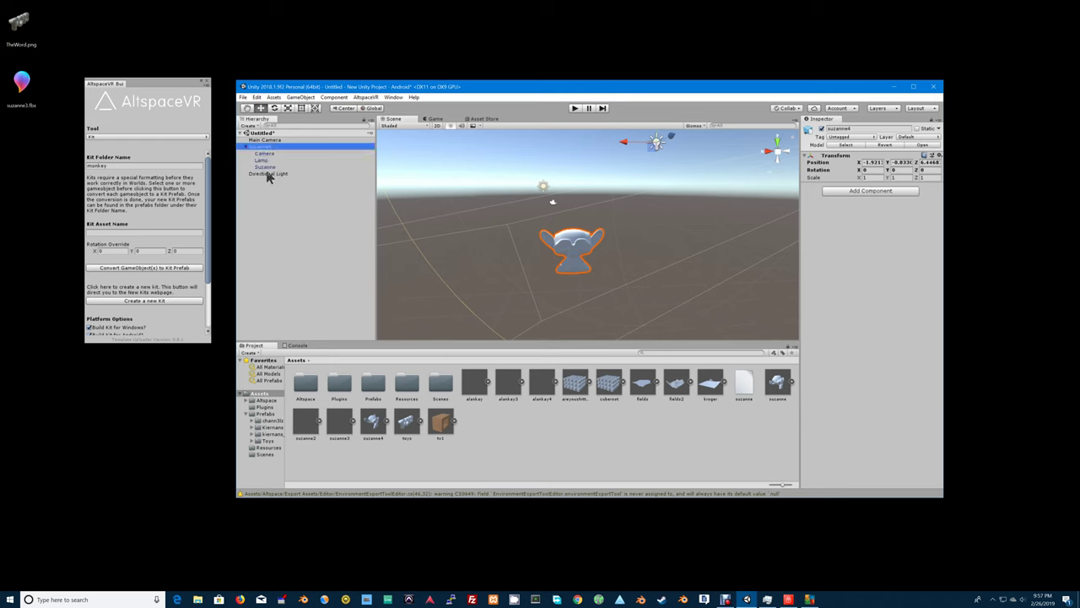
pyautogui.click(268, 167)
pyautogui.moveTo(269, 167); pyautogui.dragTo(267, 135)
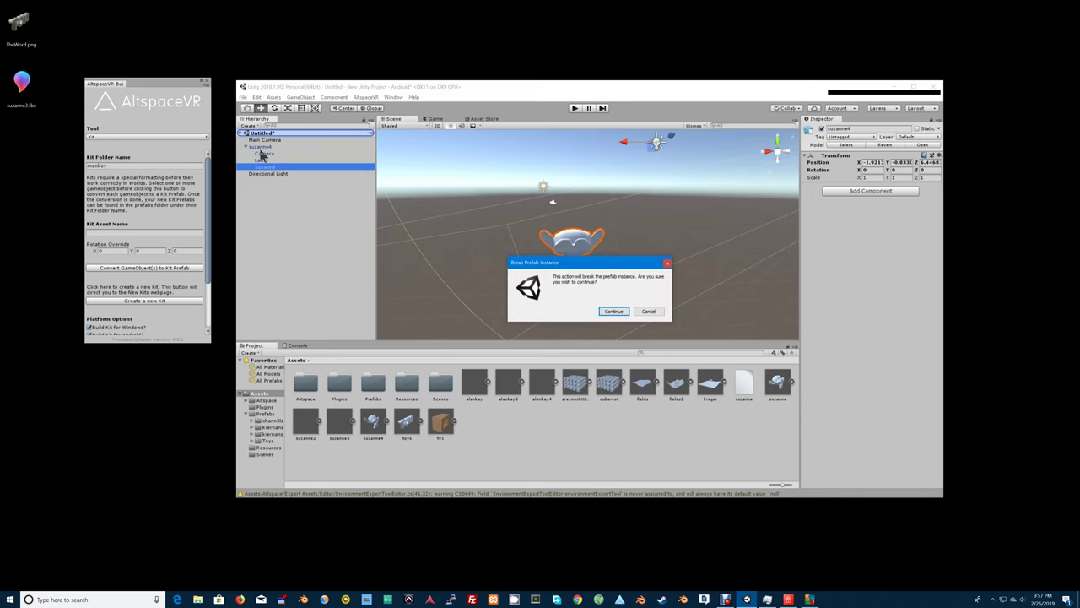
pyautogui.click(611, 312)
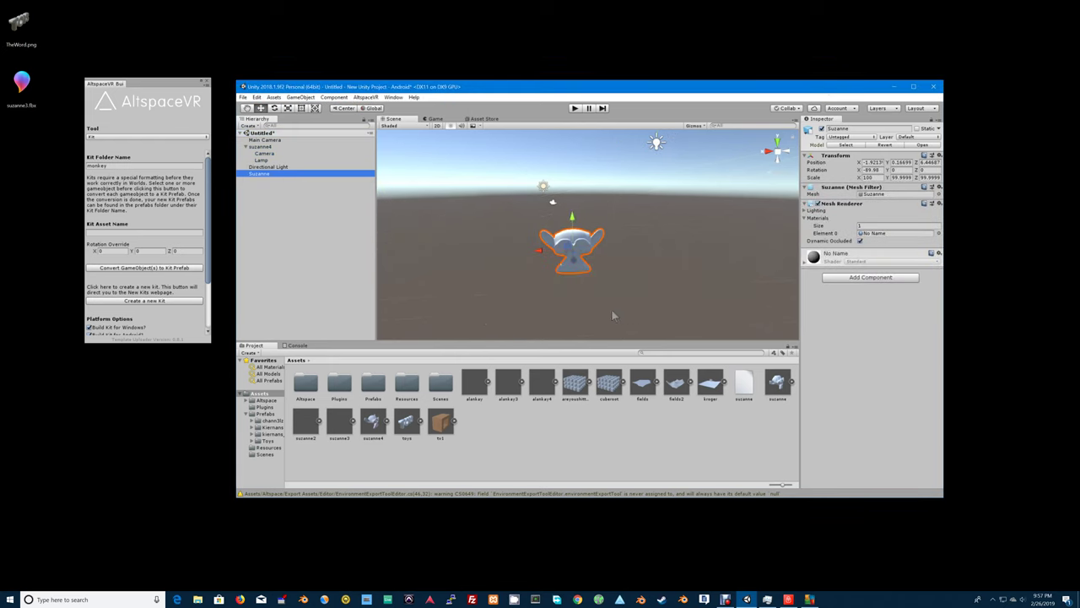
# Delete the cameras, lights and empty suzanne4 parent, leaving Suzanne selected.
pyautogui.click(266, 153)
pyautogui.click(267, 140)
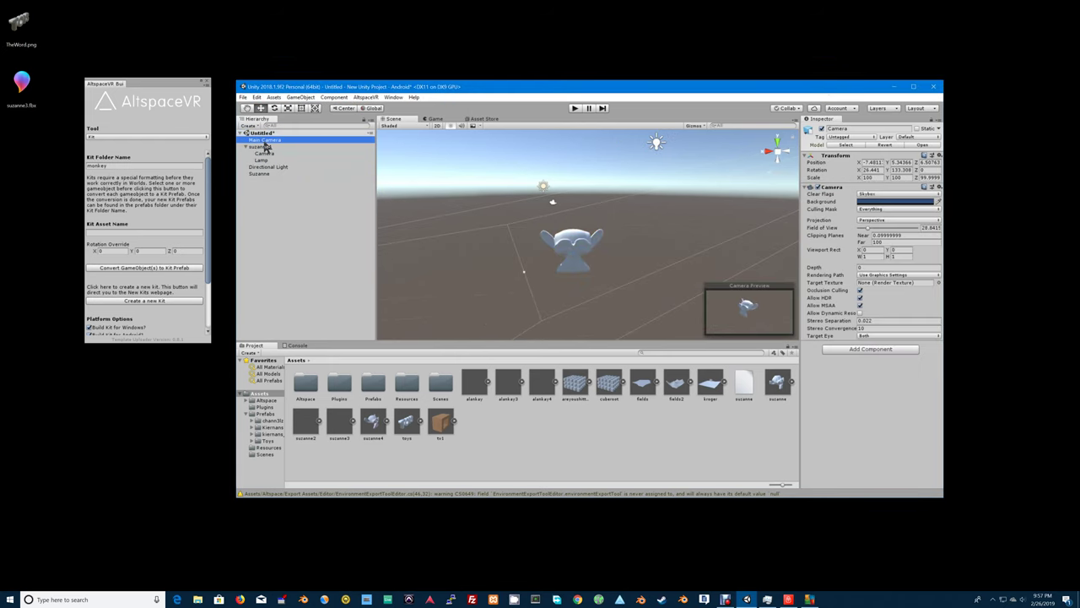
pyautogui.keyDown('shift'); pyautogui.click(273, 167); pyautogui.keyUp('shift')
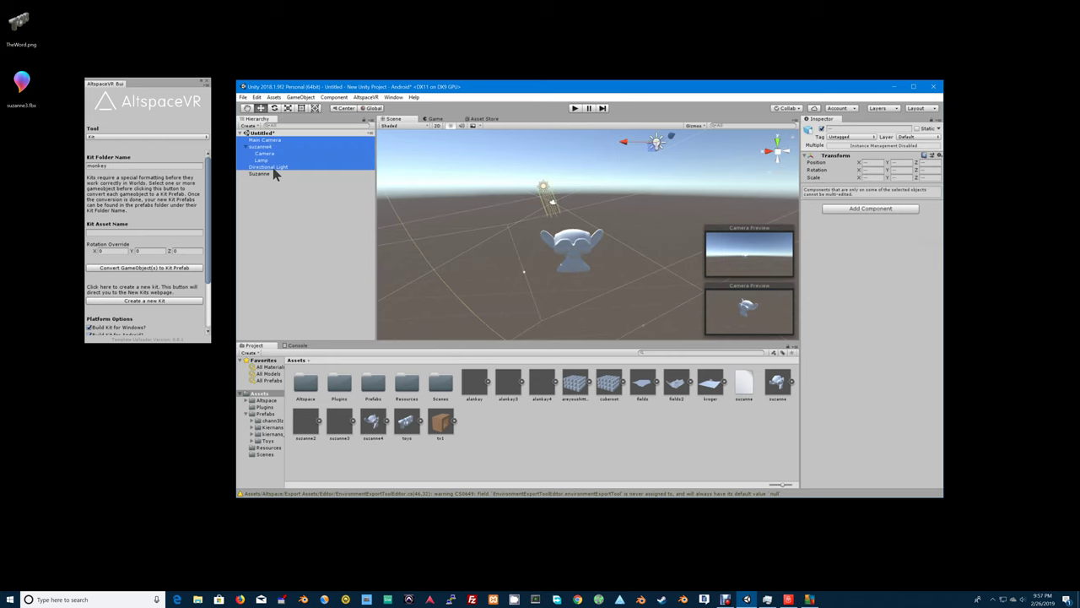
pyautogui.press('Delete')
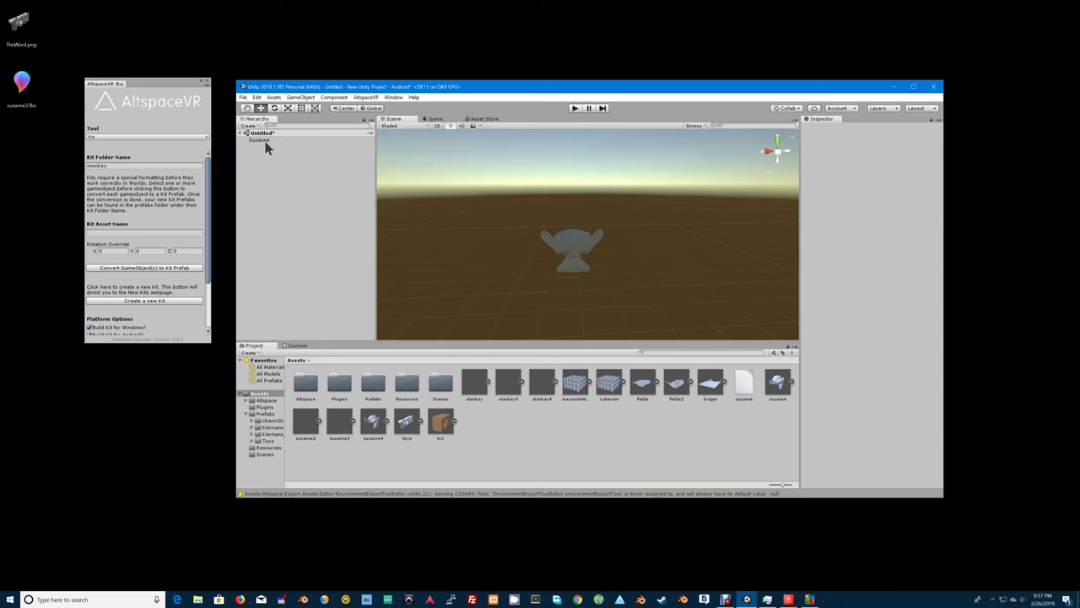
pyautogui.click(264, 141)
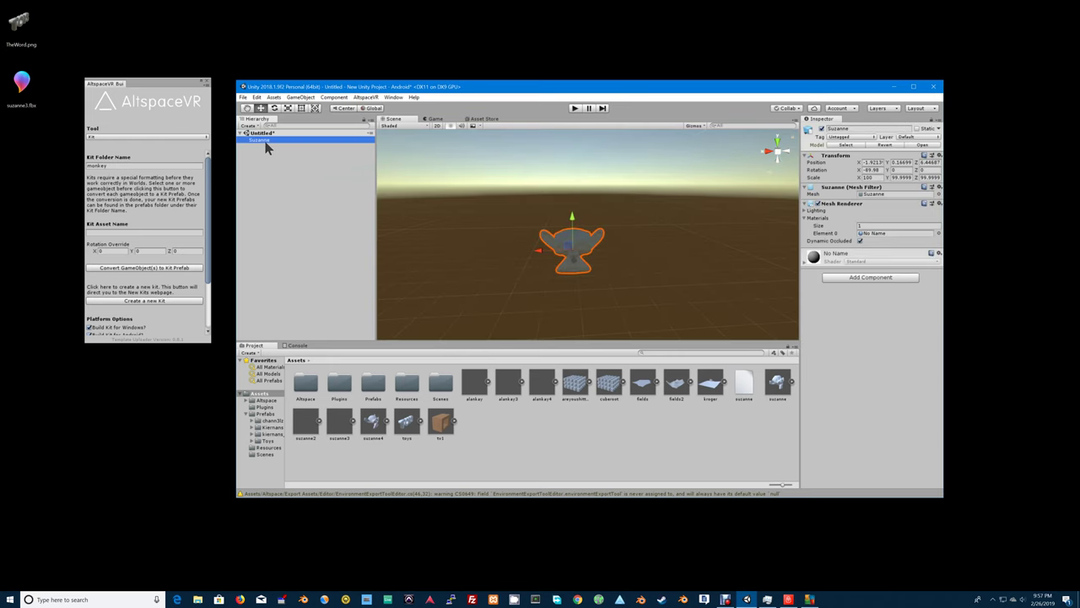
pyautogui.click(567, 243)
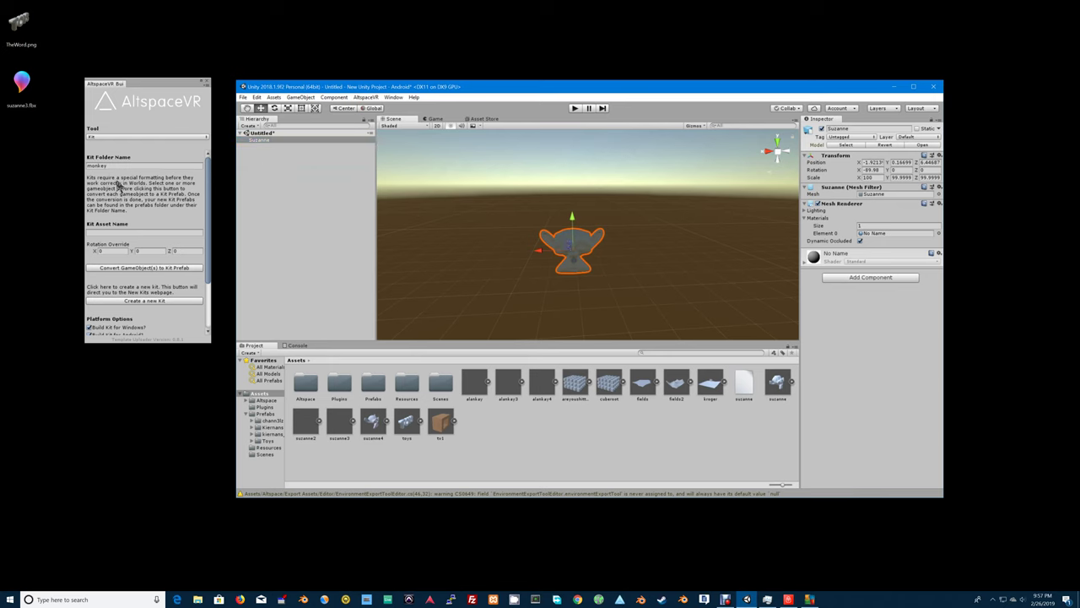
# Enter 'suzanne' as the Kit Asset Name and convert Suzanne into a kit prefab.
pyautogui.click(98, 231)
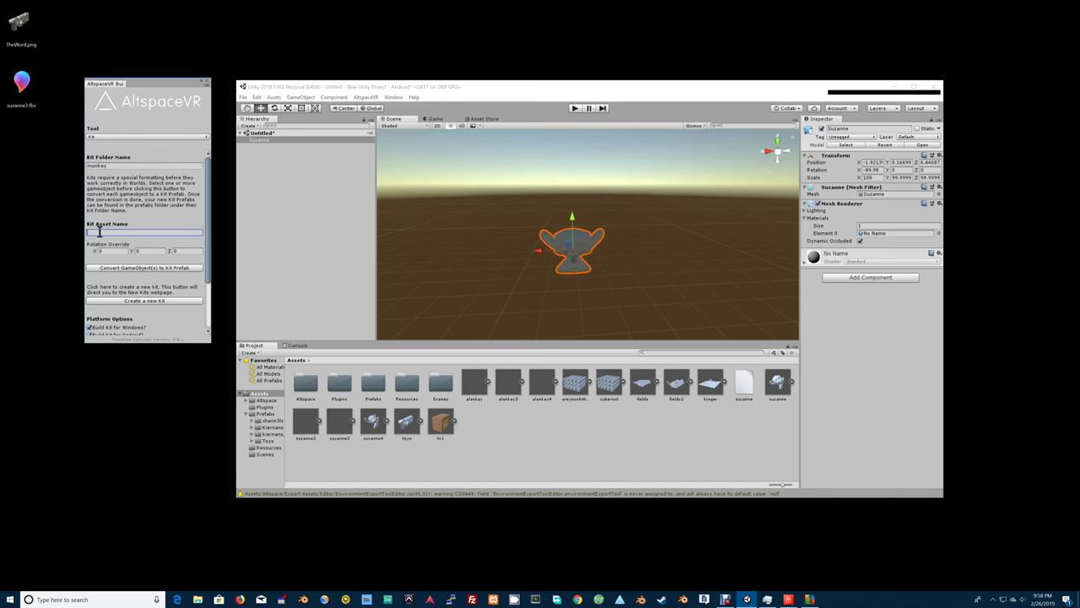
pyautogui.write('suzanne')
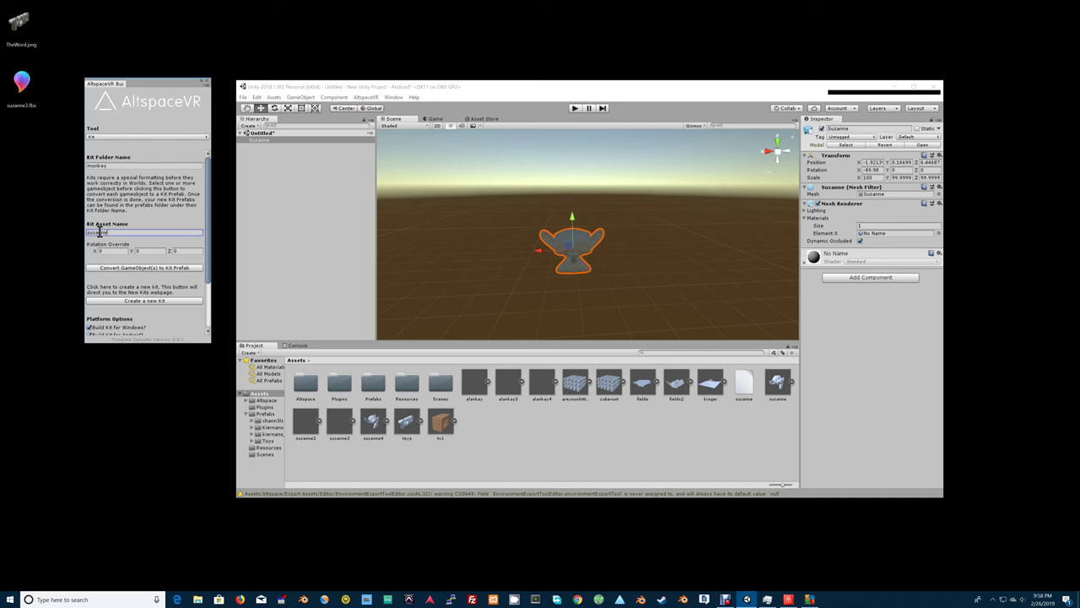
pyautogui.click(140, 270)
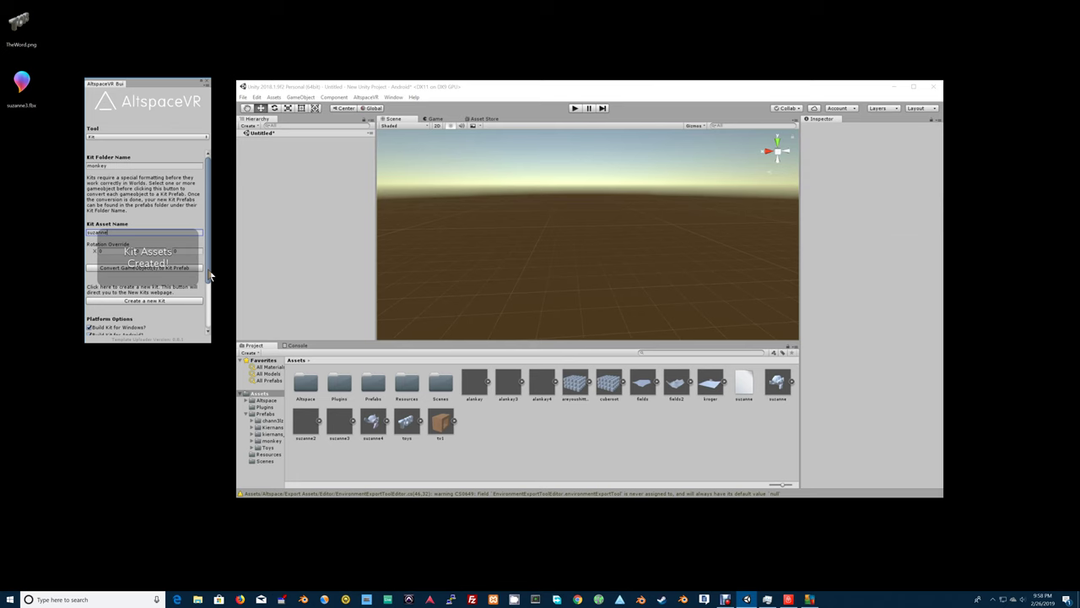
pyautogui.moveTo(208, 276); pyautogui.dragTo(202, 345)
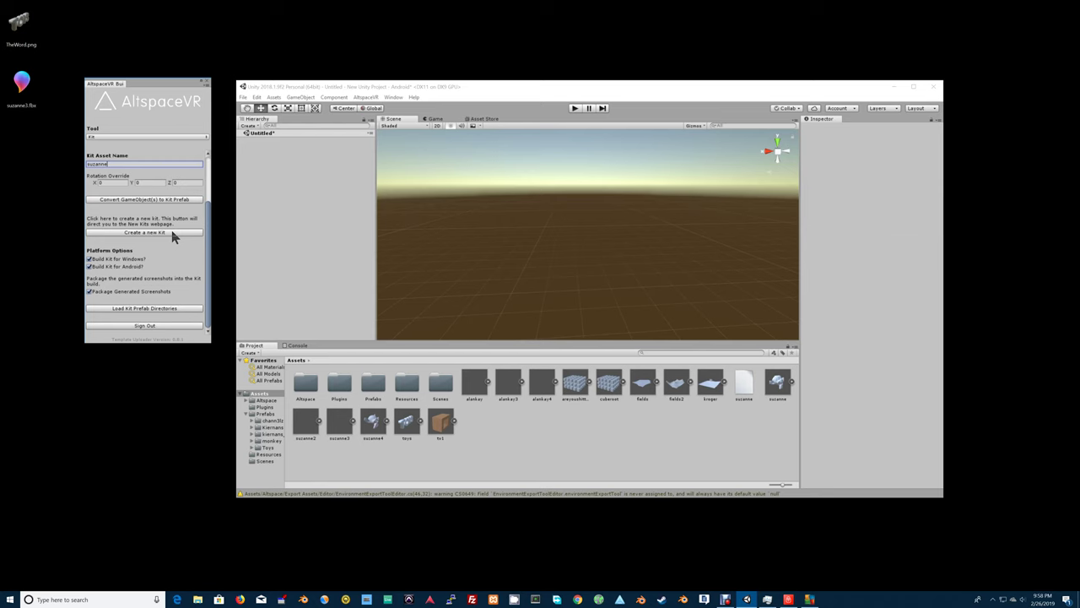
# Create a new AltspaceVR kit named 'monkey' with the description 'monkey kit'.
pyautogui.click(173, 235)
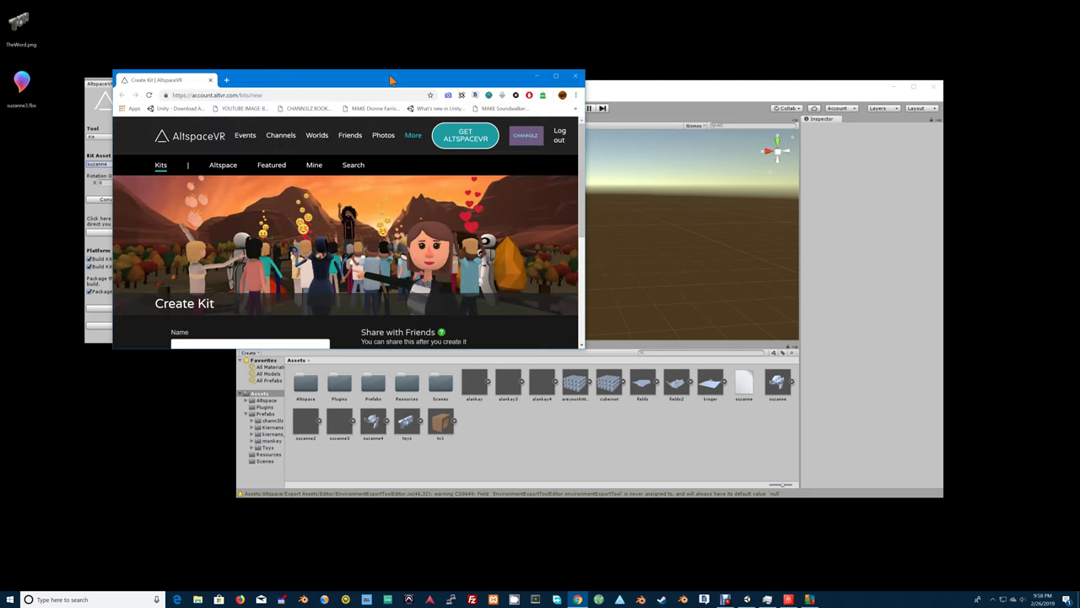
pyautogui.moveTo(391, 82); pyautogui.dragTo(587, 57)
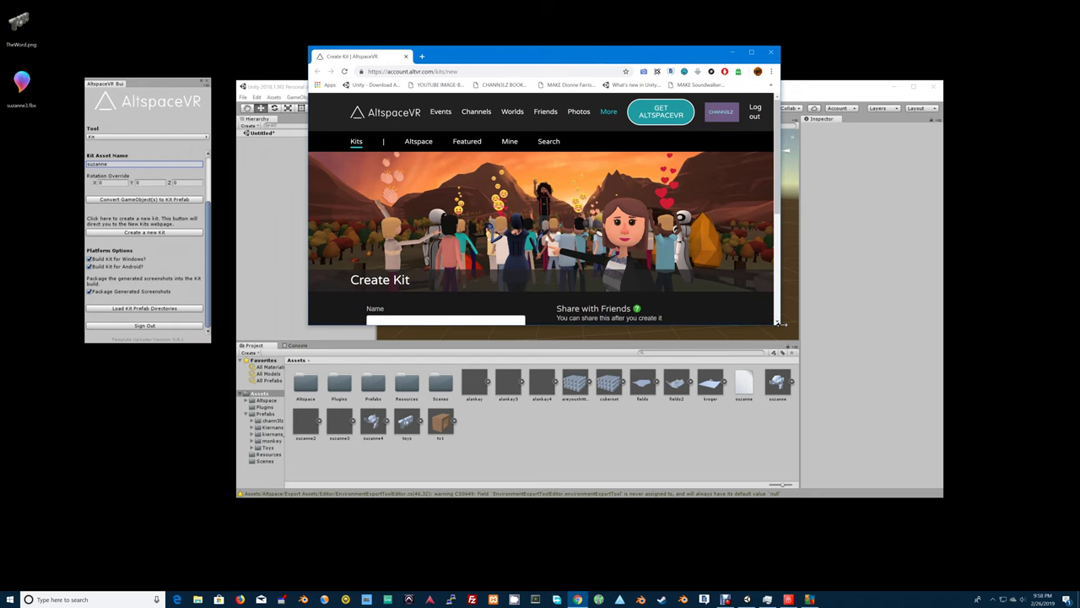
pyautogui.moveTo(778, 326); pyautogui.dragTo(908, 487)
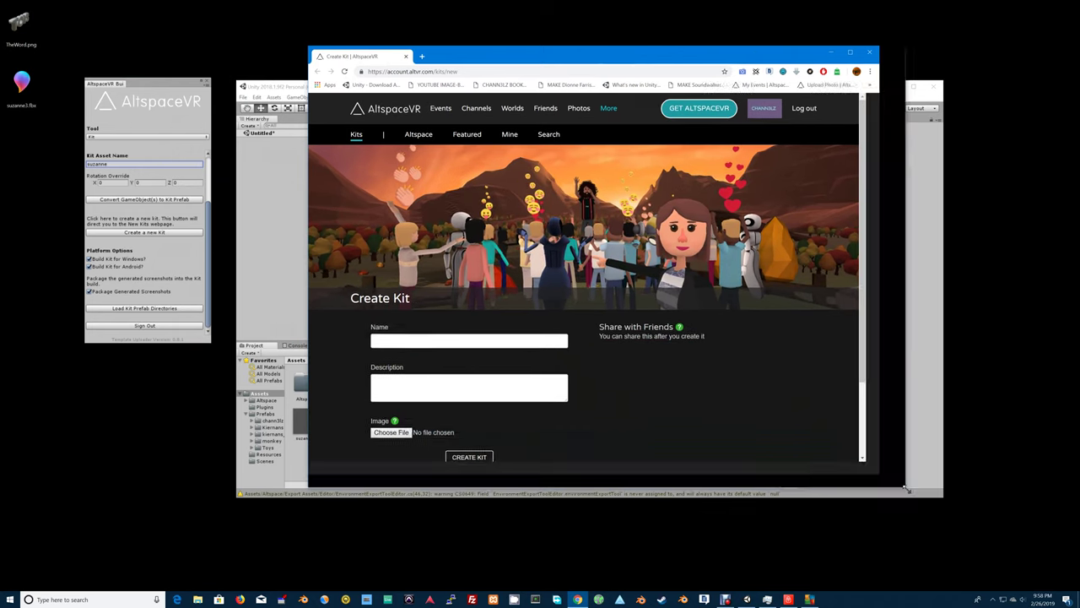
pyautogui.click(485, 353)
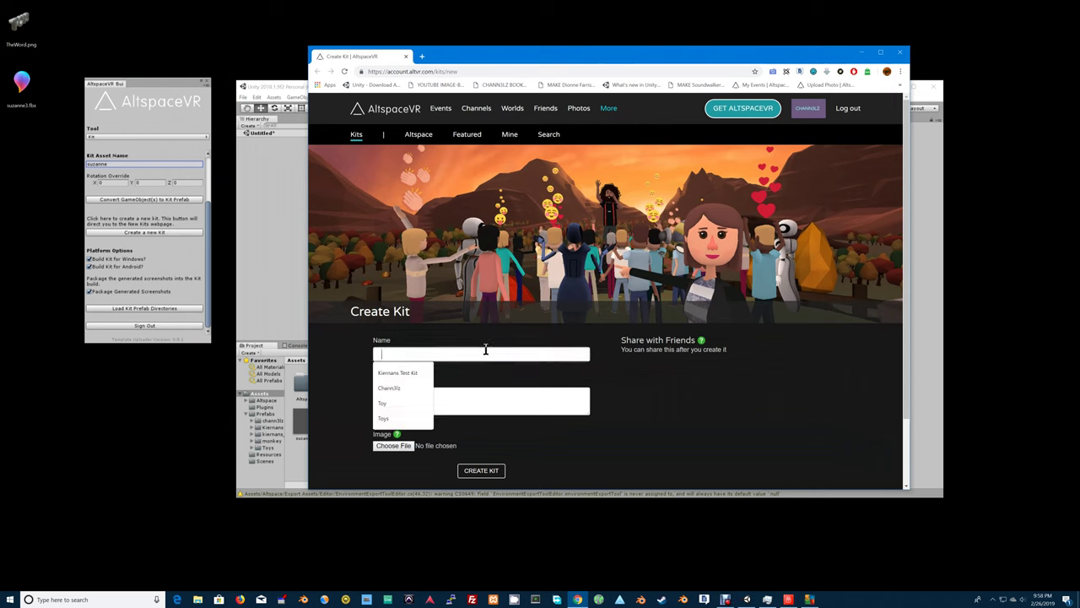
pyautogui.write('monkey')
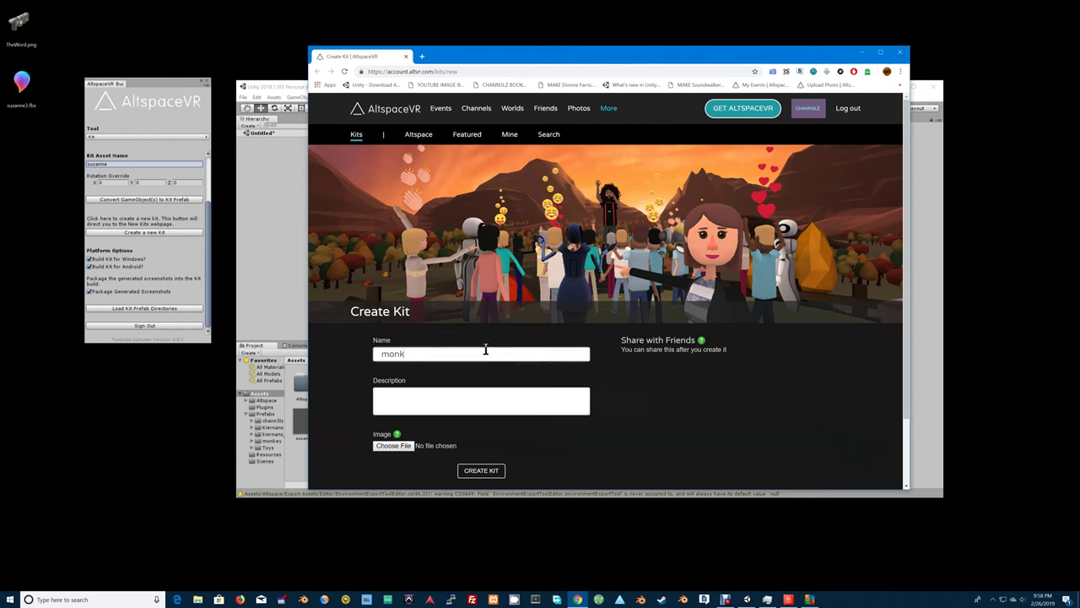
pyautogui.click(448, 393)
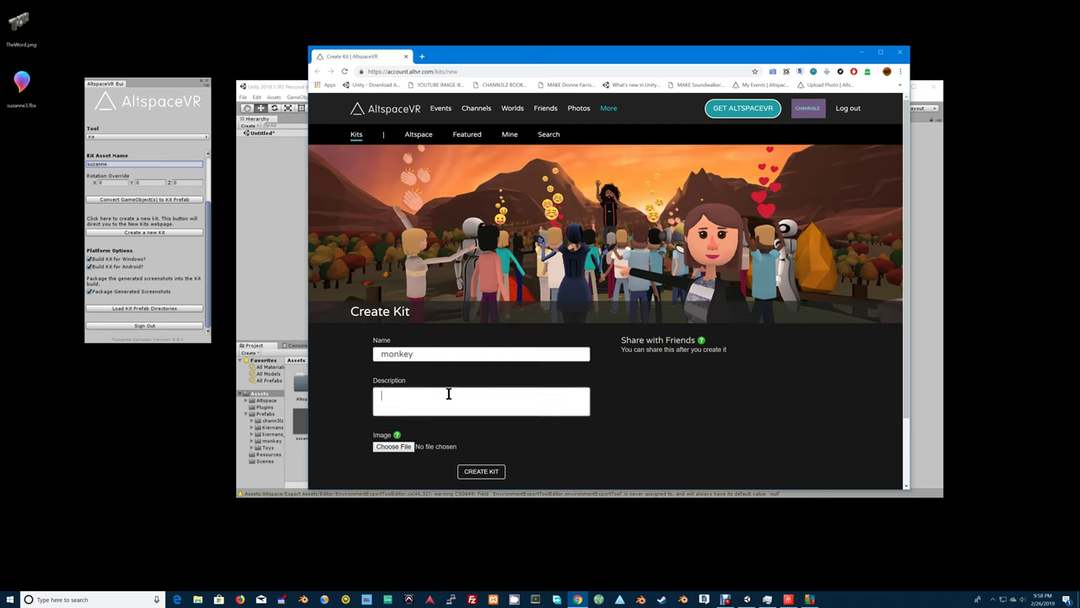
pyautogui.write('monkey kit')
pyautogui.click(478, 472)
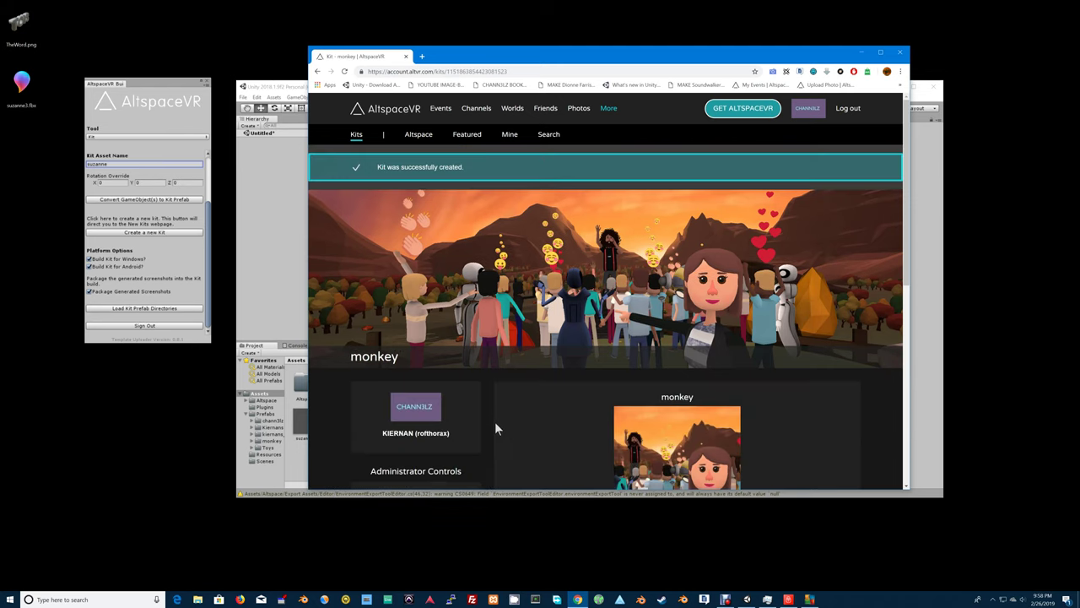
# Open the monkey kit's edit page and load the kit prefab directories in Unity's uploader.
pyautogui.scroll(-2, 496, 422)
pyautogui.click(442, 338)
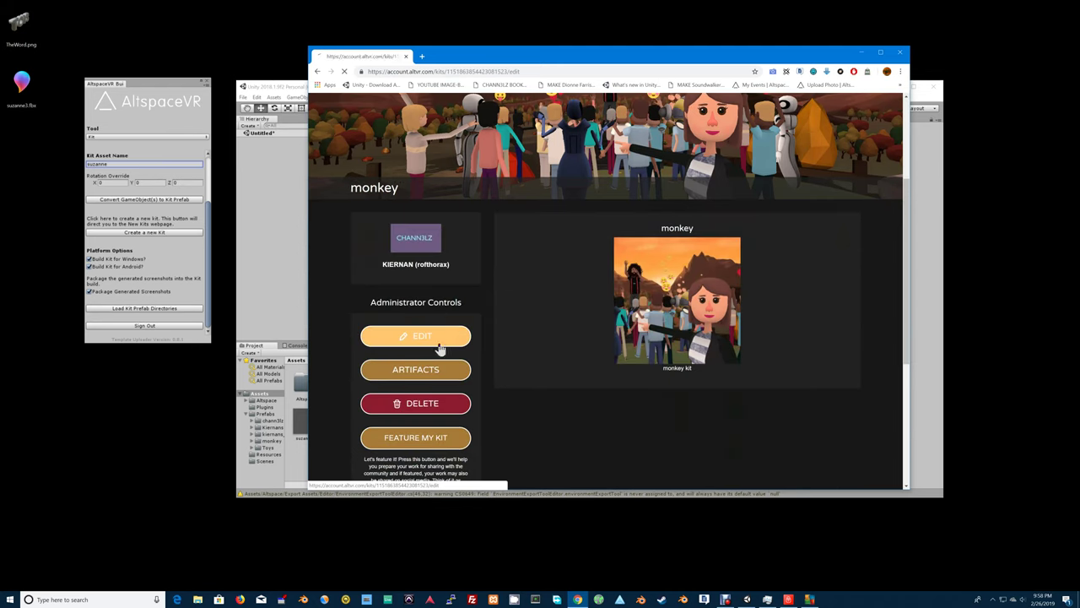
pyautogui.scroll(-2, 441, 389)
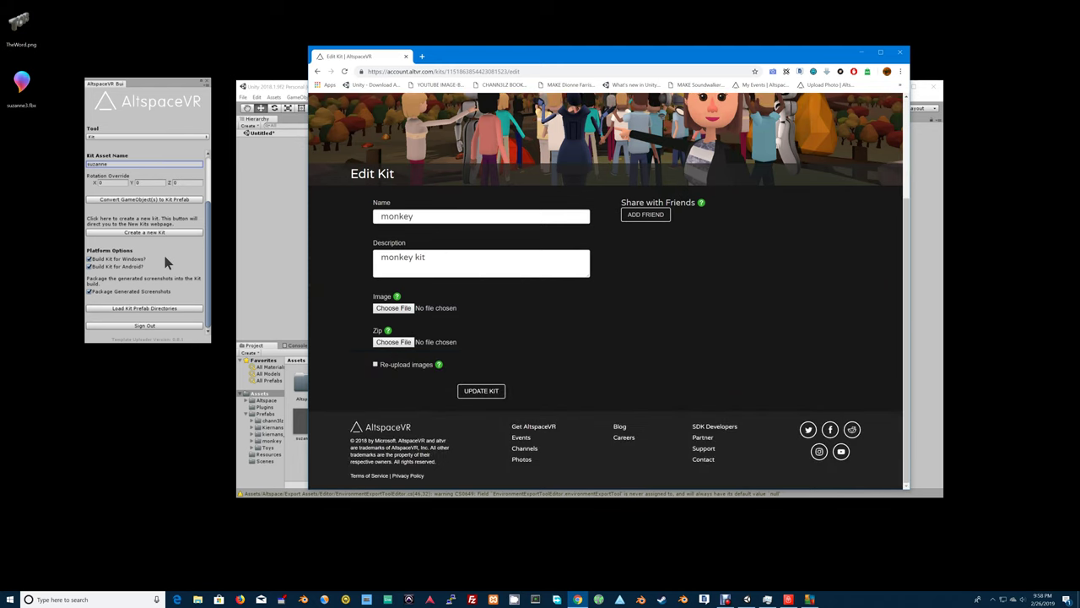
pyautogui.click(177, 310)
pyautogui.scroll(-2, 199, 300)
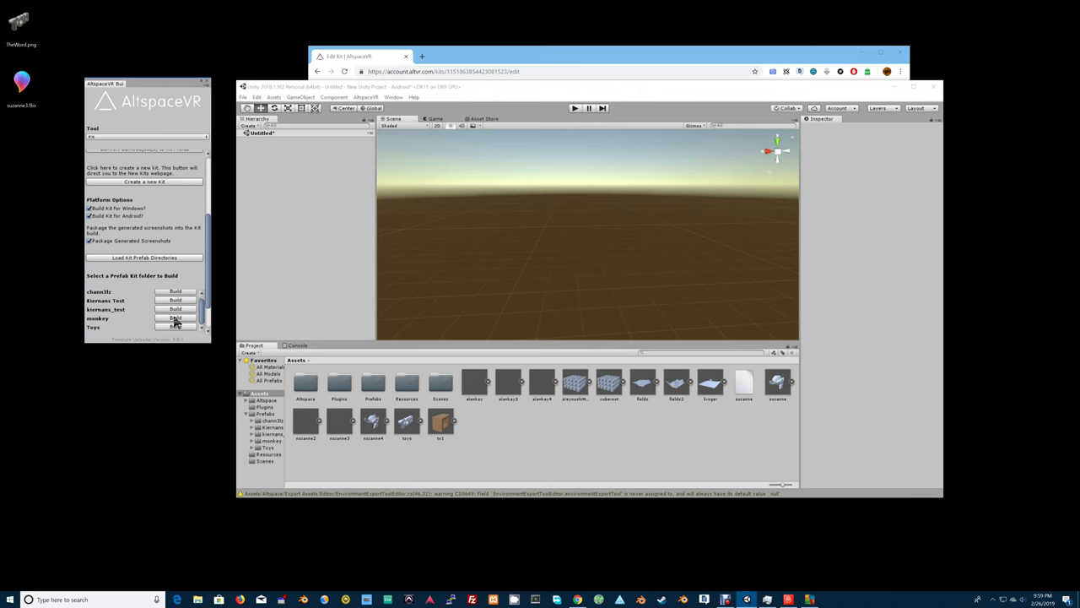
# Build the monkey kit from the AltspaceVR panel to produce monkey.zip.
pyautogui.click(175, 318)
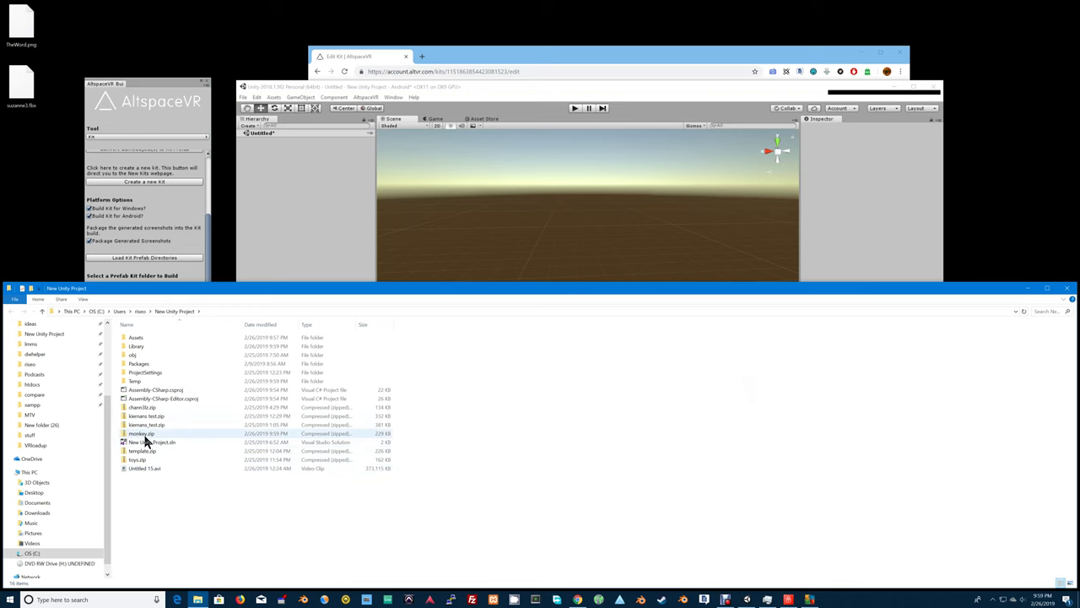
# Attach monkey.zip from the New Unity Project folder to the kit and save the update.
pyautogui.moveTo(371, 292); pyautogui.dragTo(577, 476)
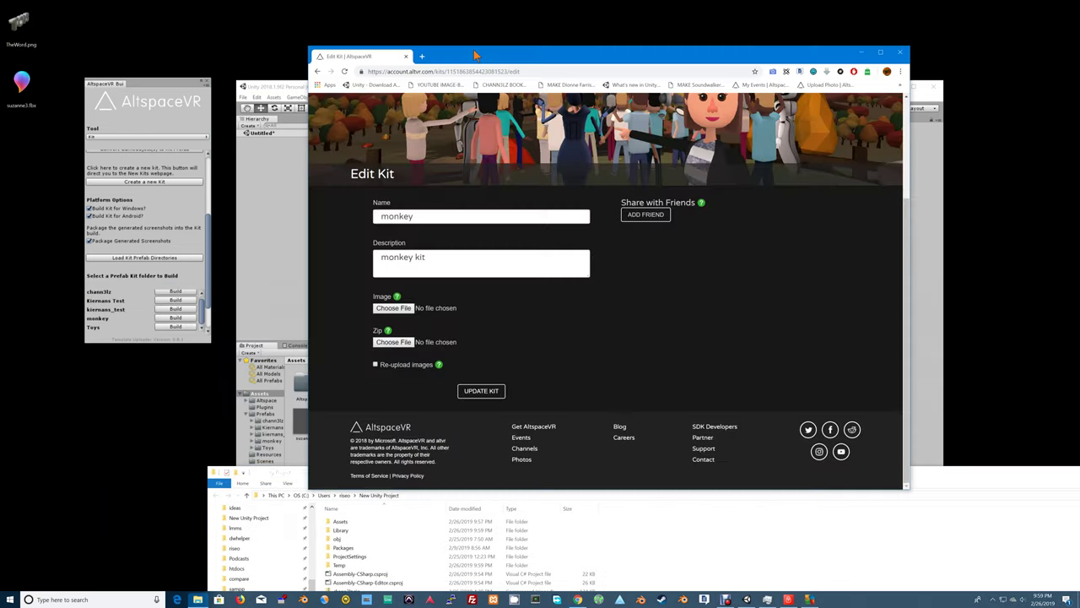
pyautogui.click(475, 53)
pyautogui.click(402, 342)
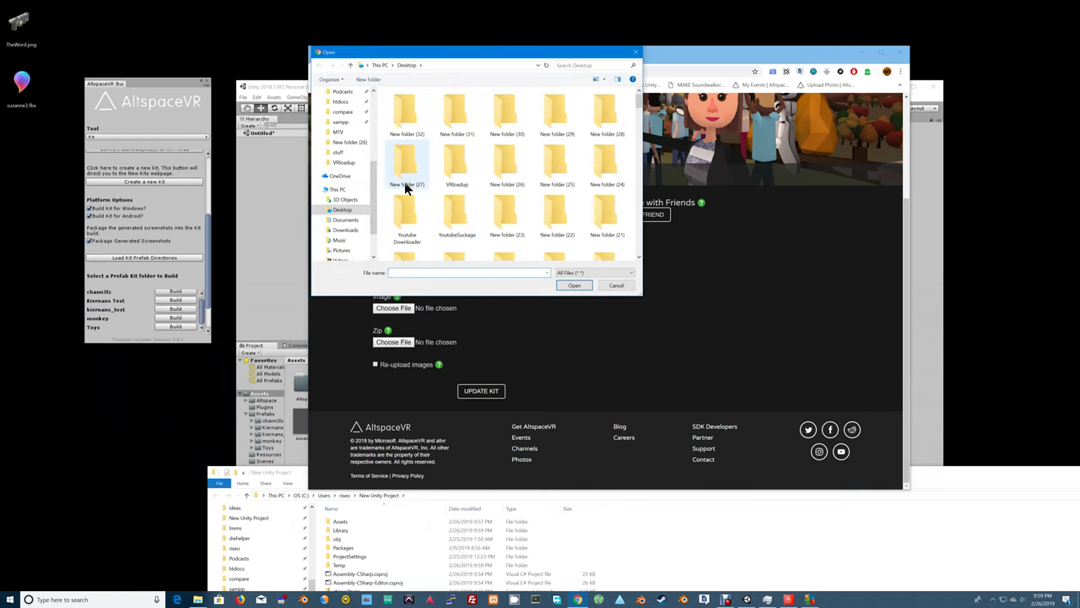
pyautogui.scroll(2, 374, 122)
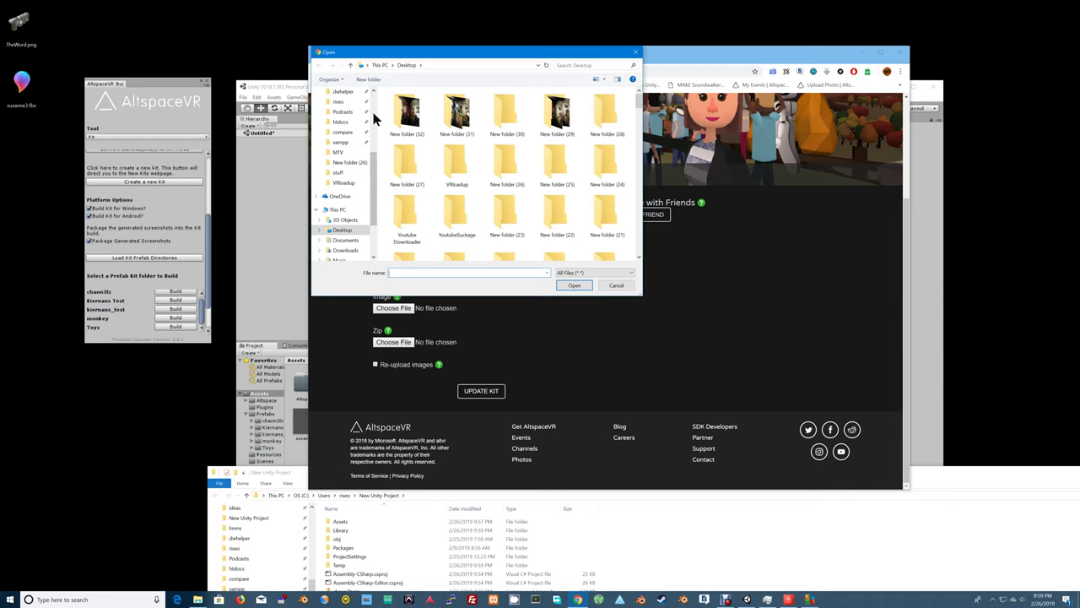
pyautogui.scroll(2, 354, 135)
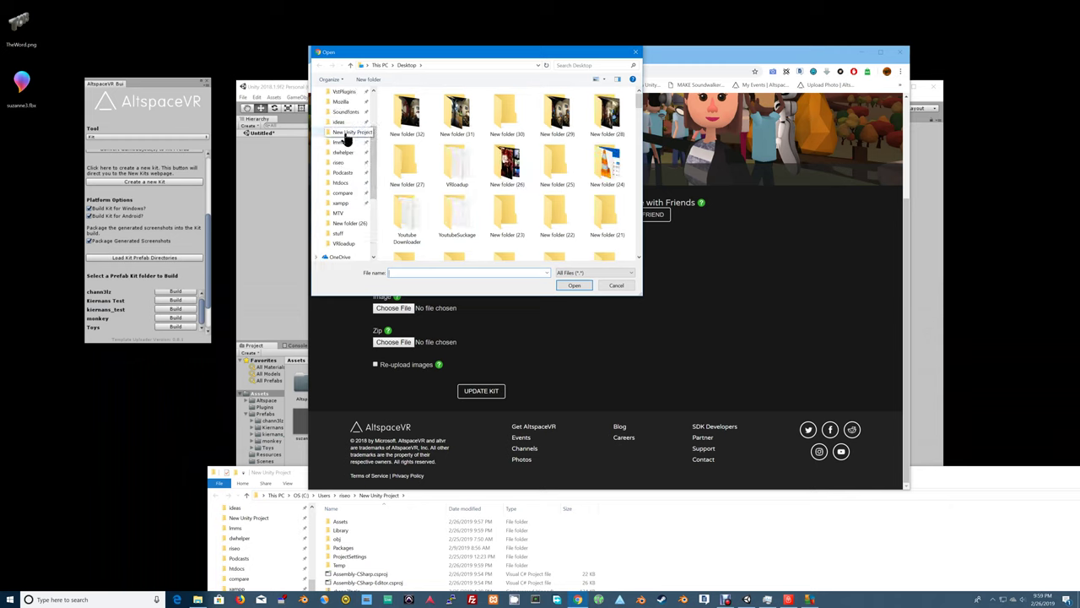
pyautogui.click(350, 133)
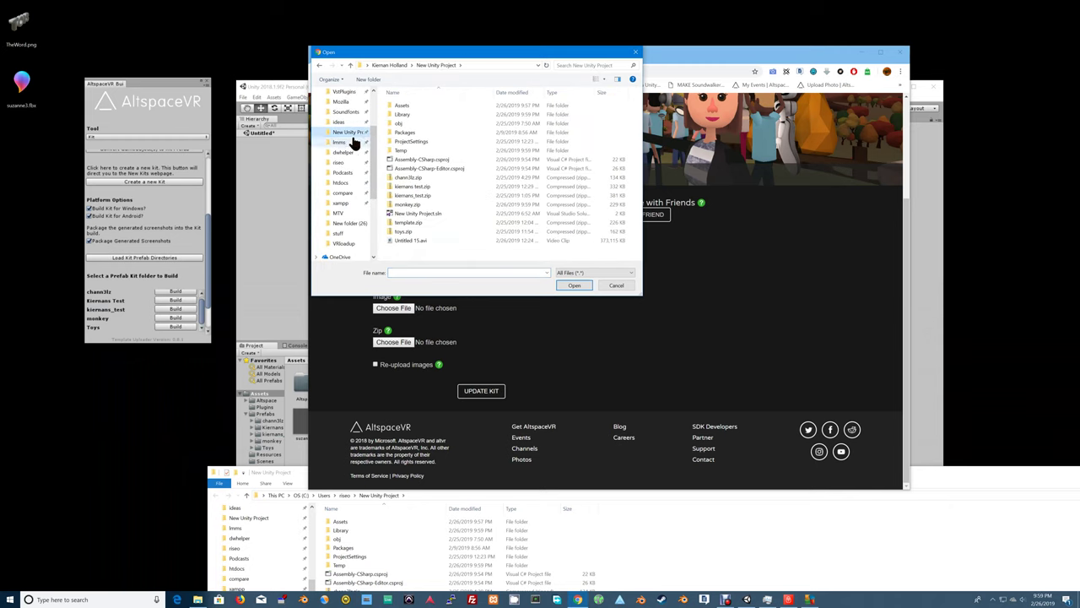
pyautogui.click(410, 207)
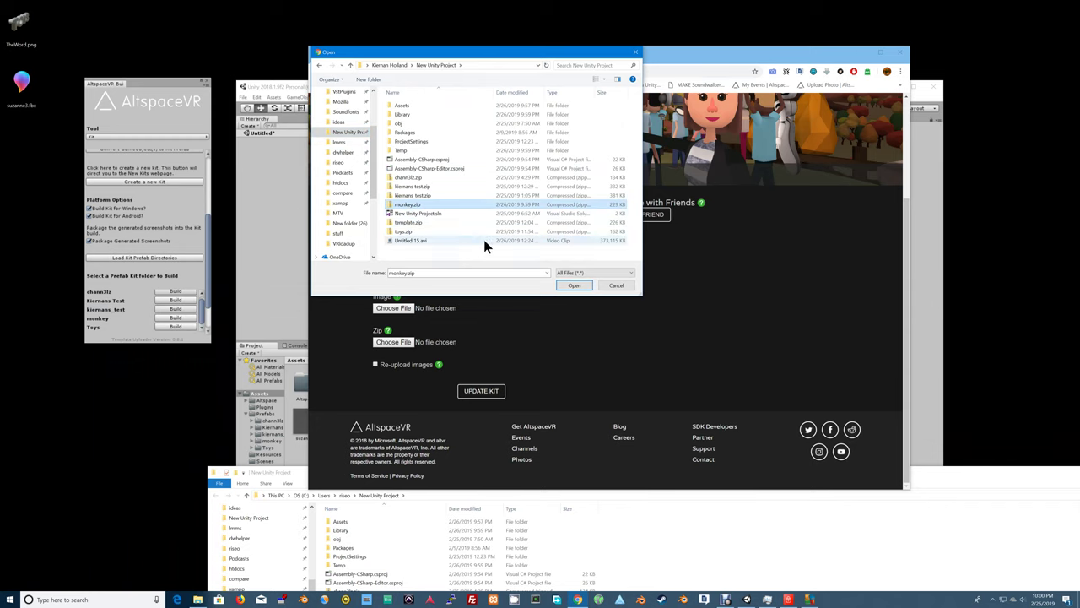
pyautogui.click(574, 286)
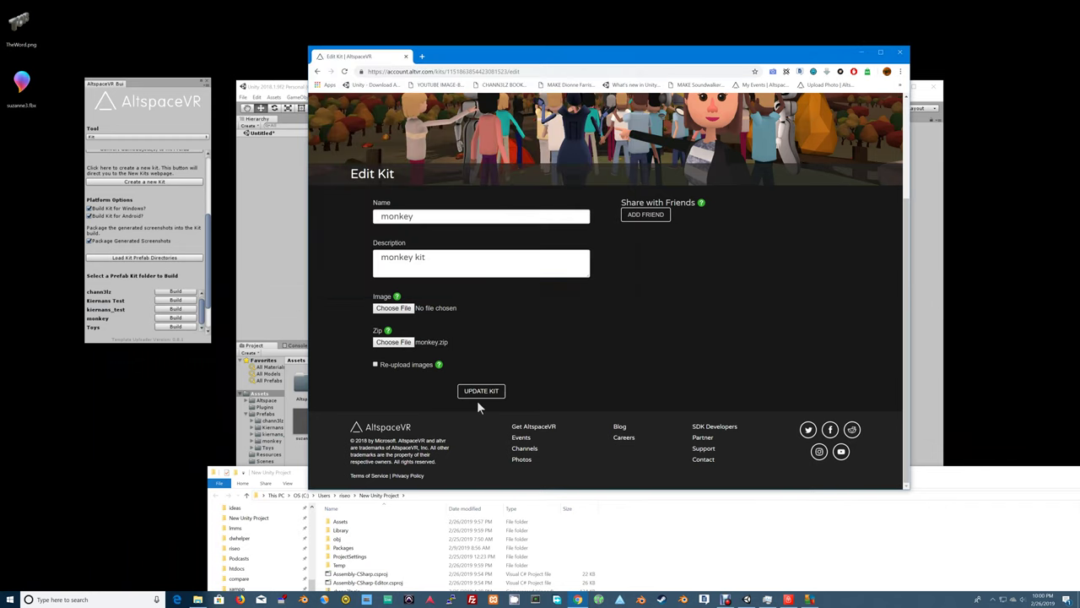
pyautogui.click(479, 395)
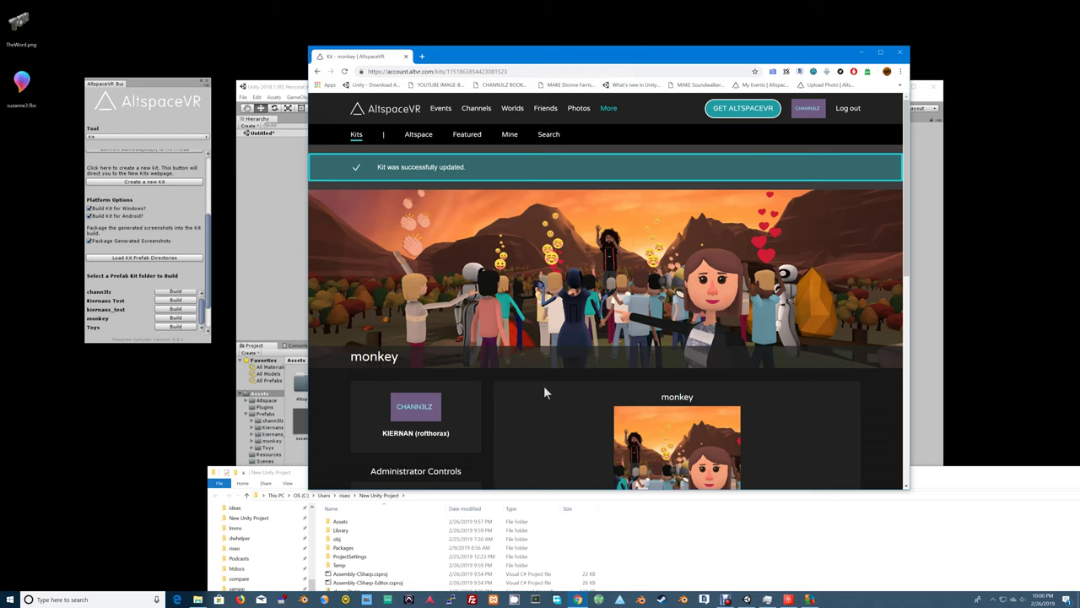
# View the monkey kit's artifacts, now listing Suzanne.
pyautogui.scroll(-2, 544, 384)
pyautogui.scroll(-2, 543, 383)
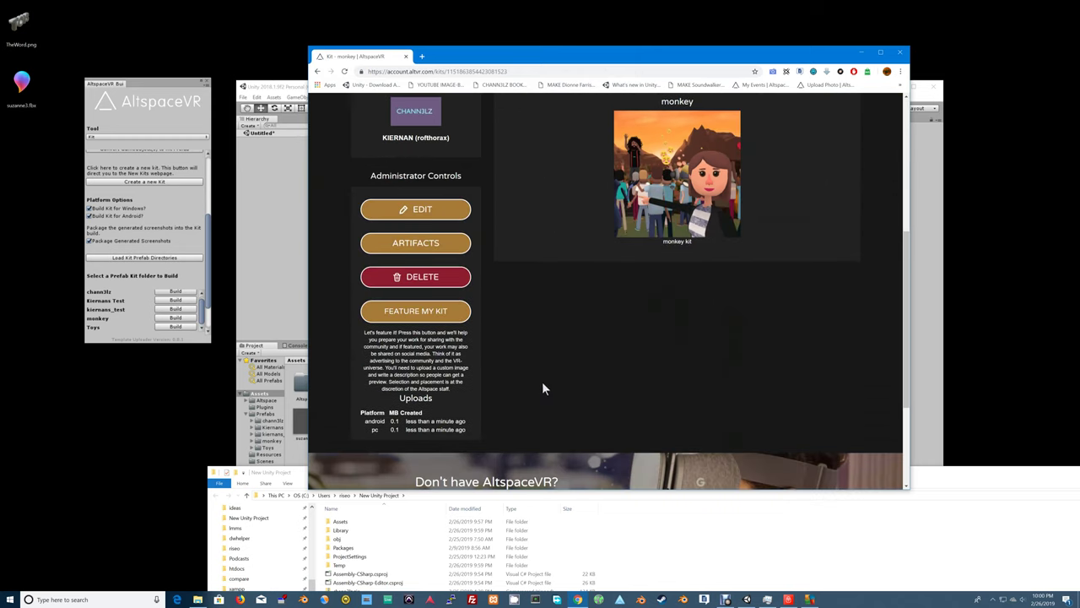
pyautogui.click(421, 244)
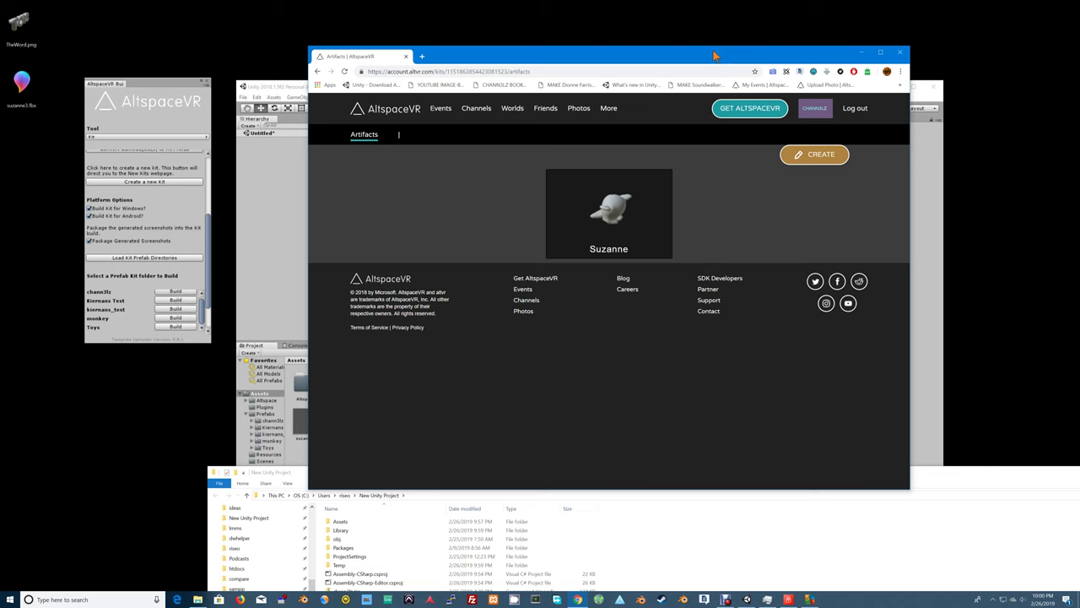
pyautogui.moveTo(714, 54); pyautogui.dragTo(929, 148)
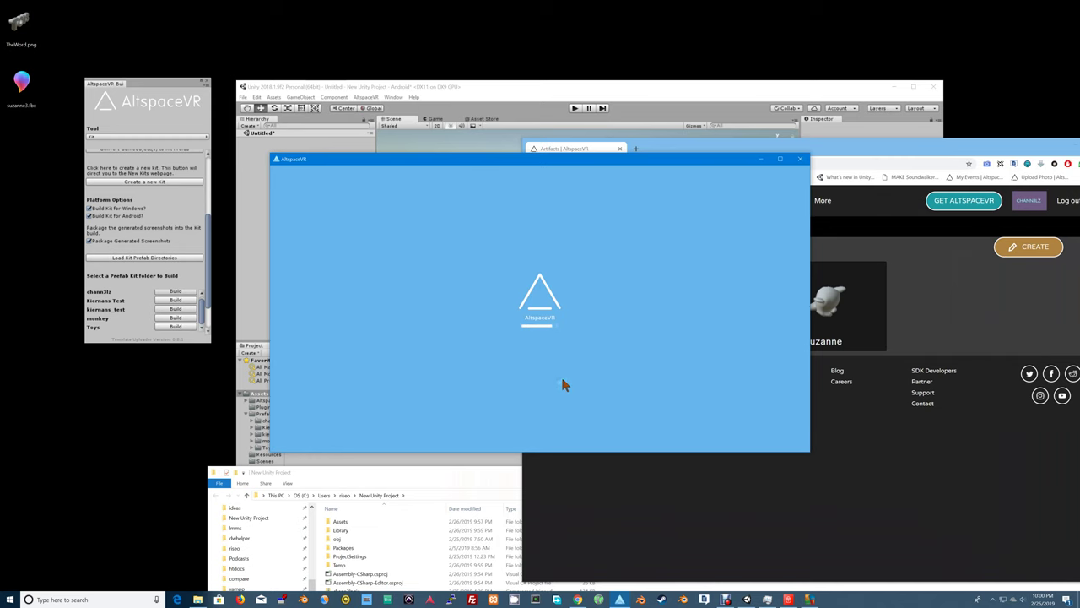
# Browse Worlds from the main menu and load into a space.
pyautogui.click(442, 406)
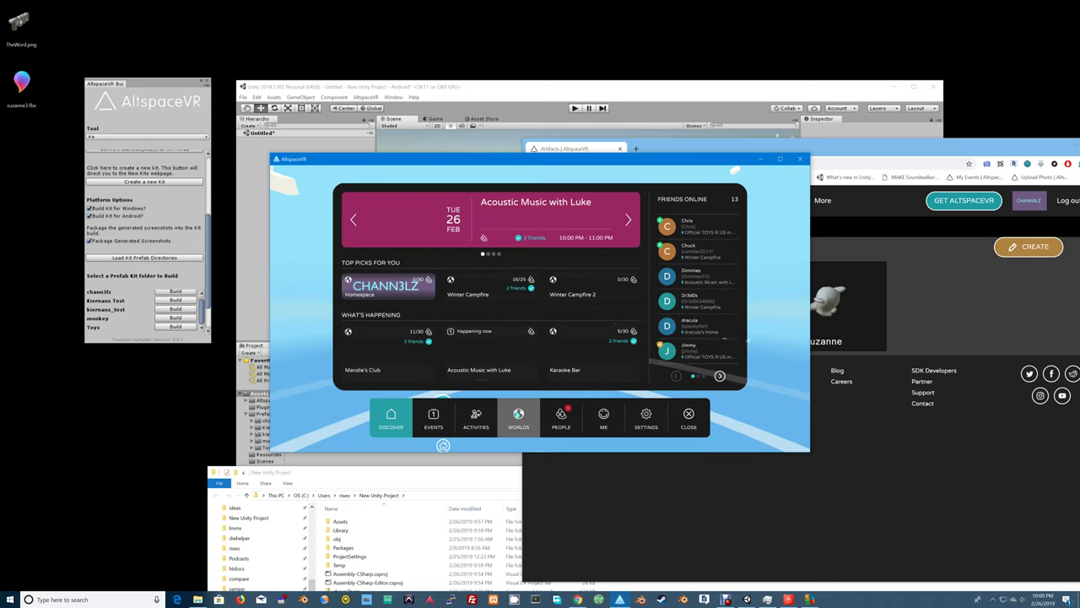
pyautogui.click(518, 414)
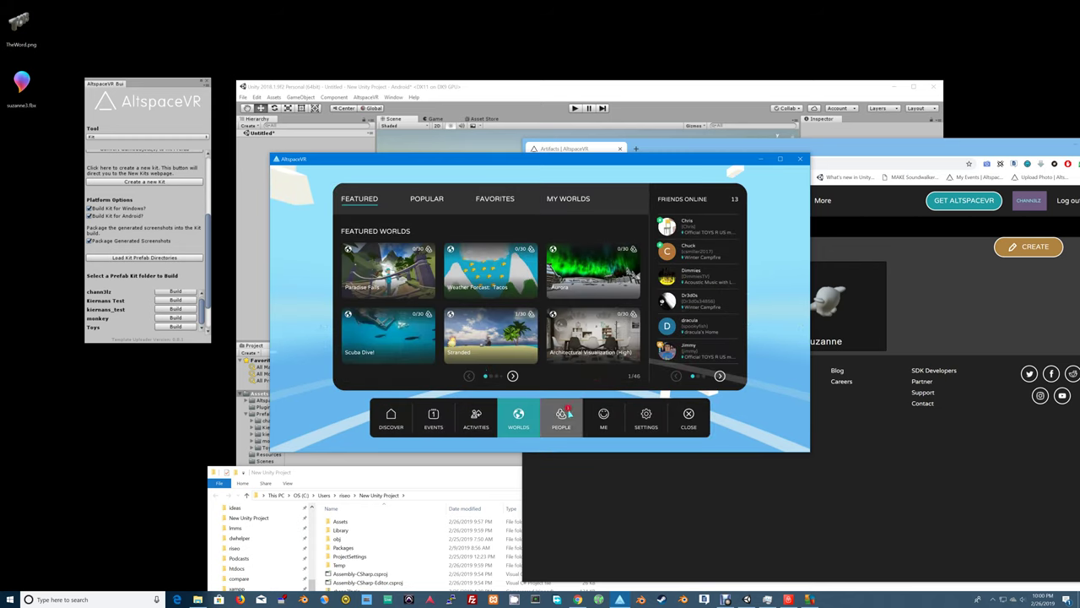
pyautogui.click(593, 271)
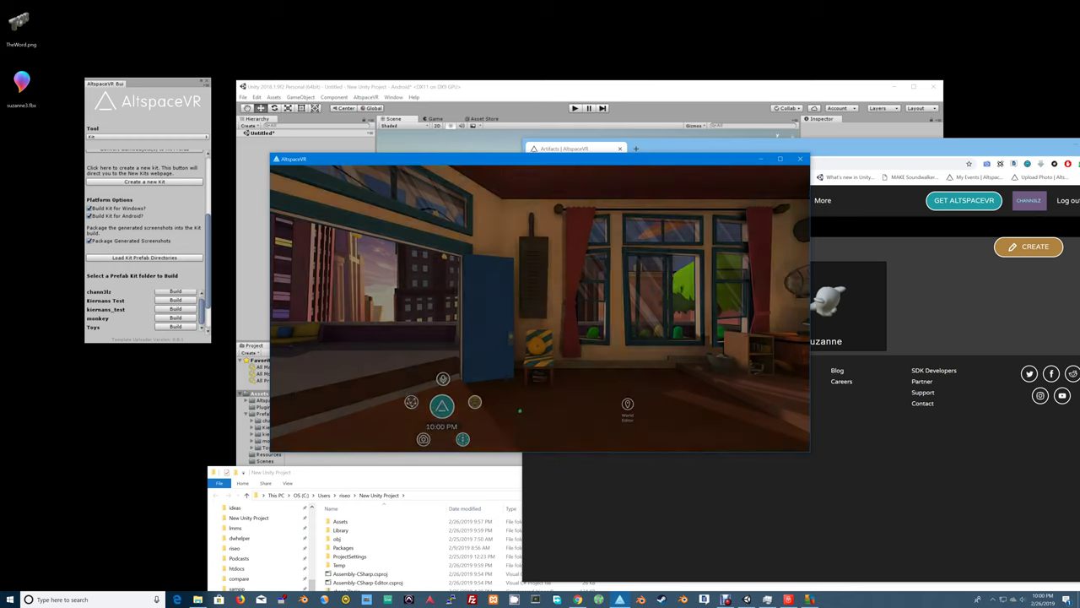
# Reopen the Worlds menu and switch to the MY WORLDS tab.
pyautogui.click(440, 405)
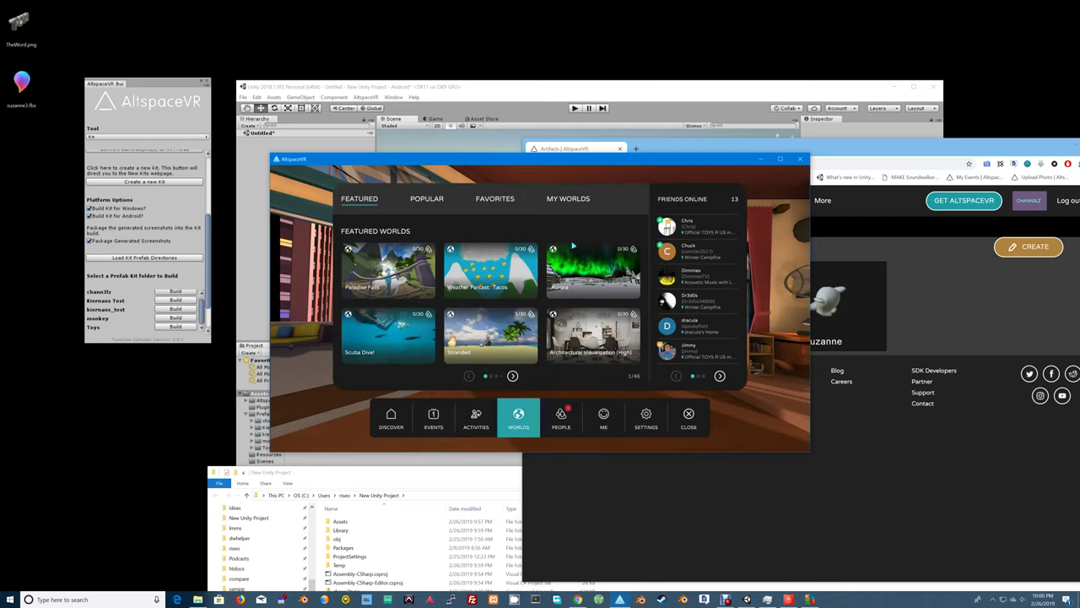
pyautogui.moveTo(581, 291)
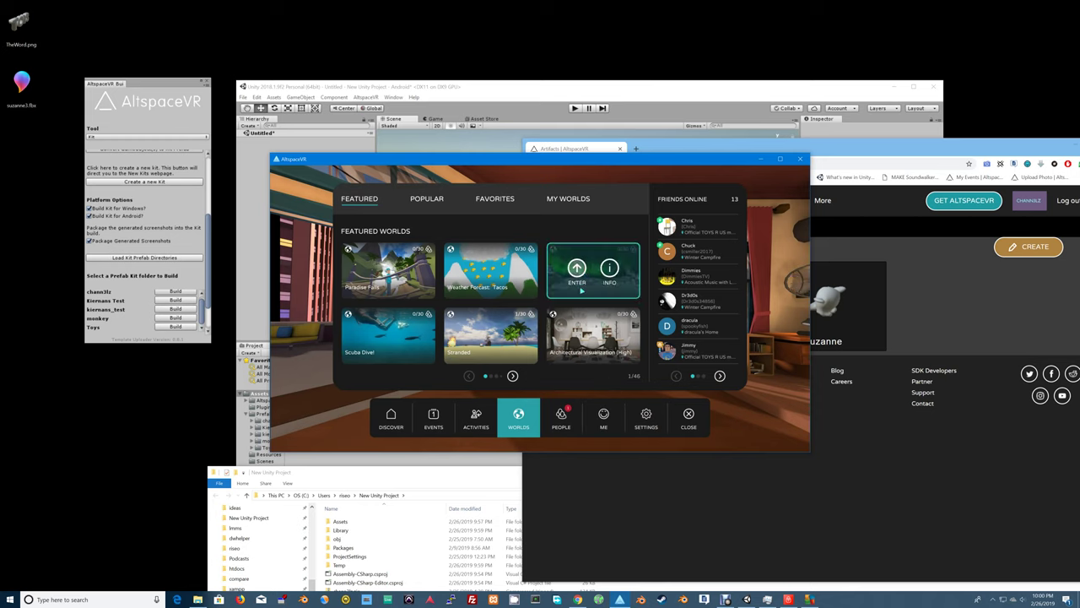
pyautogui.click(562, 414)
pyautogui.click(527, 430)
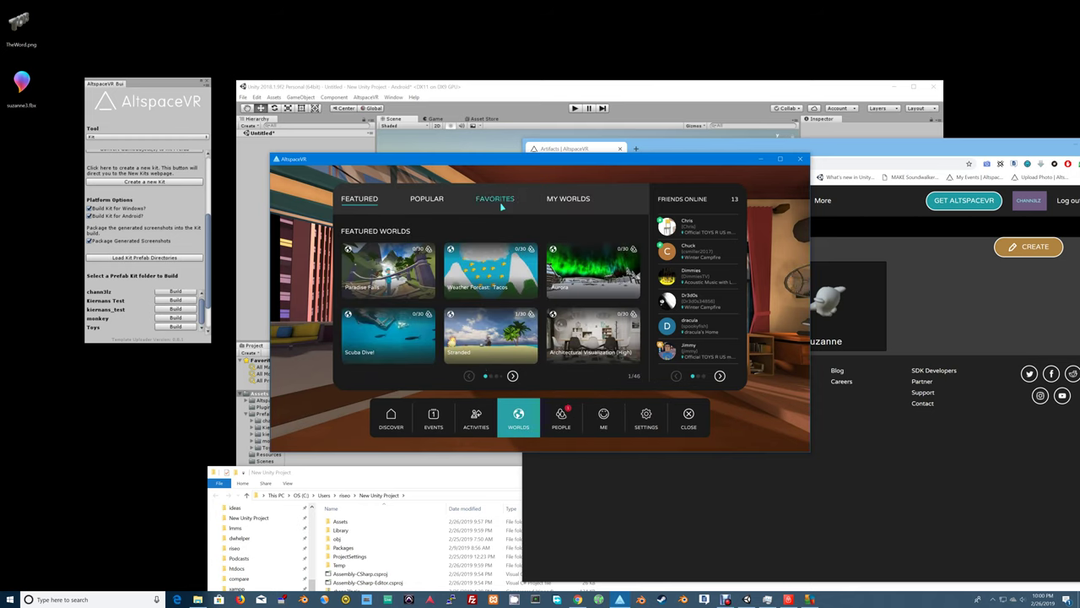
pyautogui.click(568, 199)
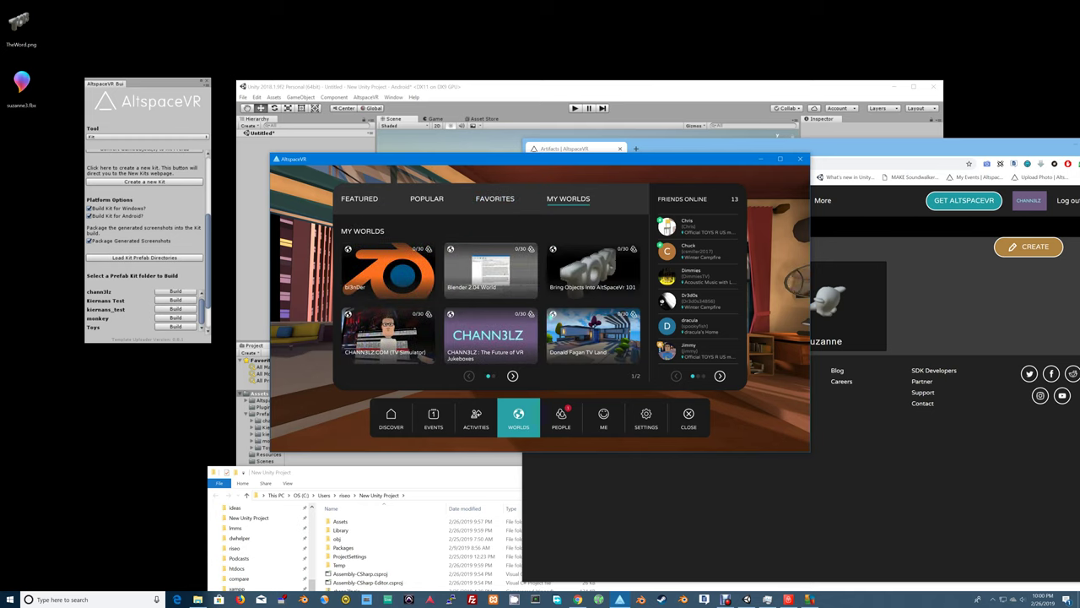
# Enter the TV Land world, turn the view left, and open the World Editor.
pyautogui.moveTo(577, 334)
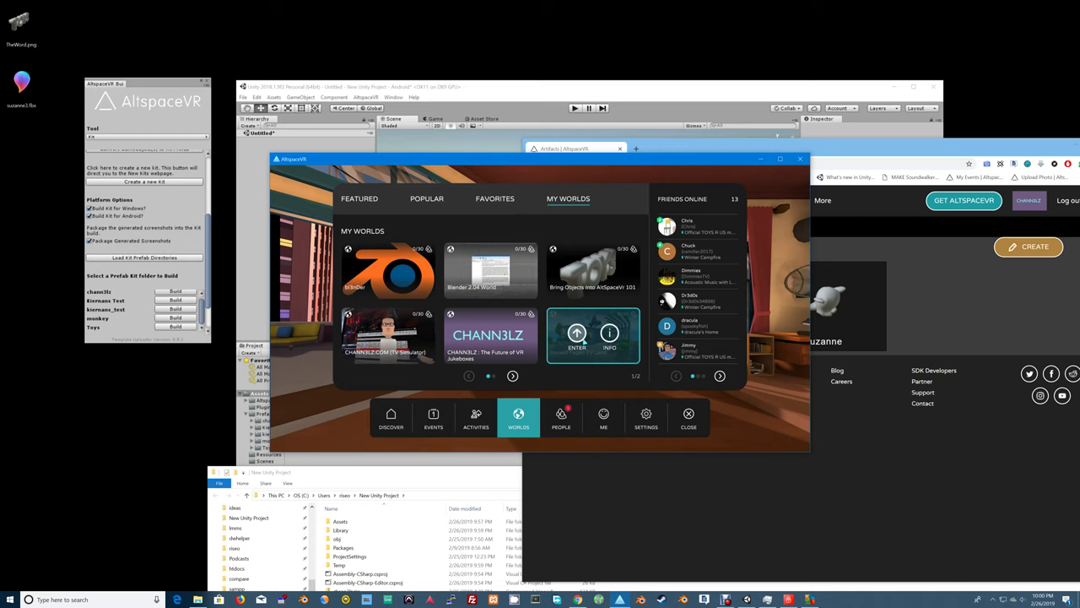
pyautogui.click(577, 333)
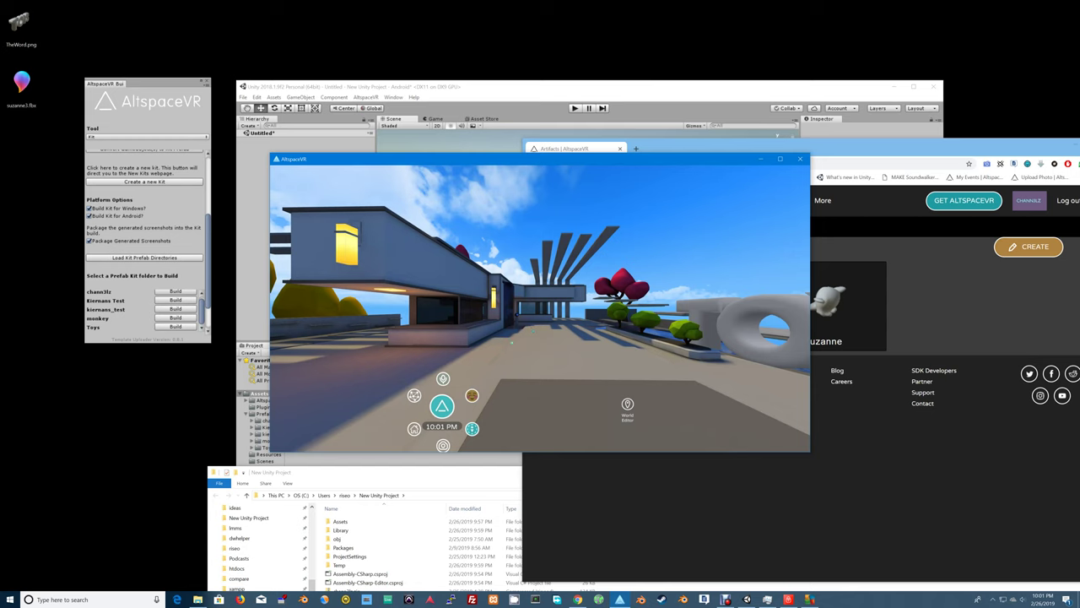
pyautogui.press('Left')
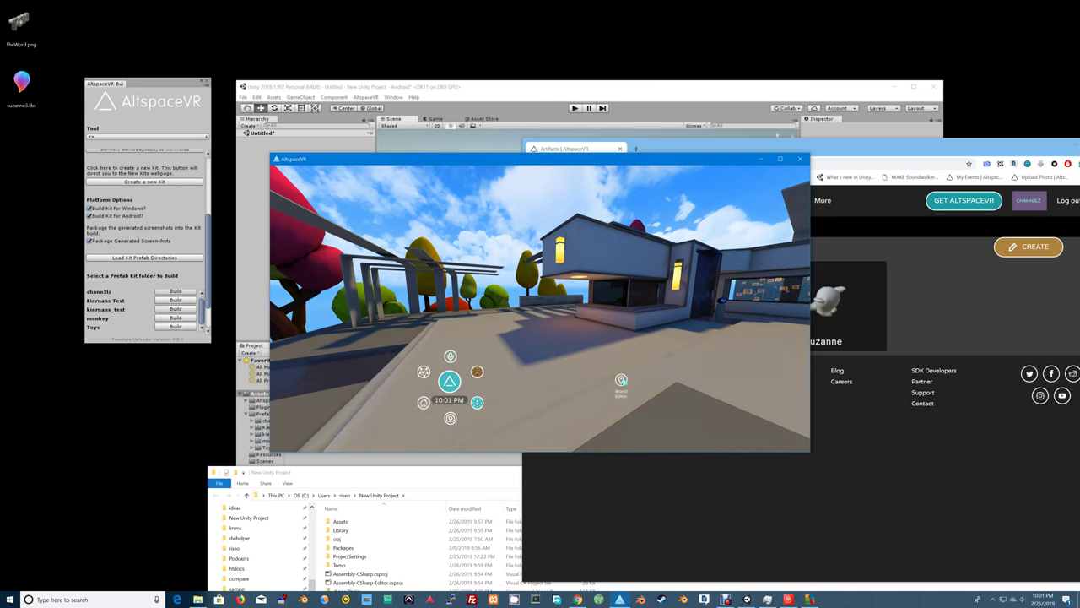
pyautogui.click(621, 380)
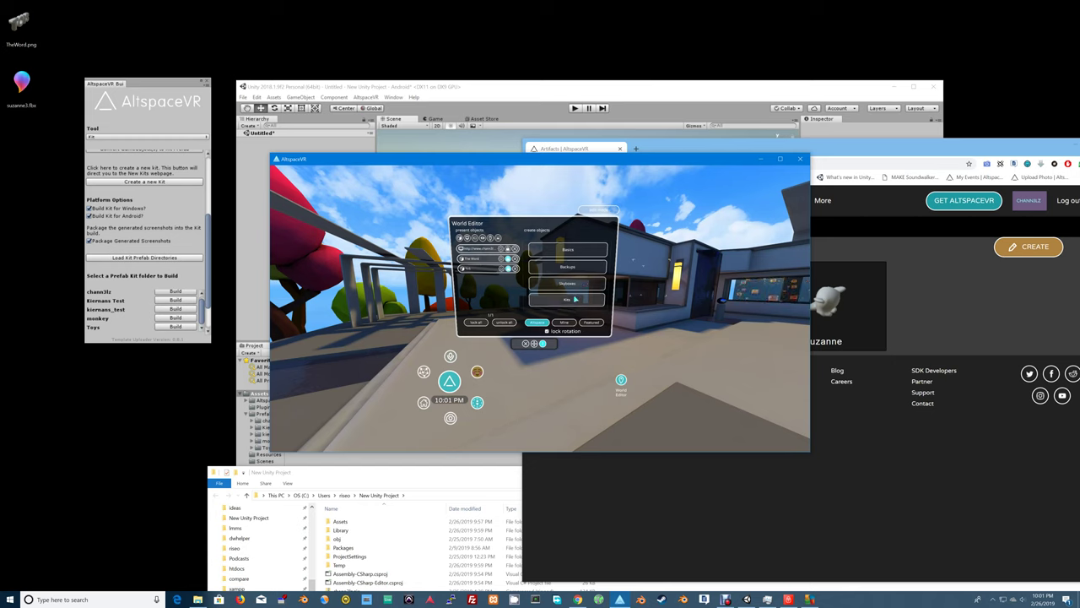
# Under Kits filtered to Mine, open the monkey kit and spawn Suzanne.
pyautogui.click(575, 298)
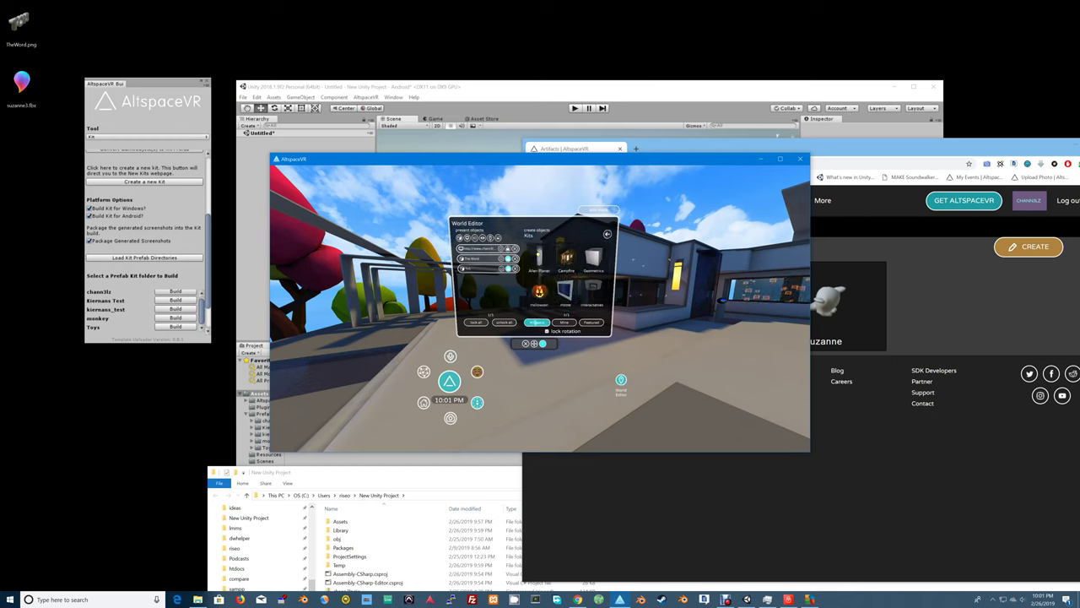
pyautogui.click(564, 322)
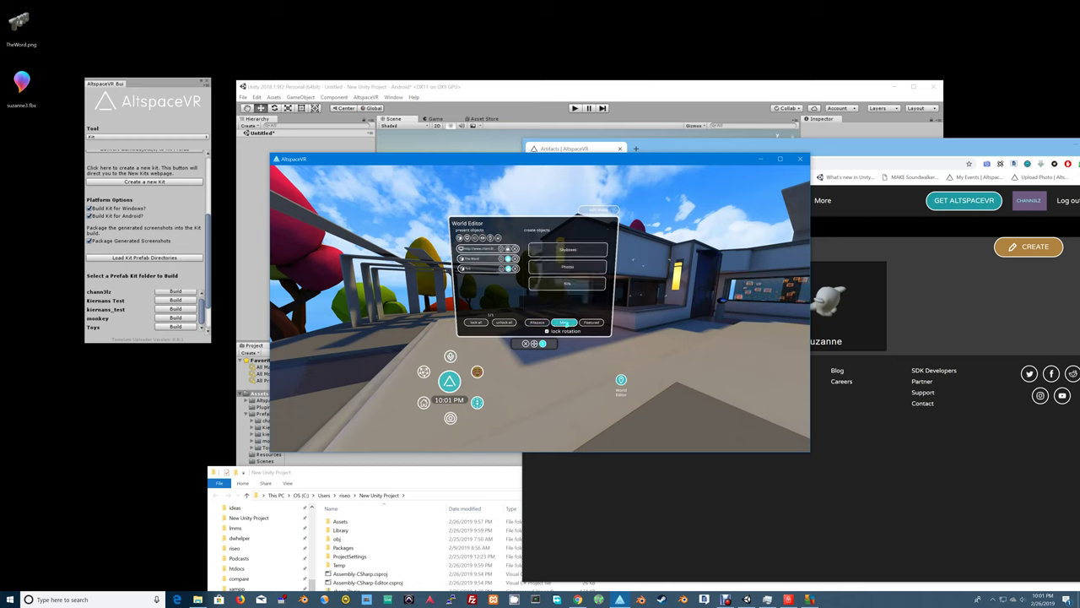
pyautogui.click(566, 284)
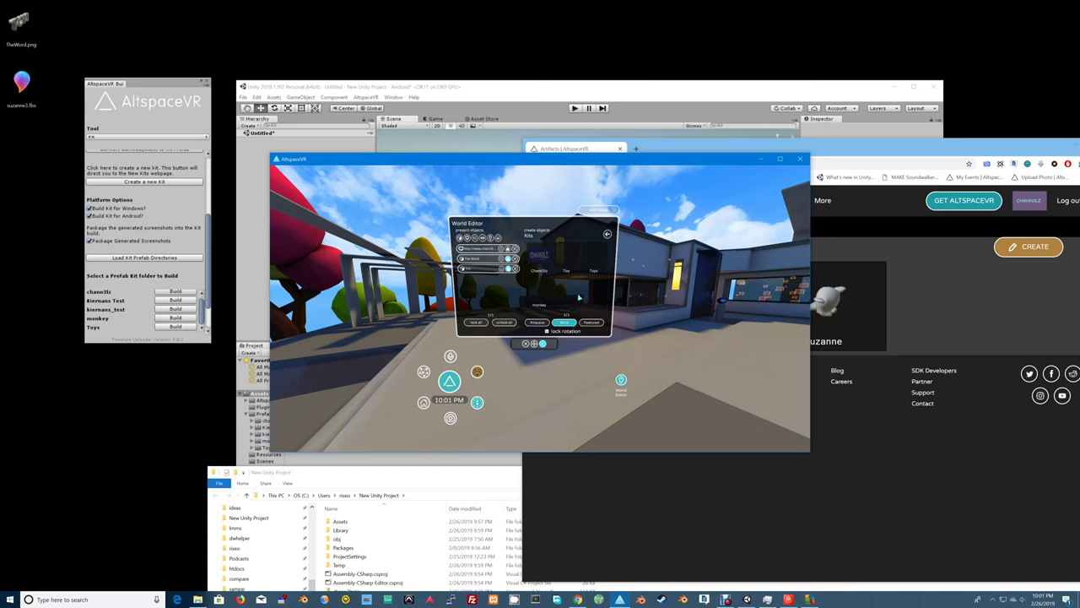
pyautogui.click(537, 296)
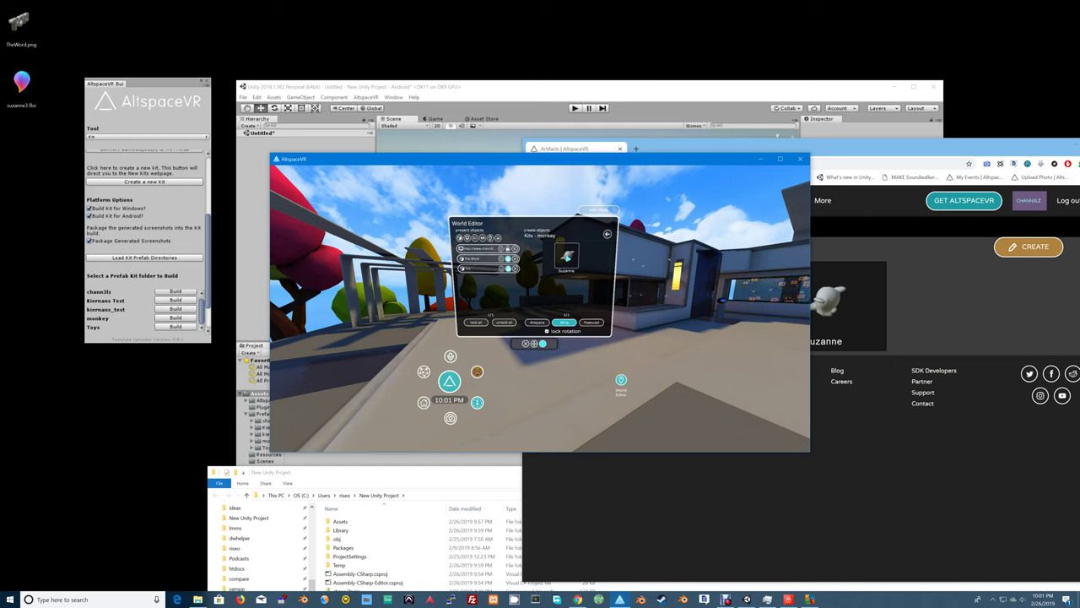
pyautogui.click(567, 256)
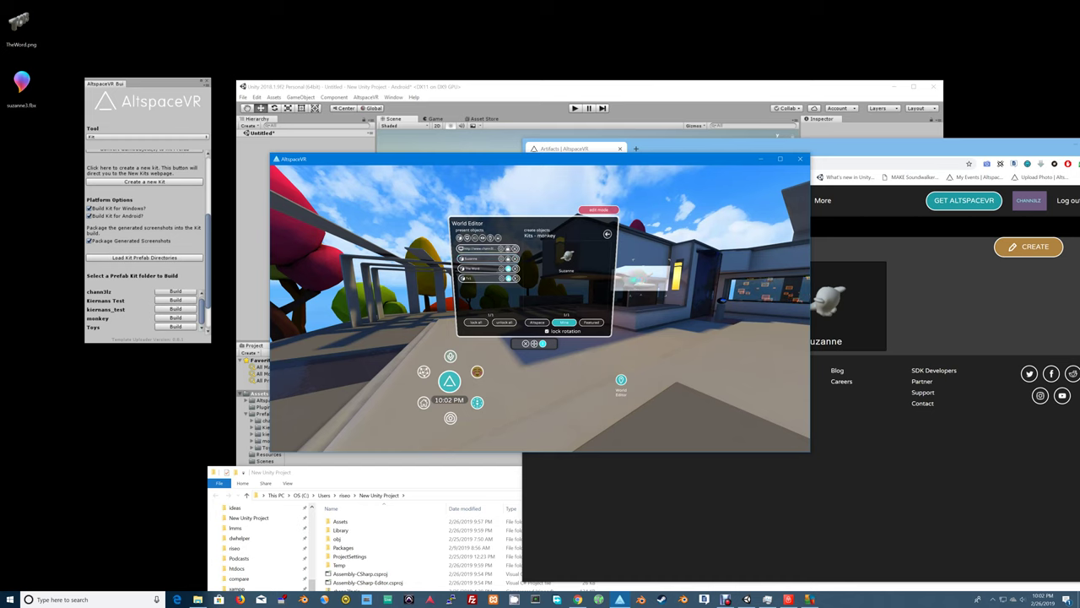
# Enter a rotation value of 90 in Suzanne's Update Artifact dialog and confirm.
pyautogui.click(502, 258)
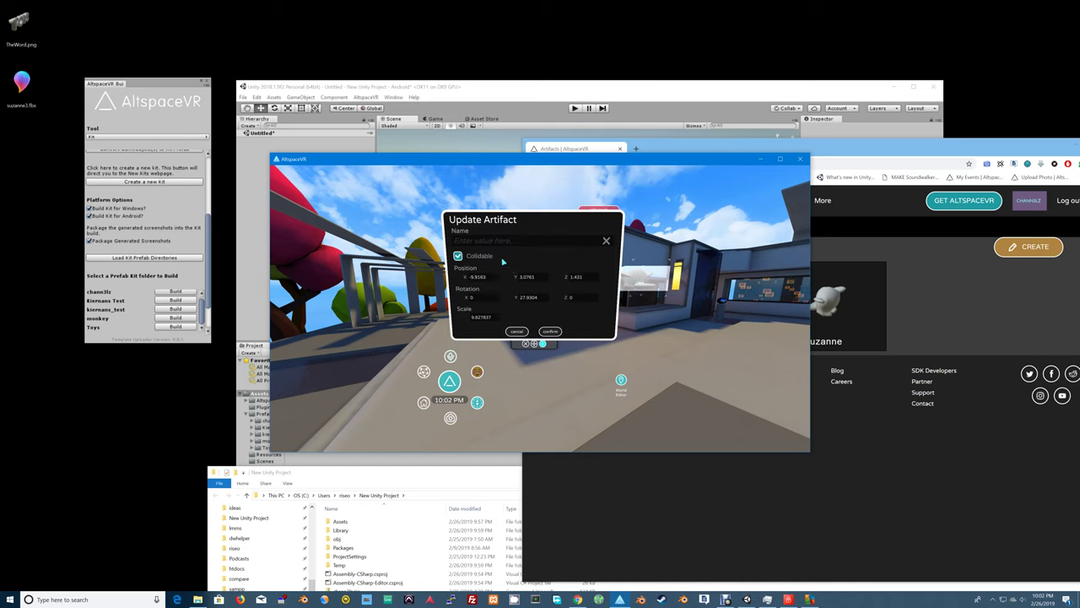
pyautogui.click(523, 299)
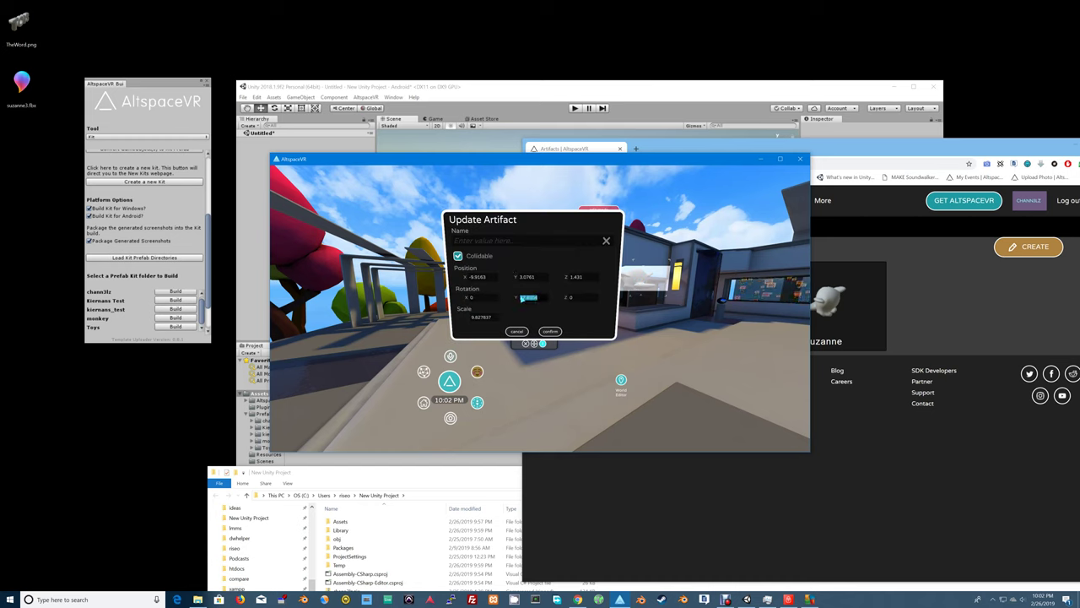
pyautogui.write('0')
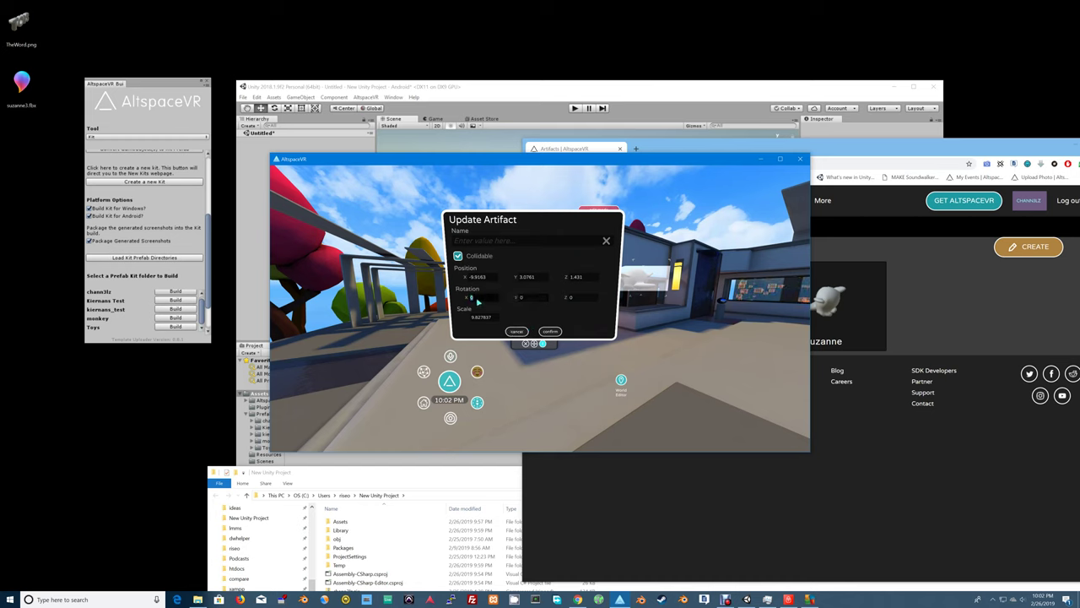
pyautogui.write('90')
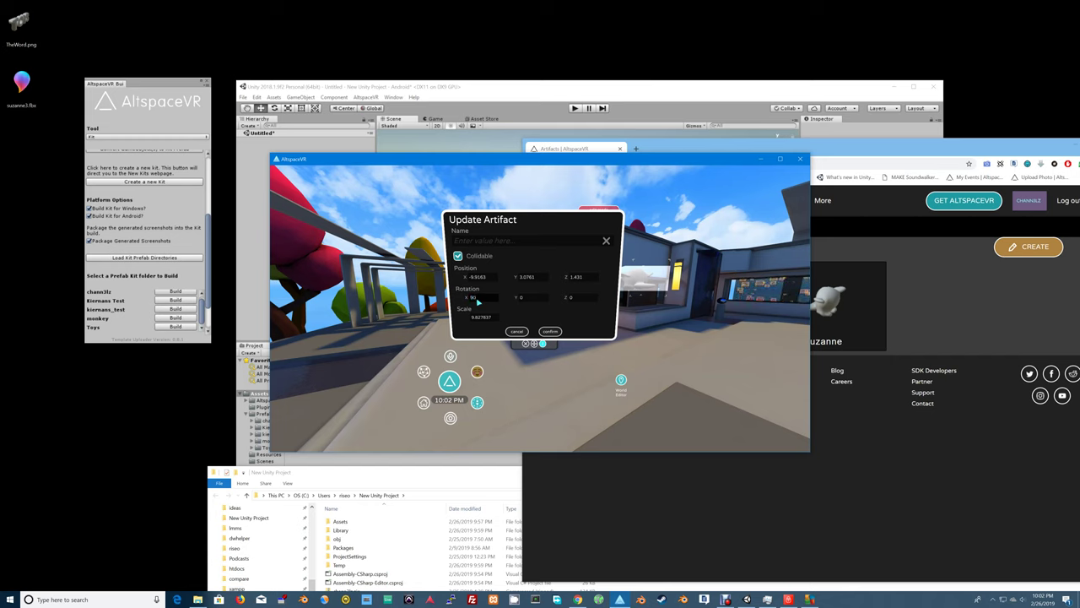
pyautogui.click(552, 331)
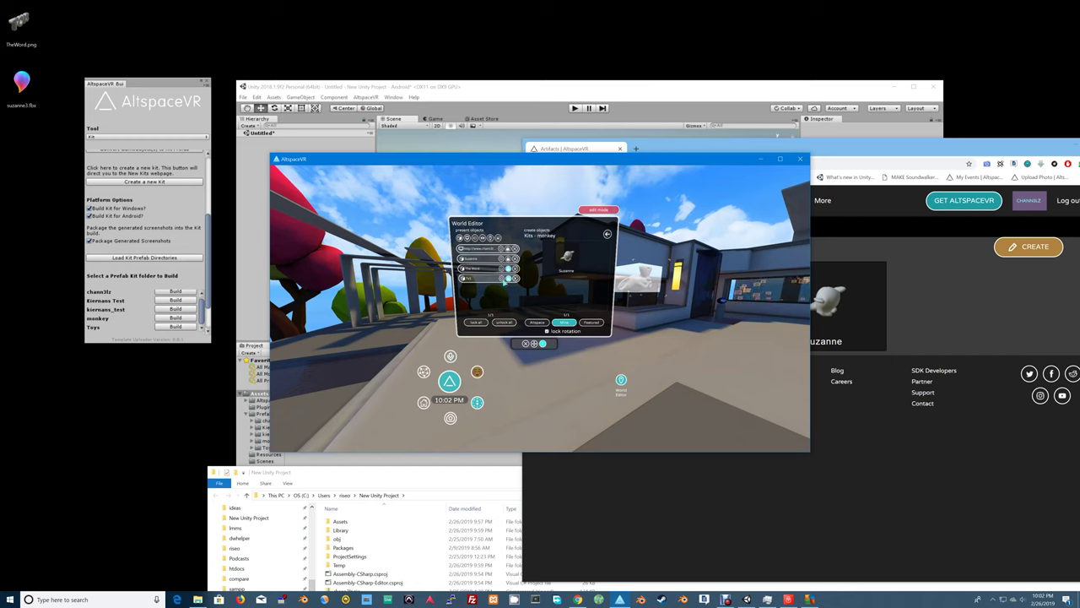
# Check another object's settings, then apply X 90, Z 180 to Suzanne and reopen it.
pyautogui.click(503, 280)
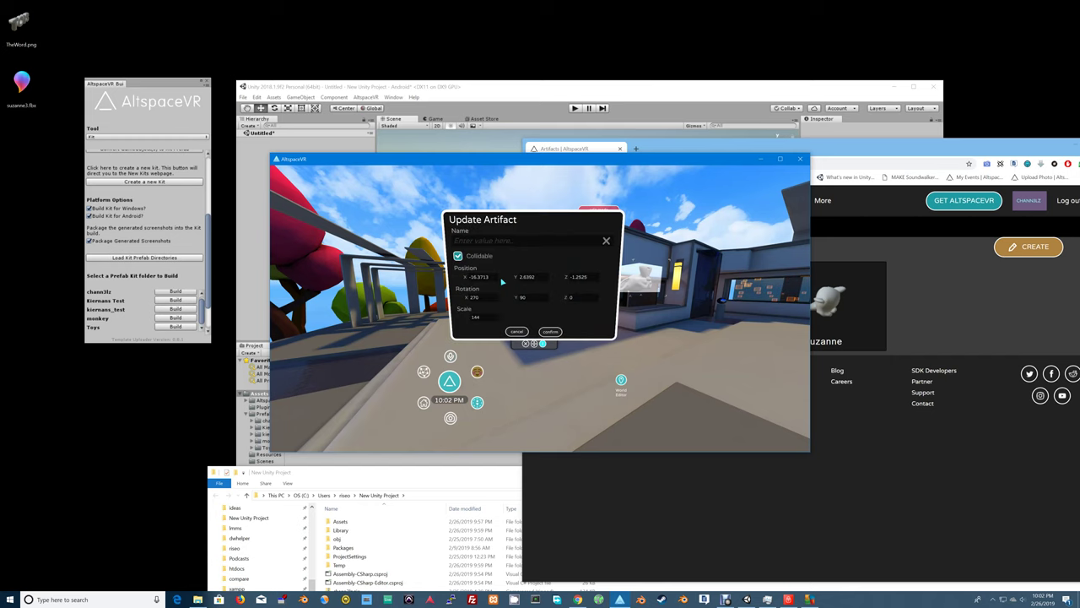
pyautogui.click(547, 331)
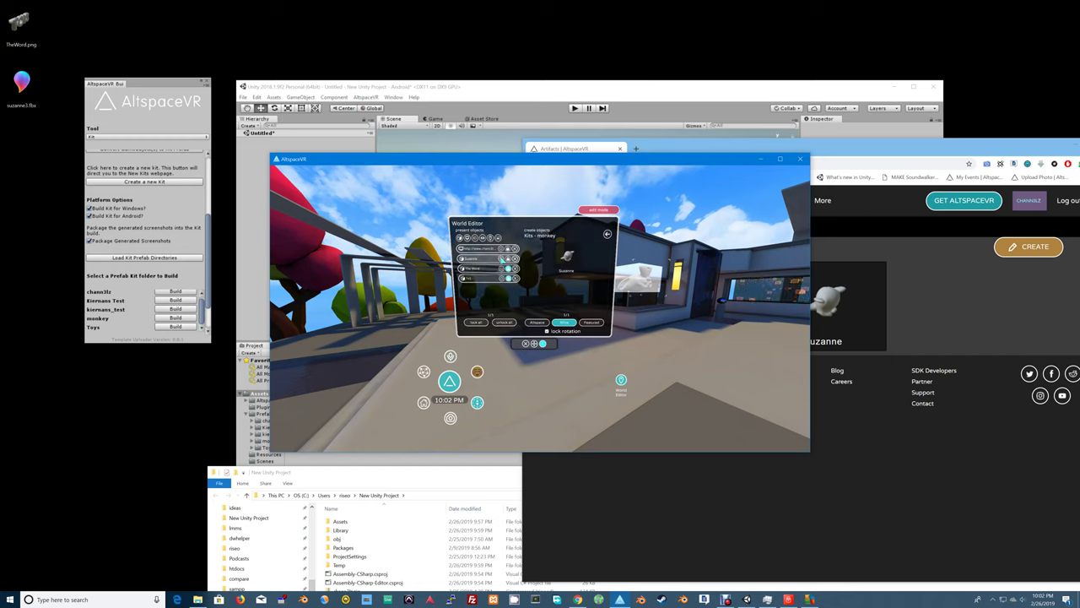
pyautogui.click(503, 258)
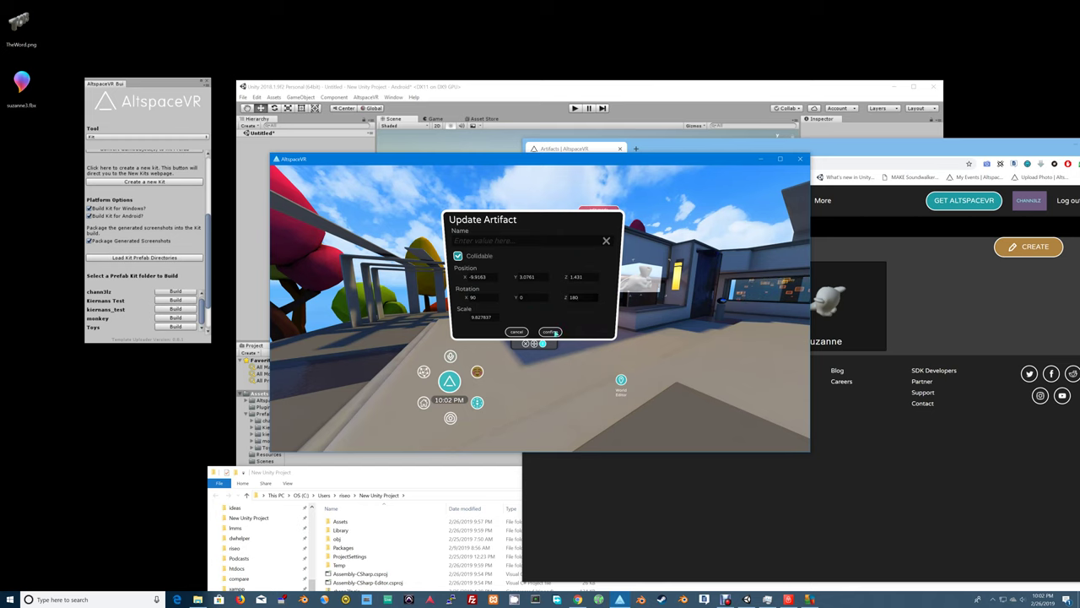
pyautogui.click(551, 332)
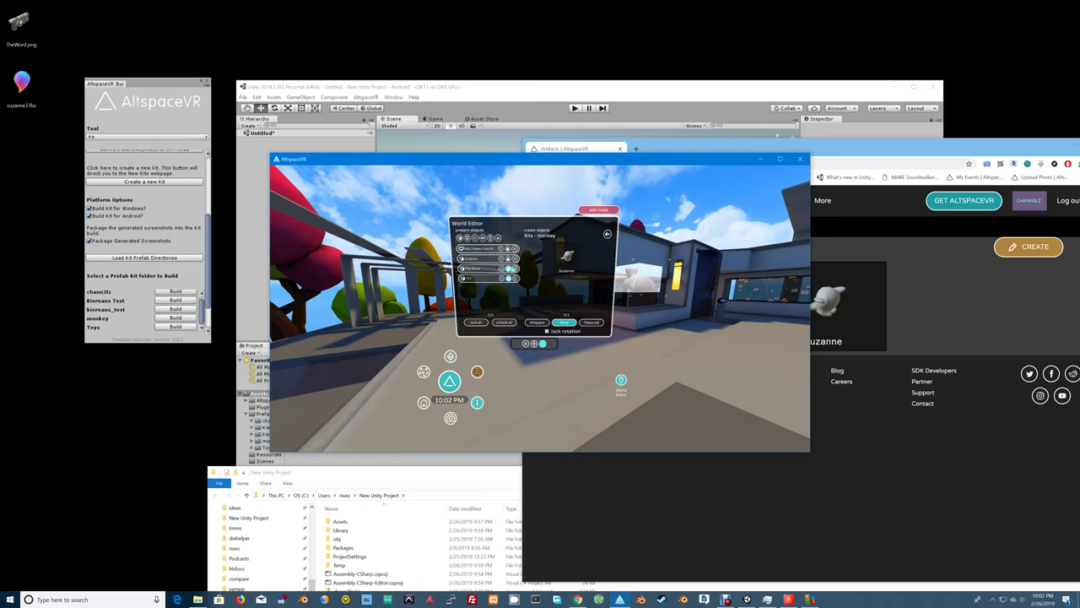
pyautogui.click(510, 267)
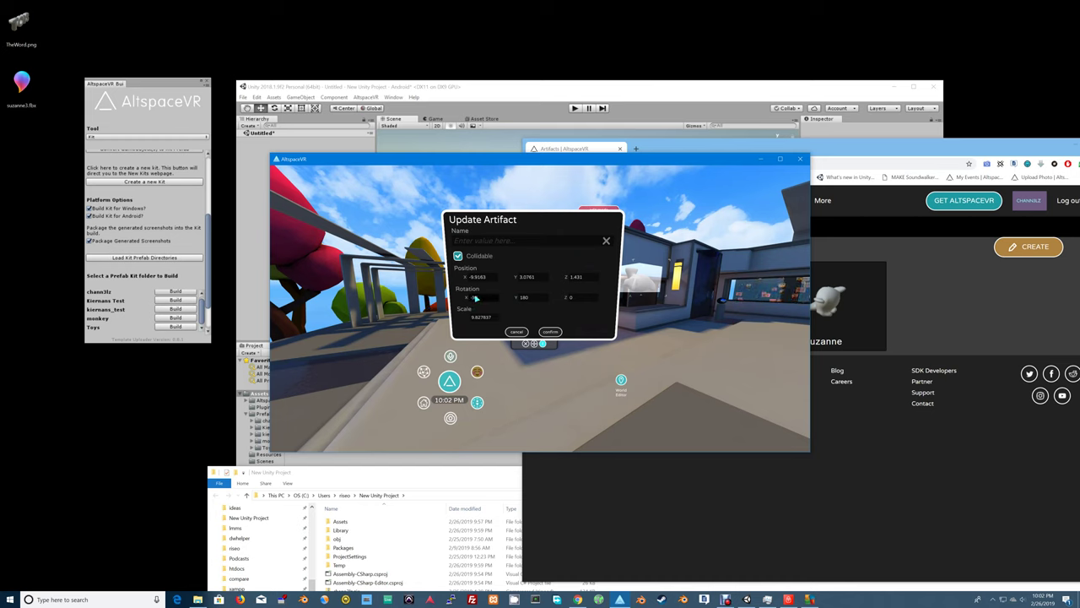
# Apply the X -90, Y 180 rotation, then change the monkey's Y rotation to 130.
pyautogui.click(554, 332)
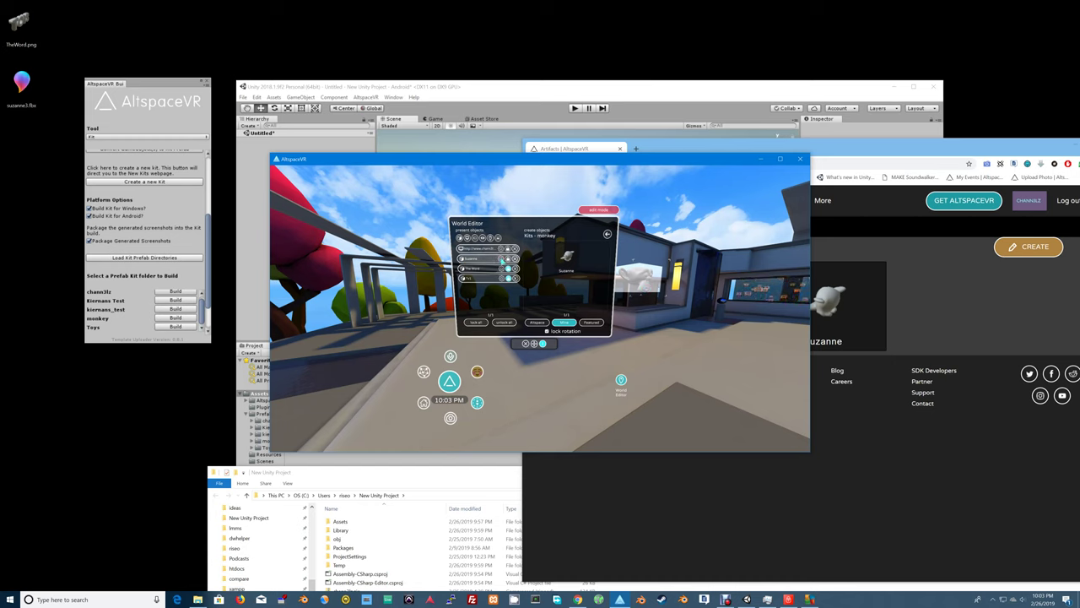
pyautogui.click(500, 266)
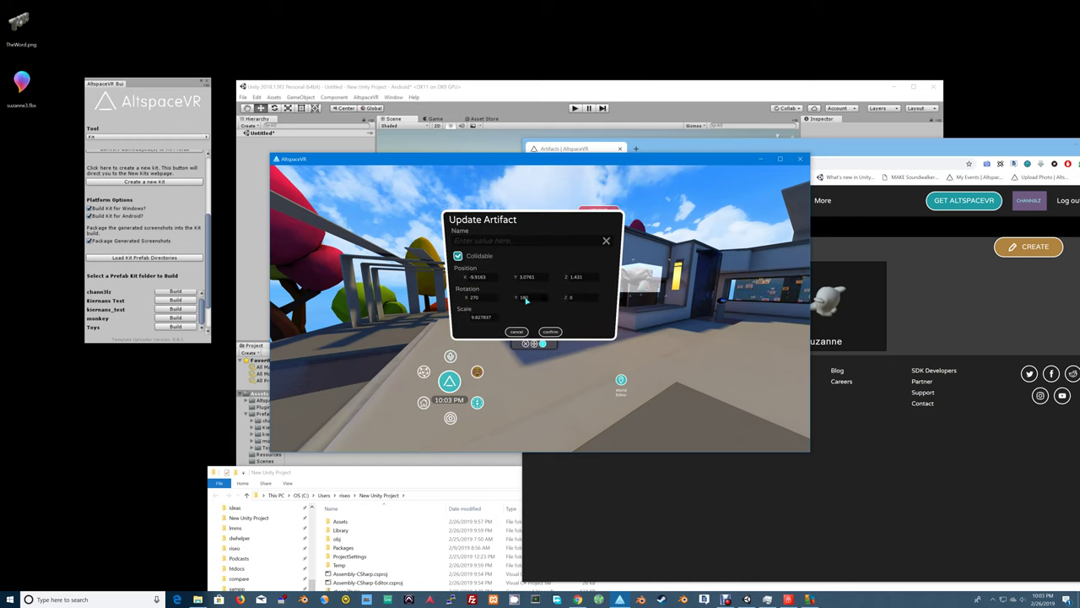
pyautogui.click(524, 298)
pyautogui.press('BackSpace')
pyautogui.click(552, 332)
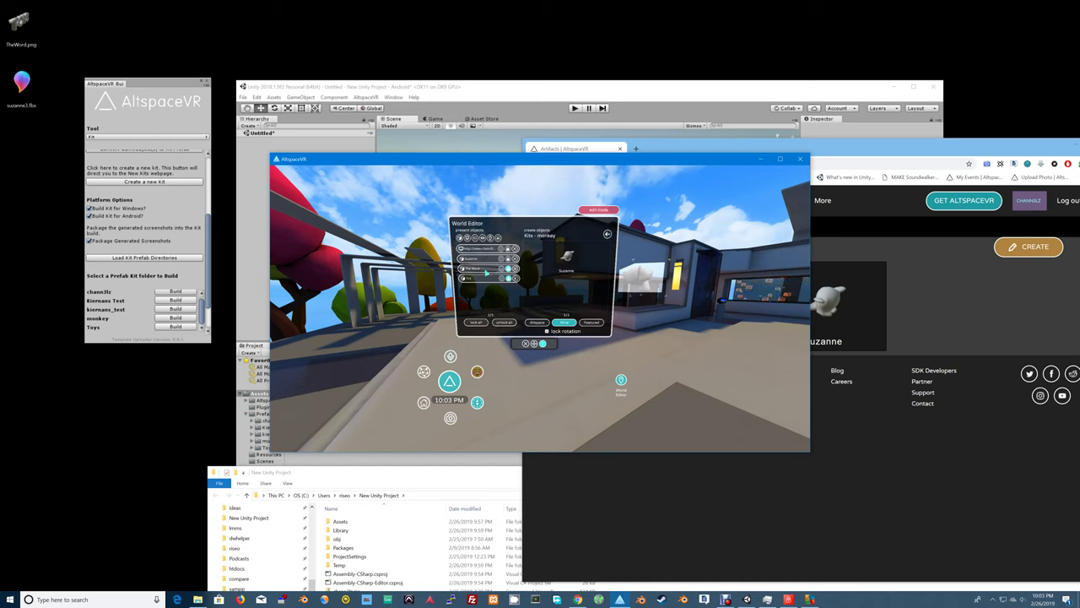
# Change the Y rotation to 210, then clear the monkey's scale value.
pyautogui.click(501, 261)
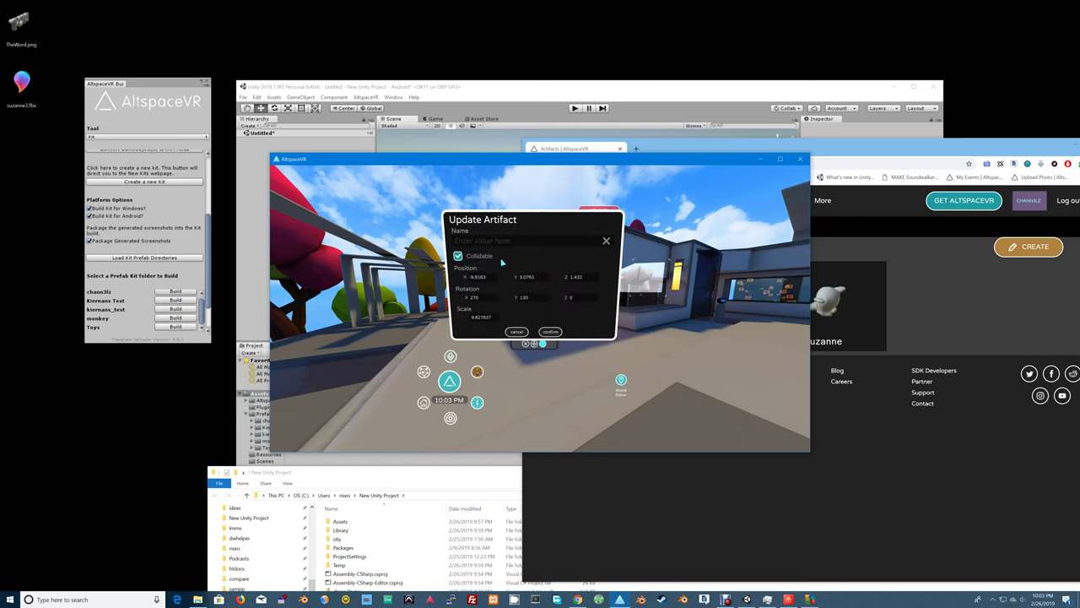
pyautogui.click(525, 298)
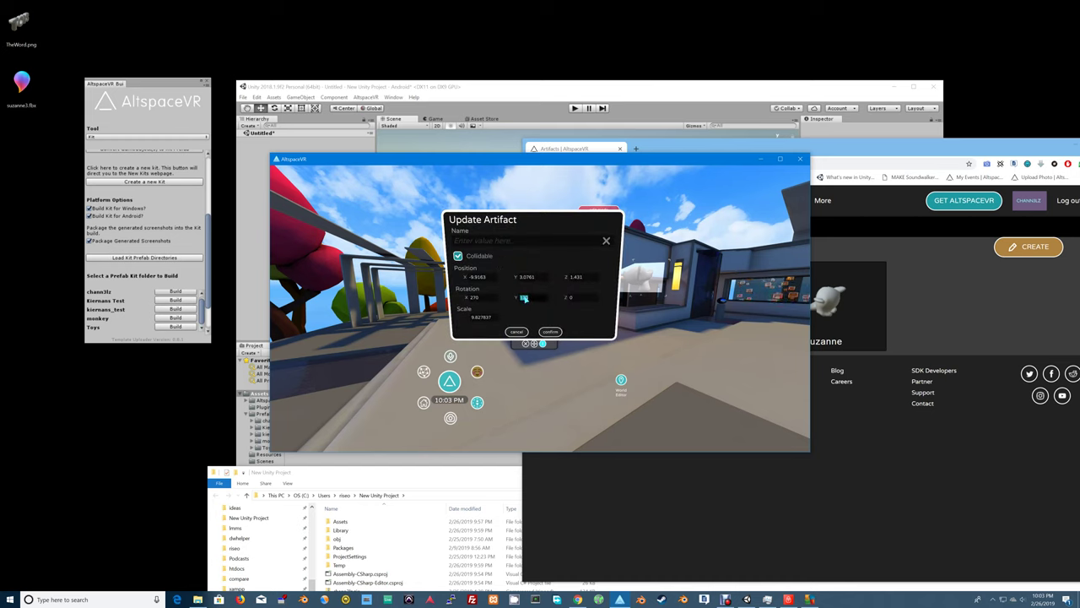
pyautogui.press('BackSpace')
pyautogui.click(550, 331)
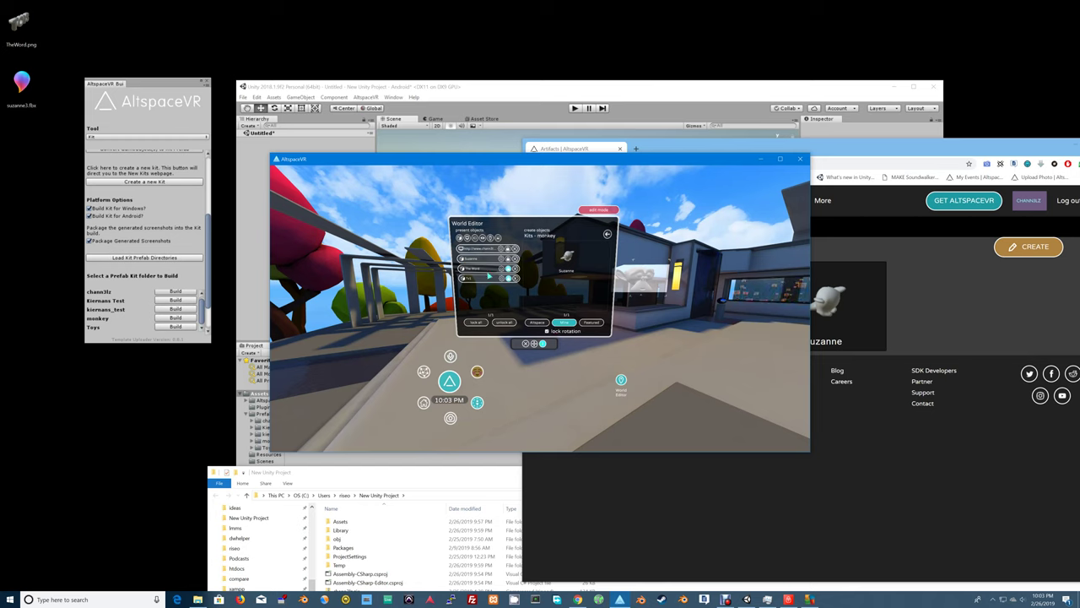
pyautogui.click(501, 262)
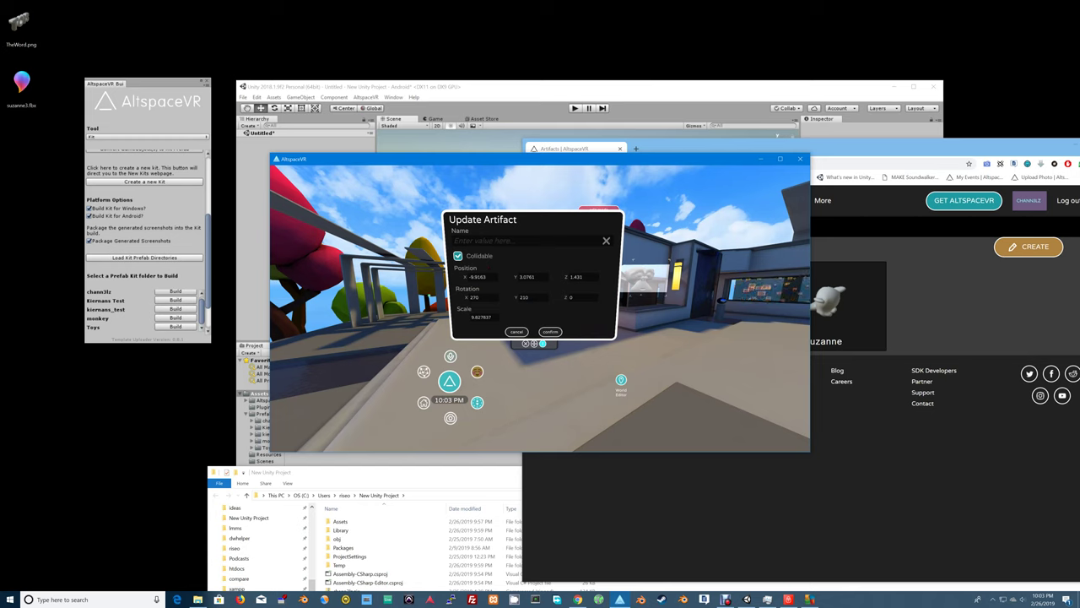
pyautogui.click(487, 319)
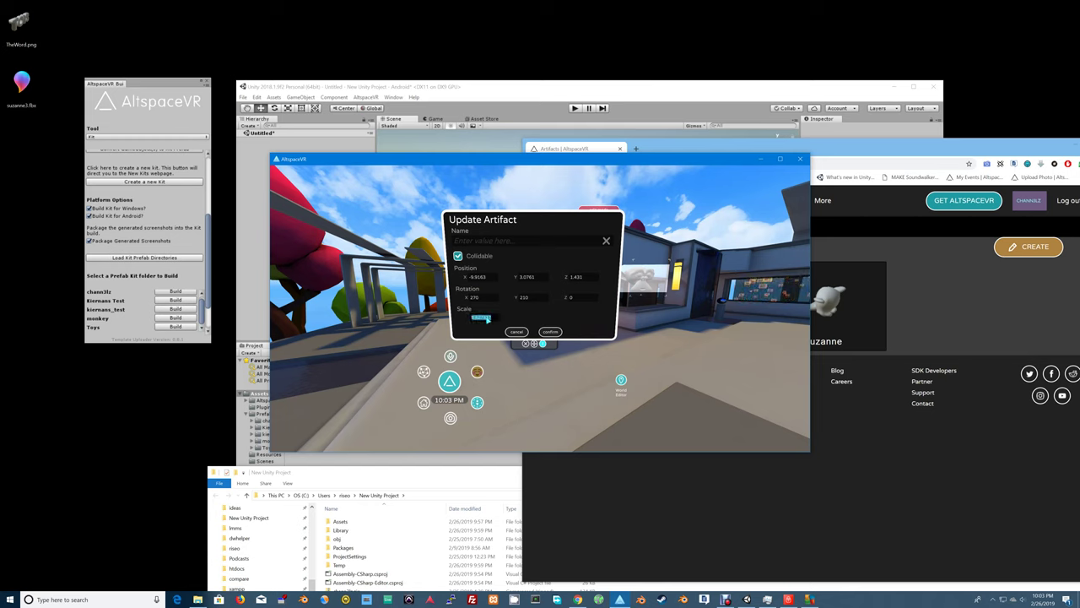
pyautogui.press('BackSpace')
# Set the monkey's scale to 30 and look around the enlarged model.
pyautogui.write('30')
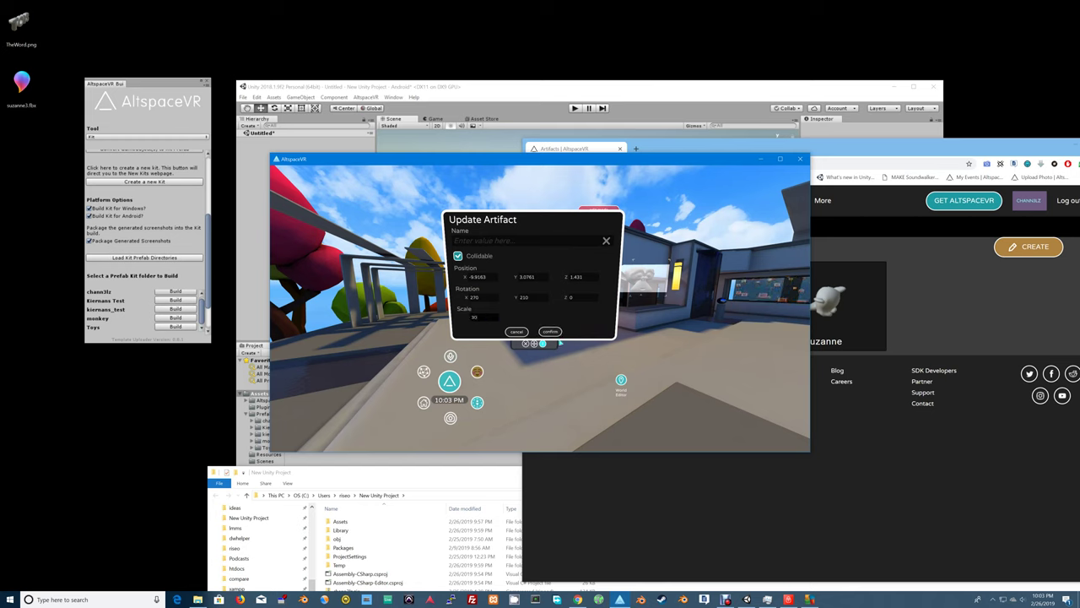
pyautogui.click(550, 332)
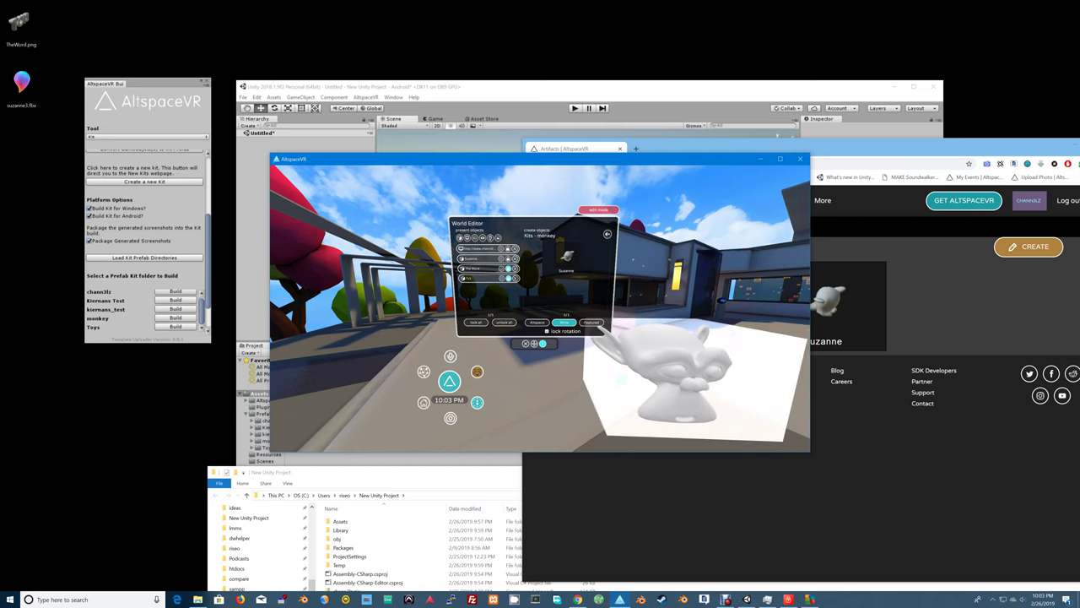
pyautogui.press('Left')
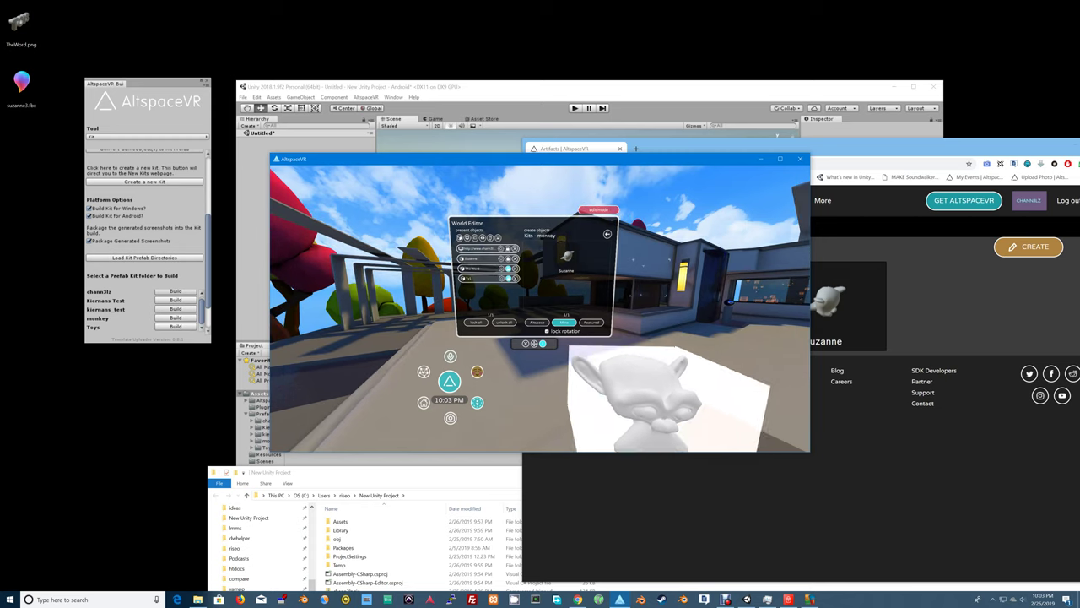
pyautogui.press('Left')
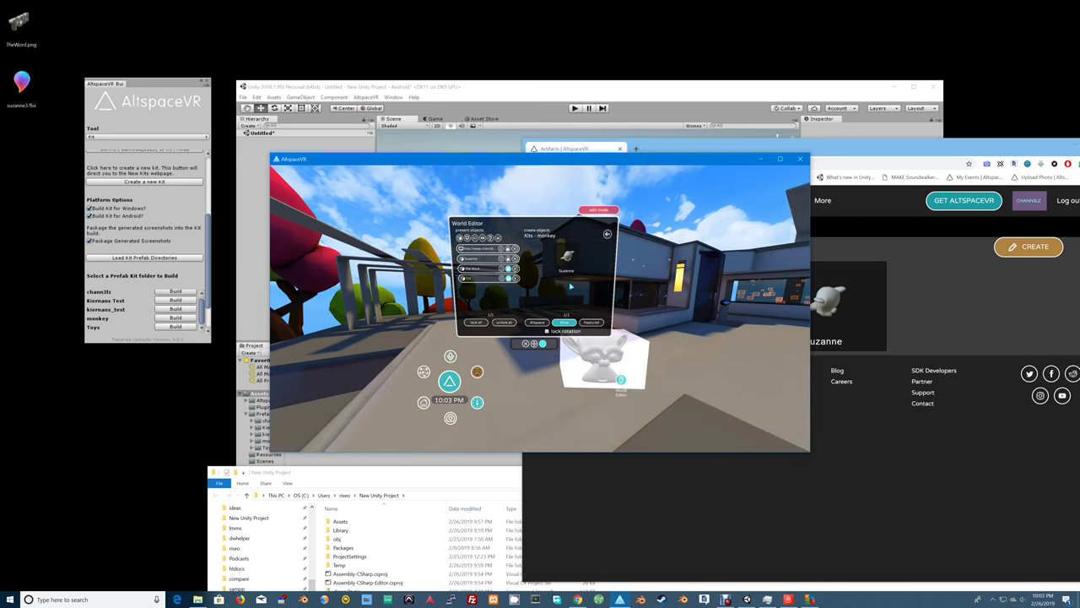
pyautogui.press('Left')
pyautogui.press('Left')
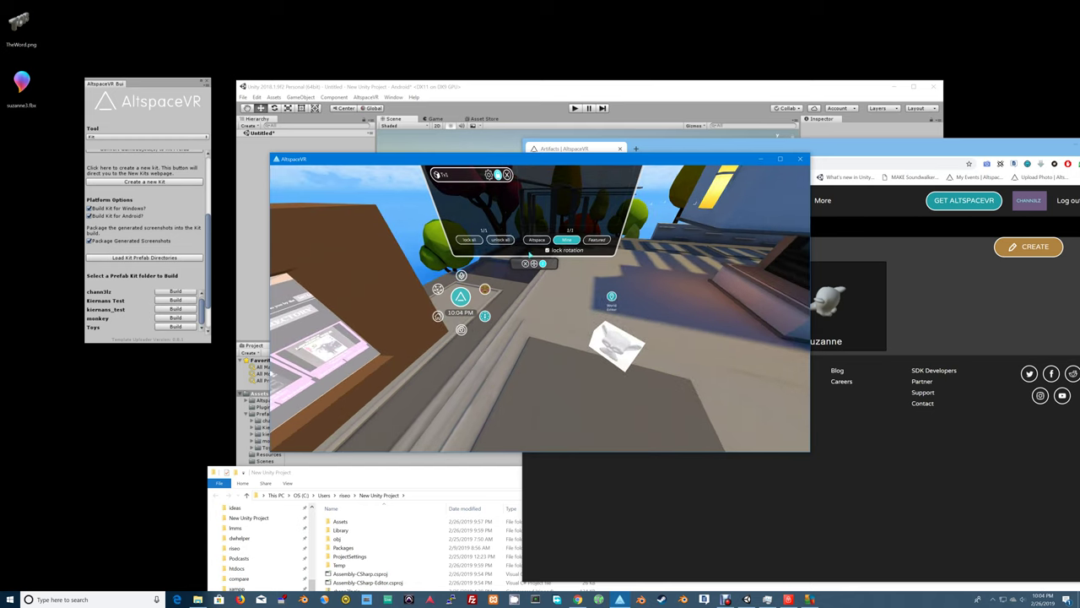
pyautogui.press('Up')
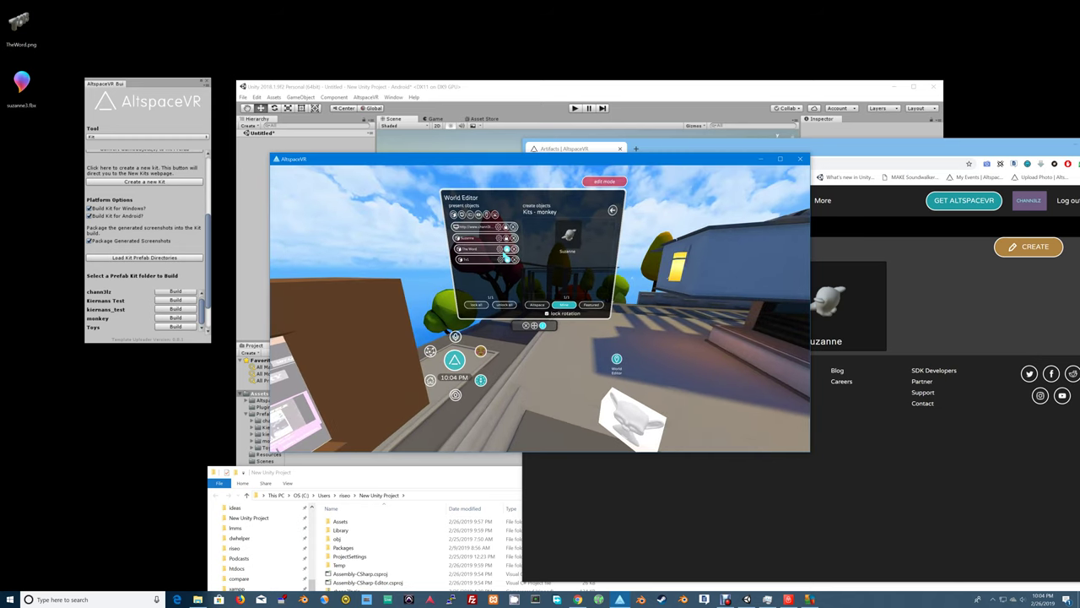
# Set the monkey artifact's scale to 12.
pyautogui.click(501, 240)
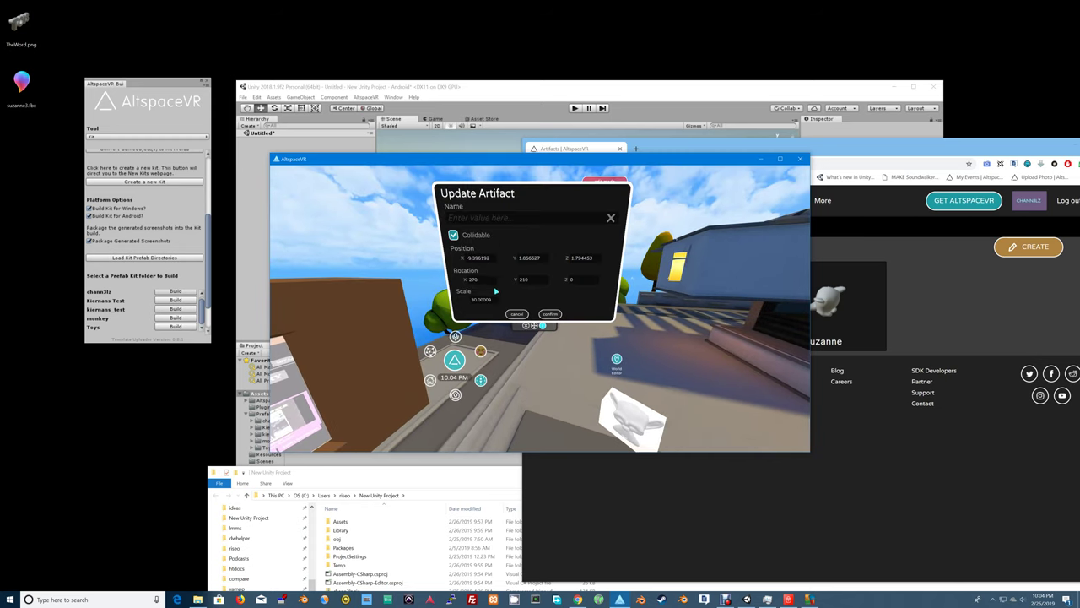
pyautogui.click(481, 300)
pyautogui.write('120')
pyautogui.click(554, 314)
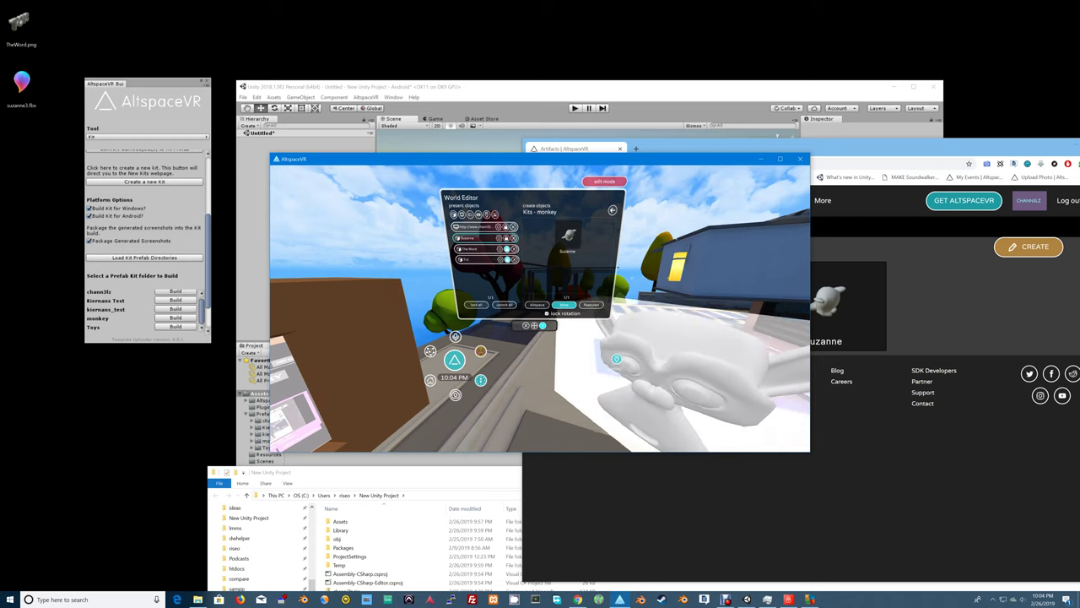
# Pick up the monkey and carry it leftward into a new position.
pyautogui.press('s')
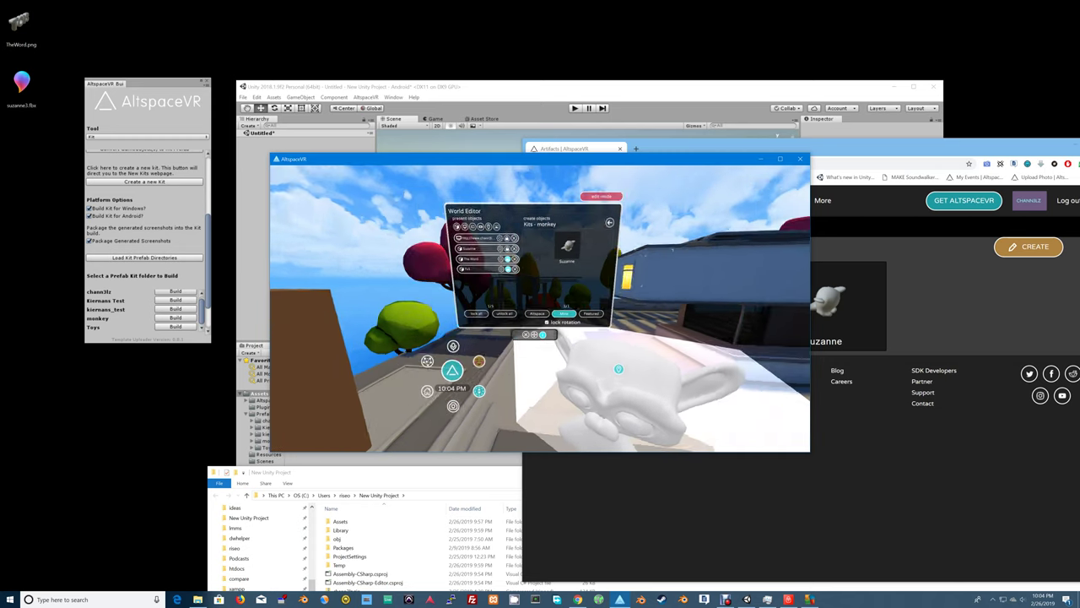
pyautogui.press('Down')
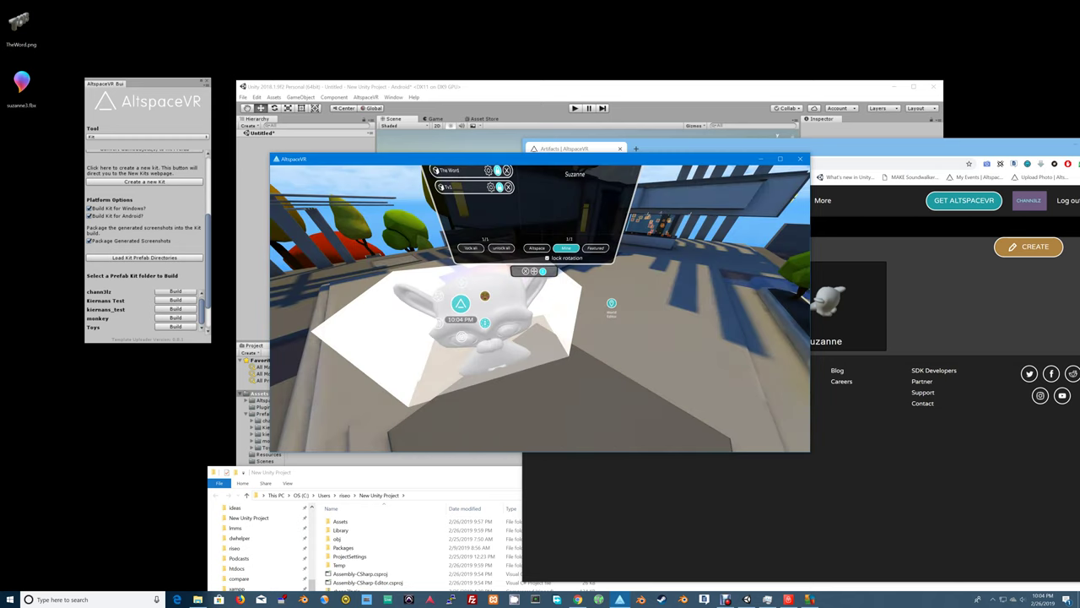
pyautogui.click(611, 301)
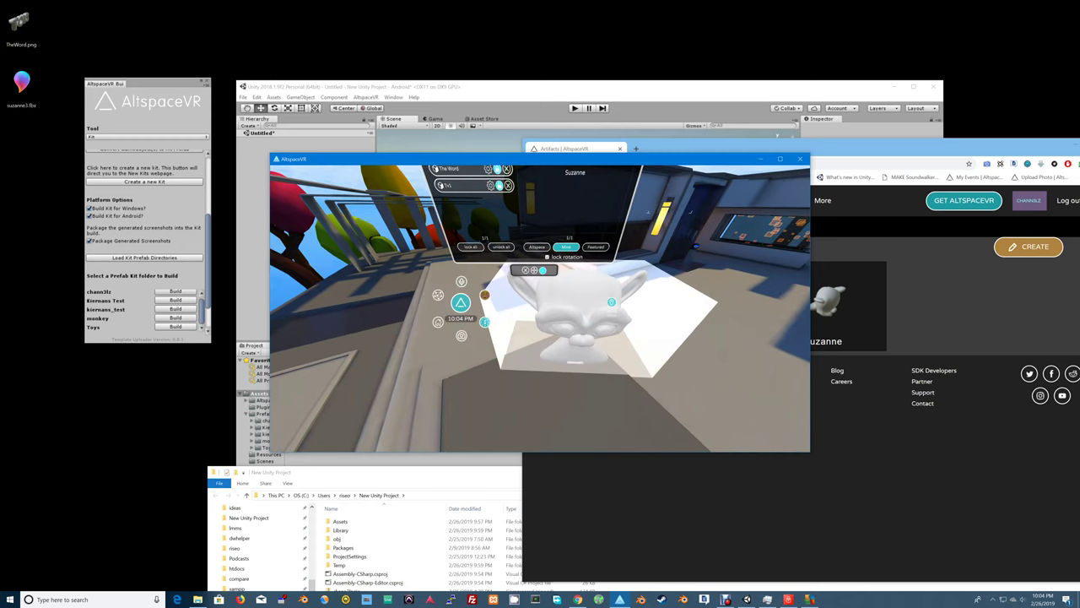
pyautogui.press('Left')
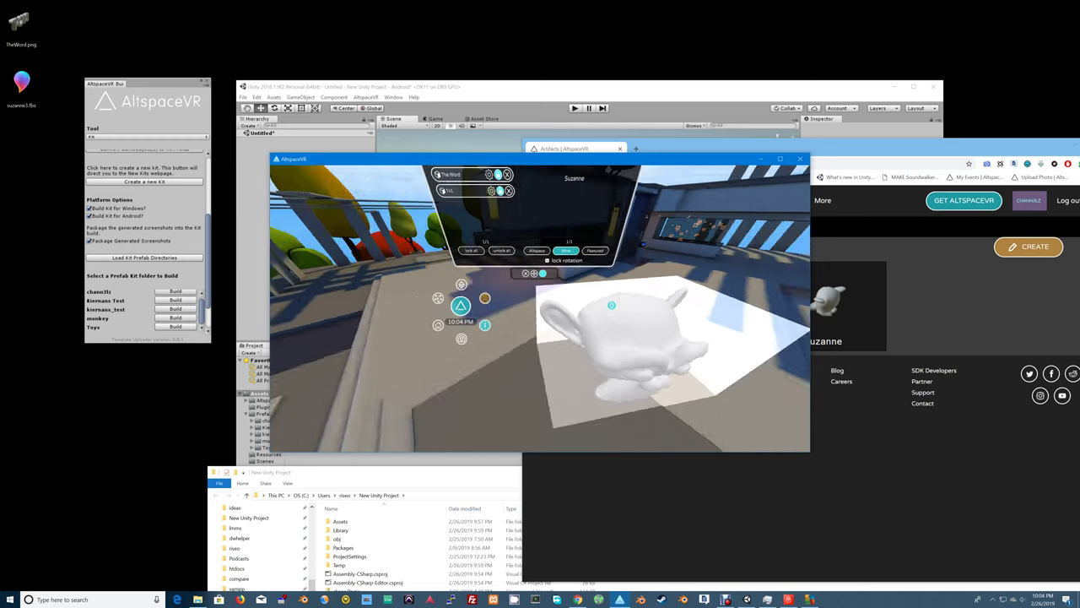
pyautogui.press('Left')
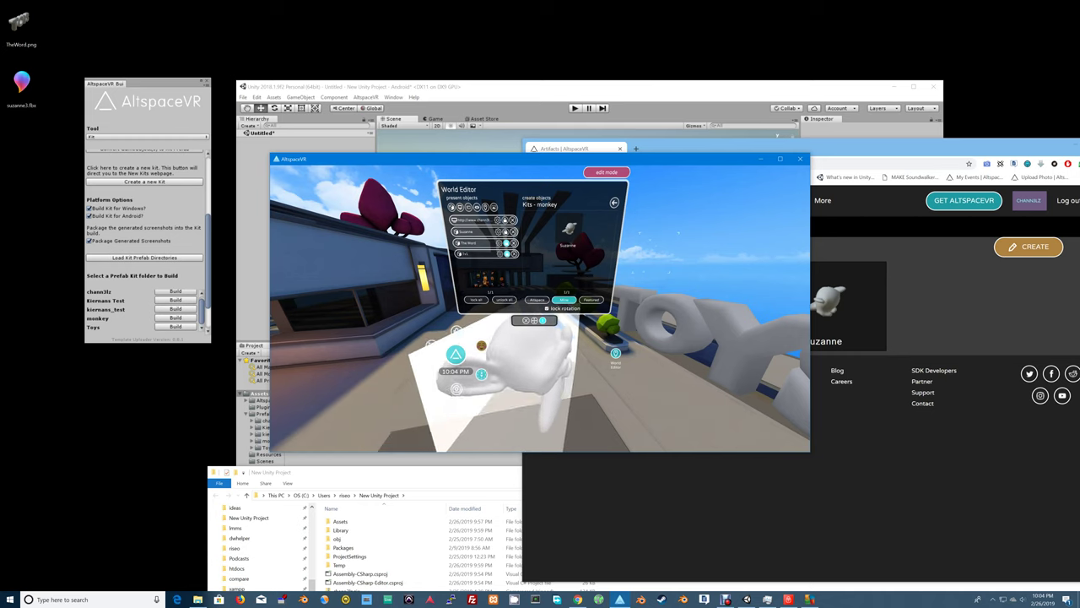
# Adjust Suzanne's rotation twice in Update Artifact, then launch Blender from the taskbar.
pyautogui.click(504, 231)
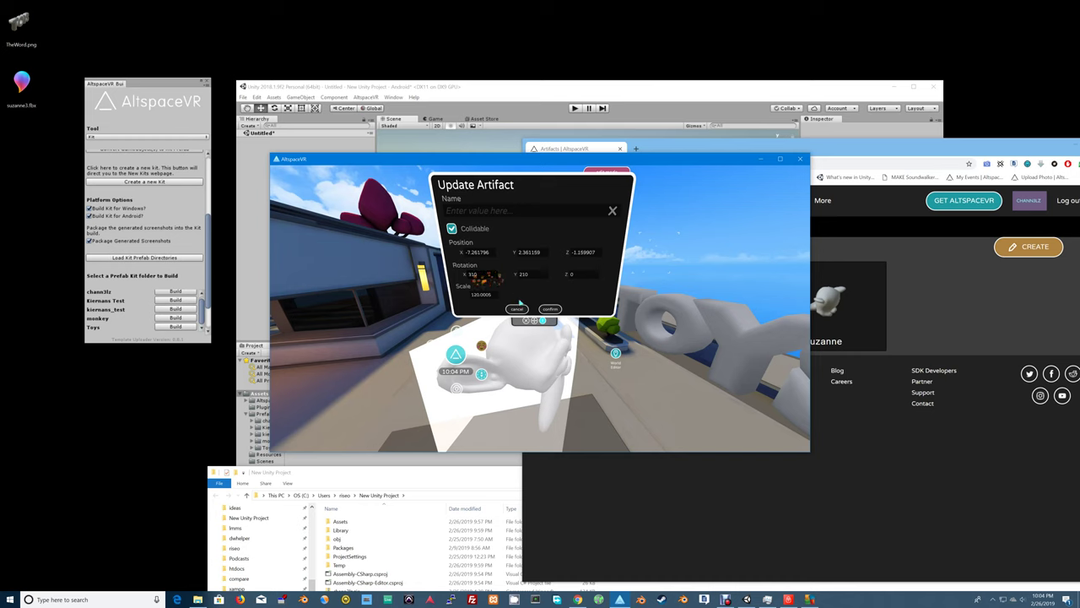
pyautogui.click(549, 309)
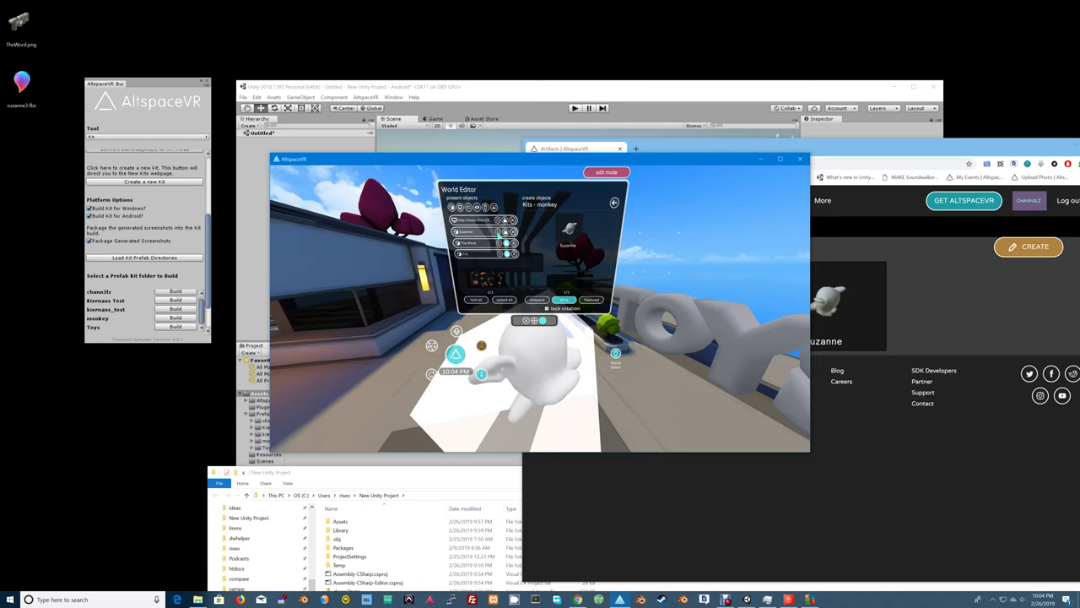
pyautogui.click(499, 233)
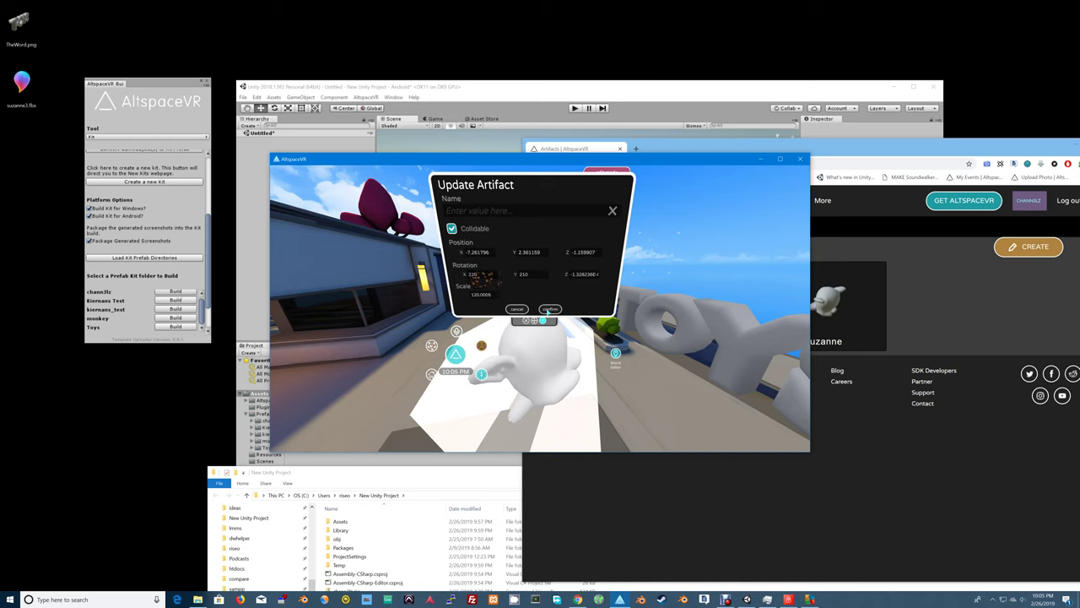
pyautogui.click(550, 309)
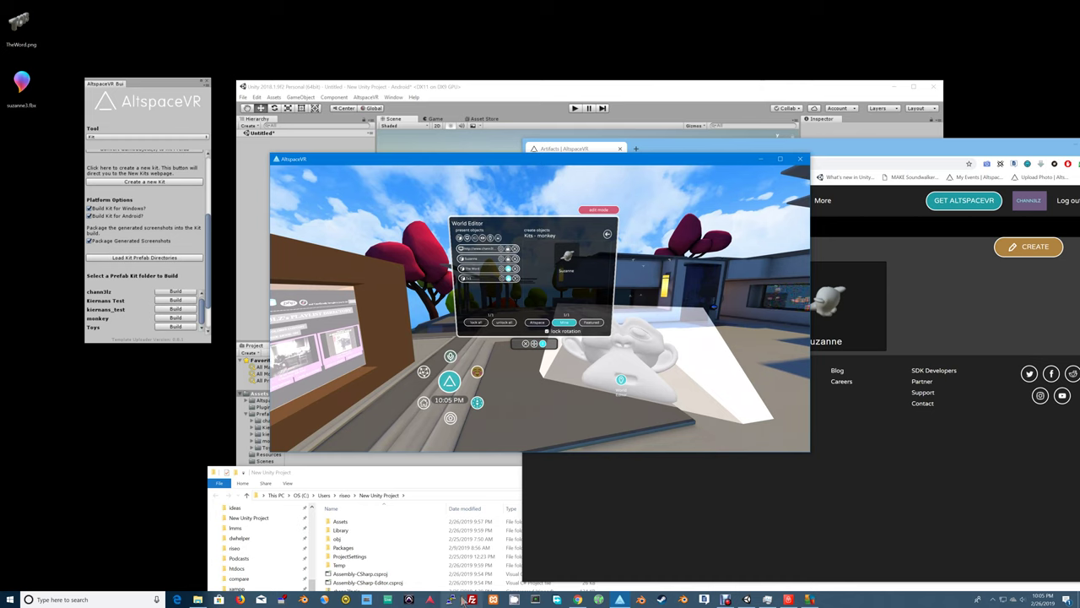
pyautogui.click(303, 599)
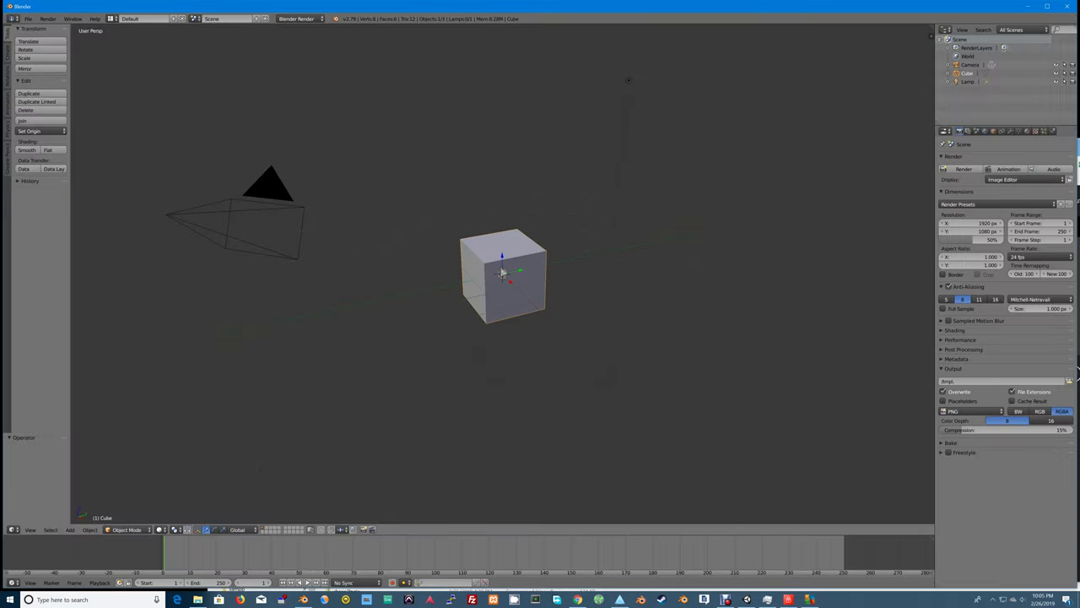
# Delete the default cube and import suzanne3.fbx from the Desktop.
pyautogui.press('x')
pyautogui.click(502, 271)
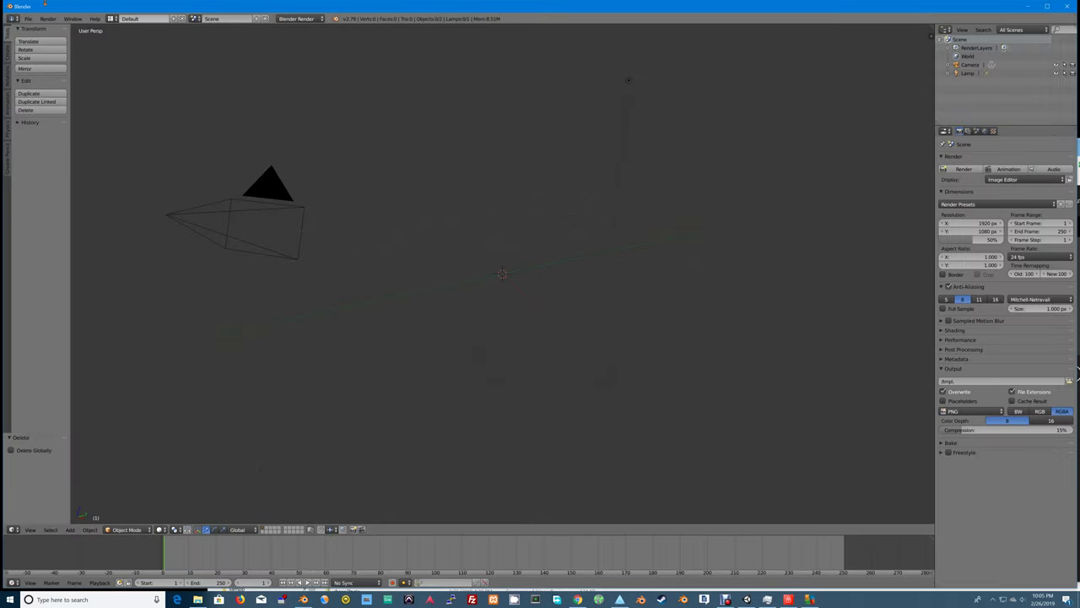
pyautogui.click(28, 19)
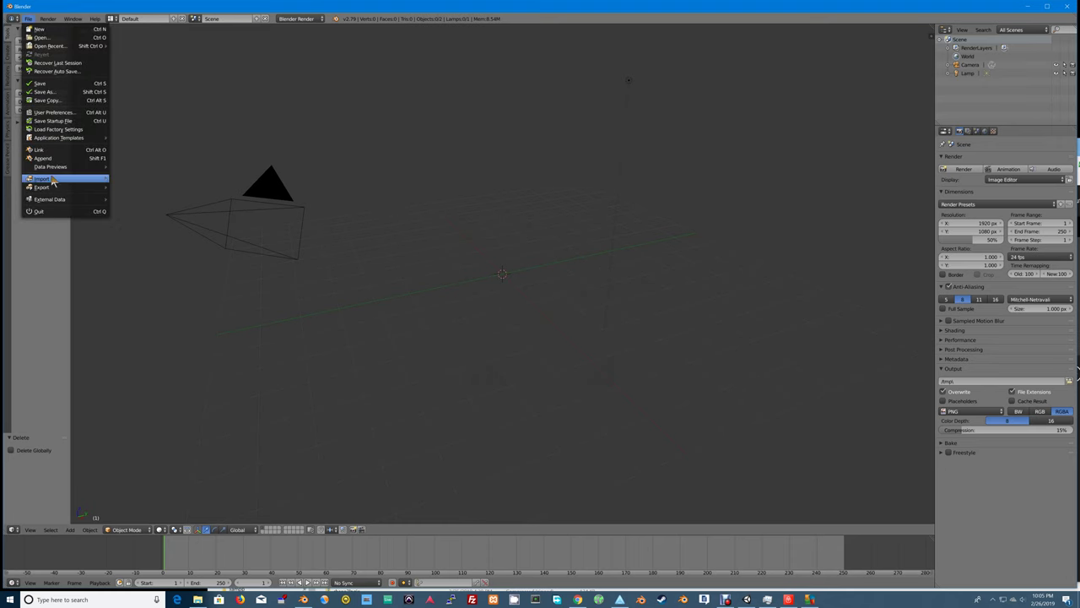
pyautogui.moveTo(55, 179)
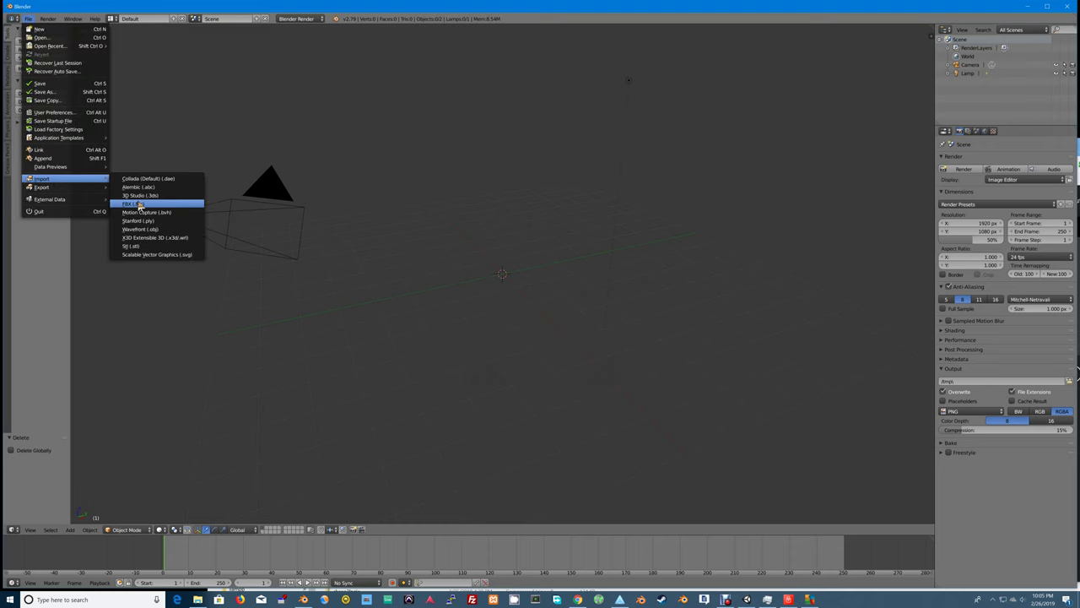
pyautogui.click(135, 203)
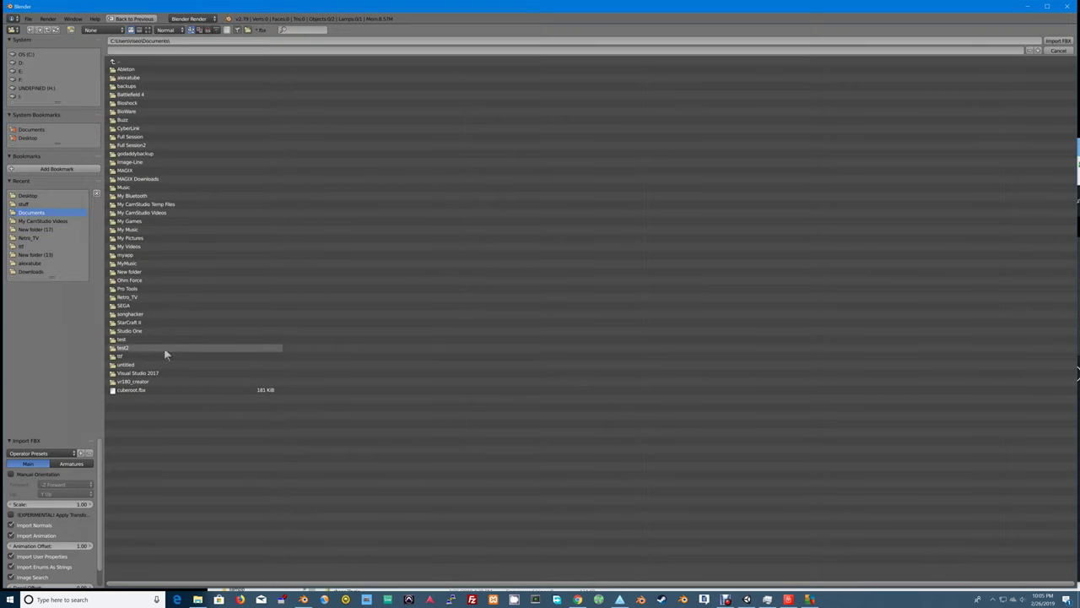
pyautogui.click(37, 196)
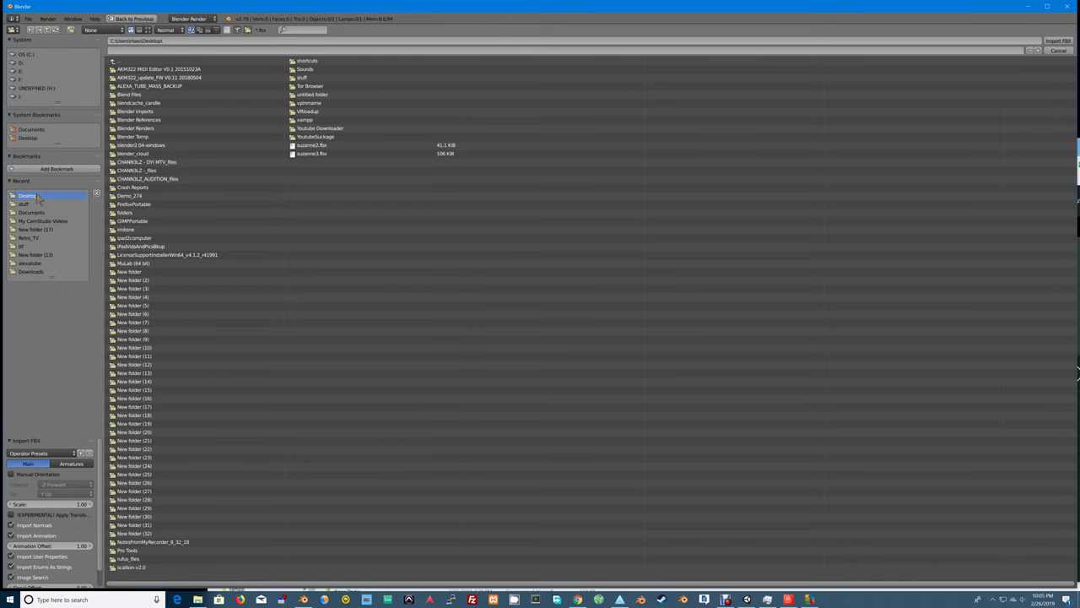
pyautogui.click(308, 155)
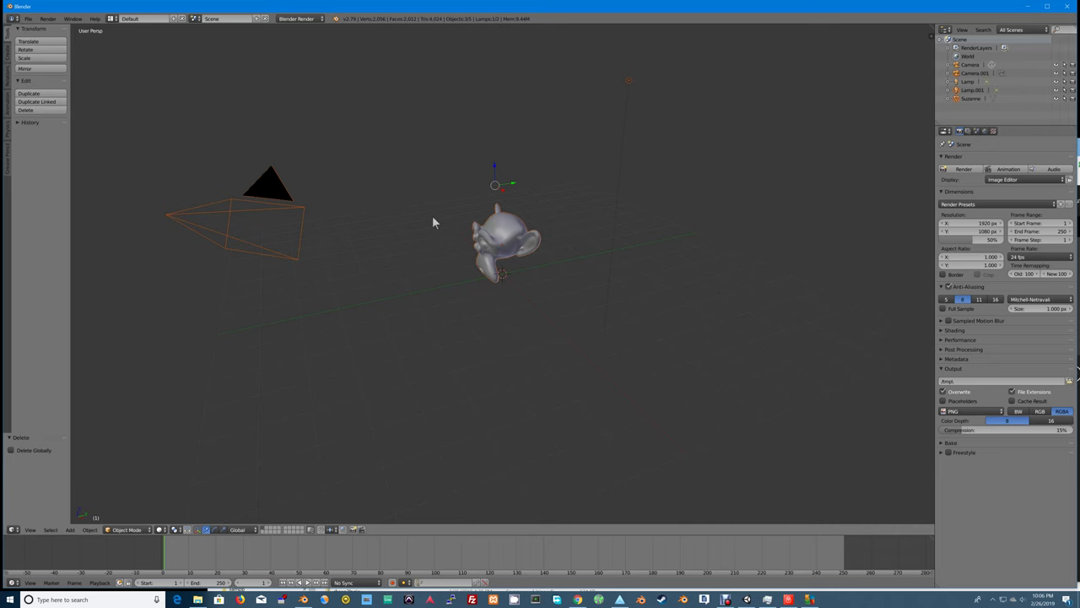
# Try moving and deleting the imported objects, undo the deletion, and select Suzanne.
pyautogui.press('g')
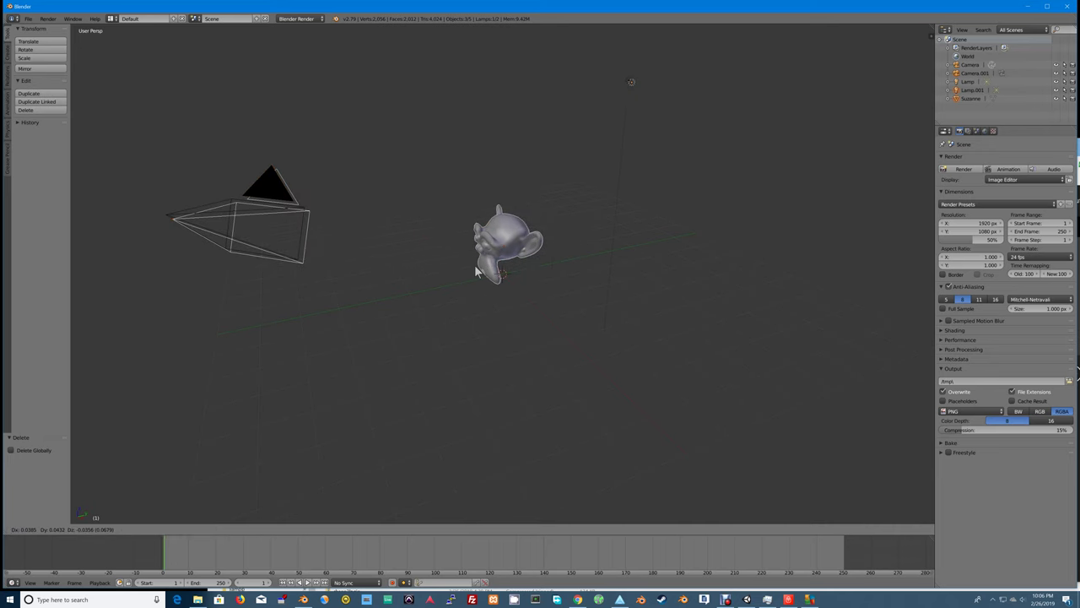
pyautogui.rightClick(477, 269)
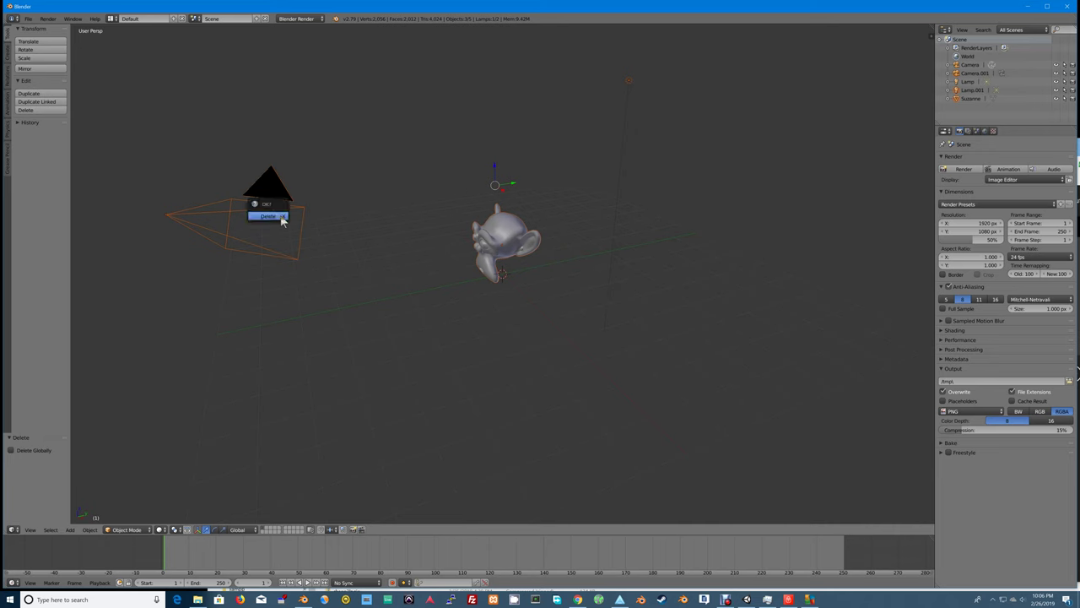
pyautogui.click(268, 216)
pyautogui.press('g')
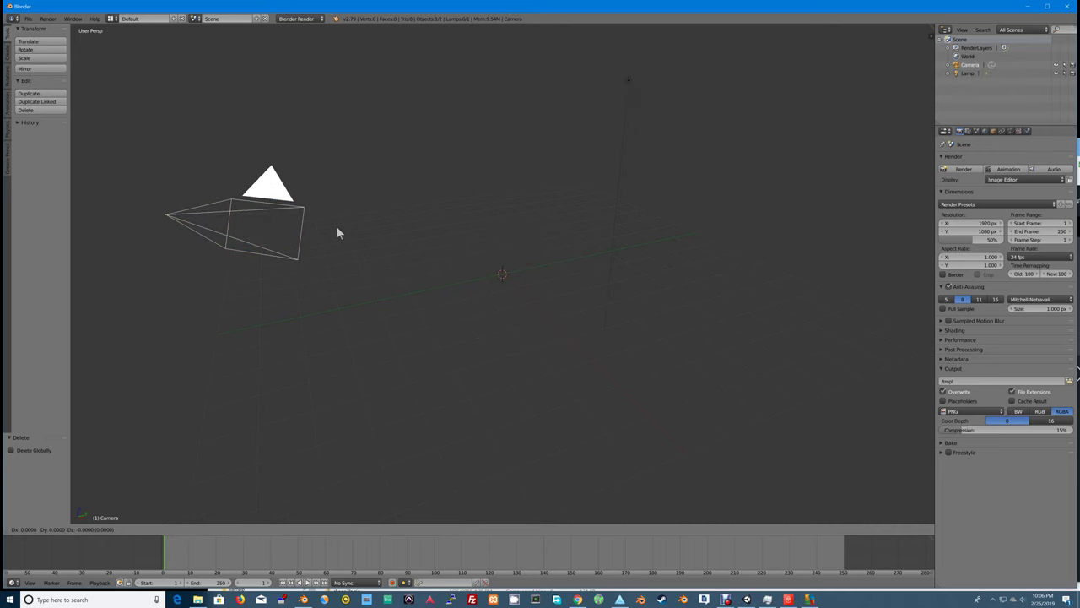
pyautogui.rightClick(325, 226)
pyautogui.hotkey('ctrl', 'z')
pyautogui.hotkey('ctrl', 'z')
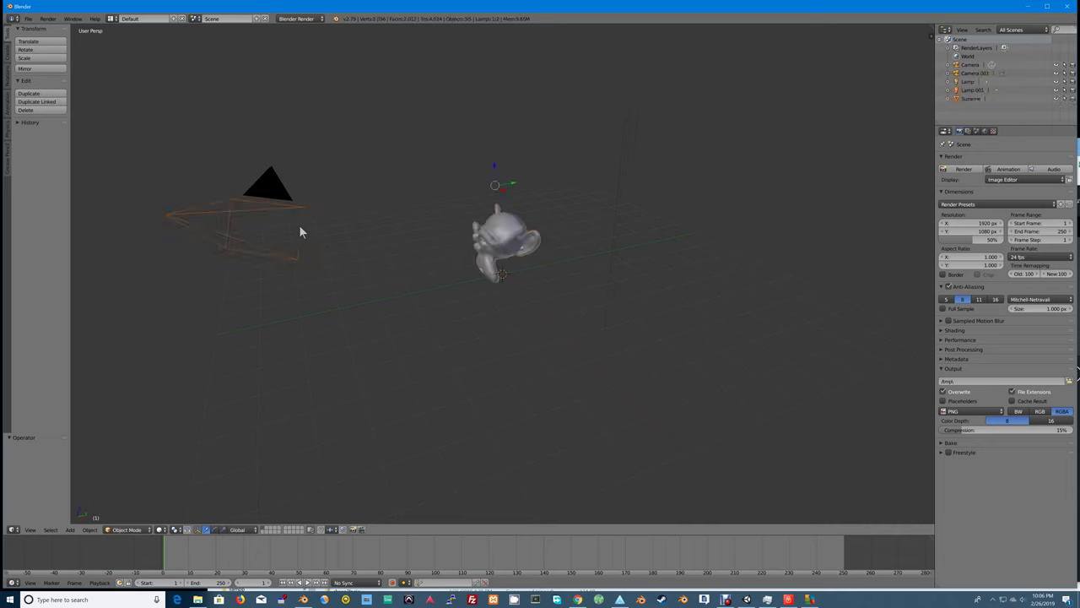
pyautogui.rightClick(501, 243)
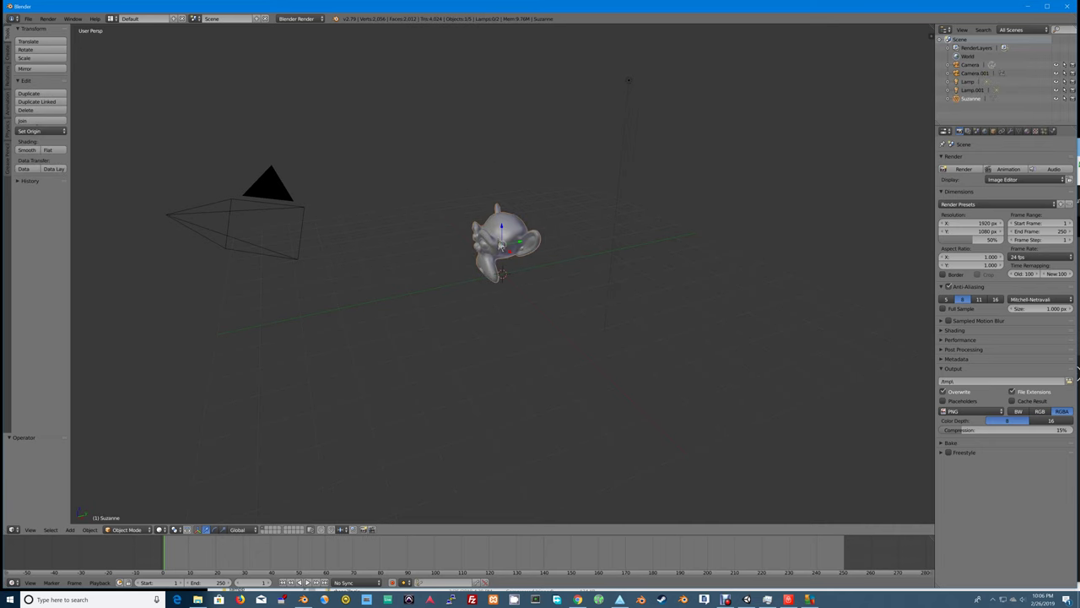
# Delete Camera.001 and Camera, then select Suzanne.
pyautogui.rightClick(298, 251)
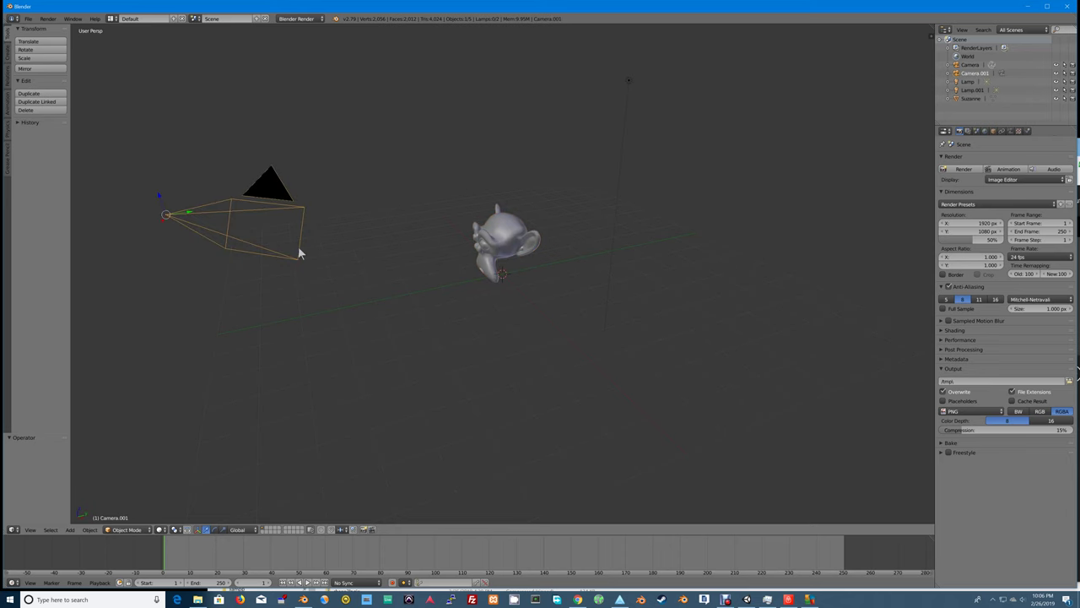
pyautogui.press('x')
pyautogui.click(298, 249)
pyautogui.rightClick(298, 251)
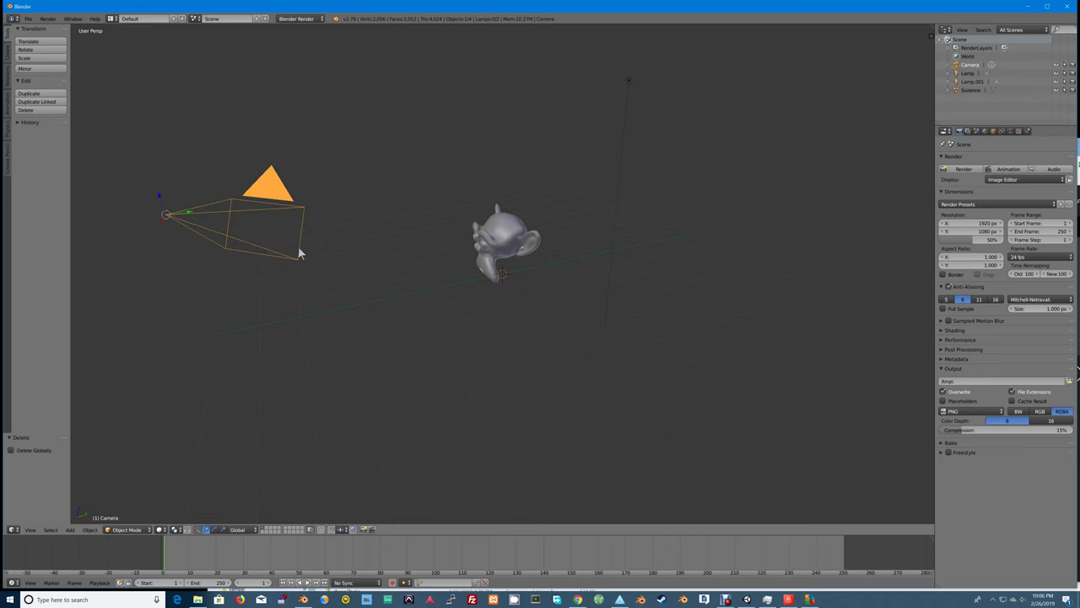
pyautogui.press('x')
pyautogui.click(298, 250)
pyautogui.rightClick(494, 245)
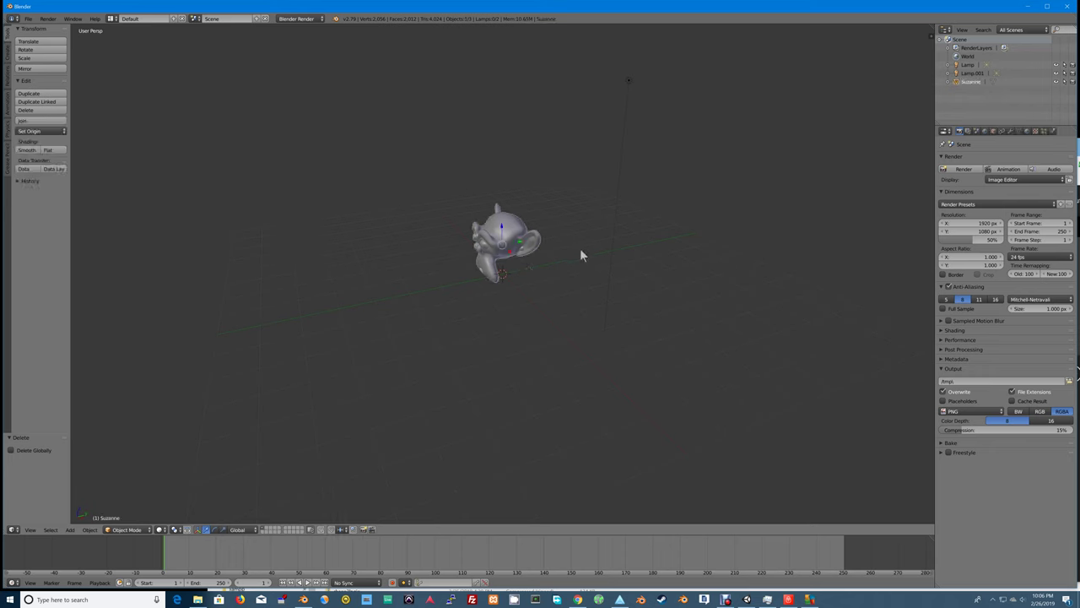
# In Edit Mode, box-deselect parts of Suzanne's mesh and orbit to a front view.
pyautogui.press('Tab')
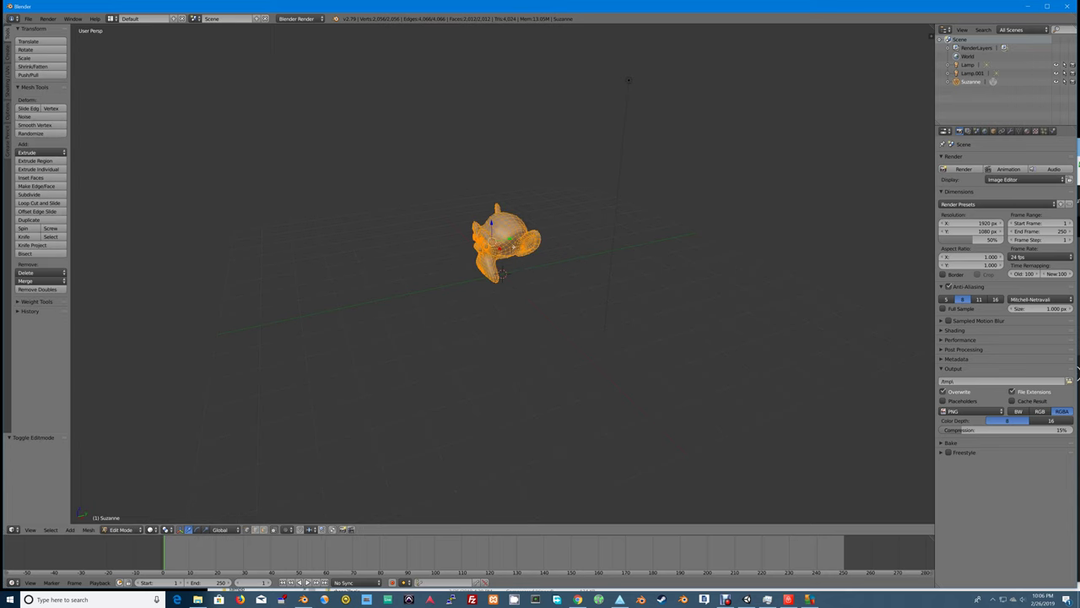
pyautogui.press('b')
pyautogui.press('Escape')
pyautogui.press('b')
pyautogui.moveTo(499, 188); pyautogui.dragTo(439, 305, button='middle')
pyautogui.press('b')
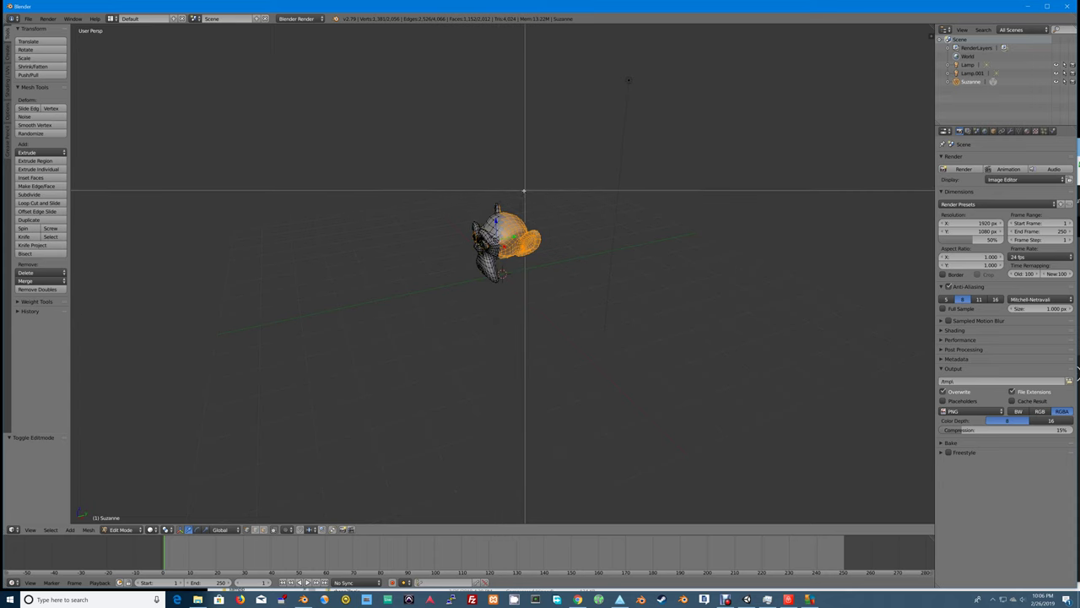
pyautogui.moveTo(524, 191); pyautogui.dragTo(618, 299, button='middle')
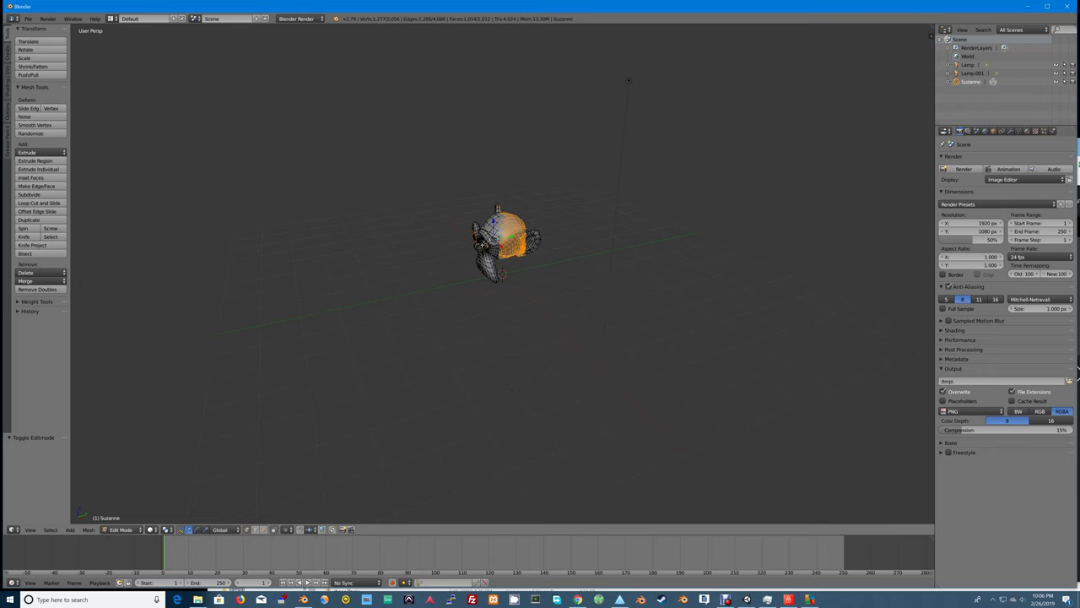
pyautogui.rightClick(481, 244)
pyautogui.moveTo(509, 265); pyautogui.dragTo(557, 253, button='middle')
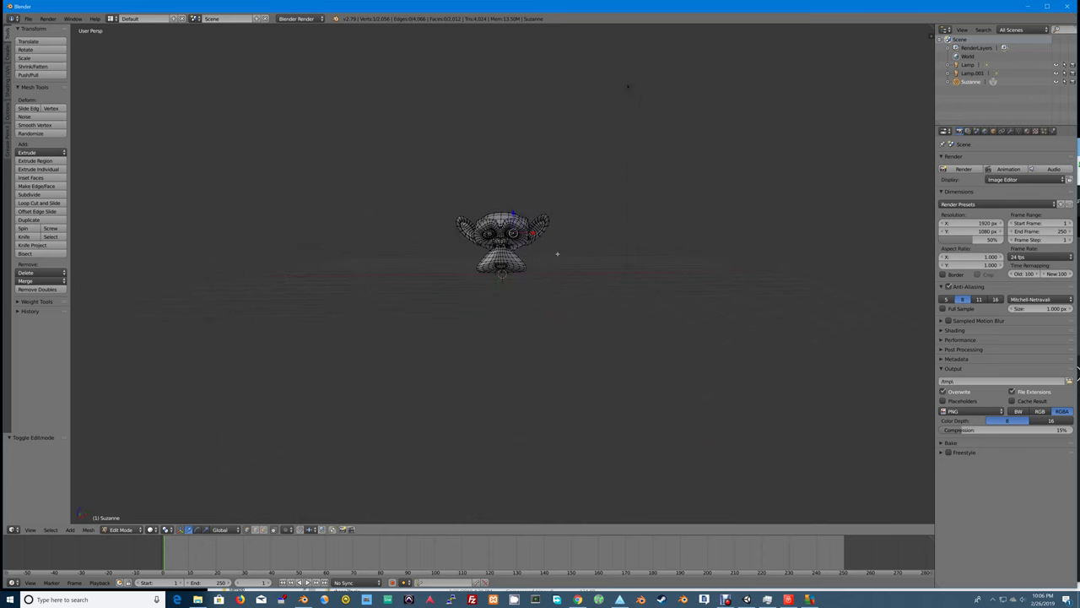
# Select both eyes as linked geometry and separate them into Suzanne.001.
pyautogui.press('a')
pyautogui.press('l')
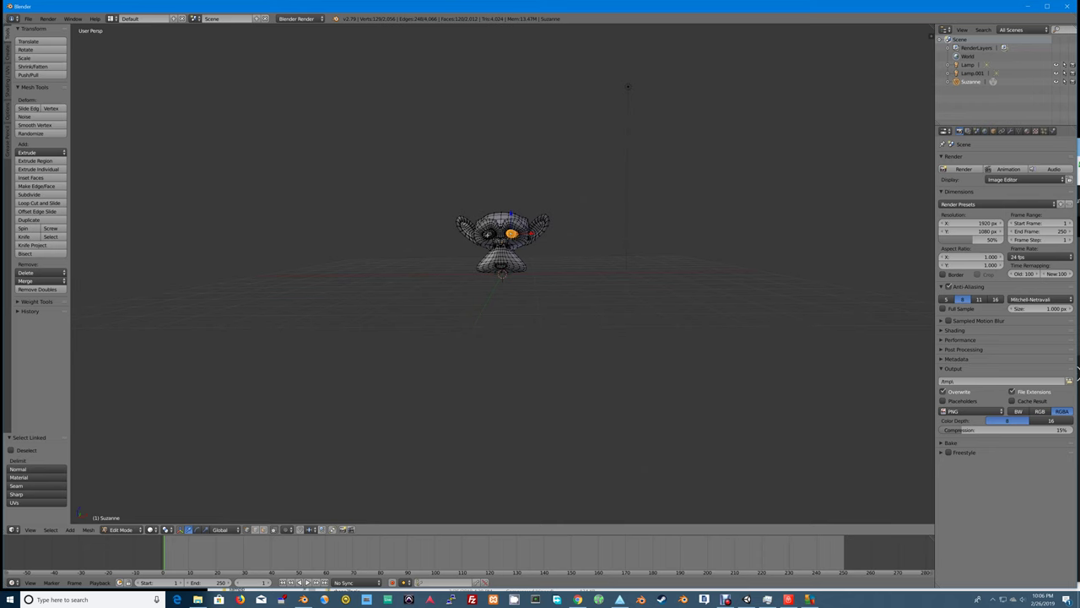
pyautogui.press('l')
pyautogui.press('p')
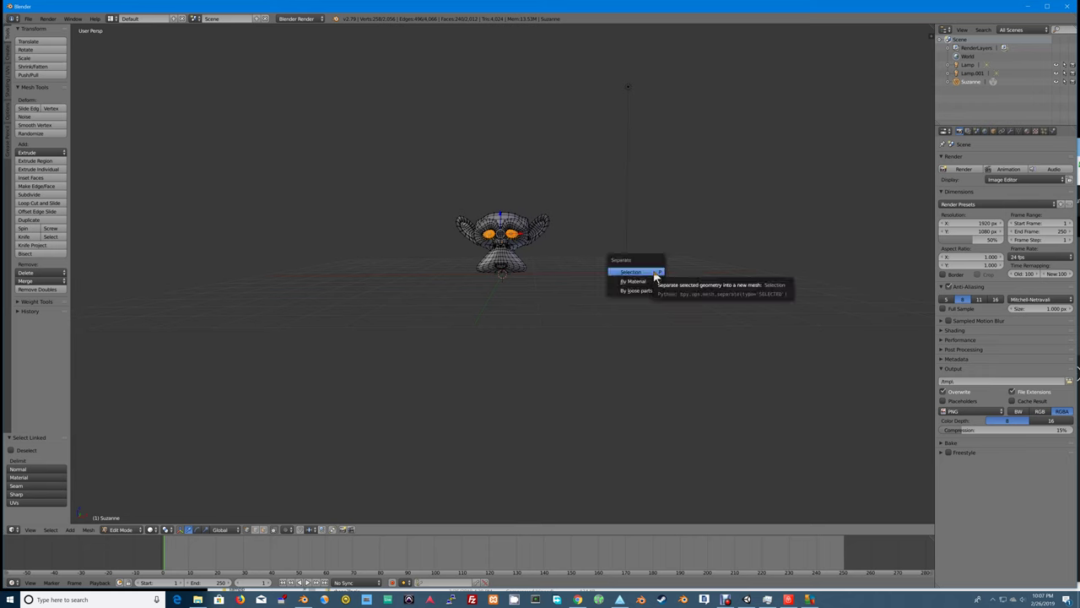
pyautogui.click(633, 272)
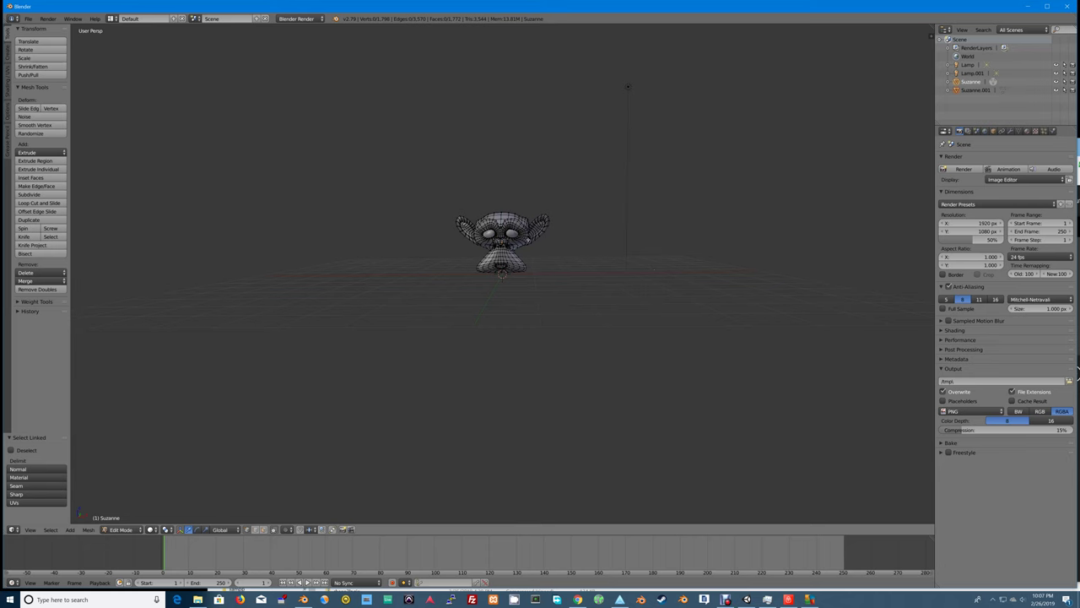
pyautogui.press('Tab')
# Select the eyes object Suzanne.001 and change the timeline area into a Properties editor.
pyautogui.rightClick(517, 237)
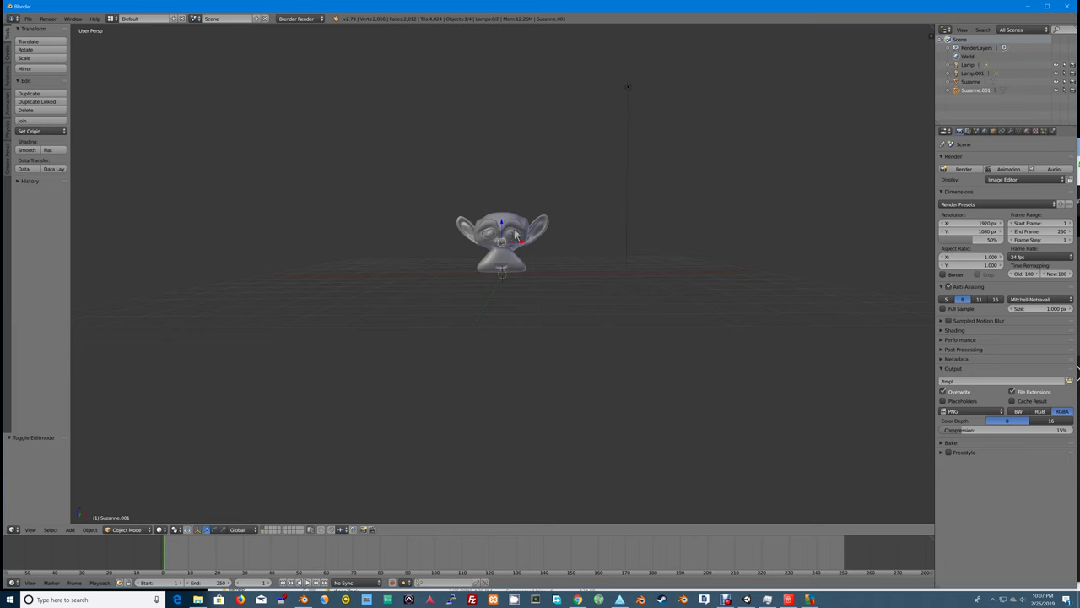
pyautogui.press('Tab')
pyautogui.press('Tab')
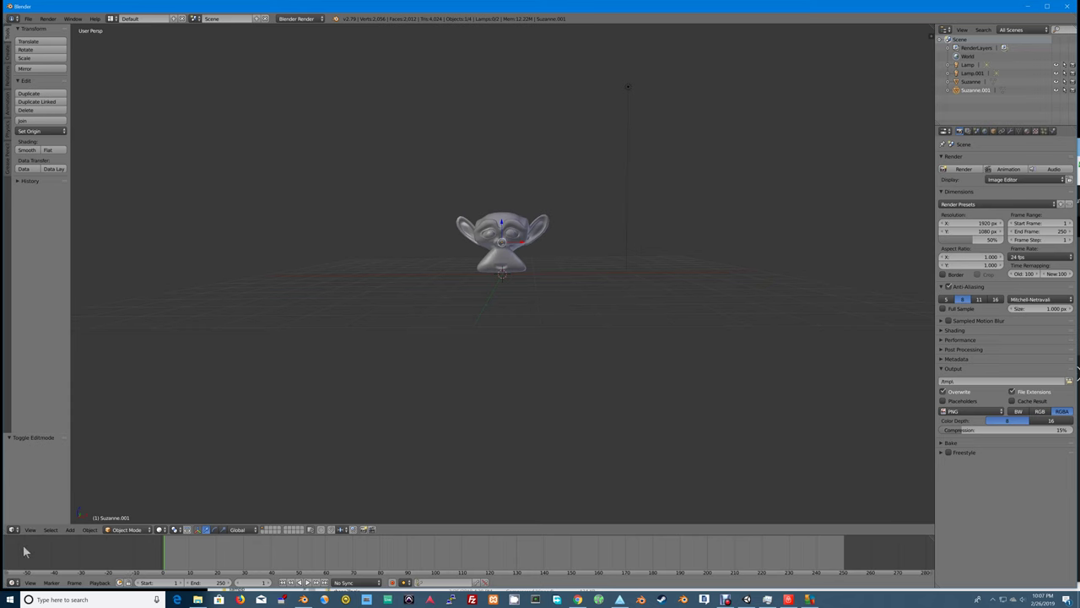
pyautogui.click(13, 582)
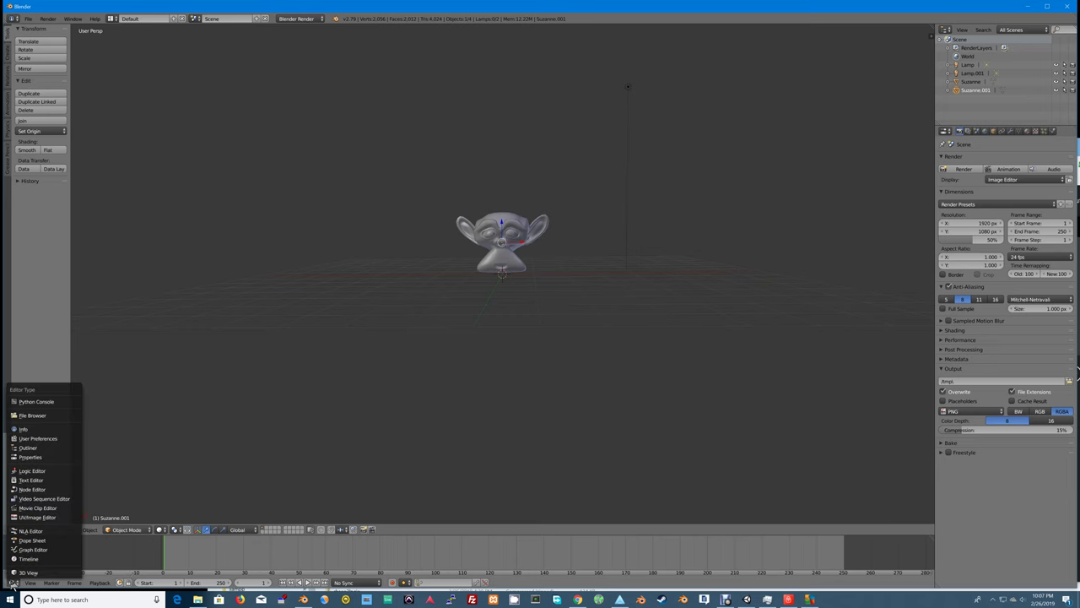
pyautogui.click(26, 470)
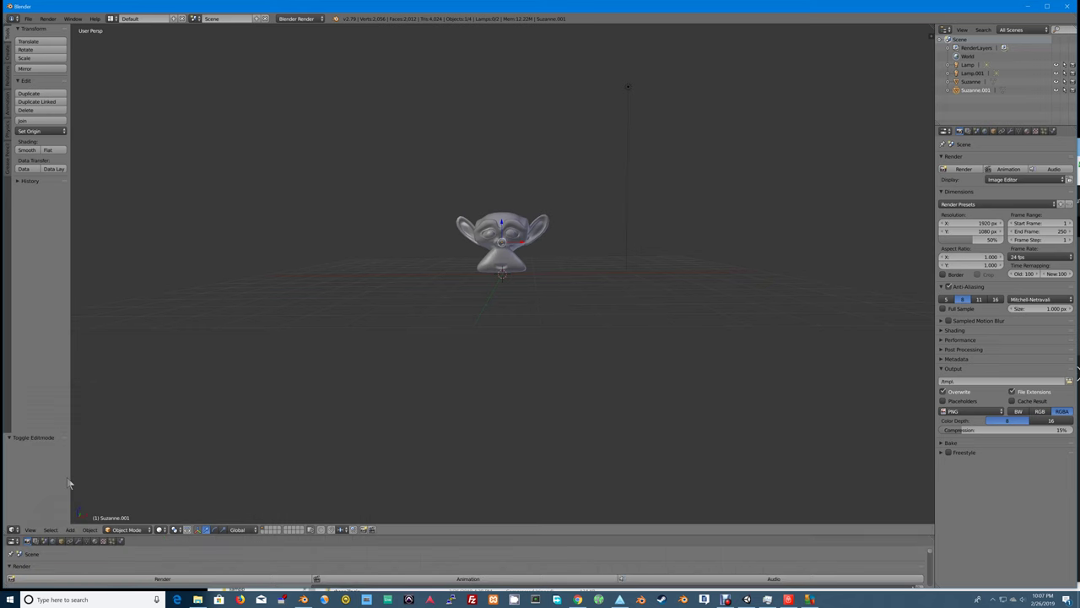
# Enlarge the Properties area, lay it out horizontally and show its Material settings.
pyautogui.click(207, 530)
pyautogui.moveTo(213, 535); pyautogui.dragTo(198, 381)
pyautogui.rightClick(167, 485)
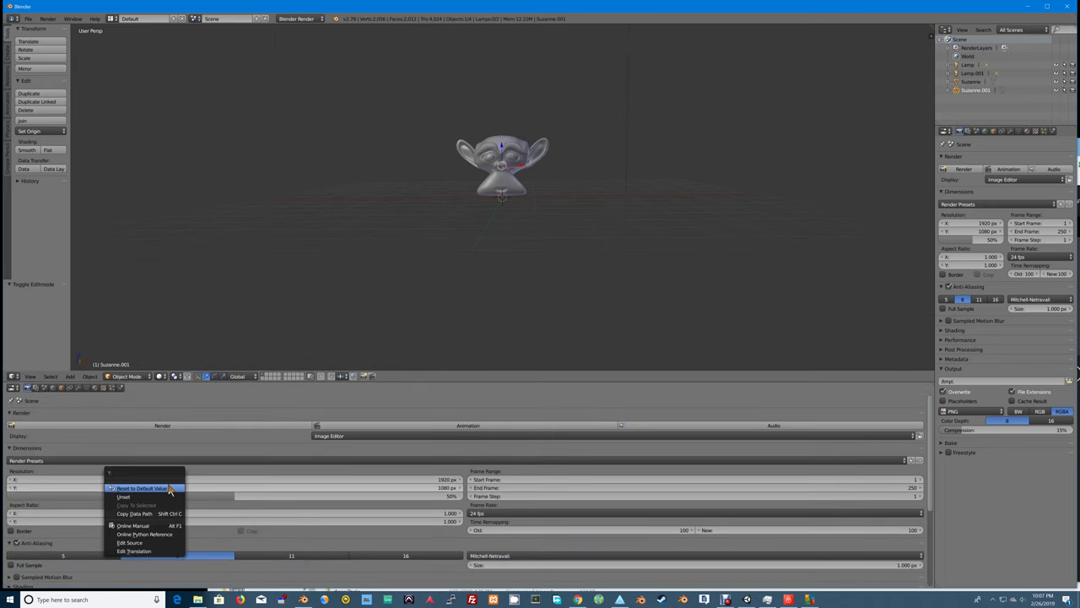
pyautogui.rightClick(166, 471)
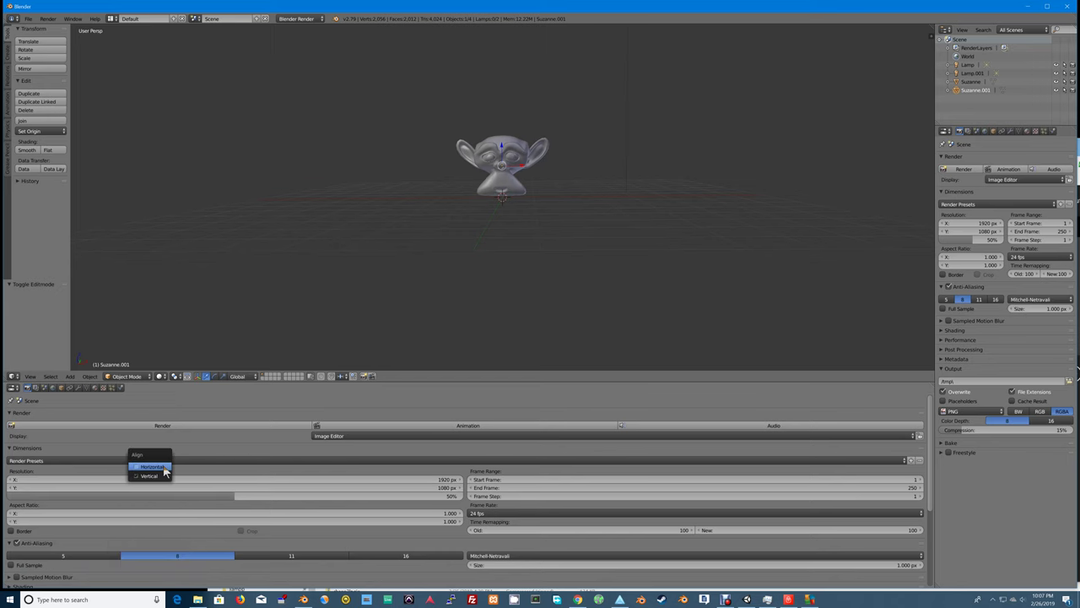
pyautogui.click(165, 472)
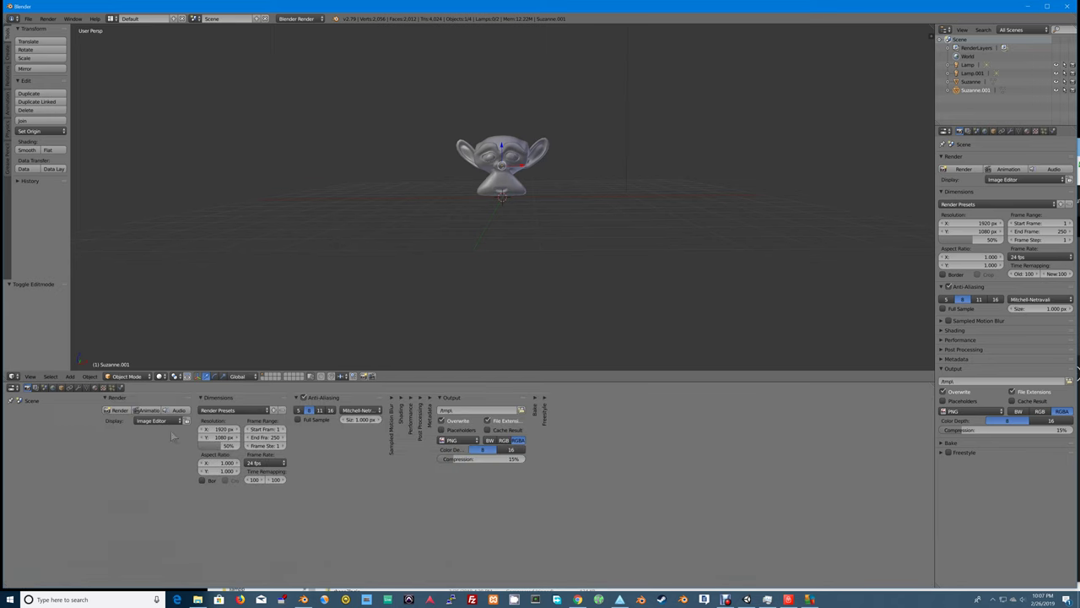
pyautogui.click(93, 387)
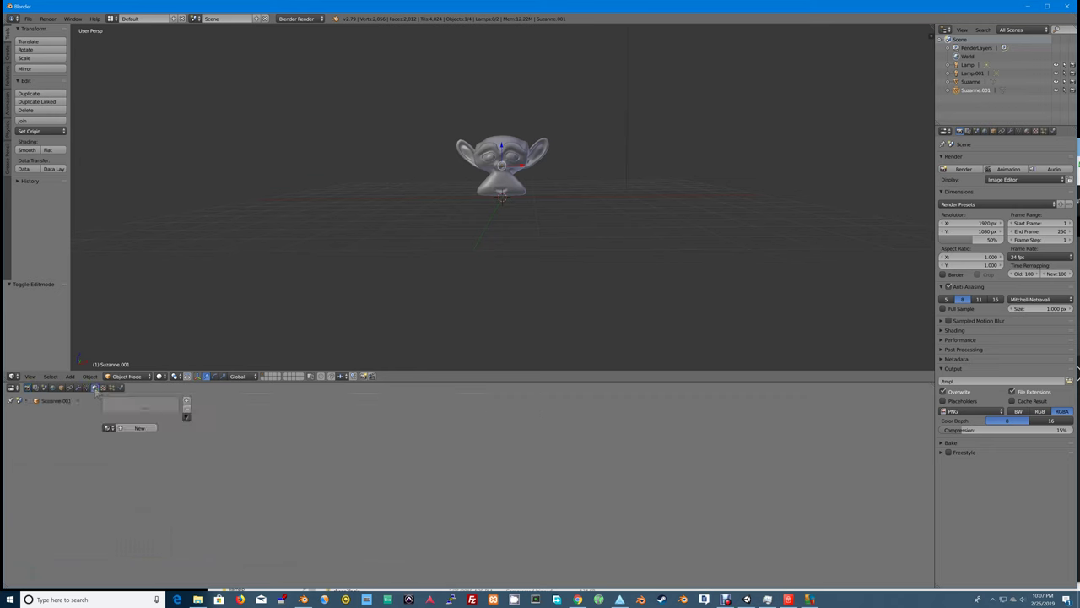
# Create a new material for the eyes Suzanne.001 and adjust its diffuse colour.
pyautogui.click(135, 428)
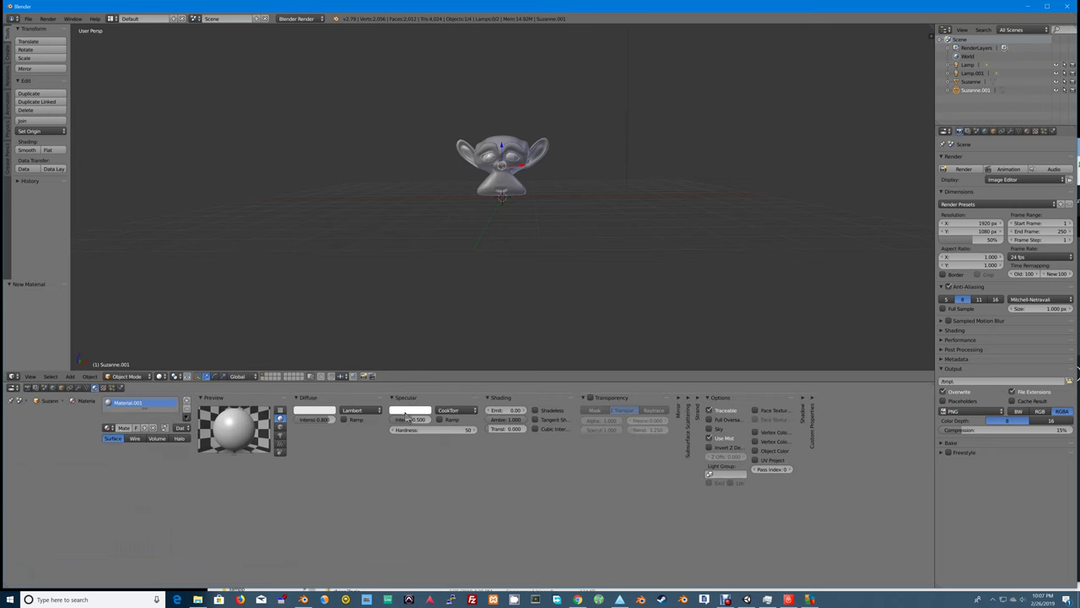
pyautogui.click(329, 411)
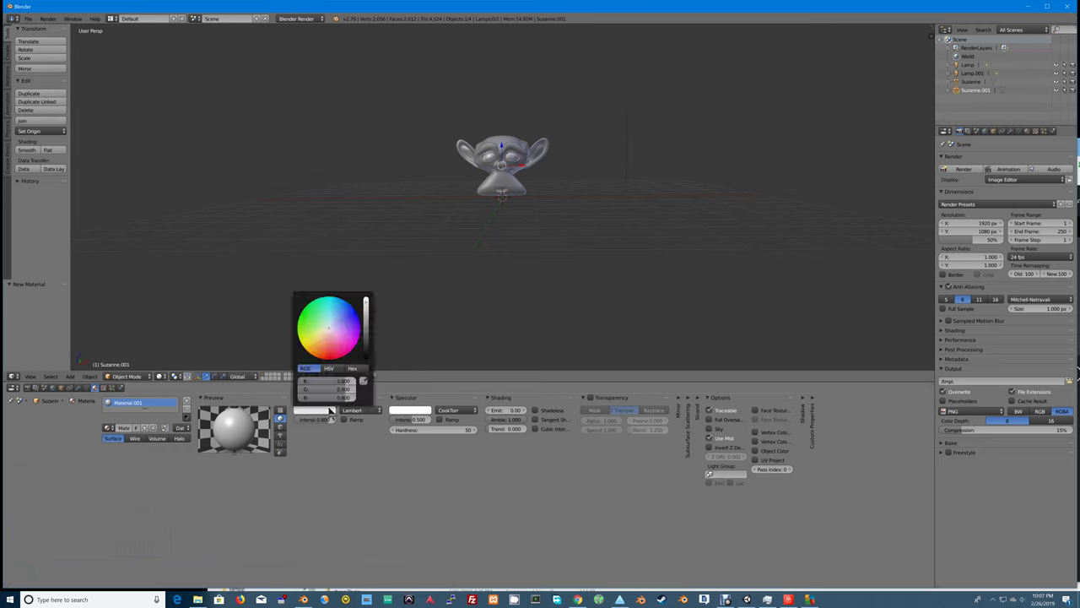
pyautogui.click(353, 332)
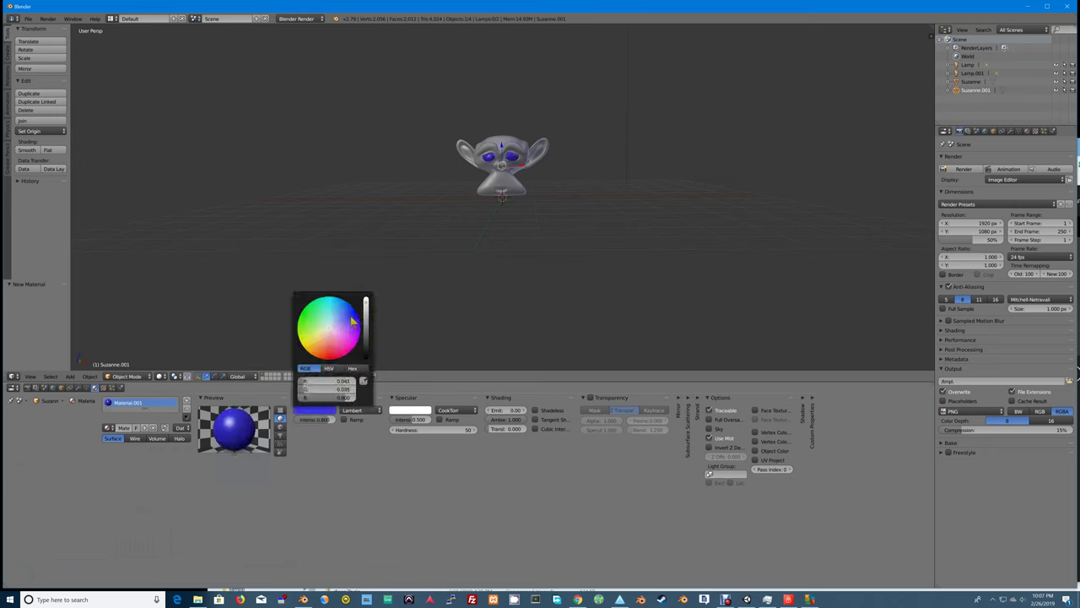
pyautogui.moveTo(353, 321)
pyautogui.mouseDown()
pyautogui.moveTo(315, 309)
pyautogui.moveTo(304, 334)
pyautogui.moveTo(335, 330)
pyautogui.mouseUp()
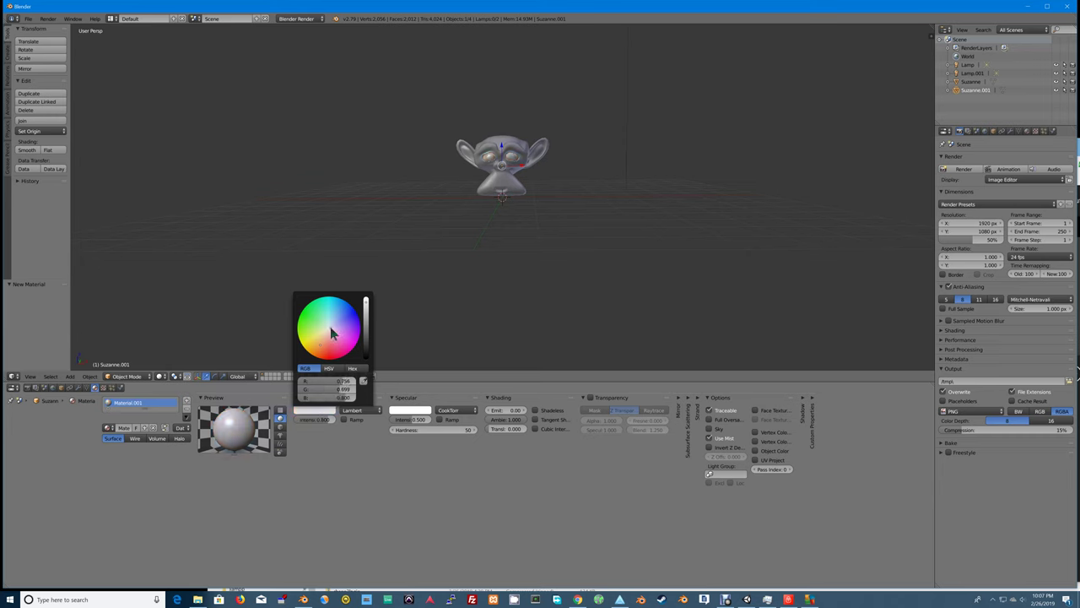
# Give the Suzanne head a new red material, then reselect the eyes object Suzanne.001.
pyautogui.rightClick(506, 193)
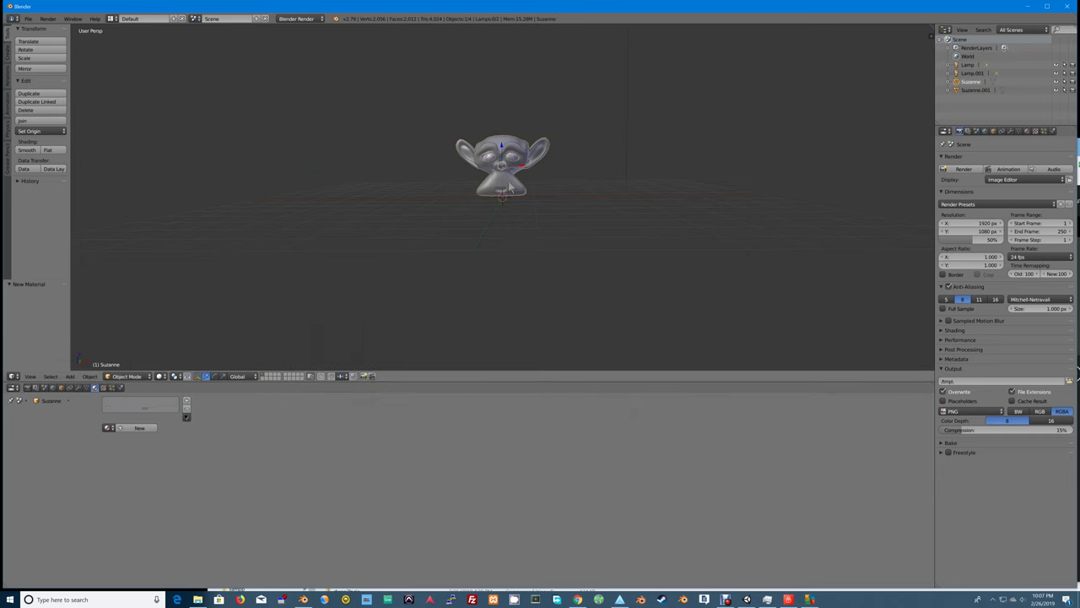
pyautogui.click(136, 428)
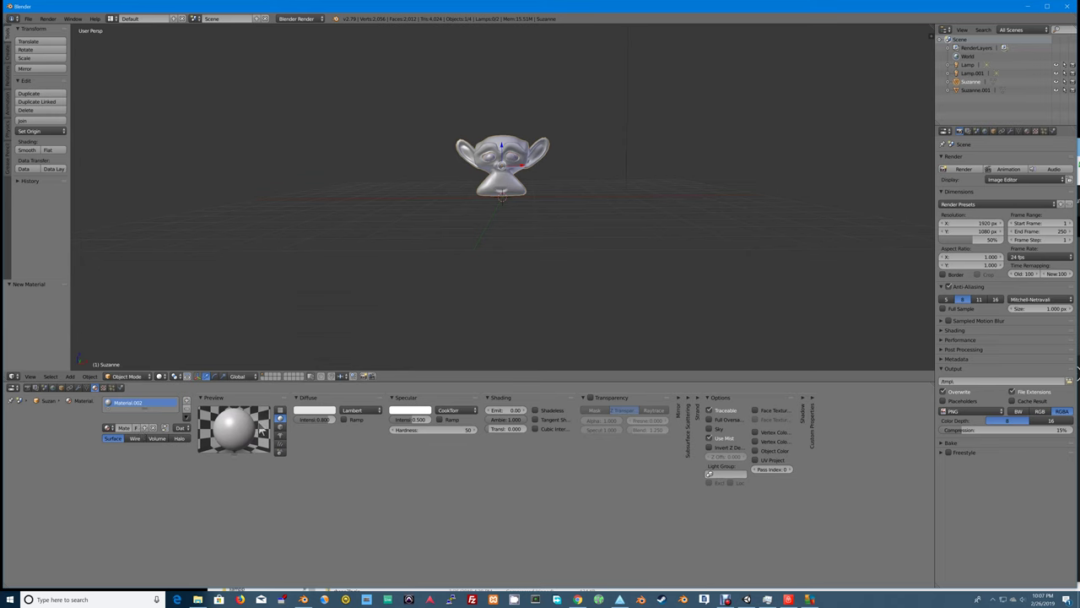
pyautogui.click(314, 413)
pyautogui.moveTo(323, 349); pyautogui.dragTo(331, 331)
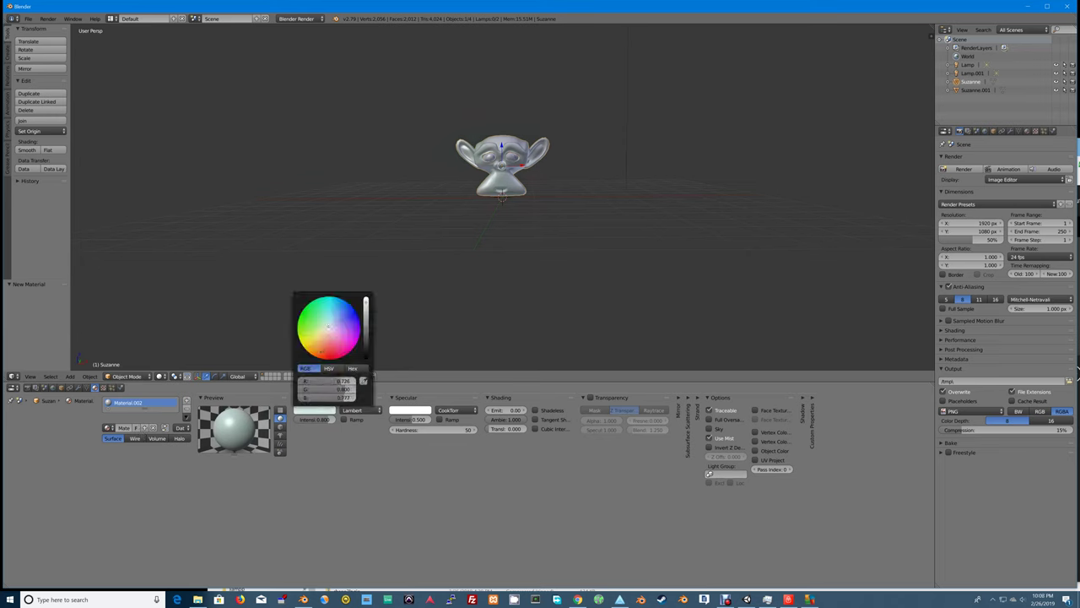
pyautogui.click(330, 347)
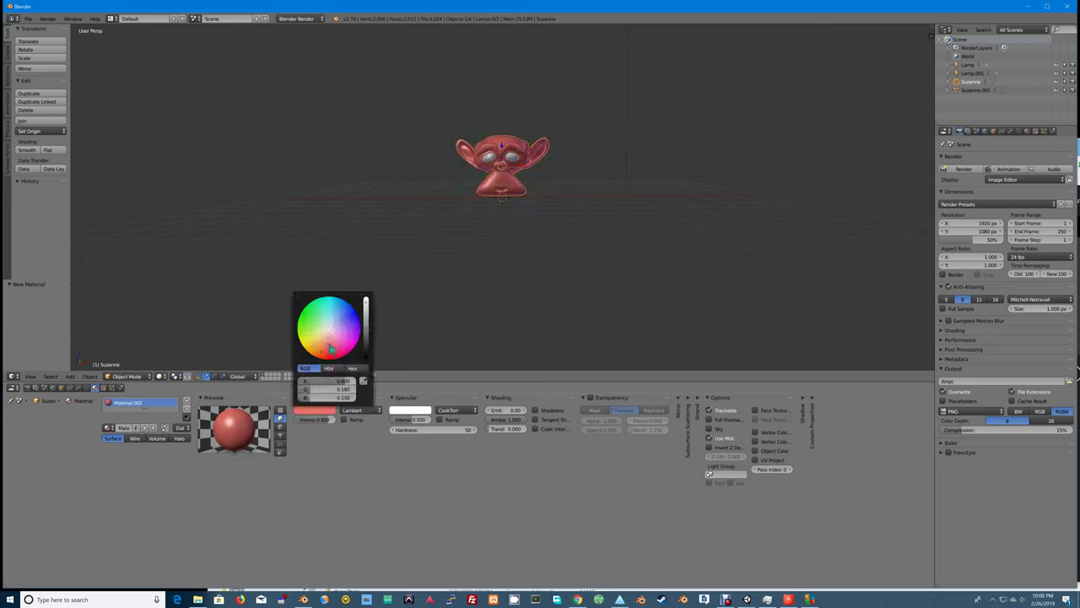
pyautogui.rightClick(514, 171)
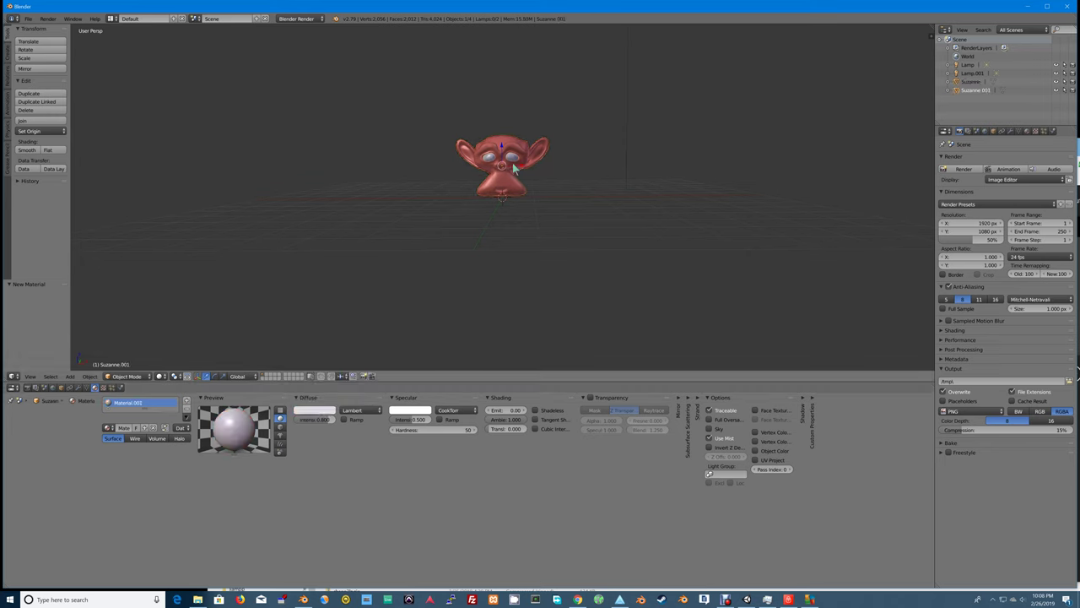
# Enter Edit Mode on the eyes, zoom to a front view and switch to face select.
pyautogui.press('Tab')
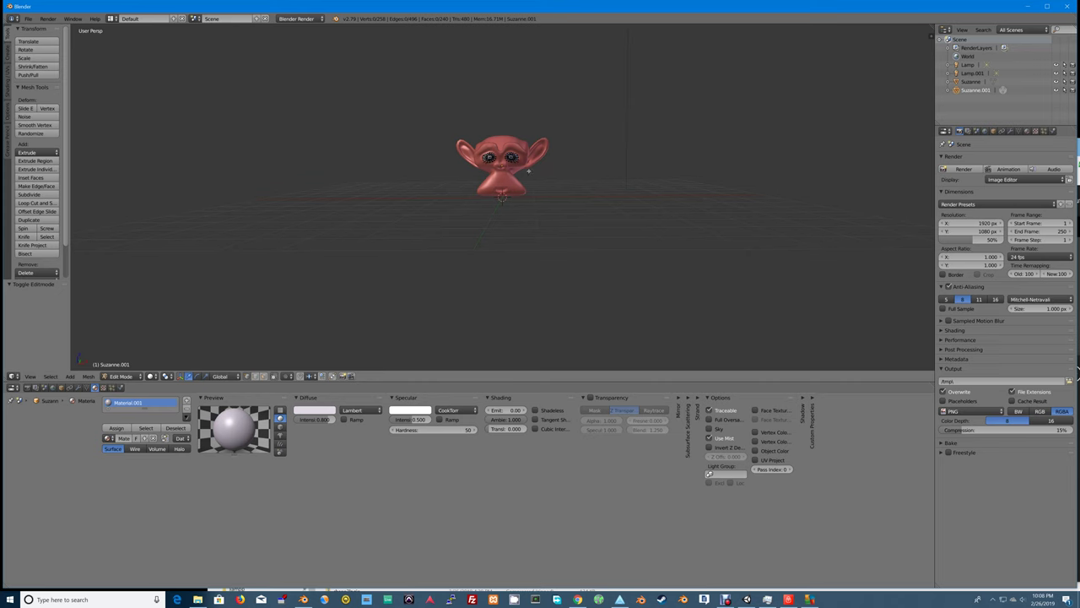
pyautogui.moveTo(529, 172); pyautogui.dragTo(480, 157, button='middle')
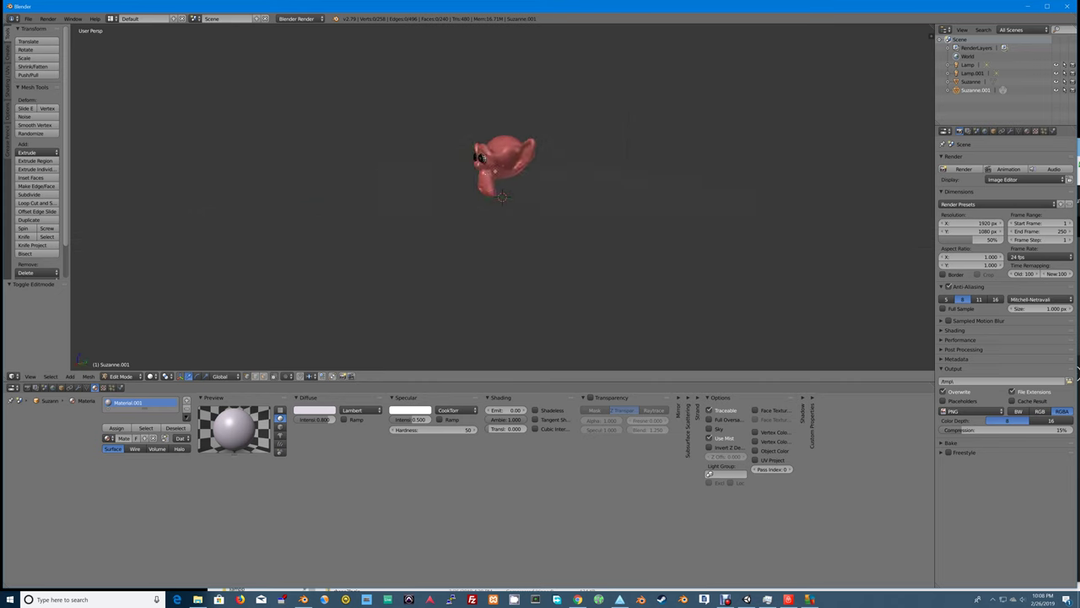
pyautogui.scroll(5, 532, 199)
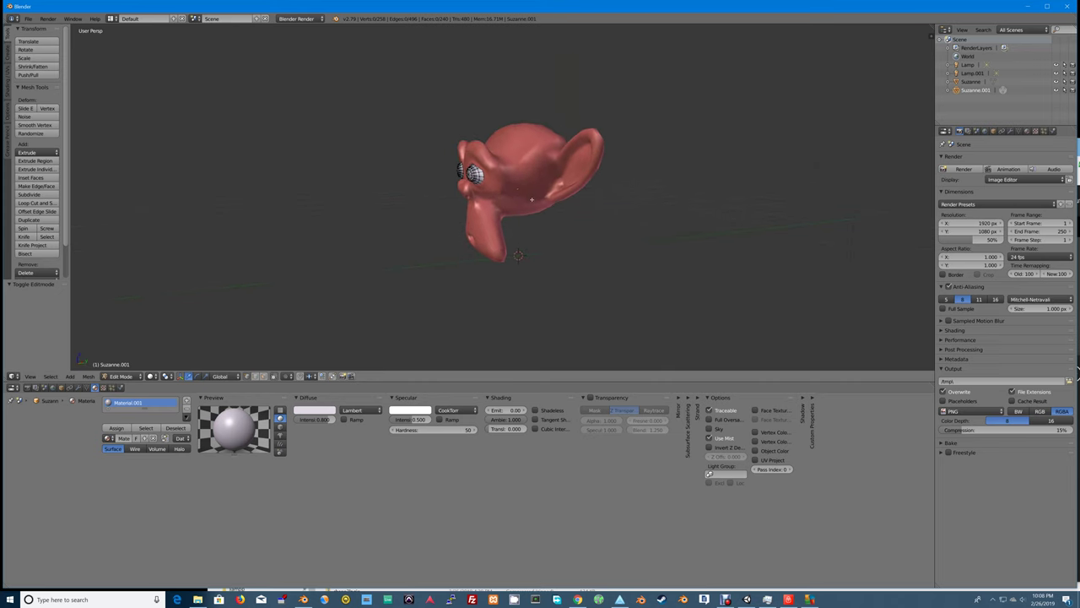
pyautogui.scroll(6, 531, 200)
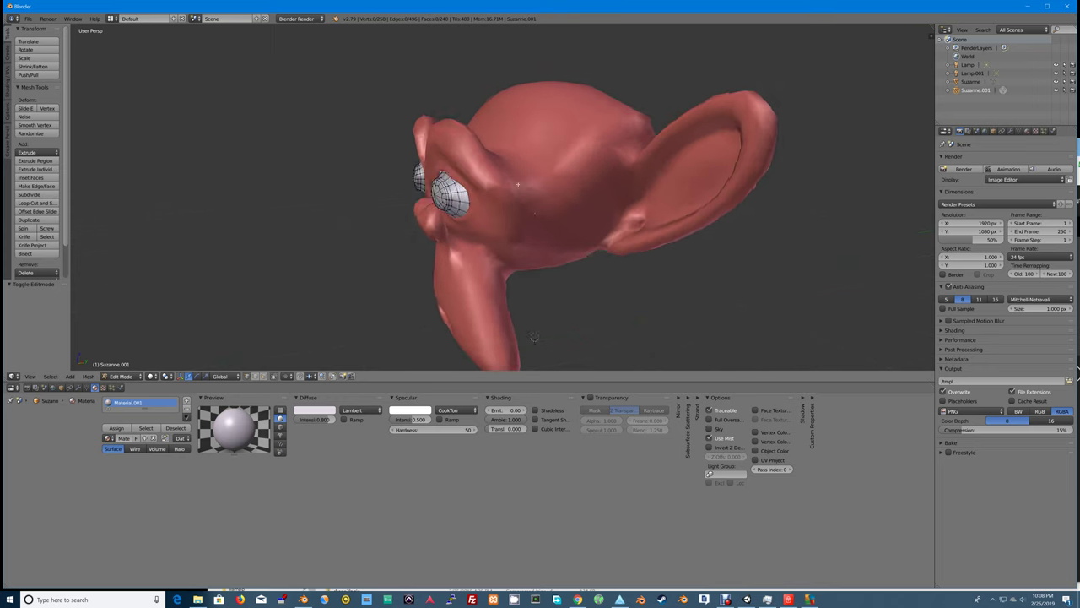
pyautogui.moveTo(534, 337); pyautogui.dragTo(538, 329, button='middle')
pyautogui.scroll(4, 538, 329)
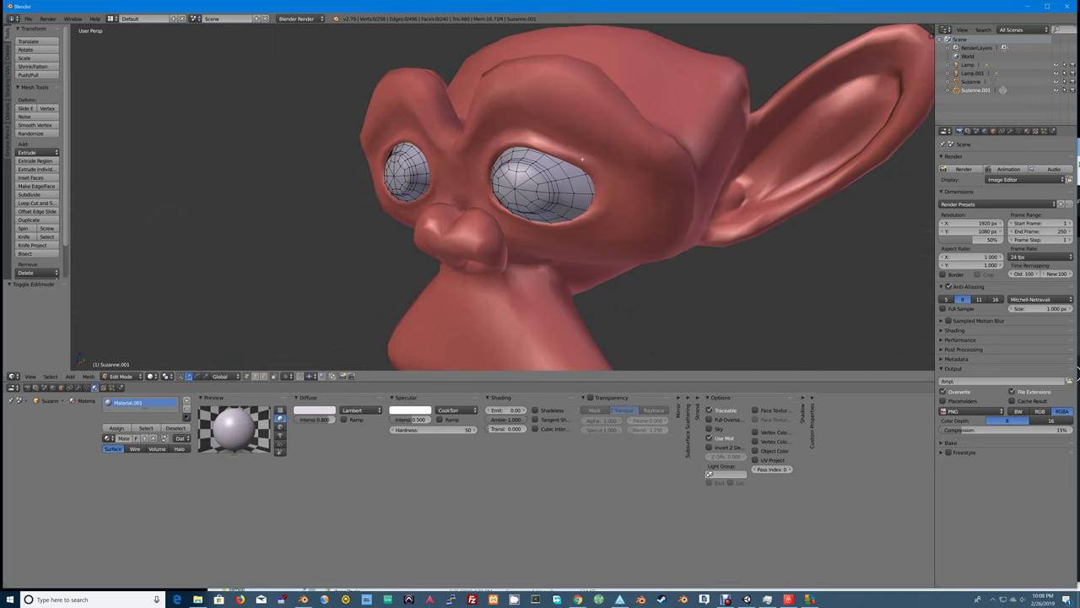
pyautogui.moveTo(599, 167); pyautogui.dragTo(613, 164, button='middle')
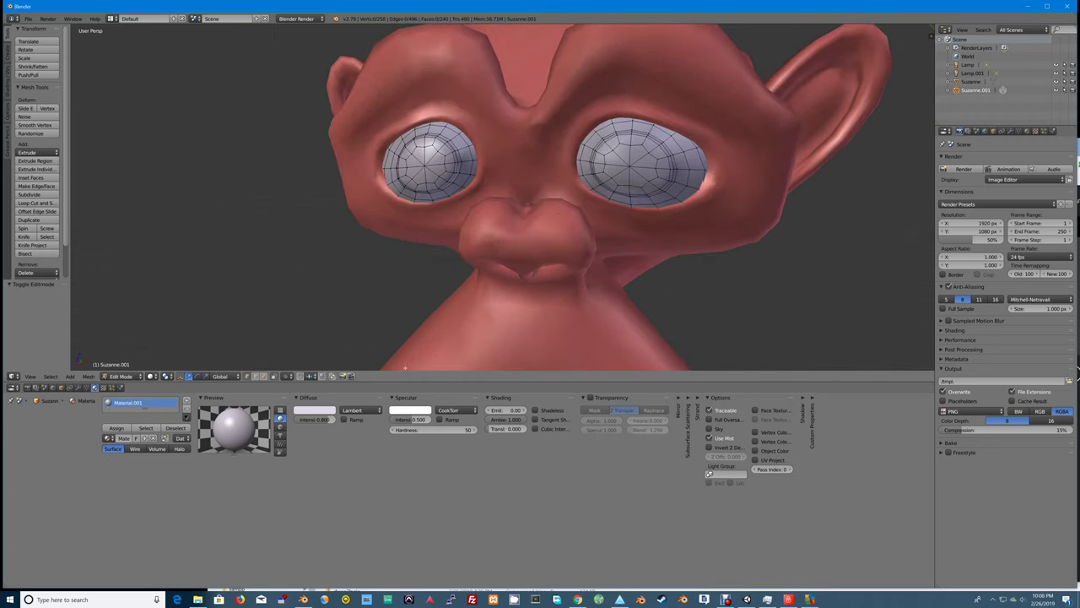
pyautogui.click(265, 377)
# Select a round patch of faces in the right eye's centre and grow it by one ring.
pyautogui.rightClick(648, 160)
pyautogui.keyDown('shift'); pyautogui.rightClick(625, 154); pyautogui.keyUp('shift')
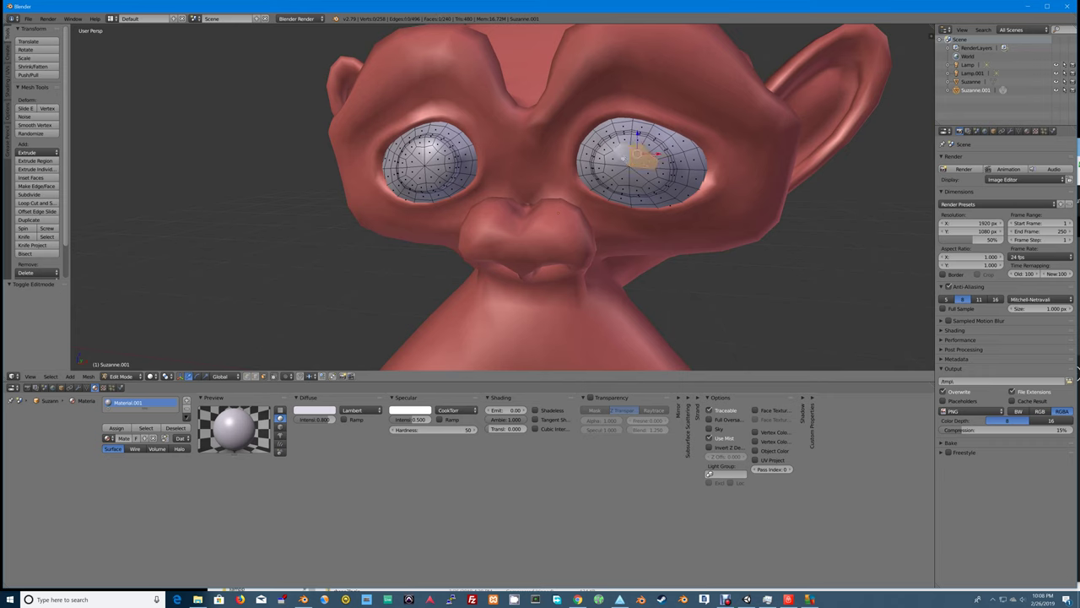
pyautogui.keyDown('shift'); pyautogui.rightClick(615, 159); pyautogui.keyUp('shift')
pyautogui.keyDown('shift'); pyautogui.rightClick(622, 176); pyautogui.keyUp('shift')
pyautogui.keyDown('shift'); pyautogui.rightClick(613, 170); pyautogui.keyUp('shift')
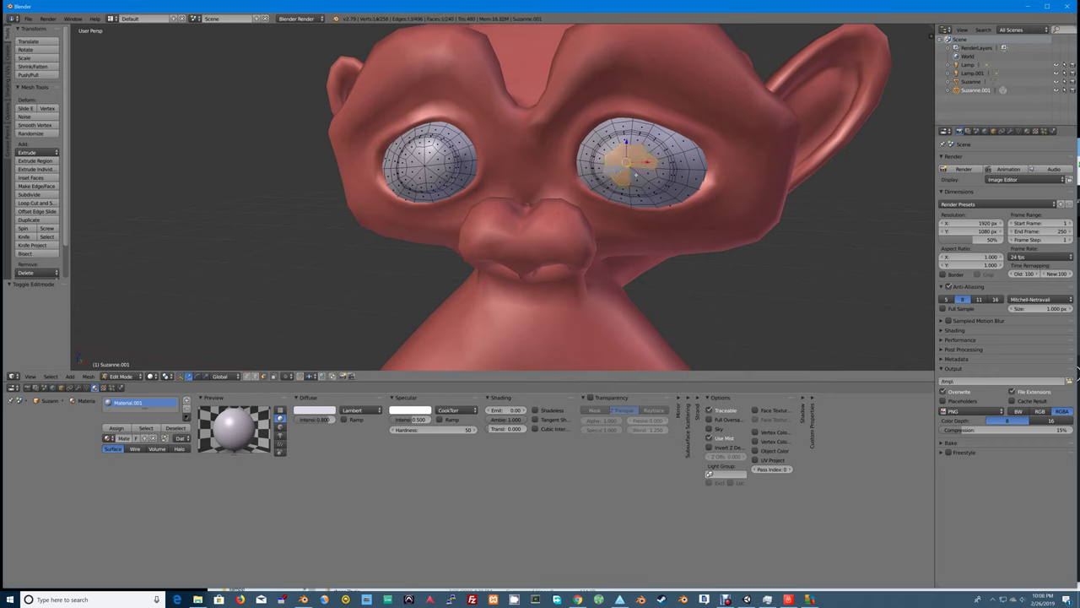
pyautogui.keyDown('shift'); pyautogui.rightClick(647, 164); pyautogui.keyUp('shift')
pyautogui.keyDown('shift'); pyautogui.rightClick(648, 171); pyautogui.keyUp('shift')
pyautogui.press('ctrl+KP_Add')
# Reshape the pupil selection, dropping upper faces and adding faces along its left and lower edges.
pyautogui.keyDown('shift'); pyautogui.rightClick(659, 152); pyautogui.keyUp('shift')
pyautogui.keyDown('shift'); pyautogui.rightClick(650, 143); pyautogui.keyUp('shift')
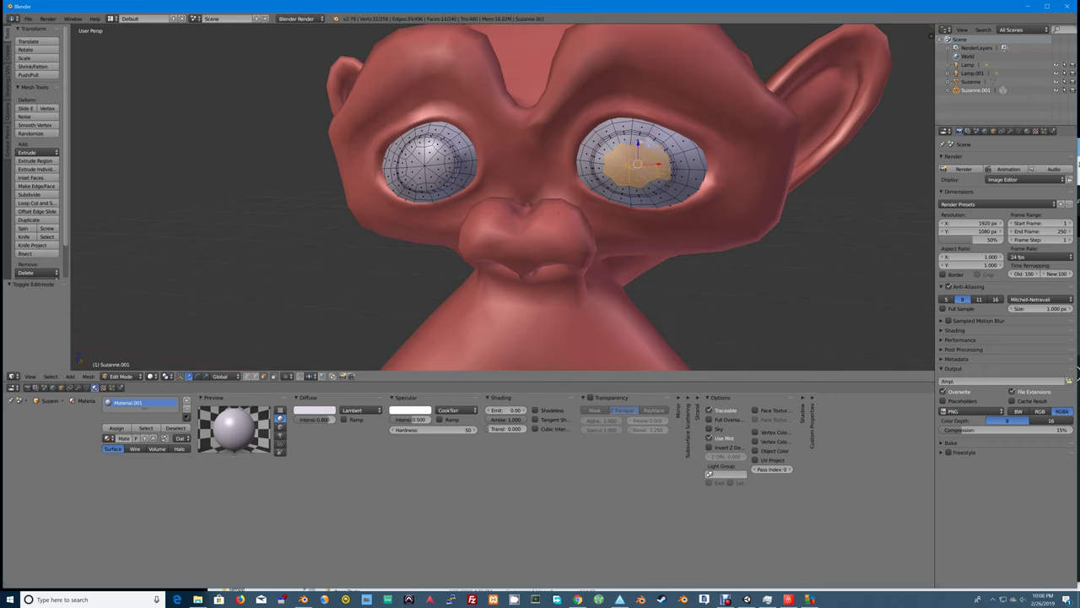
pyautogui.keyDown('shift'); pyautogui.rightClick(640, 145); pyautogui.keyUp('shift')
pyautogui.keyDown('shift'); pyautogui.rightClick(629, 142); pyautogui.keyUp('shift')
pyautogui.keyDown('shift'); pyautogui.rightClick(617, 143); pyautogui.keyUp('shift')
pyautogui.keyDown('shift'); pyautogui.rightClick(603, 149); pyautogui.keyUp('shift')
pyautogui.keyDown('shift'); pyautogui.rightClick(600, 156); pyautogui.keyUp('shift')
pyautogui.keyDown('shift'); pyautogui.rightClick(599, 169); pyautogui.keyUp('shift')
pyautogui.keyDown('shift'); pyautogui.rightClick(604, 177); pyautogui.keyUp('shift')
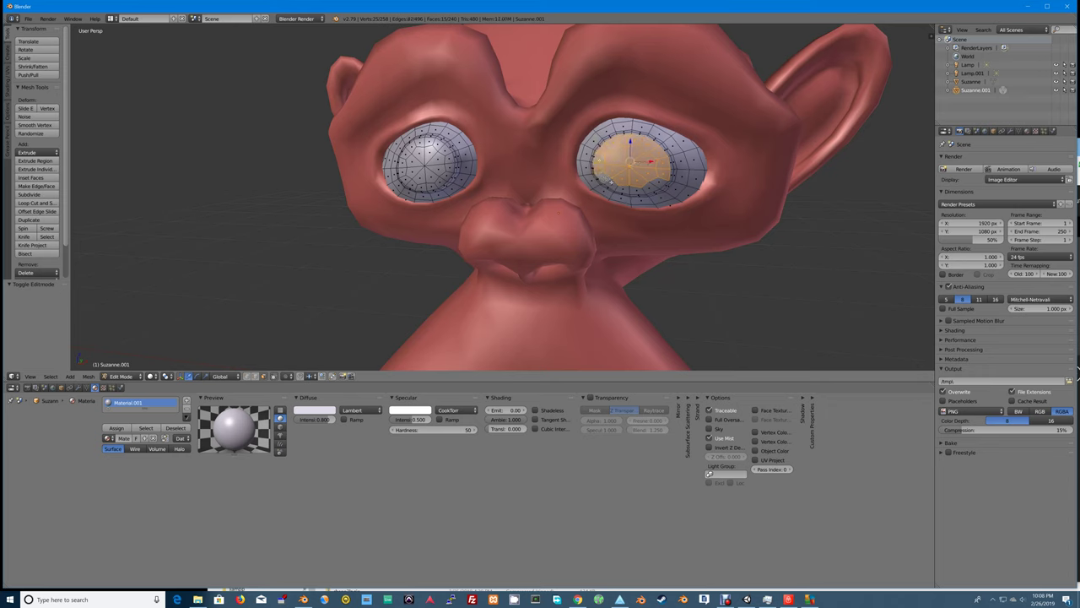
pyautogui.keyDown('shift'); pyautogui.rightClick(610, 185); pyautogui.keyUp('shift')
pyautogui.keyDown('shift'); pyautogui.rightClick(622, 191); pyautogui.keyUp('shift')
pyautogui.keyDown('shift'); pyautogui.rightClick(637, 191); pyautogui.keyUp('shift')
pyautogui.keyDown('shift'); pyautogui.rightClick(647, 186); pyautogui.keyUp('shift')
pyautogui.keyDown('shift'); pyautogui.rightClick(661, 181); pyautogui.keyUp('shift')
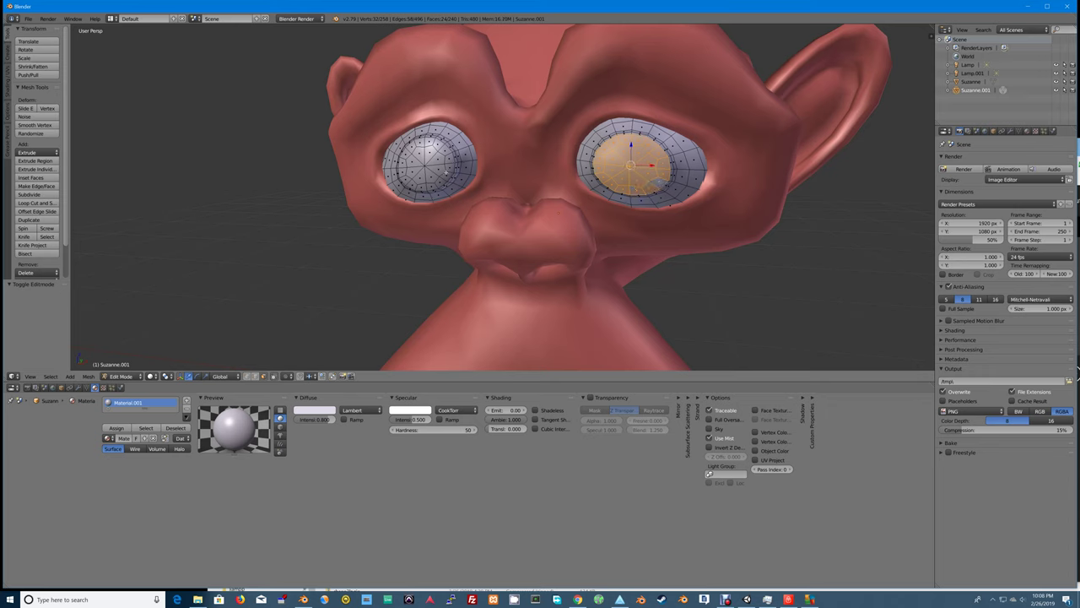
pyautogui.keyDown('shift'); pyautogui.rightClick(446, 173); pyautogui.keyUp('shift')
pyautogui.keyDown('shift'); pyautogui.rightClick(447, 173); pyautogui.keyUp('shift')
pyautogui.keyDown('shift'); pyautogui.rightClick(445, 173); pyautogui.keyUp('shift')
# Separate the selected pupil faces into new object Suzanne.002 and return to Object Mode.
pyautogui.press('p')
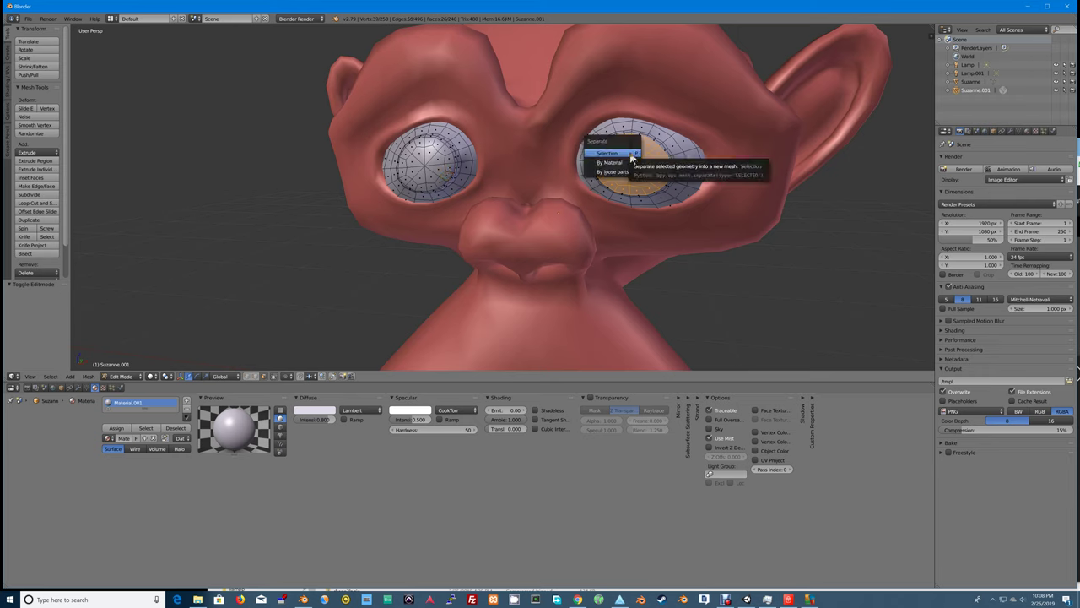
pyautogui.click(631, 154)
pyautogui.press('Tab')
# Give the pupil Suzanne.002 its own single-user material with a bright blue diffuse colour.
pyautogui.rightClick(634, 162)
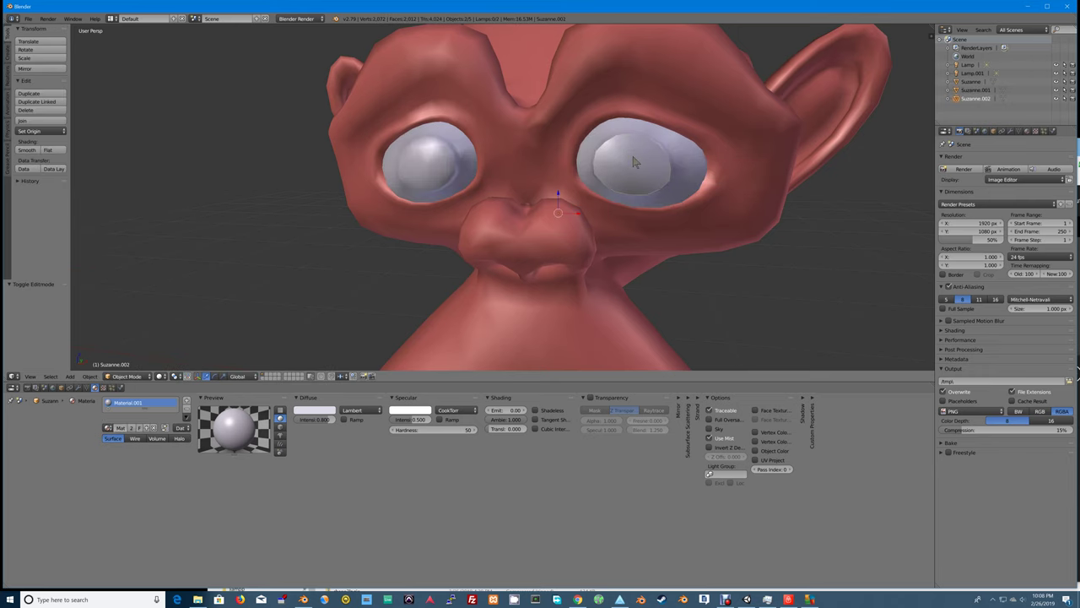
pyautogui.click(331, 412)
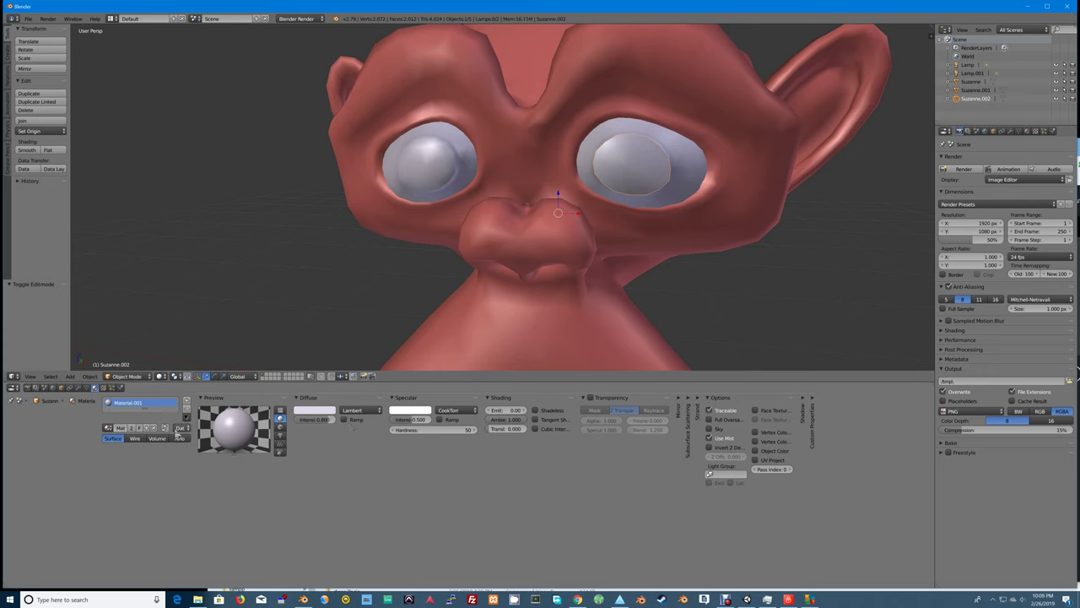
pyautogui.click(132, 427)
pyautogui.click(319, 411)
pyautogui.click(350, 321)
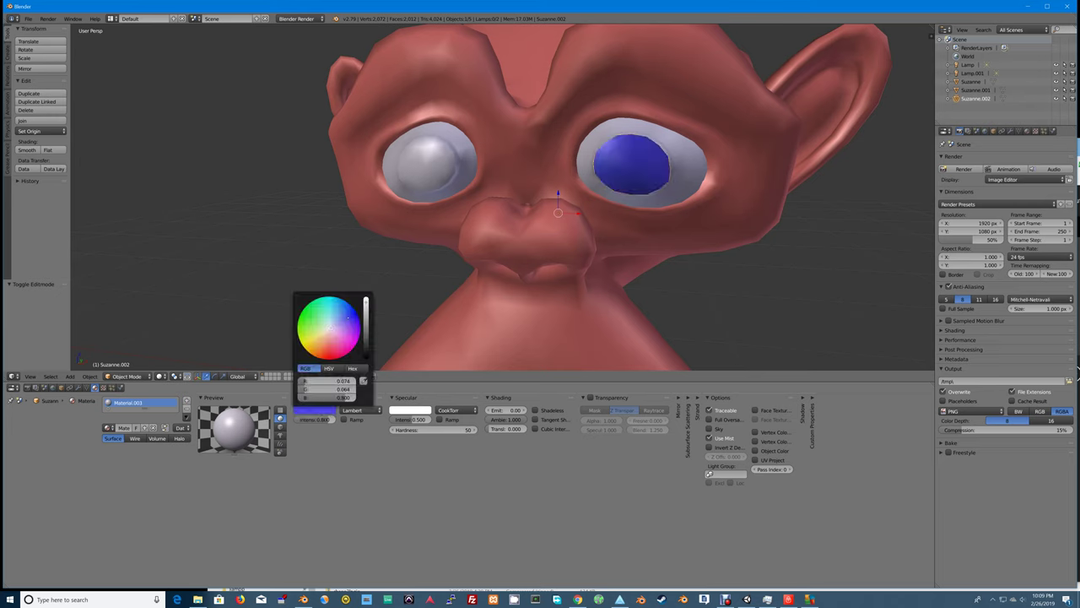
pyautogui.click(342, 314)
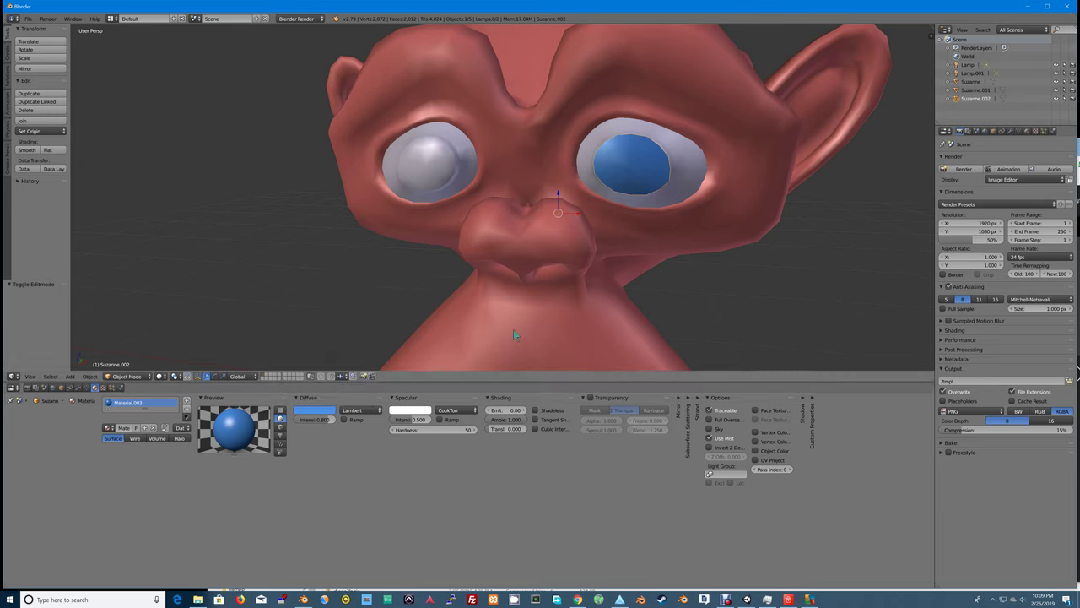
# Join the blue pupil into the eyes object Suzanne.001 with Ctrl+J, then re-enter Edit Mode on it.
pyautogui.rightClick(671, 192)
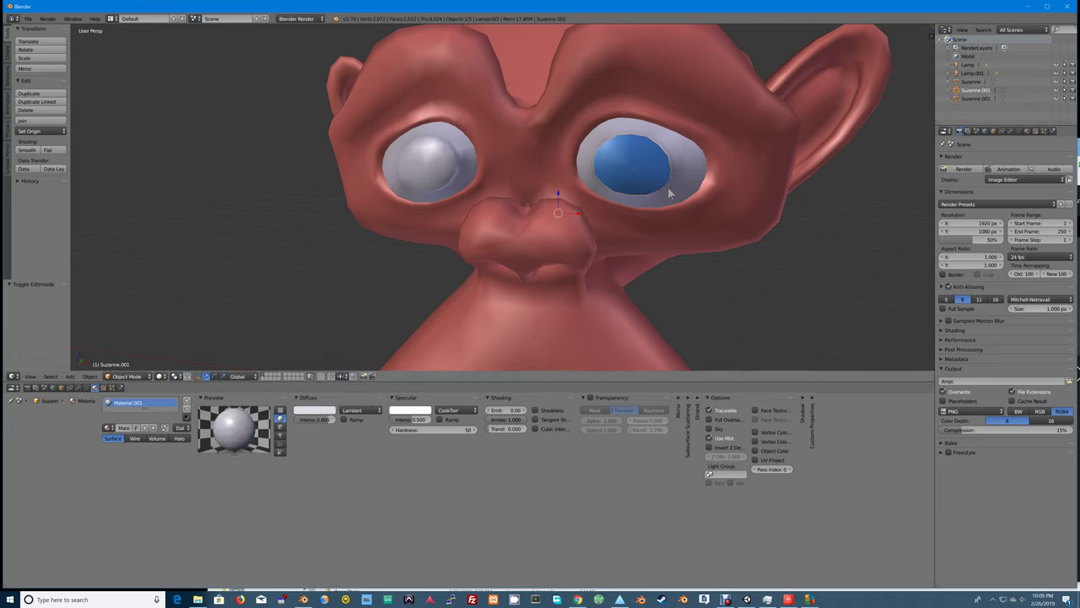
pyautogui.rightClick(661, 182)
pyautogui.rightClick(684, 191)
pyautogui.hotkey('ctrl', 'j')
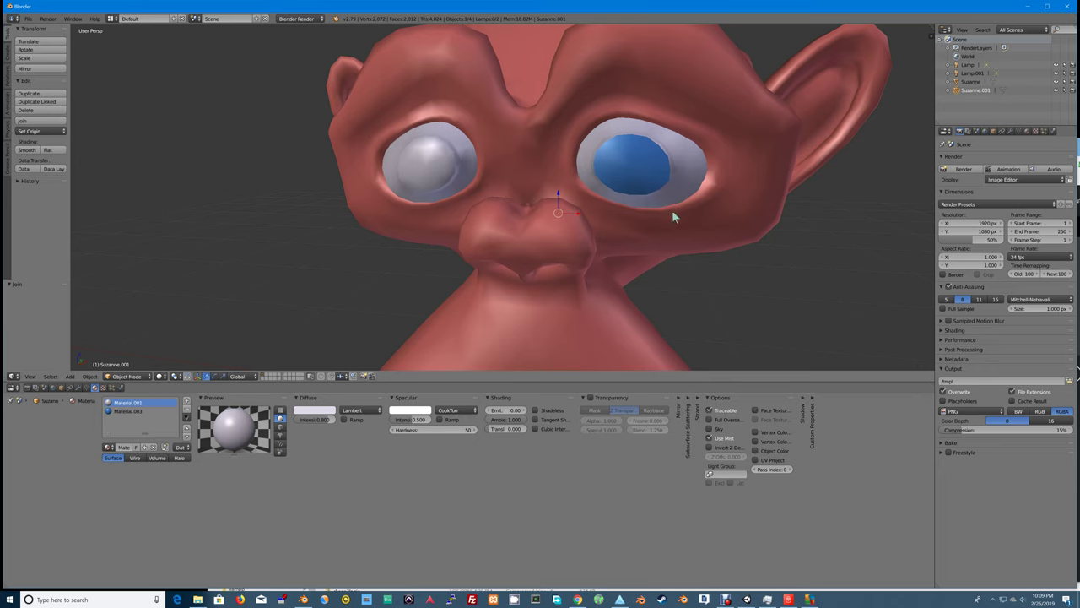
pyautogui.rightClick(668, 184)
pyautogui.rightClick(650, 187)
pyautogui.press('Tab')
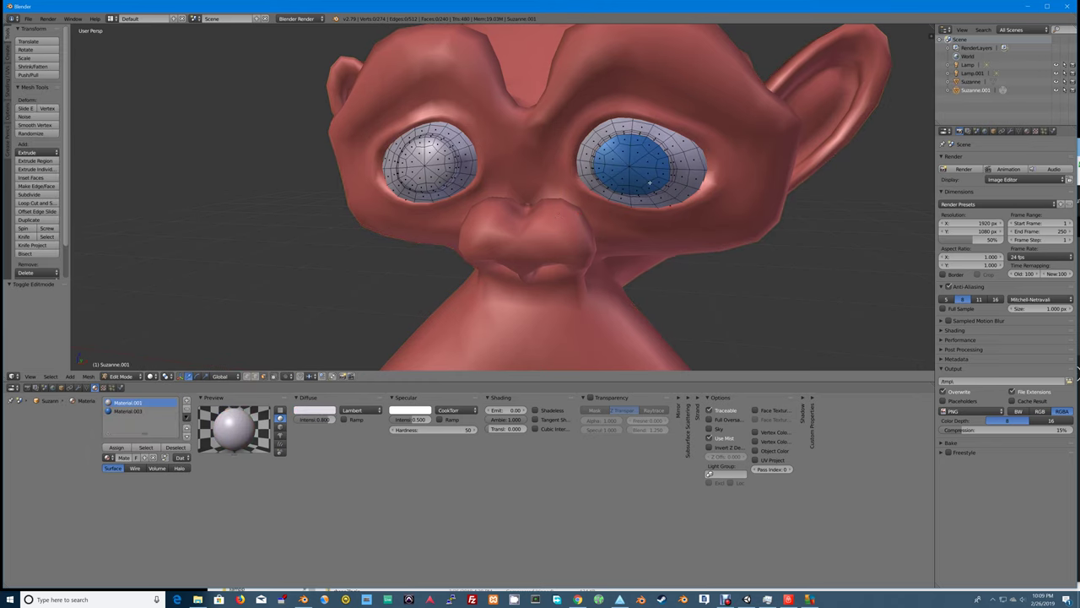
# Switch to wireframe view and enter Edit Mode on the eyes object Suzanne.001.
pyautogui.press('Tab')
pyautogui.rightClick(650, 188)
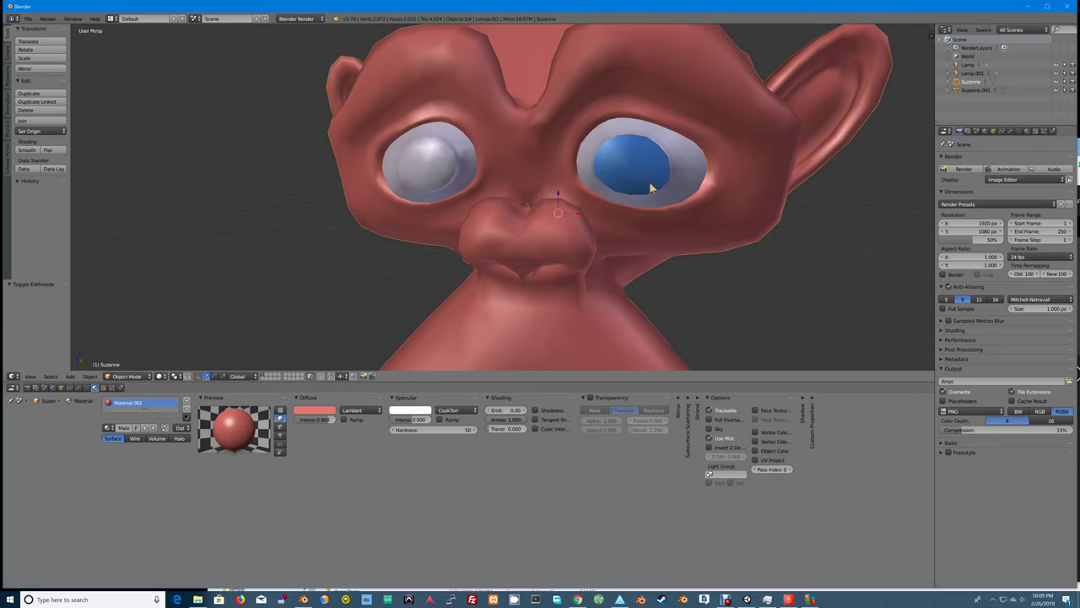
pyautogui.press('z')
pyautogui.rightClick(634, 185)
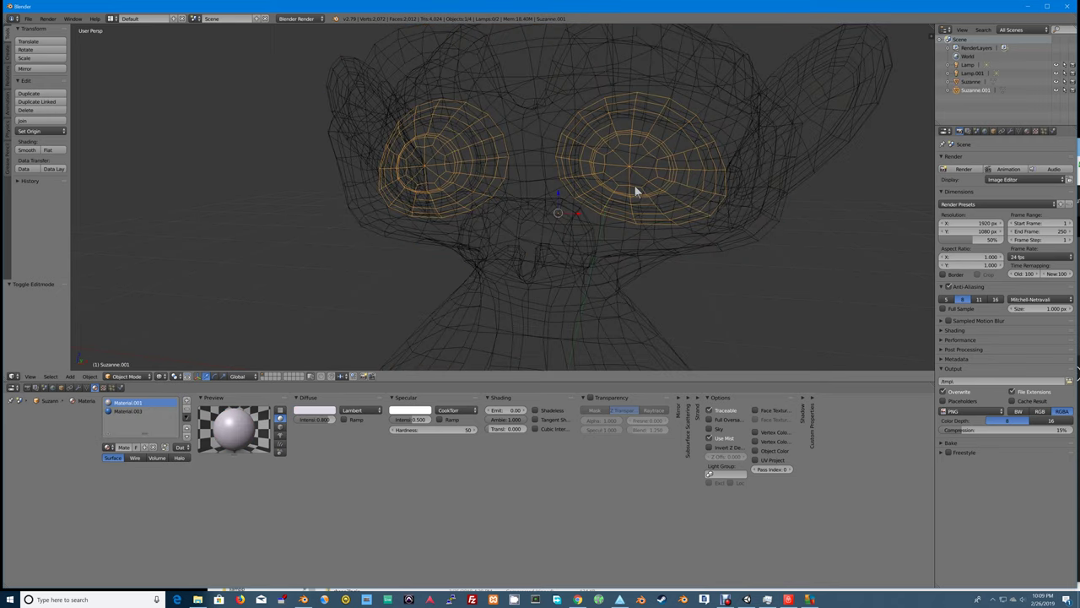
pyautogui.press('Tab')
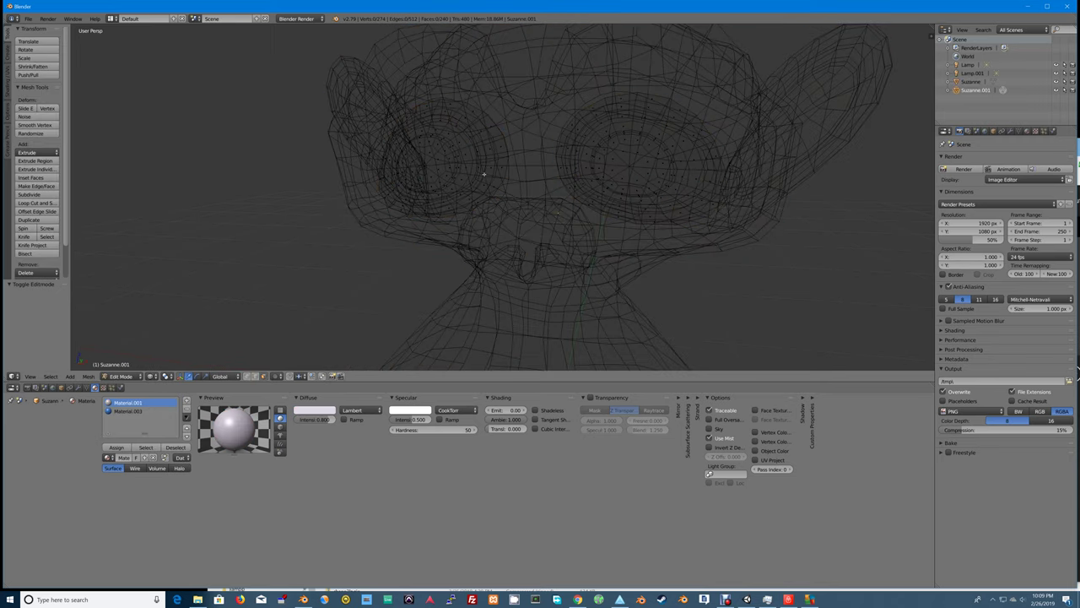
# Select the whole linked left eye mesh and separate it into its own object.
pyautogui.rightClick(483, 175)
pyautogui.hotkey('ctrl', 'l')
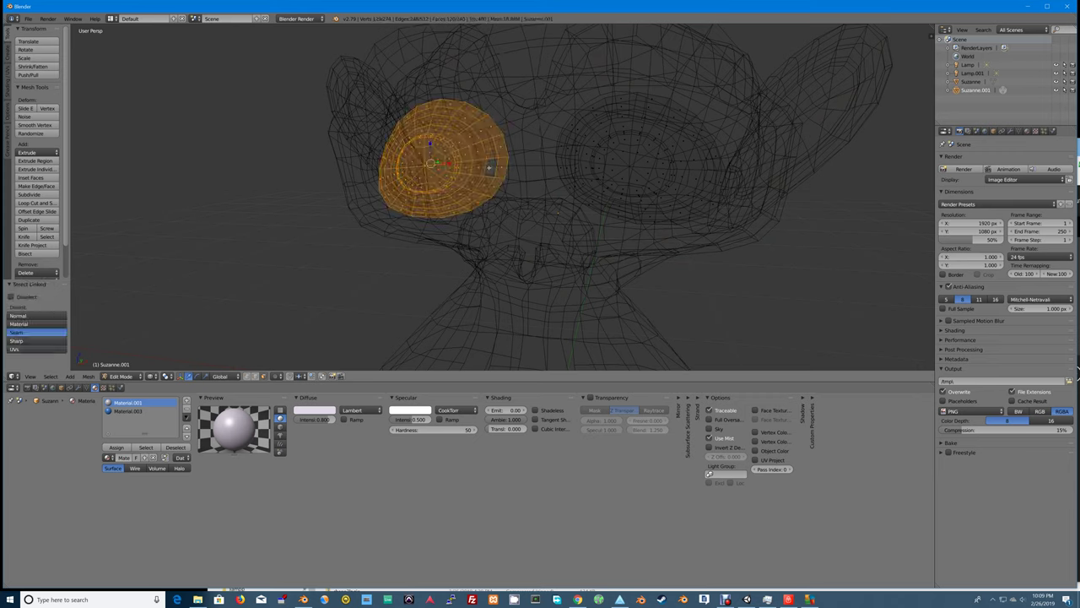
pyautogui.press('x')
pyautogui.press('p')
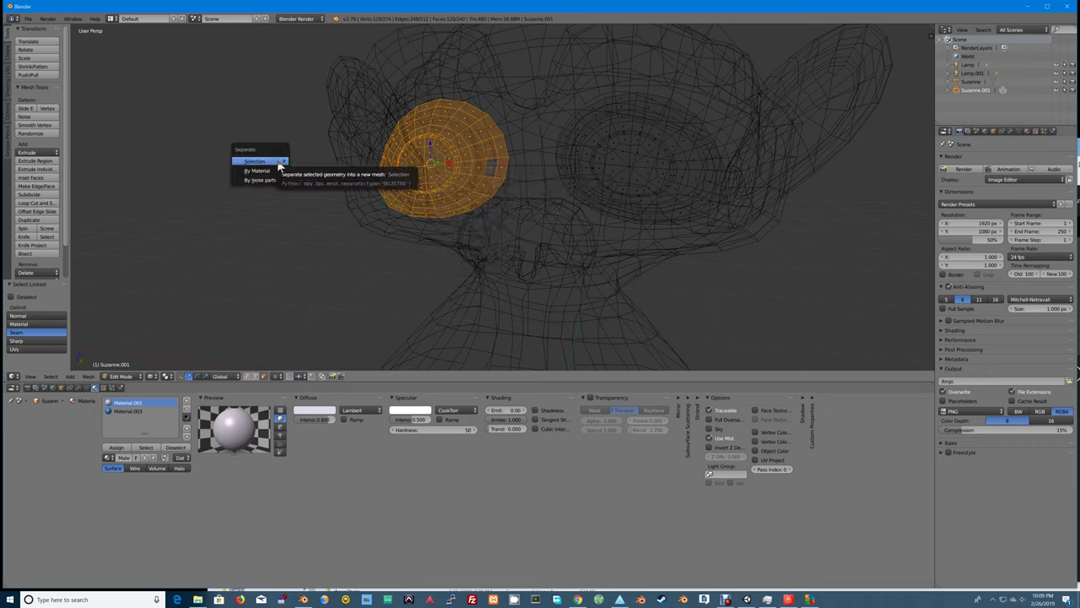
pyautogui.click(277, 160)
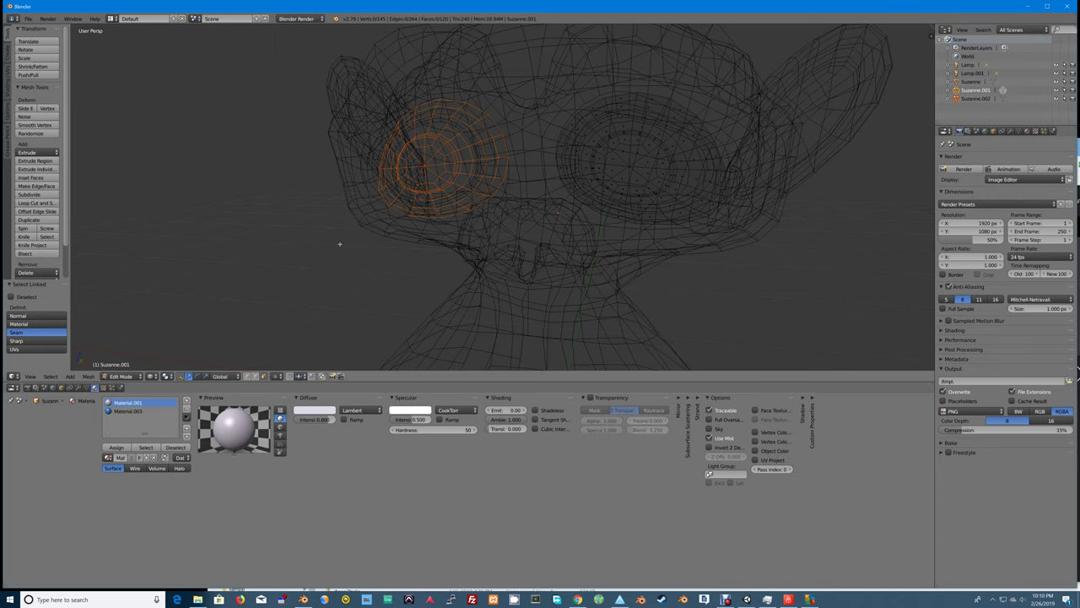
# Send the separated left eye Suzanne.002 to another layer with M, then select the head.
pyautogui.press('Tab')
pyautogui.rightClick(415, 171)
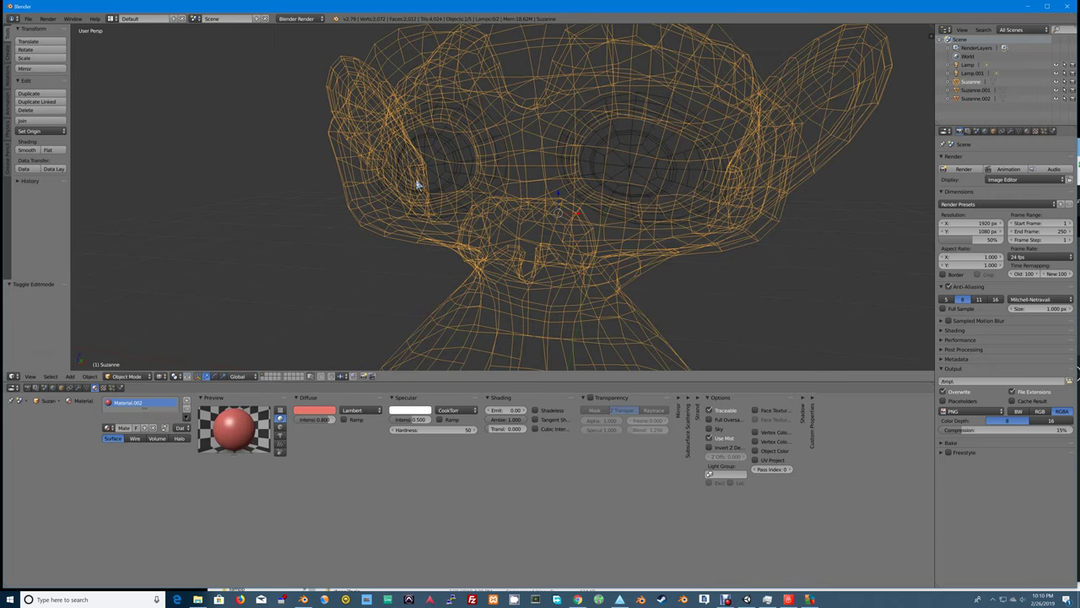
pyautogui.rightClick(434, 169)
pyautogui.press('m')
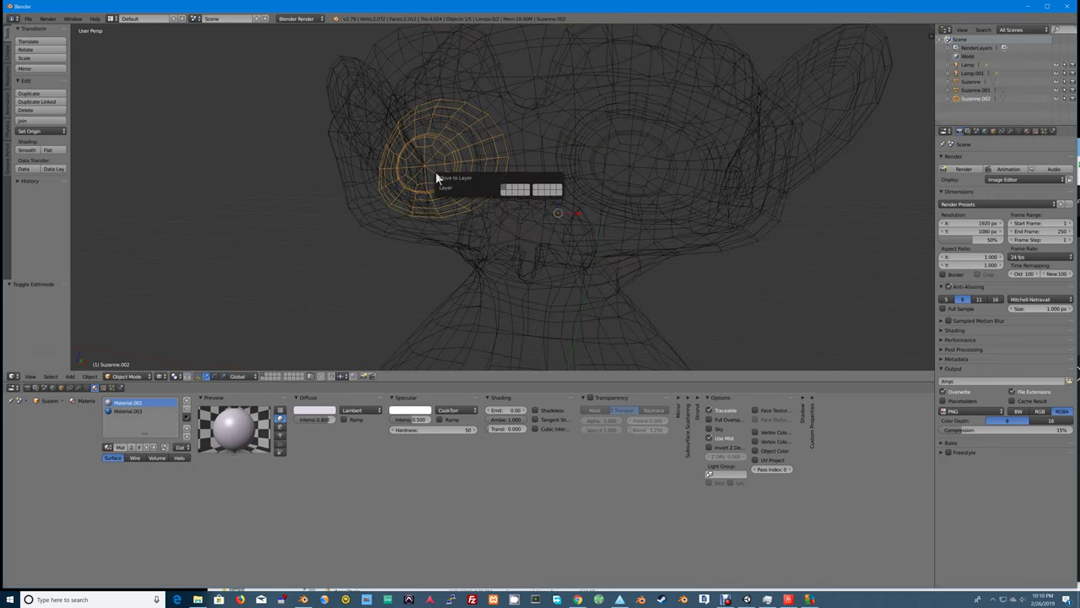
pyautogui.click(557, 193)
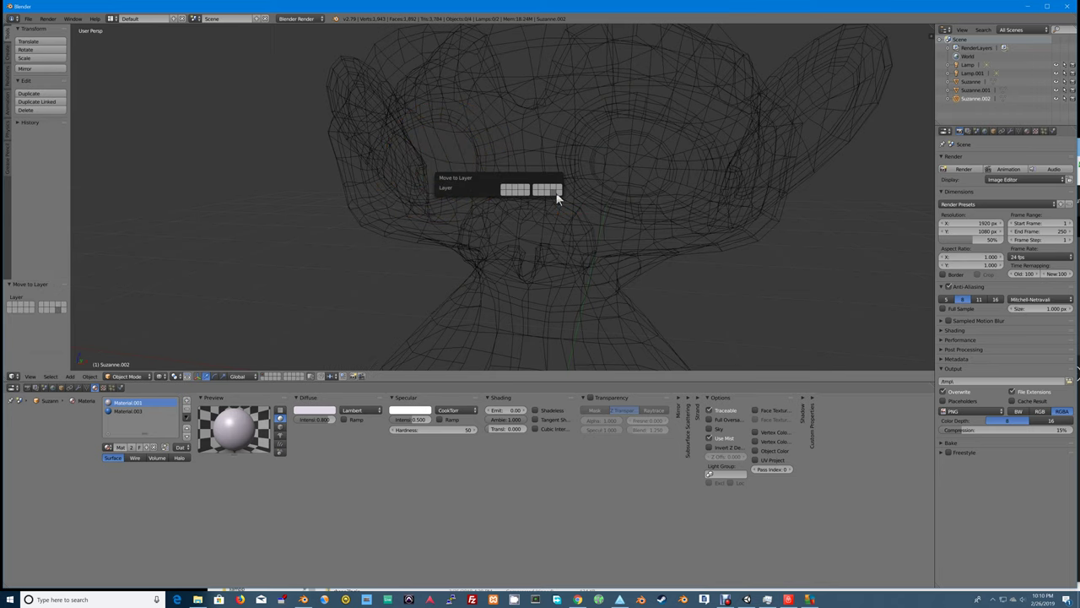
pyautogui.rightClick(413, 201)
# Duplicate the remaining right eye in place as Suzanne.003.
pyautogui.rightClick(601, 159)
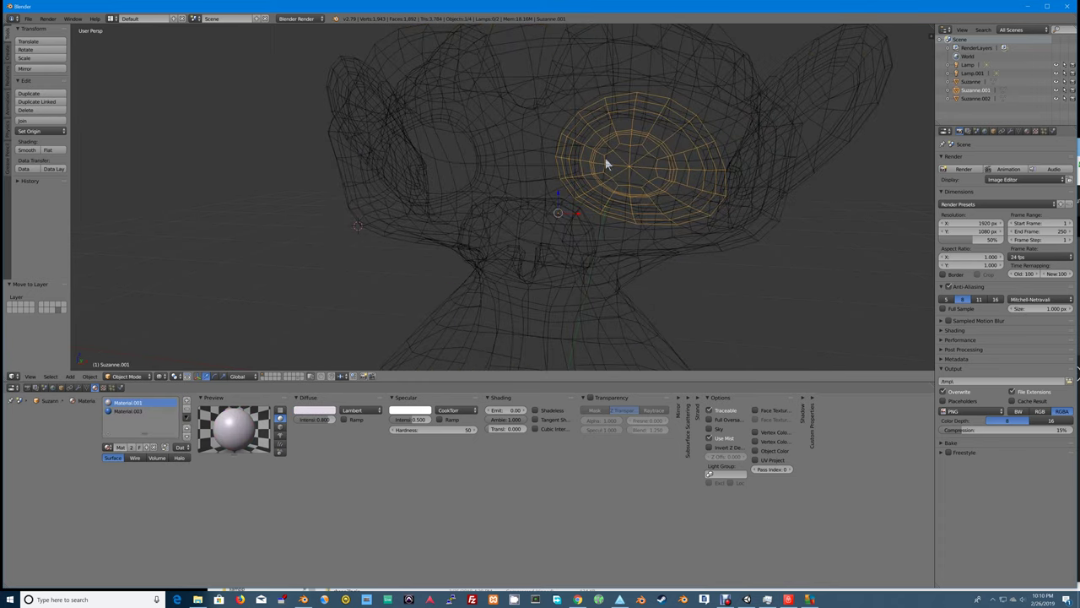
pyautogui.hotkey('shift', 'd')
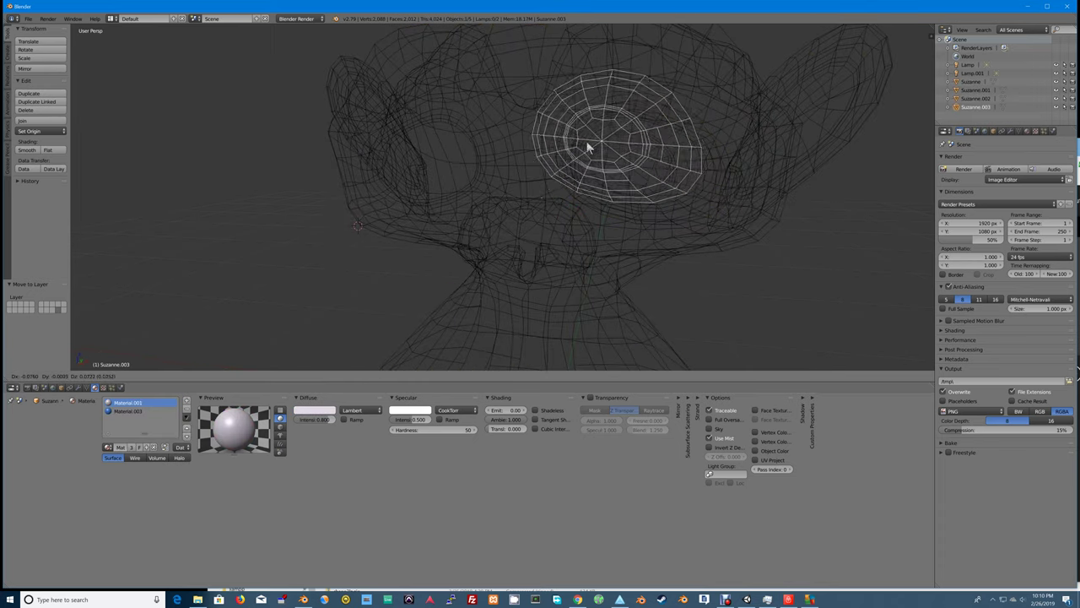
pyautogui.rightClick(597, 154)
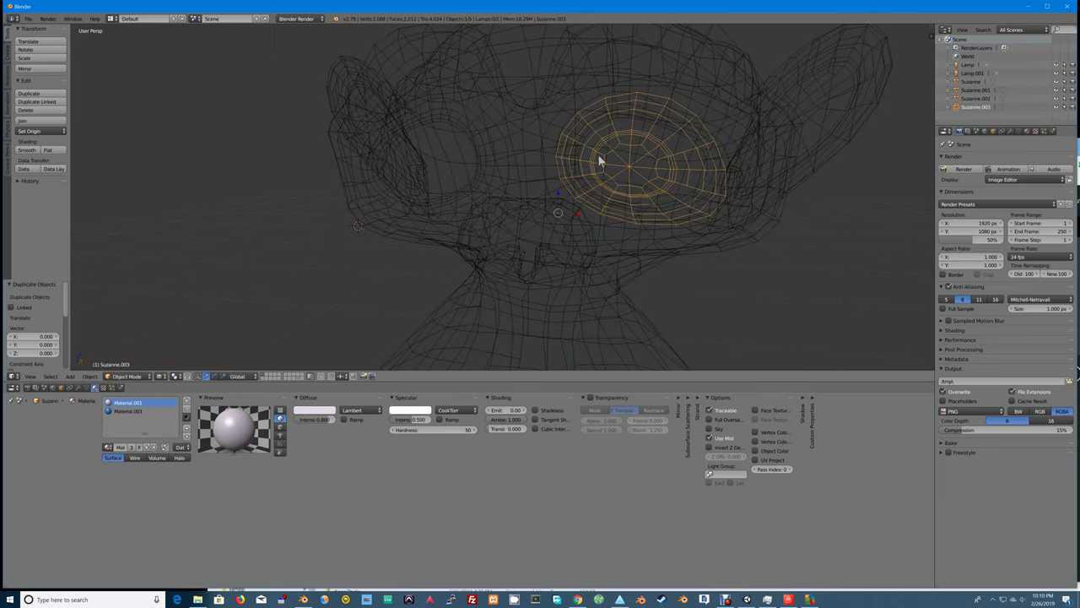
pyautogui.press('Tab')
pyautogui.press('Tab')
# Snap the 3D cursor to a centre edge of the Suzanne head mesh.
pyautogui.rightClick(525, 169)
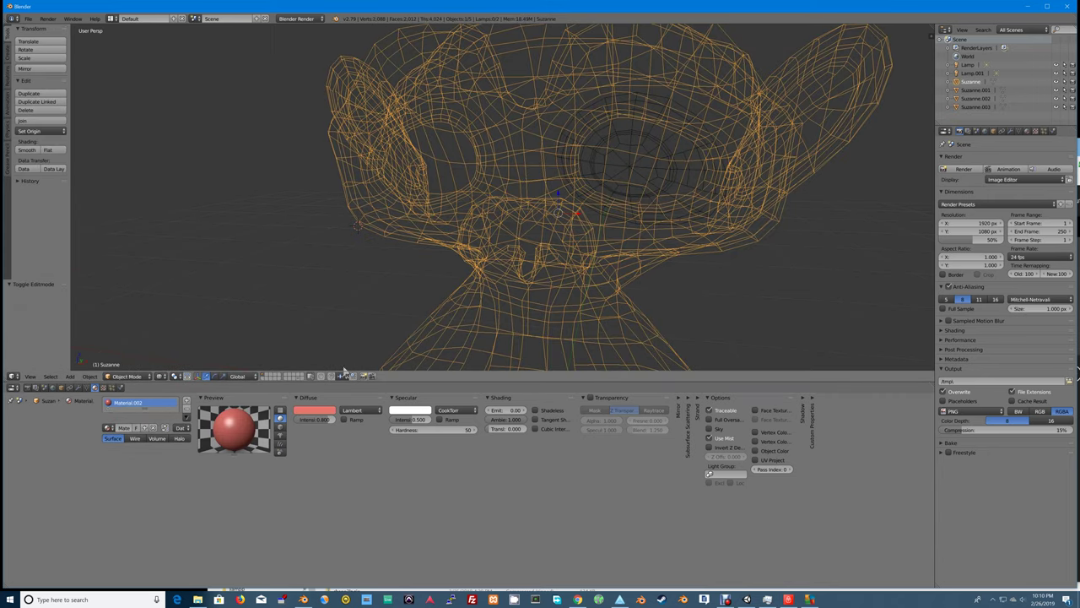
pyautogui.press('Tab')
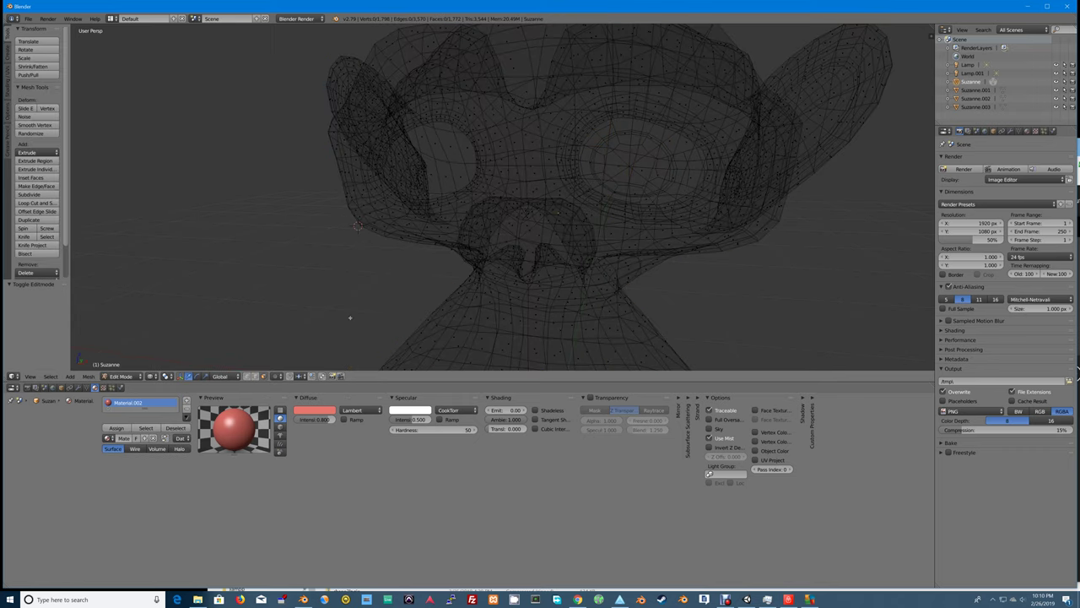
pyautogui.click(255, 375)
pyautogui.rightClick(530, 177)
pyautogui.hotkey('shift', 's')
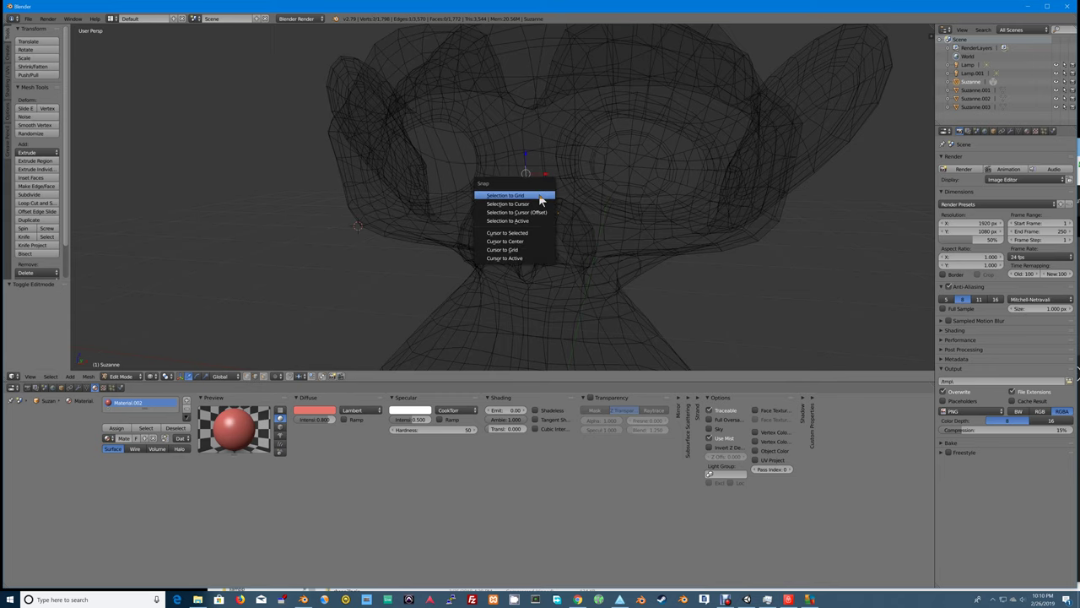
pyautogui.click(527, 233)
pyautogui.press('Tab')
# Select the duplicate eye Suzanne.003 and try scaling it, cancelling each attempt.
pyautogui.rightClick(598, 167)
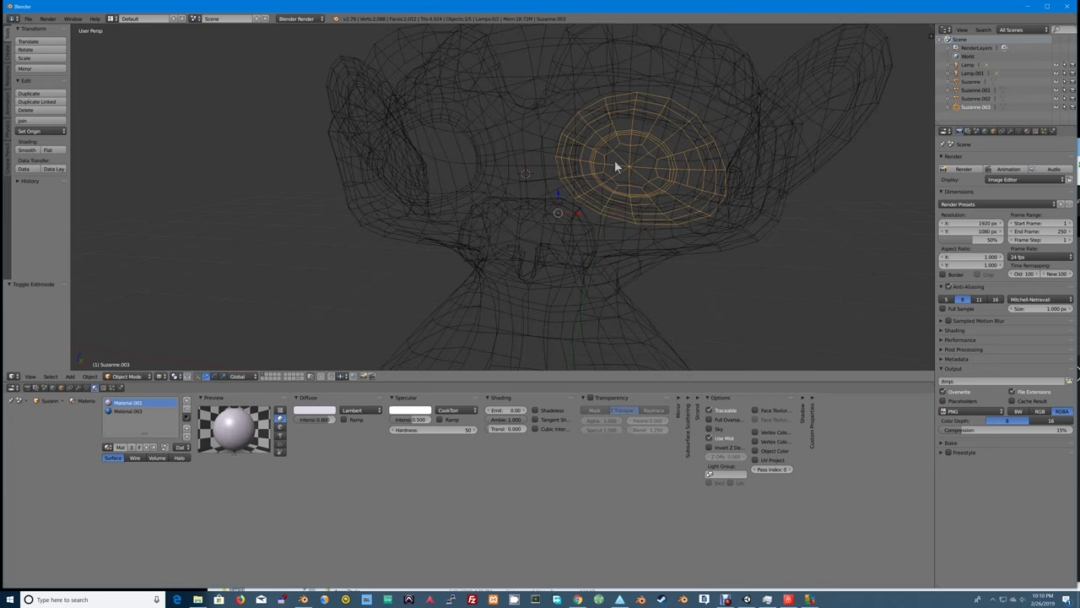
pyautogui.press('s')
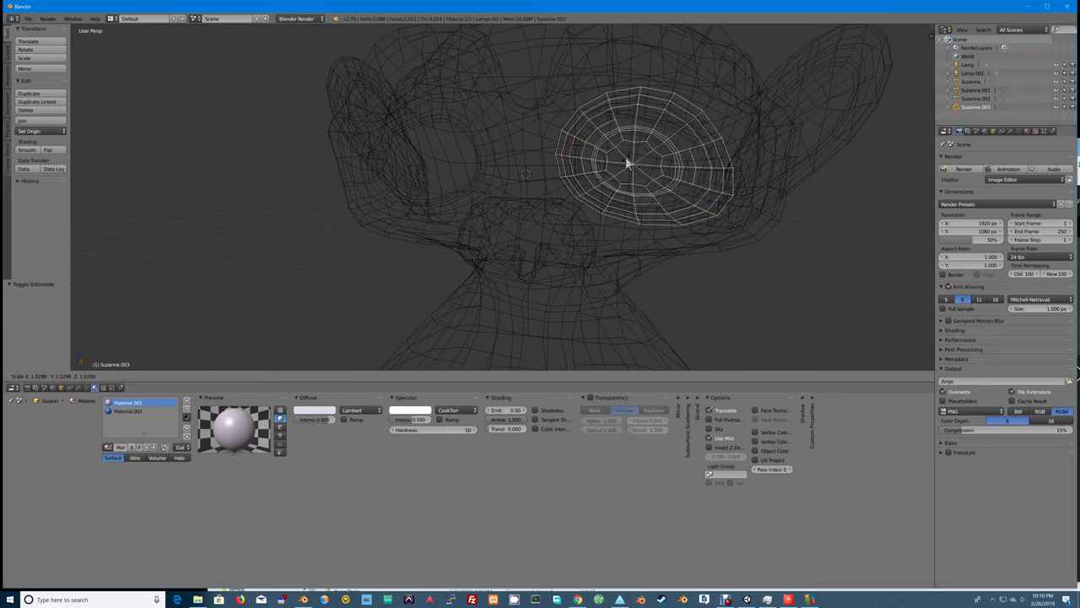
pyautogui.rightClick(629, 162)
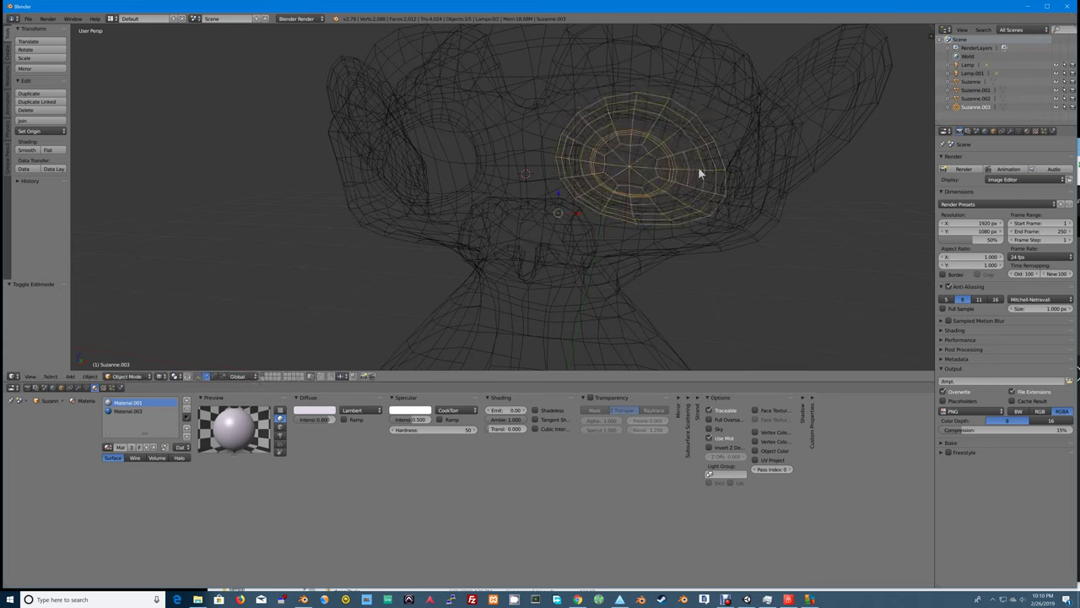
pyautogui.press('s')
pyautogui.press('z')
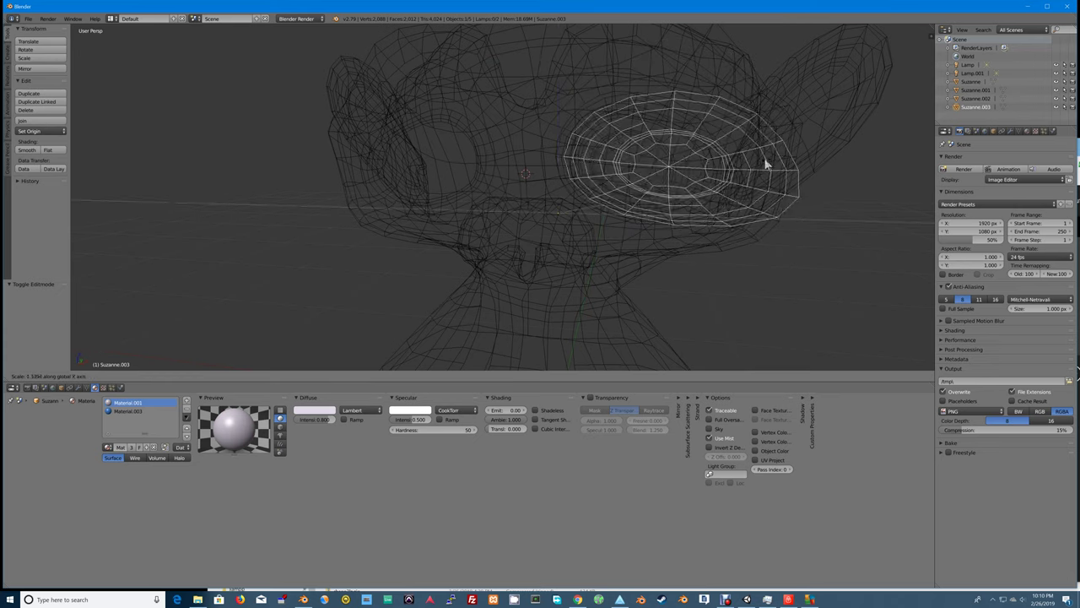
pyautogui.rightClick(862, 158)
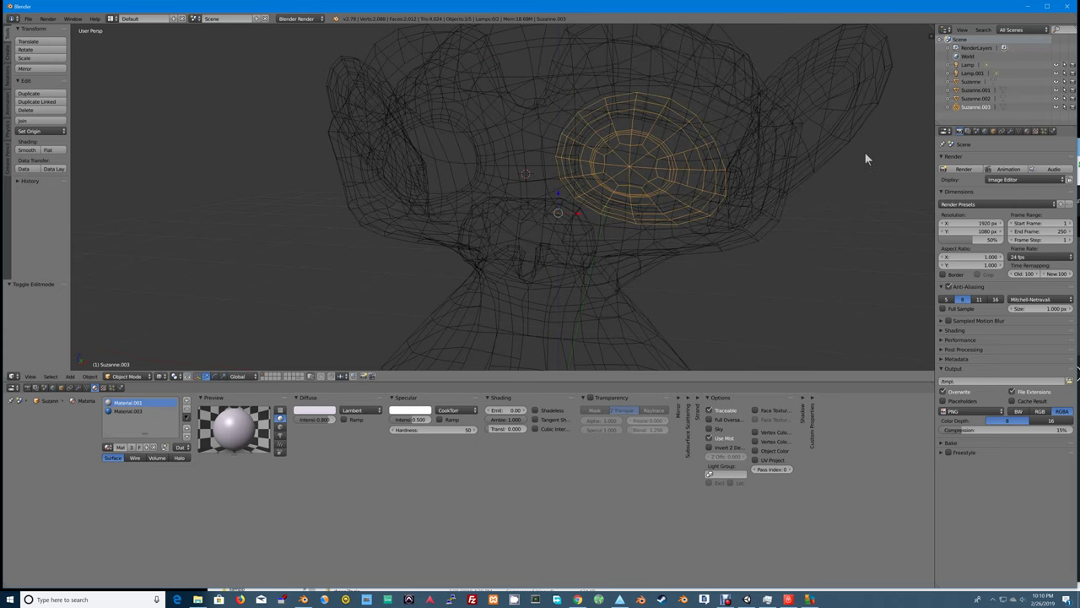
pyautogui.press('s')
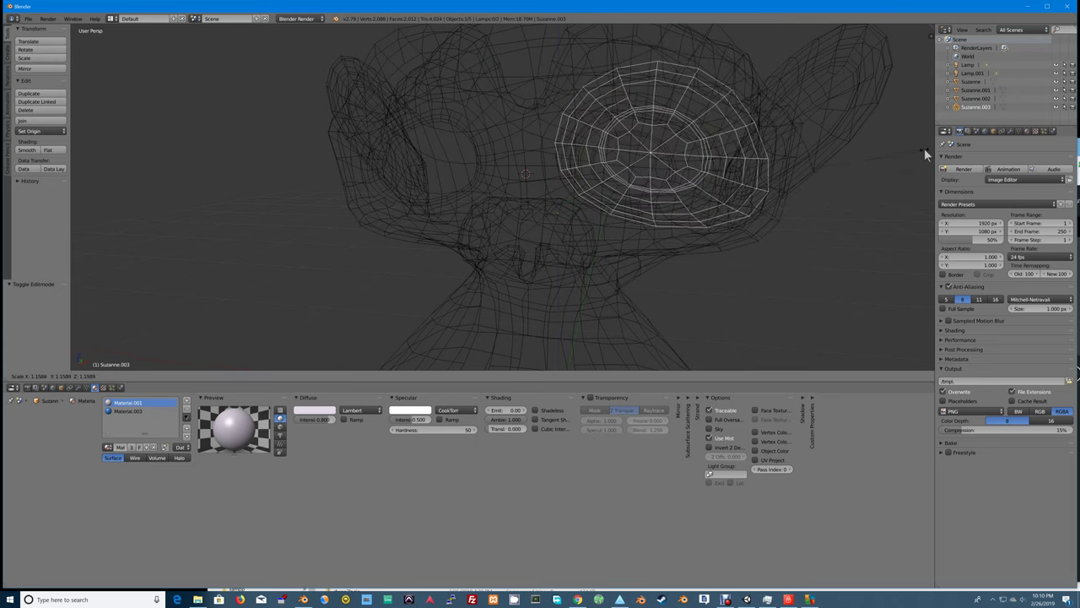
pyautogui.rightClick(924, 150)
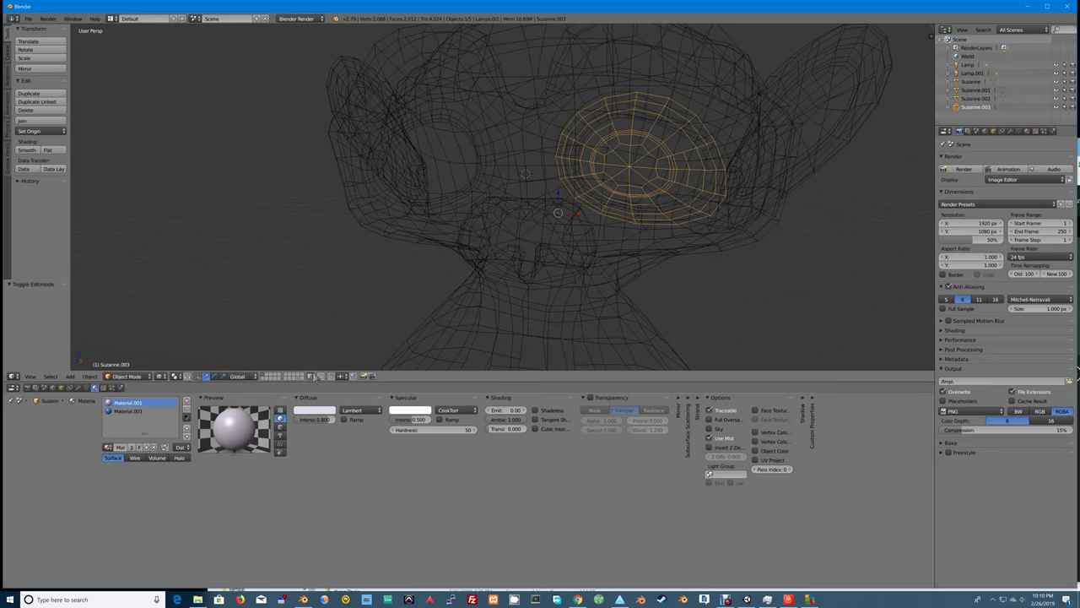
# Set the pivot point to 3D Cursor and test Z- and X-axis scaling, cancelling both.
pyautogui.click(174, 377)
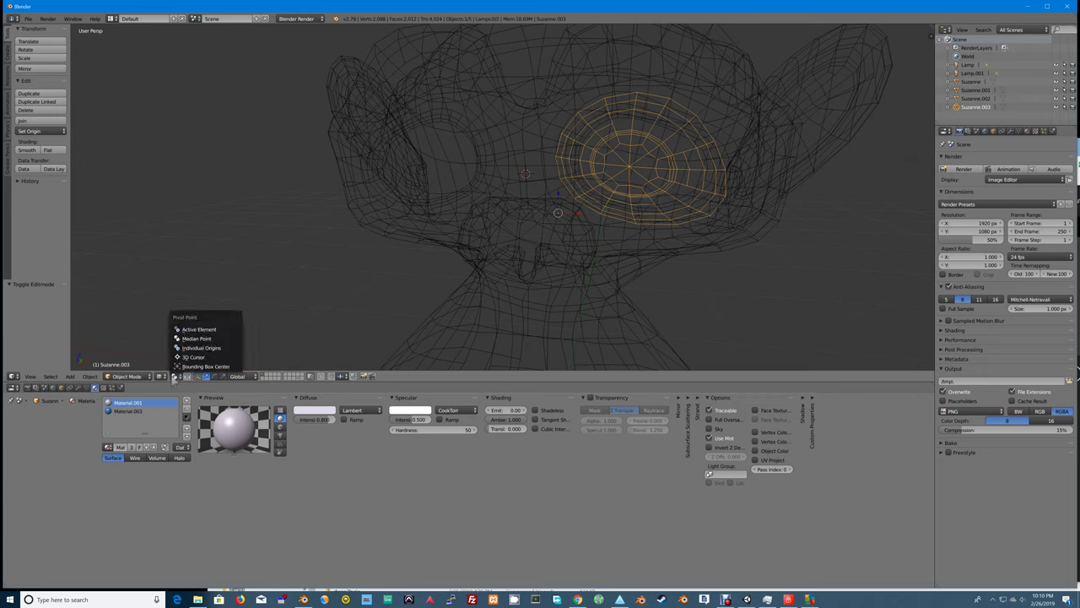
pyautogui.click(181, 356)
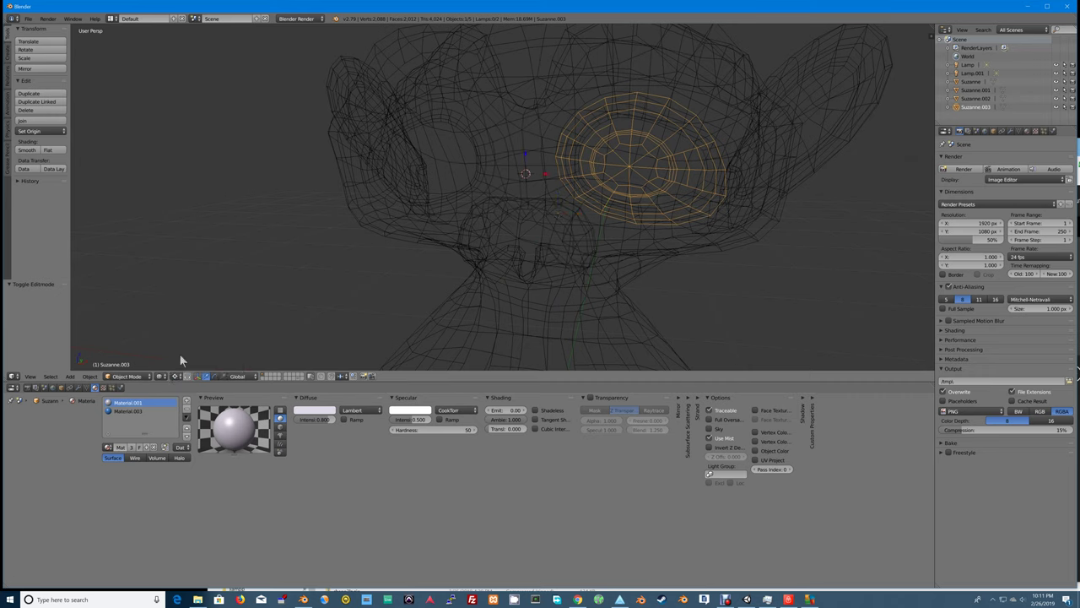
pyautogui.press('s')
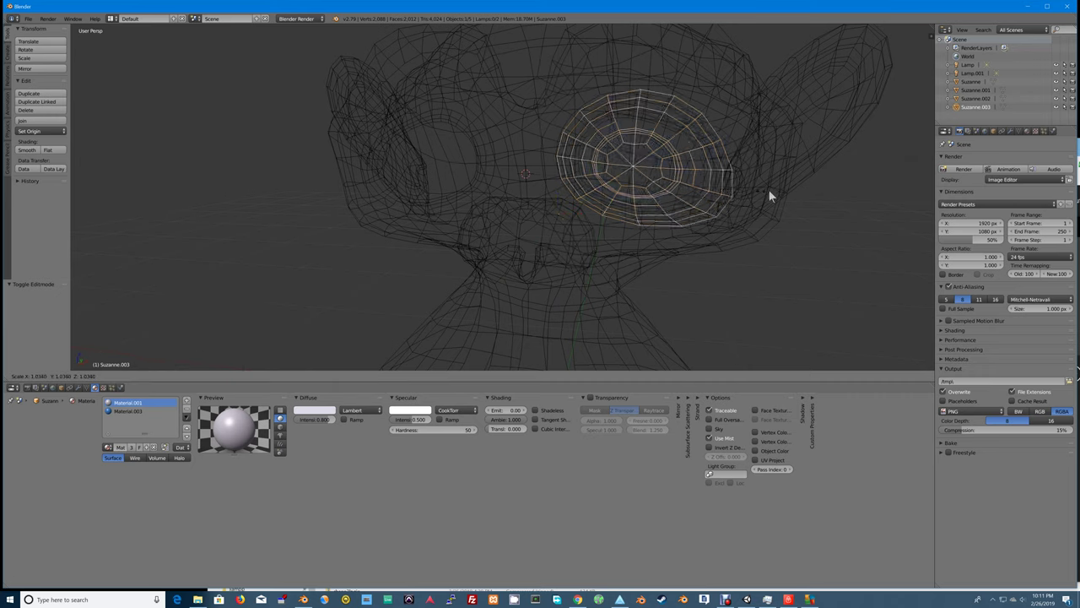
pyautogui.press('z')
pyautogui.rightClick(747, 173)
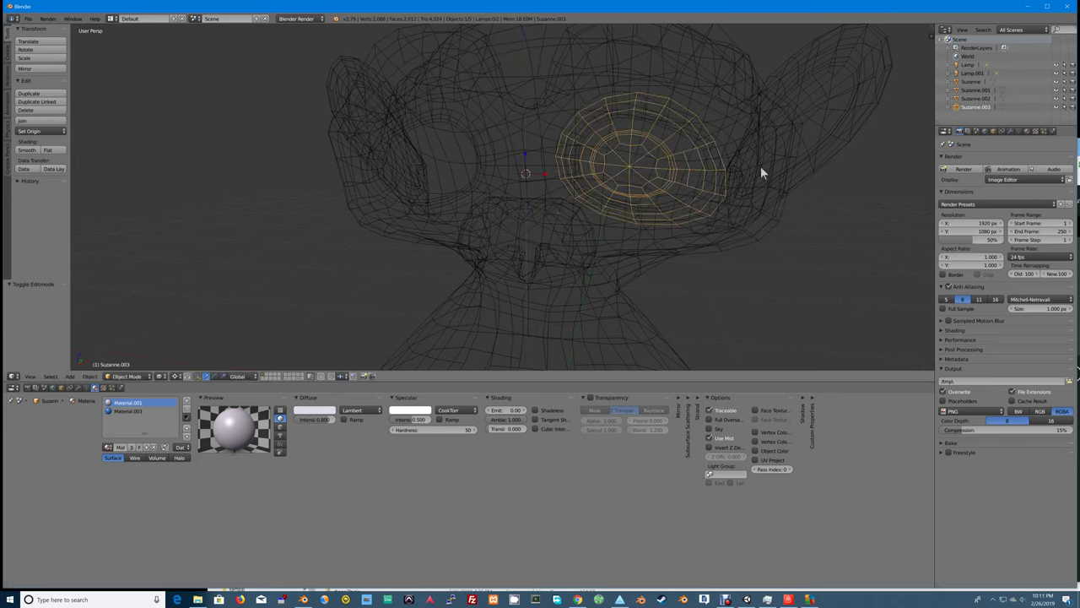
pyautogui.press('s')
pyautogui.press('x')
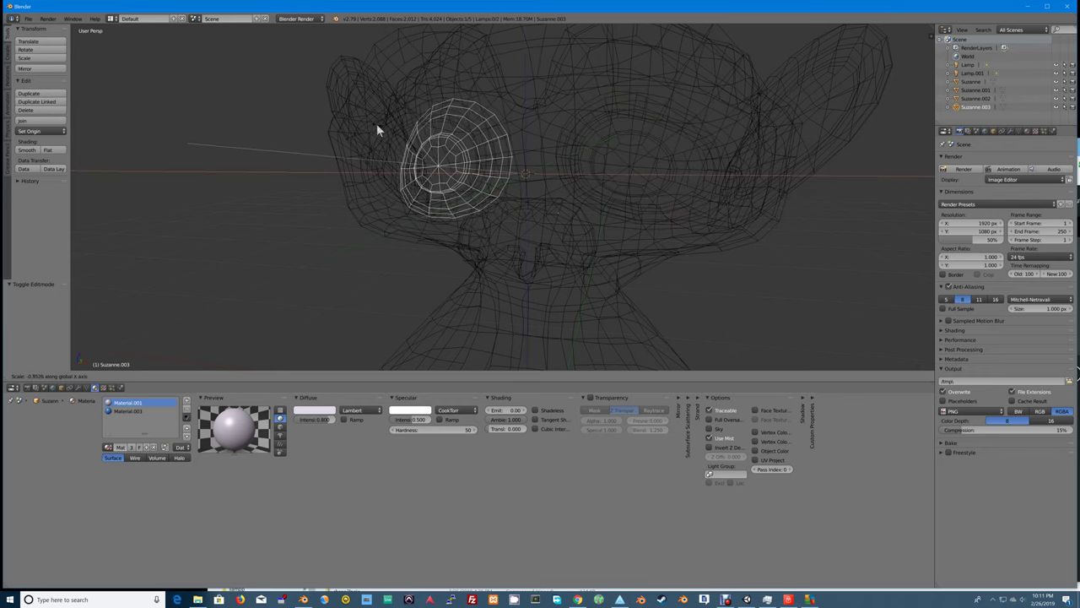
pyautogui.rightClick(331, 132)
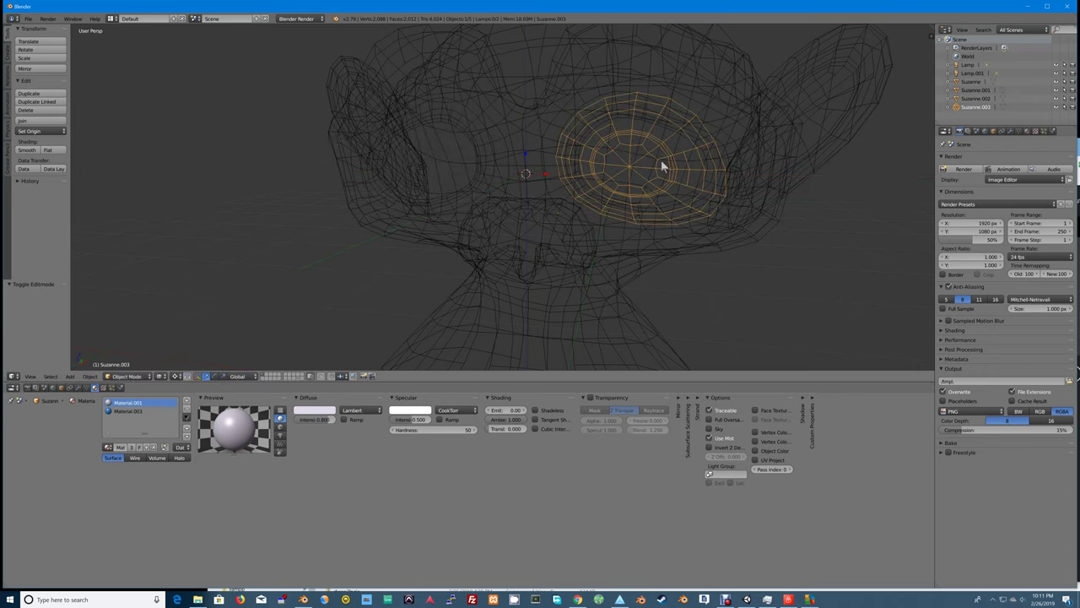
# Mirror the eye with an X scale of -1 and return to solid shading.
pyautogui.press('s')
pyautogui.press('x')
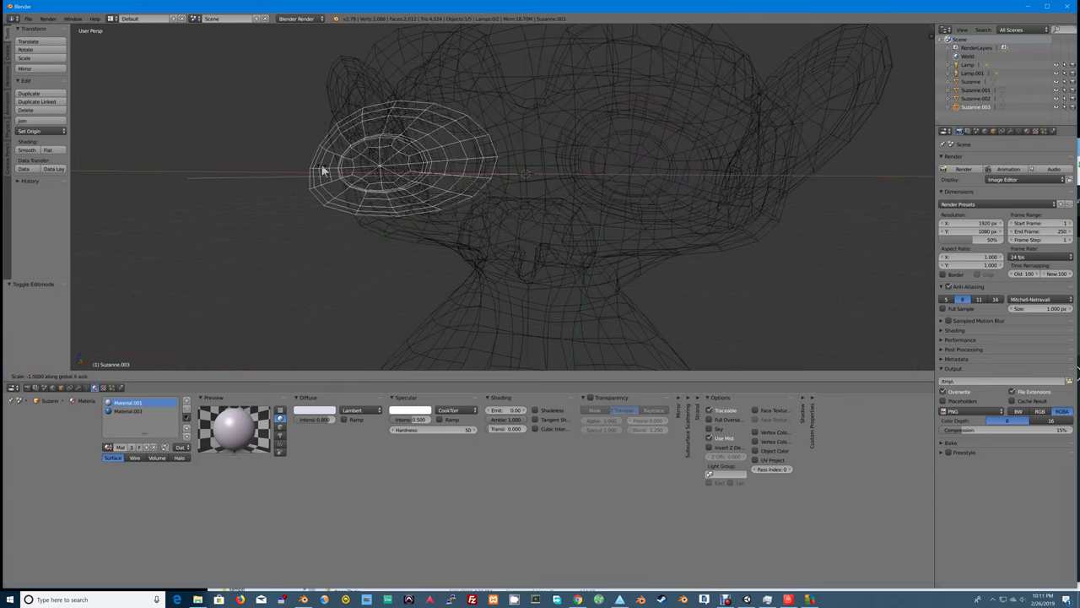
pyautogui.click(400, 162)
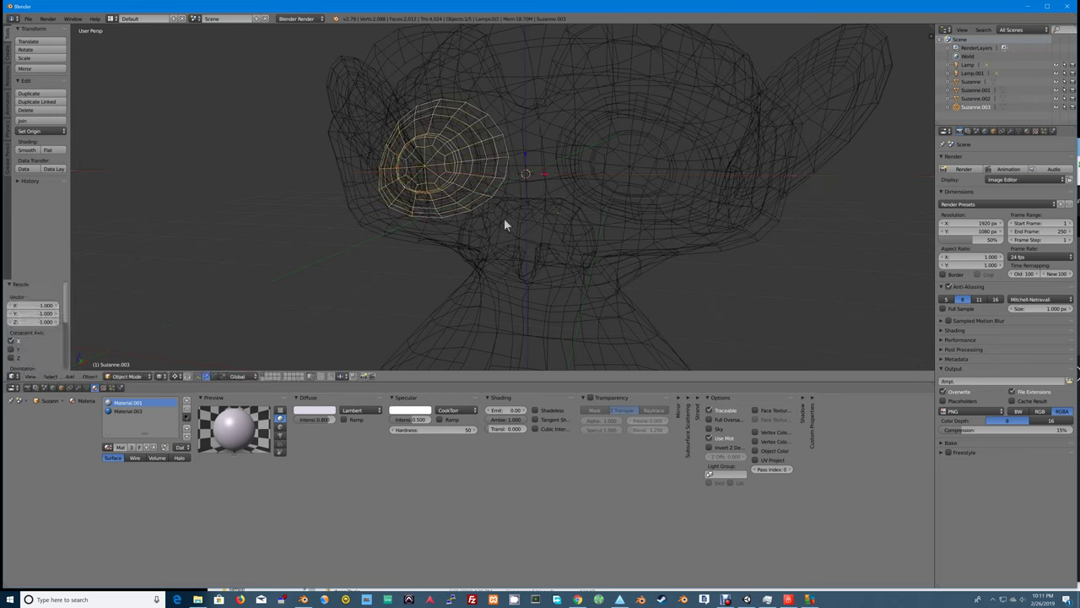
pyautogui.press('Tab')
pyautogui.press('Tab')
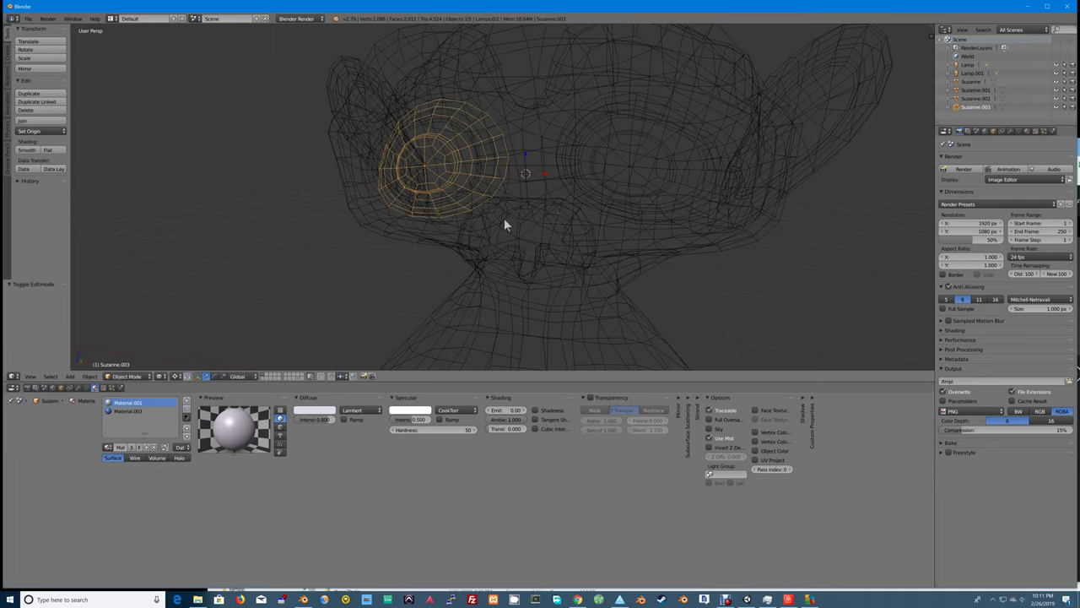
pyautogui.press('z')
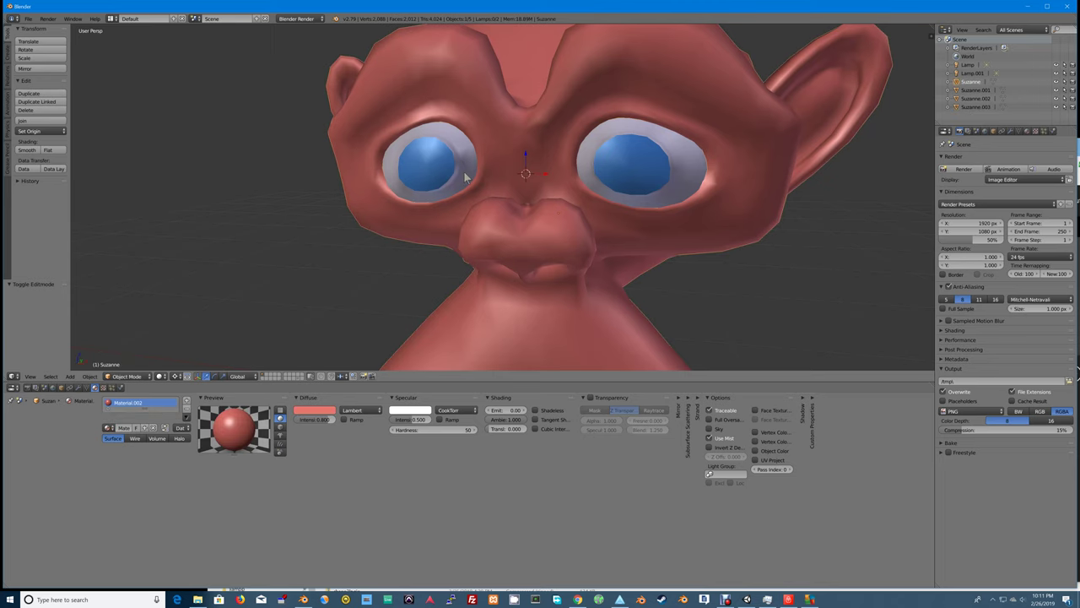
# Orbit to the front view and select all the mirrored eye's vertices in Edit Mode.
pyautogui.moveTo(470, 188)
pyautogui.mouseDown(button='middle')
pyautogui.moveTo(506, 193)
pyautogui.moveTo(454, 195)
pyautogui.moveTo(476, 183)
pyautogui.mouseUp(button='middle')
pyautogui.press('Tab')
pyautogui.press('Tab')
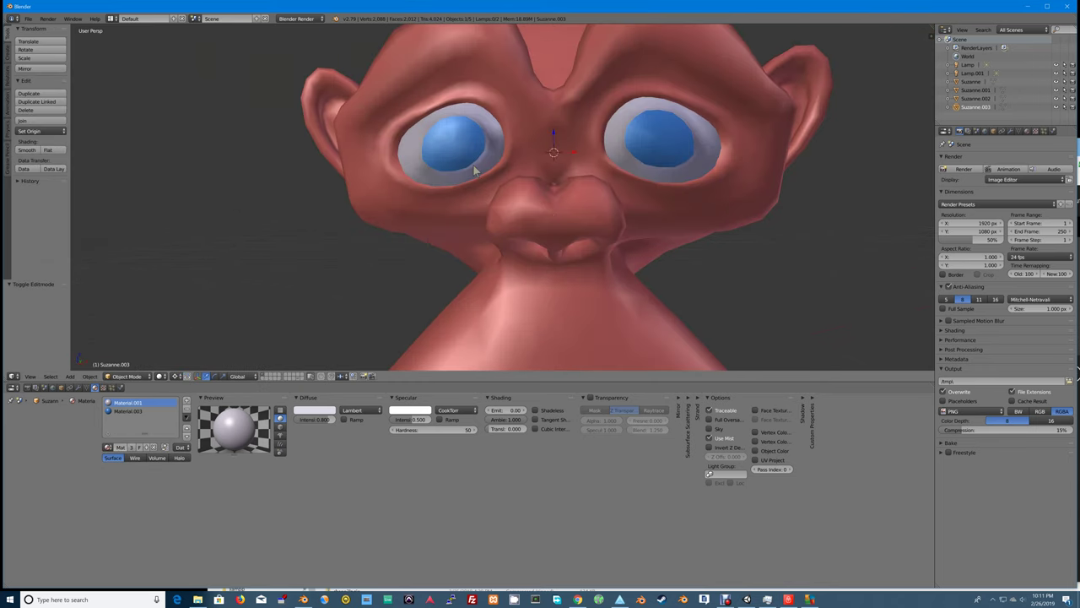
pyautogui.press('Tab')
pyautogui.press('a')
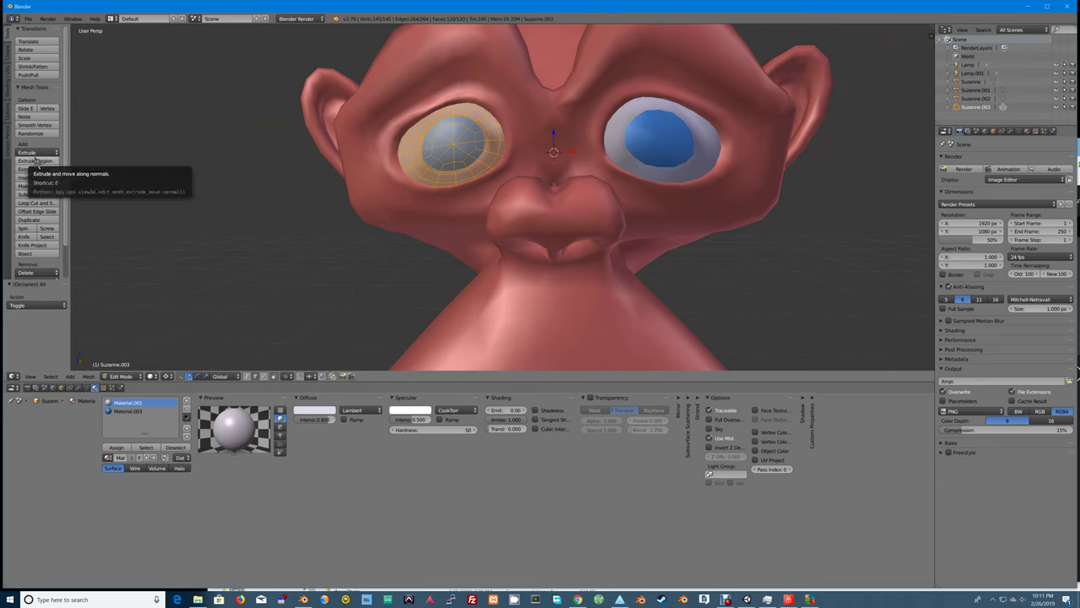
pyautogui.press('Tab')
pyautogui.press('Tab')
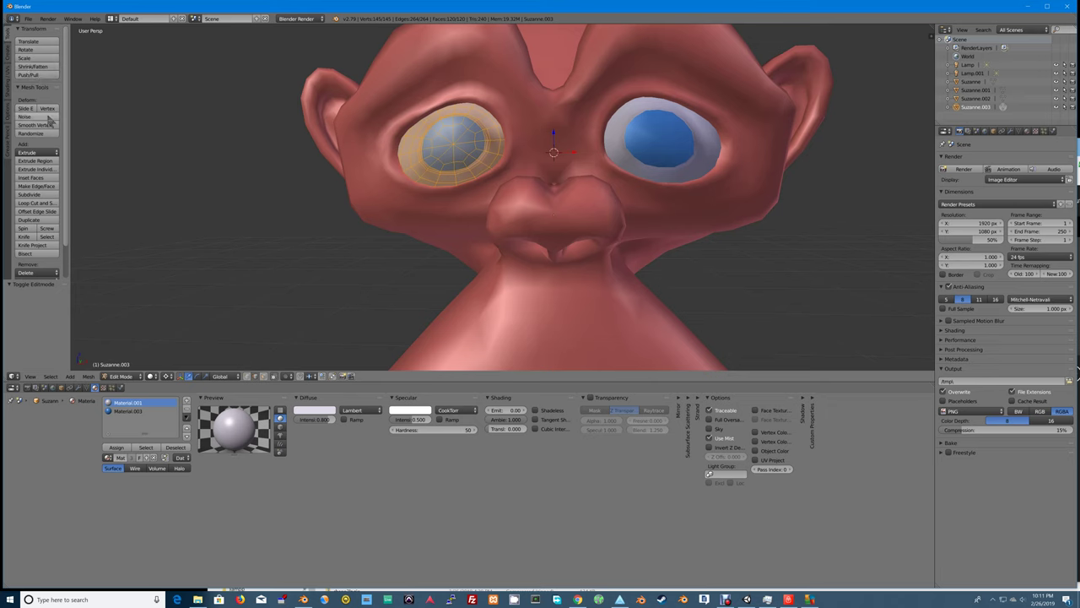
# Search the commands for 'nor' and move down to Flip Normals.
pyautogui.scroll(-2, 38, 222)
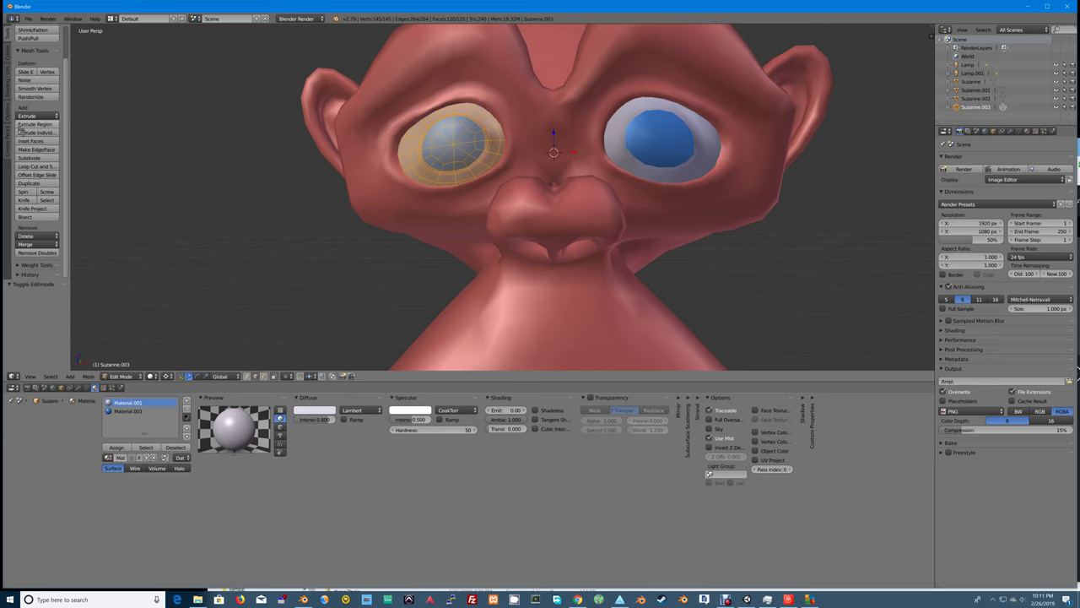
pyautogui.press('space')
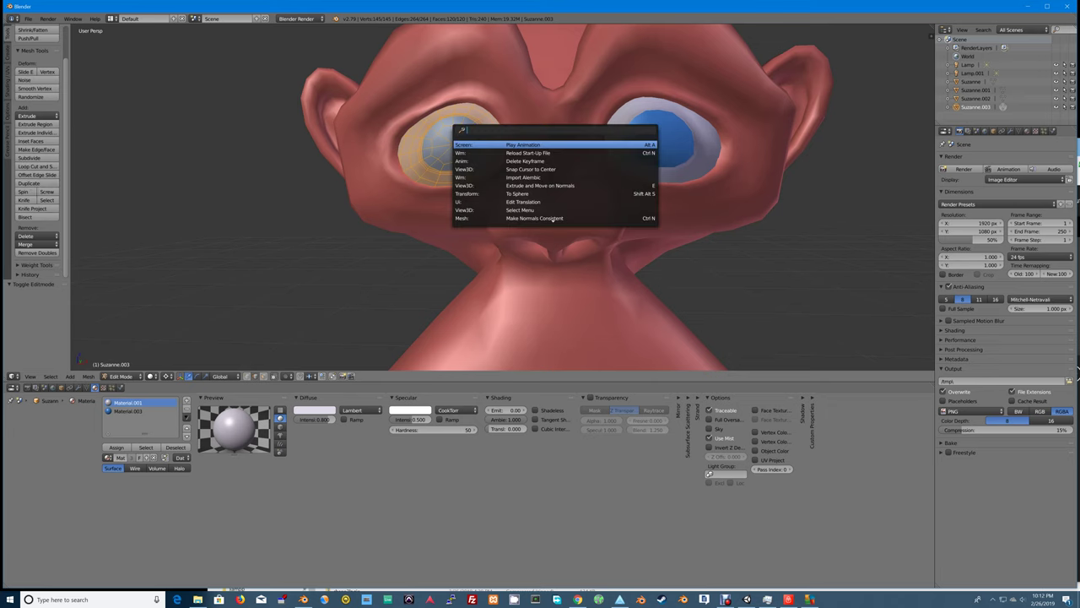
pyautogui.write('no')
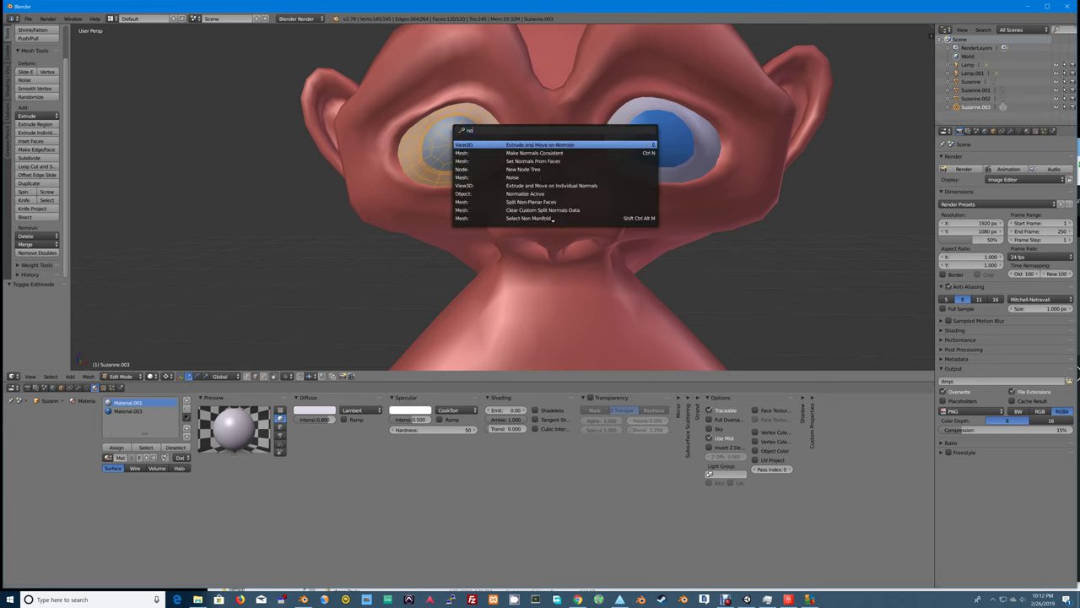
pyautogui.write('rma')
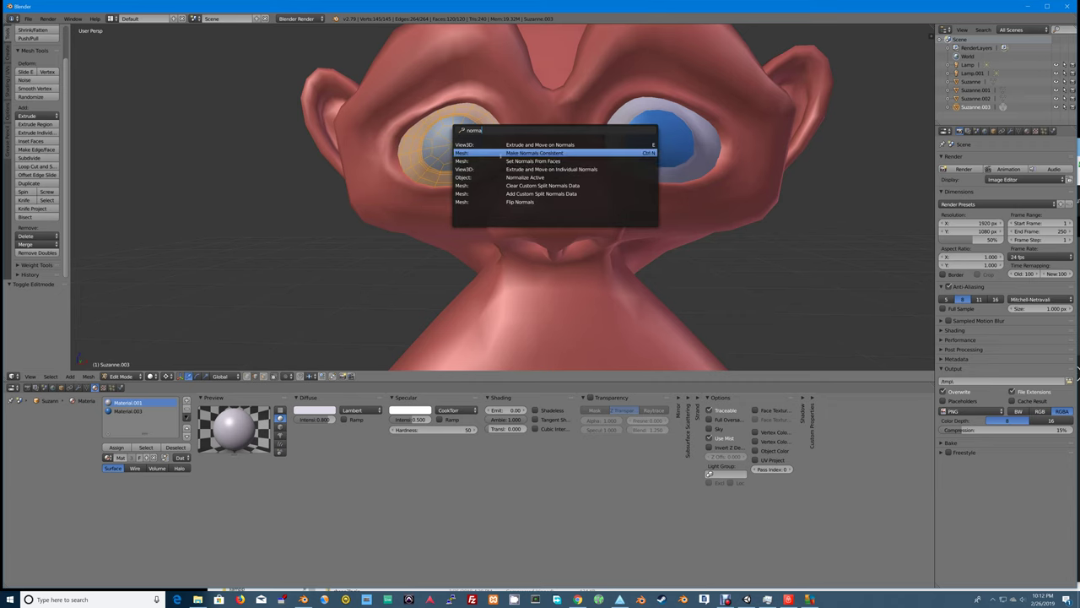
pyautogui.press('Down')
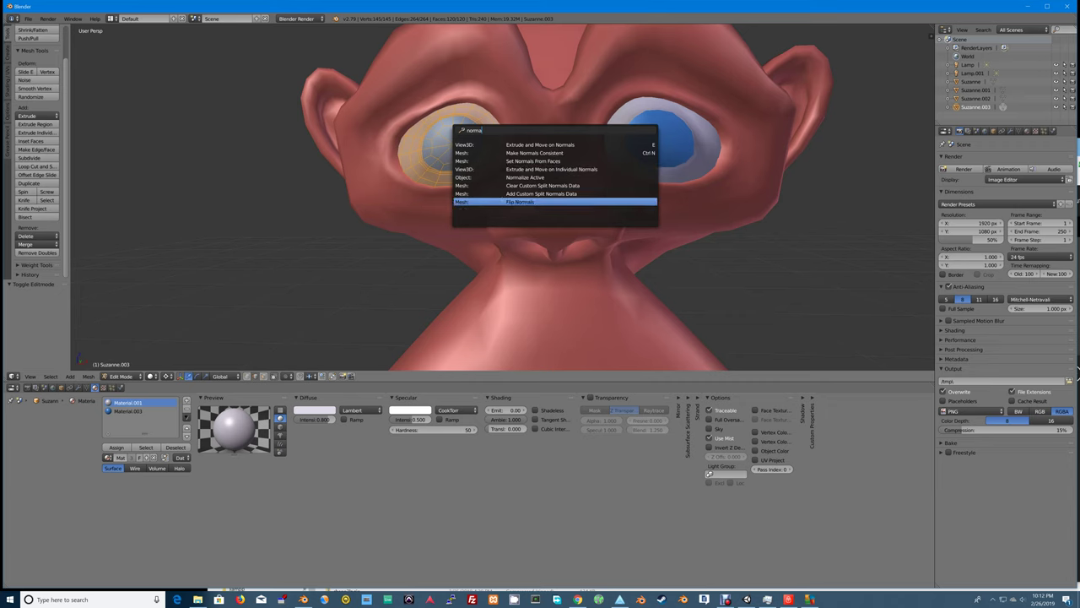
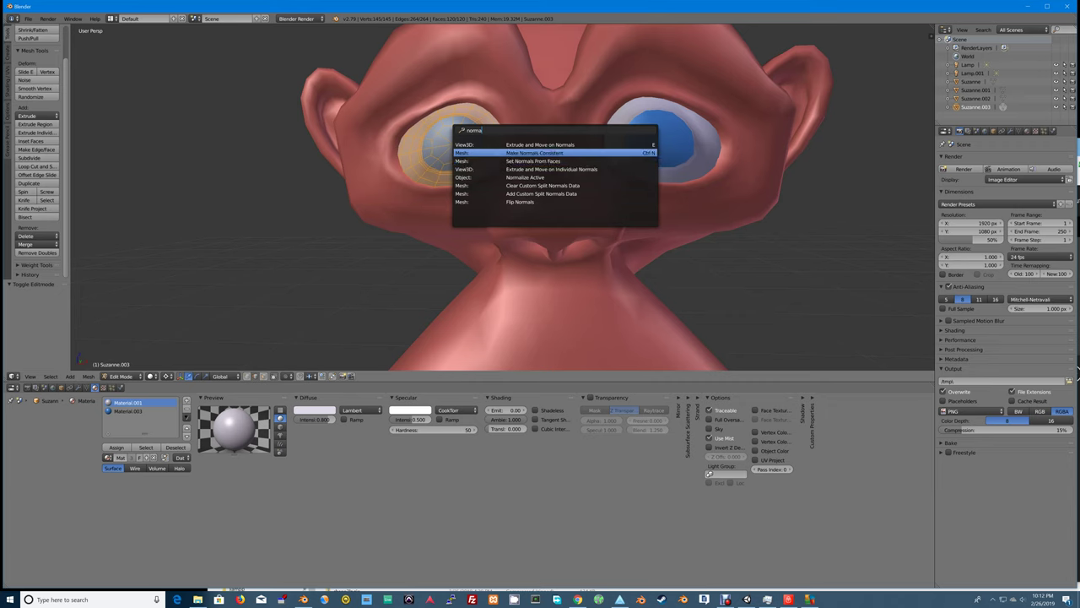
# Make the blue eye's normals consistent, return to Object Mode, and view the whole red head.
pyautogui.click(497, 152)
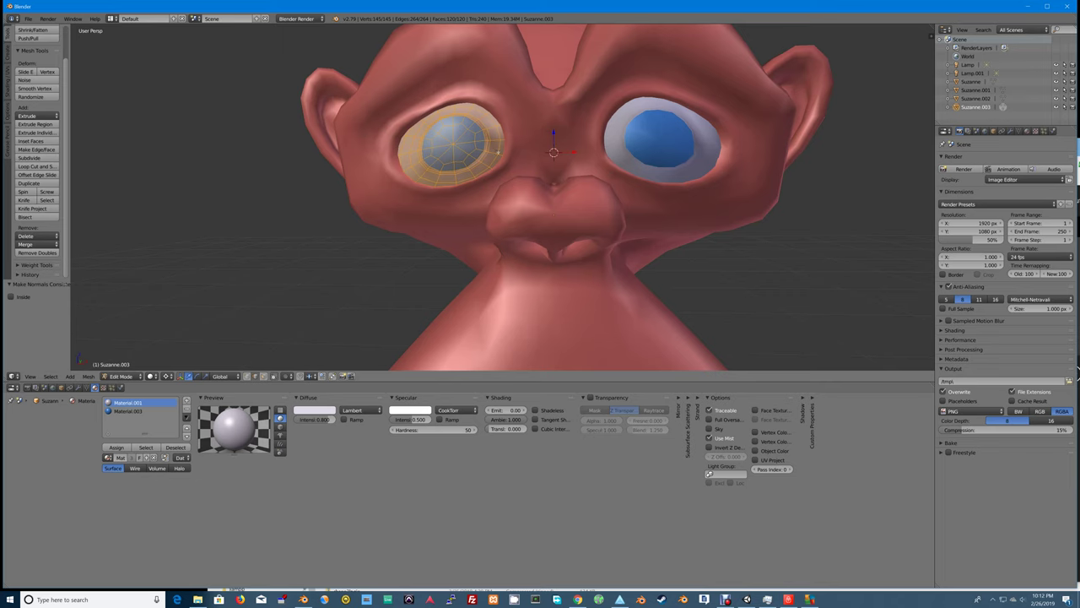
pyautogui.press('Tab')
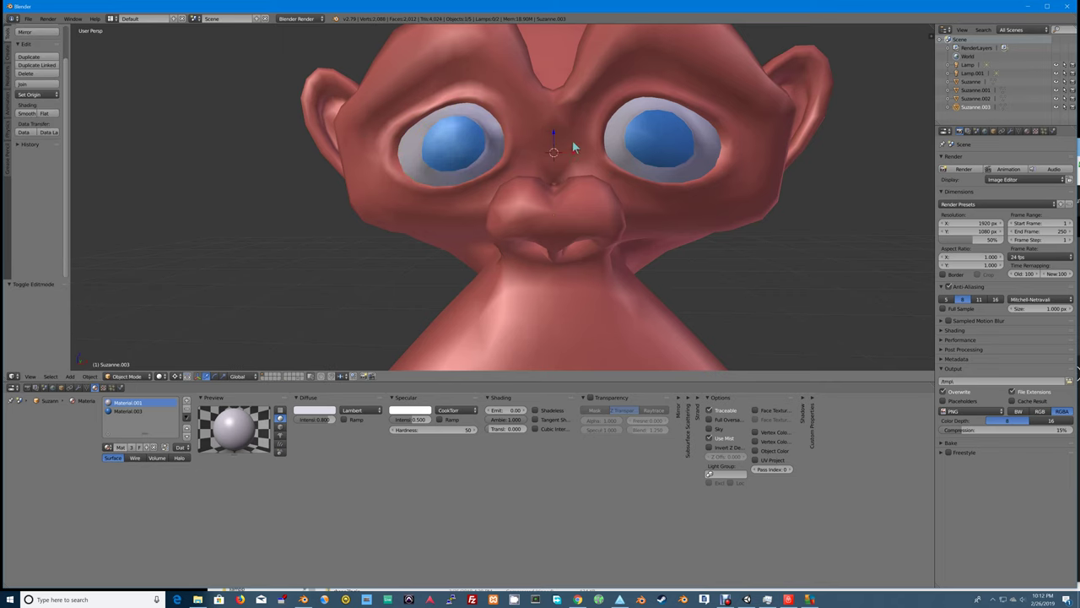
pyautogui.moveTo(771, 184); pyautogui.dragTo(754, 195, button='middle')
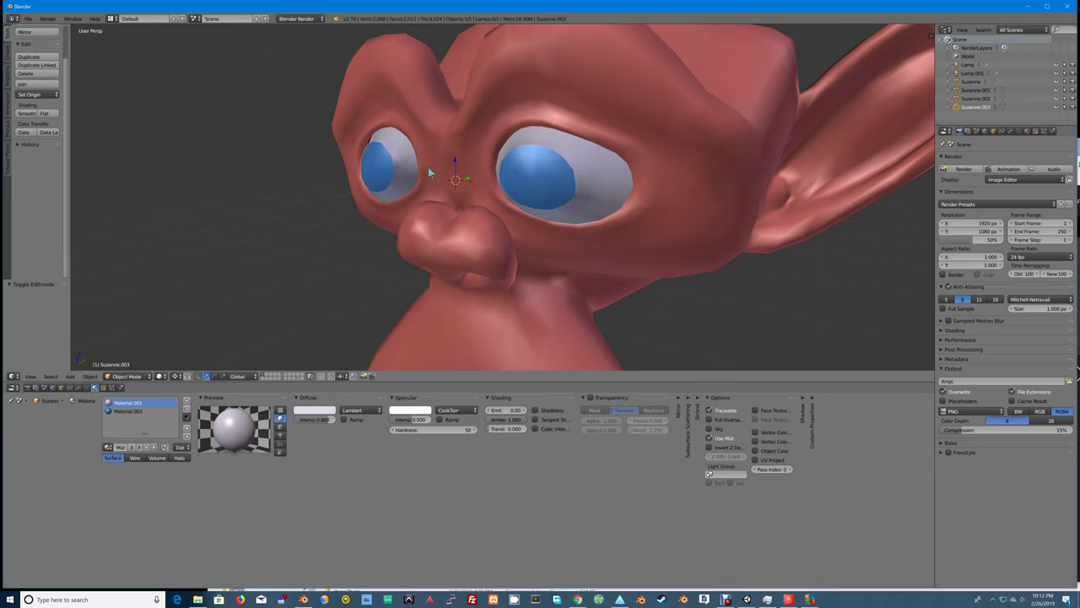
pyautogui.moveTo(428, 166); pyautogui.dragTo(519, 184, button='middle')
pyautogui.scroll(-4, 502, 179)
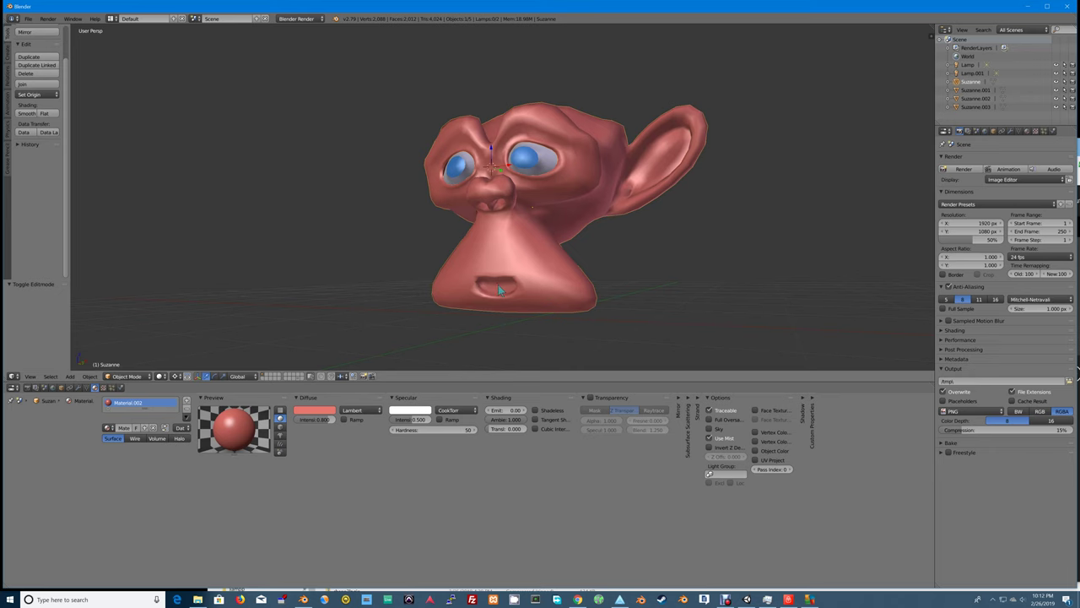
# Enter Edit Mode on the head, turn off Limit selection to visible, and try box select.
pyautogui.press('Tab')
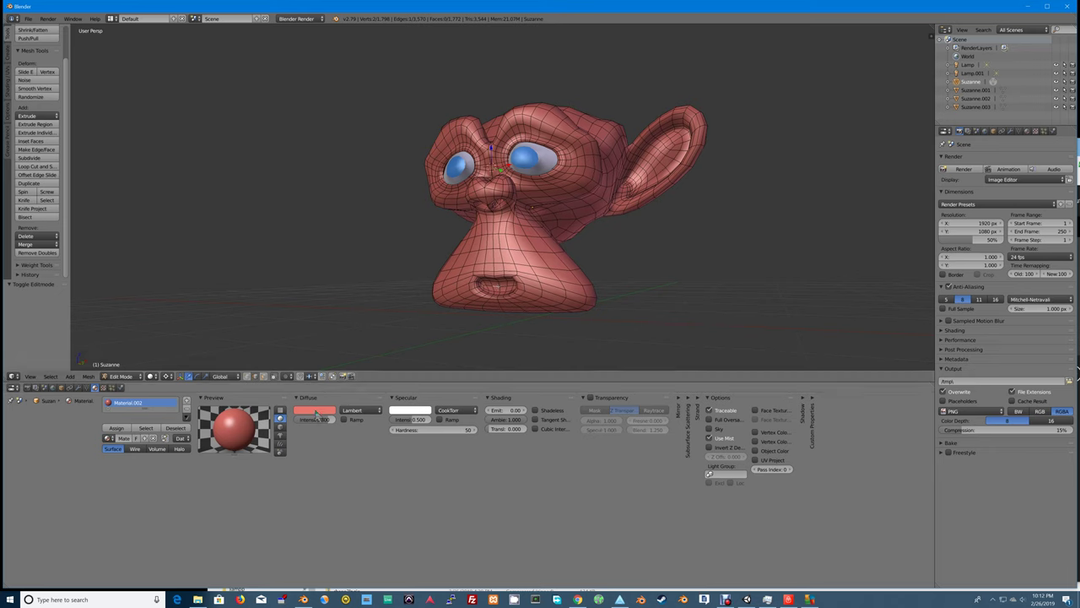
pyautogui.click(264, 377)
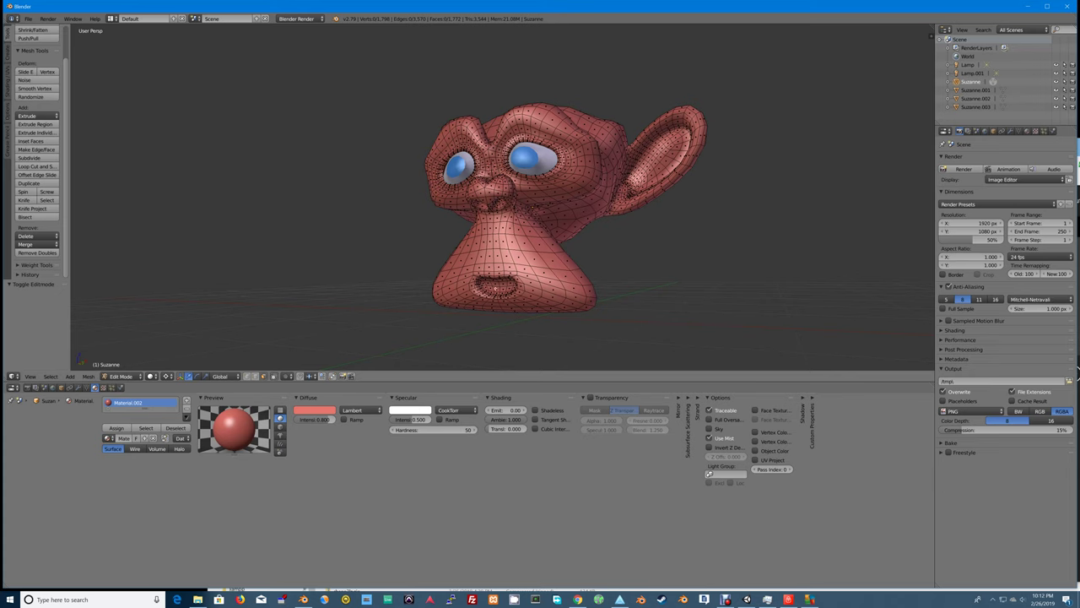
pyautogui.press('b')
pyautogui.click(470, 289)
pyautogui.press('b')
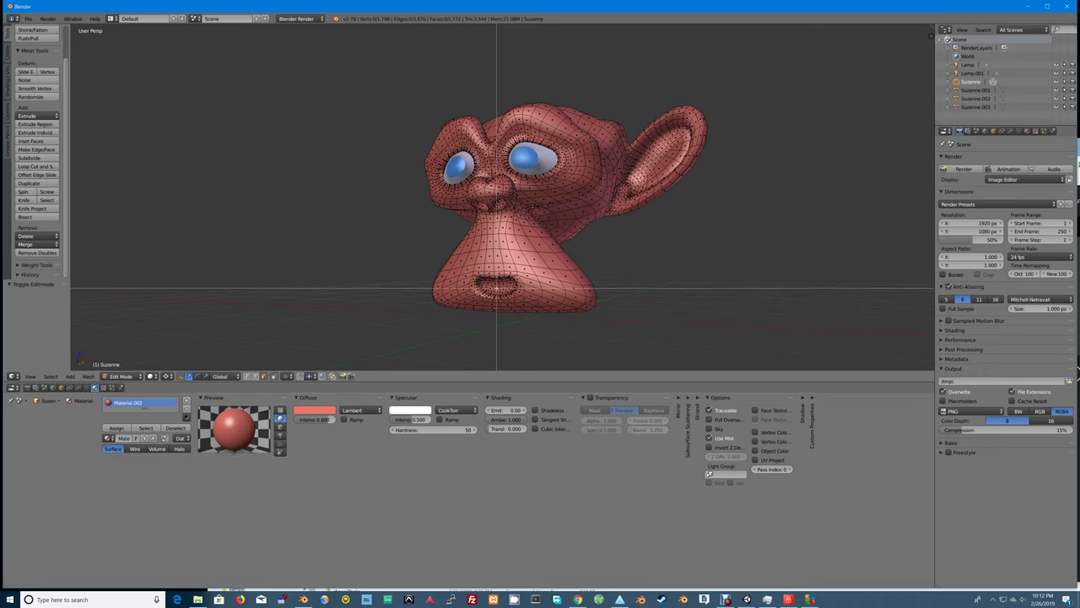
pyautogui.click(496, 289)
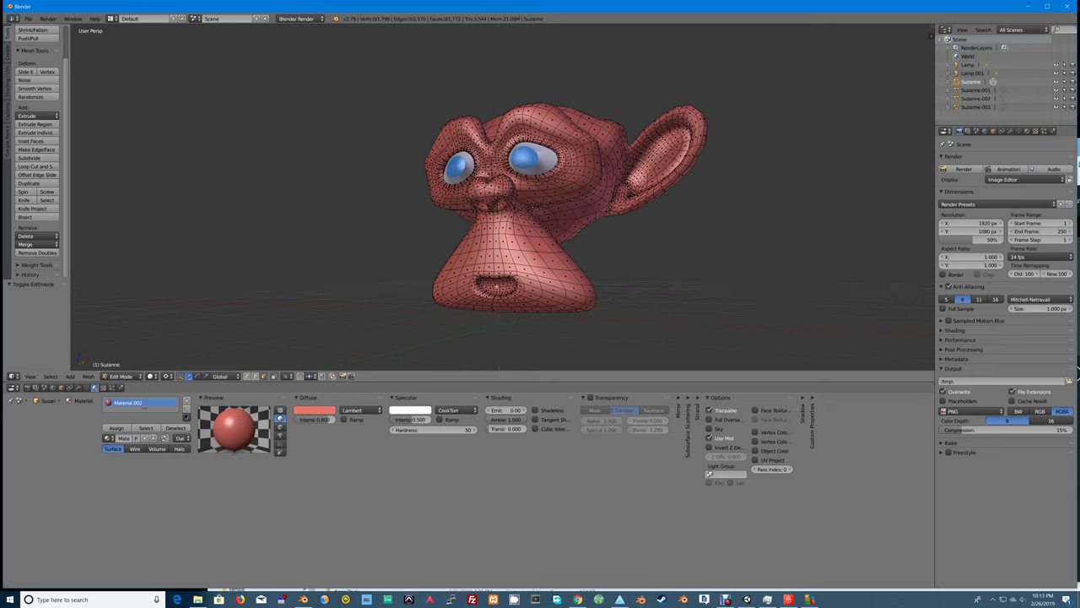
# Search operators for 'border' and 'bru' results, choosing Brush Select.
pyautogui.press('space')
pyautogui.write('border')
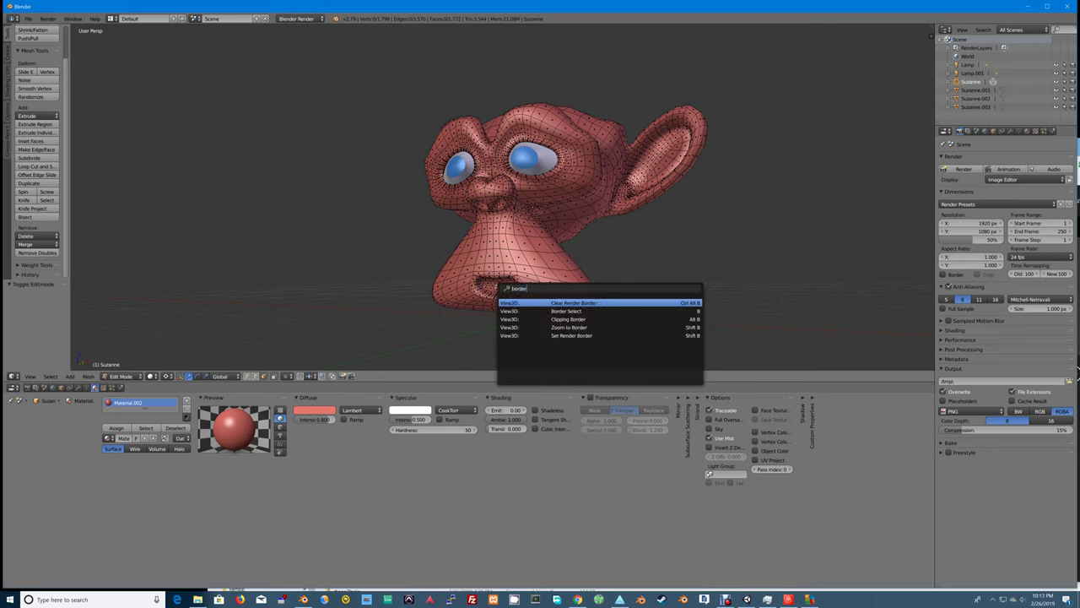
pyautogui.press('Down')
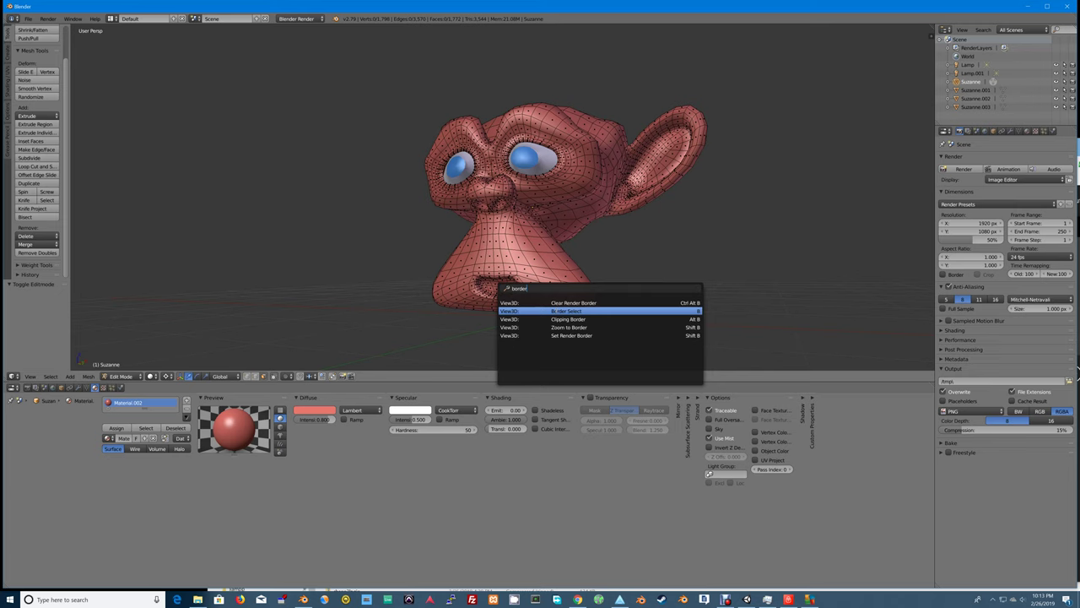
pyautogui.press('Down')
pyautogui.press('Down')
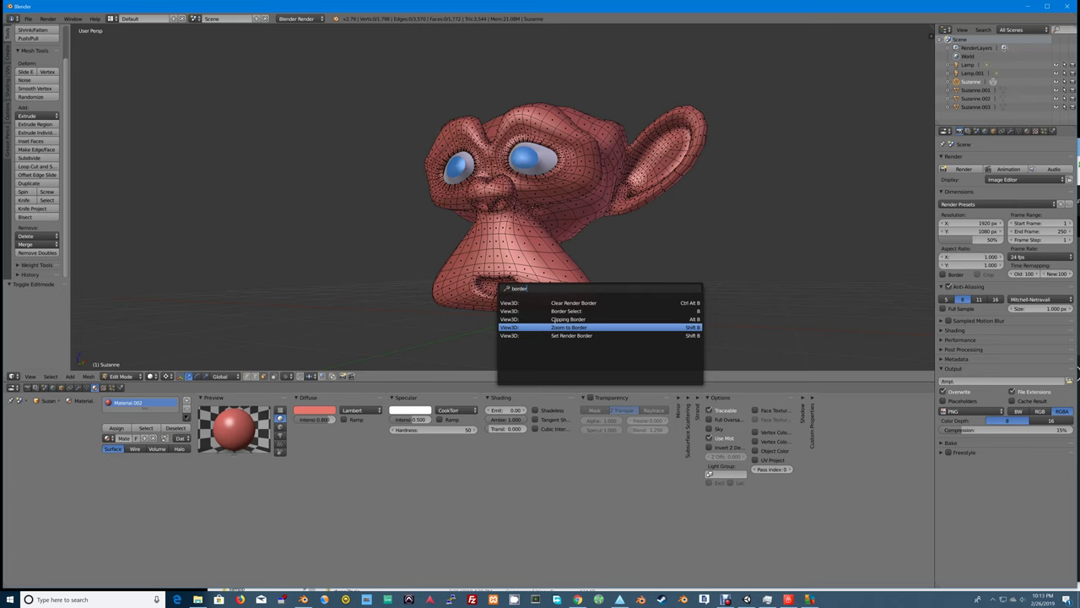
pyautogui.press('Up')
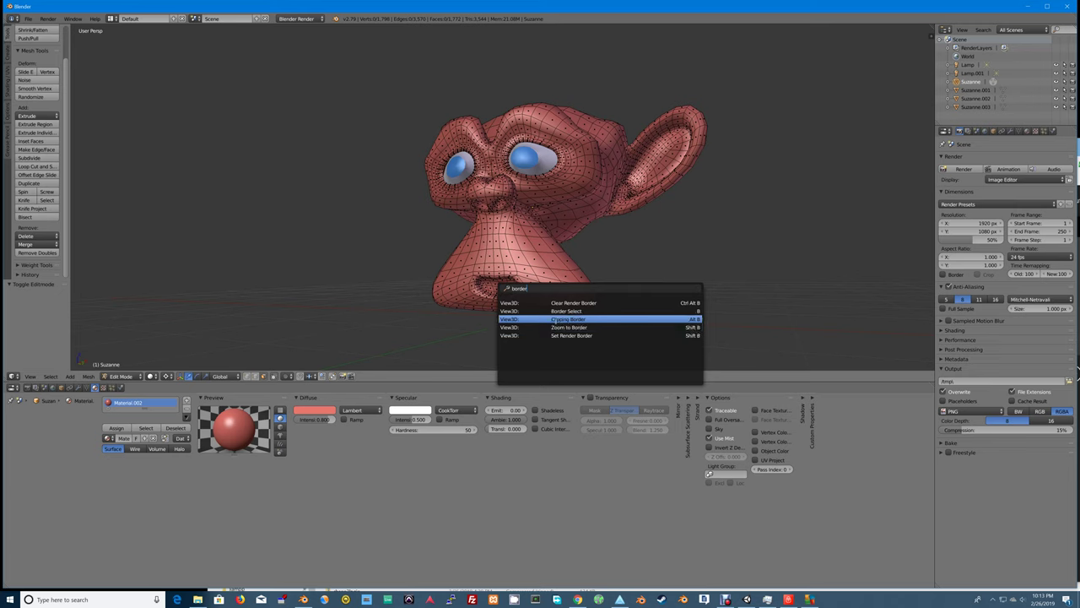
pyautogui.hotkey('ctrl', 'BackSpace')
pyautogui.write('brush')
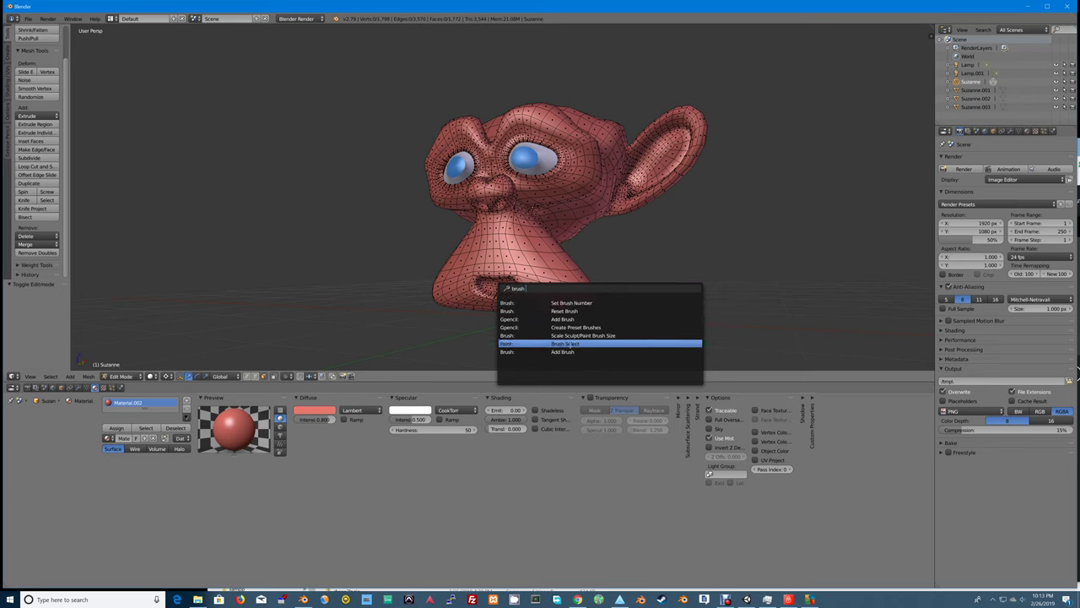
pyautogui.click(570, 344)
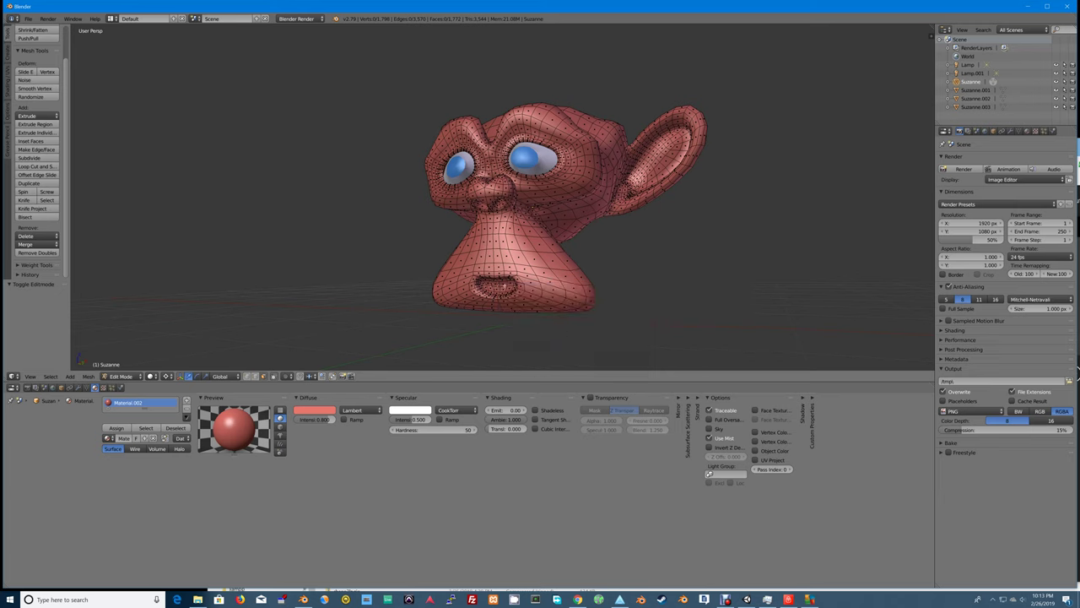
# Browse the operator search results for 'select' and 'mesh' commands.
pyautogui.press('space')
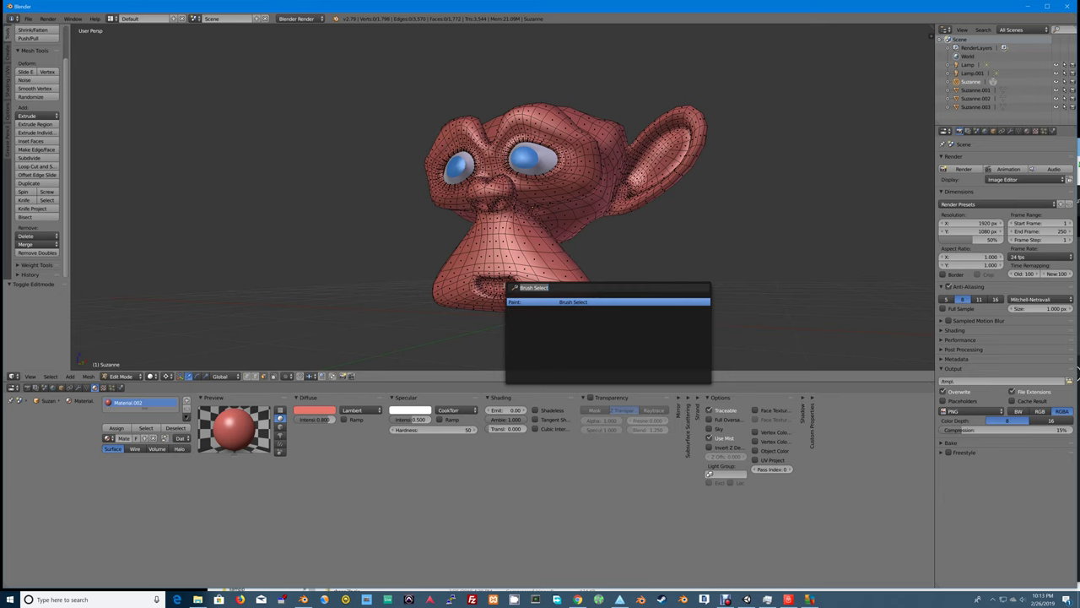
pyautogui.write('select')
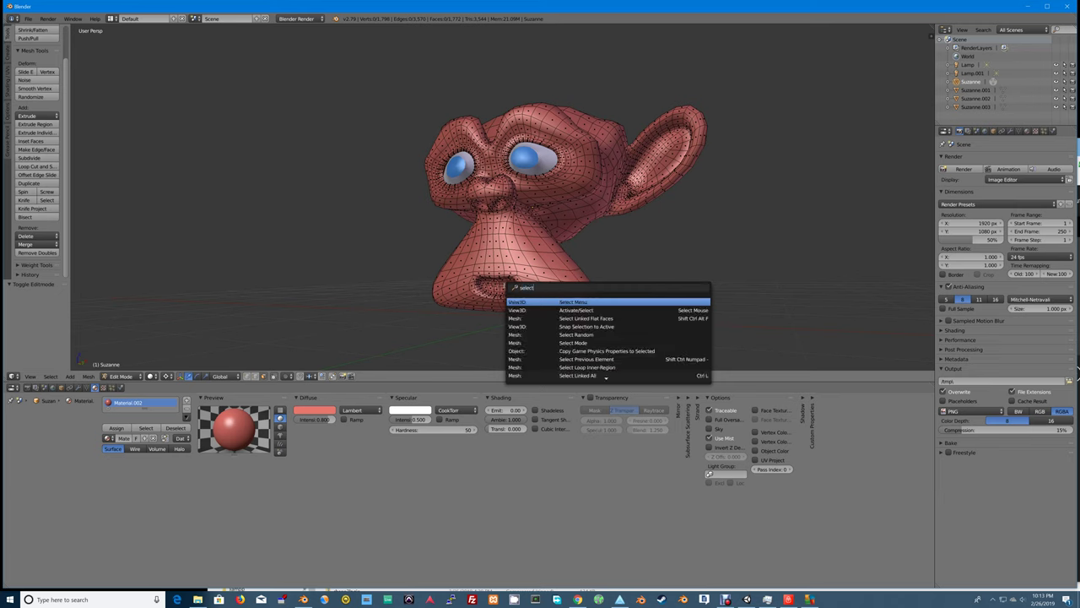
pyautogui.press('Down')
pyautogui.press('Down')
pyautogui.press('Down')
pyautogui.press('Down')
pyautogui.press('Down')
pyautogui.press('Down')
pyautogui.press('Down')
pyautogui.press('Down')
pyautogui.press('Down')
pyautogui.press('Down')
pyautogui.press('Down')
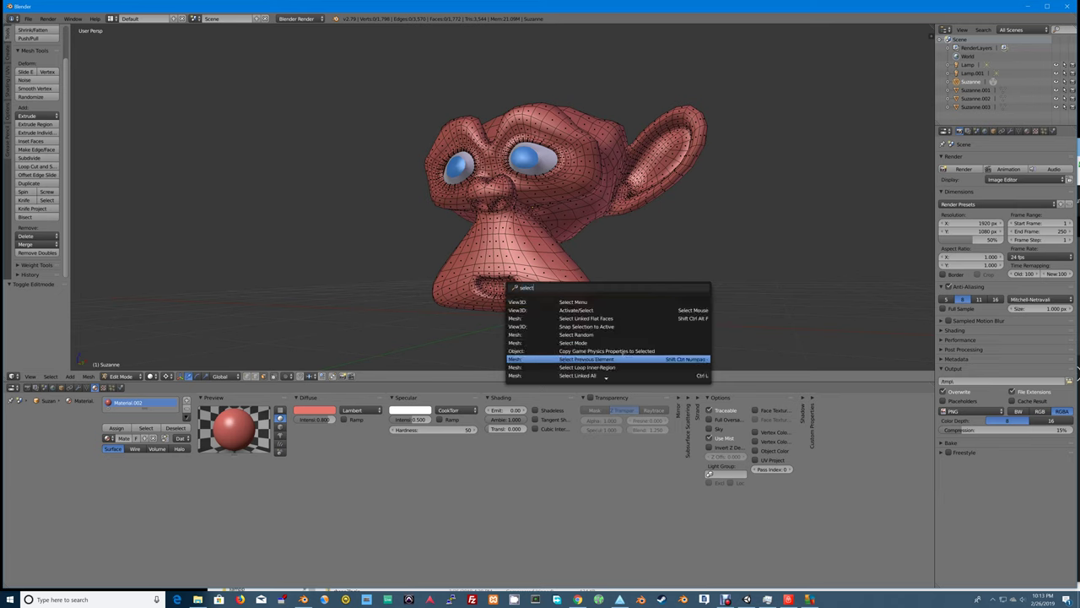
pyautogui.press('Down')
pyautogui.press('Down')
pyautogui.press('Down')
pyautogui.press('Down')
pyautogui.press('Down')
pyautogui.press('Down')
pyautogui.press('Down')
pyautogui.press('Down')
pyautogui.press('Down')
pyautogui.press('Down')
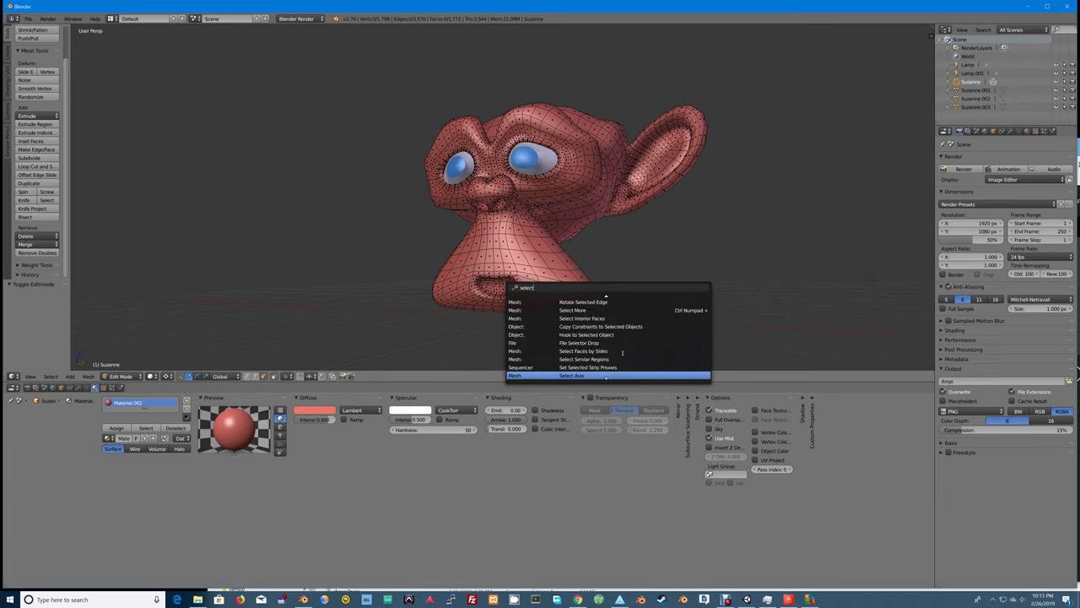
pyautogui.press('Down')
pyautogui.press('Down')
pyautogui.press('Down')
pyautogui.press('Down')
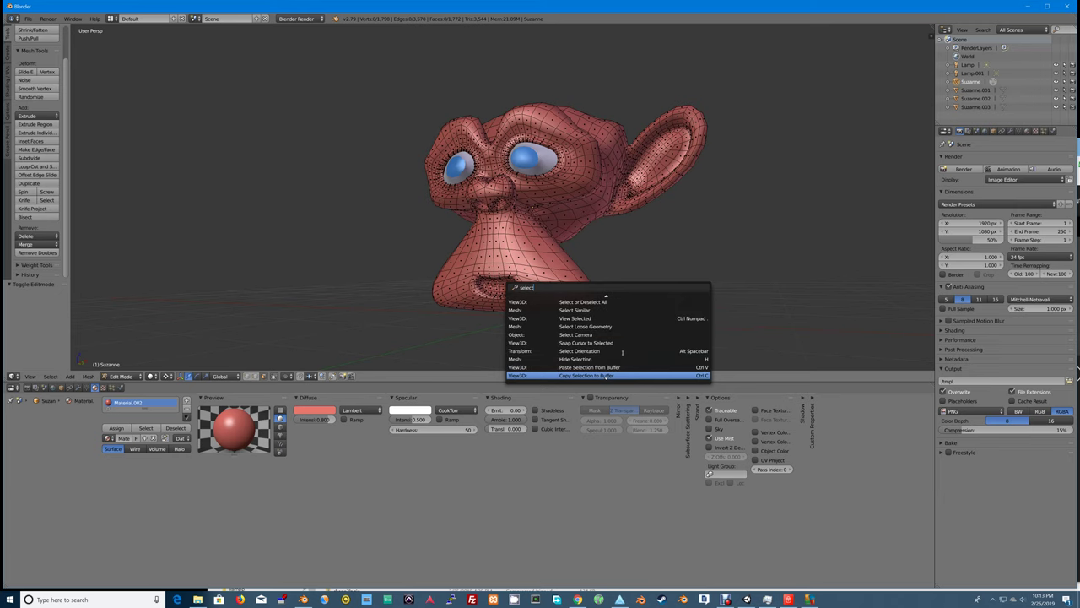
pyautogui.press('Up')
pyautogui.press('Up')
pyautogui.press('Up')
pyautogui.press('Up')
pyautogui.press('Up')
pyautogui.press('Up')
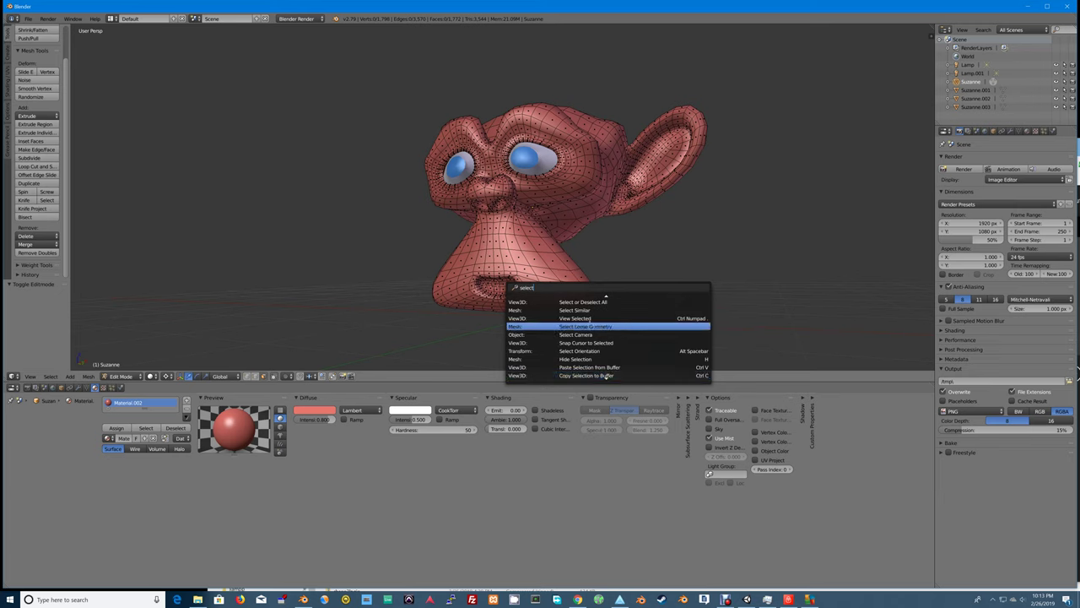
pyautogui.write('me')
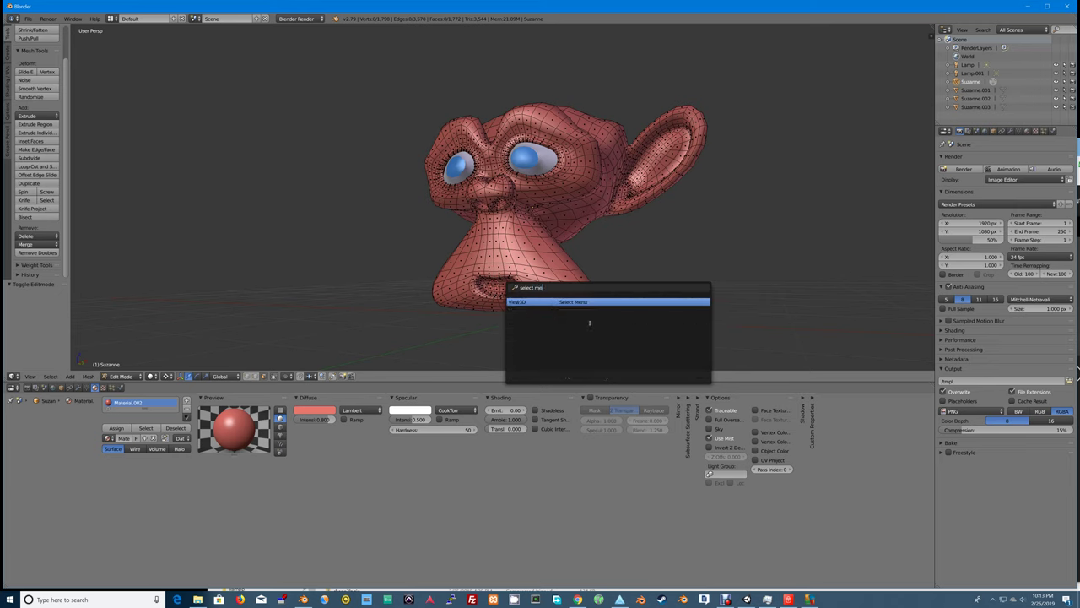
pyautogui.press('BackSpace')
pyautogui.press('BackSpace')
pyautogui.press('BackSpace')
pyautogui.press('BackSpace')
pyautogui.press('BackSpace')
pyautogui.press('BackSpace')
pyautogui.press('BackSpace')
pyautogui.press('BackSpace')
pyautogui.press('BackSpace')
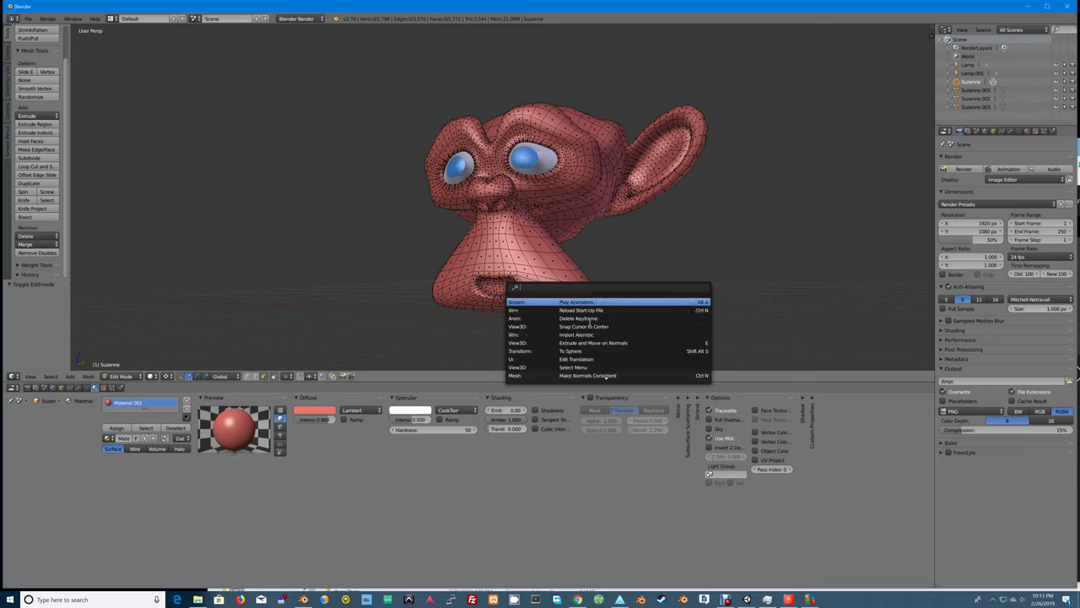
pyautogui.write('mesh')
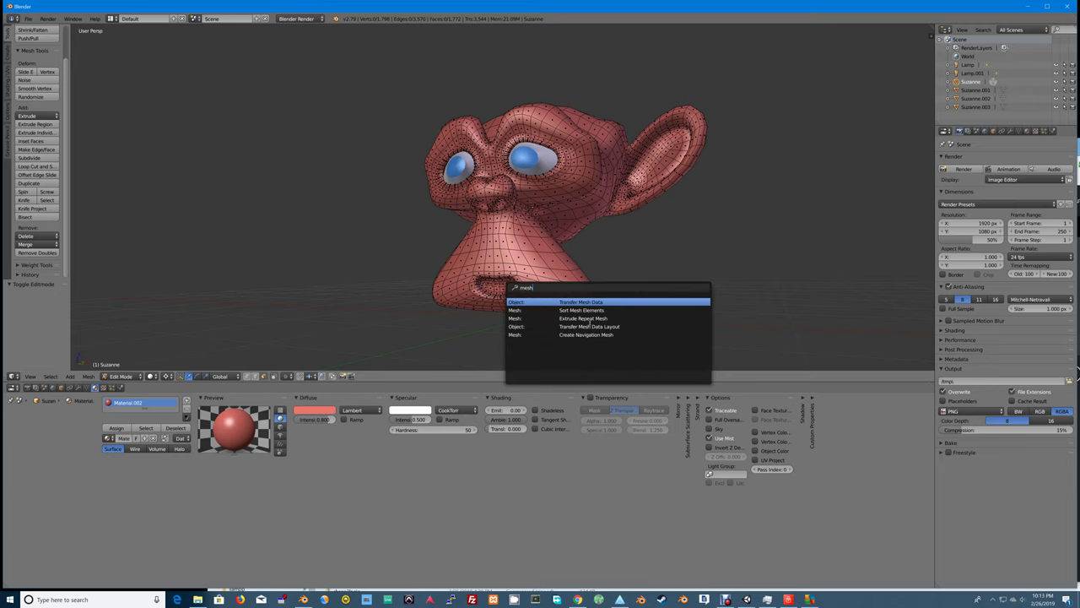
pyautogui.press('BackSpace')
pyautogui.press('BackSpace')
pyautogui.press('BackSpace')
pyautogui.press('BackSpace')
pyautogui.write('sele')
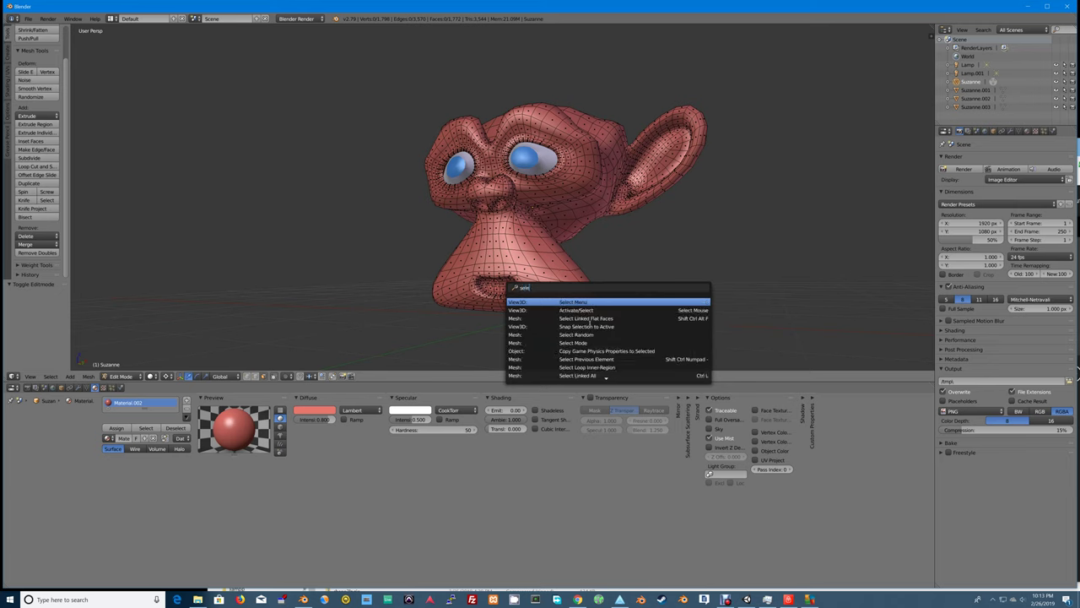
pyautogui.write('ct')
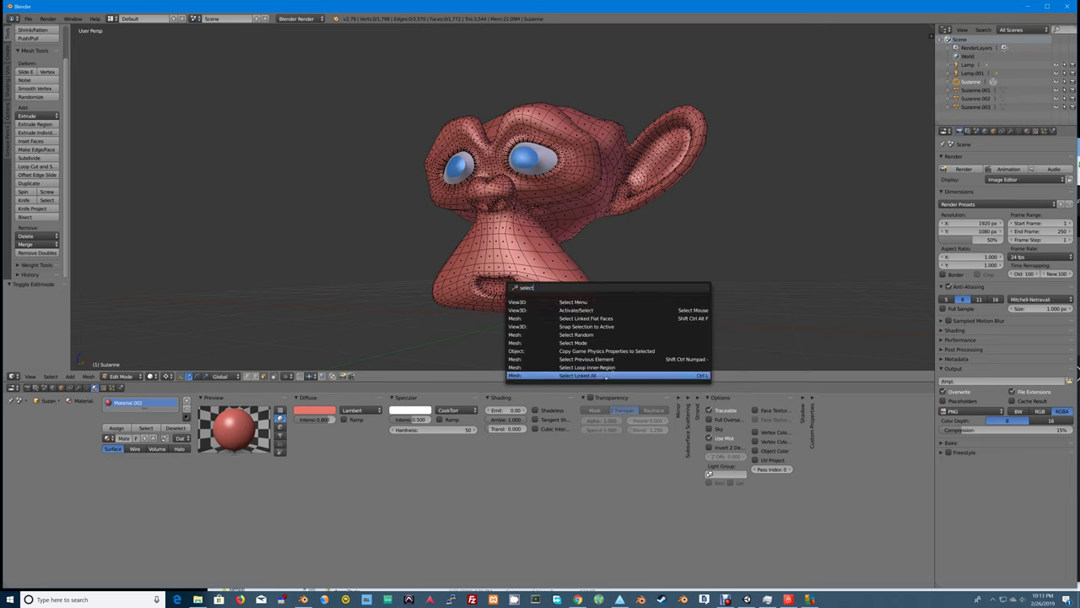
# Scroll through the 'select' results, then dismiss the search and return to Object Mode.
pyautogui.scroll(-8, 606, 377)
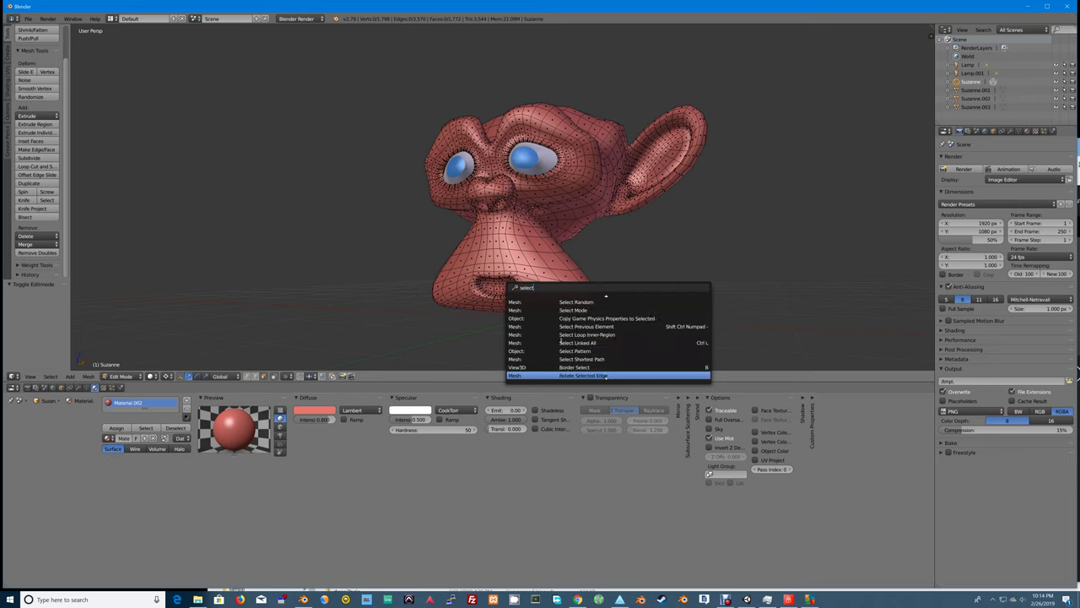
pyautogui.scroll(-4, 561, 342)
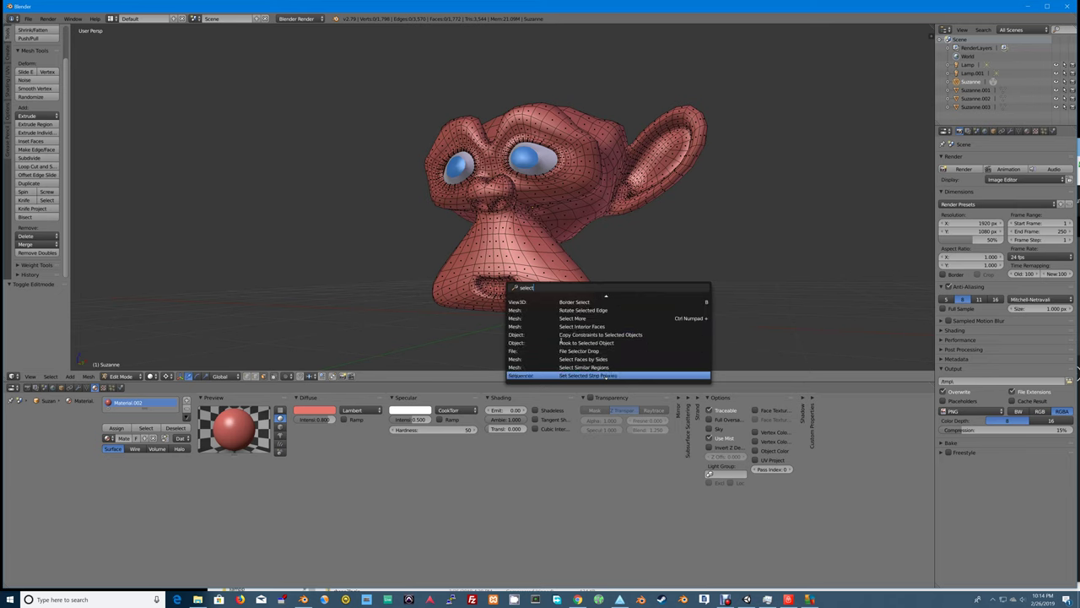
pyautogui.scroll(7, 561, 340)
pyautogui.scroll(-2, 607, 377)
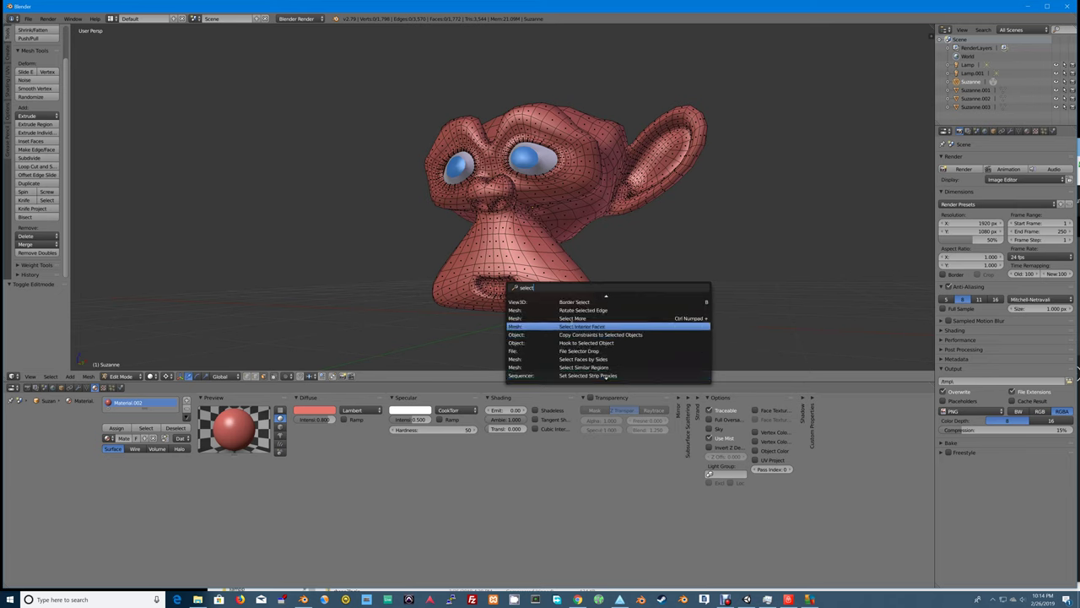
pyautogui.scroll(-11, 606, 376)
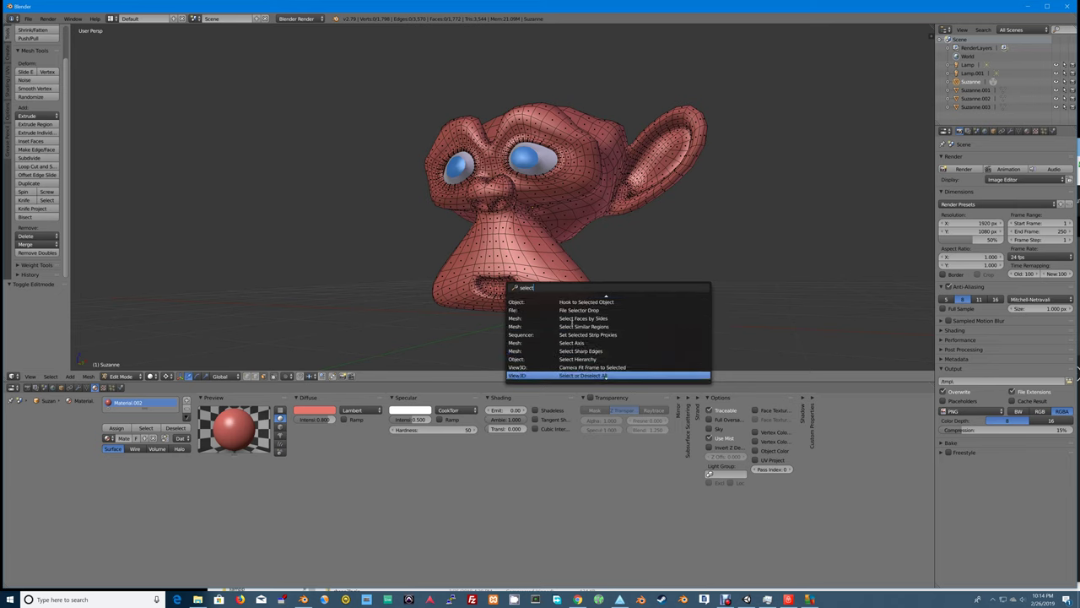
pyautogui.scroll(-2, 571, 321)
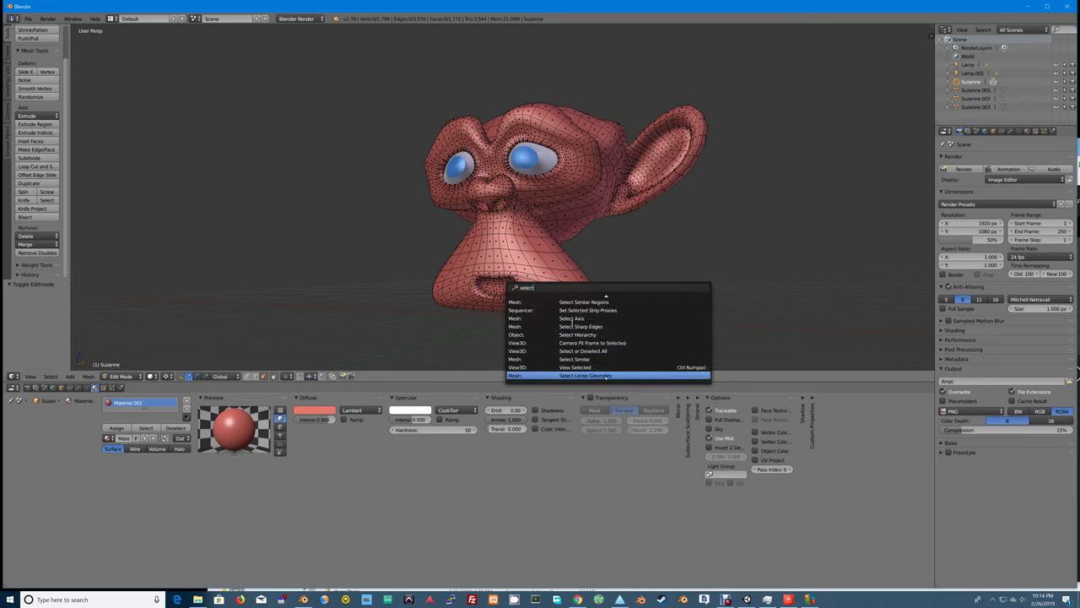
pyautogui.scroll(-6, 571, 321)
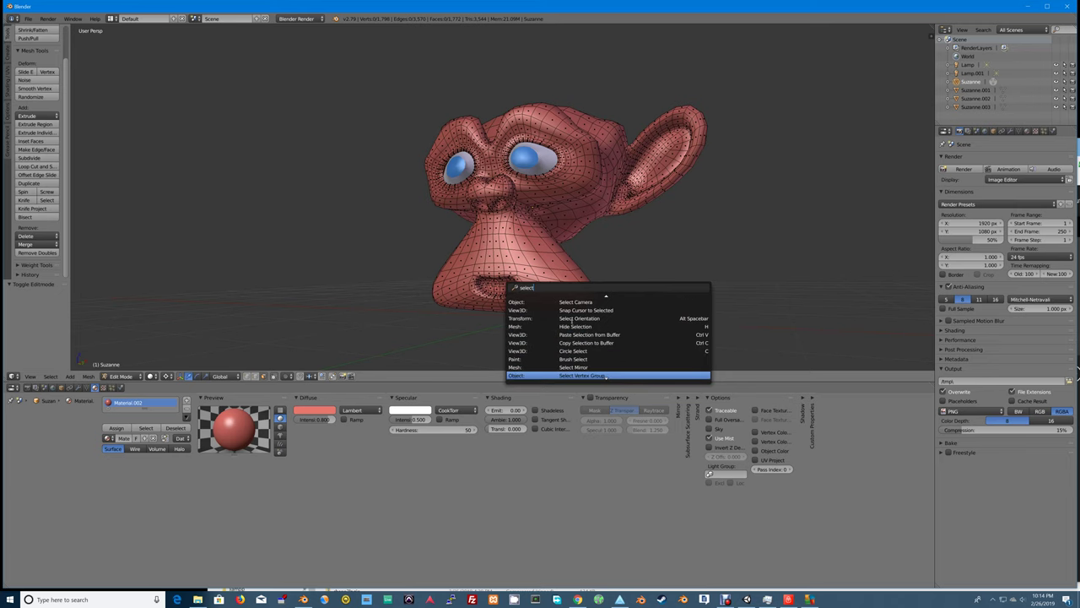
pyautogui.press('Escape')
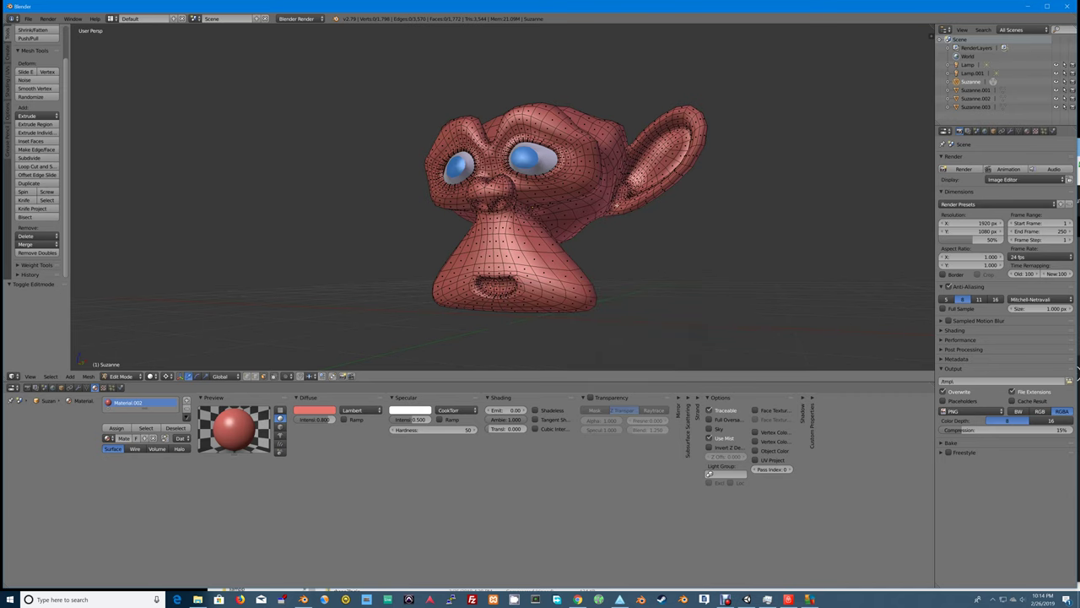
pyautogui.press('Tab')
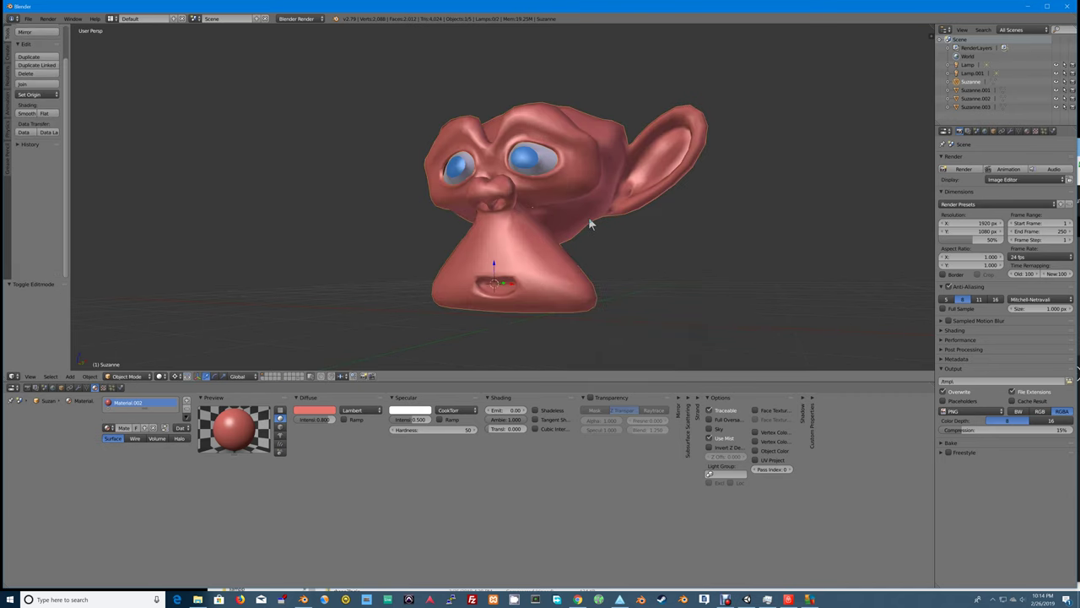
# Save the scene as suzanne.blend in the Desktop folder.
pyautogui.hotkey('ctrl', 's')
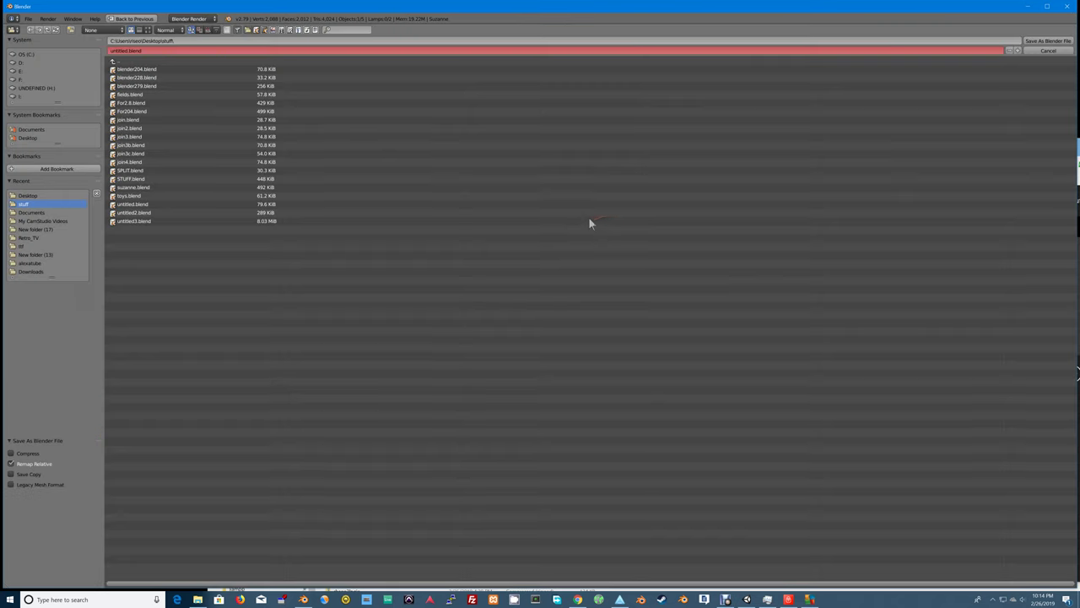
pyautogui.click(131, 51)
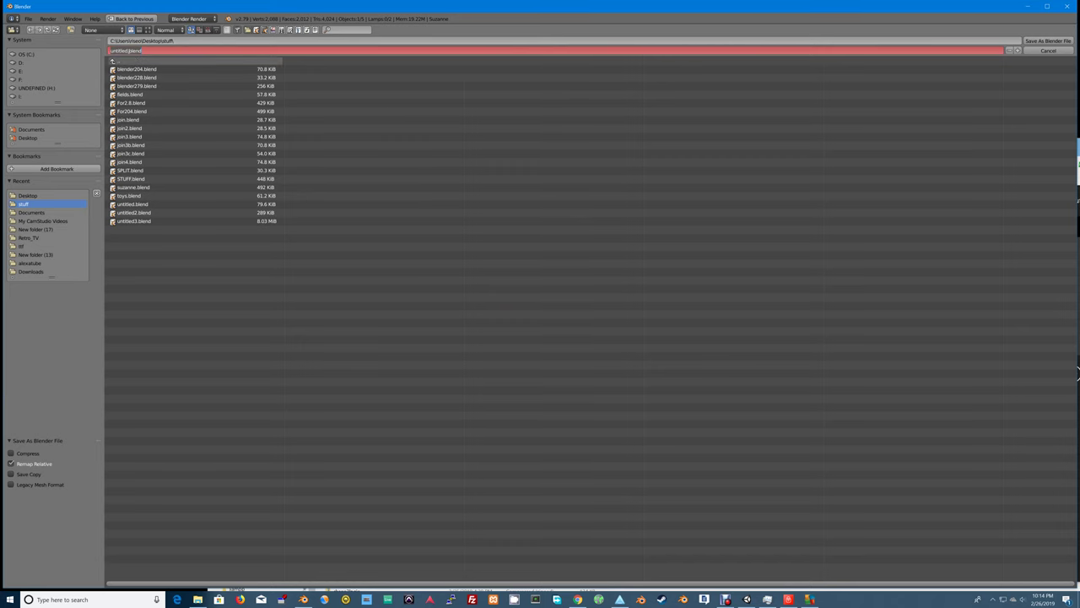
pyautogui.click(128, 51)
pyautogui.press('BackSpace')
pyautogui.press('BackSpace')
pyautogui.press('BackSpace')
pyautogui.press('BackSpace')
pyautogui.press('BackSpace')
pyautogui.write('suzann')
pyautogui.click(33, 138)
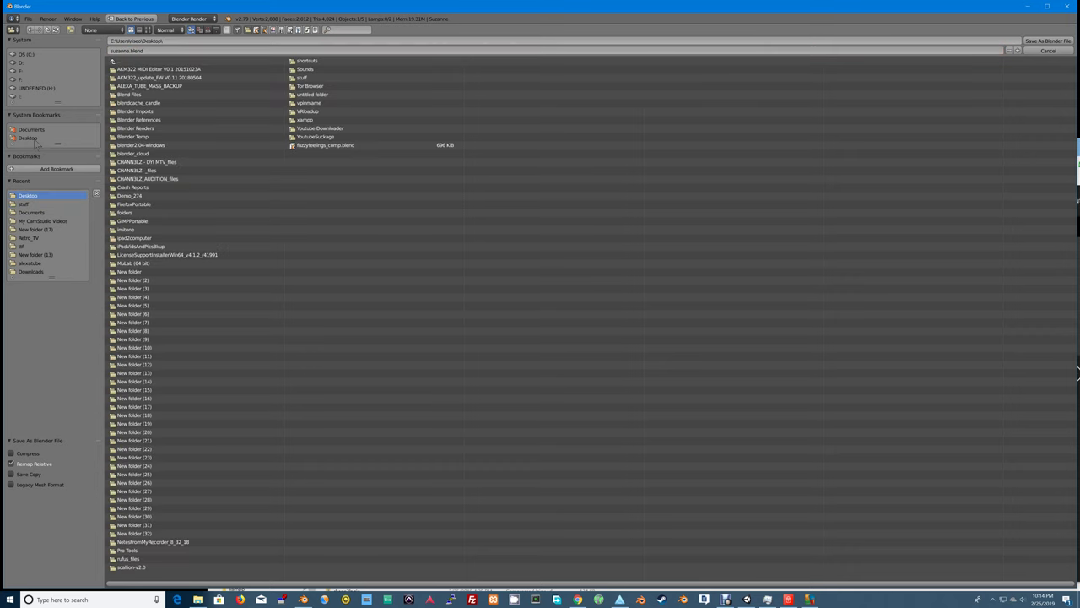
pyautogui.click(143, 51)
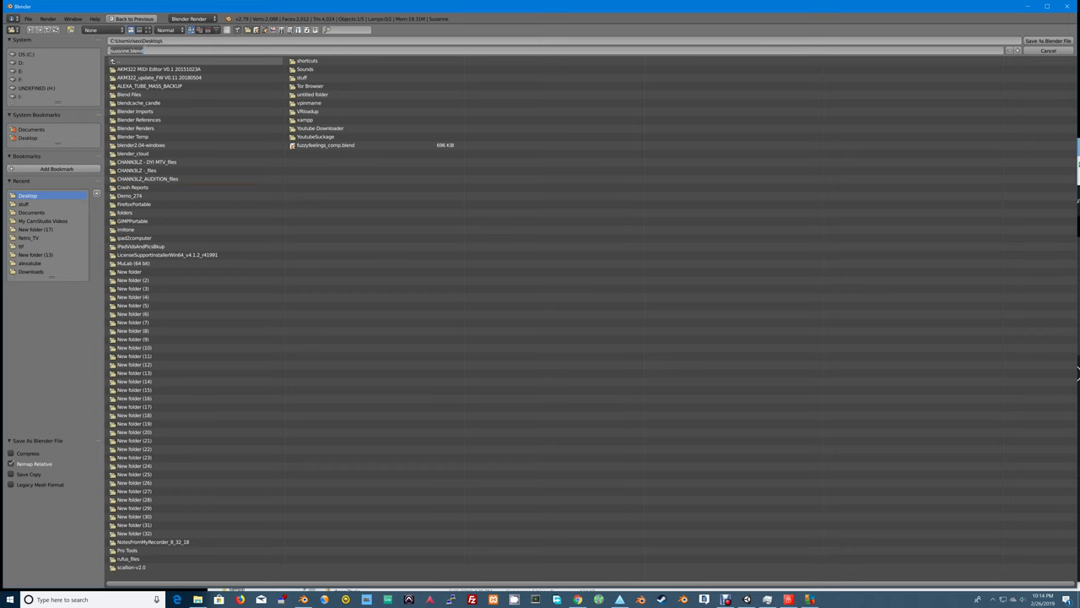
pyautogui.click(1040, 44)
pyautogui.click(1042, 43)
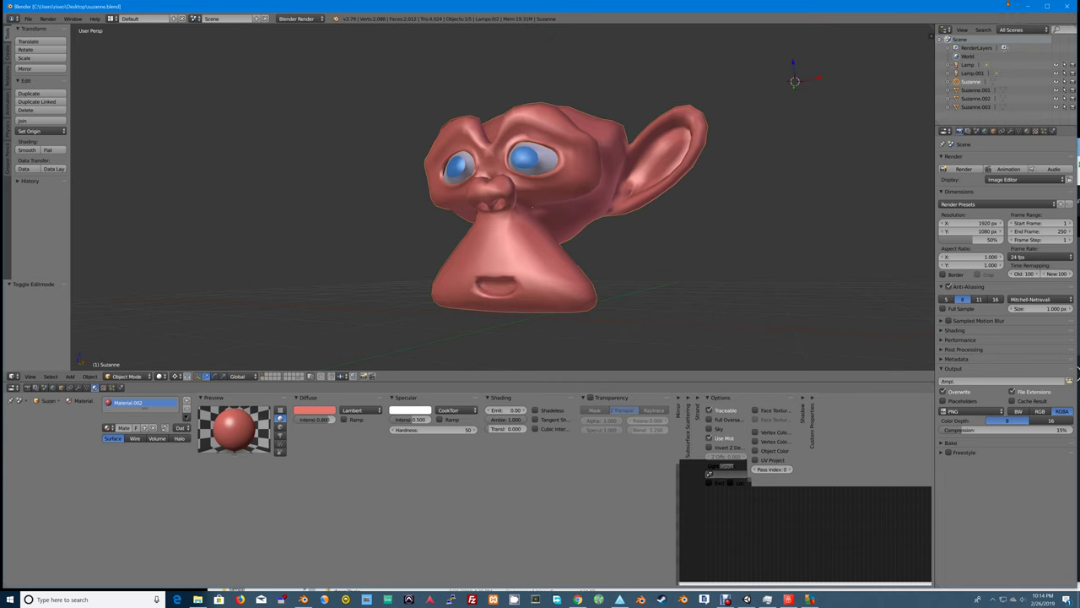
# Minimise Blender and start the older Blender build, focusing its console window.
pyautogui.click(1028, 8)
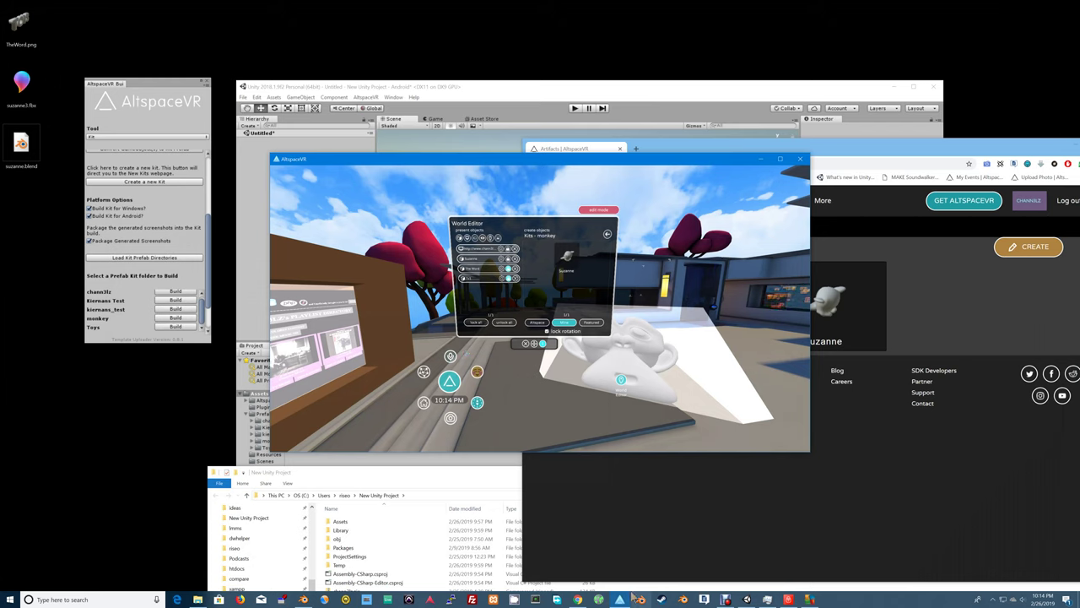
pyautogui.click(679, 601)
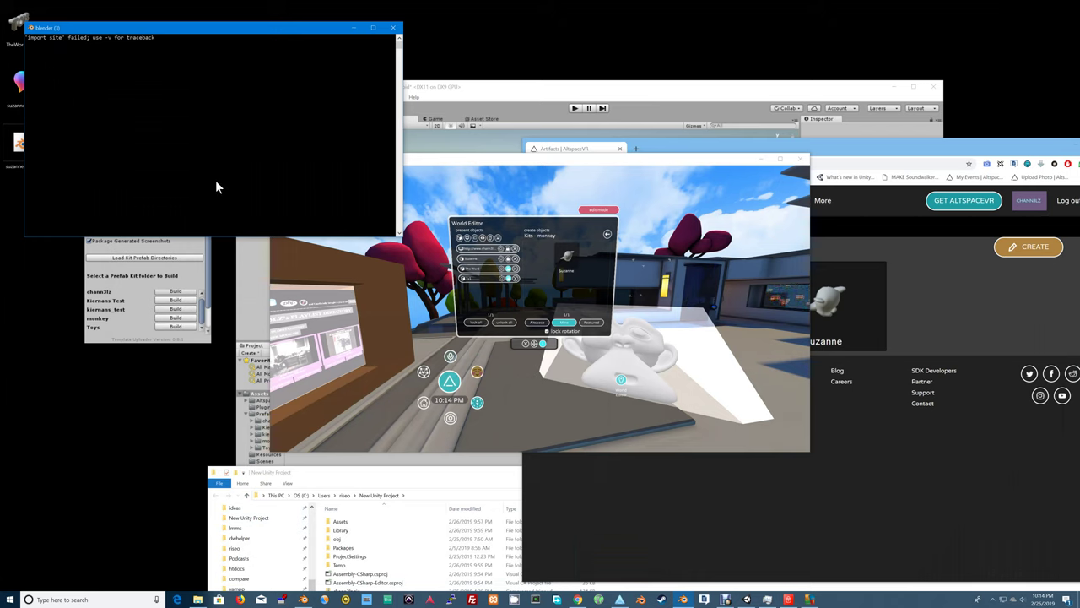
pyautogui.click(211, 140)
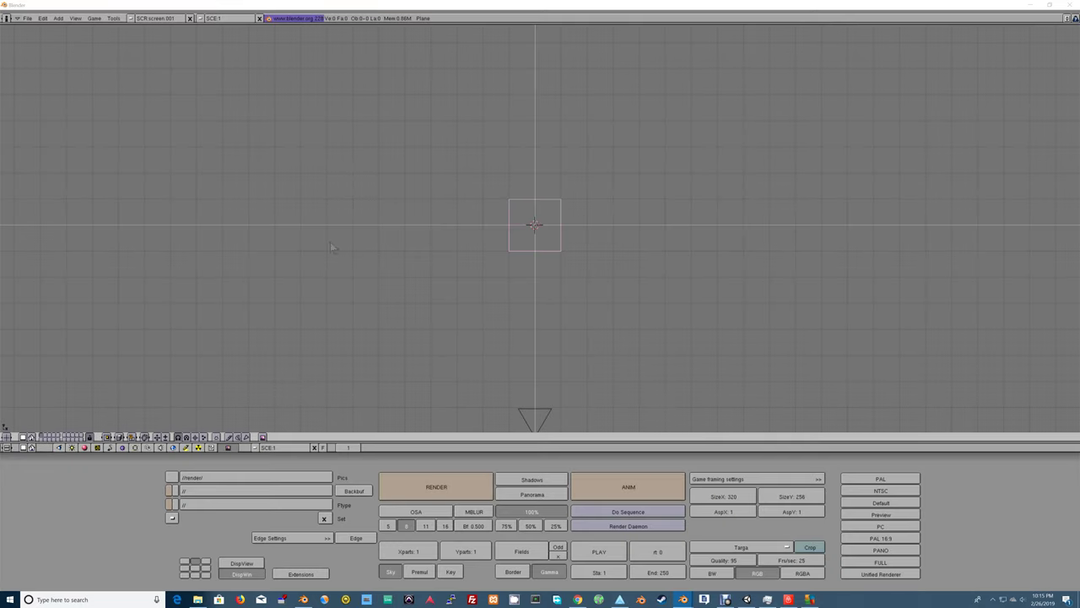
# In the legacy Blender's F1 file browser, navigate from C:\ through Users to the Desktop folder.
pyautogui.click(334, 231)
pyautogui.press('F1')
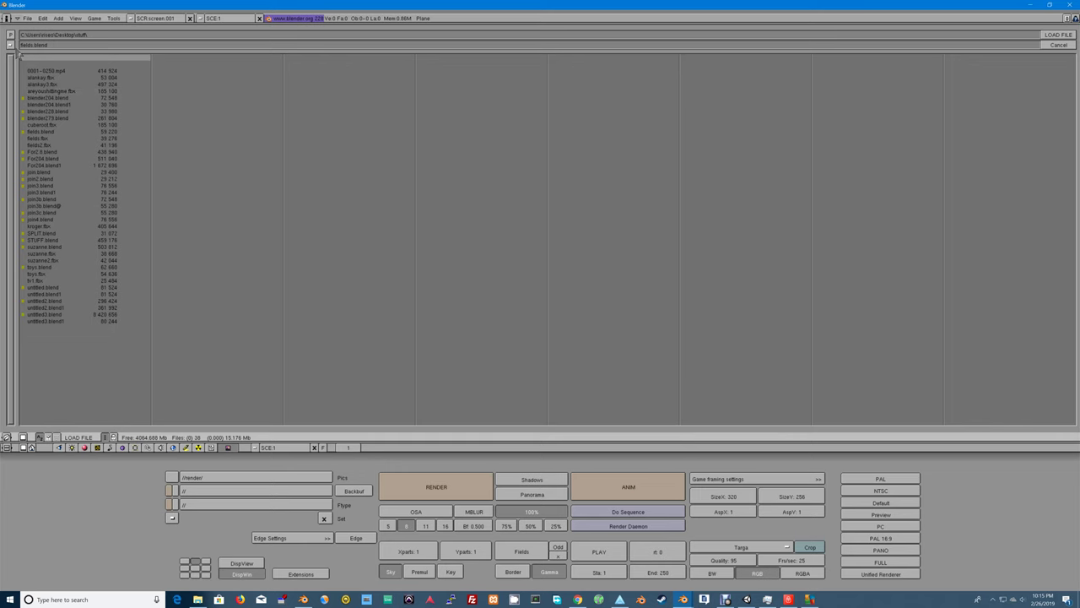
pyautogui.click(11, 44)
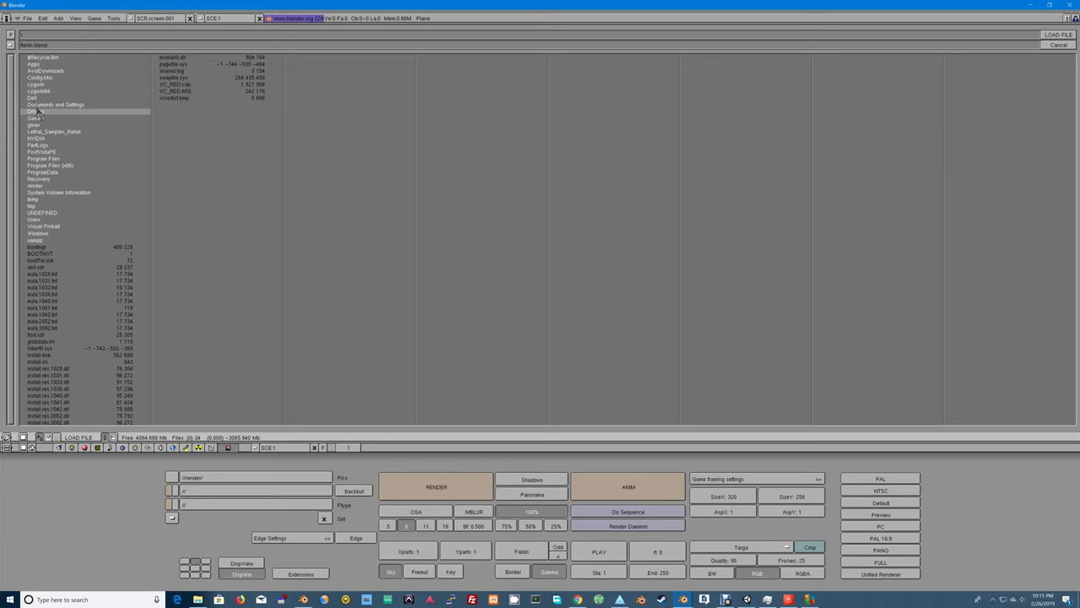
pyautogui.click(11, 44)
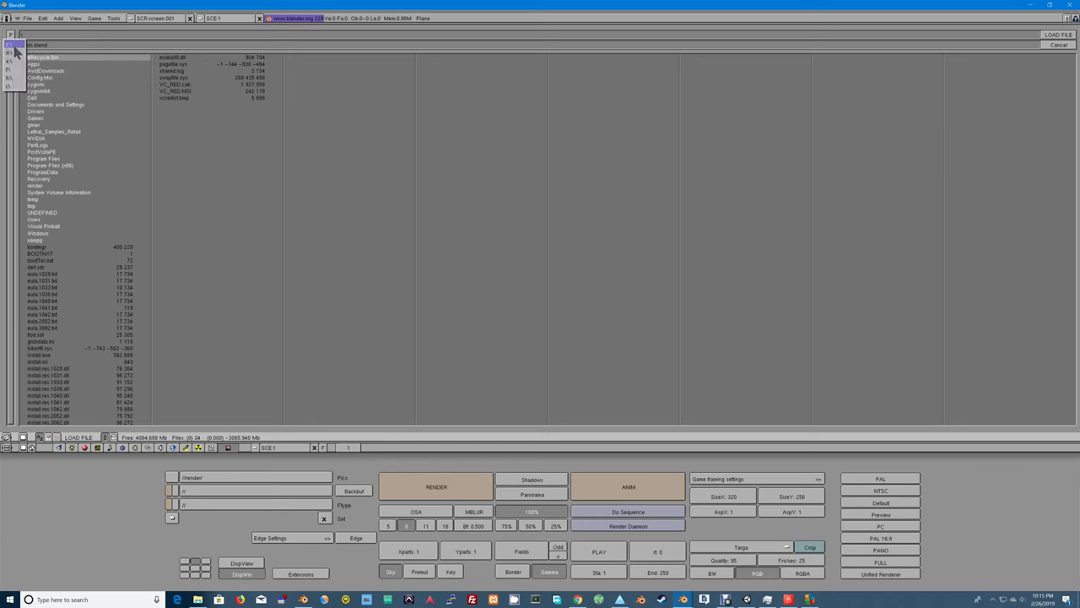
pyautogui.click(14, 46)
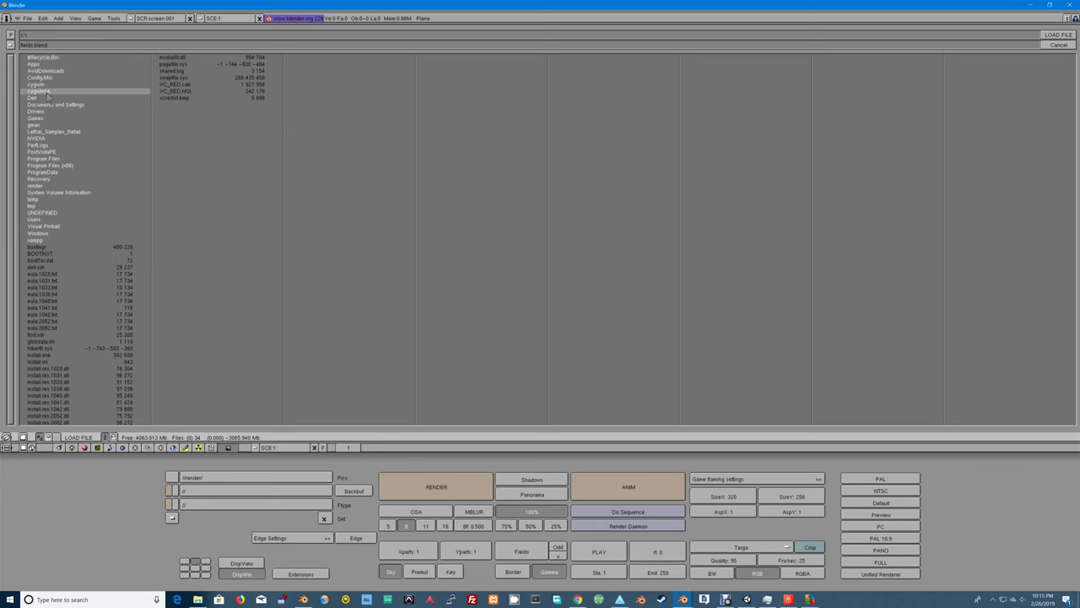
pyautogui.click(50, 221)
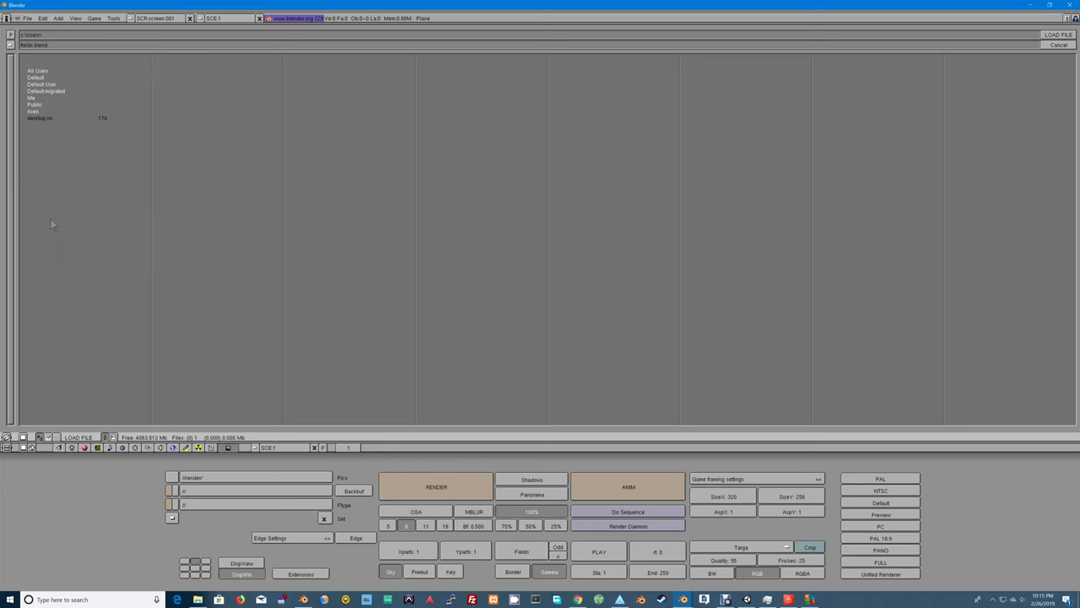
pyautogui.click(41, 112)
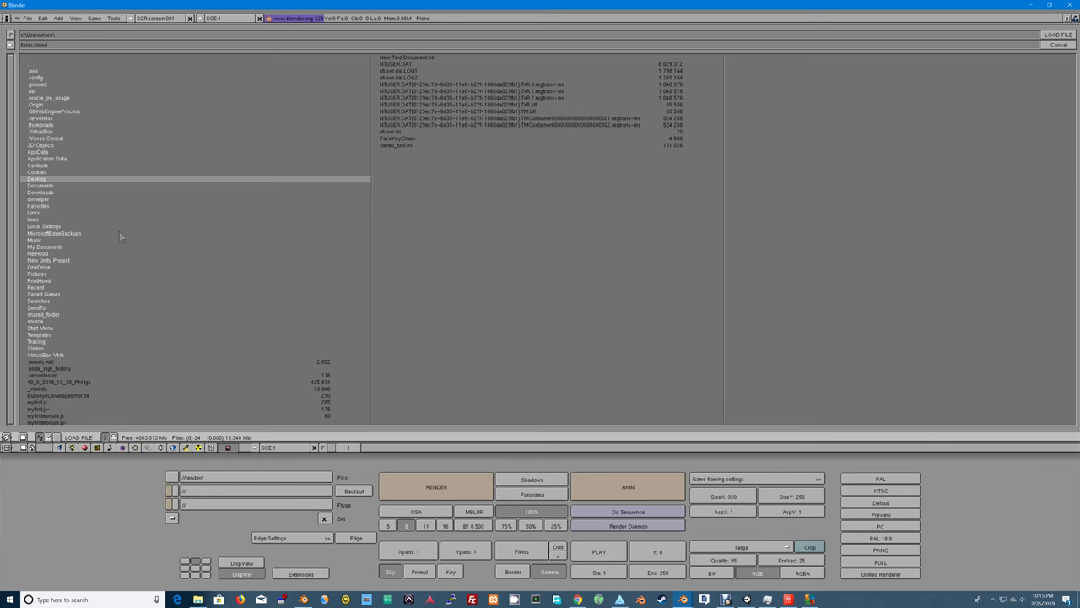
pyautogui.click(50, 177)
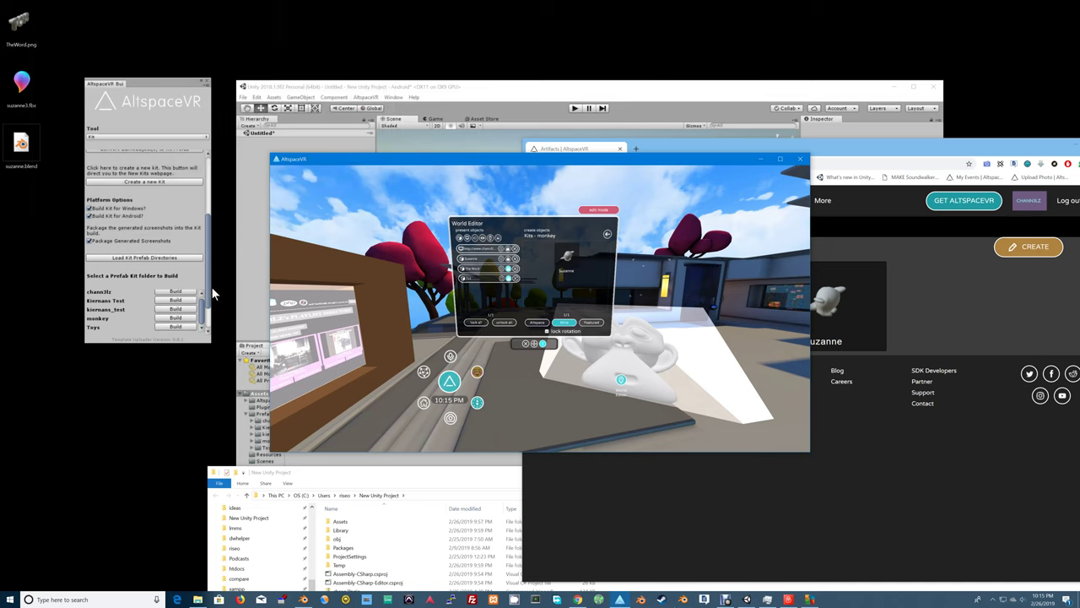
# Try Open with for suzanne.blend, cancel the app search, then open it in legacy Blender.
pyautogui.click(40, 169)
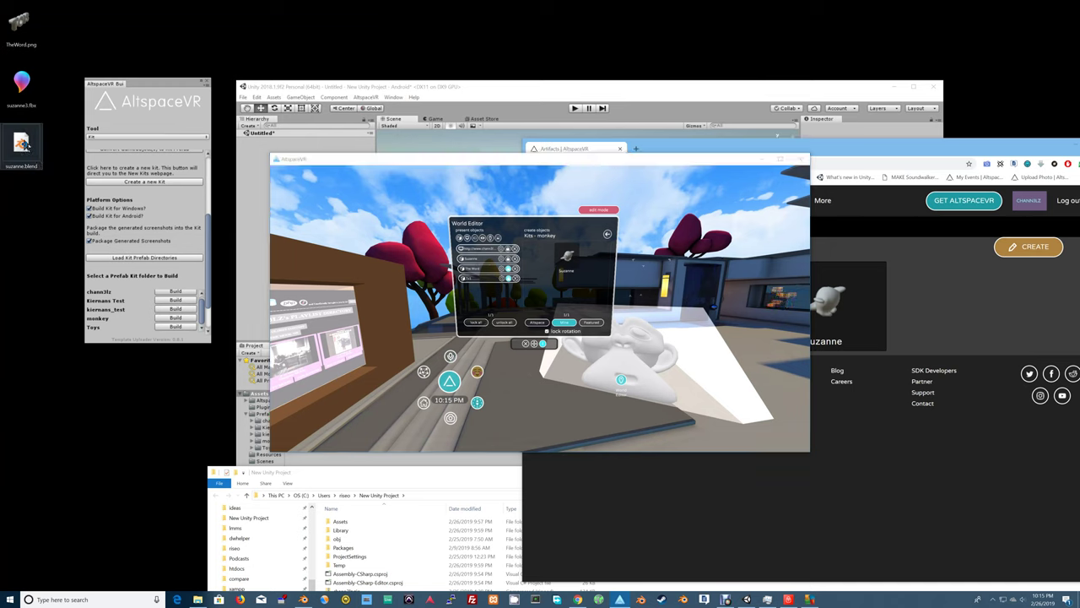
pyautogui.rightClick(27, 141)
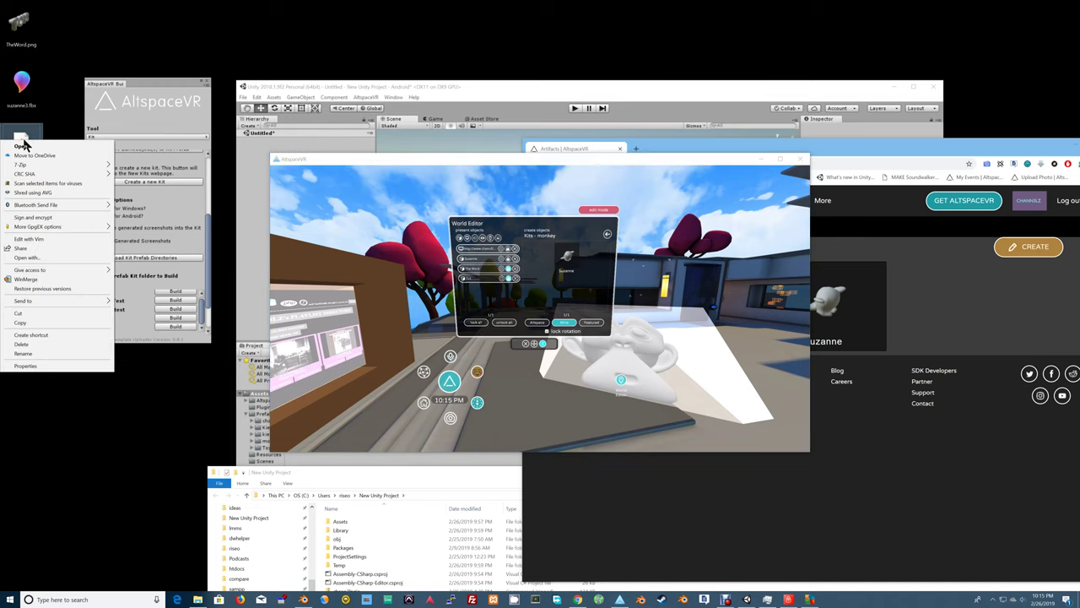
pyautogui.click(65, 254)
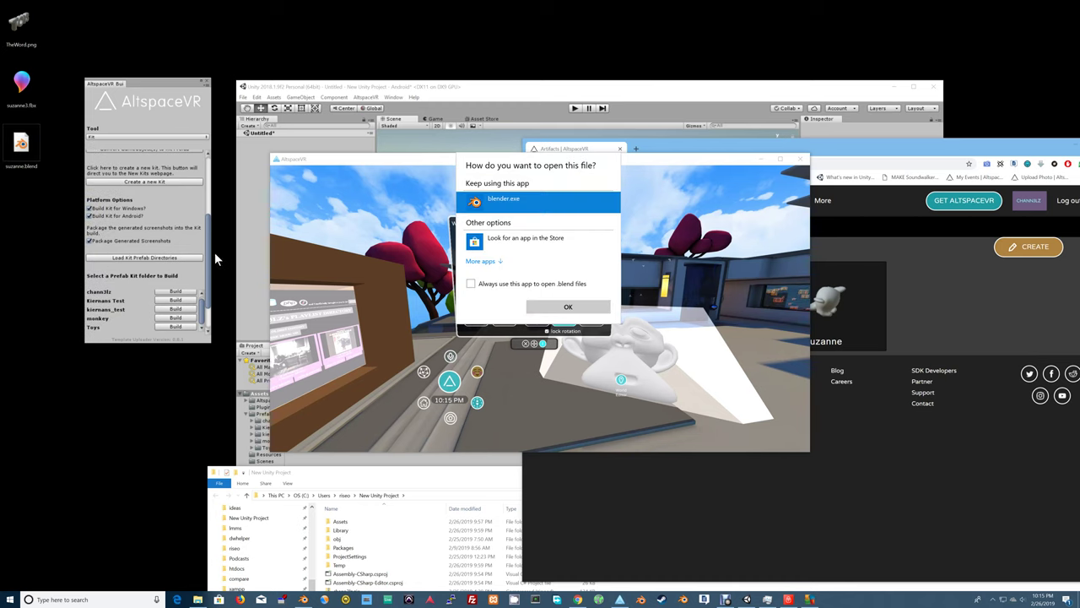
pyautogui.click(499, 261)
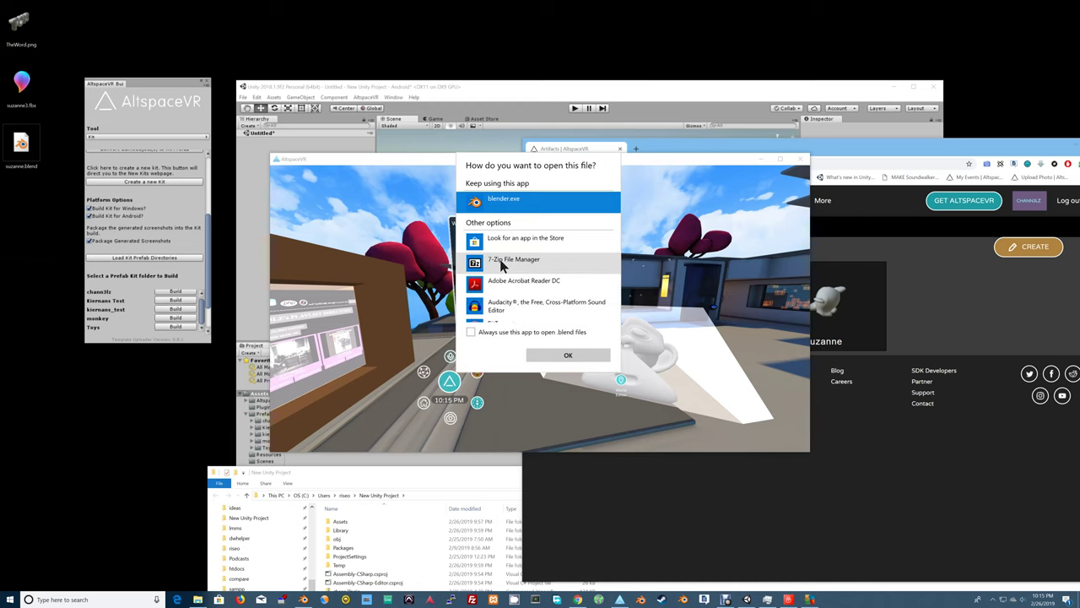
pyautogui.scroll(-5, 504, 268)
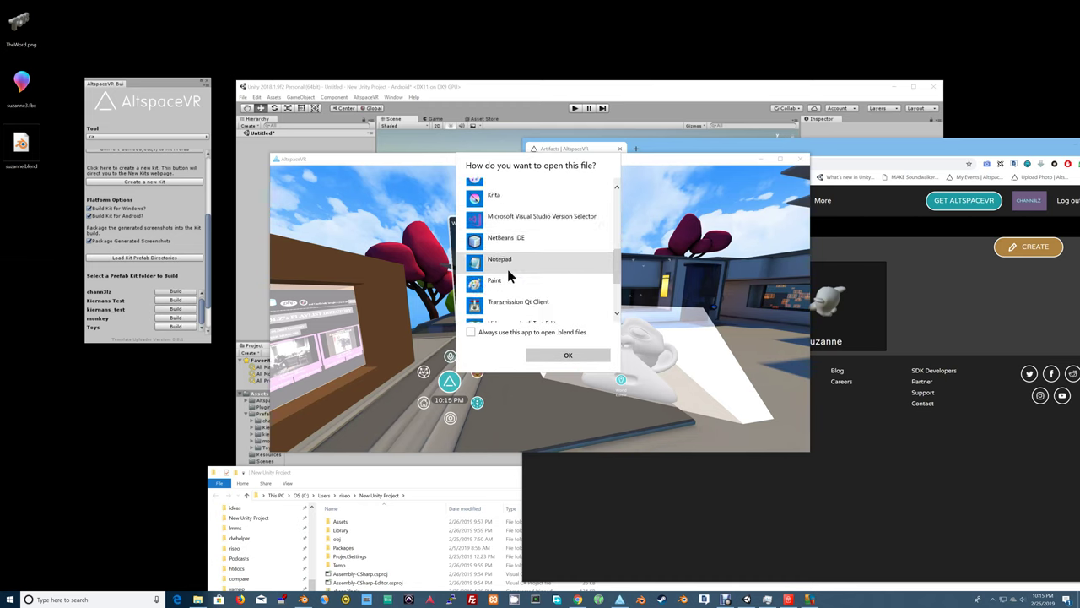
pyautogui.scroll(-3, 507, 268)
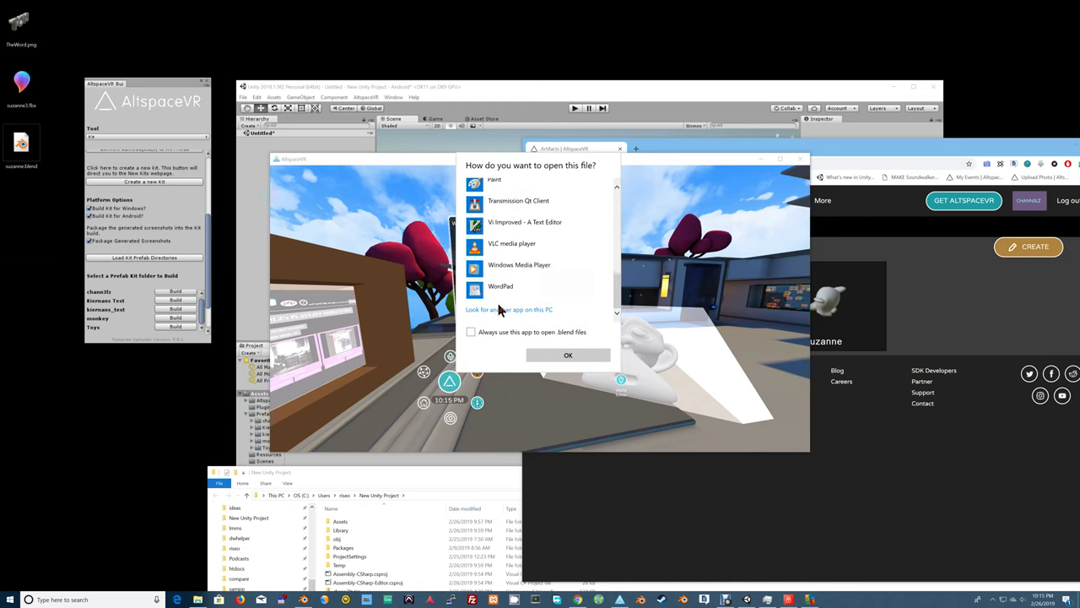
pyautogui.click(499, 310)
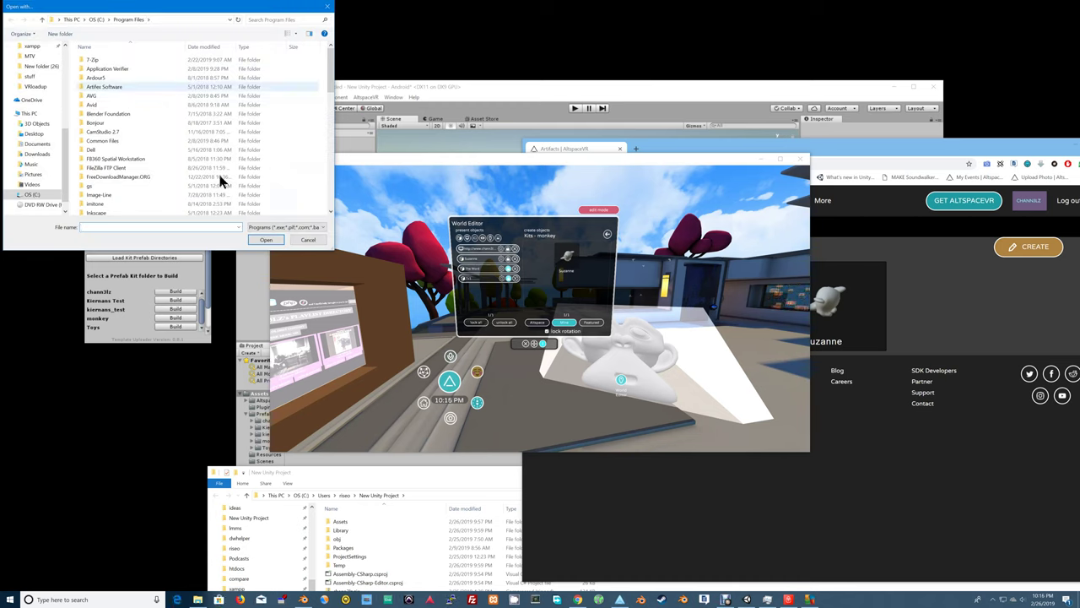
pyautogui.click(308, 239)
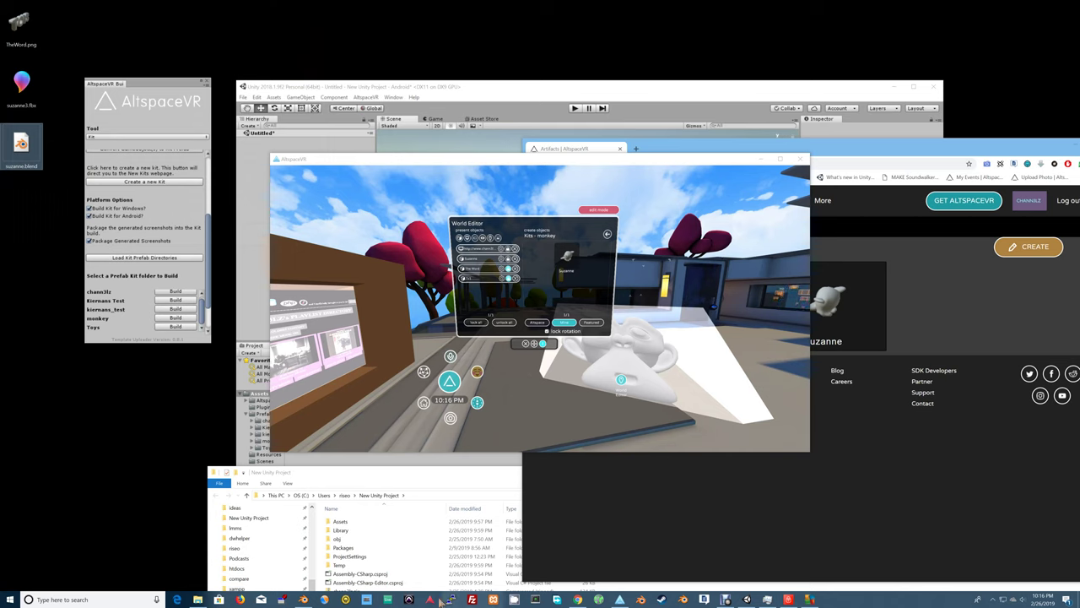
pyautogui.click(683, 600)
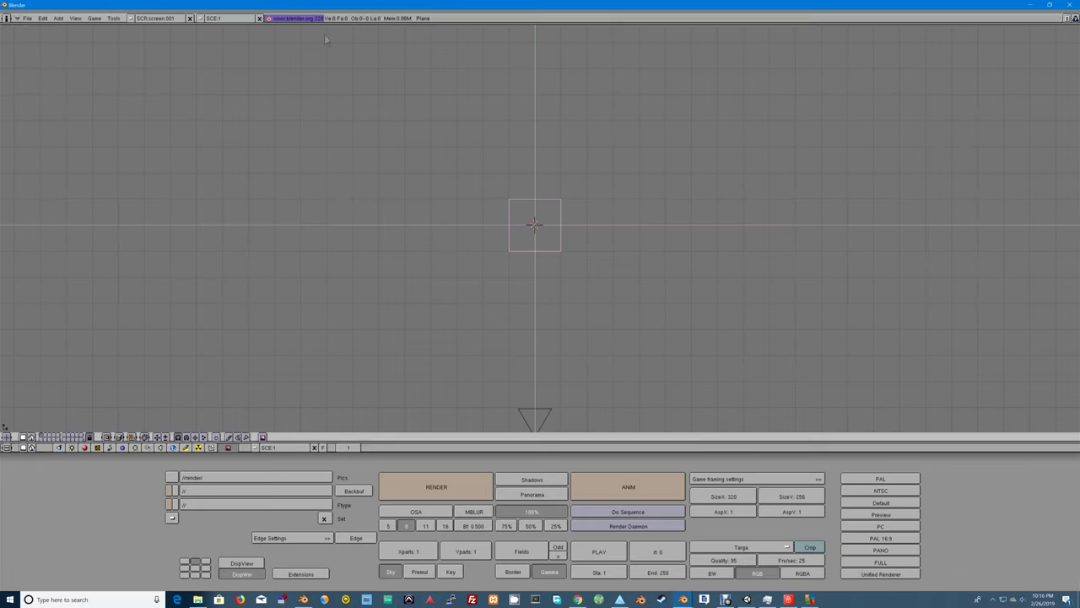
# Copy suzanne.blend from the desktop and start File > Open in Blender.
pyautogui.moveTo(314, 6); pyautogui.dragTo(426, 188)
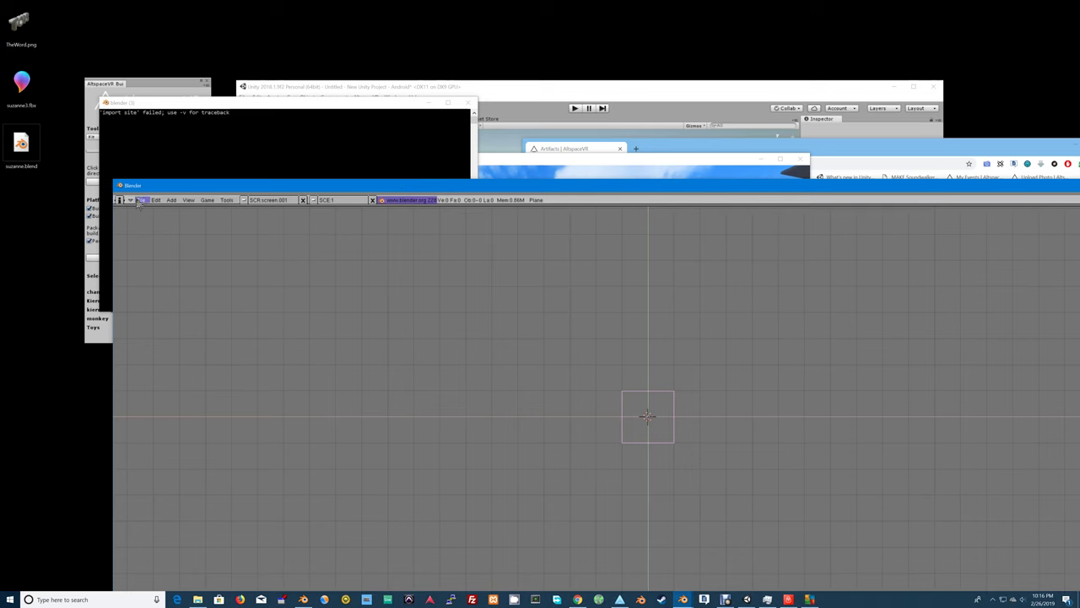
pyautogui.rightClick(34, 149)
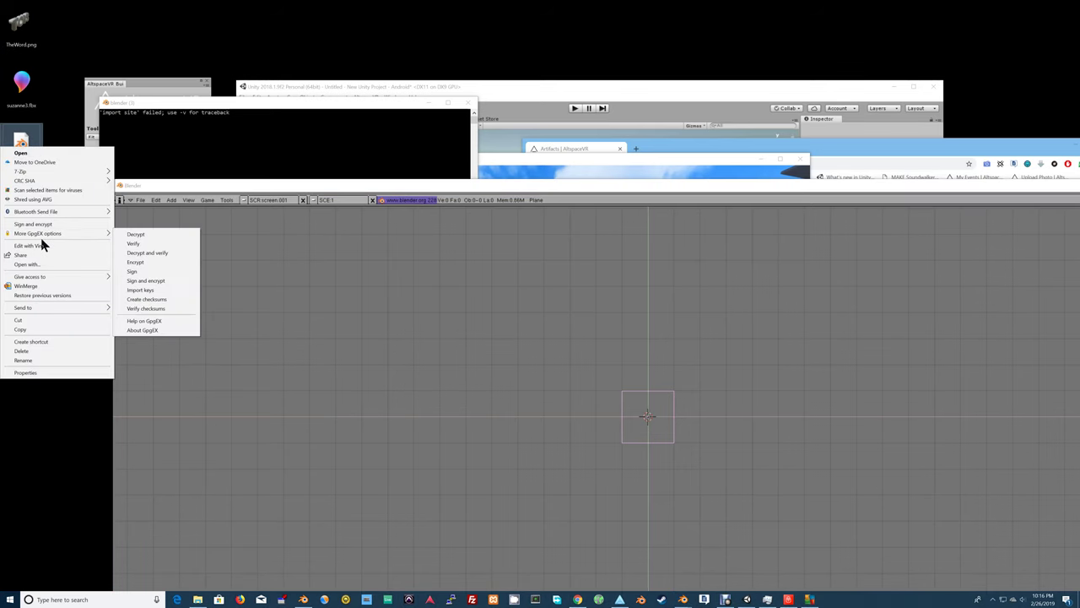
pyautogui.click(41, 330)
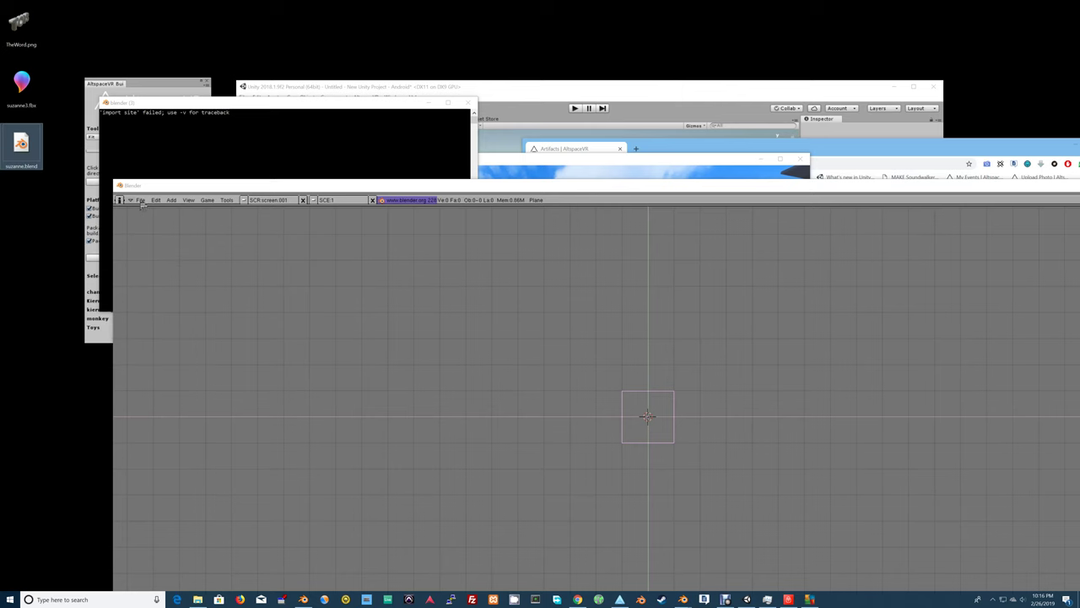
pyautogui.click(140, 200)
pyautogui.click(148, 220)
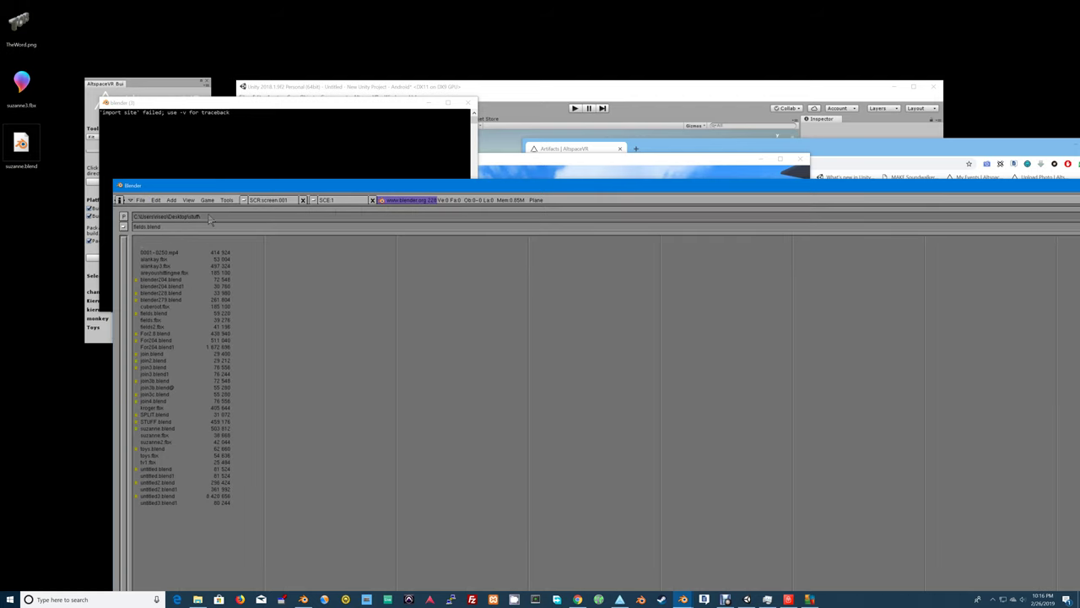
# Create New folder (33) on the desktop.
pyautogui.click(66, 192)
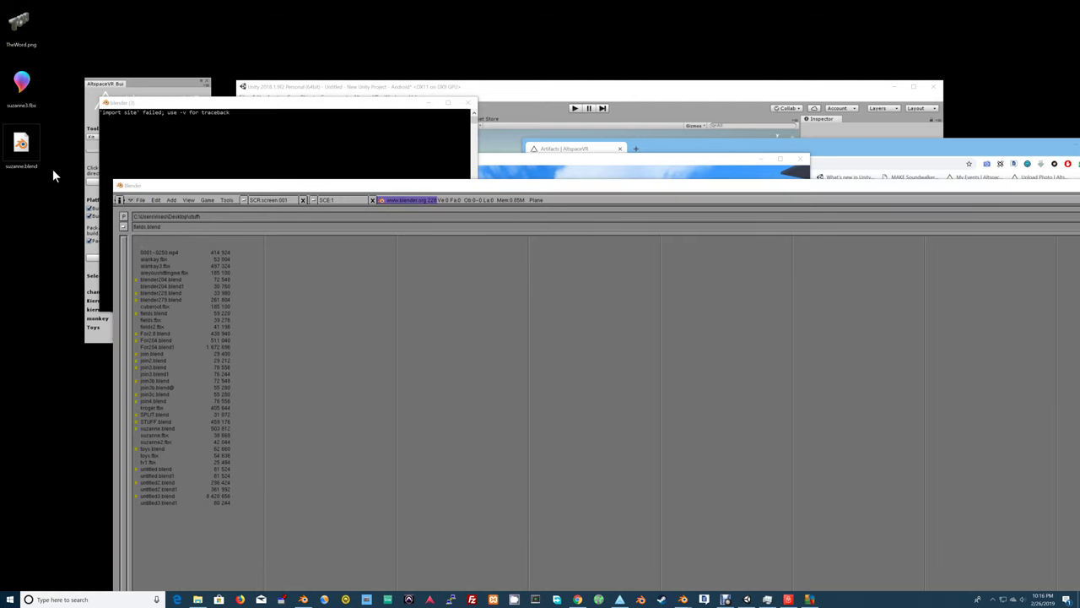
pyautogui.rightClick(52, 194)
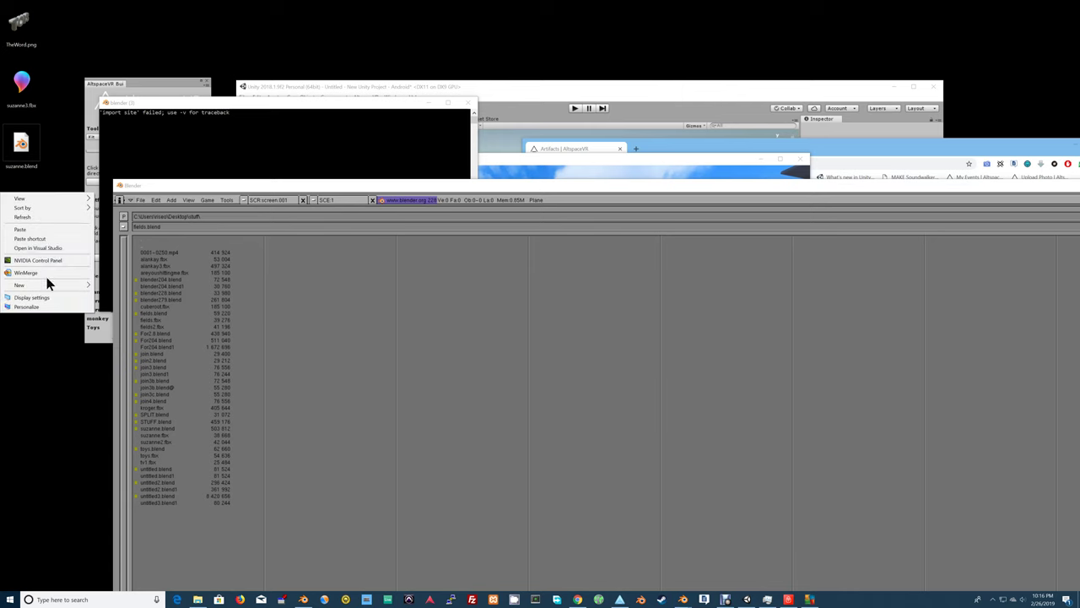
pyautogui.click(49, 354)
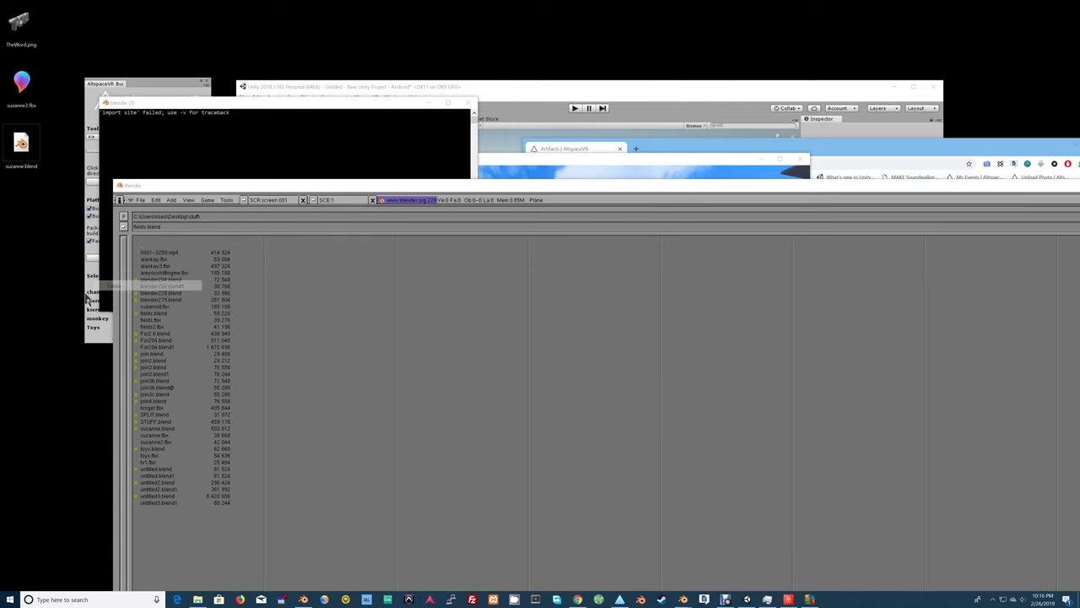
pyautogui.click(29, 276)
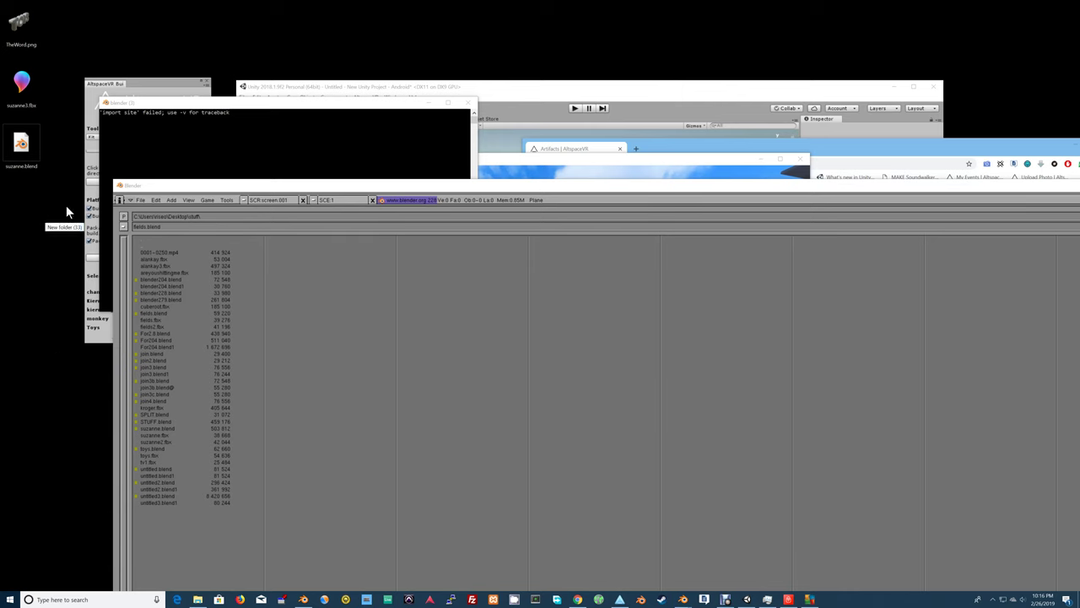
# Open New folder (33) in Explorer, then go via Desktop into the stuff folder.
pyautogui.doubleClick(62, 205)
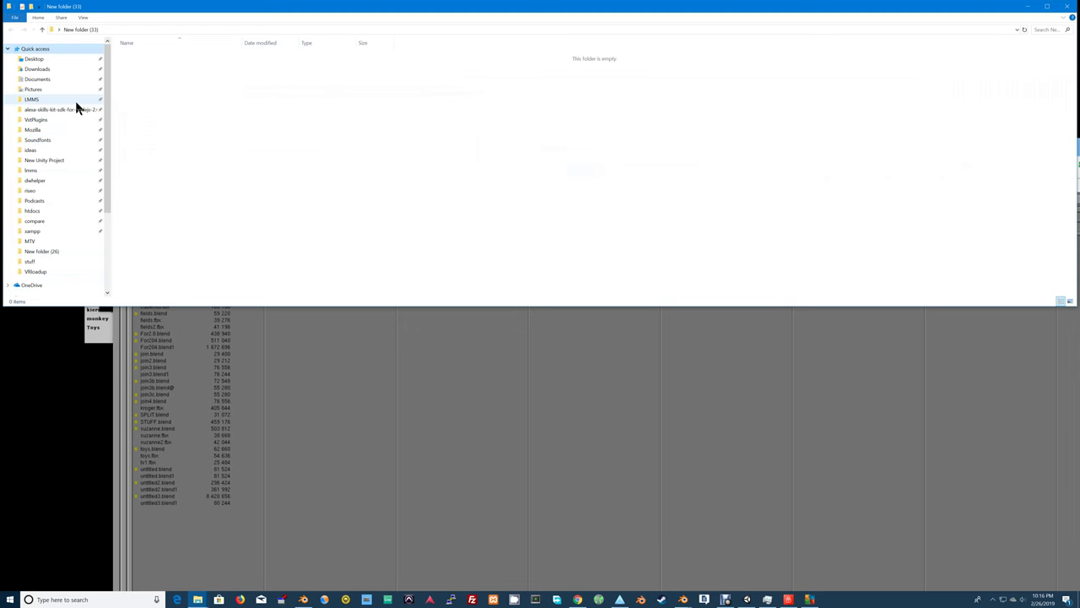
pyautogui.scroll(-1, 76, 104)
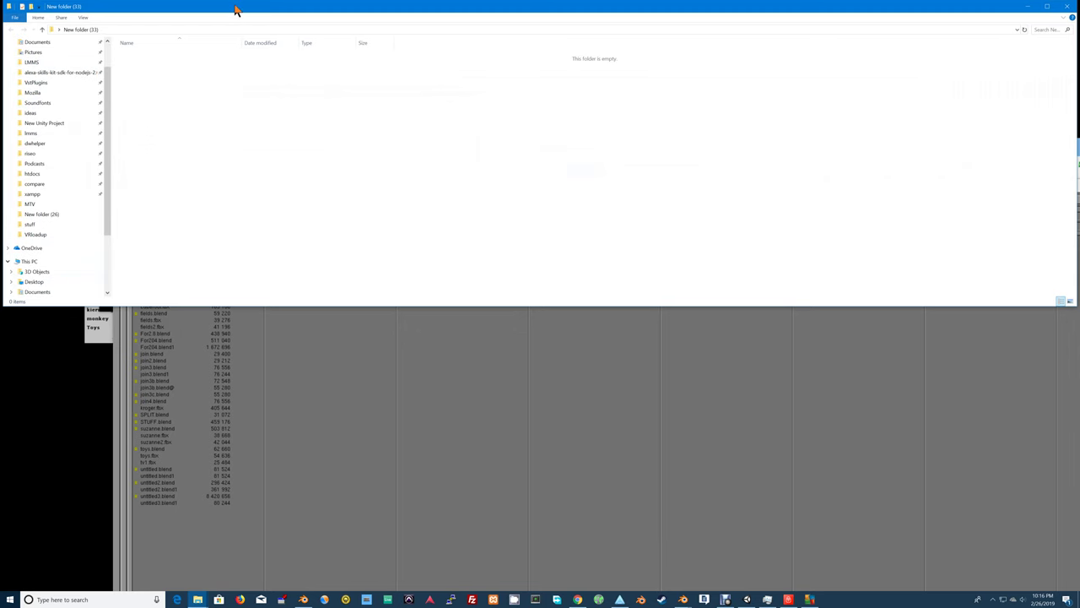
pyautogui.moveTo(234, 10); pyautogui.dragTo(246, 380)
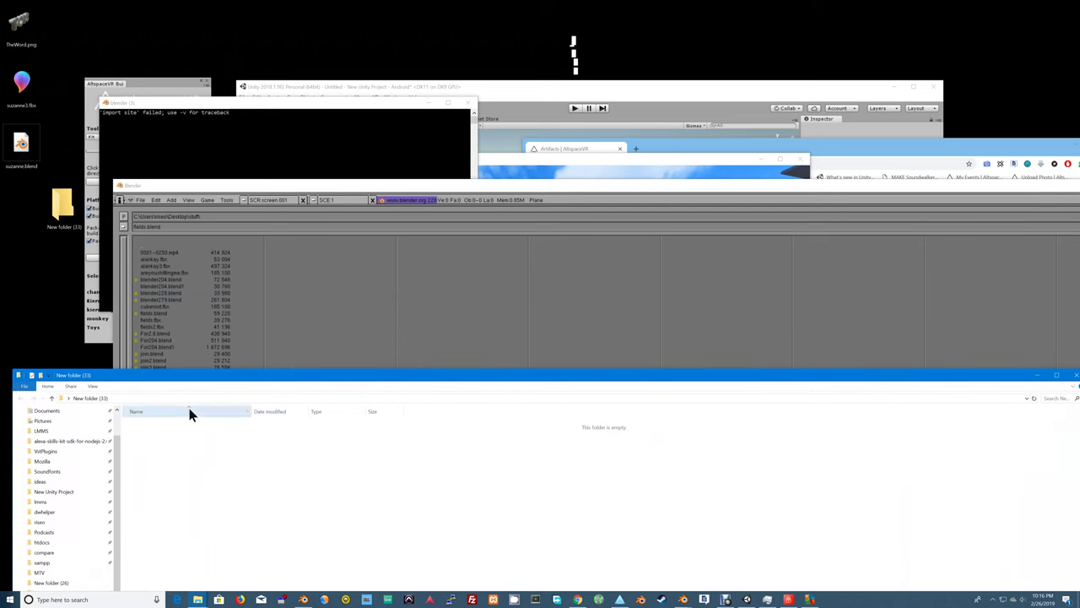
pyautogui.scroll(2, 108, 452)
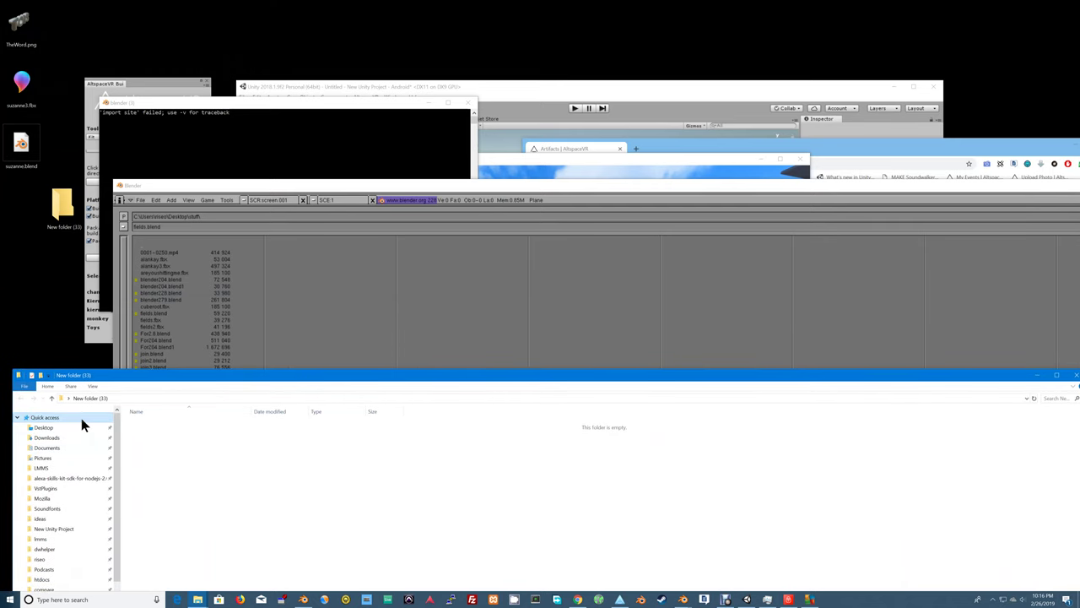
pyautogui.click(72, 426)
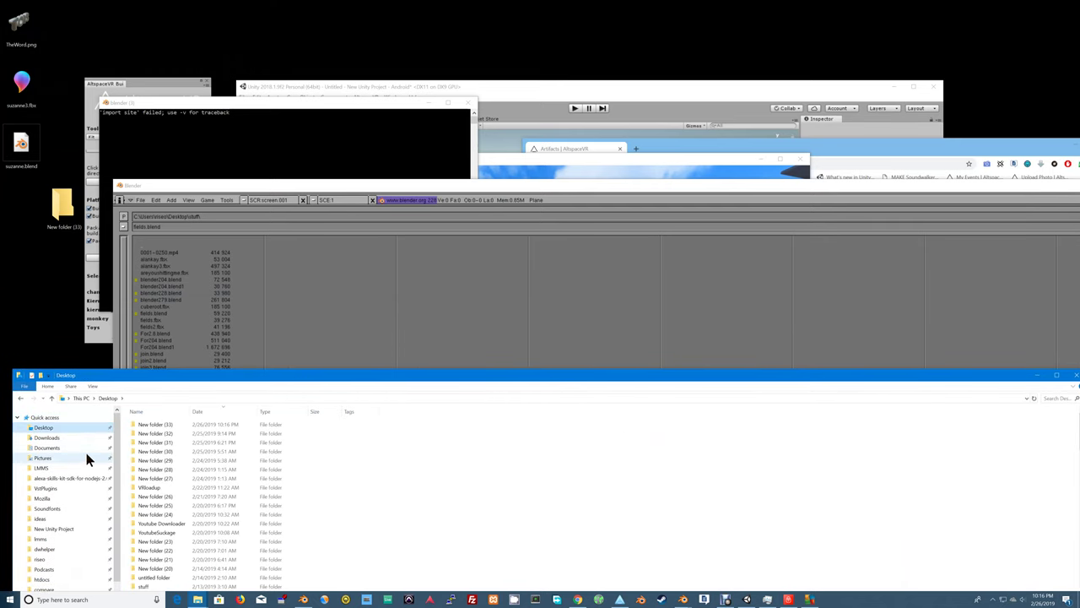
pyautogui.scroll(-4, 125, 453)
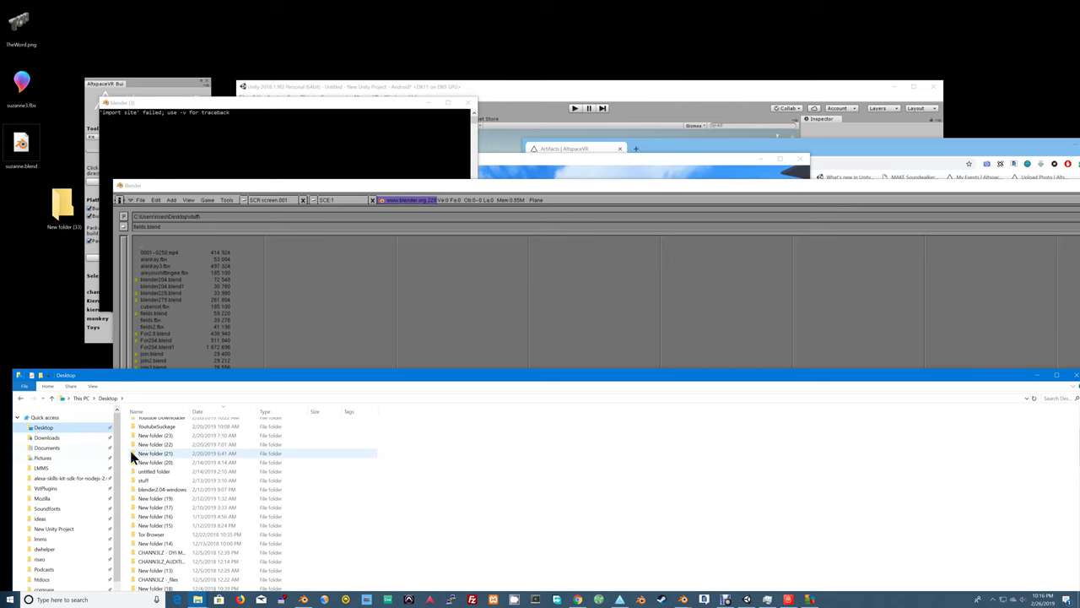
pyautogui.click(140, 481)
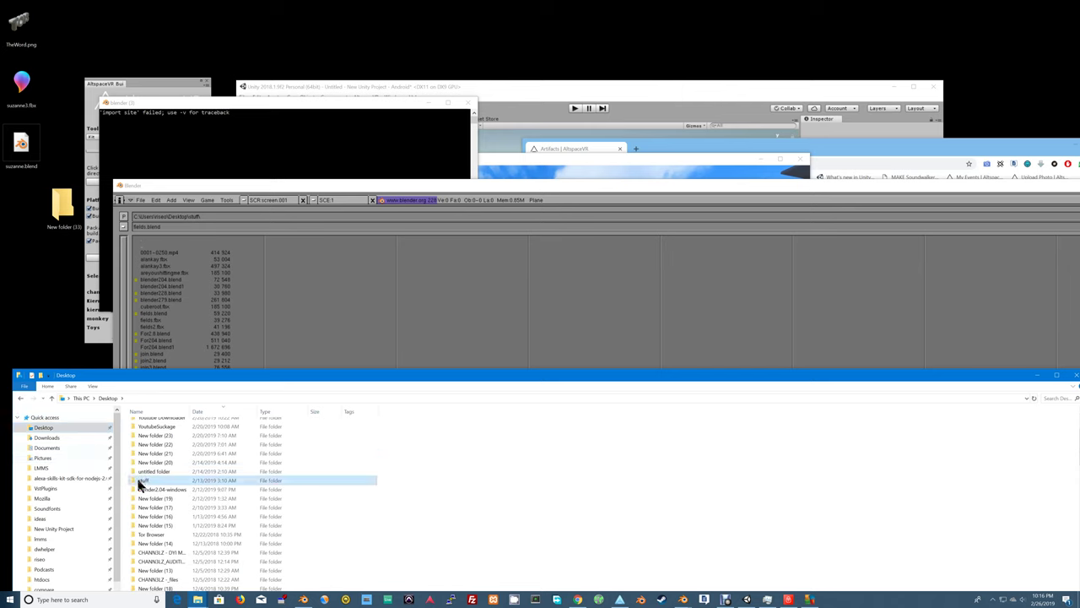
pyautogui.doubleClick(141, 481)
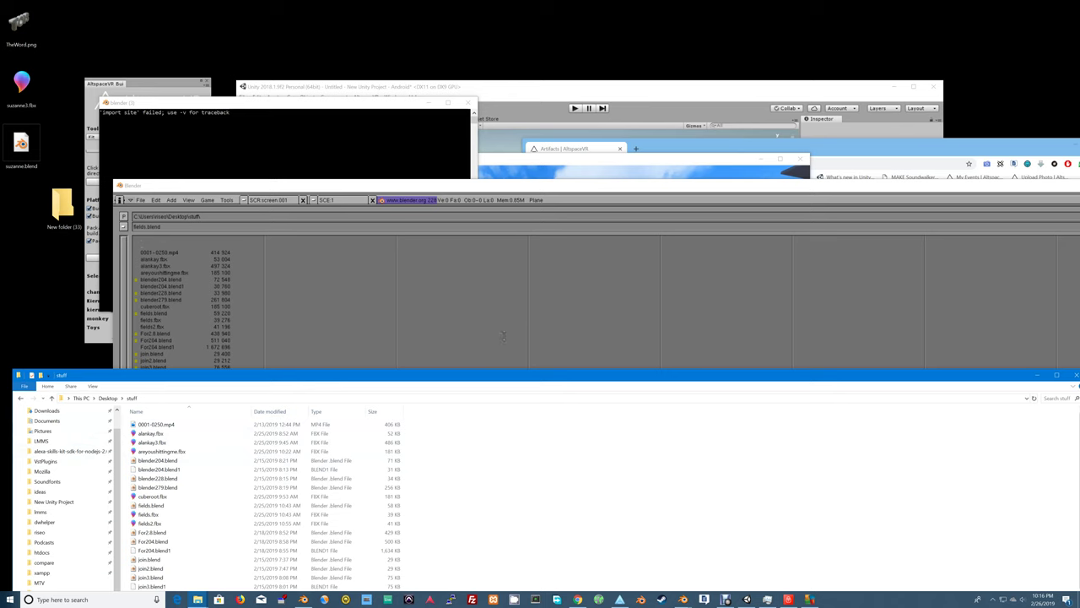
# Bring File Explorer forward, make it taller, and scroll the stuff folder's file list.
pyautogui.click(701, 165)
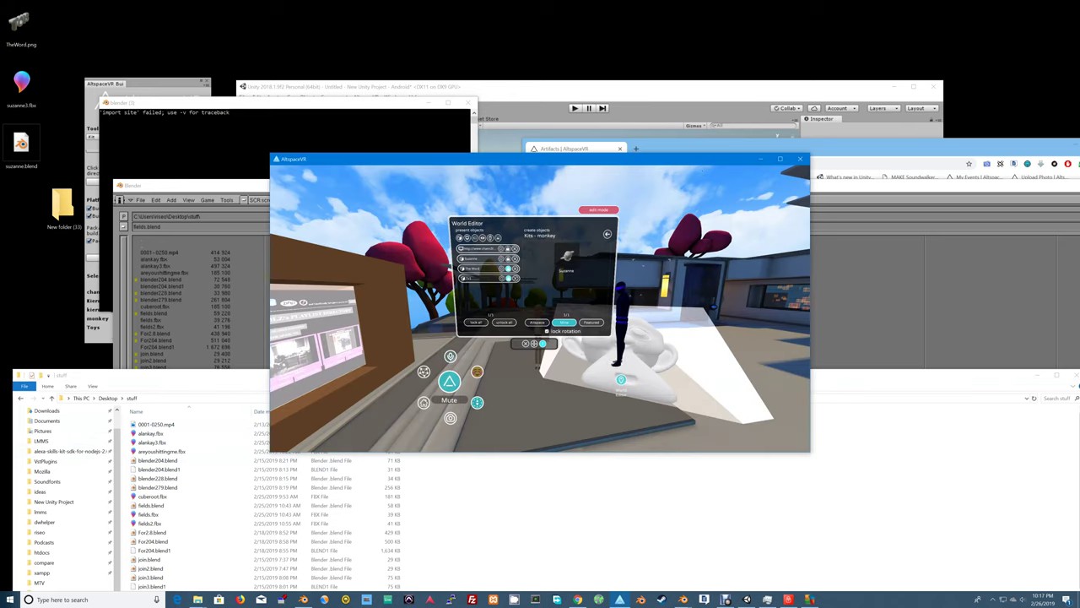
pyautogui.moveTo(836, 371); pyautogui.dragTo(828, 260)
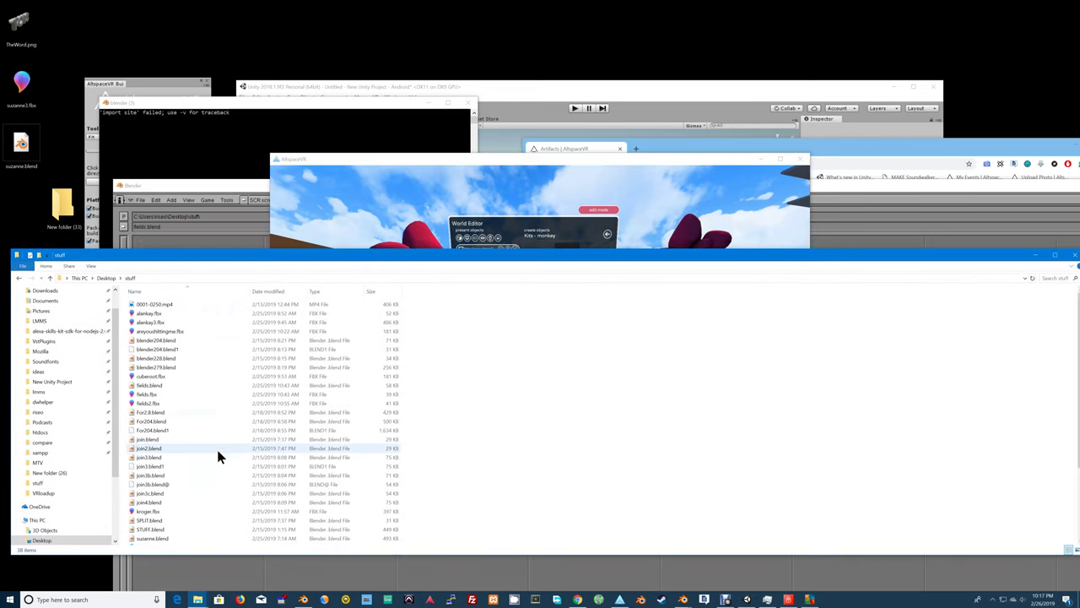
pyautogui.scroll(-3, 217, 439)
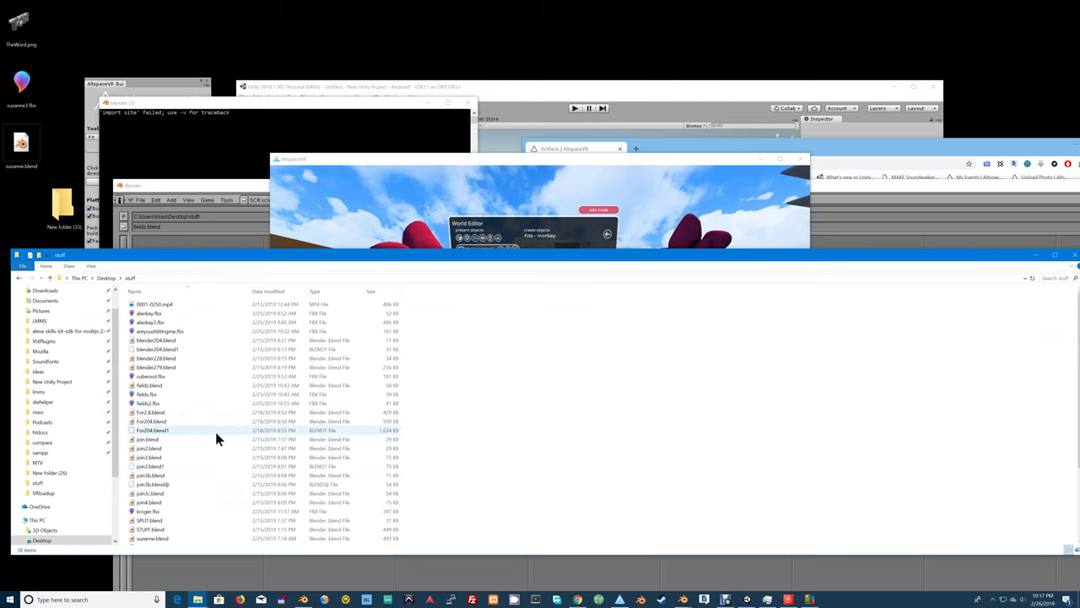
pyautogui.scroll(-1, 215, 436)
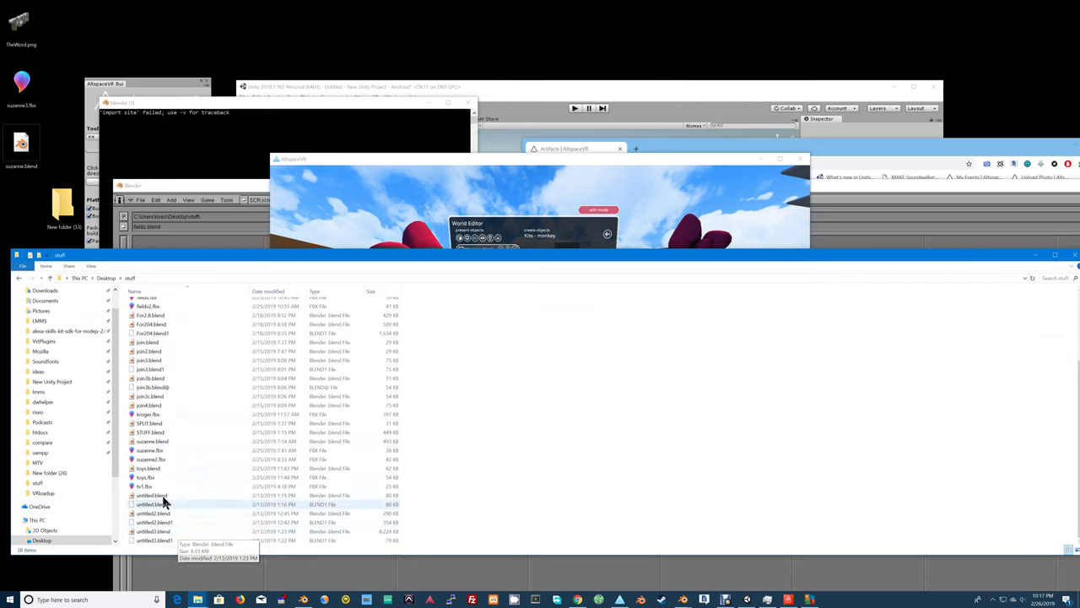
pyautogui.scroll(4, 165, 489)
pyautogui.scroll(-4, 160, 478)
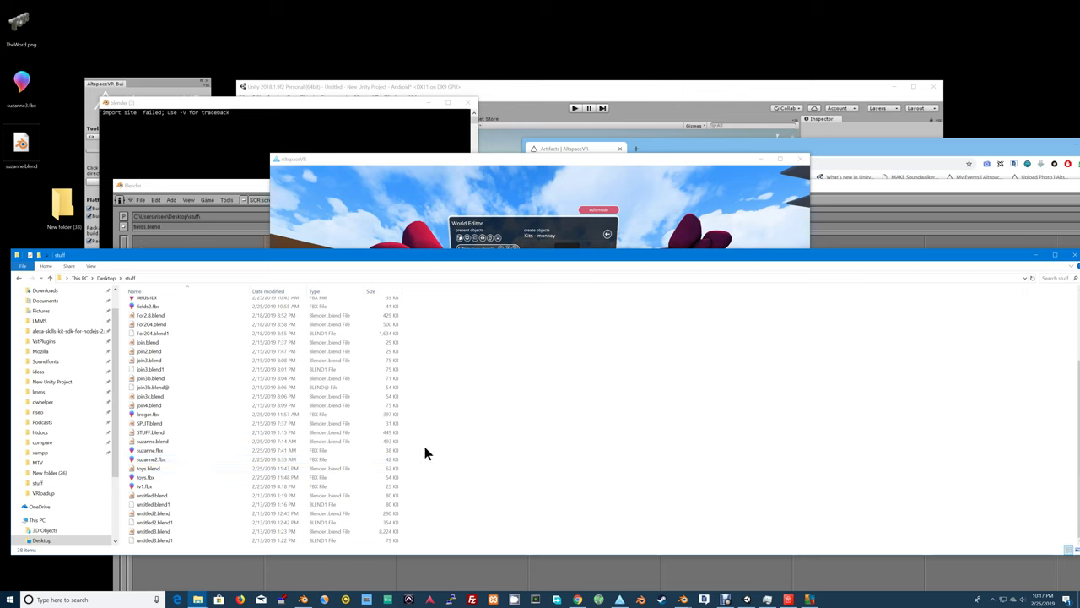
# Paste suzanne.blend into stuff, replacing the existing suzanne.blend.
pyautogui.rightClick(542, 413)
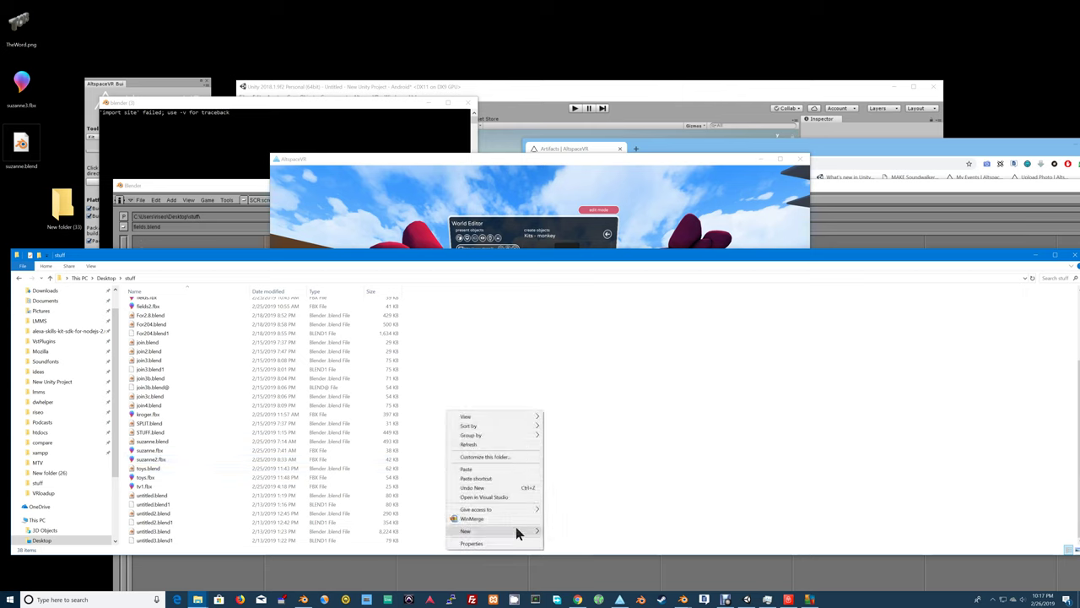
pyautogui.moveTo(516, 530)
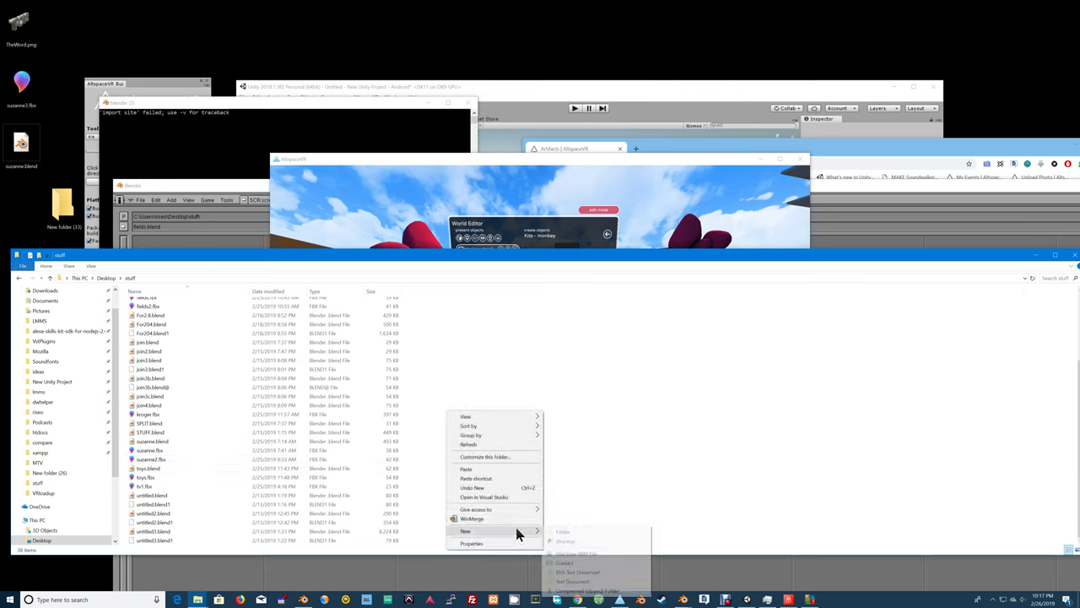
pyautogui.click(518, 470)
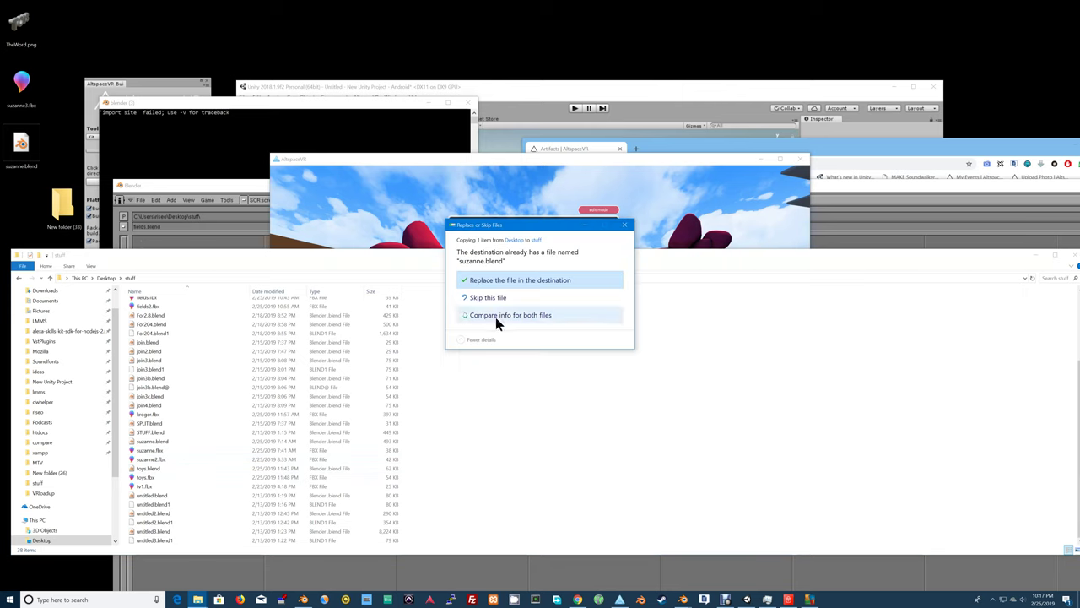
pyautogui.click(517, 279)
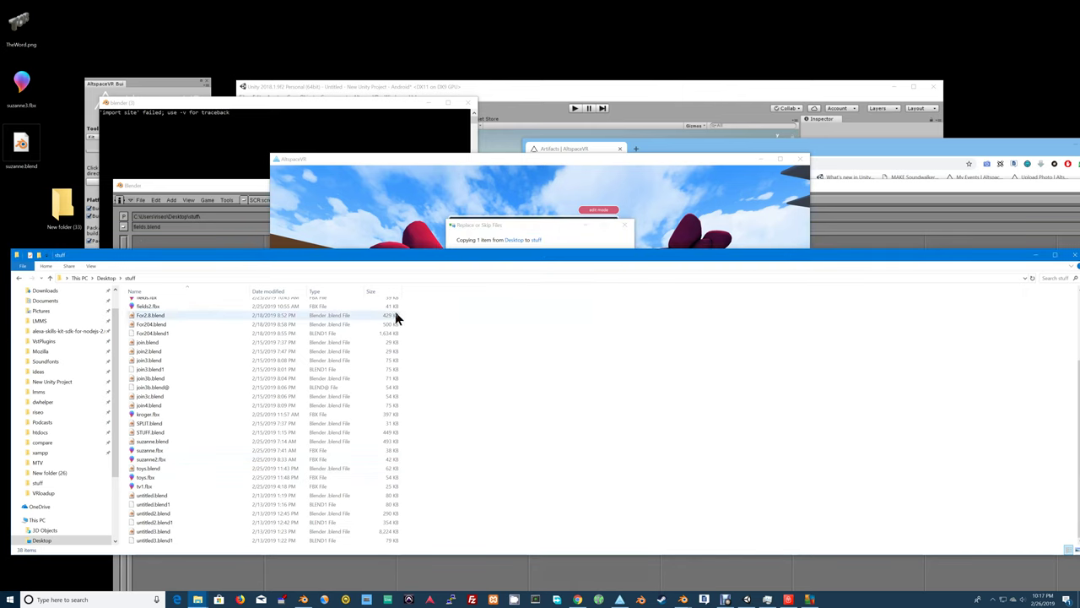
pyautogui.scroll(3, 327, 350)
pyautogui.scroll(-3, 287, 410)
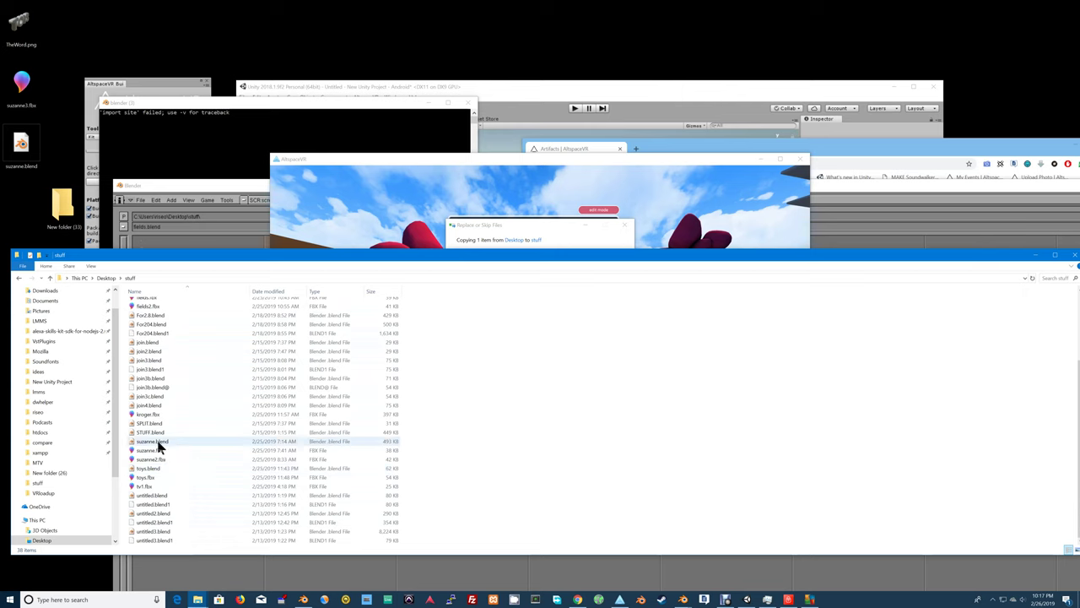
# Select the pasted suzanne.blend and dismiss the Blender console and Replace or Skip Files prompt.
pyautogui.click(159, 442)
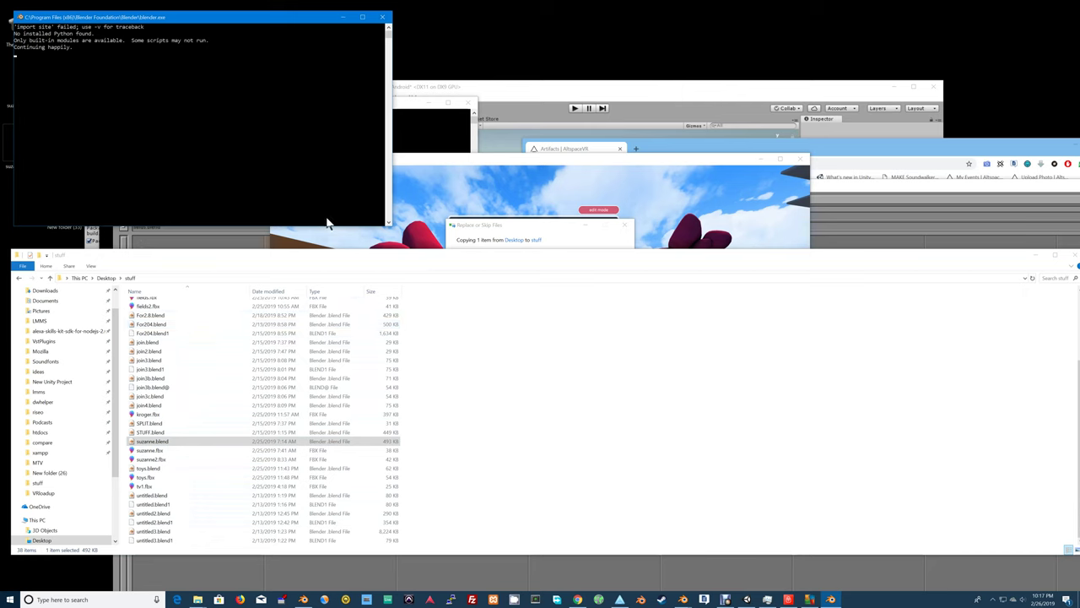
pyautogui.click(383, 19)
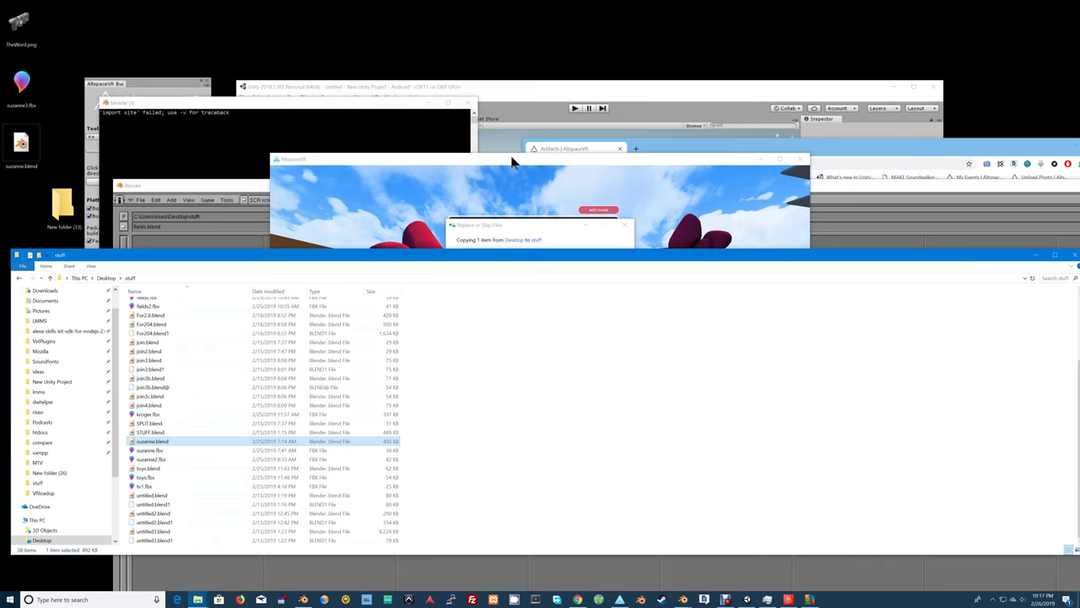
pyautogui.click(578, 161)
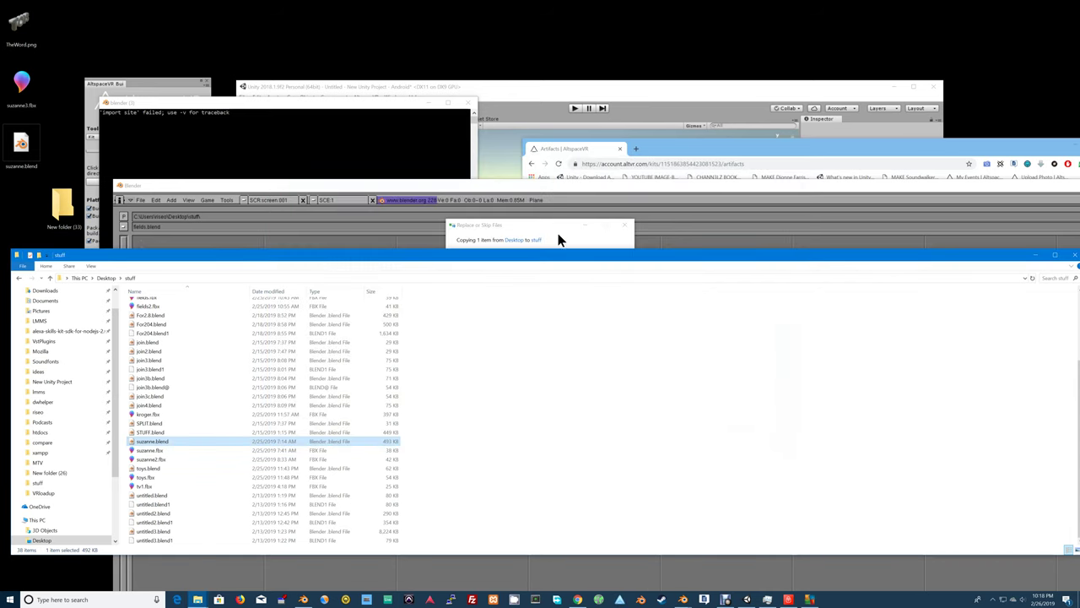
pyautogui.click(625, 227)
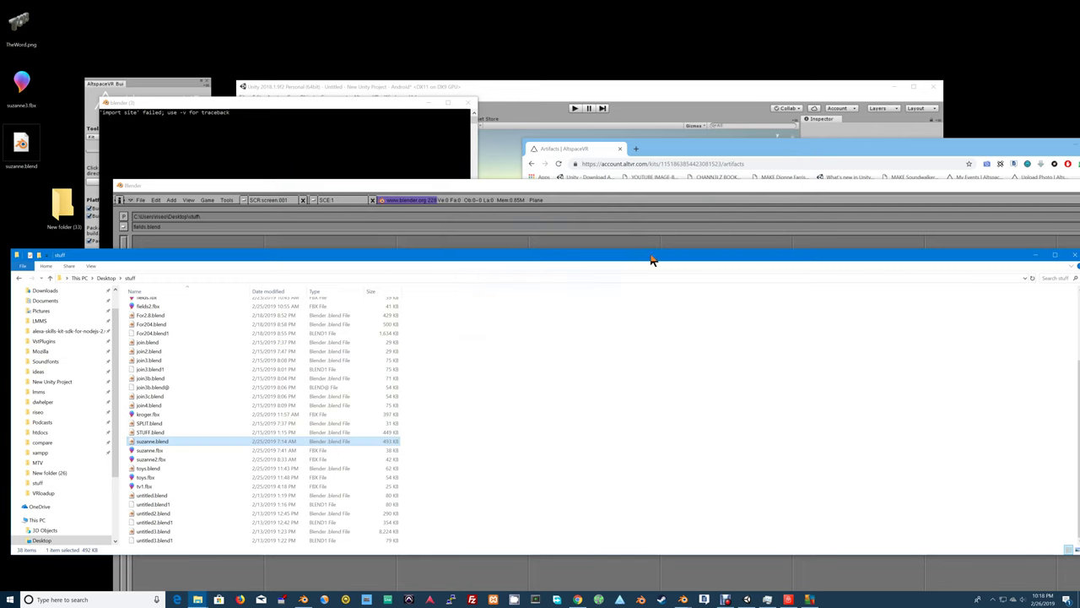
# Minimize Explorer and the old Blender, move Chrome lower, and bring up the Suzanne scene.
pyautogui.click(1036, 254)
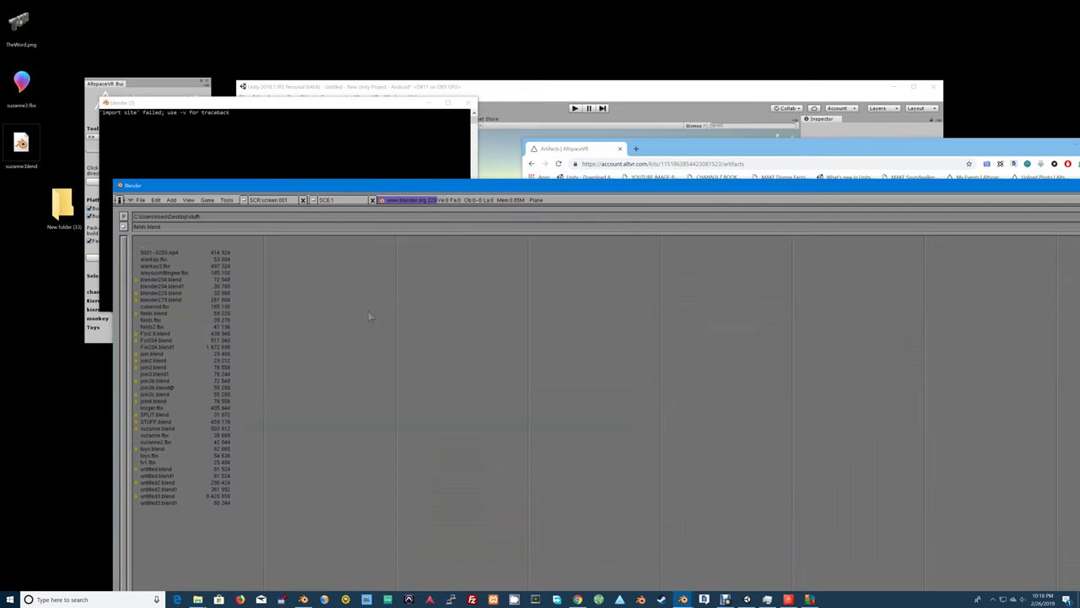
pyautogui.moveTo(390, 189); pyautogui.dragTo(295, 122)
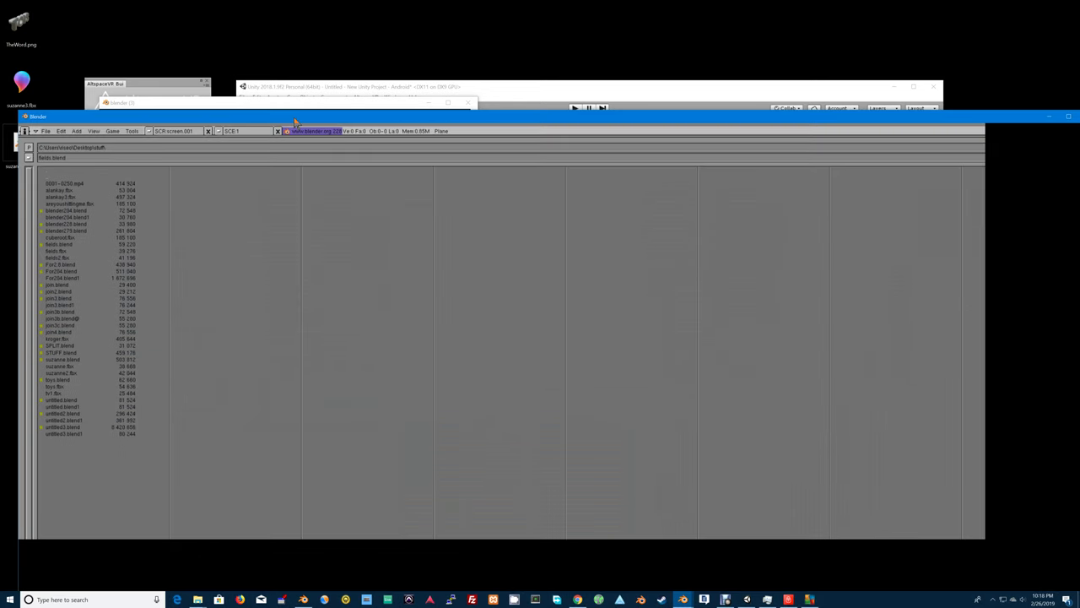
pyautogui.click(1048, 117)
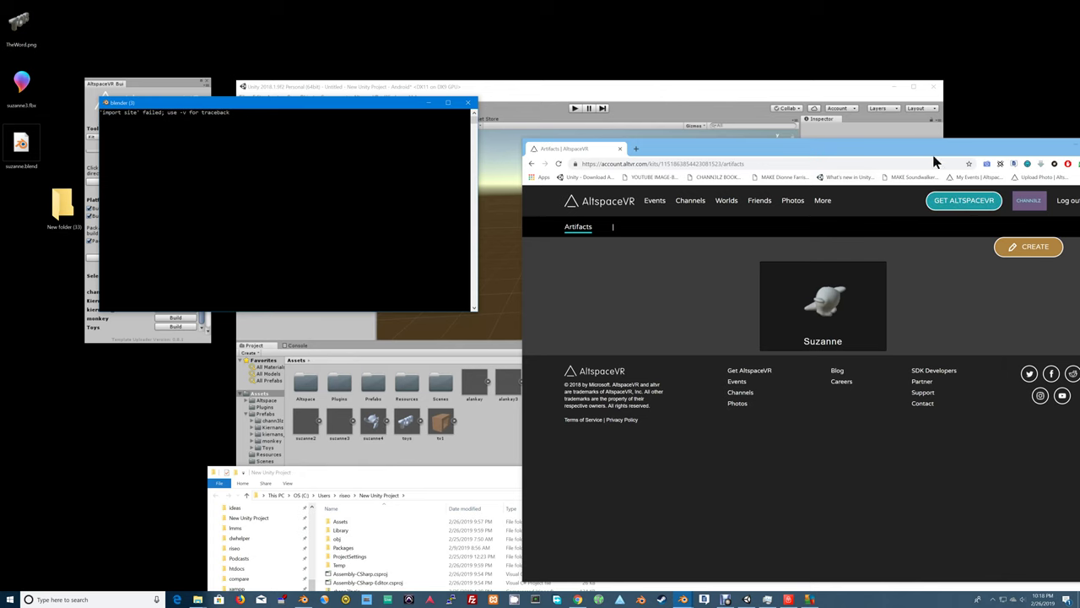
pyautogui.moveTo(980, 152); pyautogui.dragTo(982, 436)
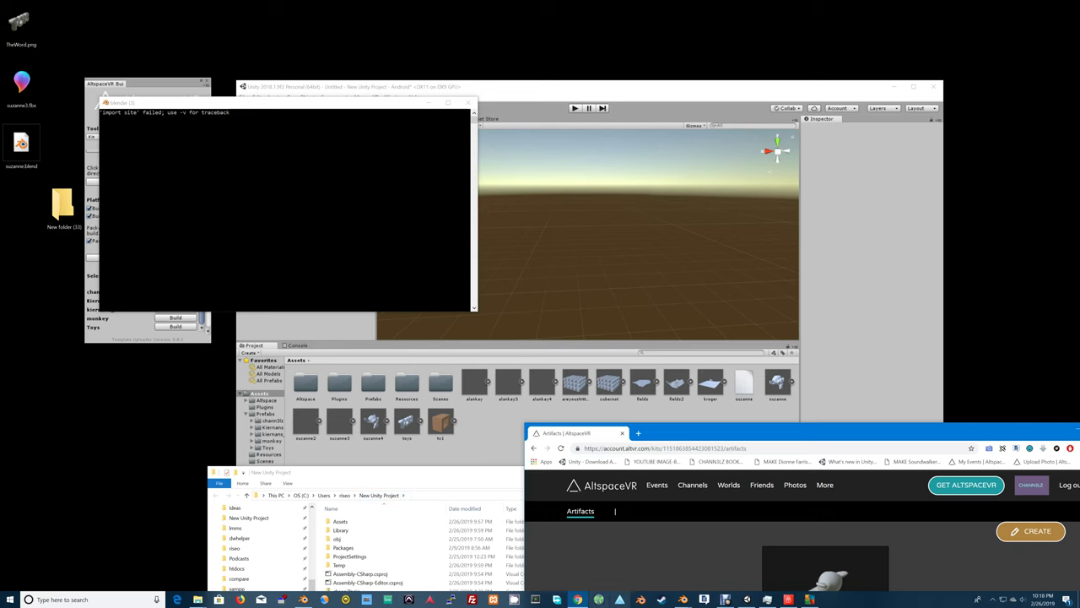
pyautogui.click(303, 599)
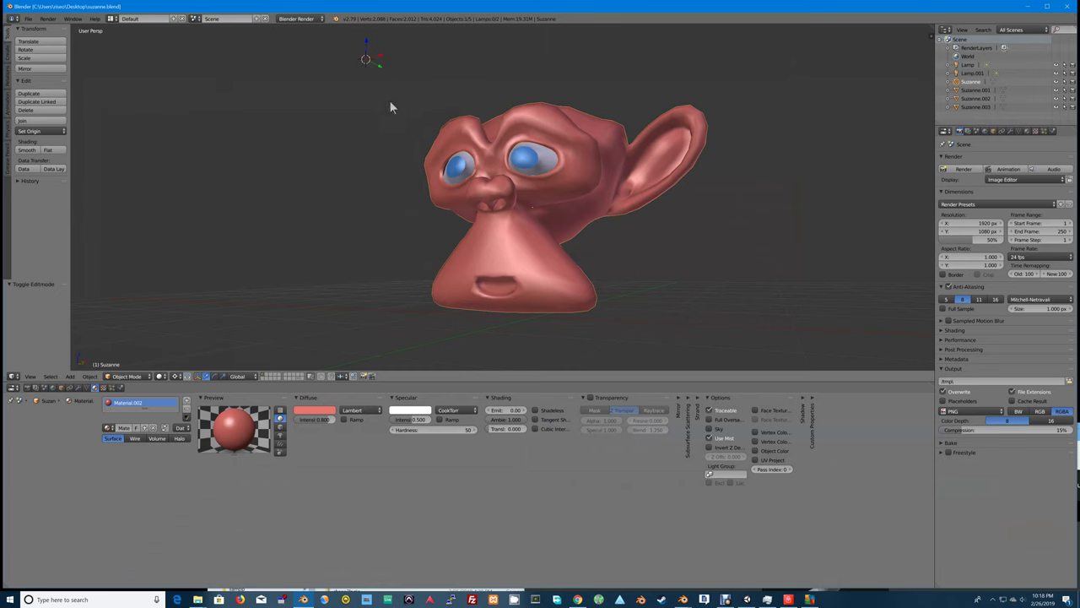
# In wireframe, box-select Suzanne's head and eye pieces and join them with Ctrl+J.
pyautogui.press('z')
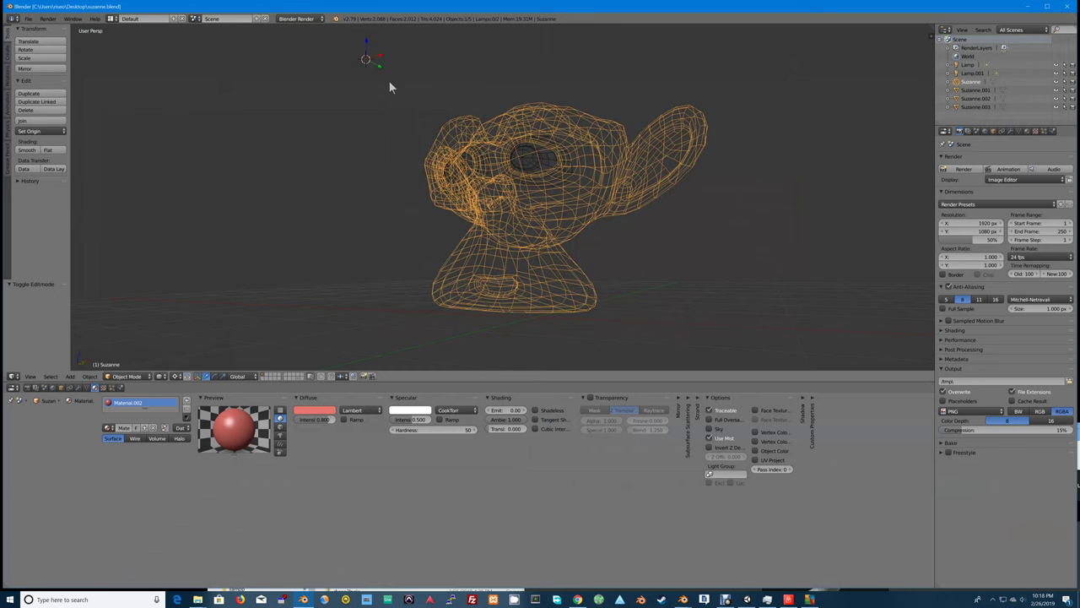
pyautogui.press('b')
pyautogui.moveTo(381, 74); pyautogui.dragTo(739, 292)
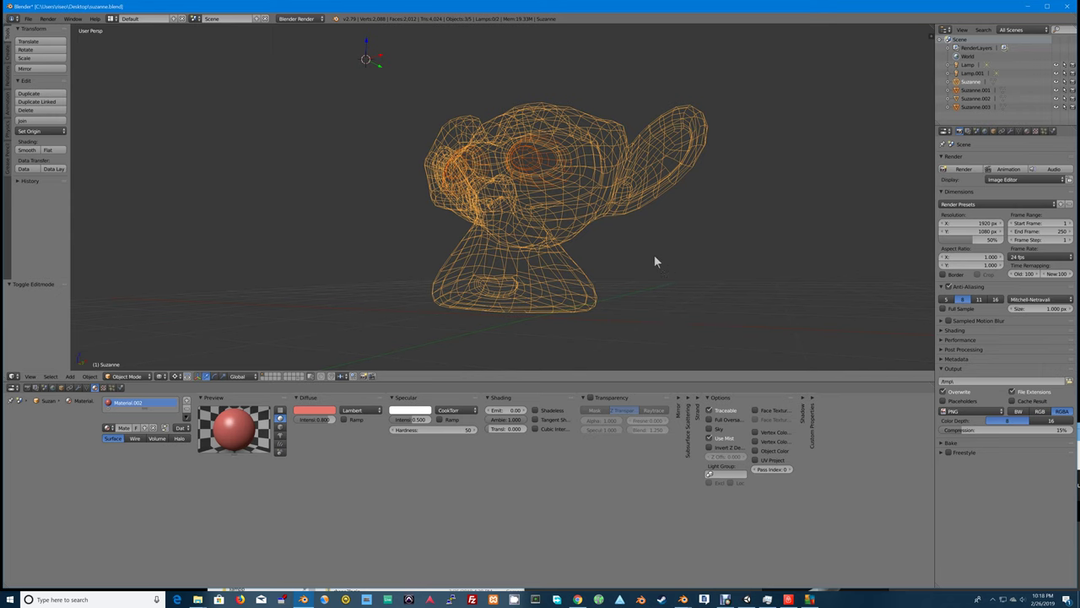
pyautogui.hotkey('ctrl', 'j')
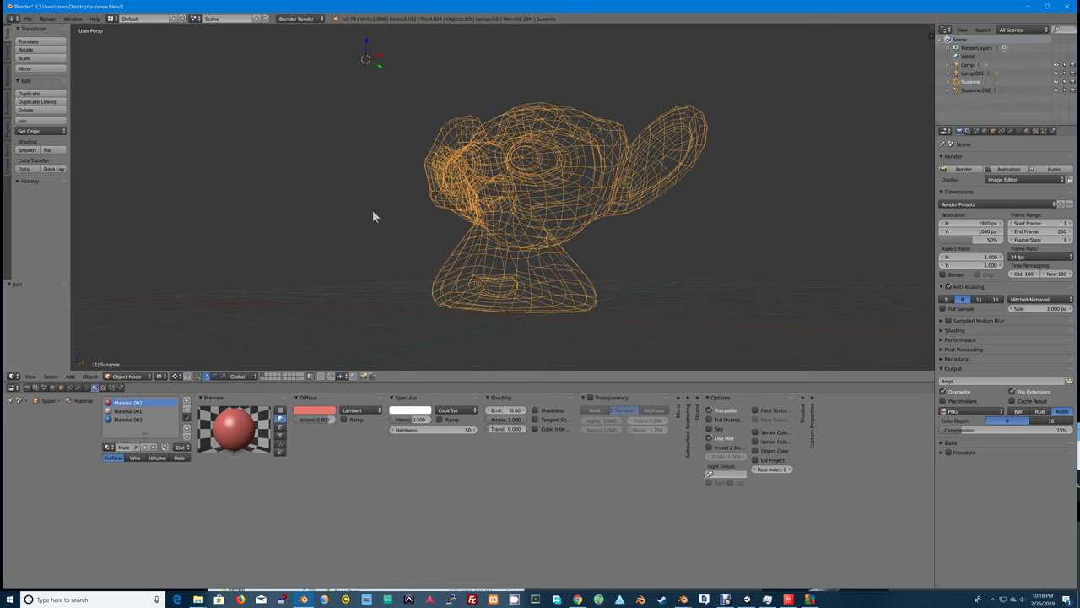
pyautogui.press('z')
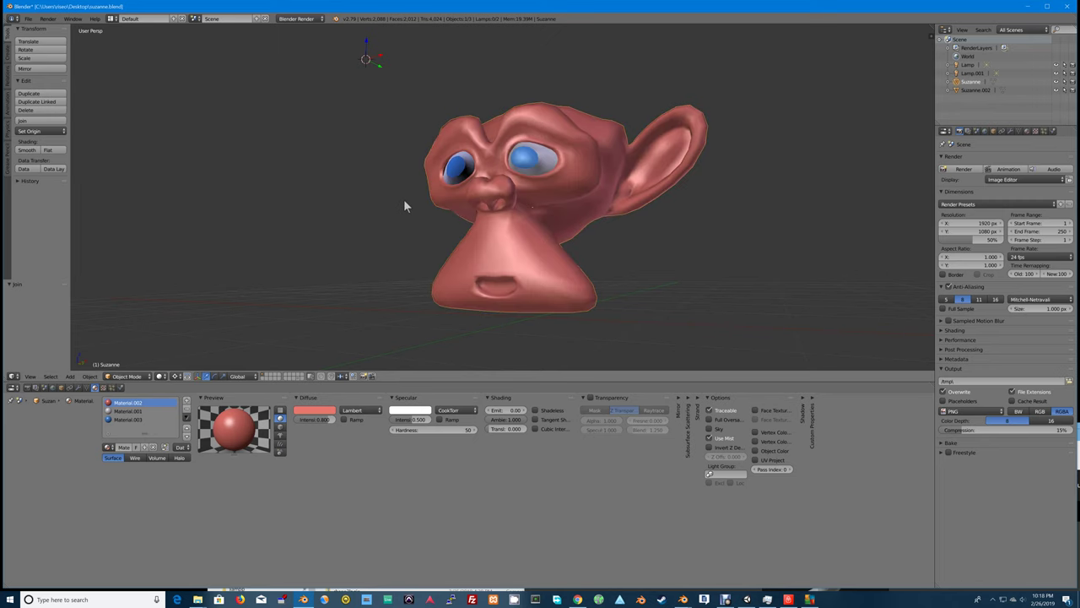
# Orbit to face Suzanne from the front, select all, and begin an operator search.
pyautogui.press('r')
pyautogui.press('Escape')
pyautogui.moveTo(482, 240); pyautogui.dragTo(510, 218, button='middle')
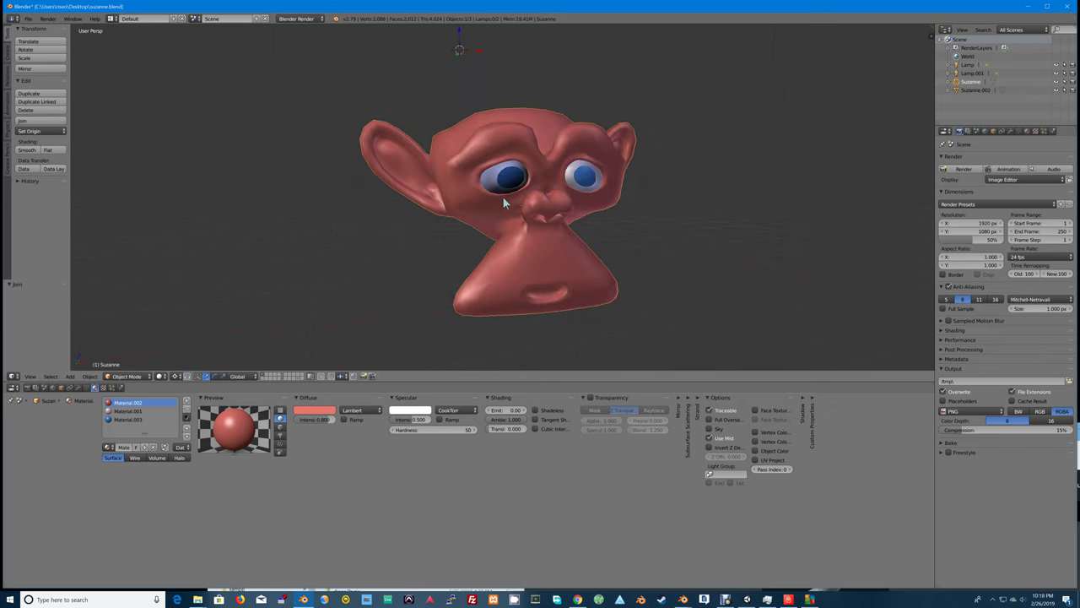
pyautogui.press('a')
pyautogui.press('a')
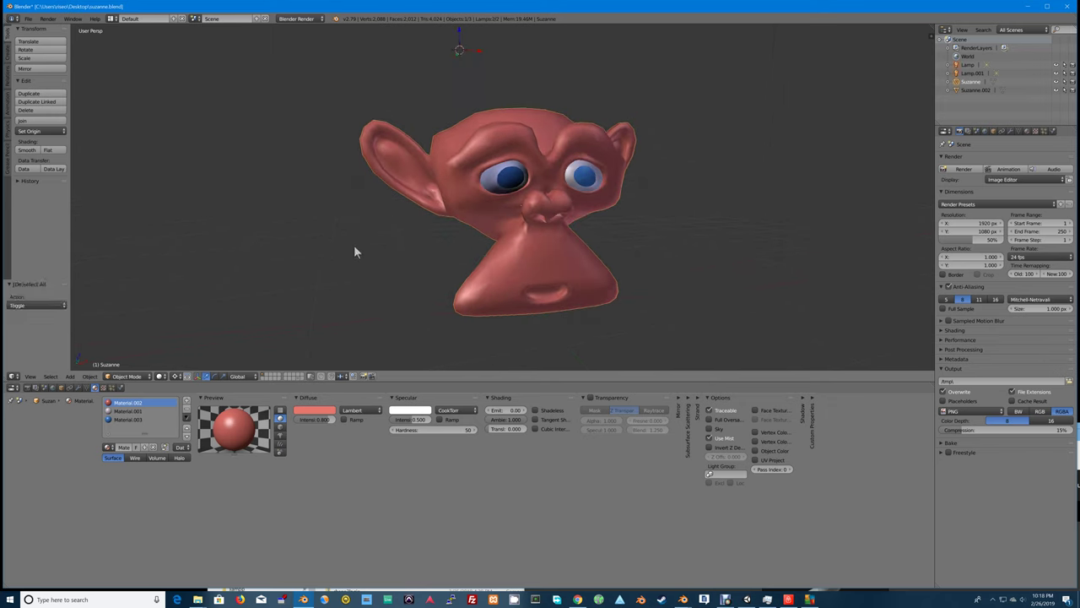
pyautogui.press('space')
pyautogui.write('nor')
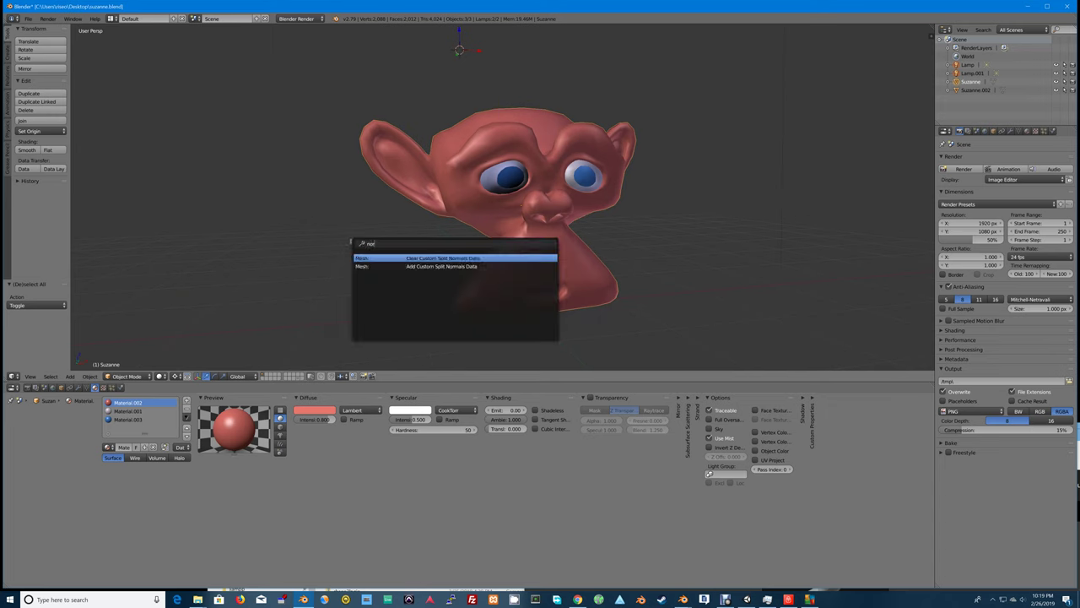
pyautogui.press('BackSpace')
pyautogui.press('BackSpace')
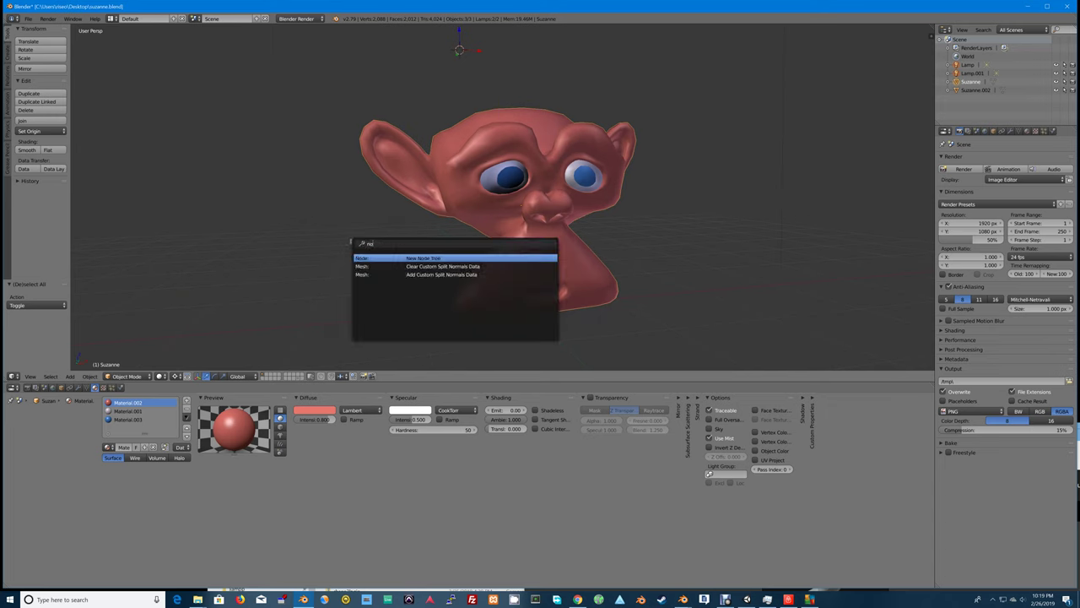
pyautogui.press('BackSpace')
pyautogui.press('BackSpace')
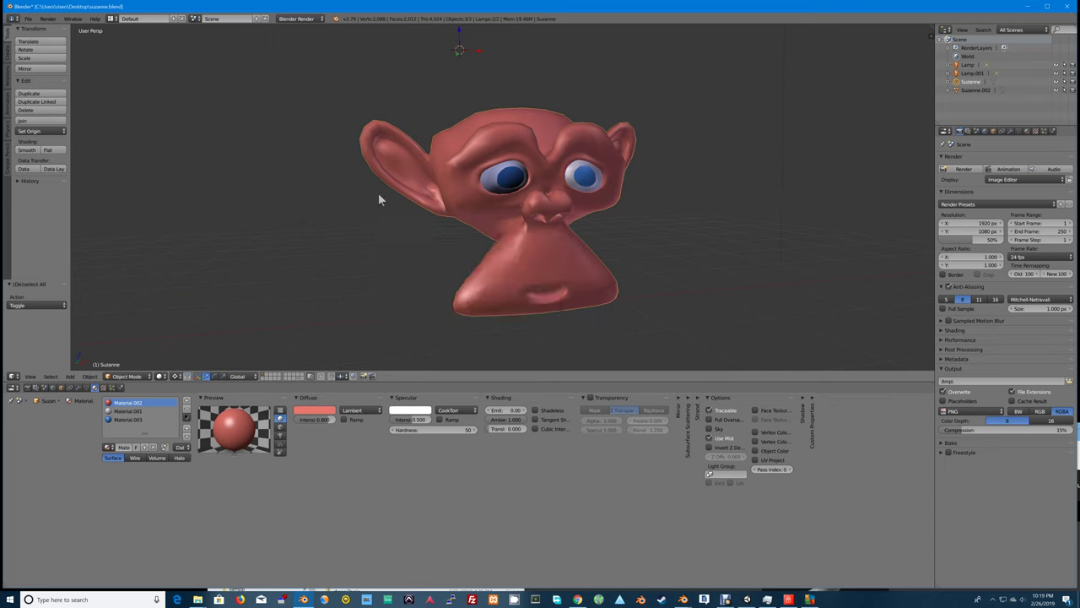
# Run Make Normals Consistent on the whole Suzanne mesh in Edit Mode, then return to Object Mode.
pyautogui.press('Tab')
pyautogui.press('a')
pyautogui.press('a')
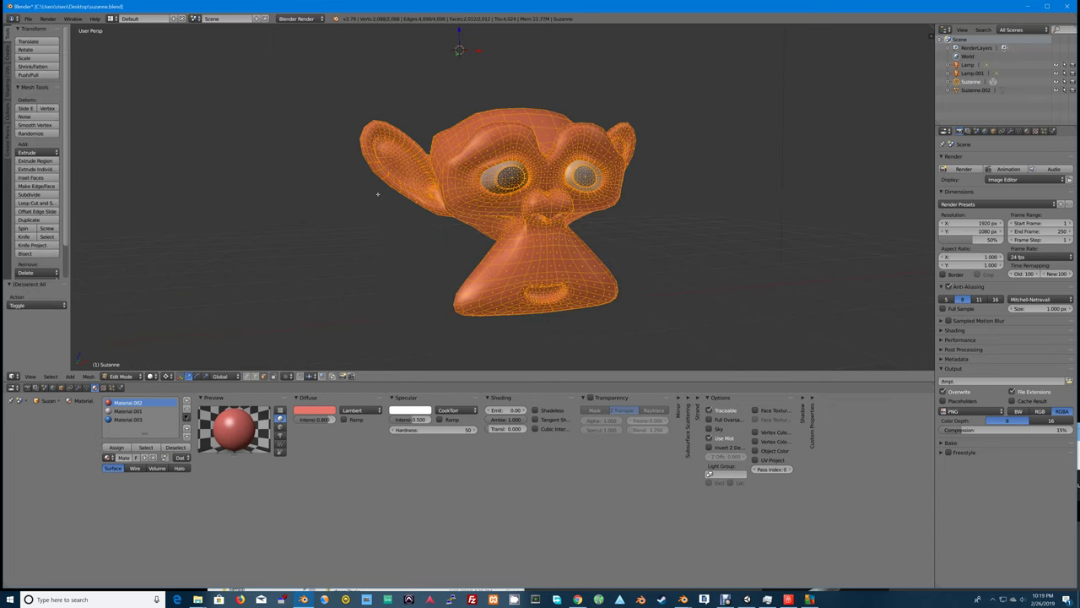
pyautogui.press('space')
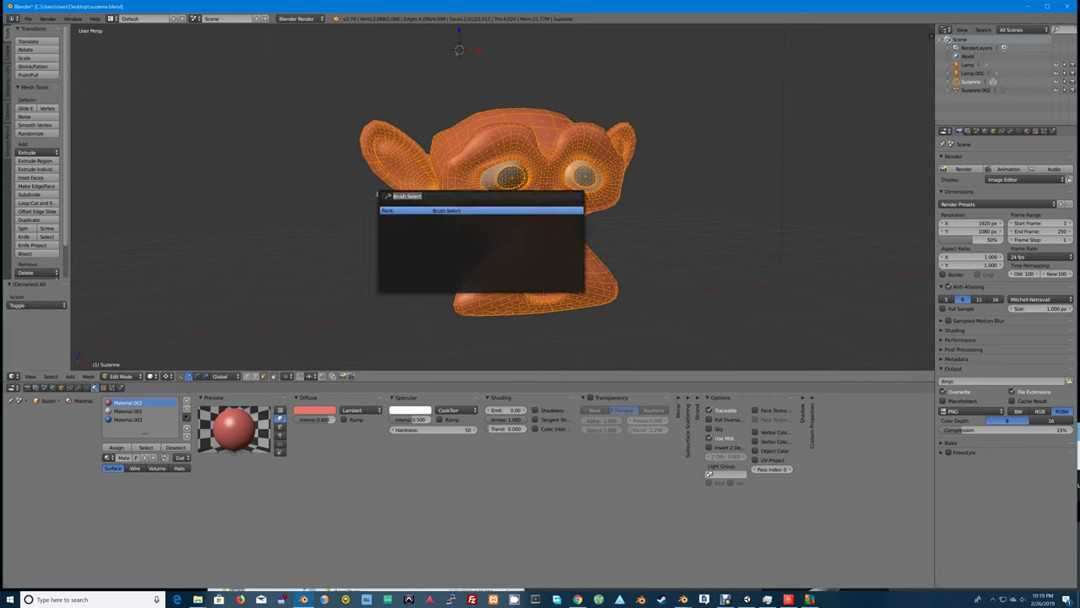
pyautogui.write('norm')
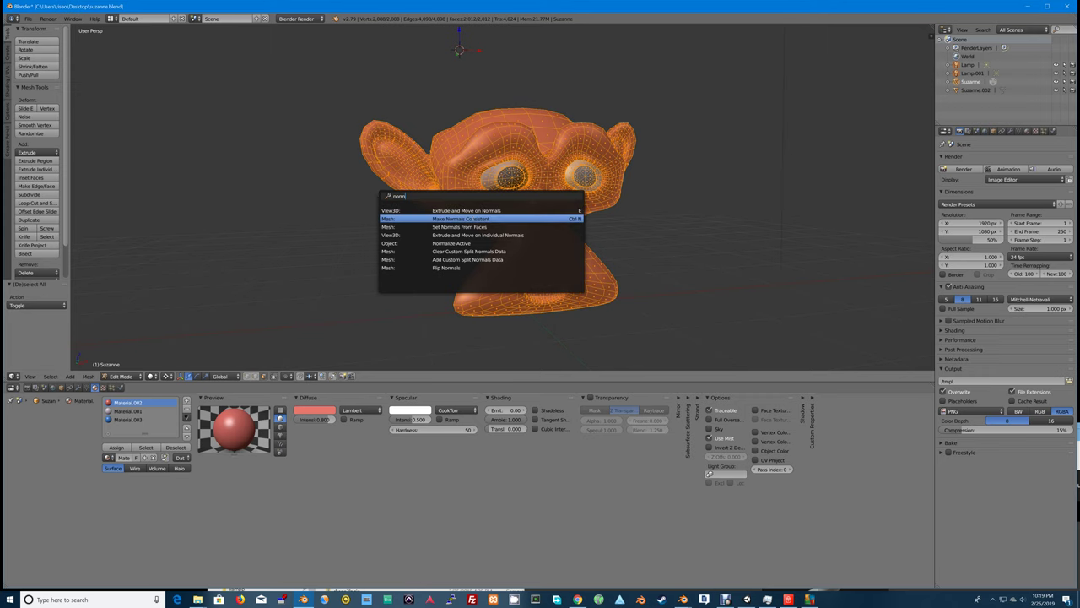
pyautogui.click(473, 218)
pyautogui.press('Tab')
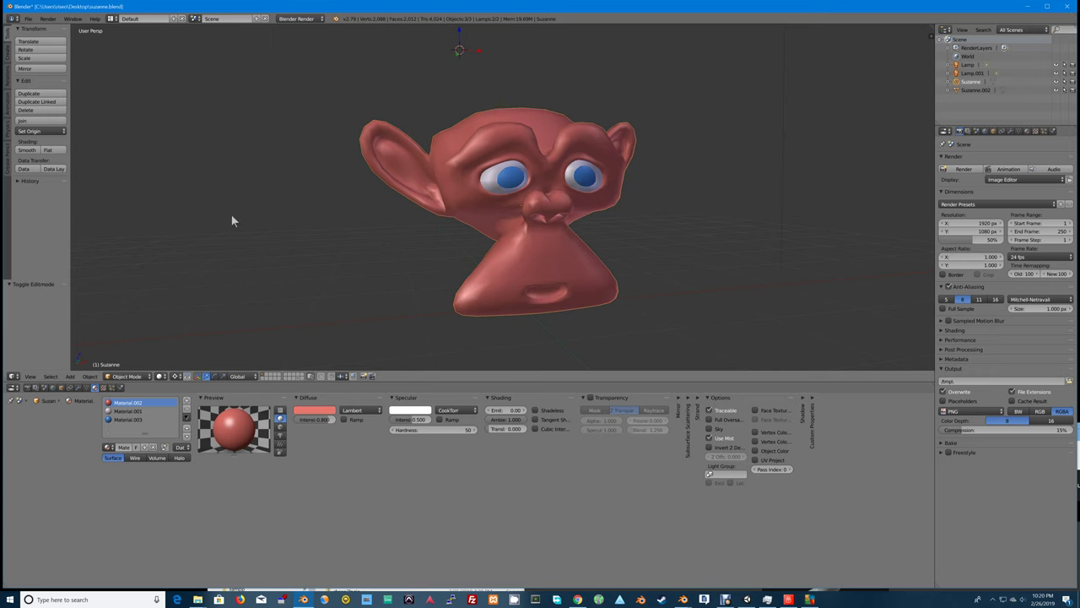
# Export the joined Suzanne through File > Export > FBX as suzanne7.fbx on the Desktop.
pyautogui.click(28, 18)
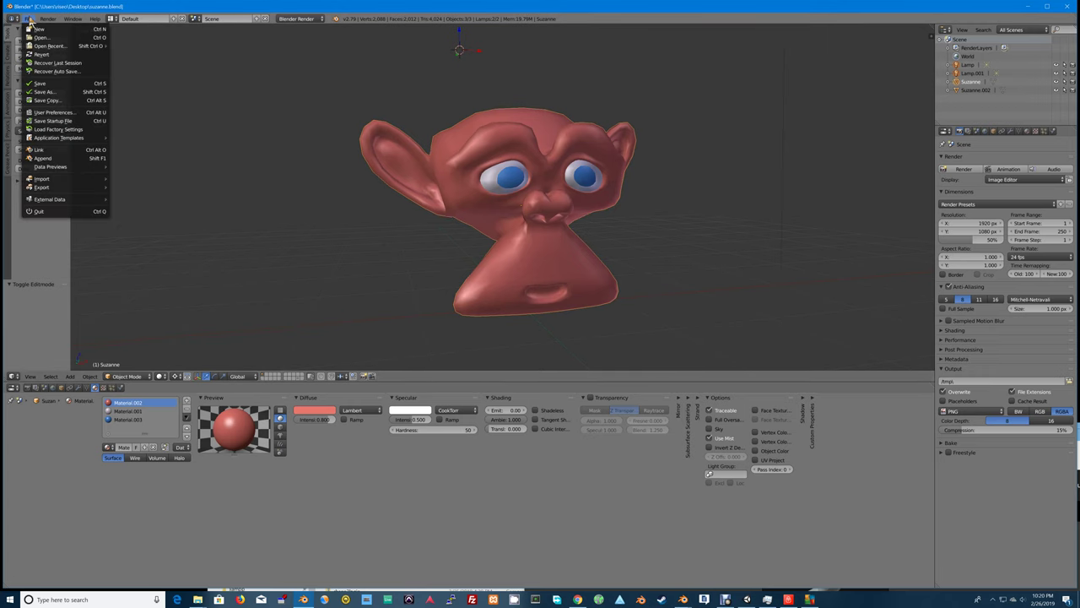
pyautogui.moveTo(50, 186)
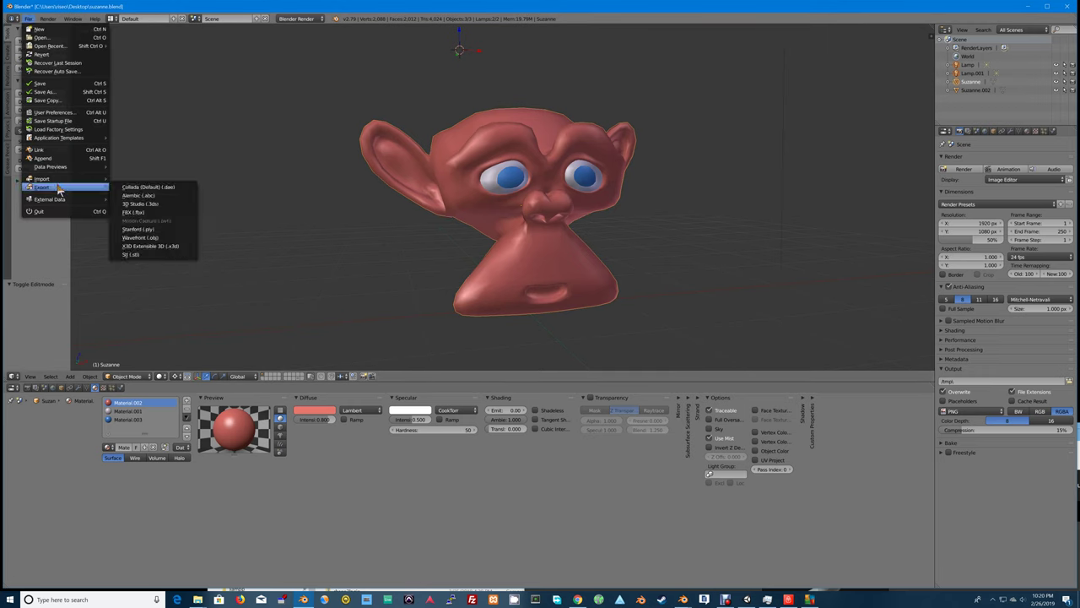
pyautogui.click(148, 213)
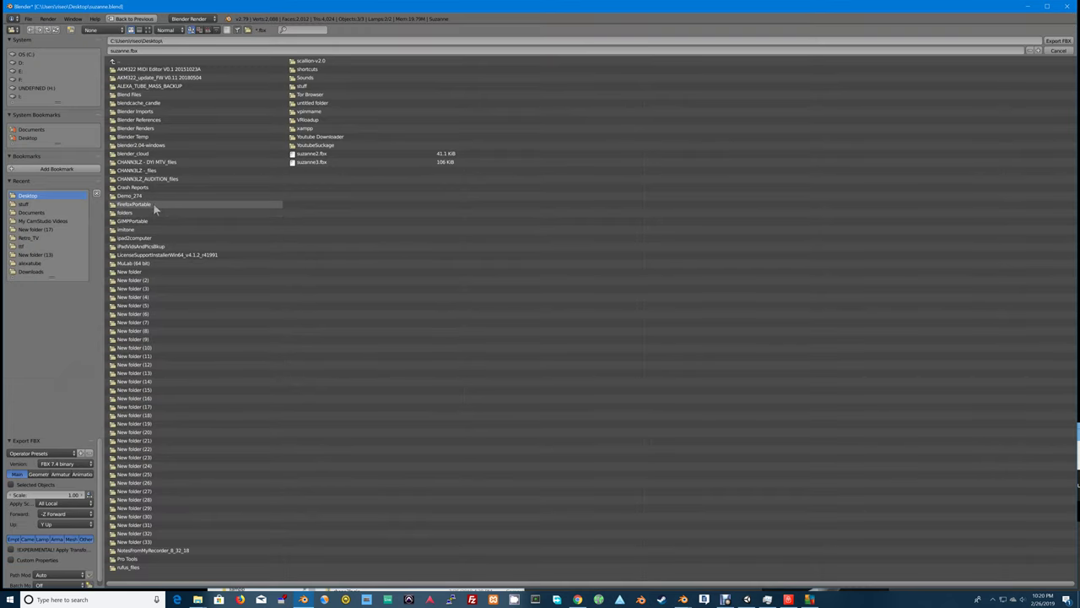
pyautogui.click(134, 51)
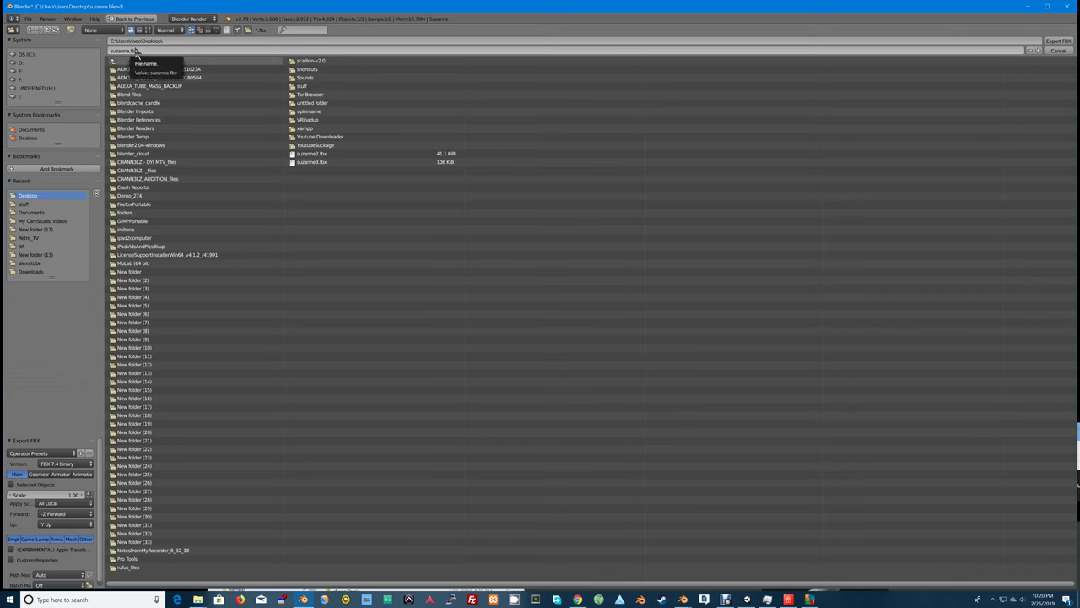
pyautogui.click(135, 51)
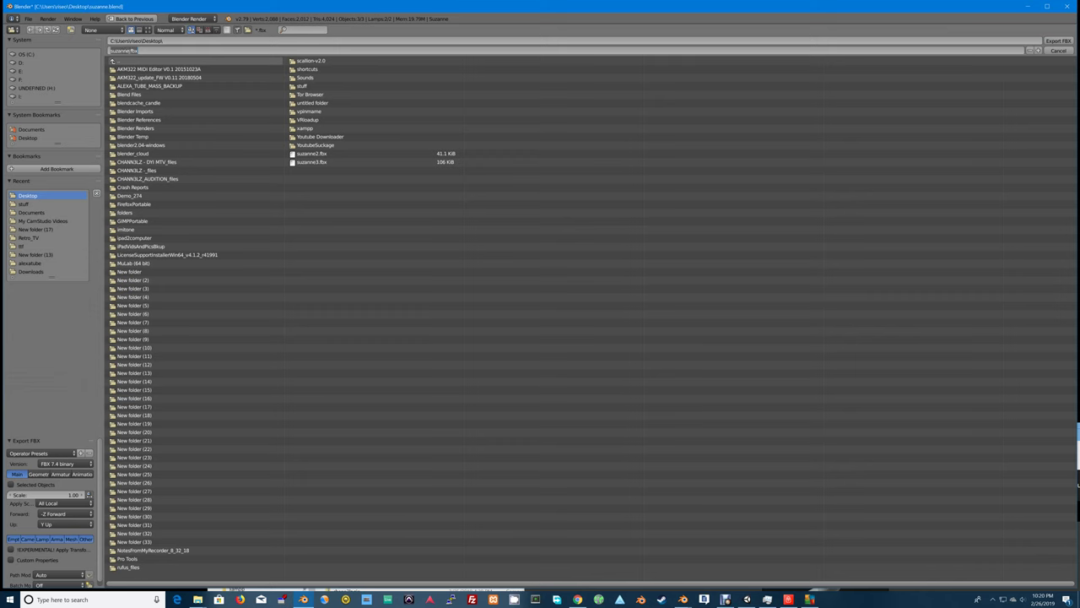
pyautogui.press('End')
pyautogui.press('Return')
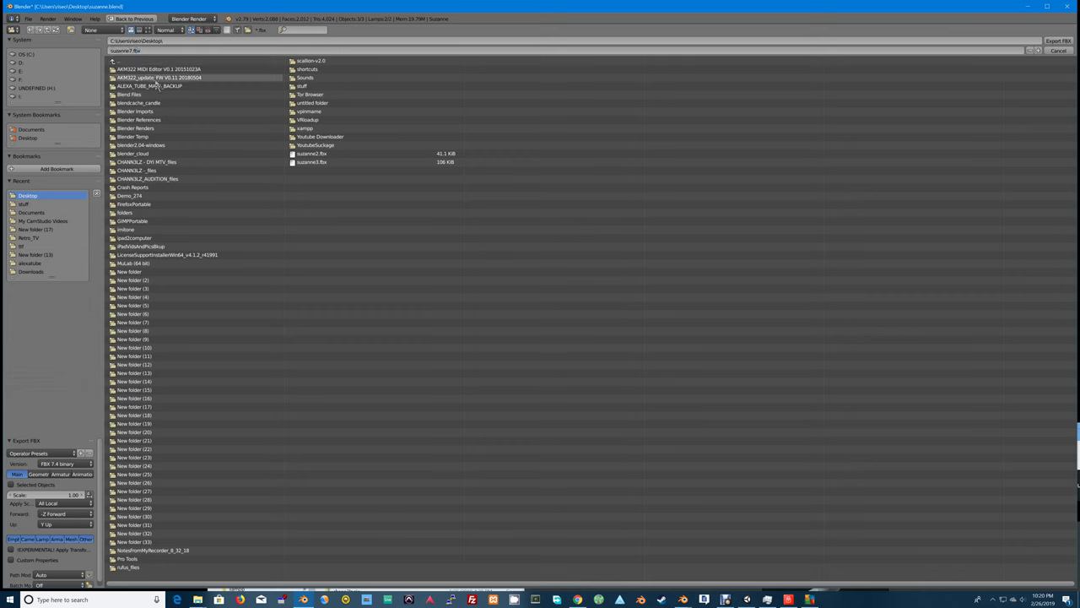
pyautogui.click(1056, 42)
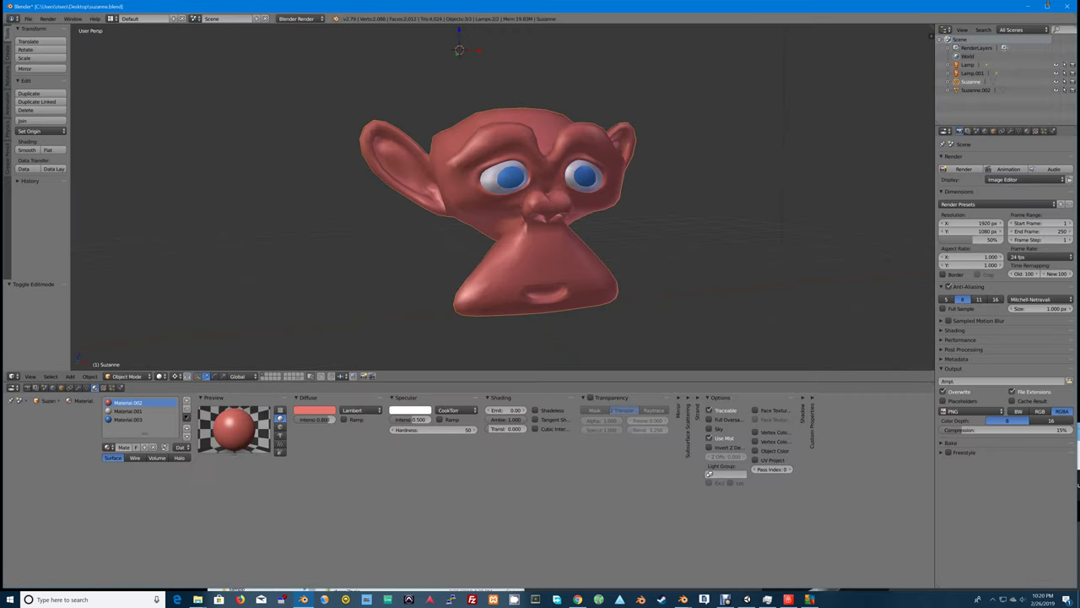
# Switch to Unity and change the monkey kit's asset name from suzanne to suzannewithcolor.
pyautogui.click(1030, 8)
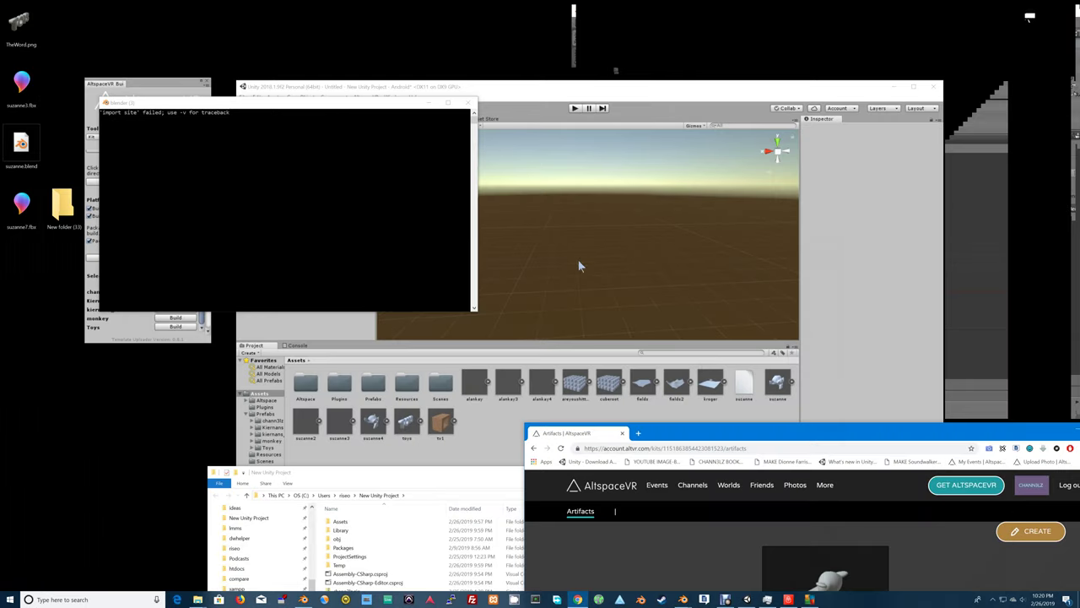
pyautogui.click(842, 260)
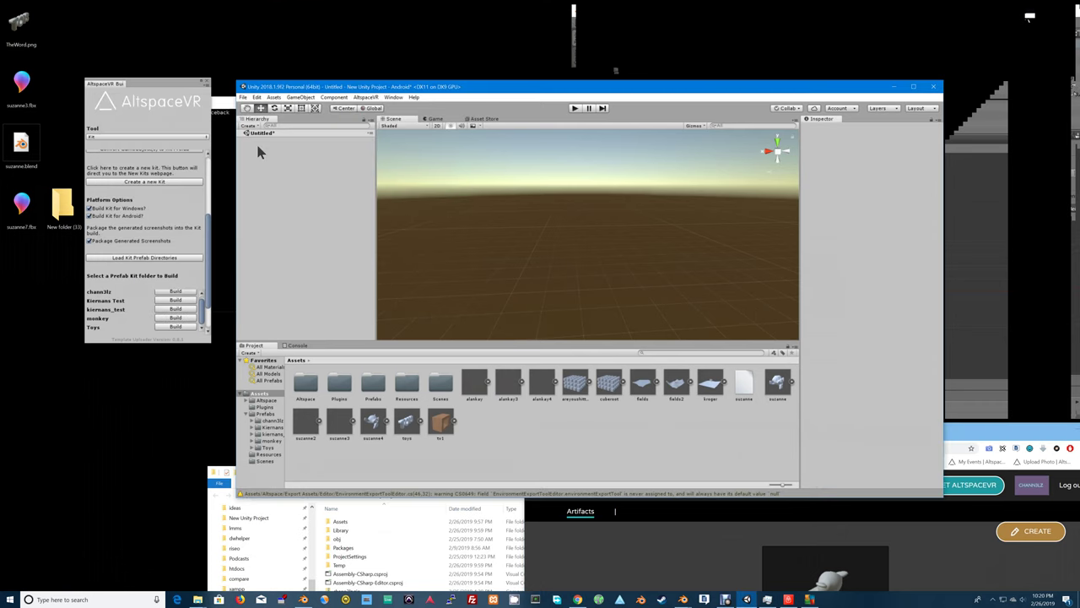
pyautogui.scroll(3, 198, 173)
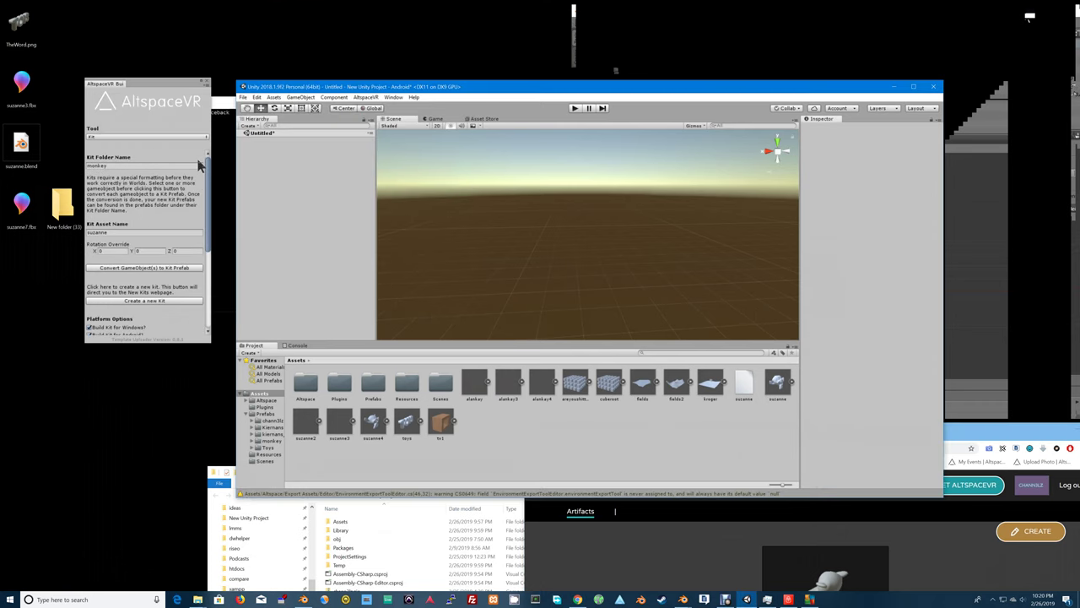
pyautogui.click(152, 164)
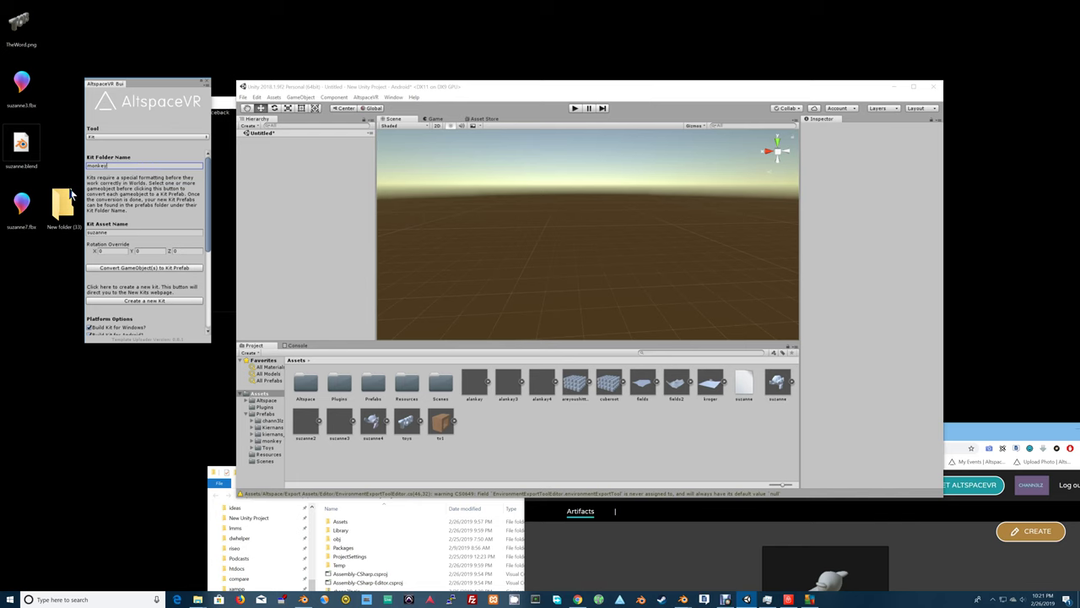
pyautogui.click(123, 231)
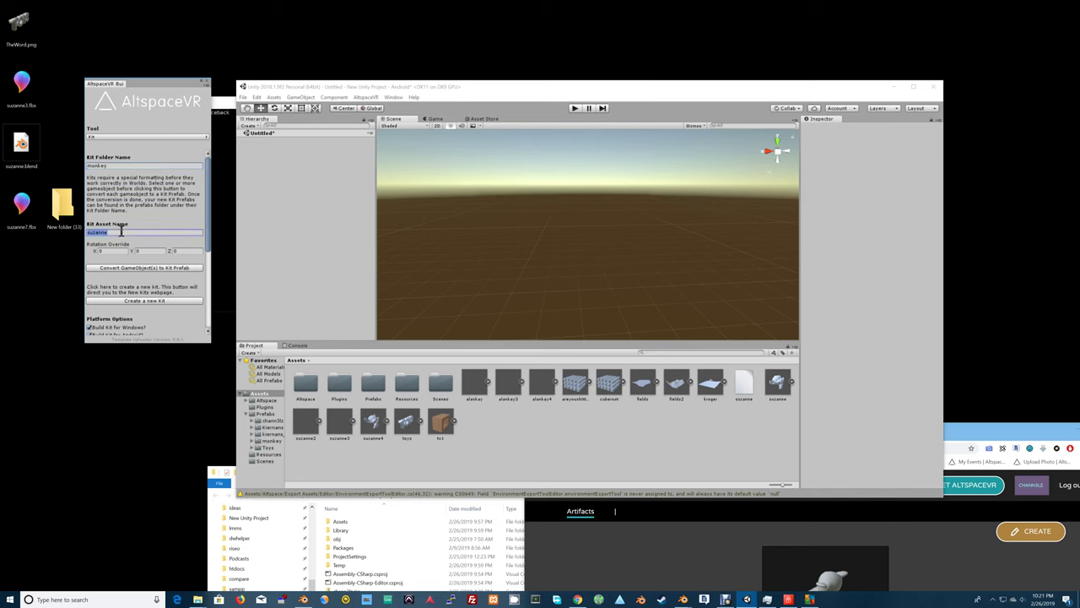
pyautogui.click(122, 231)
pyautogui.write('withcolor')
pyautogui.click(387, 268)
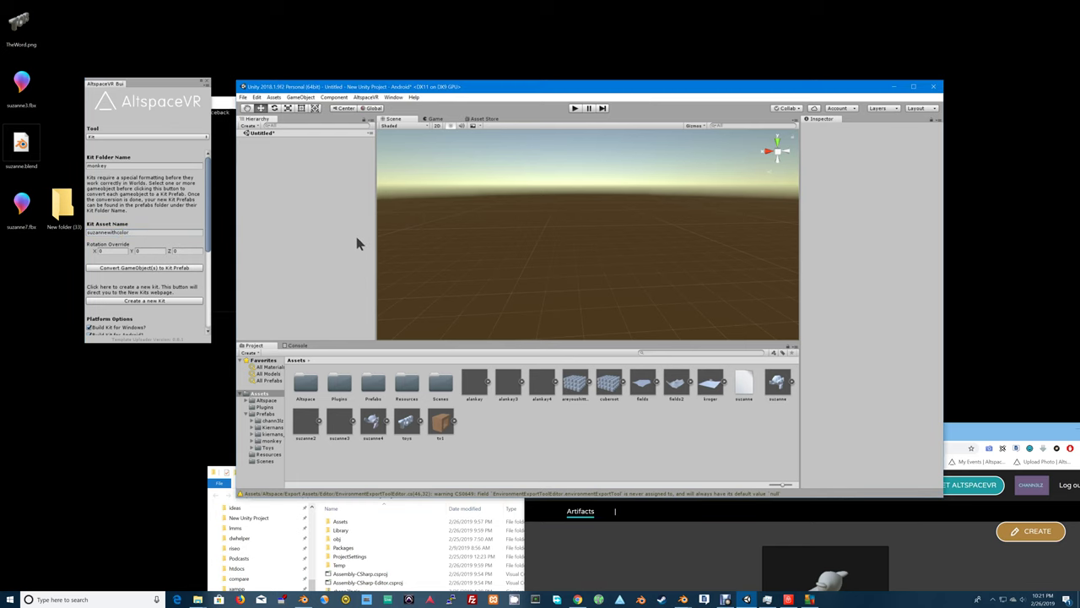
pyautogui.click(274, 97)
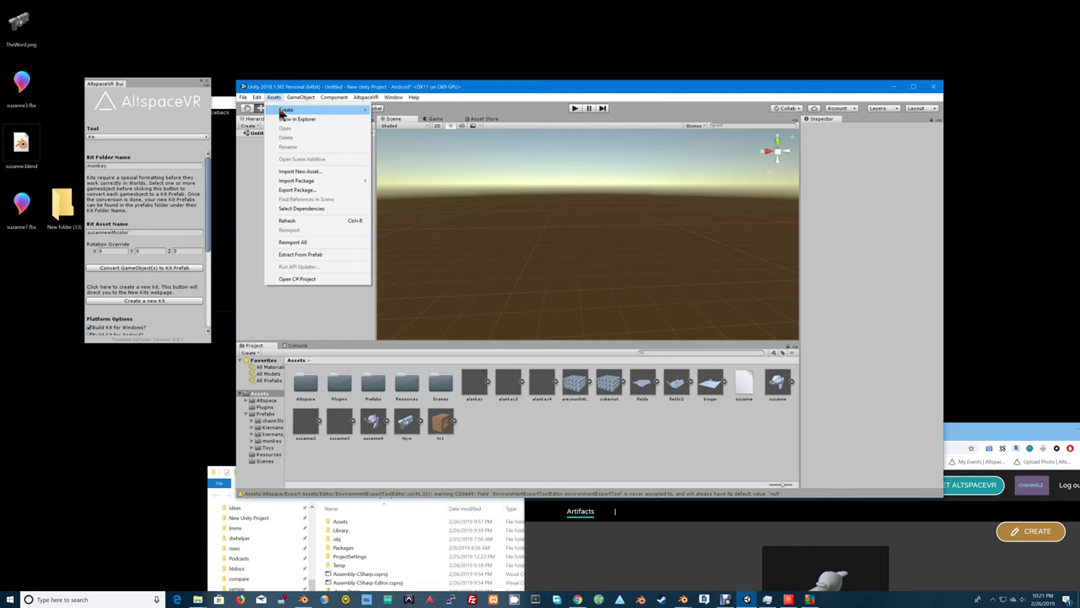
# Import suzanne7.fbx into the Unity project with Import New Asset.
pyautogui.click(308, 171)
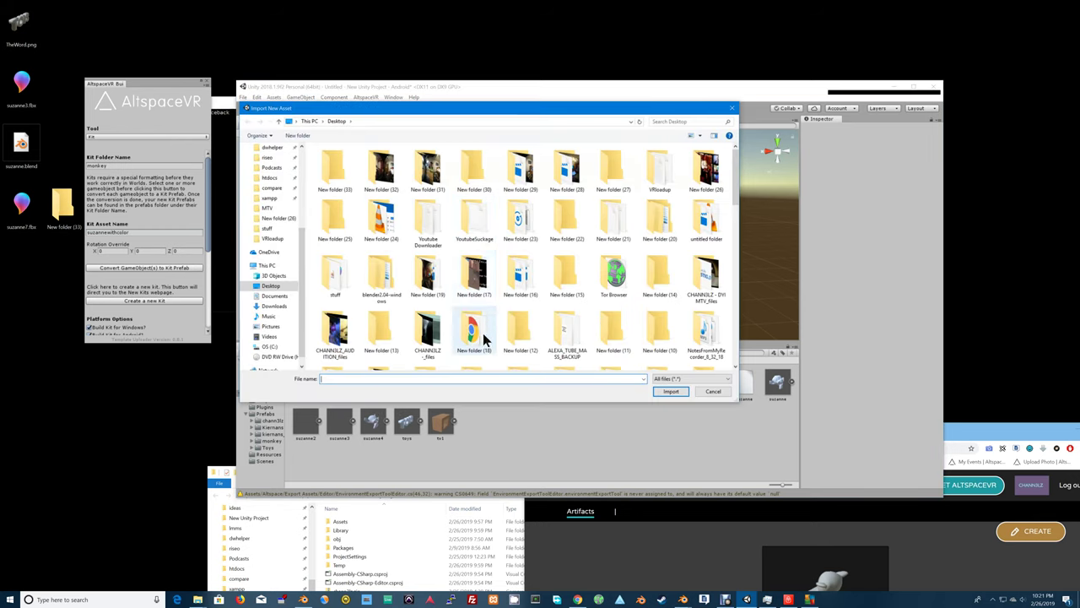
pyautogui.scroll(-10, 484, 321)
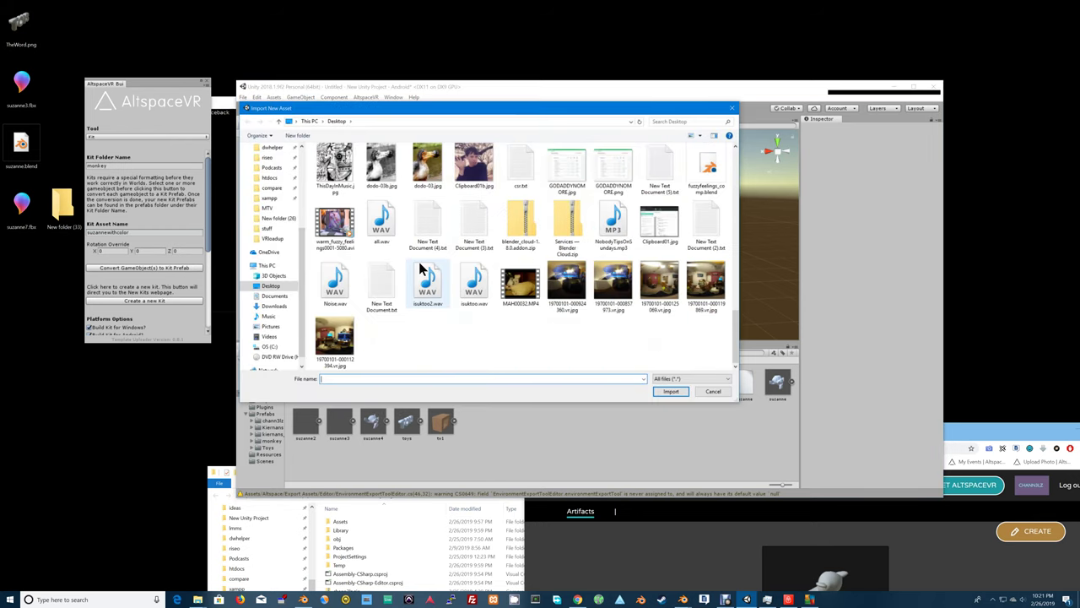
pyautogui.scroll(3, 422, 267)
pyautogui.scroll(5, 422, 267)
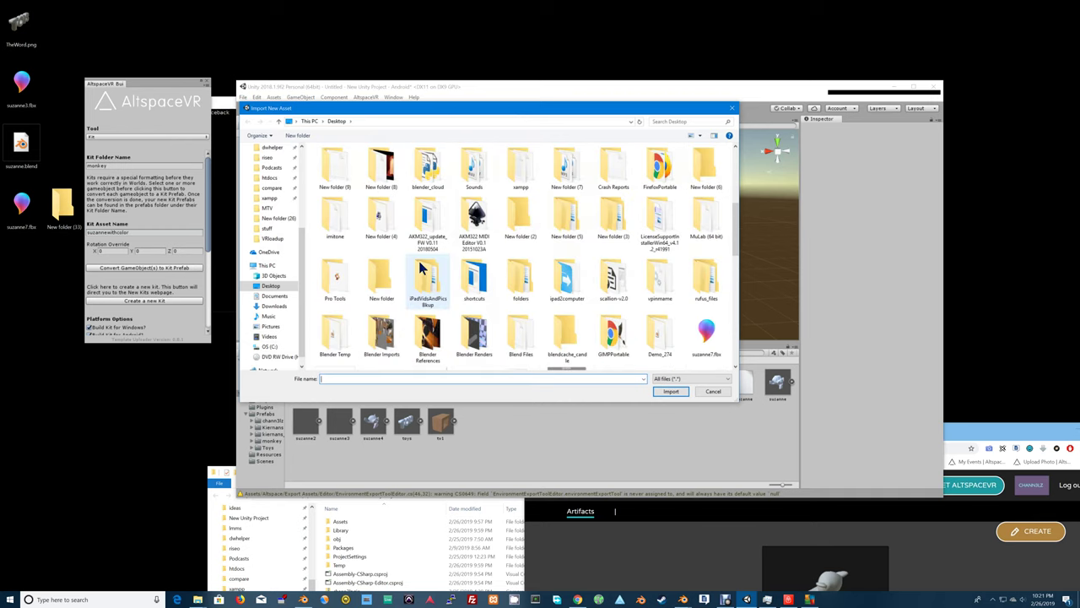
pyautogui.scroll(-3, 422, 267)
pyautogui.scroll(3, 422, 268)
pyautogui.click(697, 333)
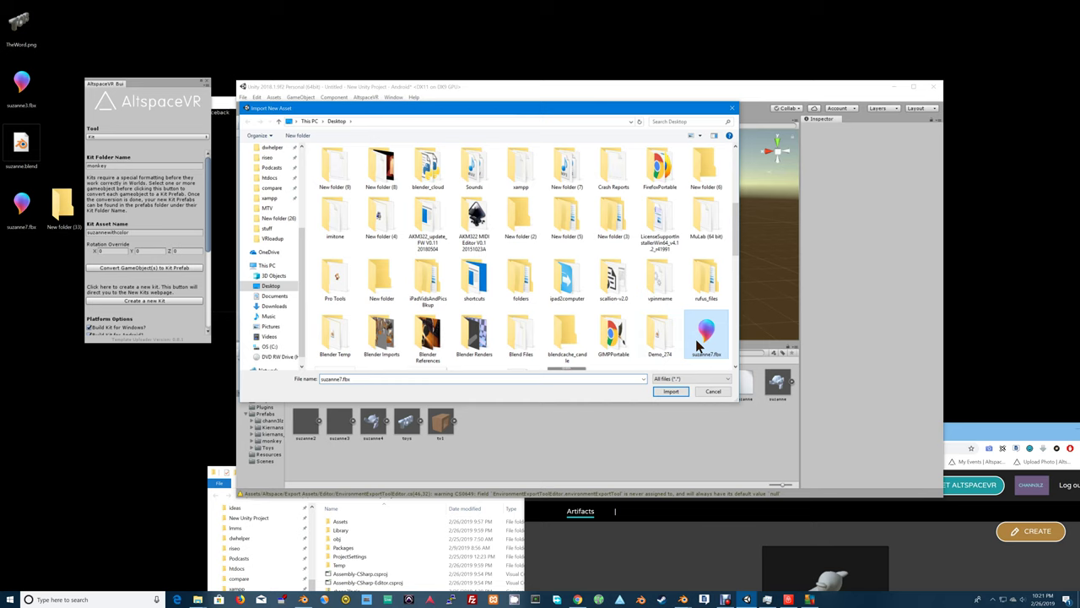
pyautogui.click(683, 392)
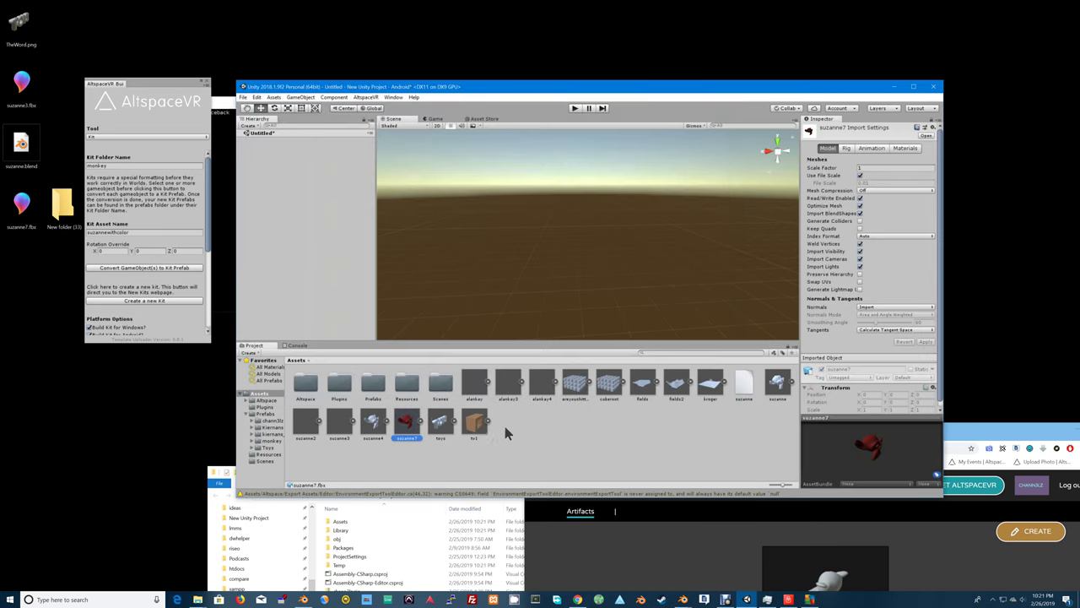
# Drag the suzanne7 model into the Scene view and select it.
pyautogui.moveTo(418, 429); pyautogui.dragTo(559, 279)
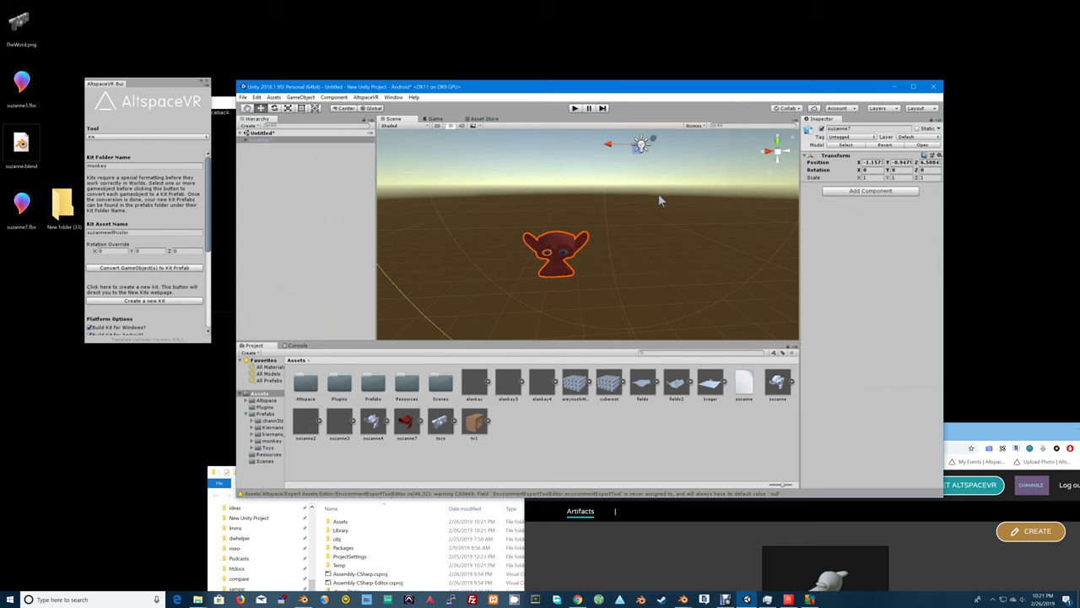
pyautogui.scroll(-5, 658, 193)
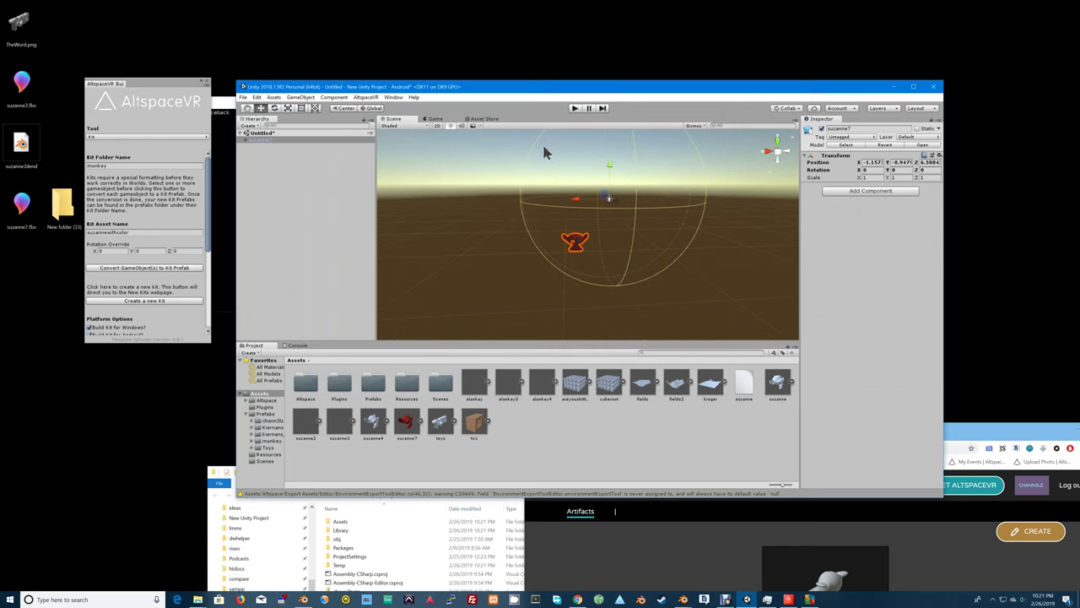
pyautogui.moveTo(543, 144); pyautogui.dragTo(723, 221)
# Expand the imported model's children and delete the extra Suzanne.002 object.
pyautogui.click(245, 139)
pyautogui.click(245, 168)
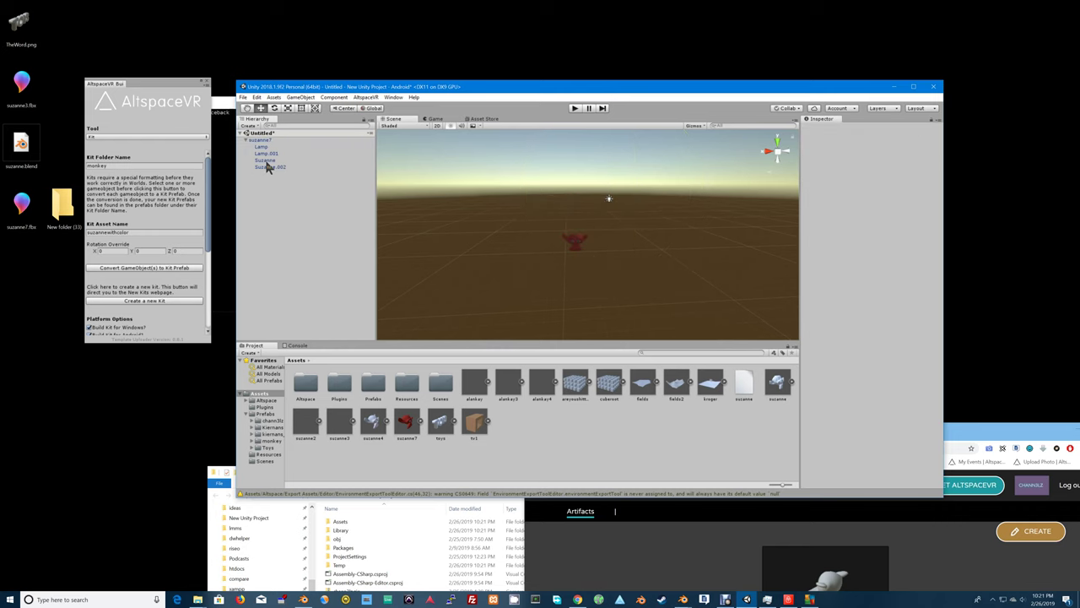
pyautogui.click(267, 162)
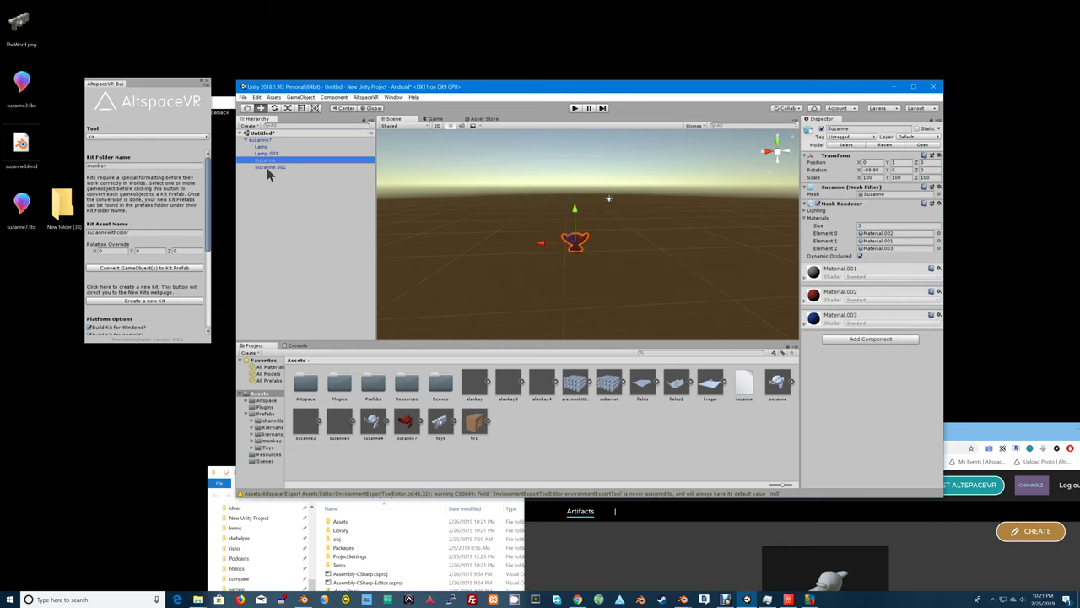
pyautogui.click(270, 168)
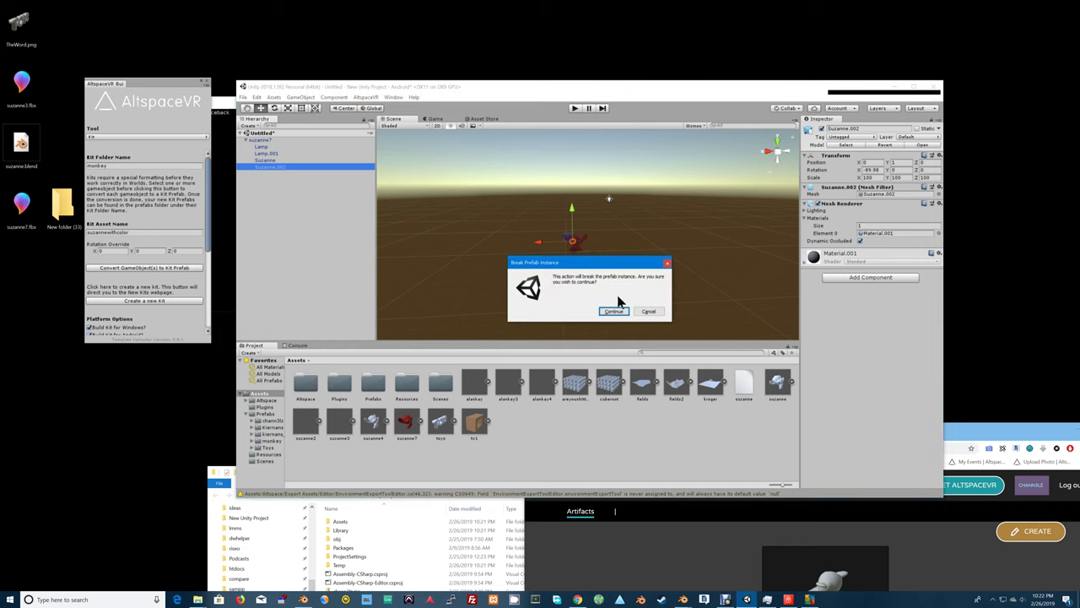
pyautogui.click(615, 311)
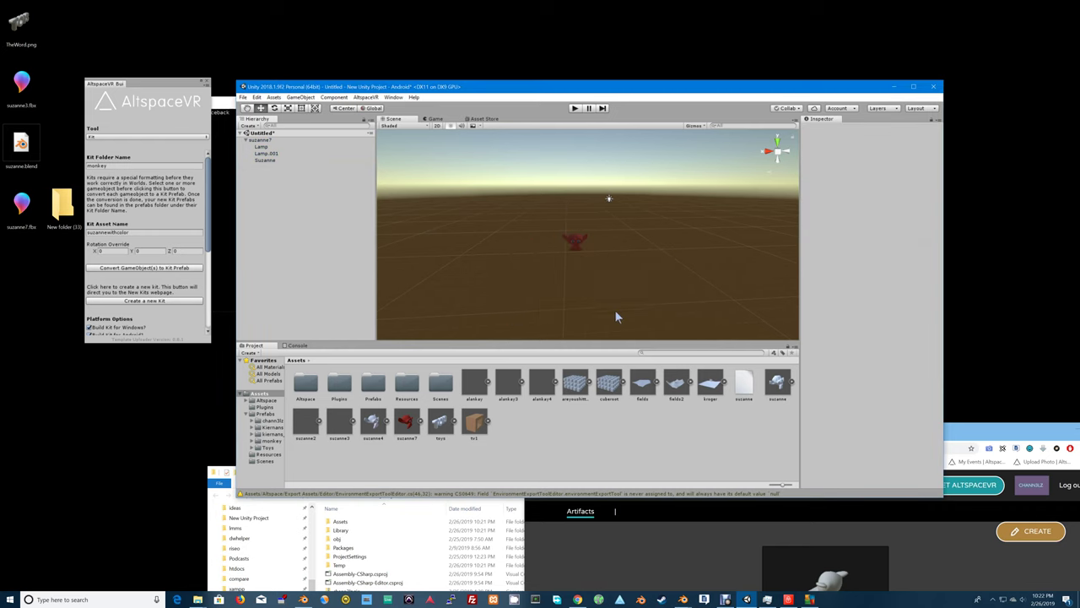
# Move Suzanne to the hierarchy root, delete suzanne7 and both lamps, then select Suzanne.
pyautogui.click(269, 161)
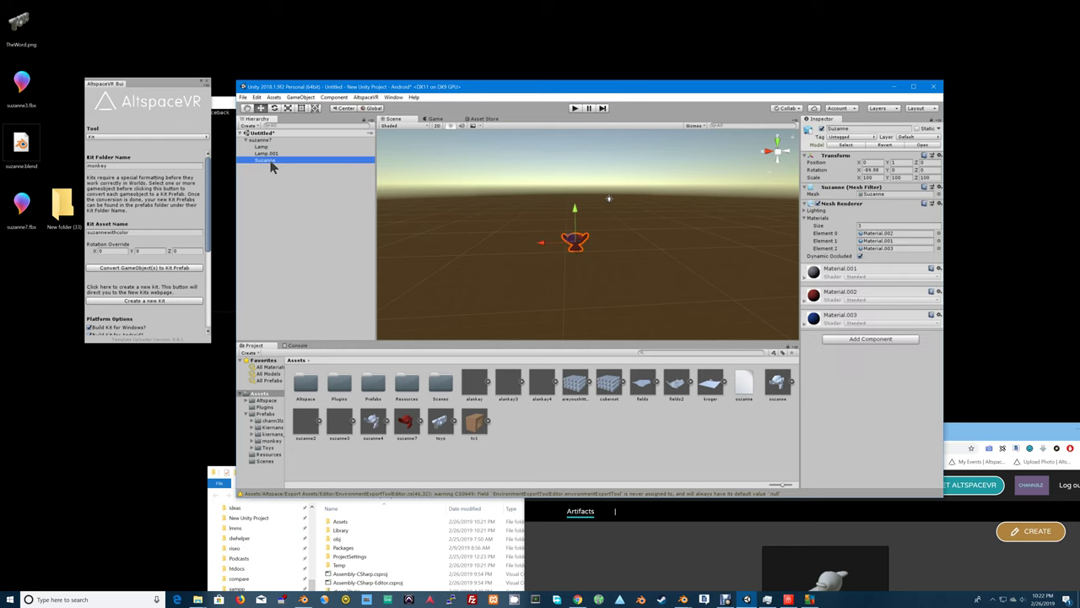
pyautogui.moveTo(275, 167)
pyautogui.mouseDown()
pyautogui.moveTo(273, 145)
pyautogui.moveTo(271, 155)
pyautogui.mouseUp()
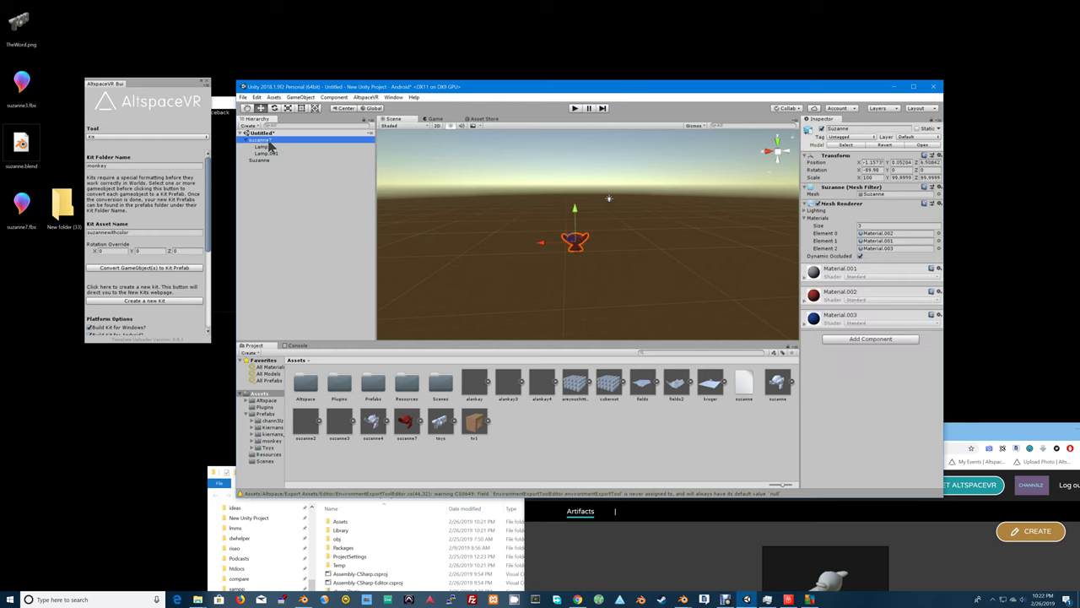
pyautogui.keyDown('shift'); pyautogui.click(270, 155); pyautogui.keyUp('shift')
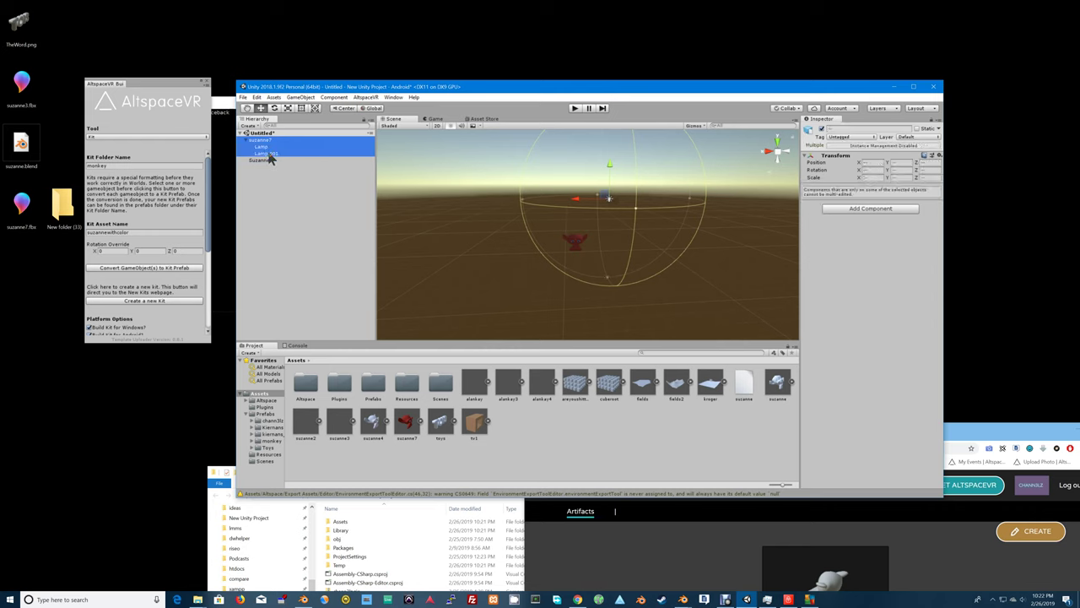
pyautogui.press('Delete')
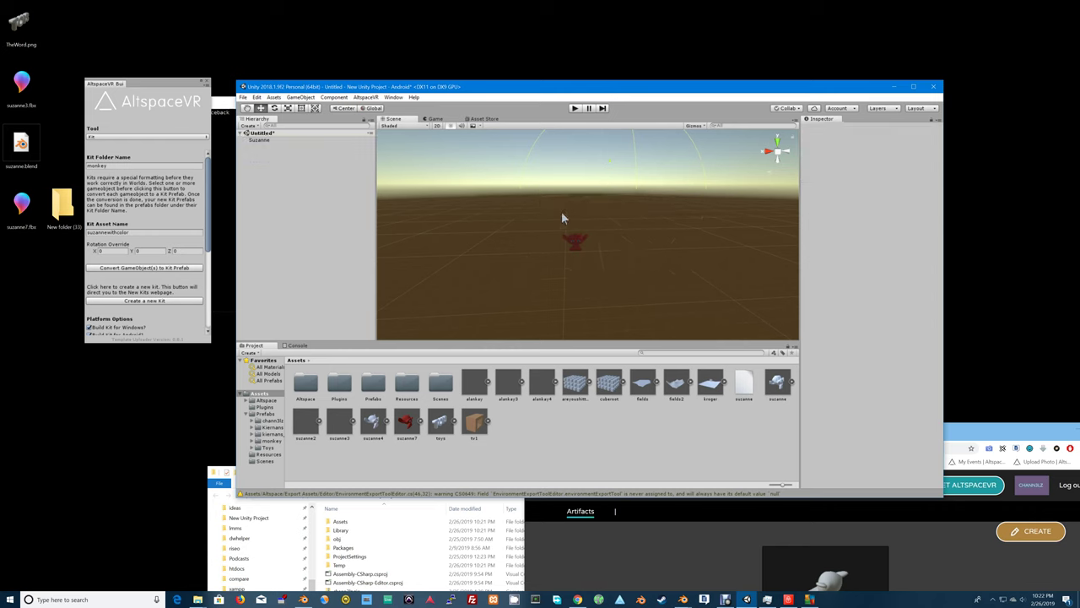
pyautogui.click(574, 241)
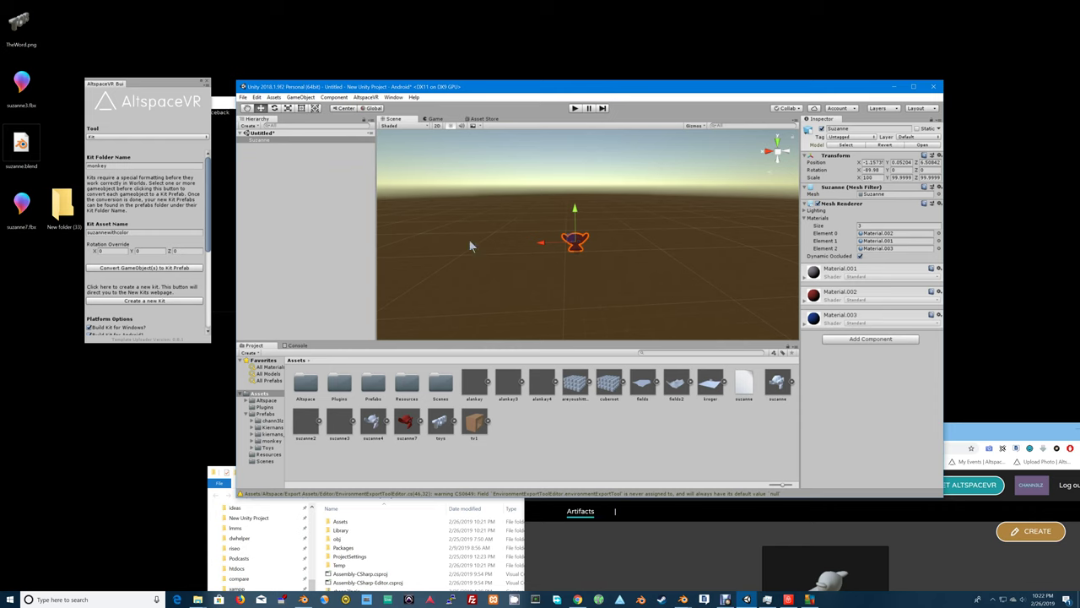
# Convert Suzanne to a kit prefab and build the monkey kit into monkey.zip.
pyautogui.click(141, 268)
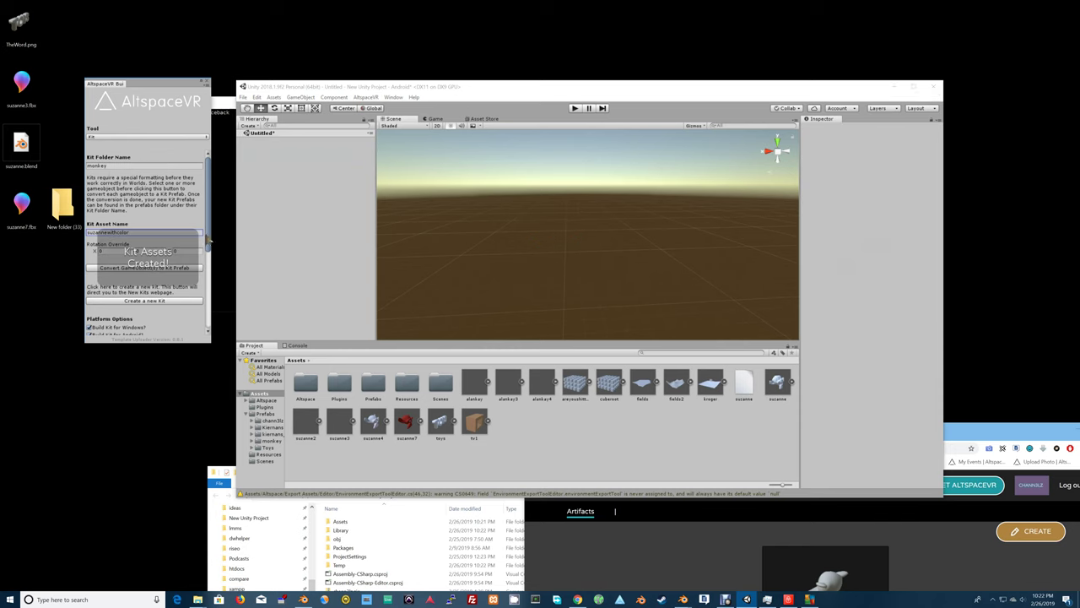
pyautogui.moveTo(209, 243); pyautogui.dragTo(212, 342)
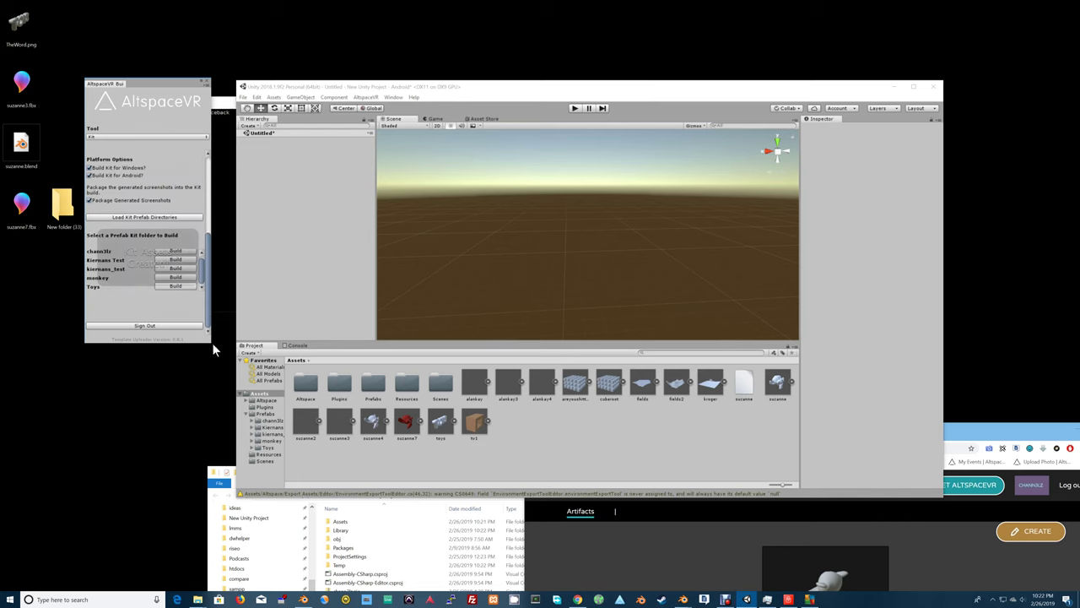
pyautogui.click(183, 278)
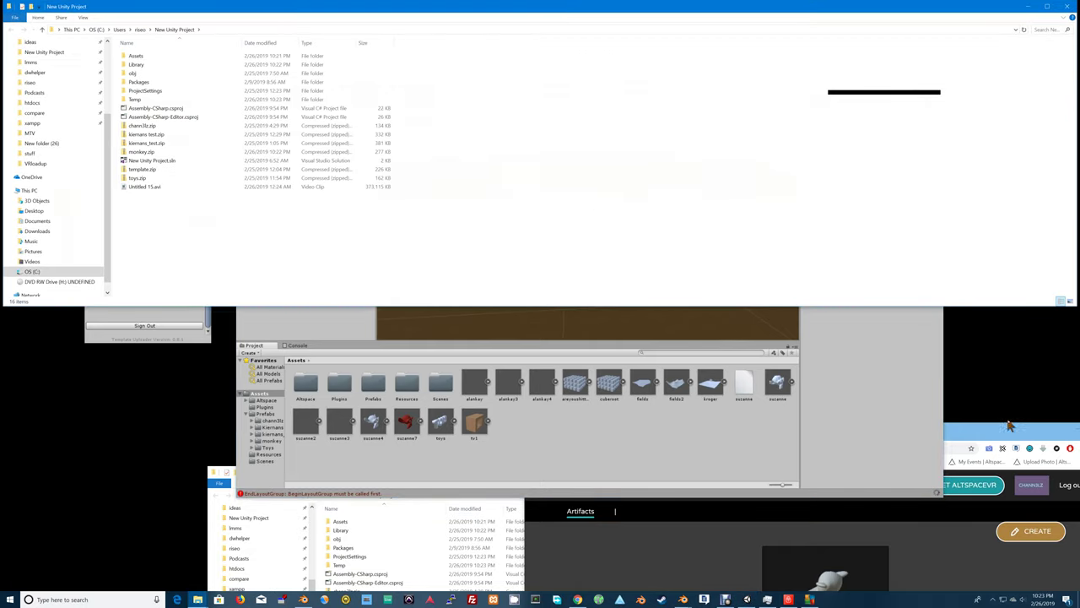
# Upload monkey.zip as the monkey kit's new file, then view its artifacts list.
pyautogui.moveTo(1004, 435); pyautogui.dragTo(742, 104)
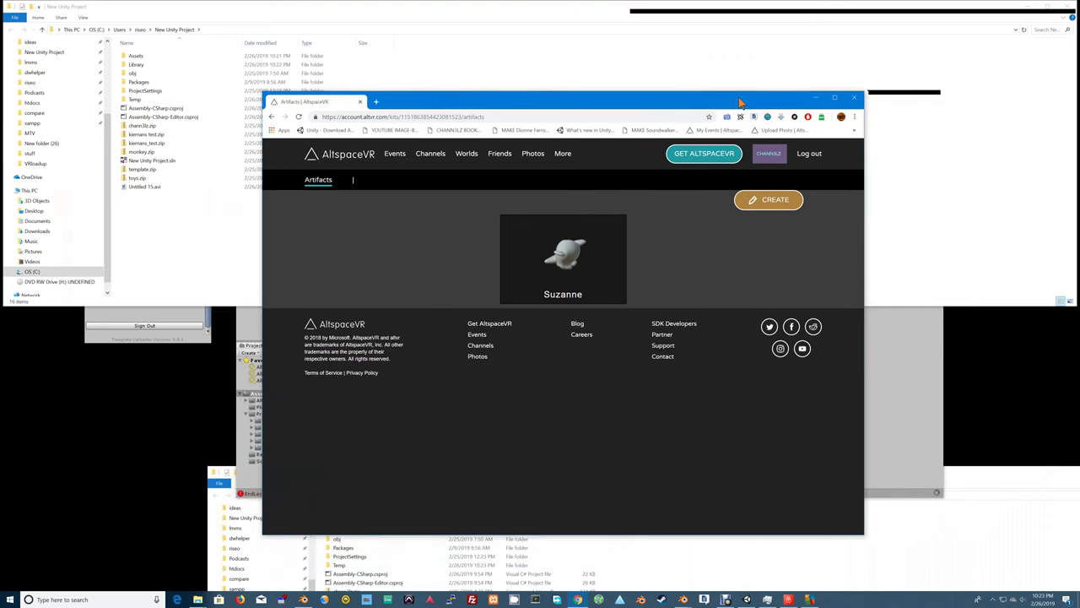
pyautogui.click(271, 116)
pyautogui.click(386, 257)
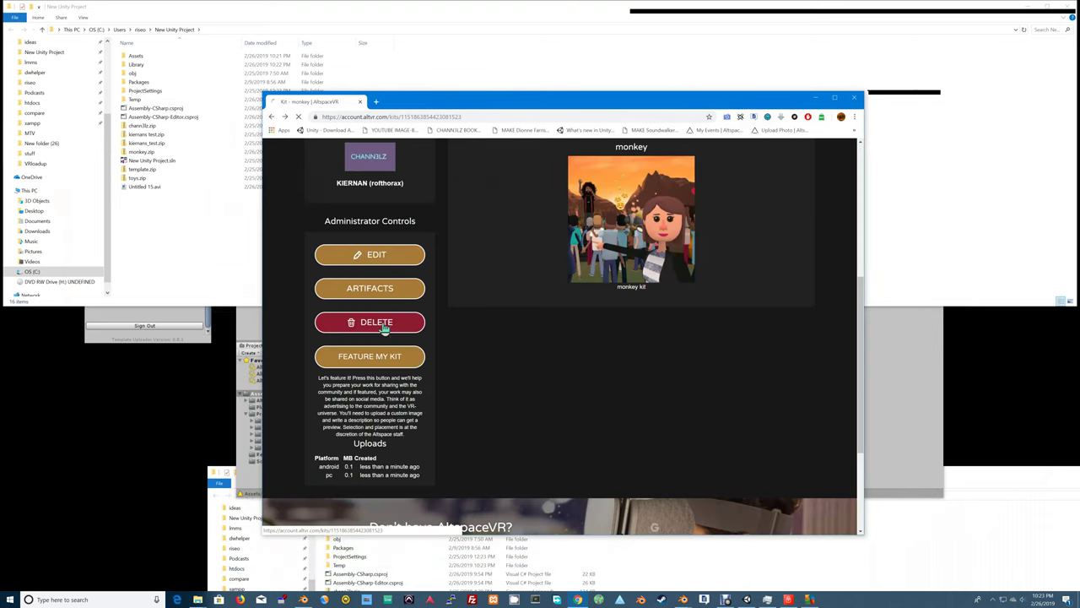
pyautogui.scroll(-3, 384, 415)
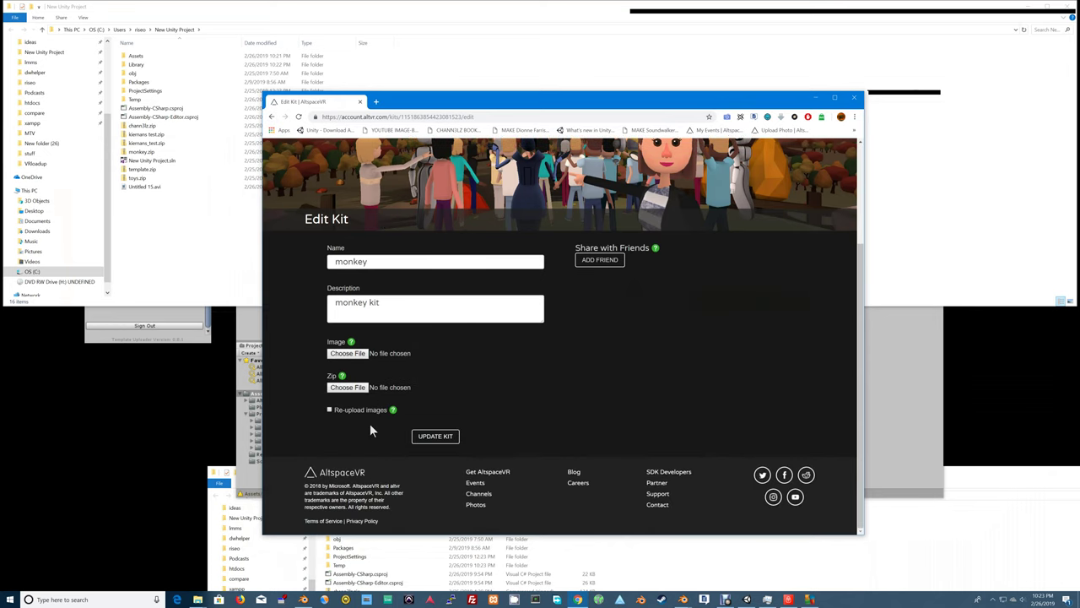
pyautogui.click(359, 388)
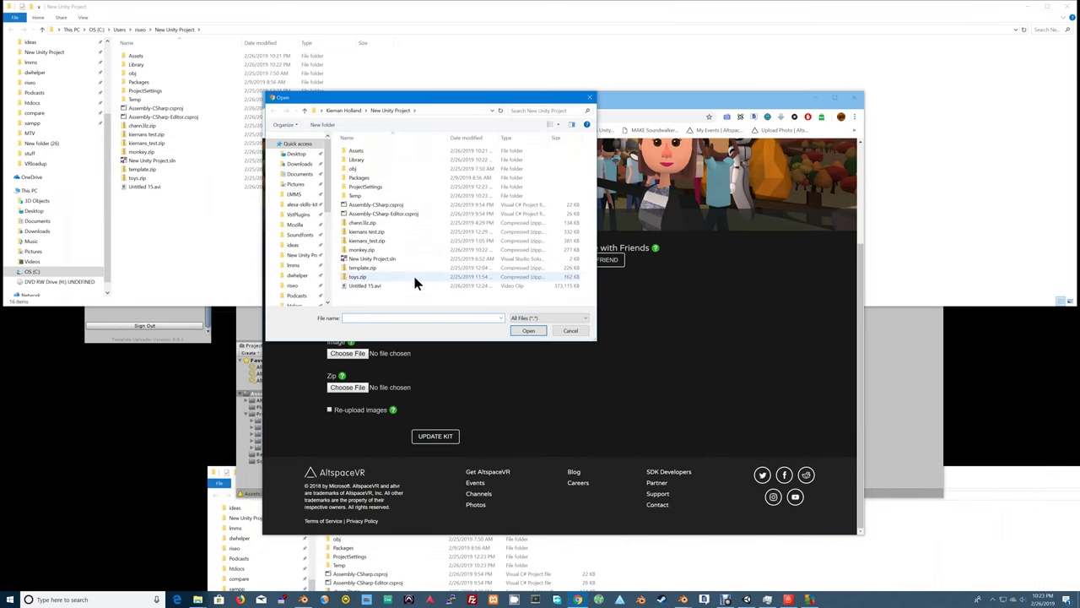
pyautogui.click(390, 252)
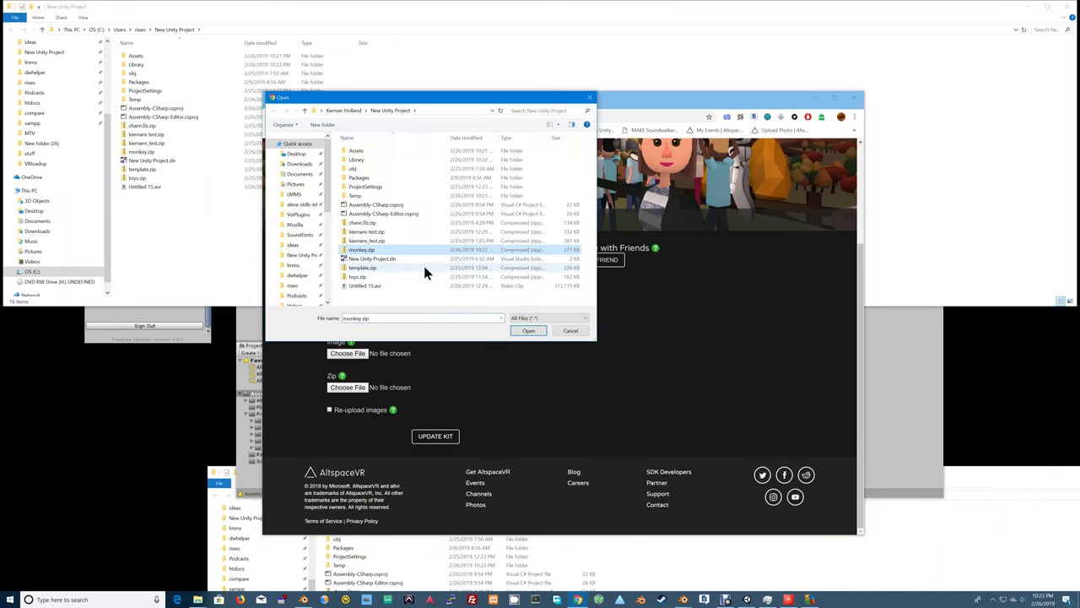
pyautogui.click(529, 331)
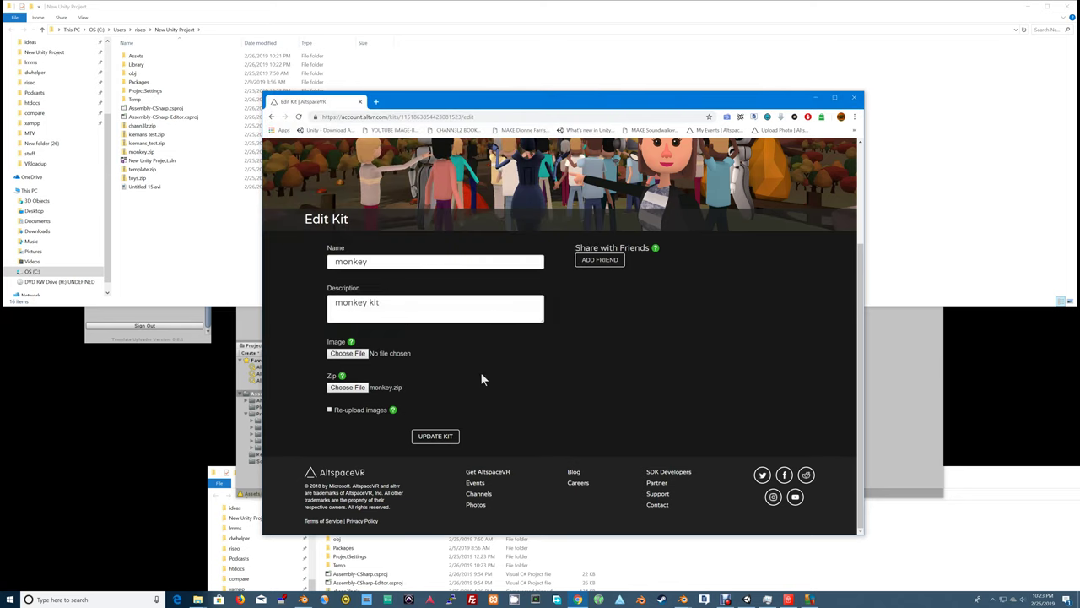
pyautogui.click(435, 436)
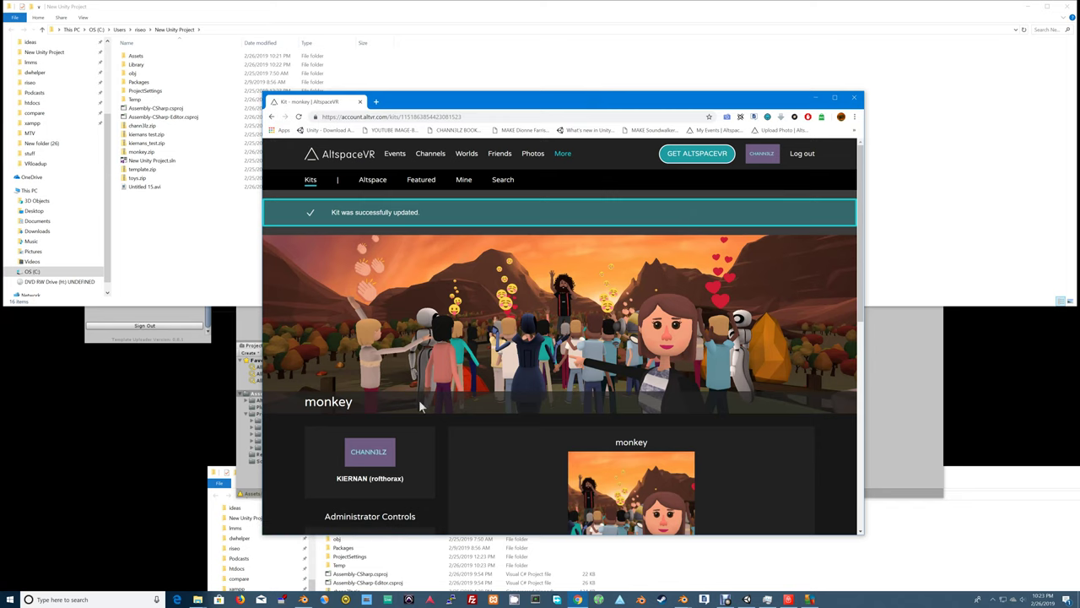
pyautogui.scroll(-2, 419, 399)
pyautogui.click(395, 417)
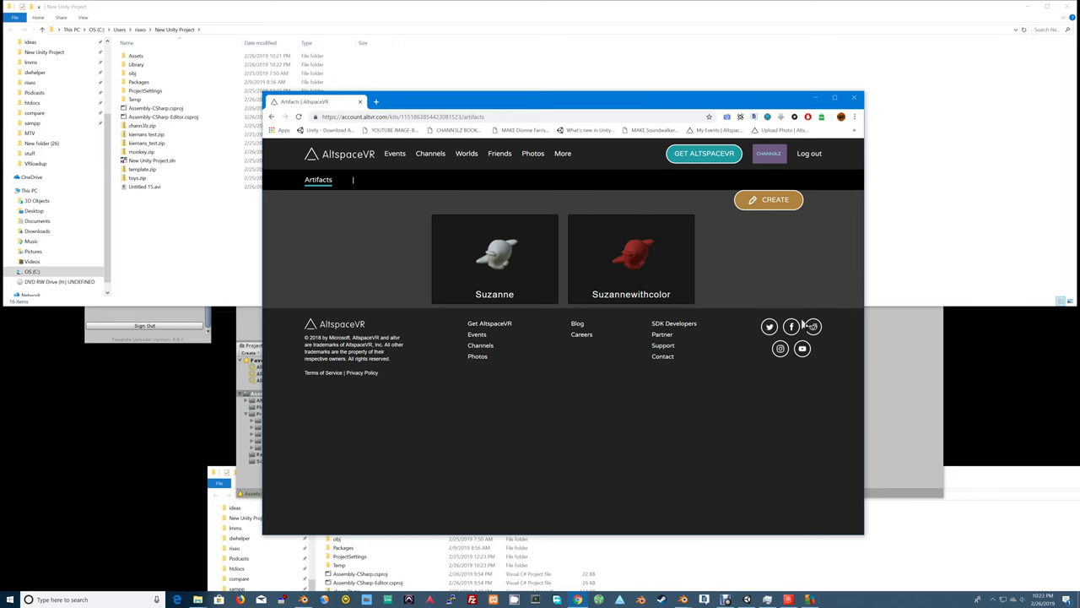
# Move the browser window lower and launch the AltspaceVR desktop app into its home room.
pyautogui.moveTo(673, 103); pyautogui.dragTo(721, 437)
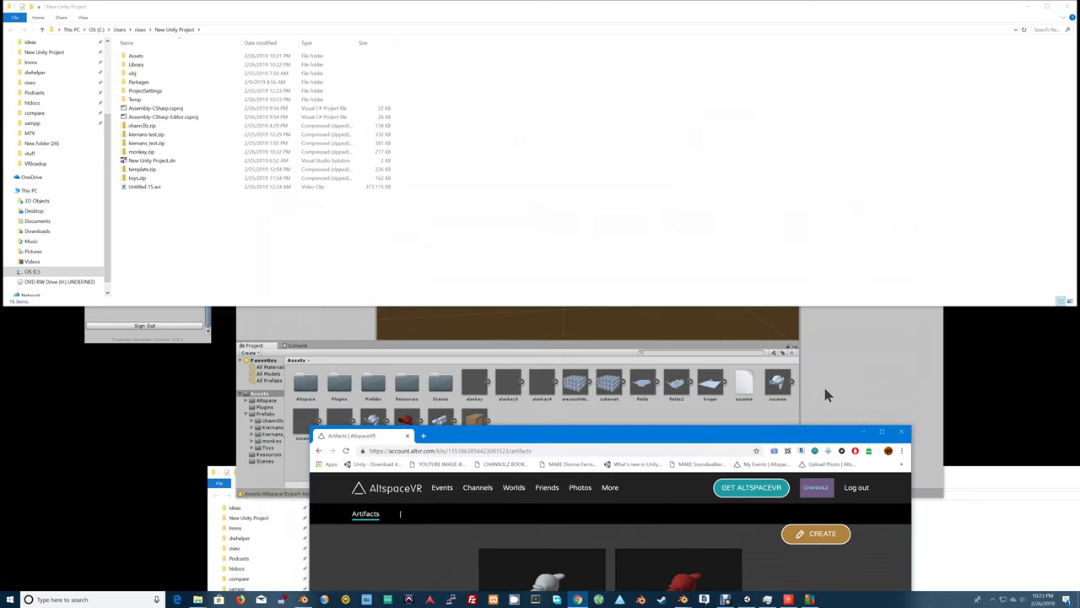
pyautogui.moveTo(798, 443); pyautogui.dragTo(817, 482)
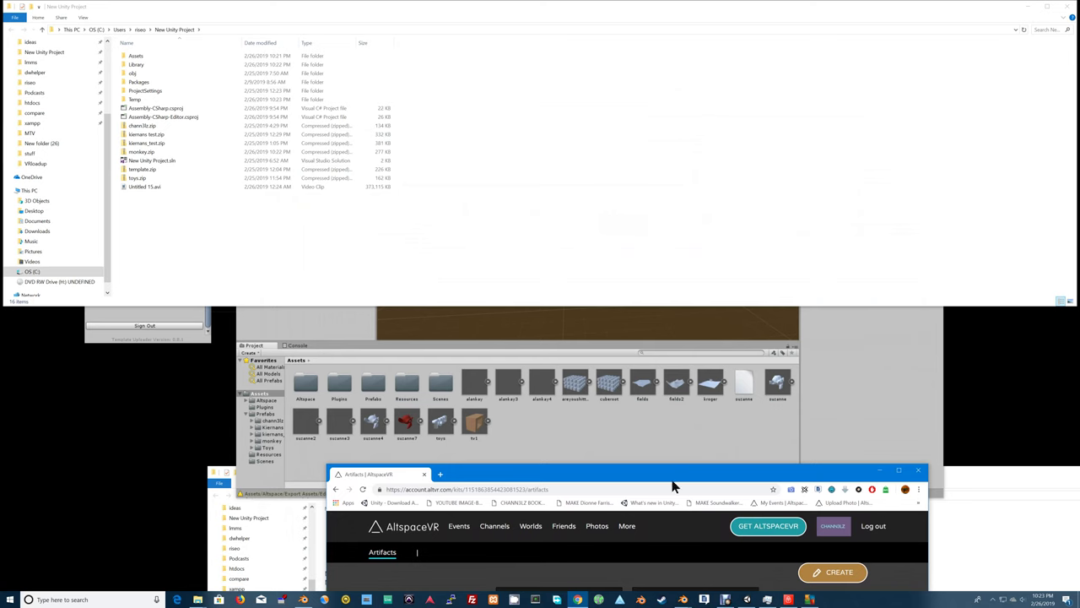
pyautogui.click(619, 600)
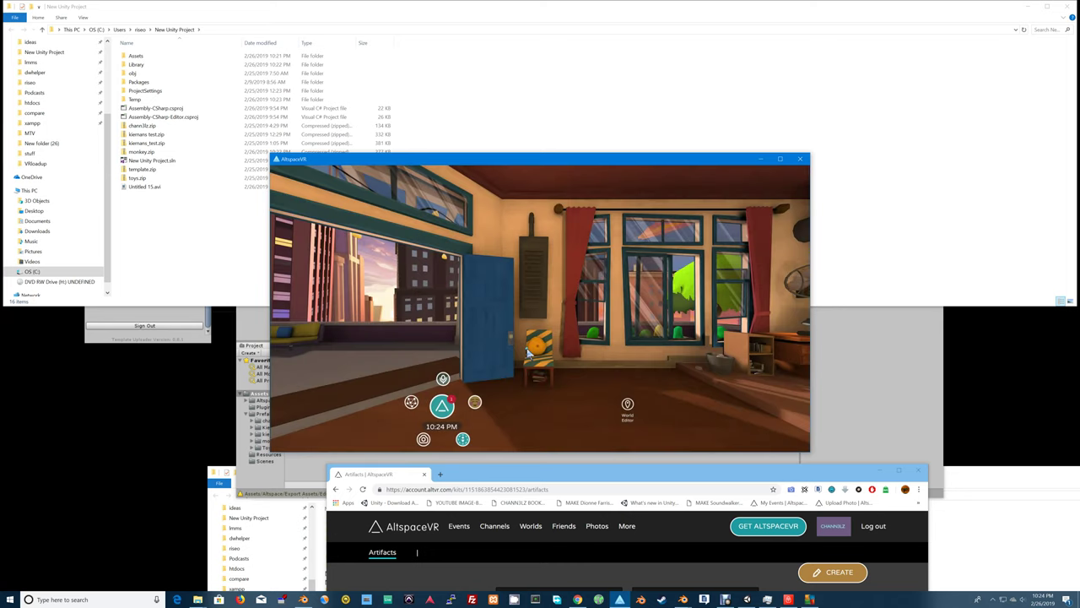
# Enter one of my own worlds from the Worlds > My Worlds menu.
pyautogui.click(449, 406)
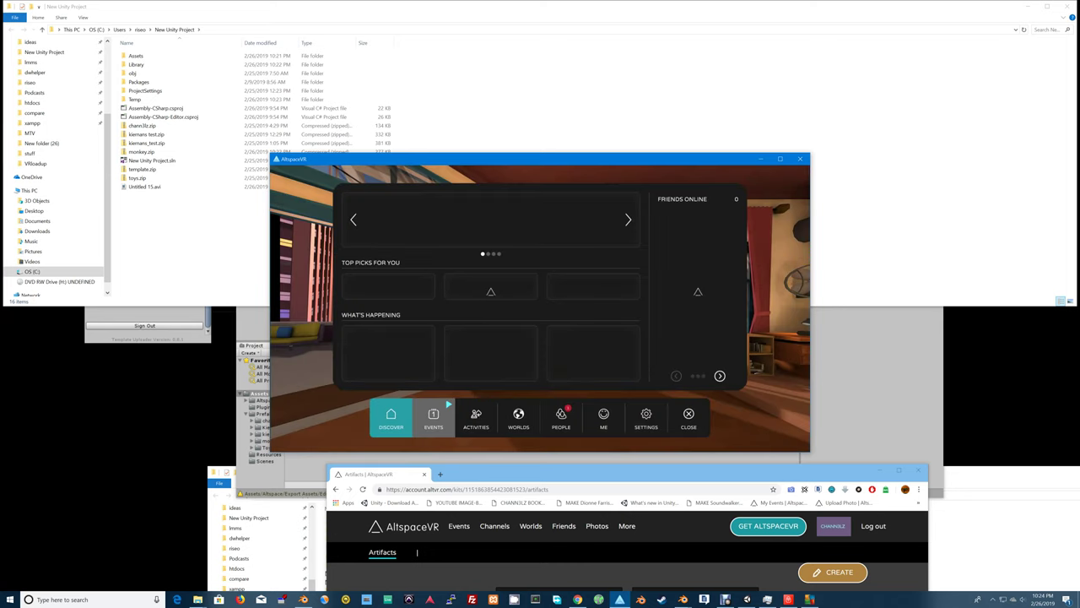
pyautogui.click(524, 417)
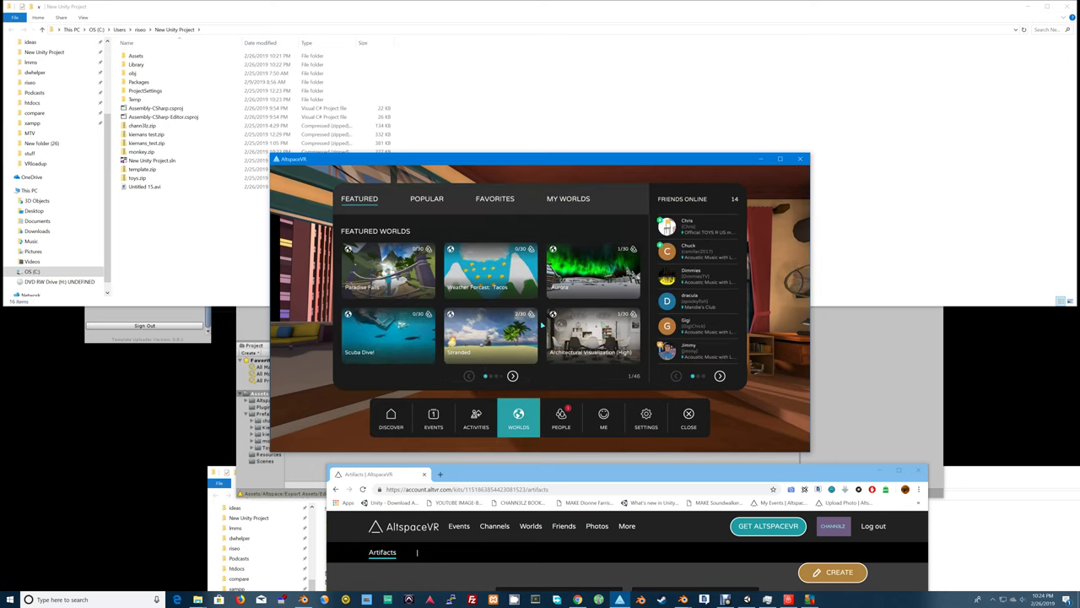
pyautogui.click(555, 201)
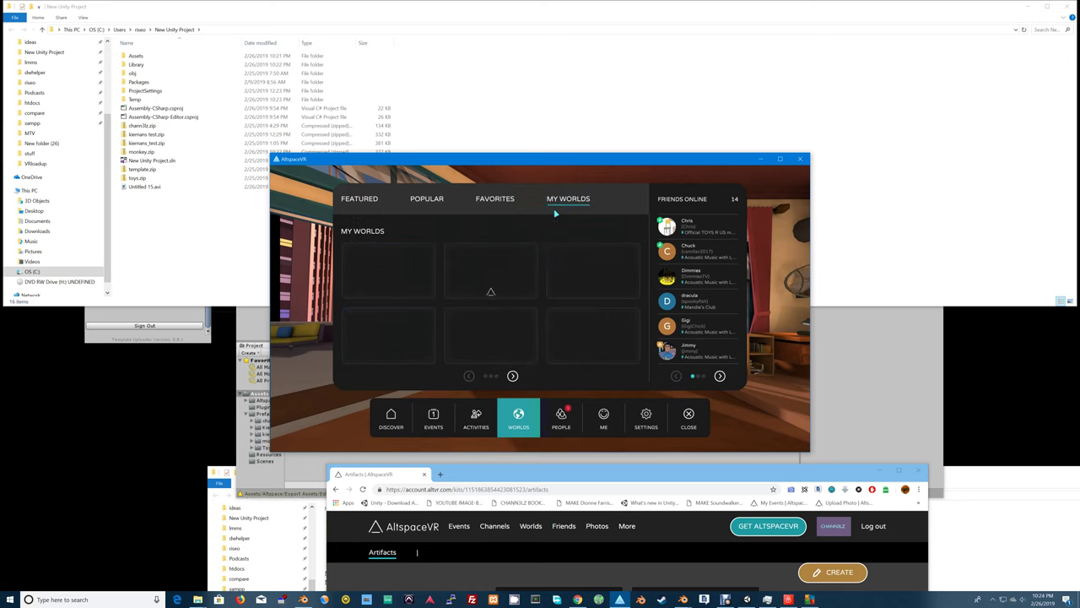
pyautogui.moveTo(525, 269)
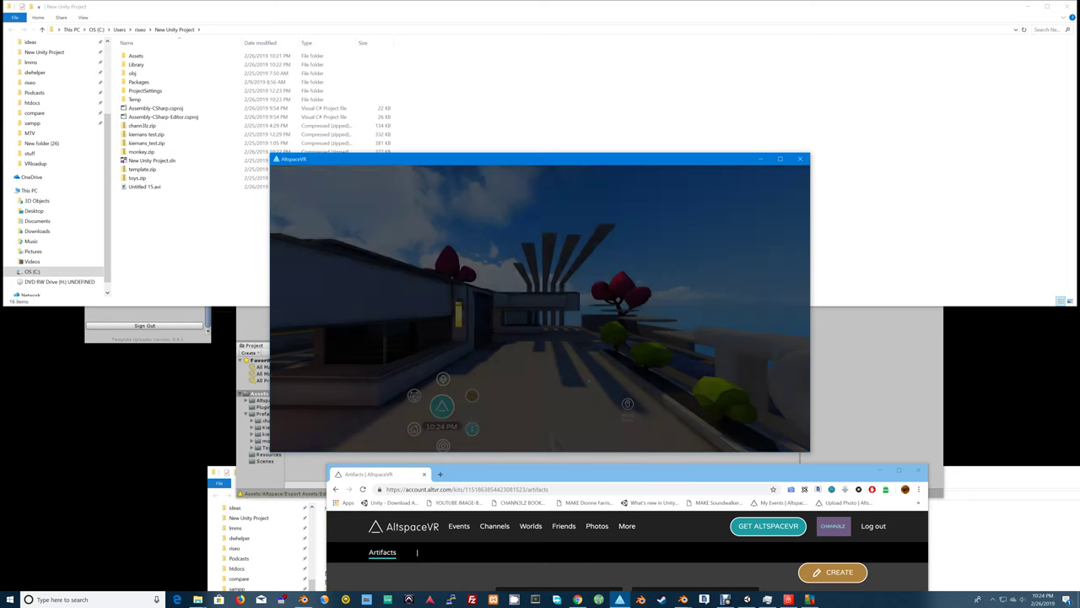
# Turn and walk across the rooftop terrace toward the building and red tree.
pyautogui.press('Right')
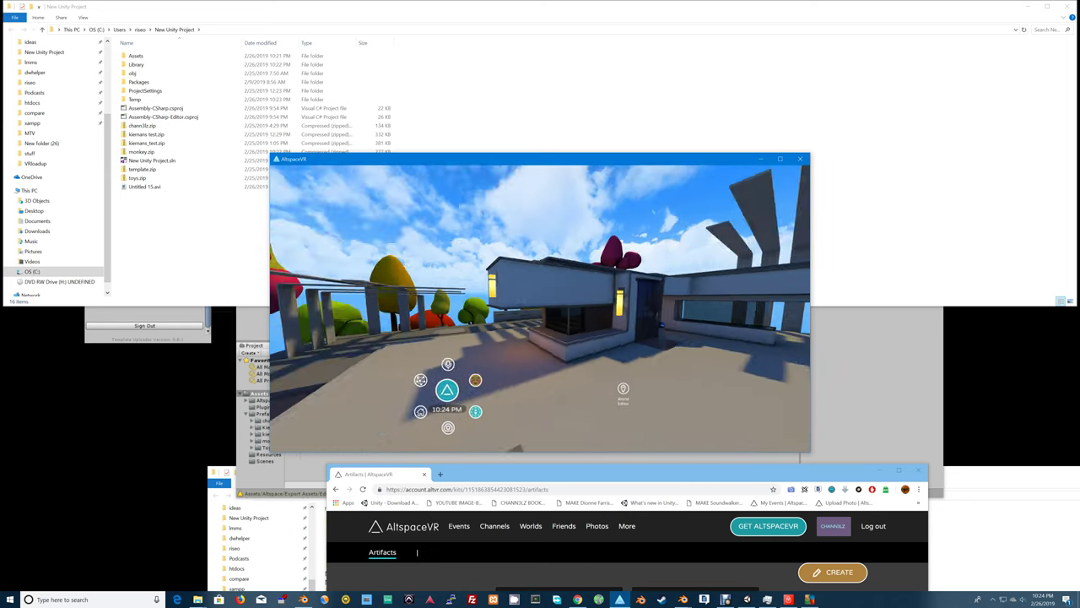
pyautogui.press('Right')
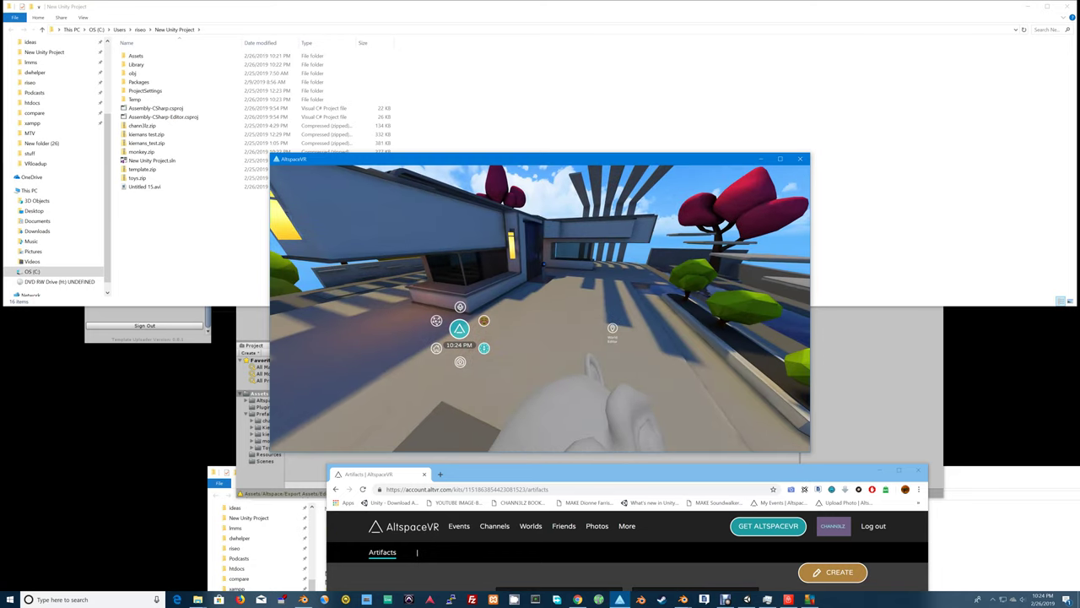
pyautogui.press('Up')
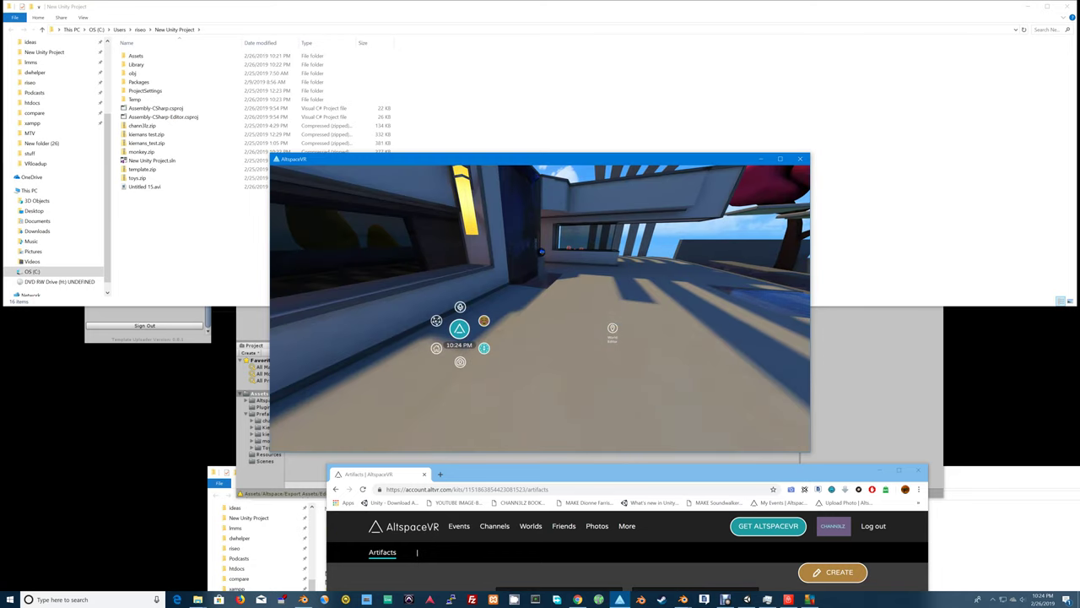
pyautogui.press('Right')
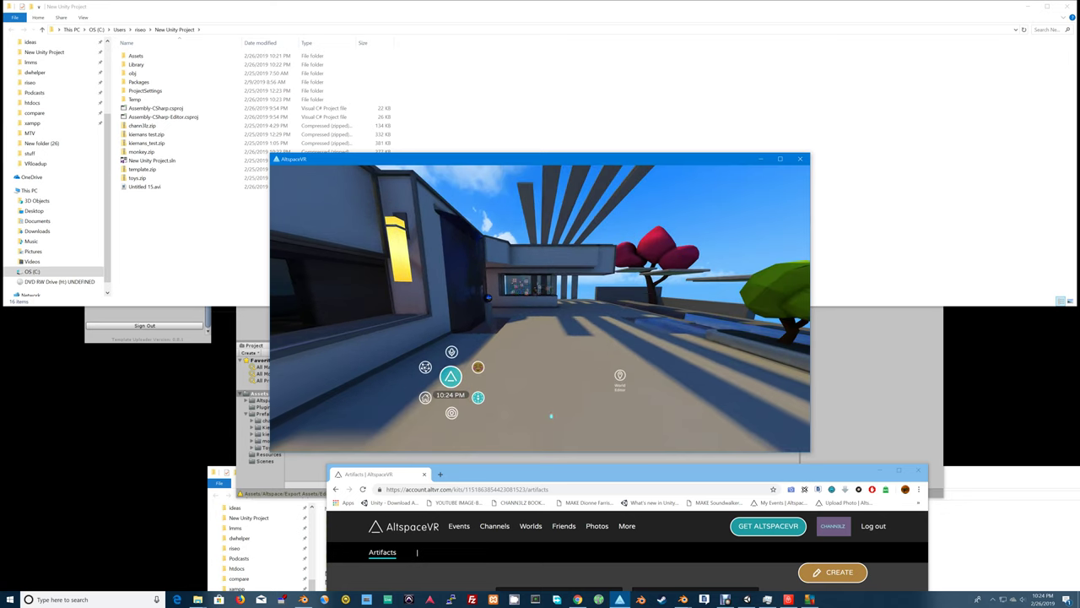
# Spawn the SuzanneWithColor artifact from my monkey kit in the World Editor.
pyautogui.click(623, 376)
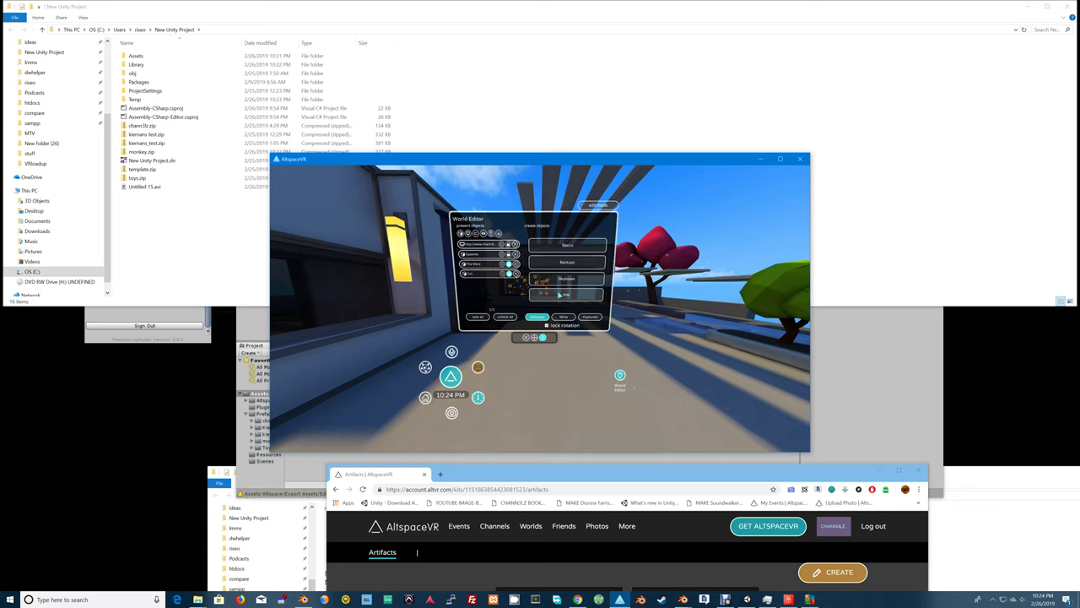
pyautogui.click(560, 296)
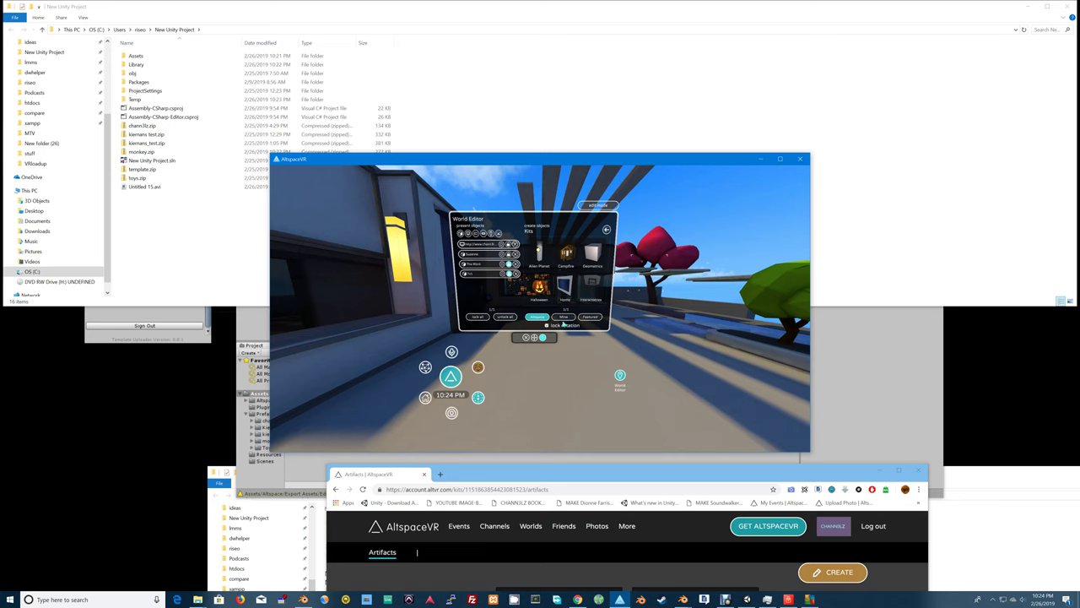
pyautogui.click(564, 317)
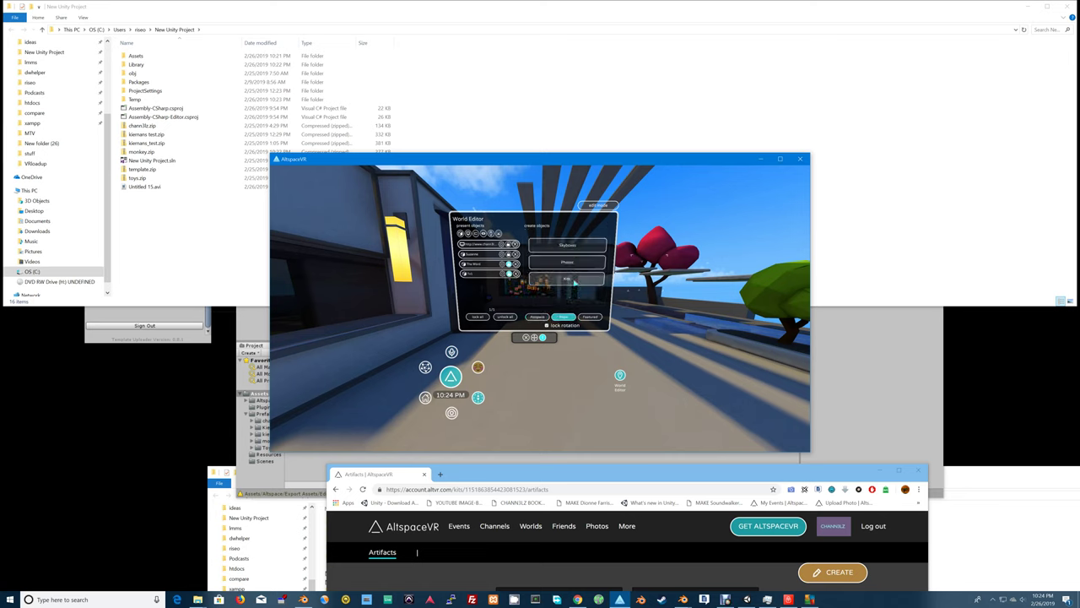
pyautogui.click(575, 279)
pyautogui.click(544, 295)
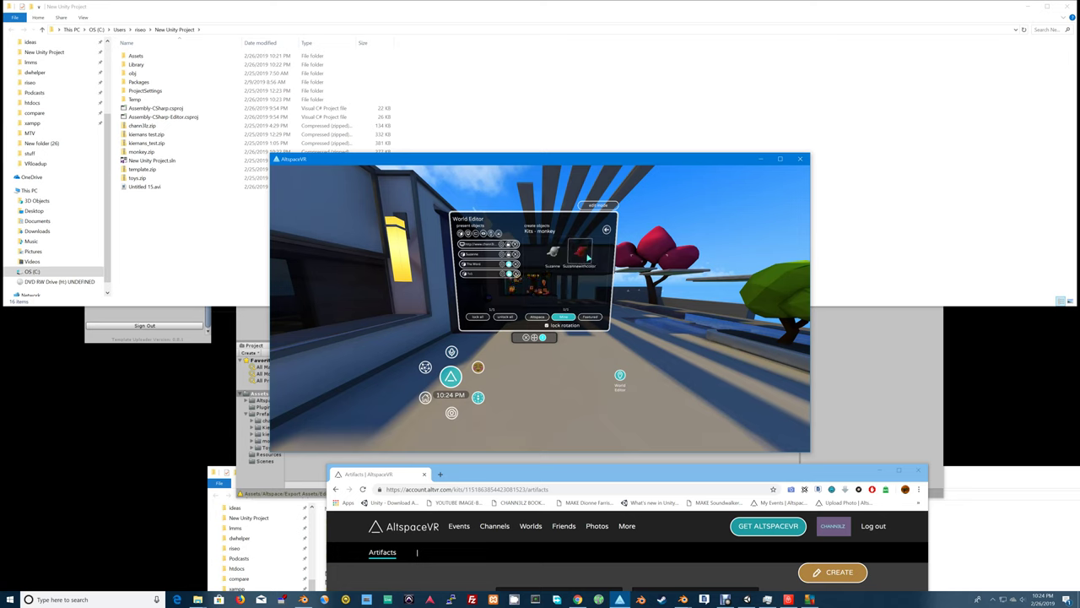
pyautogui.click(588, 257)
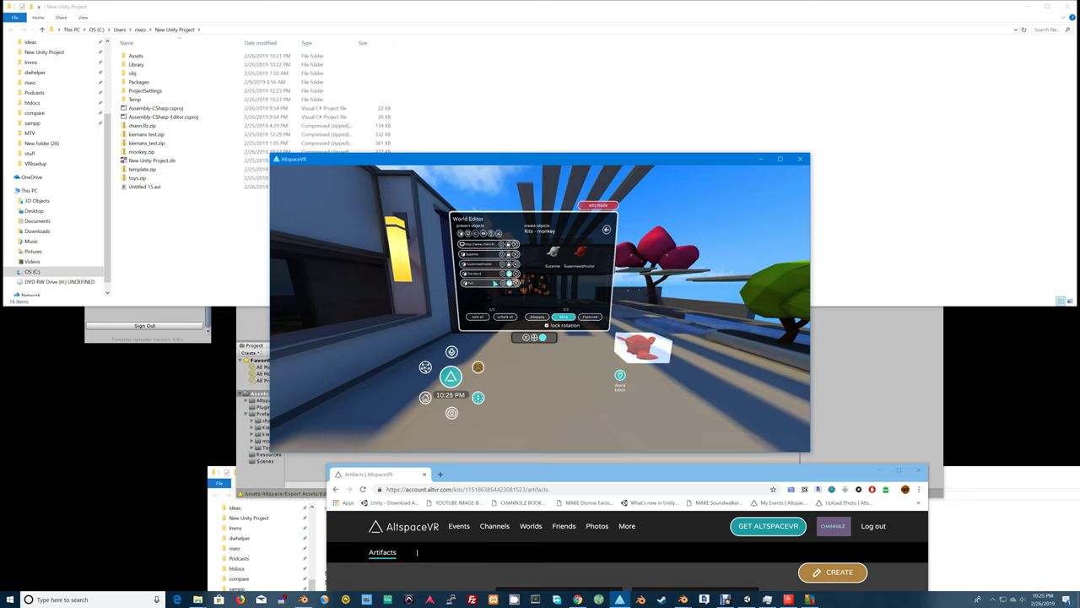
# Check the placed Suzannes' properties, then enter scale 120 for SuzanneWithColor.
pyautogui.click(504, 266)
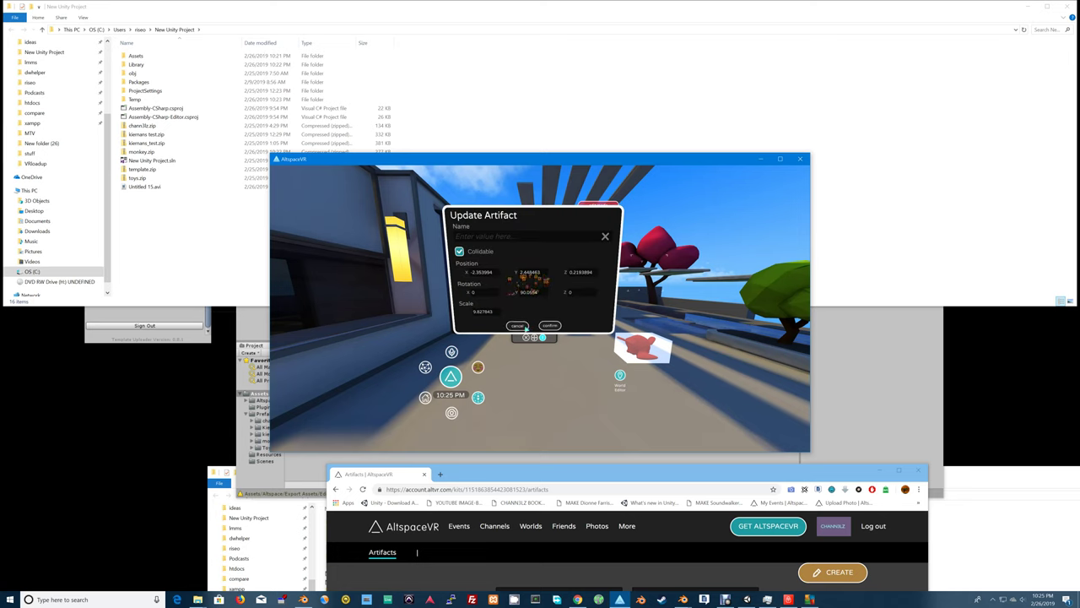
pyautogui.click(519, 325)
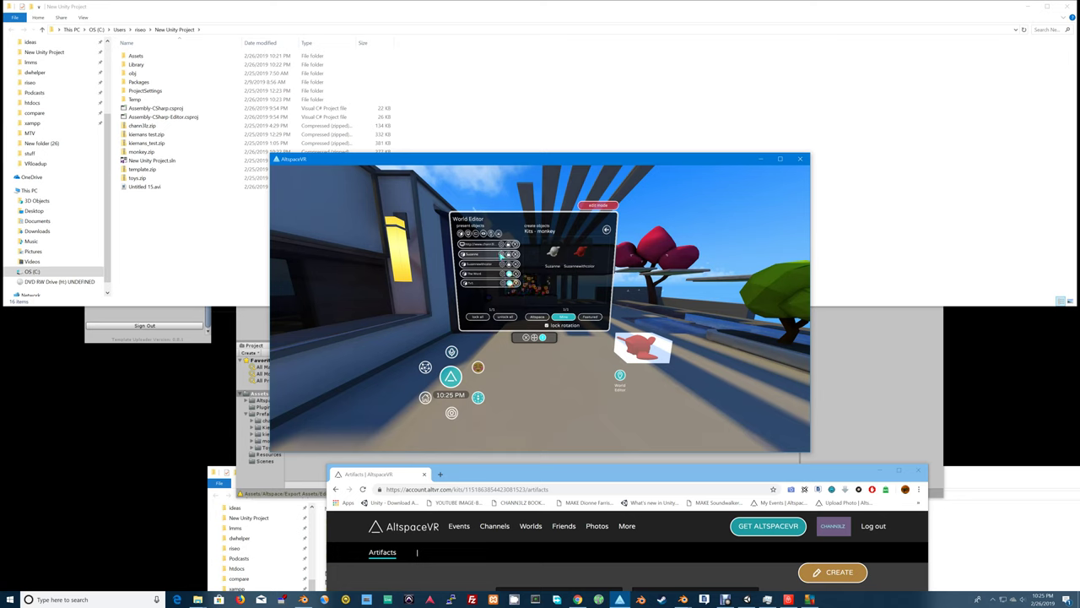
pyautogui.click(501, 254)
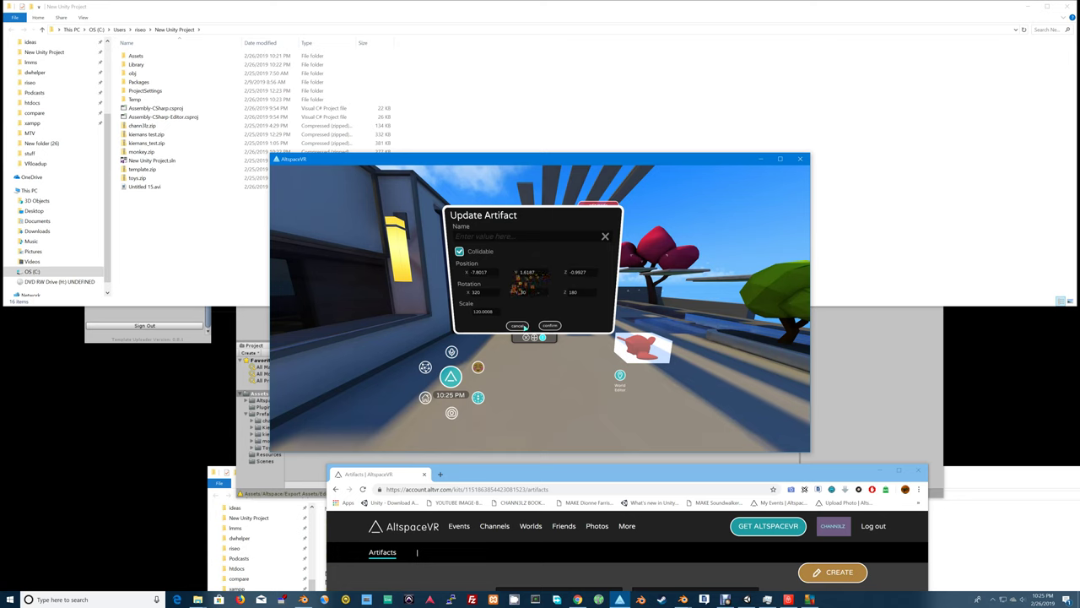
pyautogui.click(517, 325)
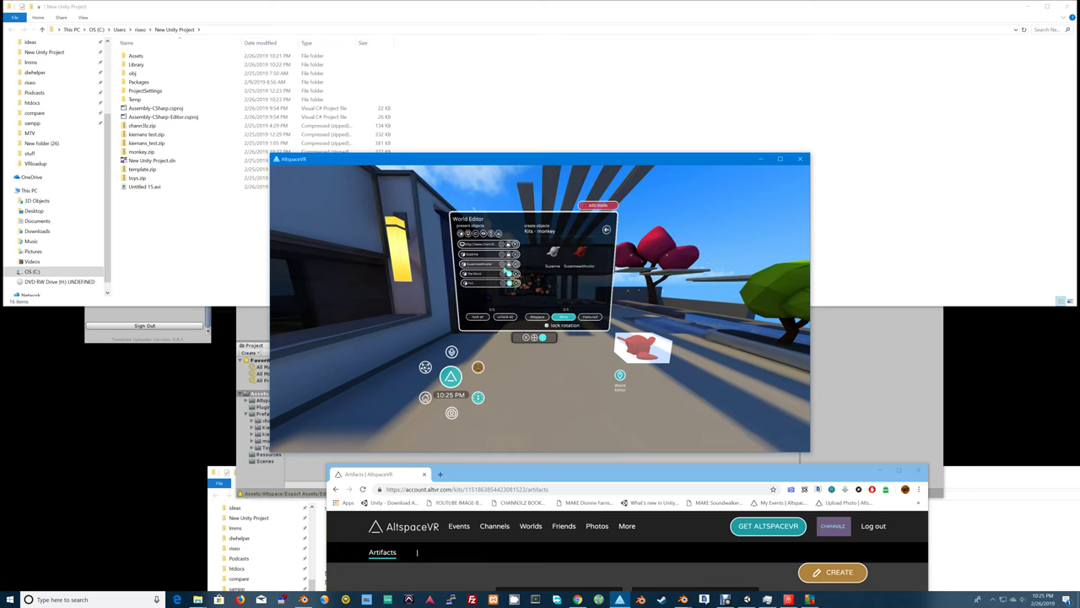
pyautogui.click(505, 264)
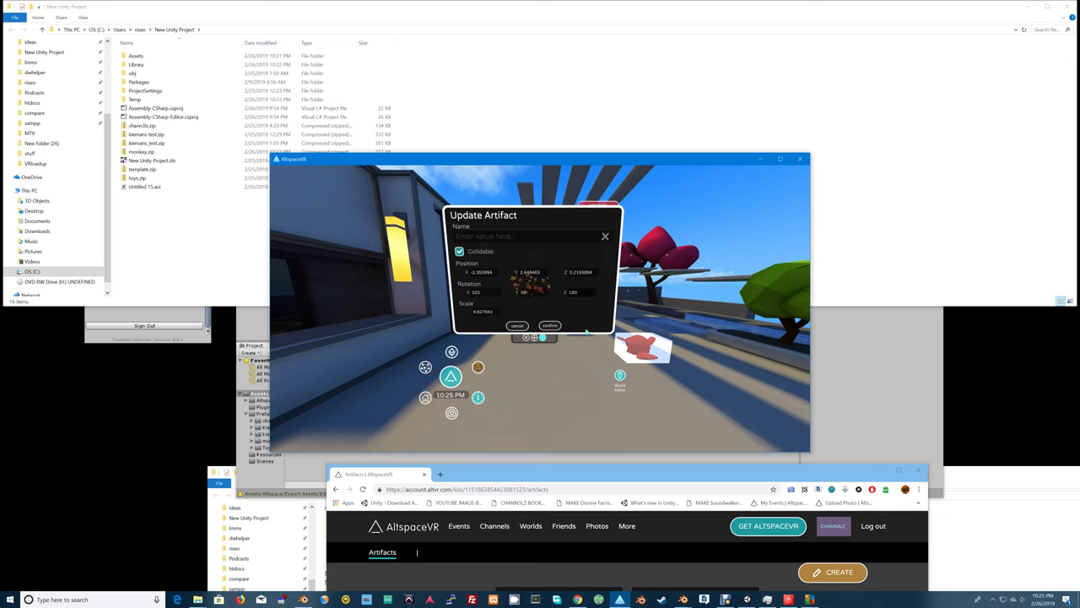
pyautogui.click(487, 313)
pyautogui.write('120')
# Confirm the 120 scale, walk around the red Suzanne, and close the project Explorer window.
pyautogui.click(550, 326)
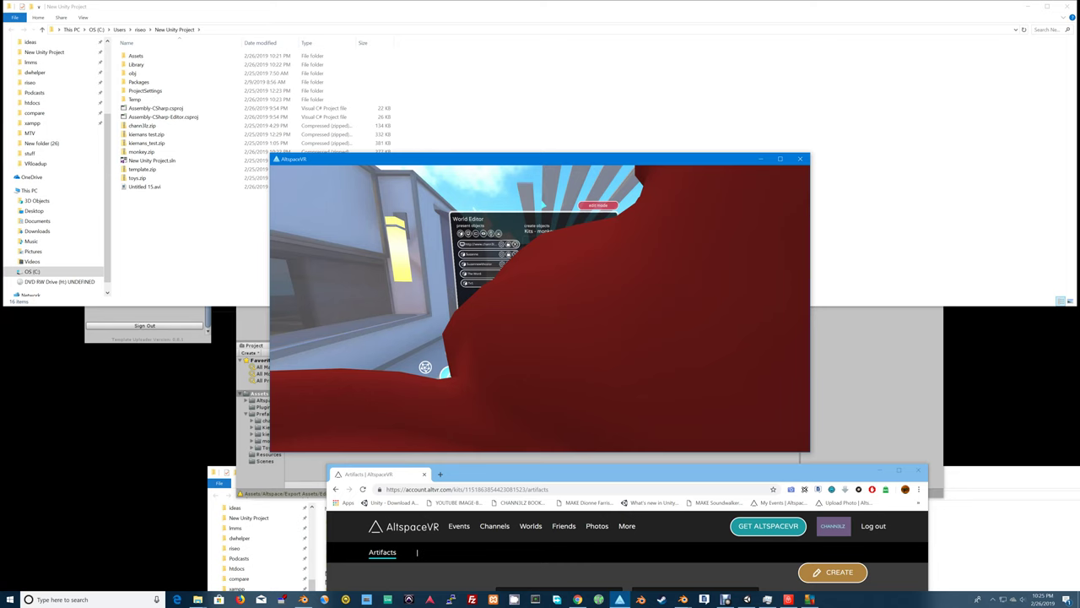
pyautogui.press('s')
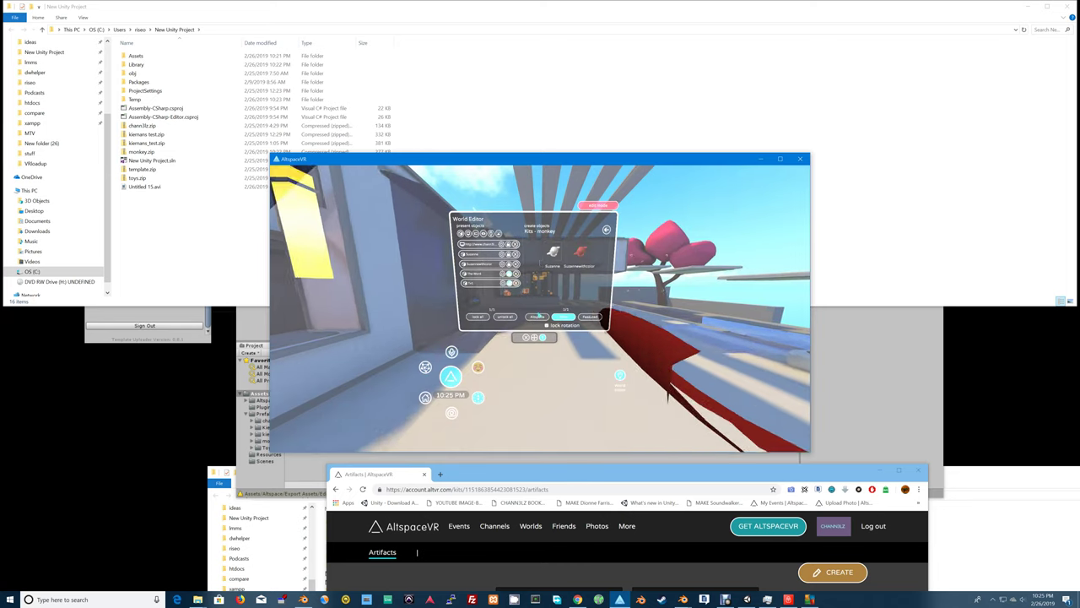
pyautogui.press('d')
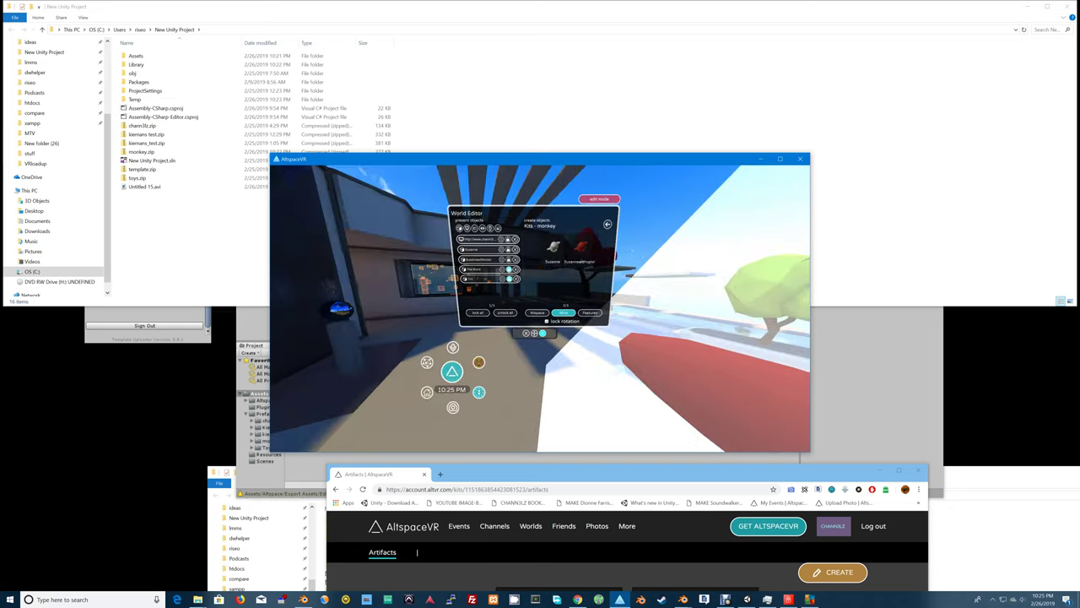
pyautogui.press('w')
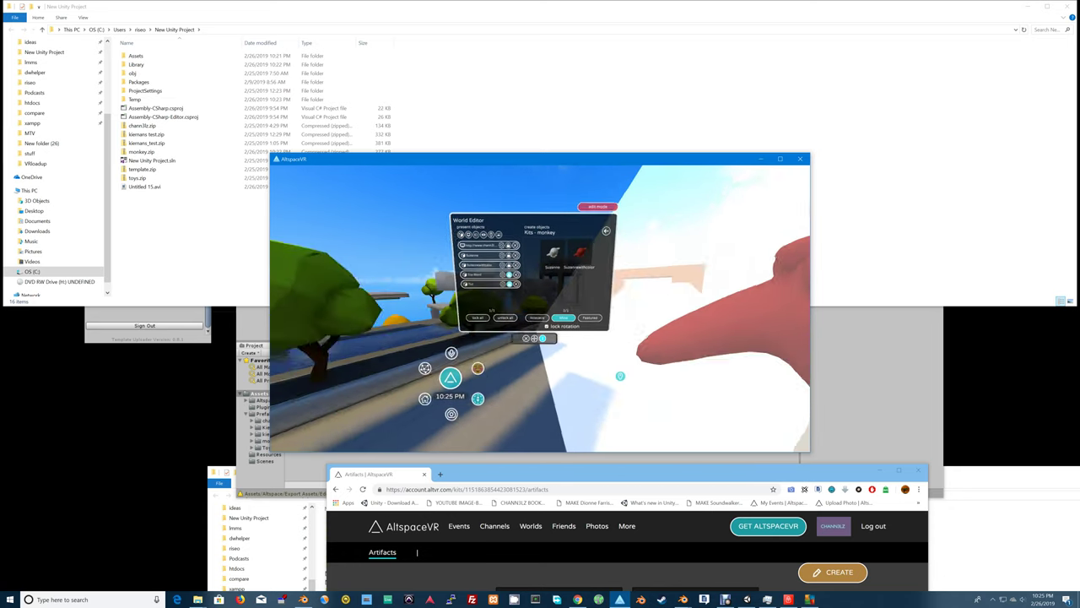
pyautogui.press('a')
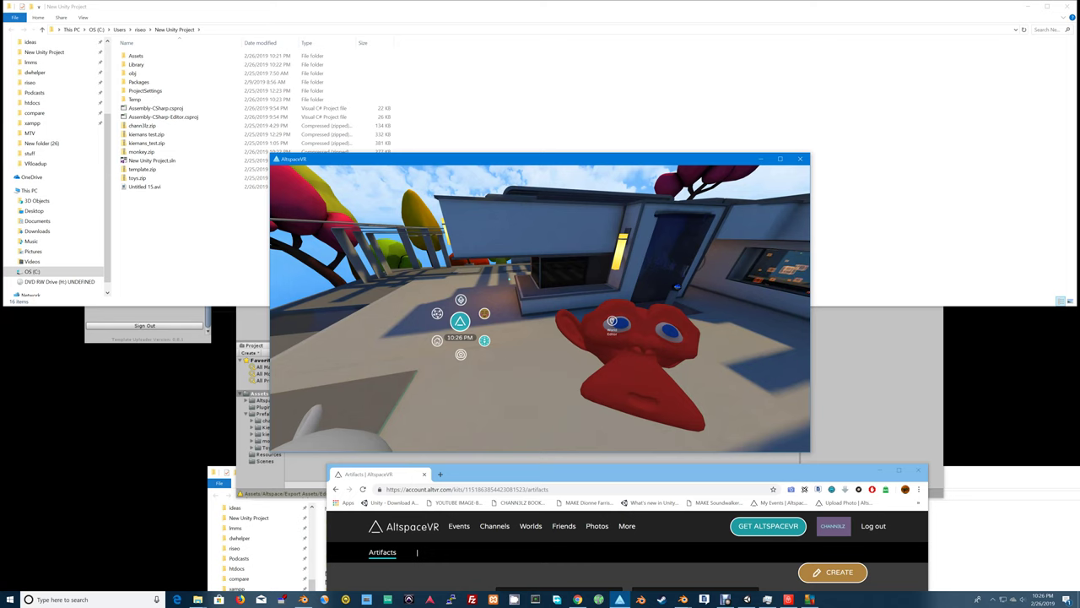
pyautogui.click(1067, 6)
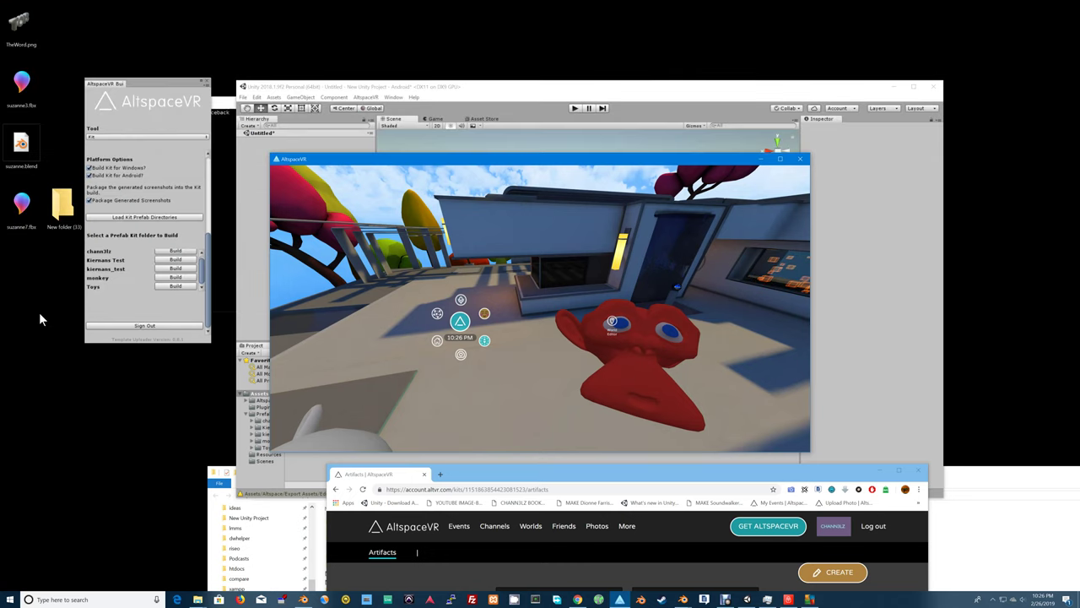